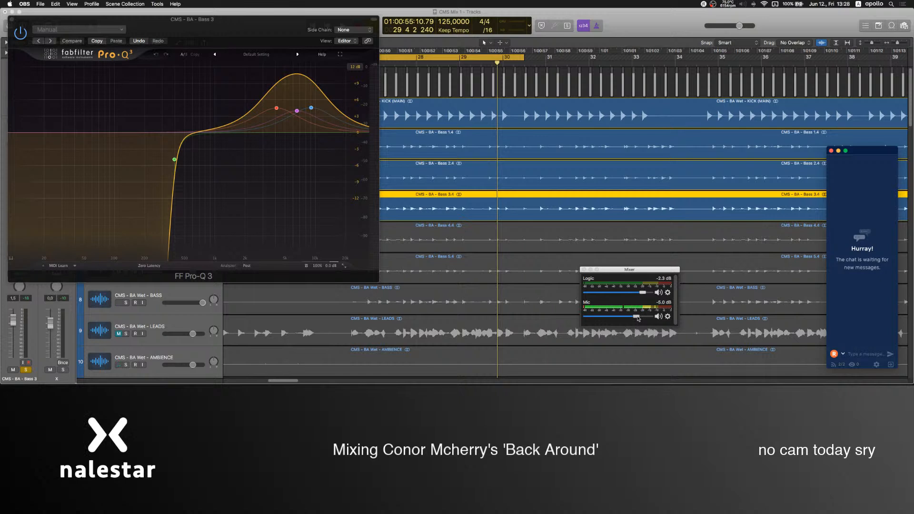
Play the looped section, move the Bass 3 EQ window clear of the track list, and solo Bass 3 alone.
left_click(442, 83)
key("space")
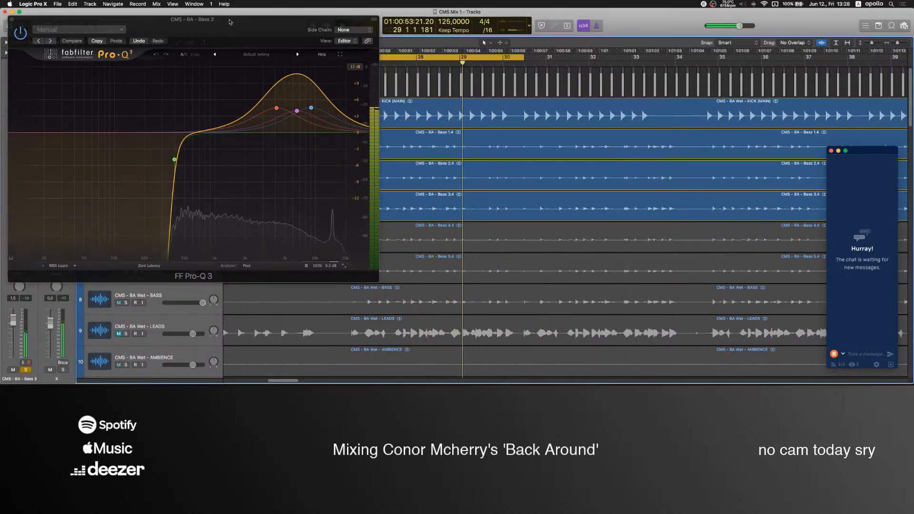
left_click_drag(166, 25, 612, 116)
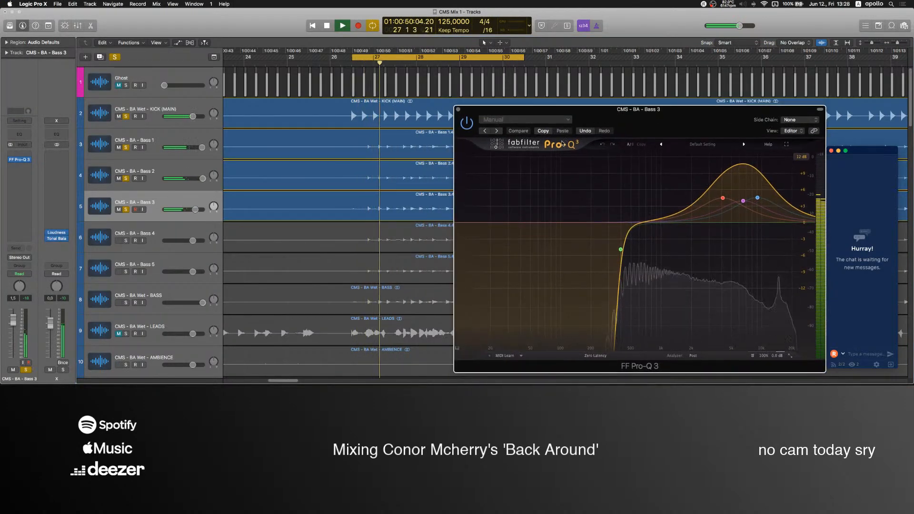
left_click(127, 204)
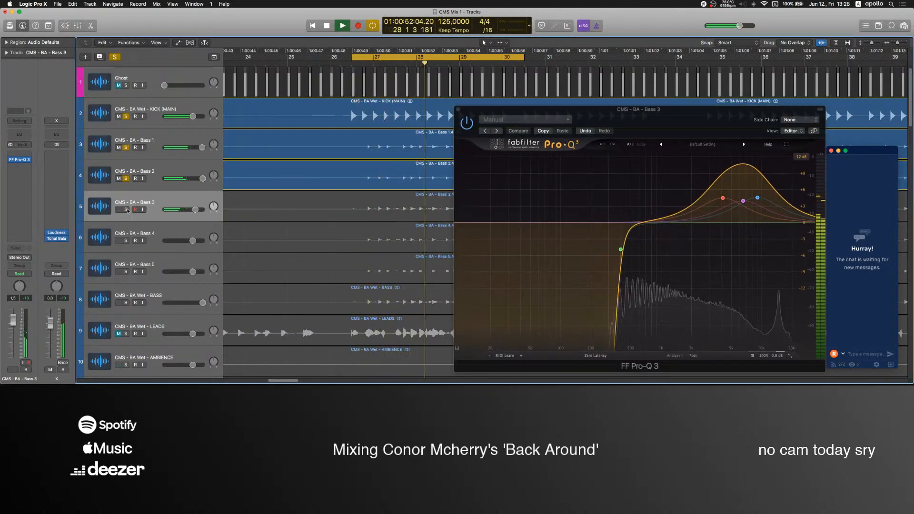
scroll(125, 196, "down", 1)
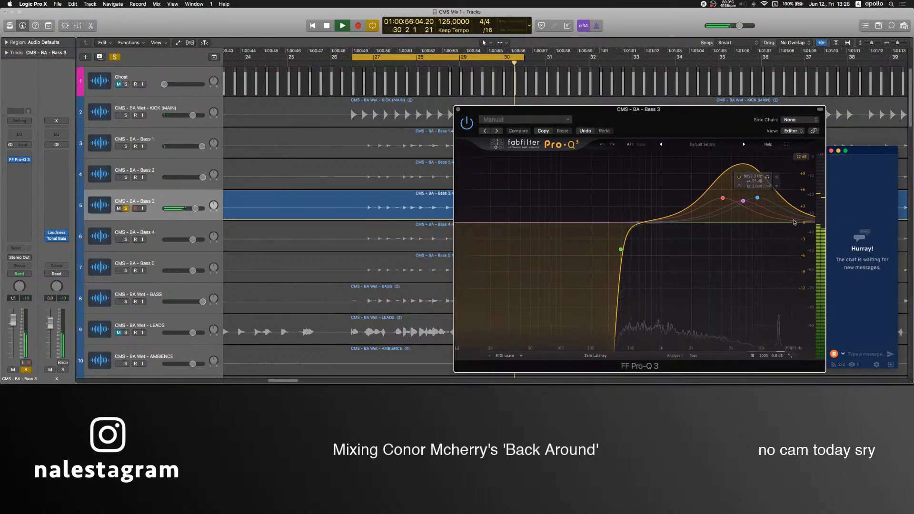
Add a high-cut band near 10 kHz to the Bass 3 EQ curve.
double_click(794, 223)
scroll(794, 223, "up", 5)
left_click_drag(794, 222, 762, 225)
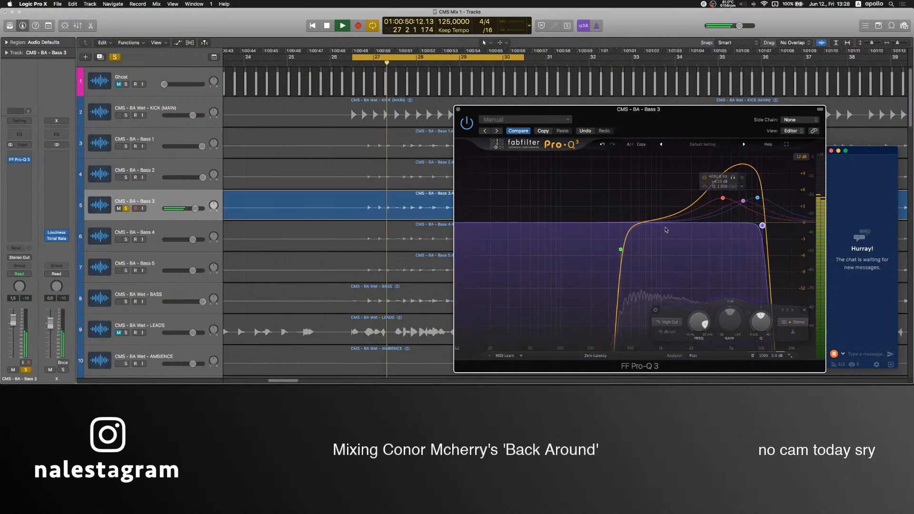
Solo the kick and Bass 1 to Bass 4 together, and raise the Bass 4 volume to 6.0 dB.
left_click_drag(126, 176, 125, 116)
left_click(127, 239)
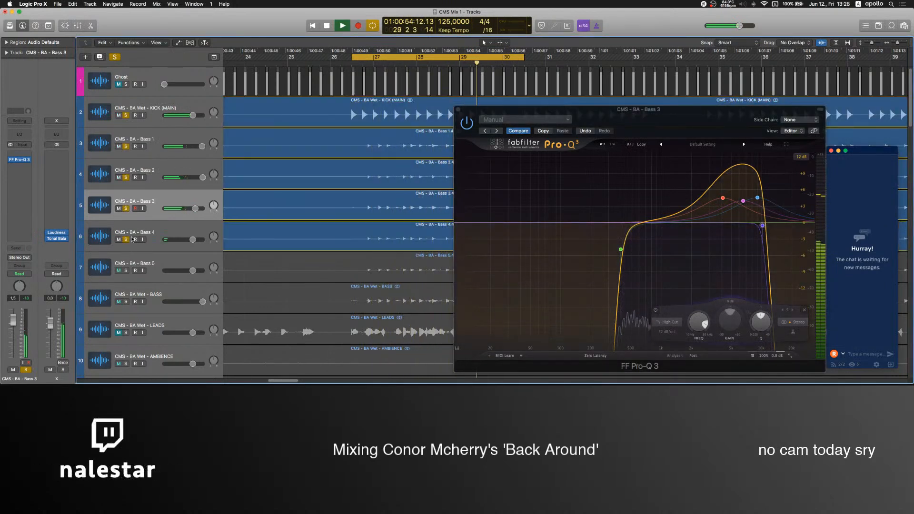
scroll(381, 181, "right", 2)
left_click(160, 226)
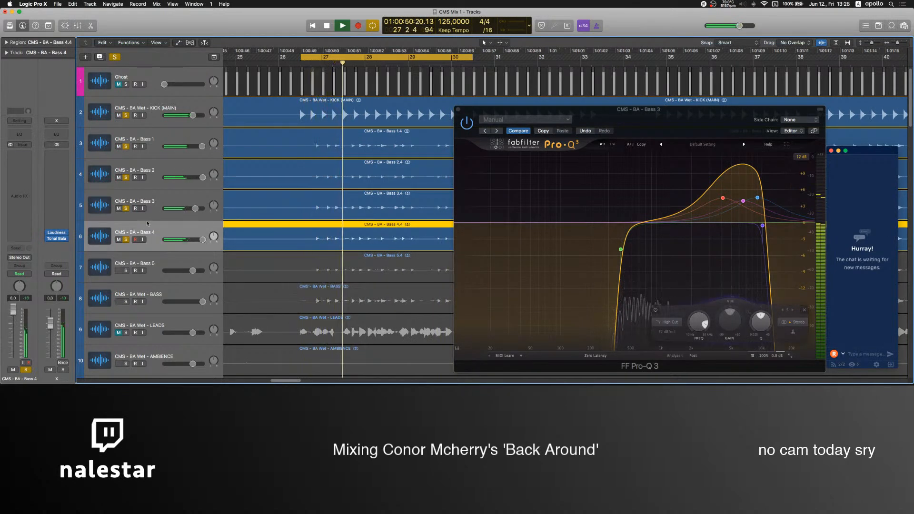
Unsolo Bass 1 to Bass 3 and insert the Stereo plug-in on Bass 4 with its width narrowed.
left_click_drag(126, 210, 125, 147)
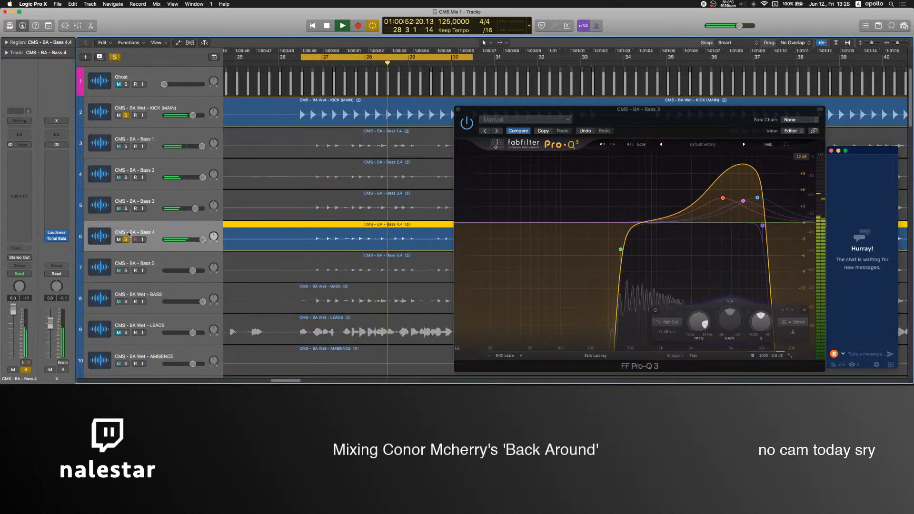
left_click(19, 165)
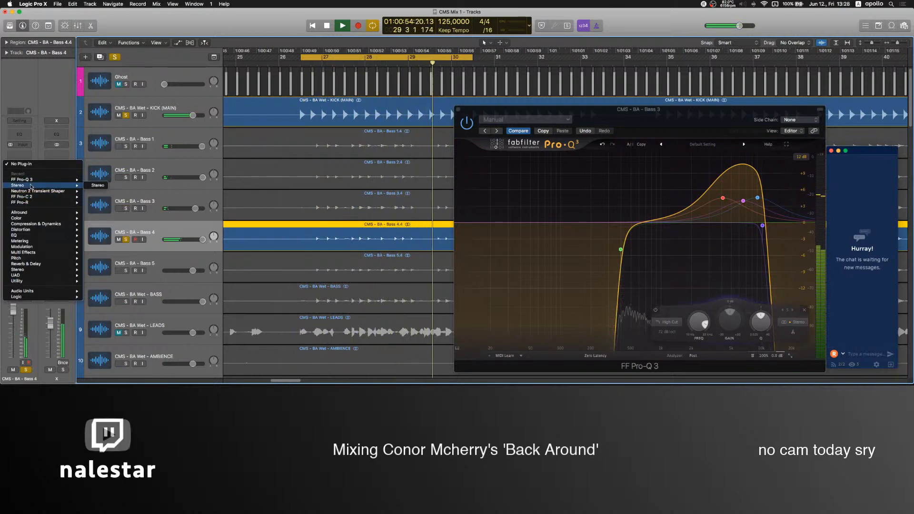
left_click(31, 185)
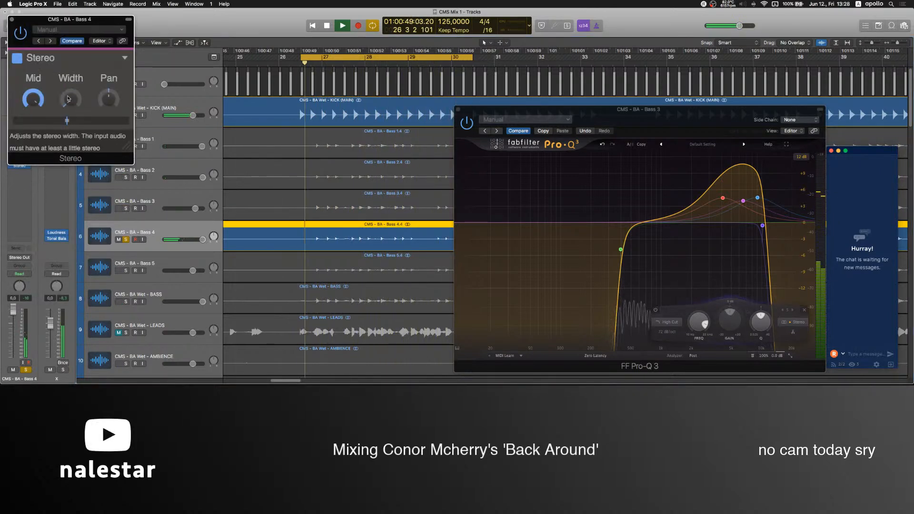
left_click(12, 20)
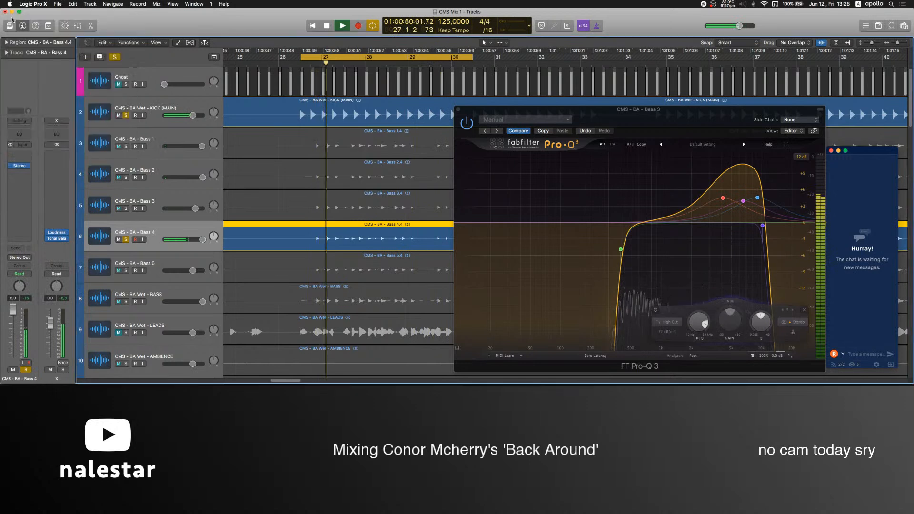
Solo Bass 3 alongside Bass 4, insert the Stereo plug-in on it and adjust its width.
left_click(126, 209)
left_click(19, 160)
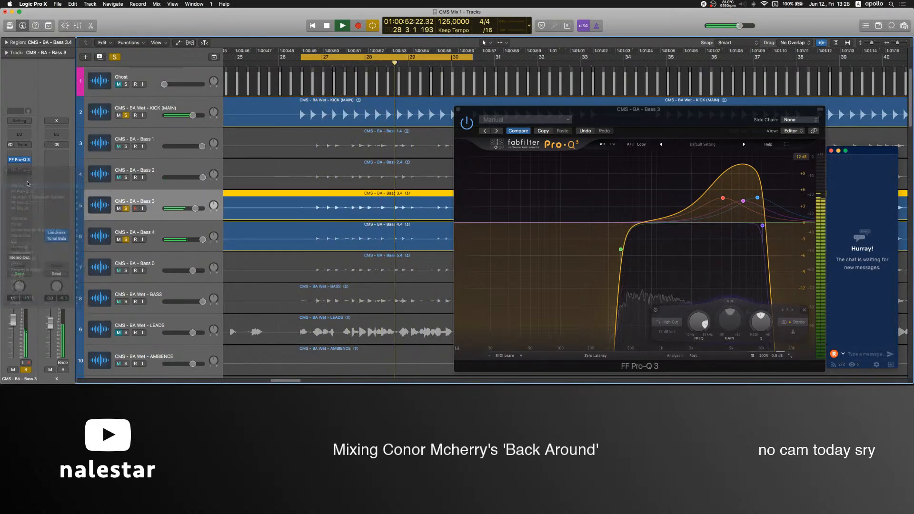
left_click(24, 186)
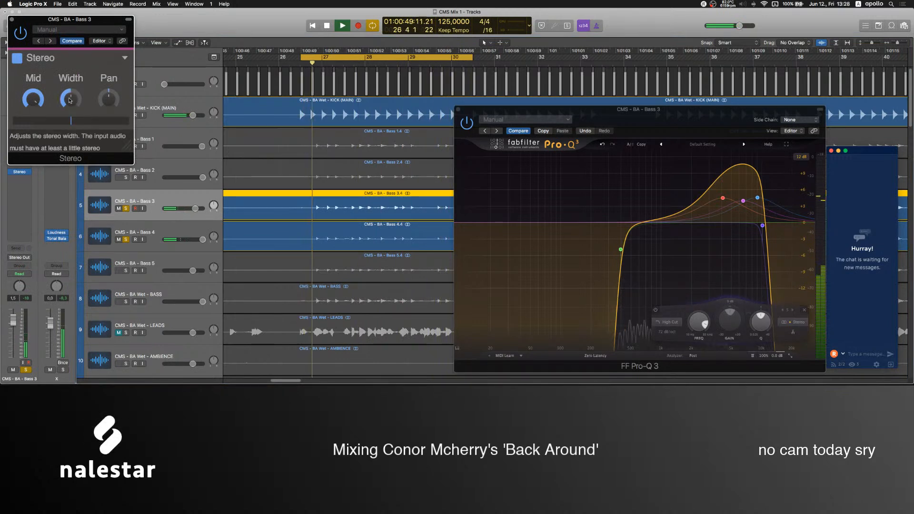
double_click(71, 109)
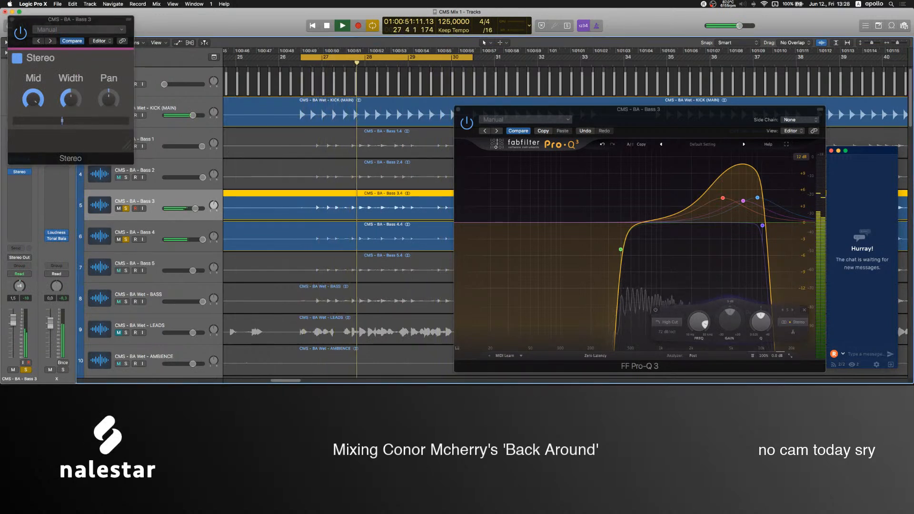
left_click(11, 19)
Add Bass 2 and Bass 1 to the solo and insert the Stereo plug-in on Bass 1 with a slightly narrowed width.
left_click(126, 177)
left_click(159, 165)
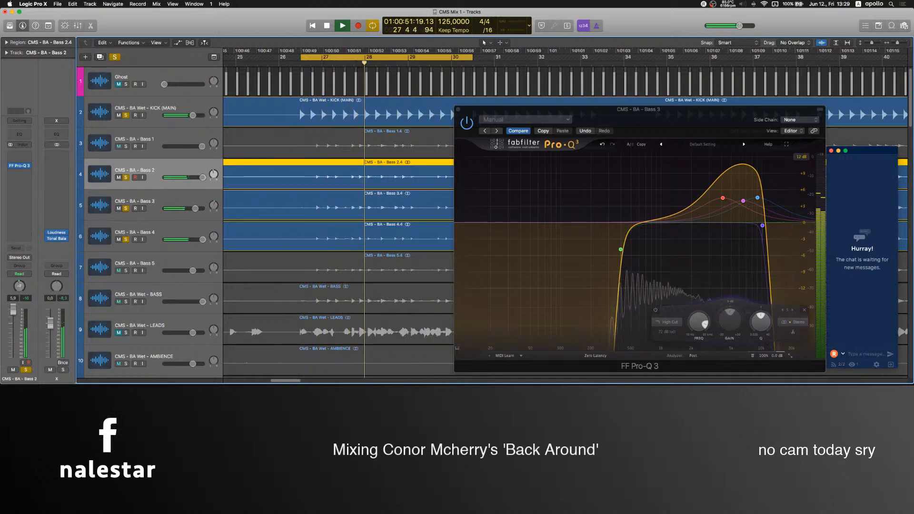
left_click(127, 146)
left_click(24, 170)
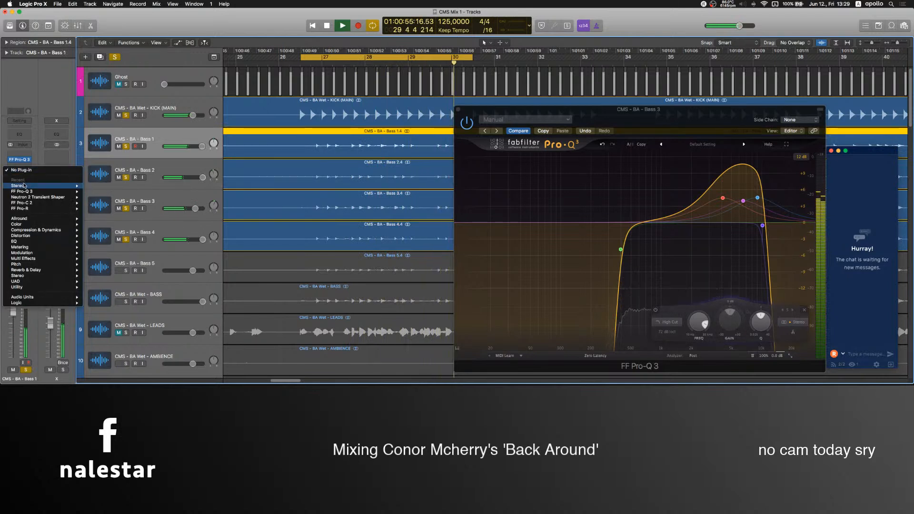
left_click(17, 186)
left_click_drag(75, 121, 71, 120)
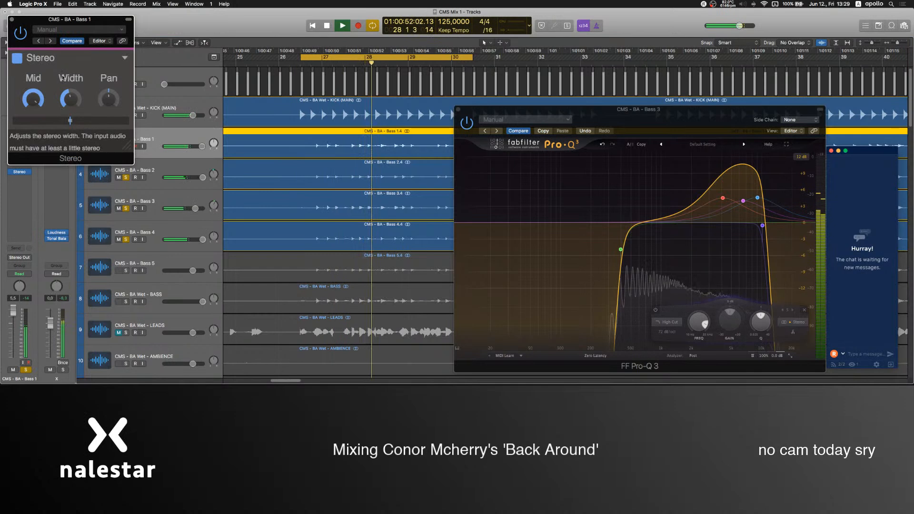
left_click(12, 20)
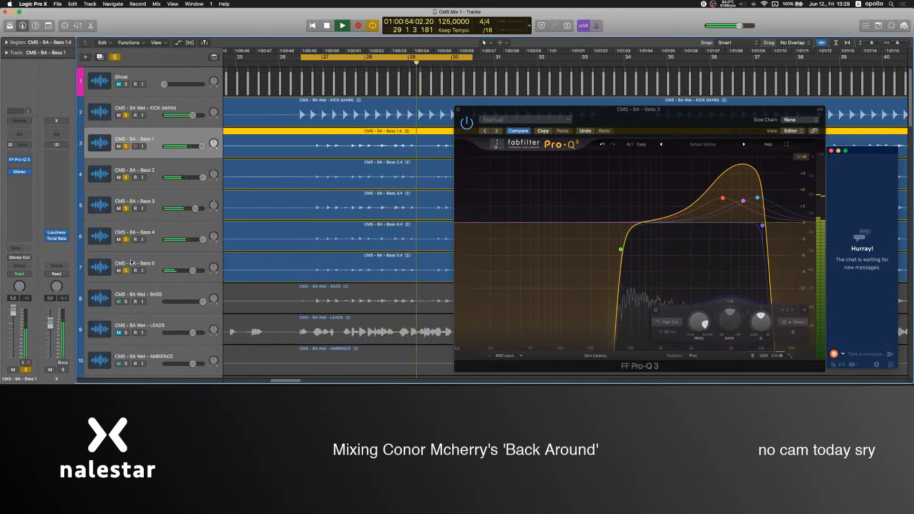
Audition Bass 5 alone at 6.0 dB volume, and mute it with Bass 1 to Bass 4 soloed instead.
left_click(143, 266)
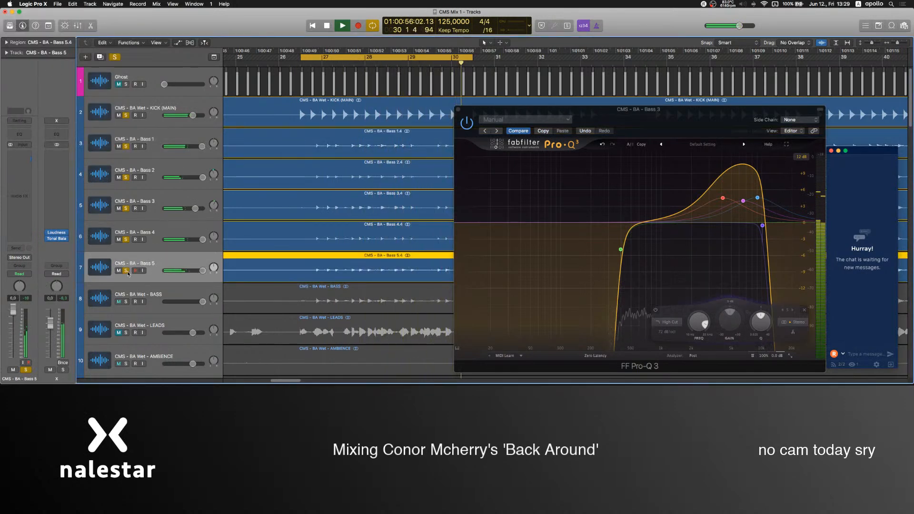
left_click(127, 271, "alt")
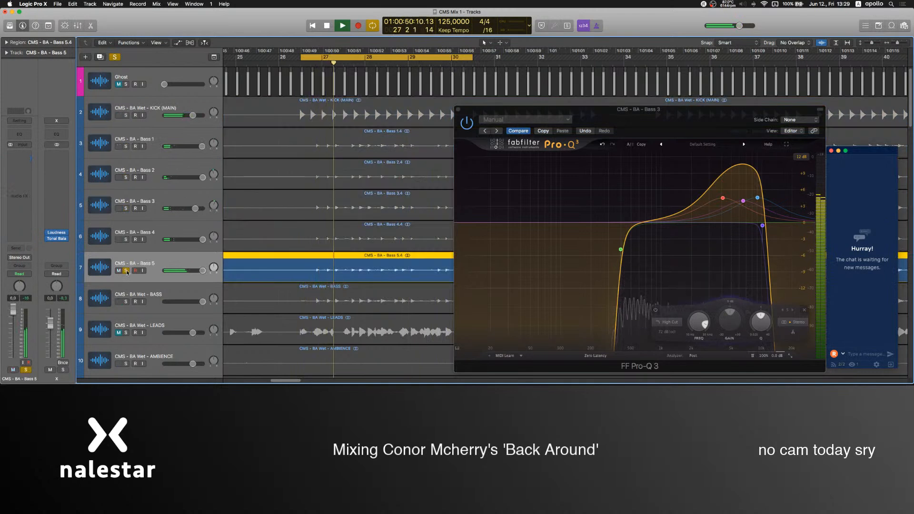
left_click(127, 146, "alt")
left_click_drag(126, 240, 126, 177)
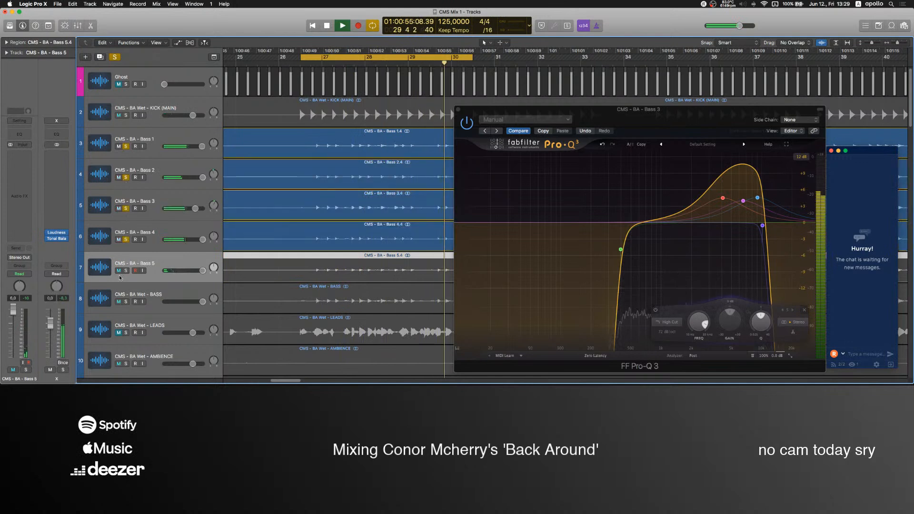
Take Bass 3 out of the solo and mute it, and move the Bass 5 track above Bass 4.
left_click(126, 208)
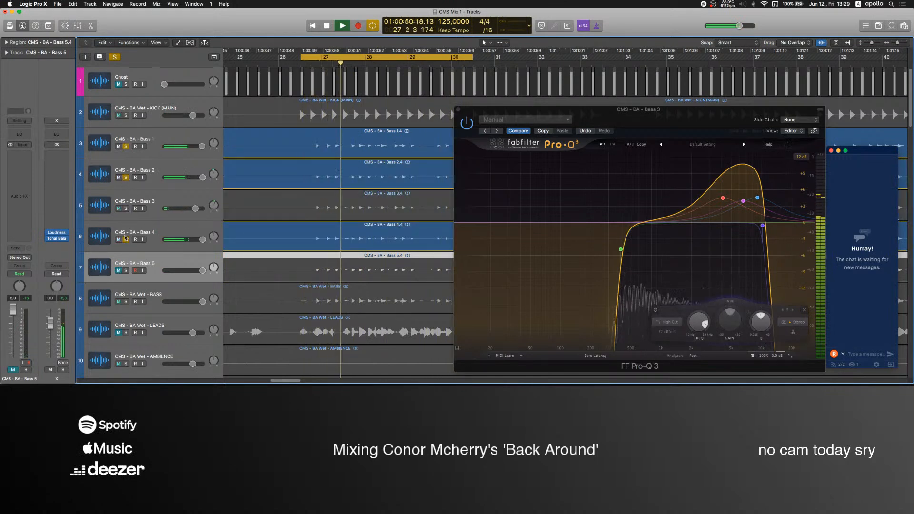
left_click_drag(135, 260, 134, 226)
Move the Wet - LEADS track directly below Bass 4, set its volume to -1.4 dB and mute it.
scroll(132, 262, "down", 2)
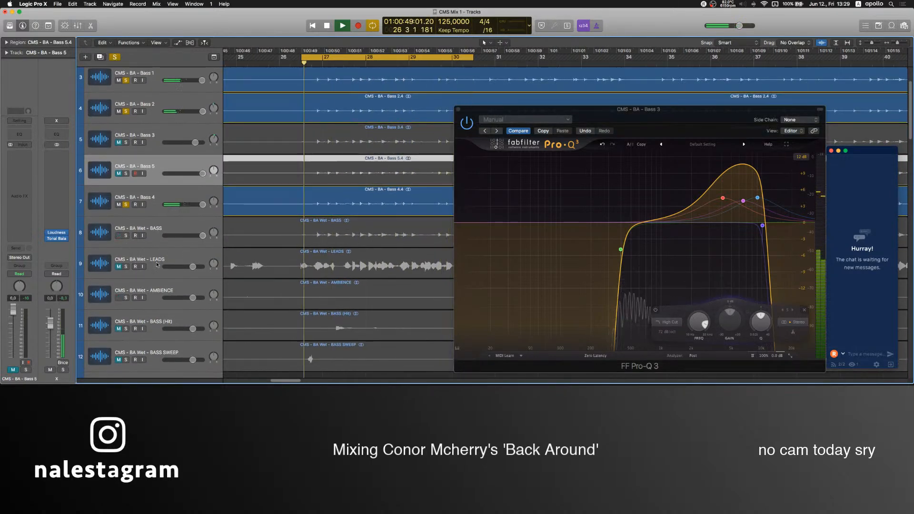
left_click(159, 258)
left_click_drag(159, 257, 159, 228)
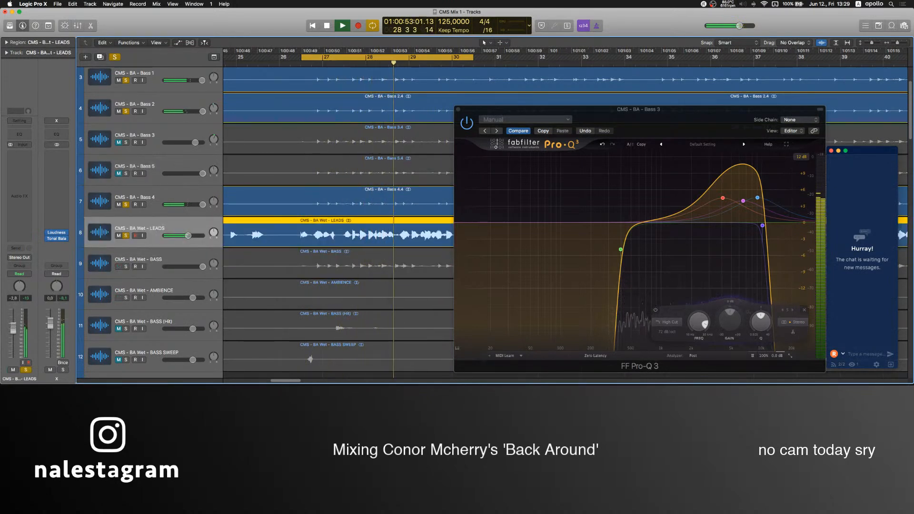
left_click(125, 236)
left_click(119, 236)
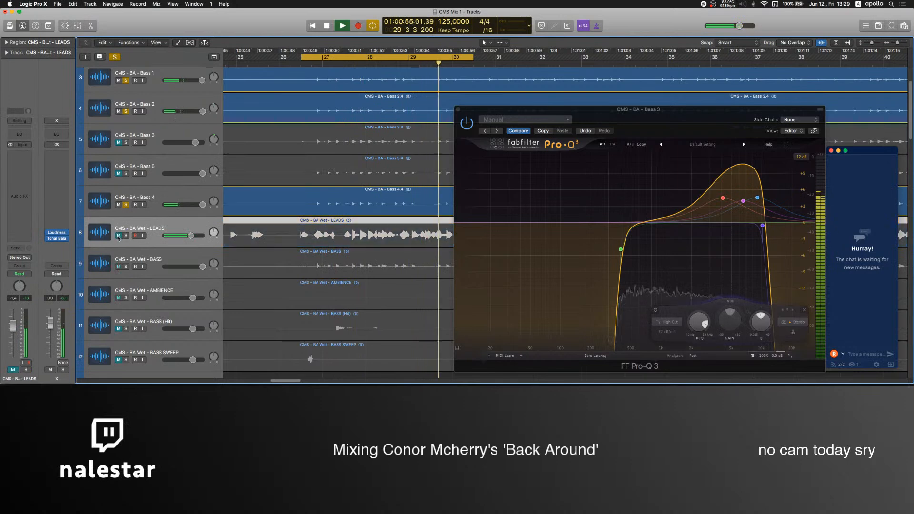
Move the tracks Lead 1 to Lead 6 from the end of the track list to directly below Bass 4.
scroll(175, 227, "down", 20)
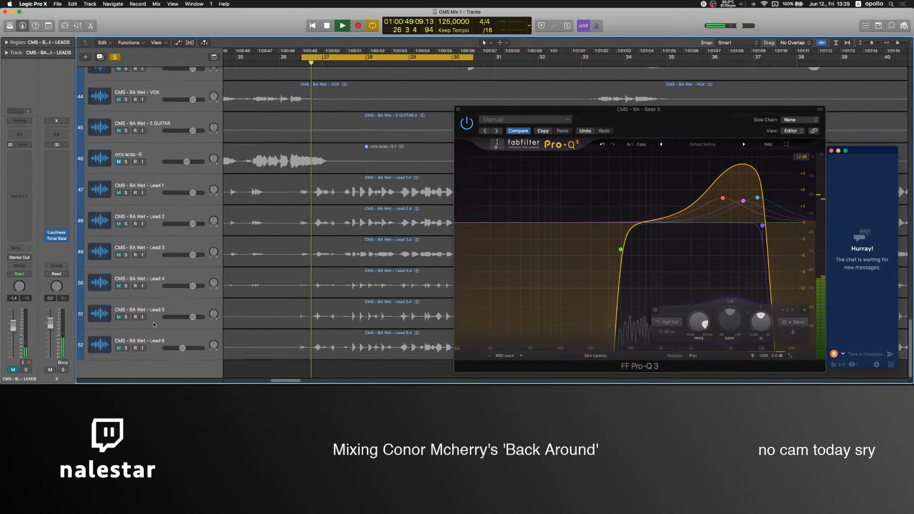
left_click(155, 339)
left_click(156, 196, "shift")
scroll(156, 196, "up", 4)
left_click_drag(156, 268, 156, 155)
scroll(155, 155, "up", 5)
scroll(160, 276, "down", 5)
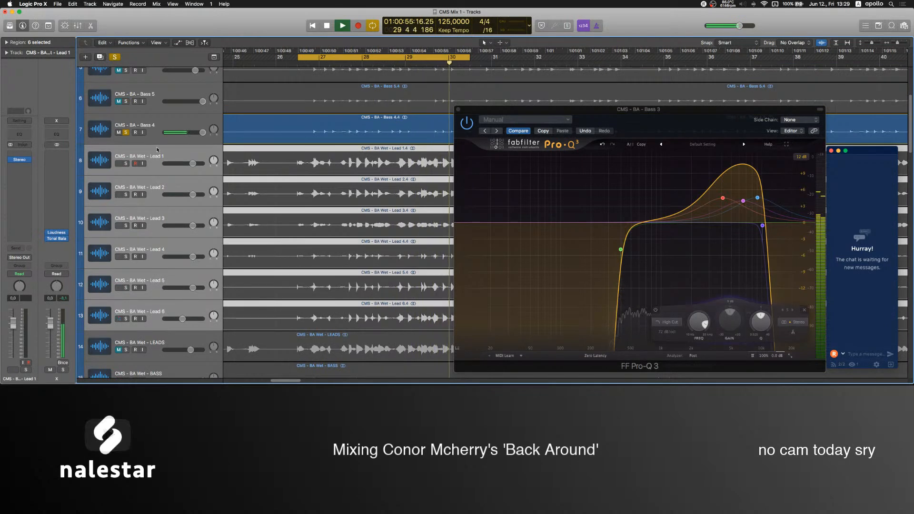
Solo Lead 1 with the bass layers and narrow the width in its Stereo plug-in.
left_click(145, 154)
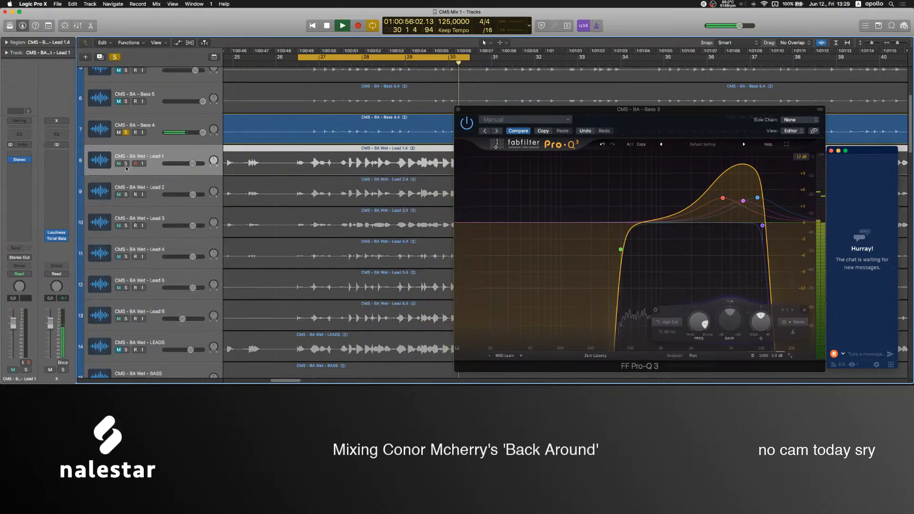
left_click(19, 160)
left_click_drag(73, 99, 73, 101)
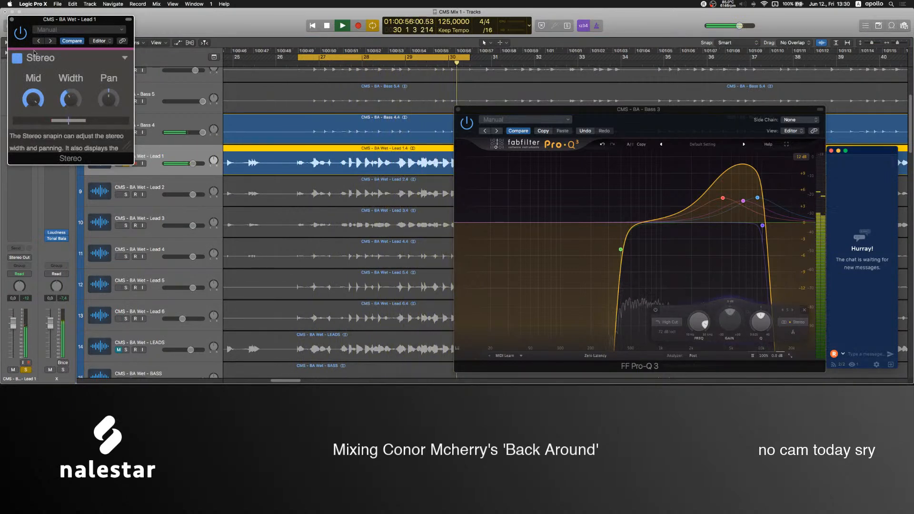
left_click(10, 20)
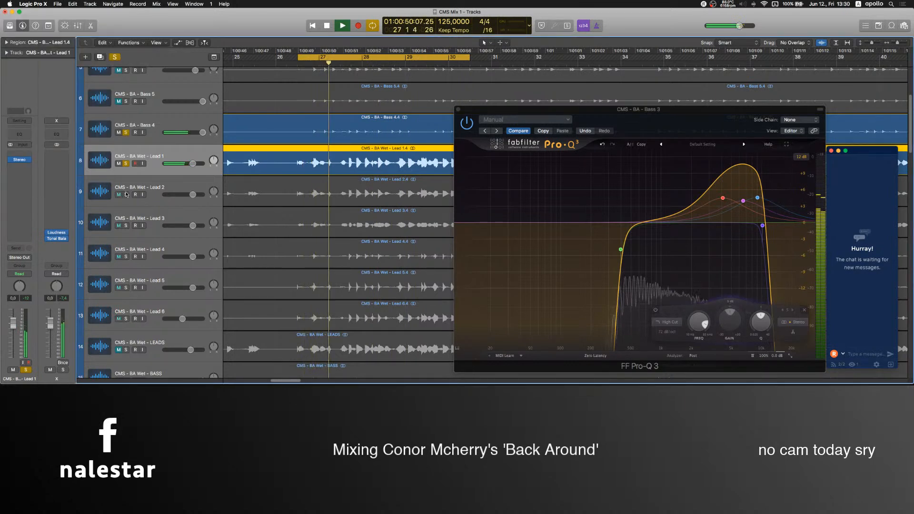
Solo Lead 2 alone and adjust the width in its Stereo plug-in.
key("Down")
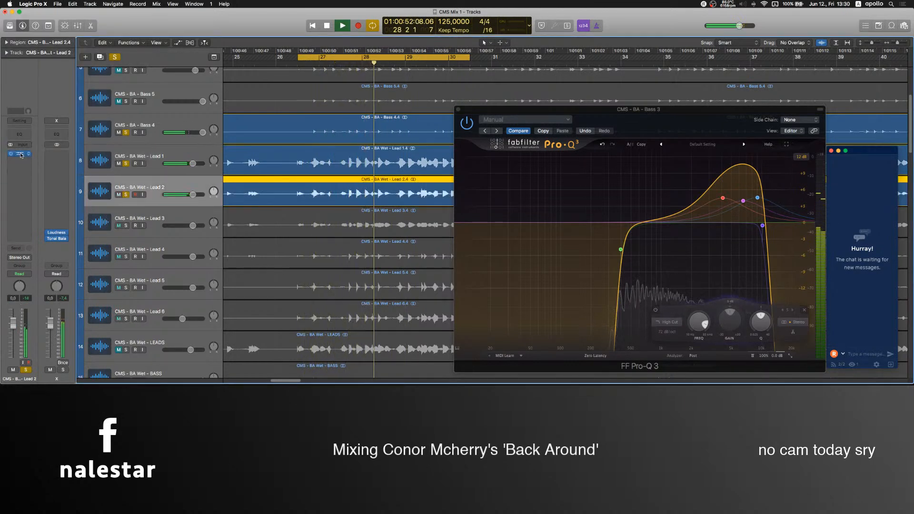
left_click(19, 153)
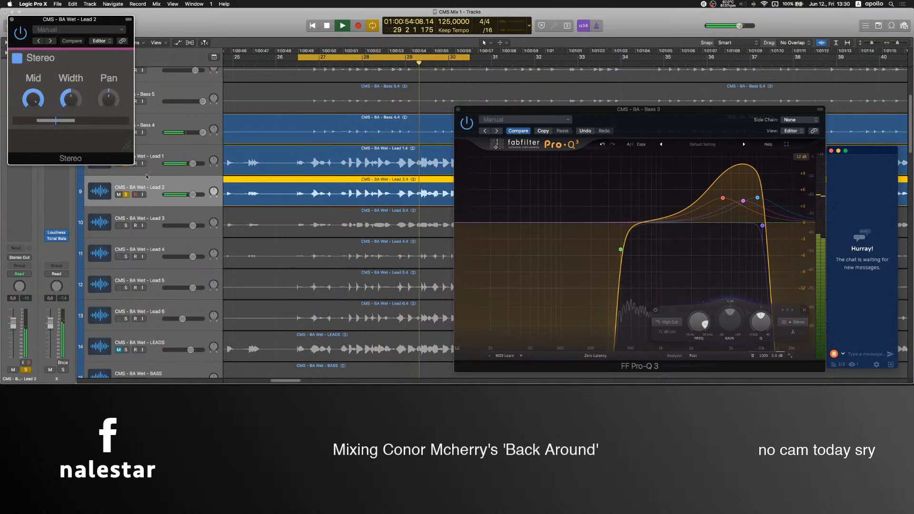
left_click(126, 195)
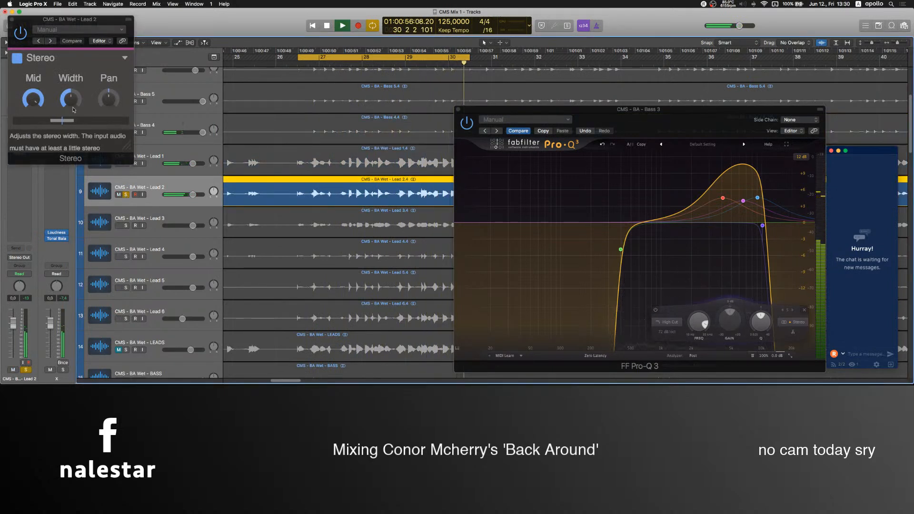
left_click(13, 19)
Insert FF Pro-Q 3 after the Stereo plug-in on Lead 2 and add a low-cut band.
left_click(20, 166)
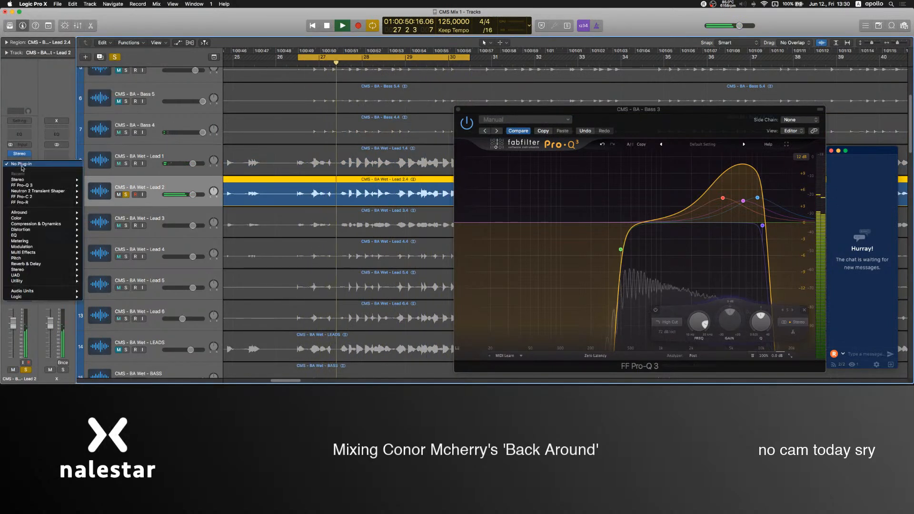
left_click(25, 185)
double_click(37, 133)
left_click_drag(37, 134, 149, 146)
left_click(11, 20)
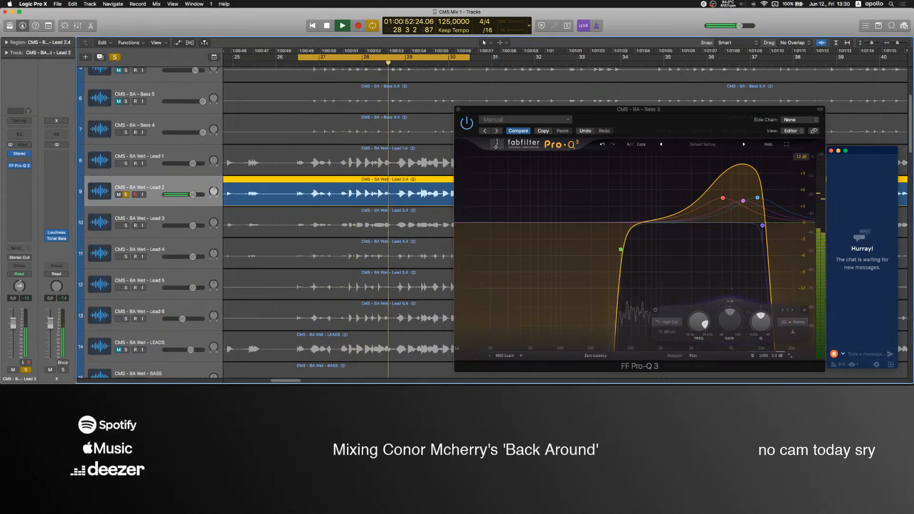
Audition Lead 3 and Lead 4 one after the other in solo and stop playback.
key("Down")
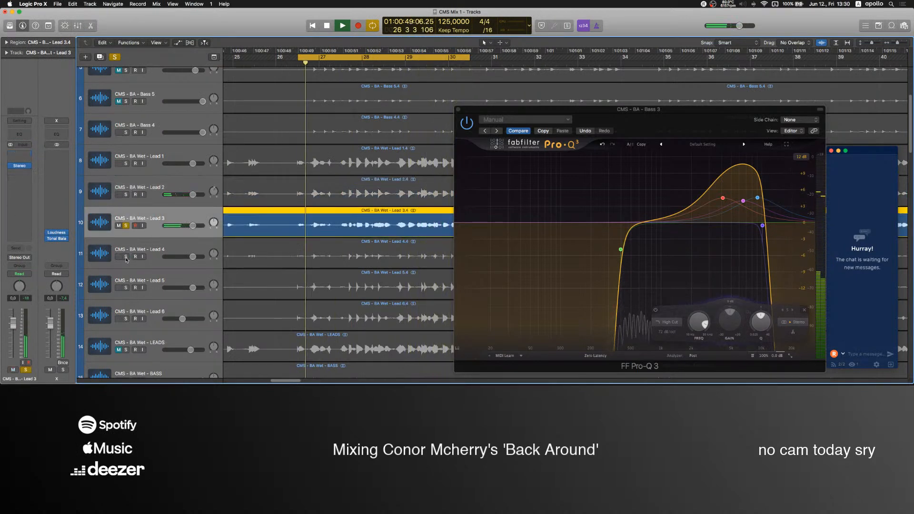
key("Down")
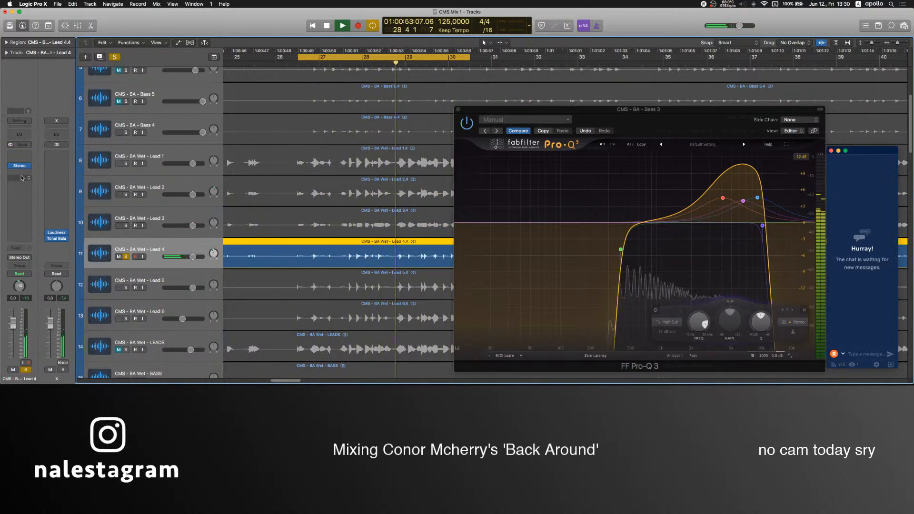
key("space")
Switch to OBS, raise the Mic level in its mixer to -4.7 dB and return to Logic Pro with Lead 4 selected.
left_click(517, 350)
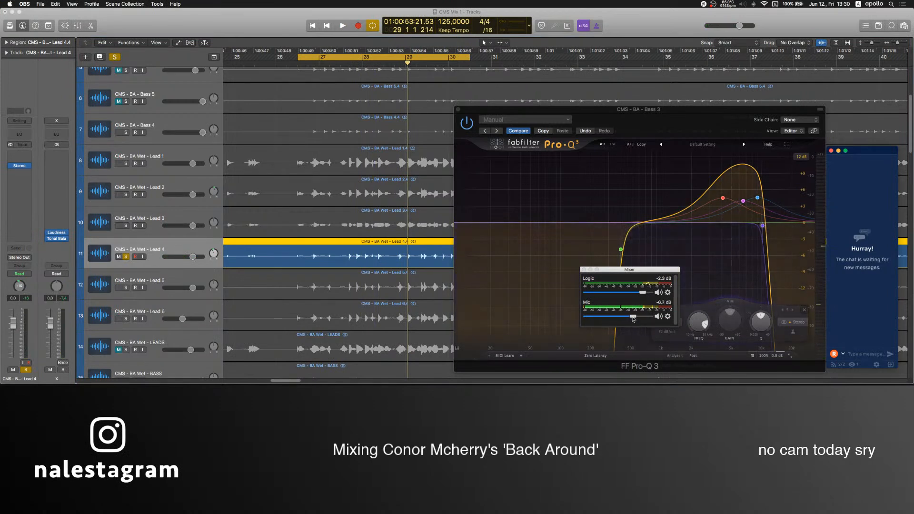
left_click_drag(633, 318, 637, 319)
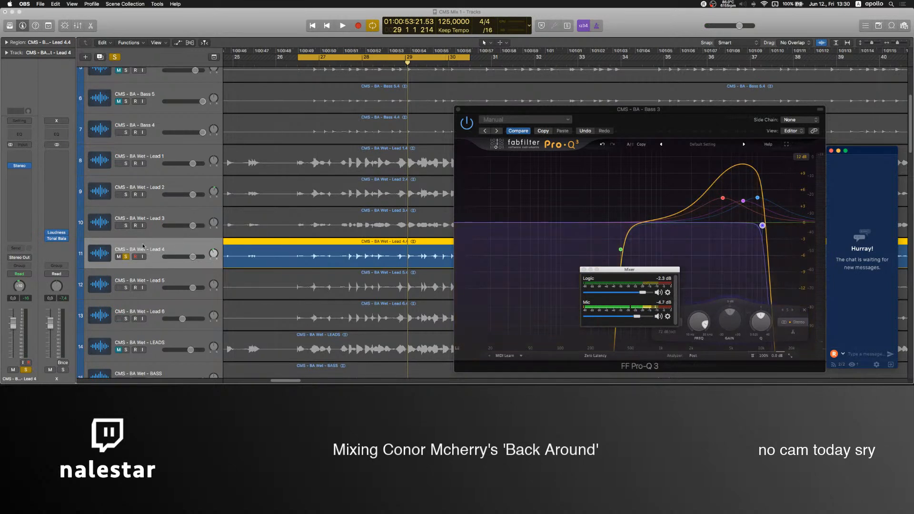
left_click(146, 244)
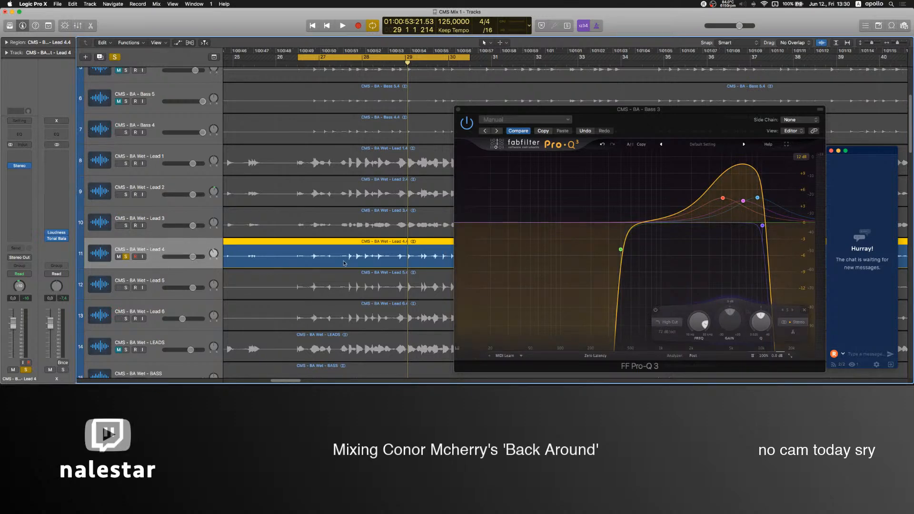
Review the arrangement from the Ghost and kick tracks through the bass layers to the lead layers.
scroll(331, 262, "up", 4)
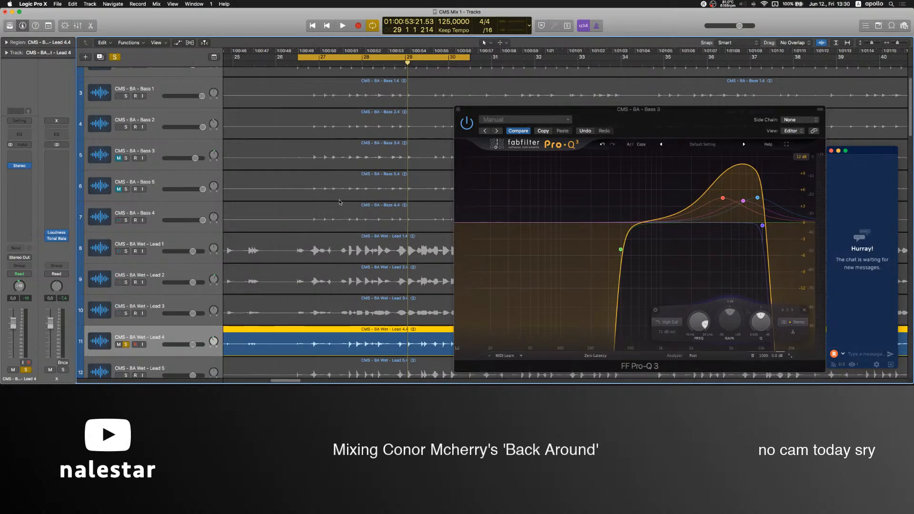
scroll(334, 195, "up", 2)
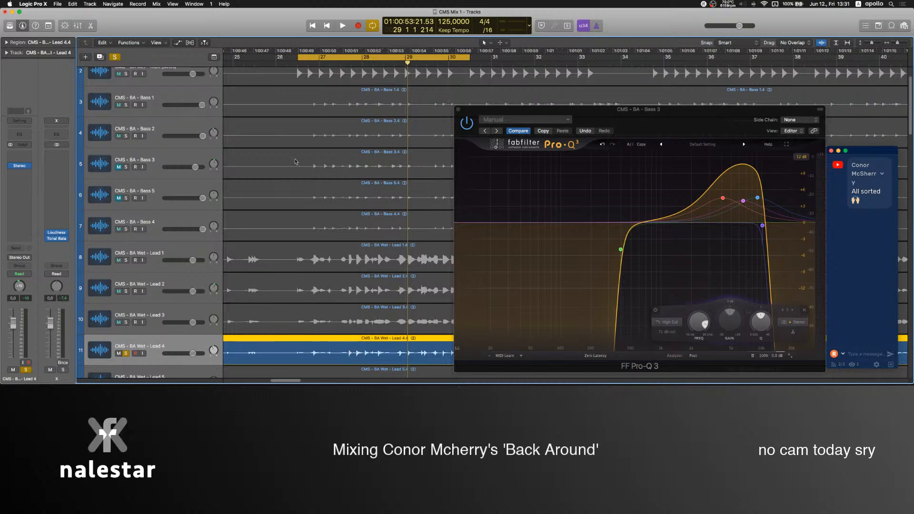
scroll(351, 353, "up", 3)
left_click(394, 167)
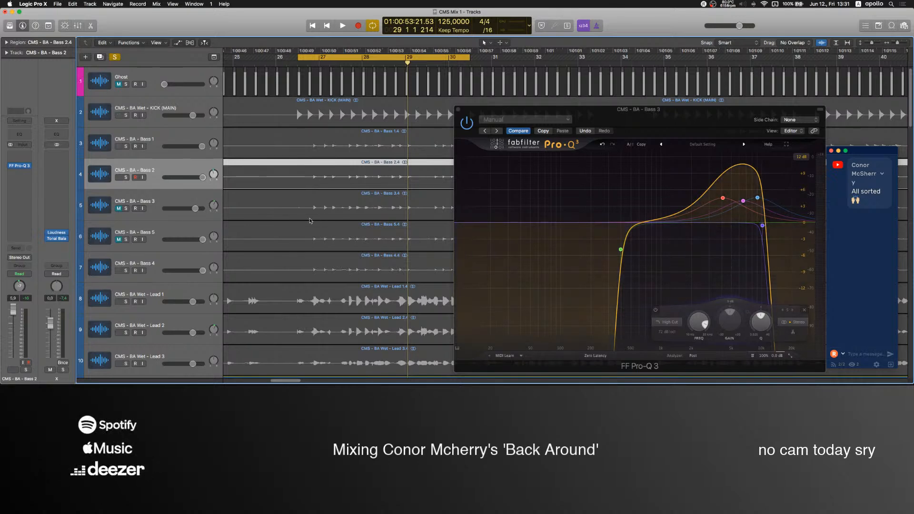
scroll(310, 220, "down", 4)
left_click(169, 275)
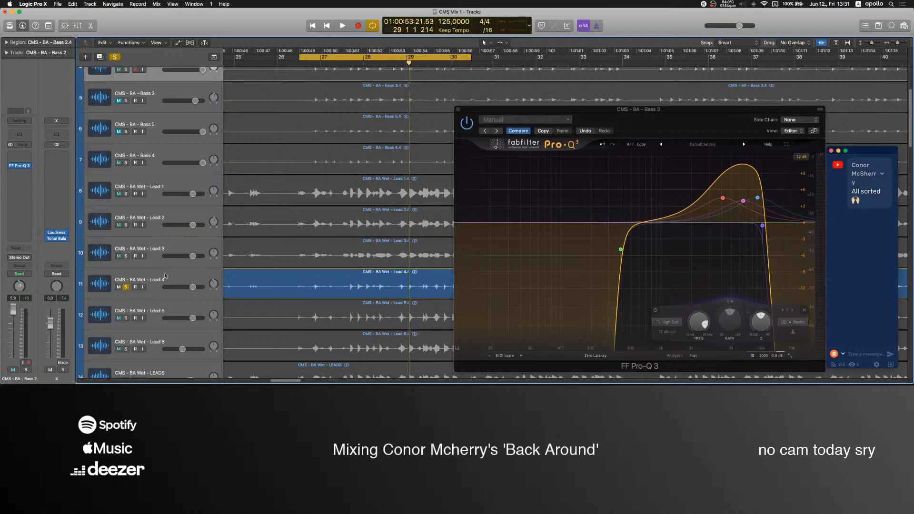
key("s")
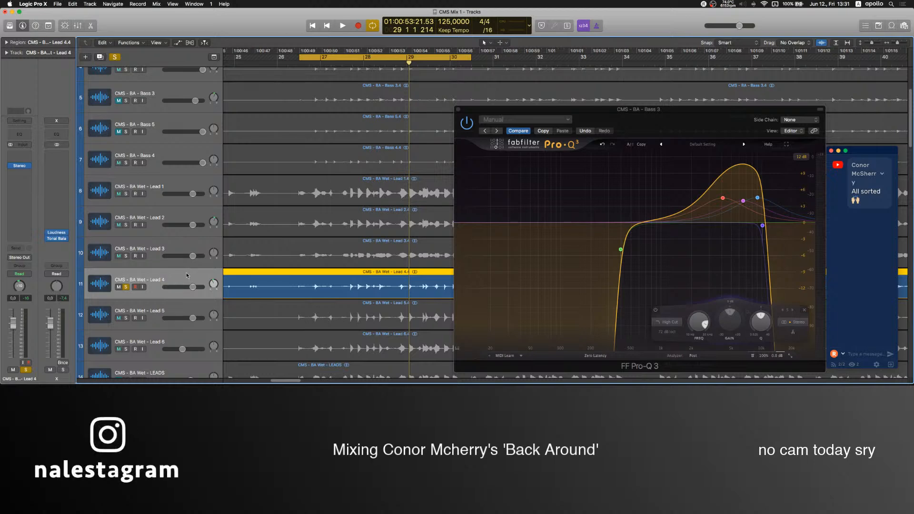
scroll(351, 334, "down", 3)
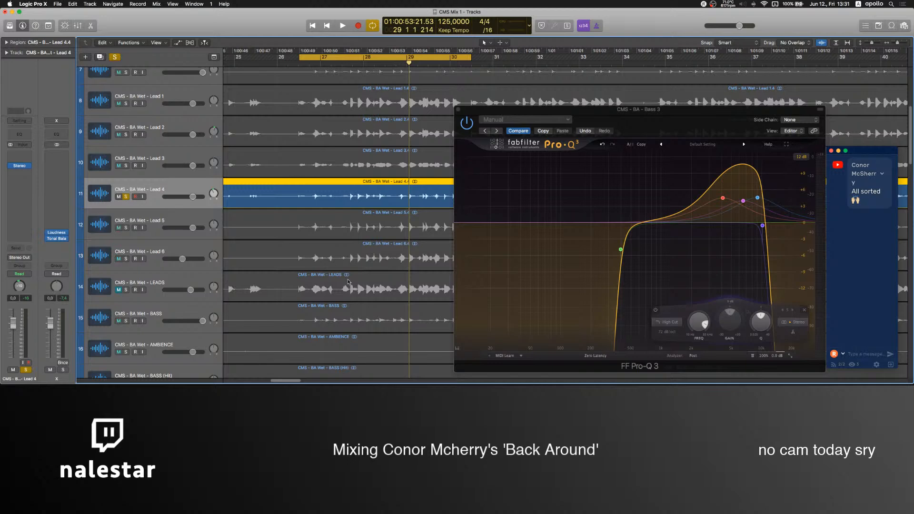
scroll(348, 282, "up", 5)
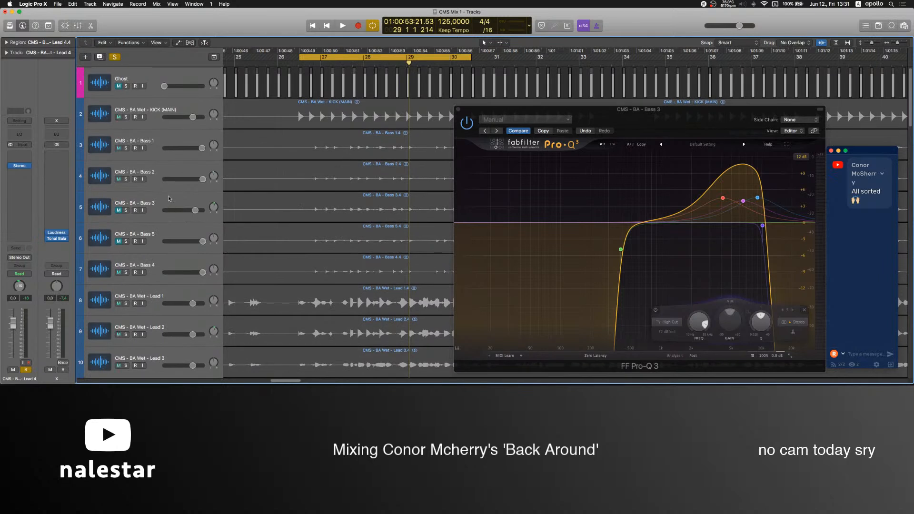
left_click(147, 203)
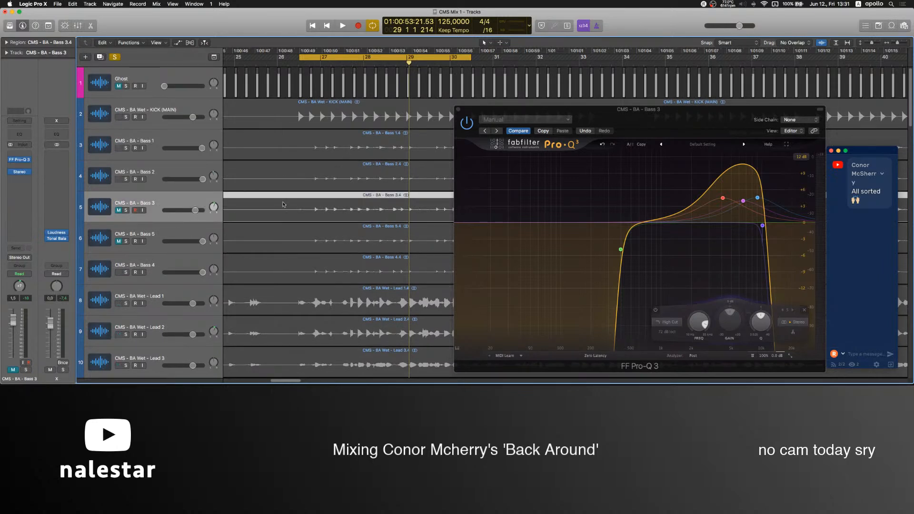
scroll(336, 277, "down", 3)
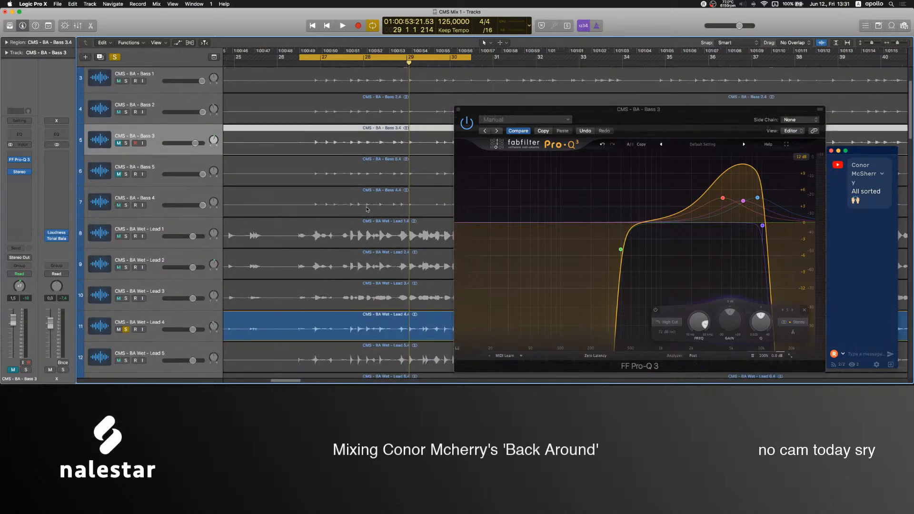
scroll(367, 211, "up", 4)
left_click(304, 81)
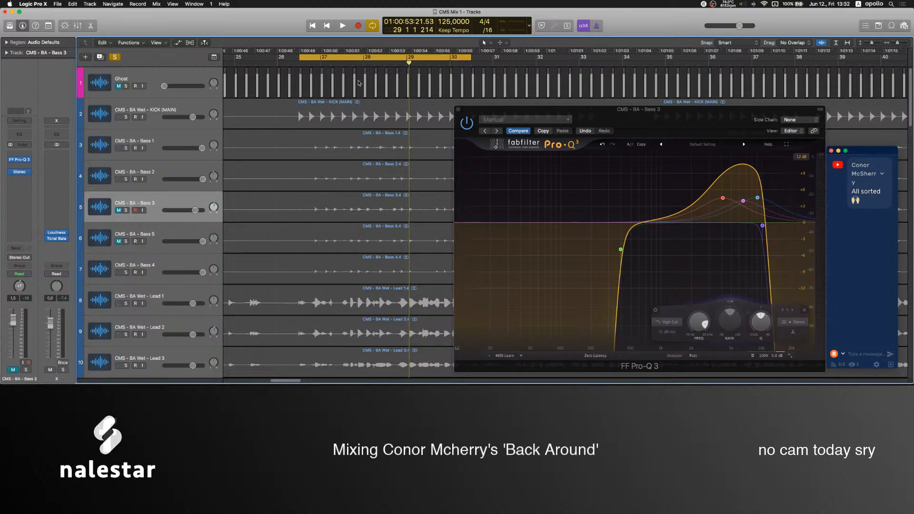
scroll(278, 224, "down", 6)
left_click(278, 229)
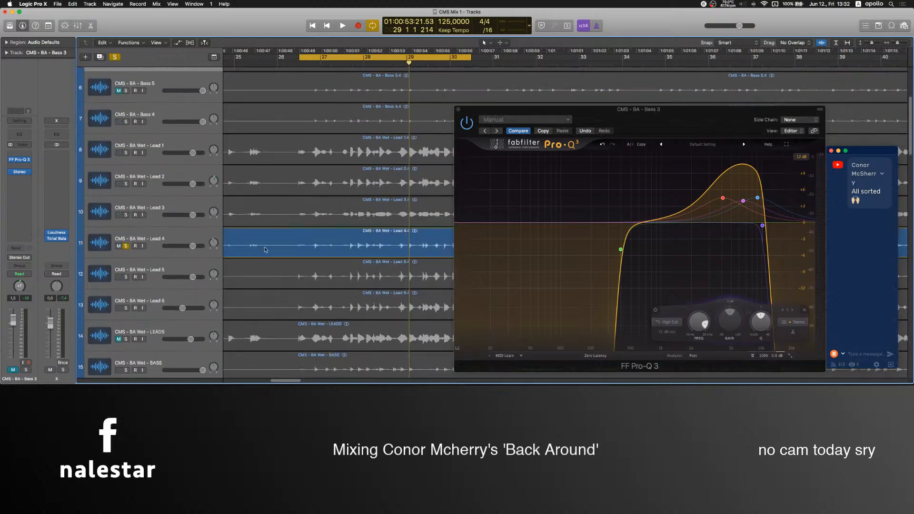
left_click(167, 234)
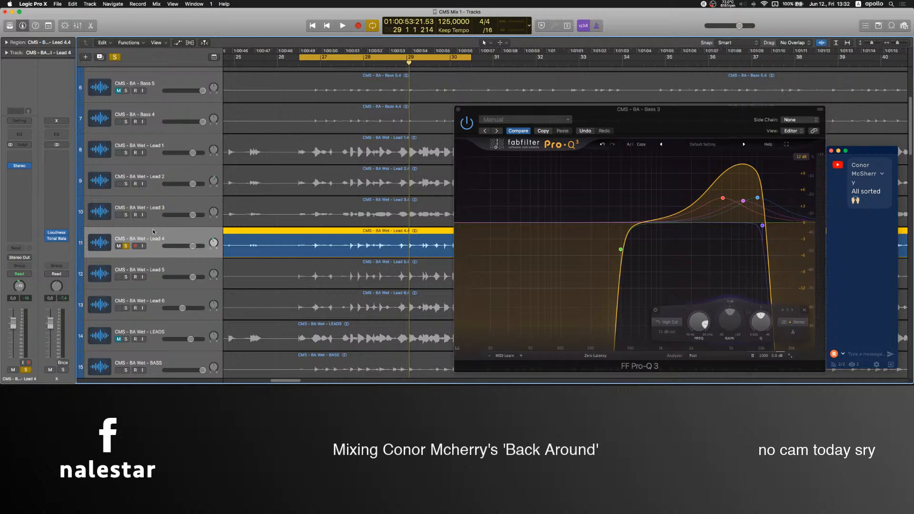
Look over the remaining tracks below Lead 5, including the break, FX and percussion stems, and return to the leads.
scroll(282, 205, "down", 3)
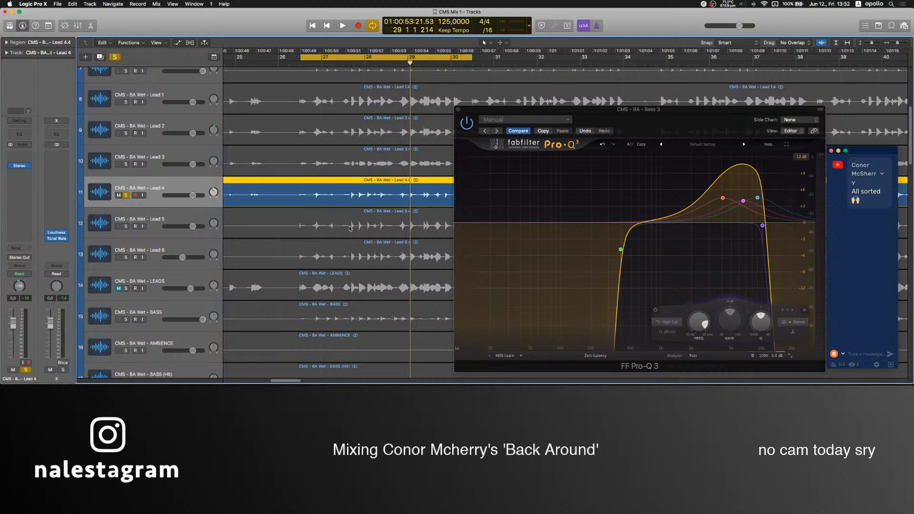
left_click(160, 217)
scroll(358, 272, "up", 6)
scroll(357, 271, "down", 10)
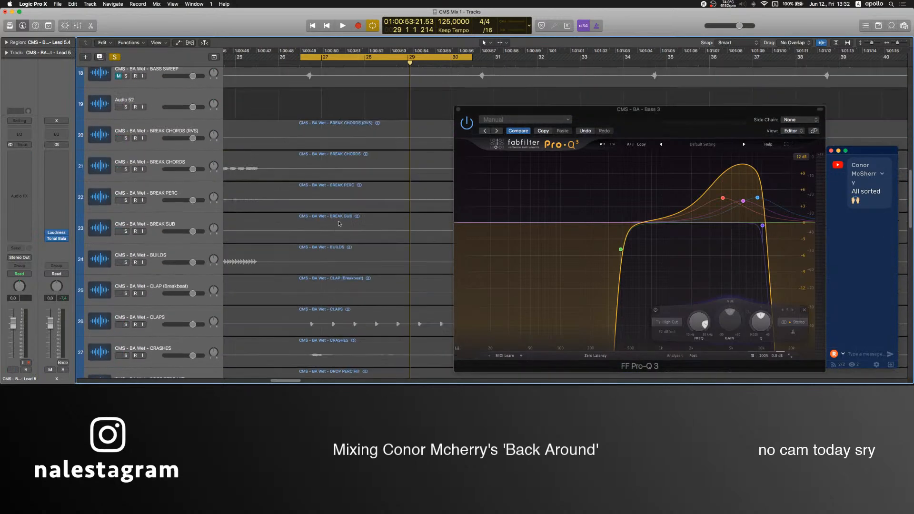
scroll(305, 336, "down", 8)
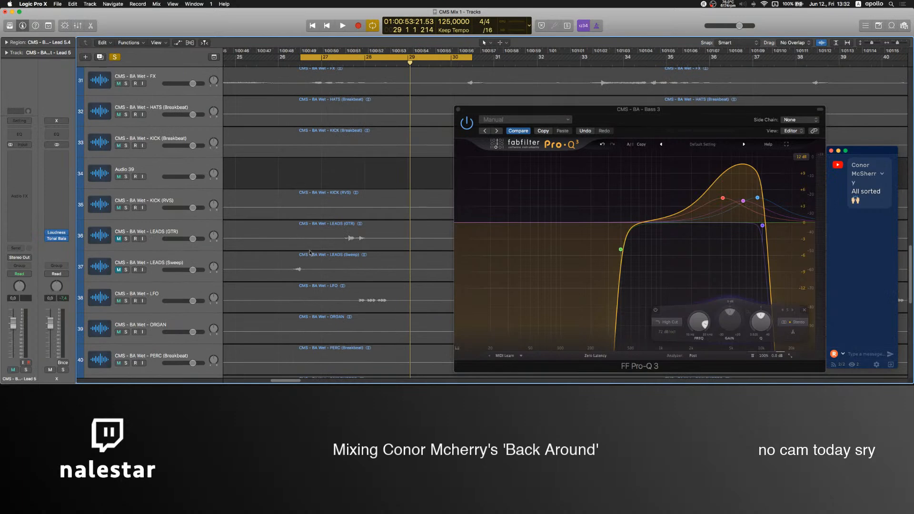
left_click(323, 167)
scroll(328, 143, "up", 20)
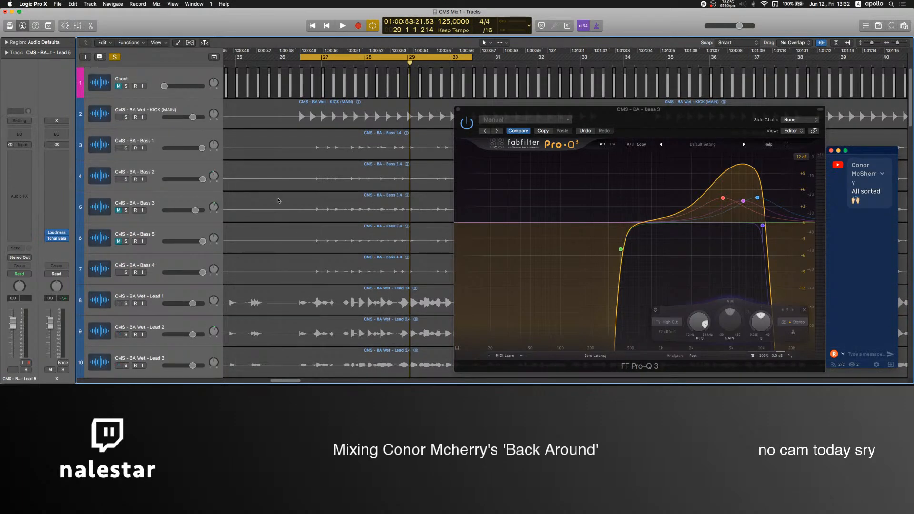
scroll(305, 166, "down", 5)
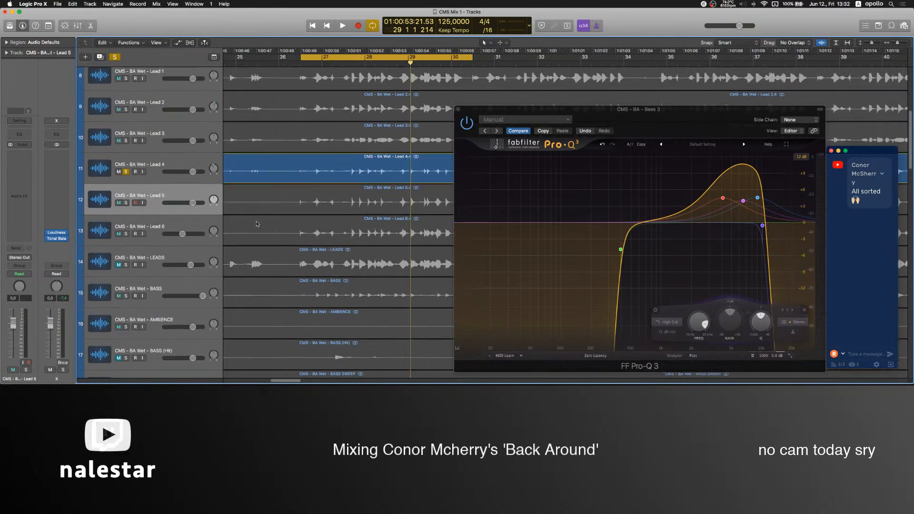
left_click(158, 197)
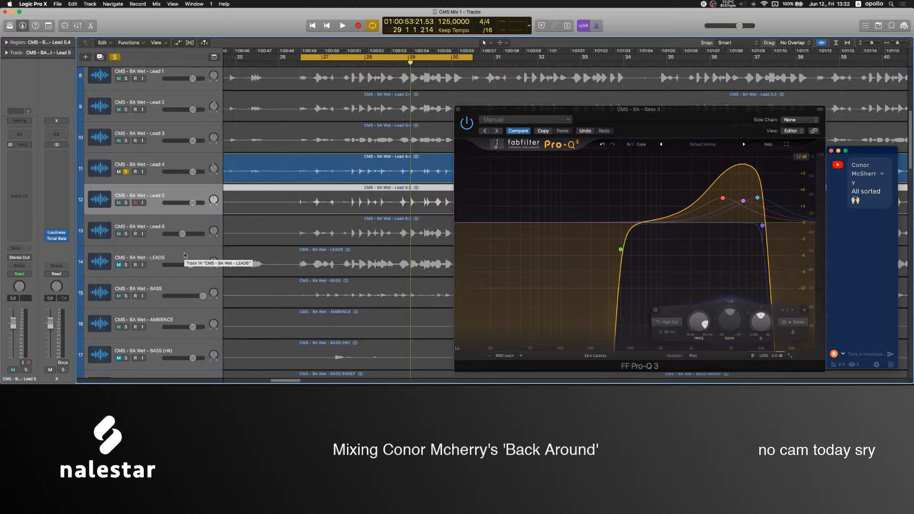
scroll(185, 256, "up", 5)
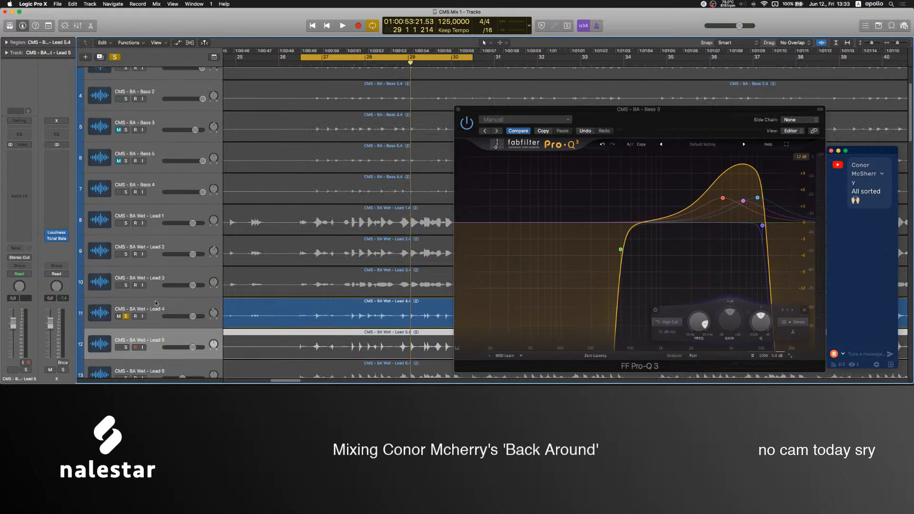
Play Lead 4 in solo and insert FF Pro-Q 3 after its Stereo plug-in.
left_click(154, 300)
key("space")
scroll(308, 222, "down", 1)
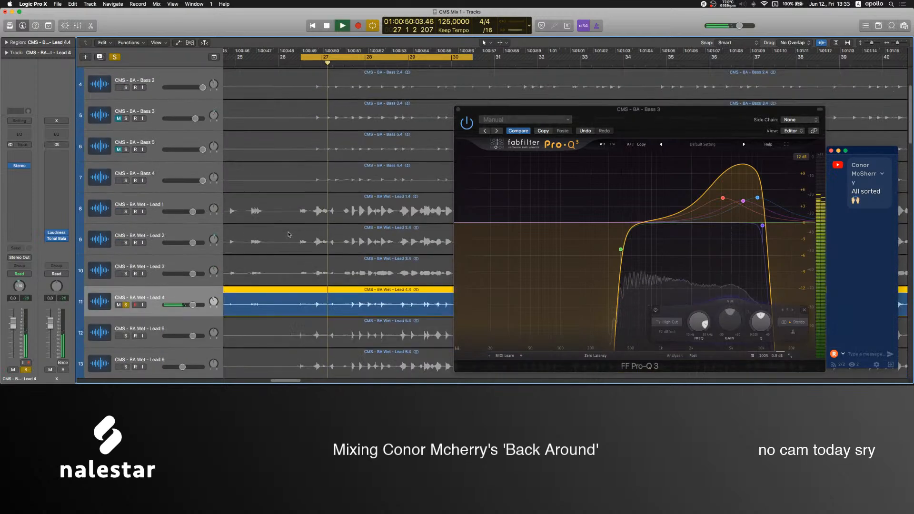
left_click(21, 178)
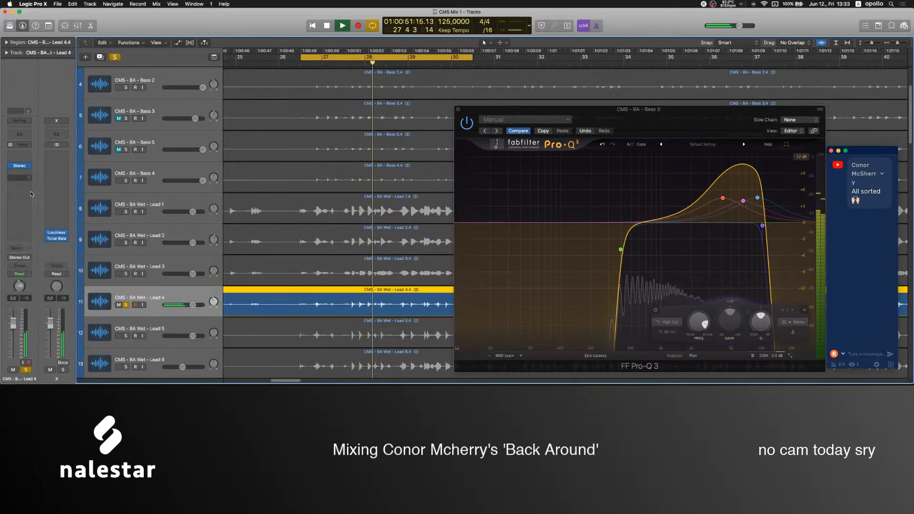
left_click(21, 191)
Turn the OBS Mic level fully down and add a 48 dB/oct low cut at about 350 Hz in Lead 4's Pro-Q 3.
left_click(516, 378)
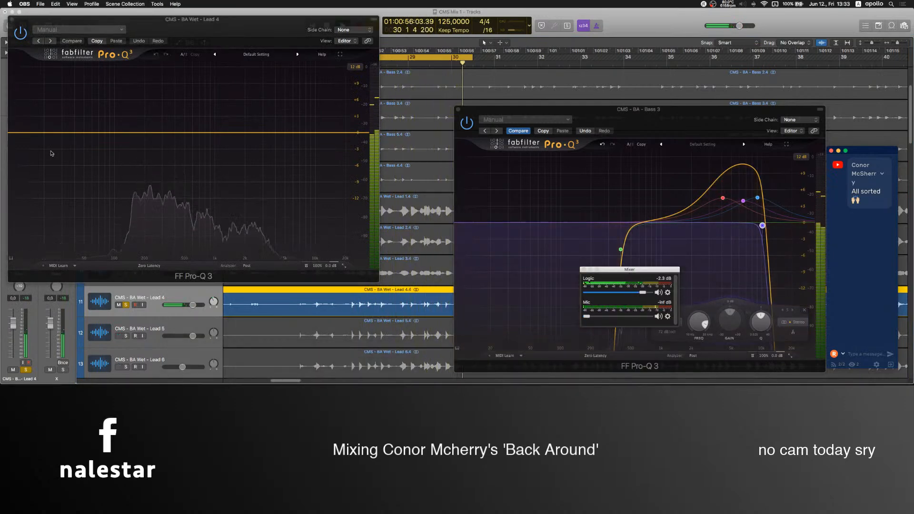
left_click(23, 133)
left_click(22, 133)
left_click_drag(22, 133, 169, 160)
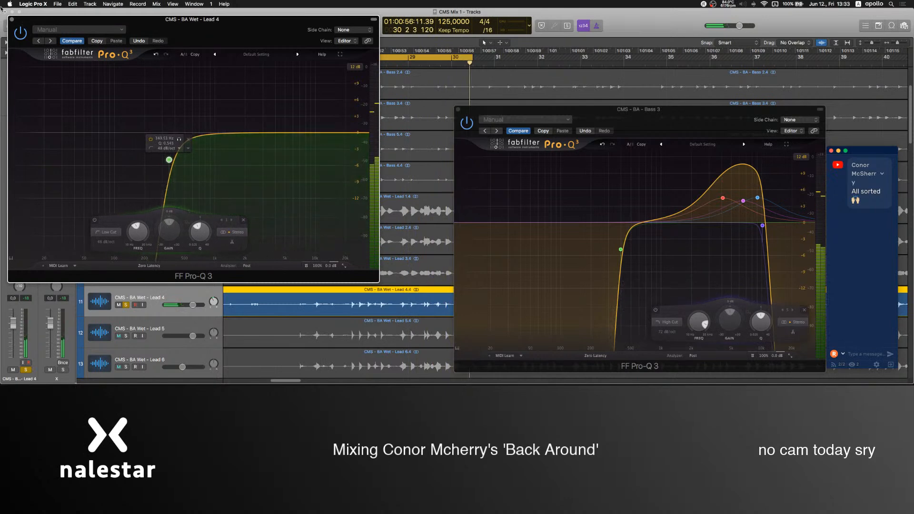
Solo Lead 2 and Lead 3 together with Lead 4 and close the open Pro-Q 3 windows of Lead 4 and Bass 3.
key("super+w")
left_click_drag(126, 273, 125, 243)
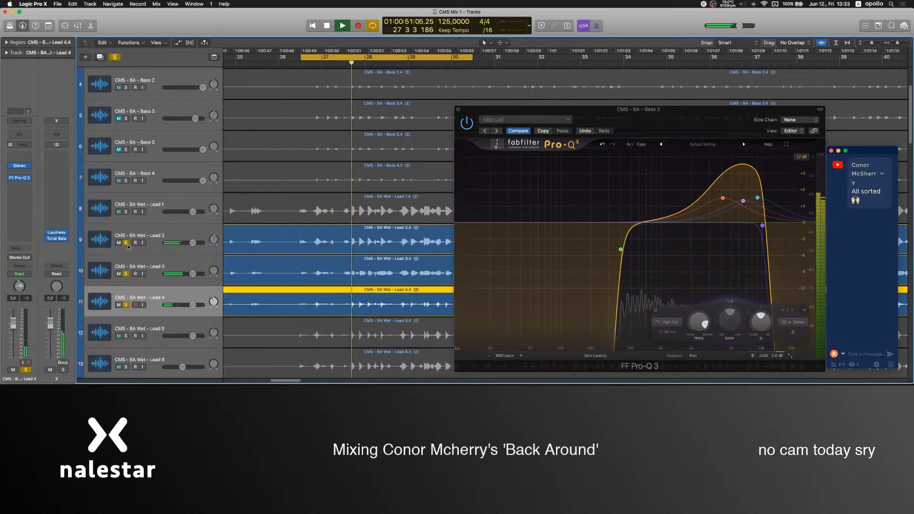
left_click(458, 110)
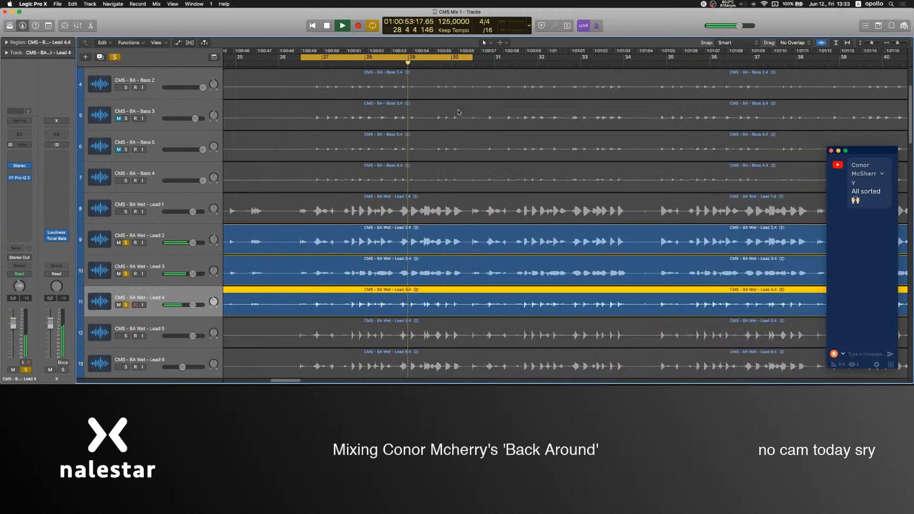
Add Lead 5 and Lead 1 to the soloed leads and lower their volumes, setting Lead 1 to -1.4 dB.
left_click(126, 336)
left_click(148, 324)
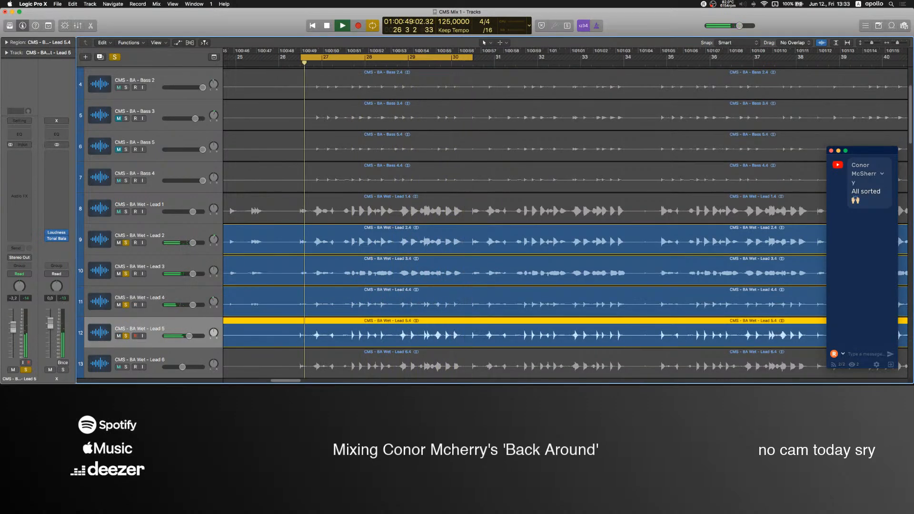
left_click_drag(192, 337, 185, 336)
left_click(127, 211)
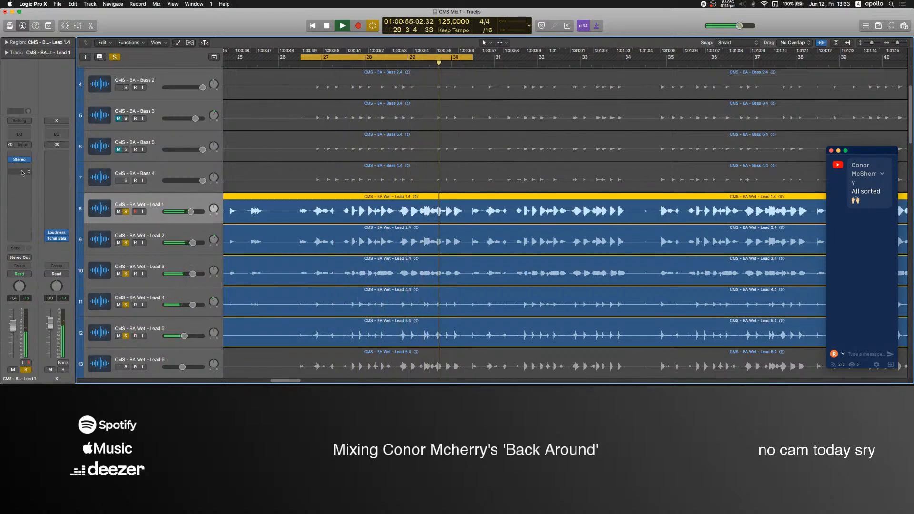
Insert Neutron 2 Transient Shaper after the Stereo plug-in on Lead 1 and reduce its attack to about -8.8 dB.
left_click(21, 203)
mouse_move(38, 203)
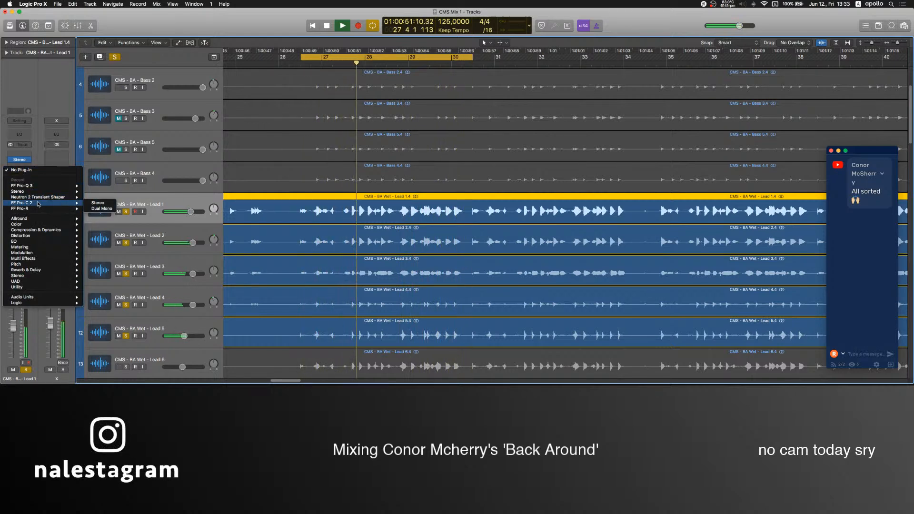
left_click(34, 198)
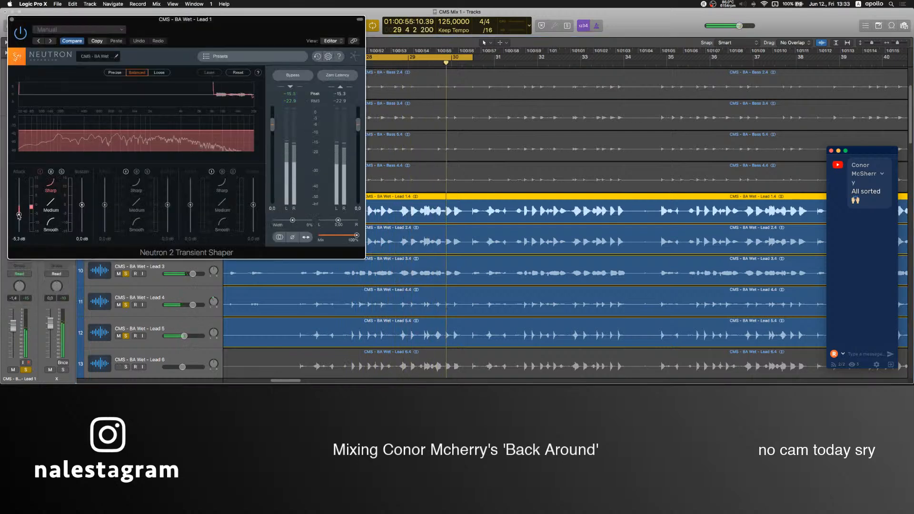
left_click_drag(19, 221, 20, 223)
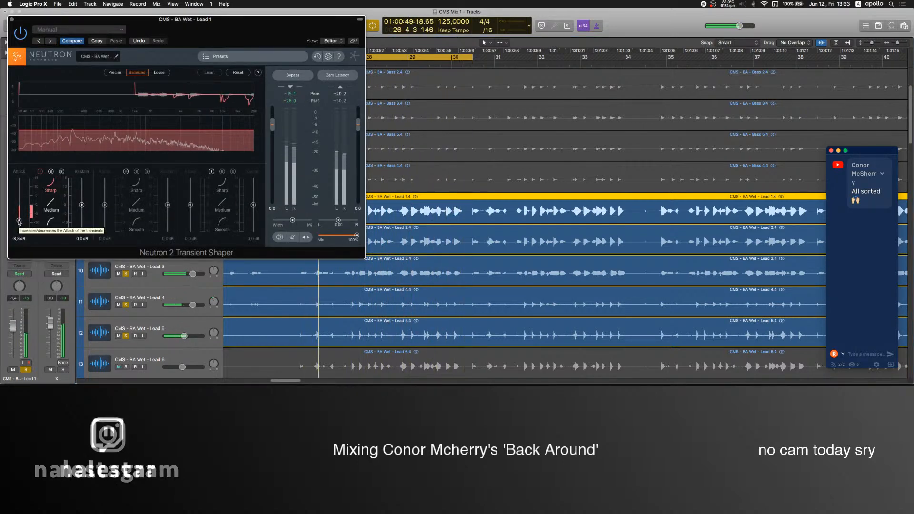
Raise the sustain to 5.5 dB in Lead 1's Transient Shaper and try Precise mode before returning to Balanced.
left_click_drag(82, 205, 82, 195)
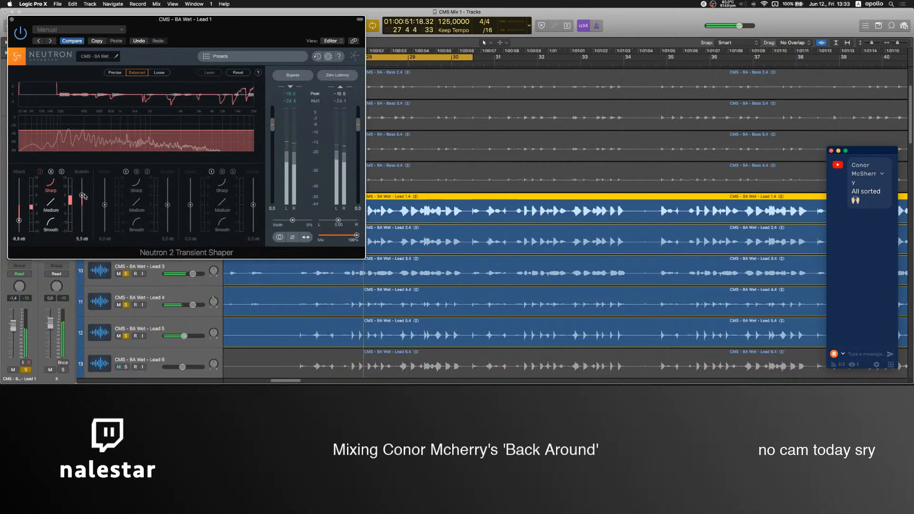
left_click(116, 73)
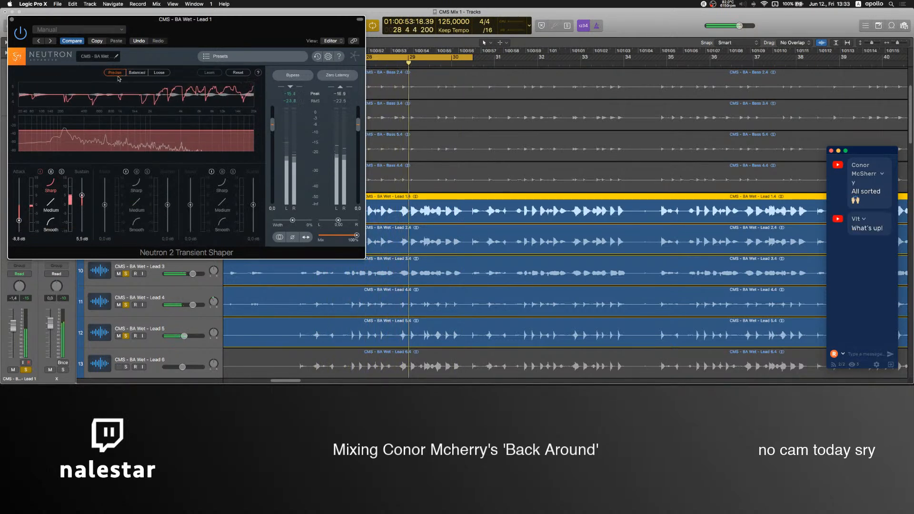
left_click(137, 72)
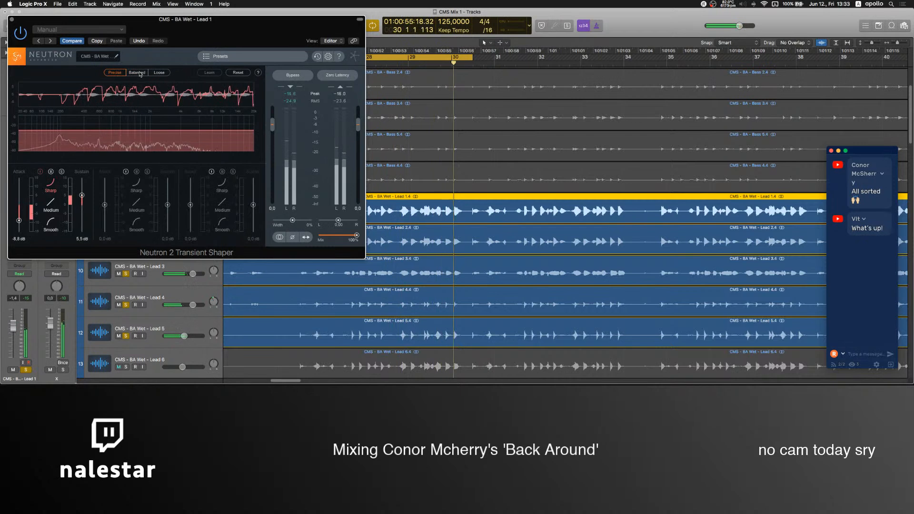
Switch to OBS and raise the Mic level to -4.8 dB.
left_click(527, 361)
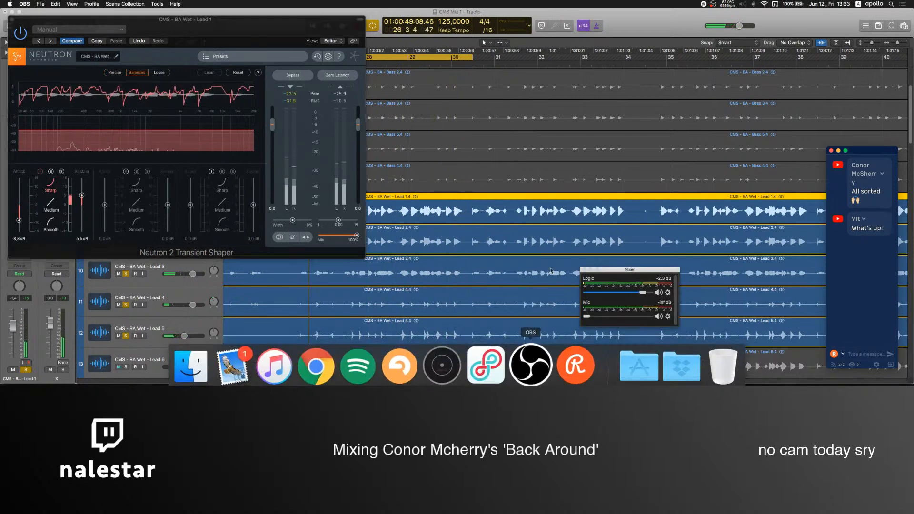
left_click_drag(589, 317, 637, 318)
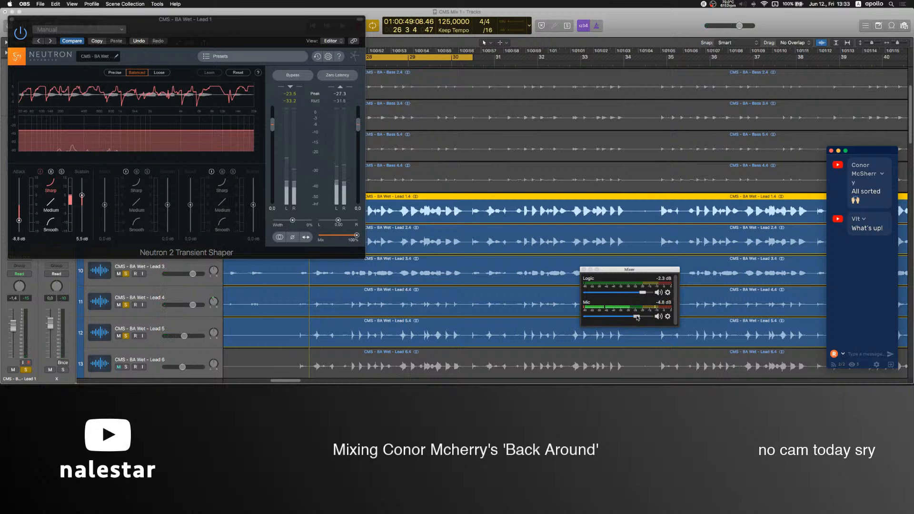
Return to Logic Pro, set the sustain in Lead 1's Transient Shaper to 4.9 dB and close the plug-in.
left_click(218, 35)
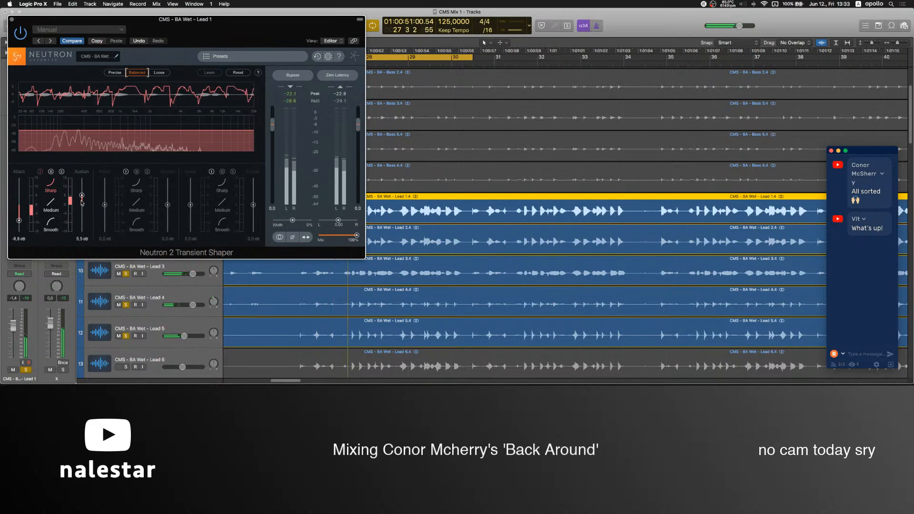
left_click_drag(83, 196, 83, 198)
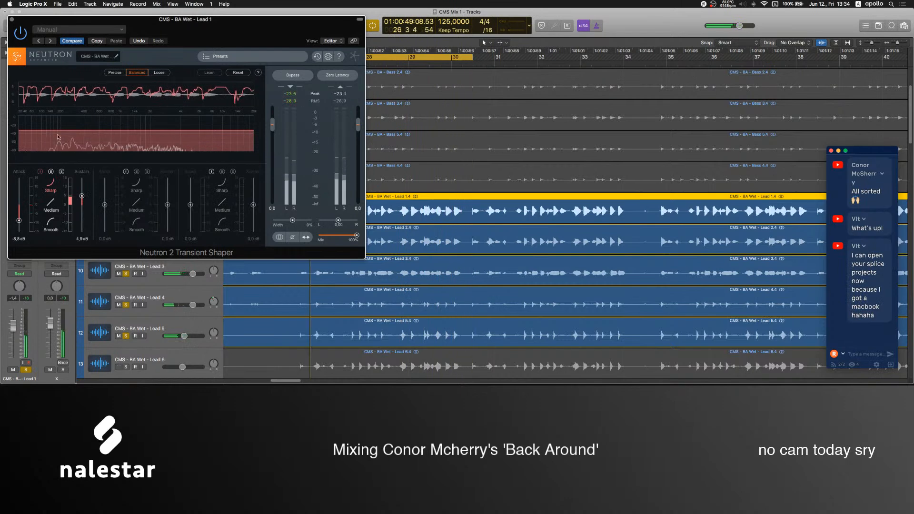
key("super+w")
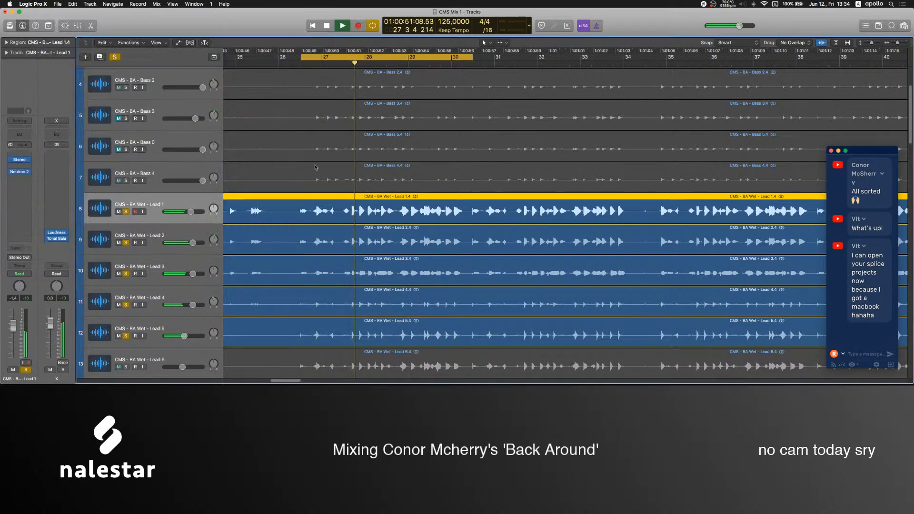
Stop playback, turn the OBS Mic level fully down and resume playback in Logic Pro.
key("space")
mouse_move(404, 381)
left_click(520, 378)
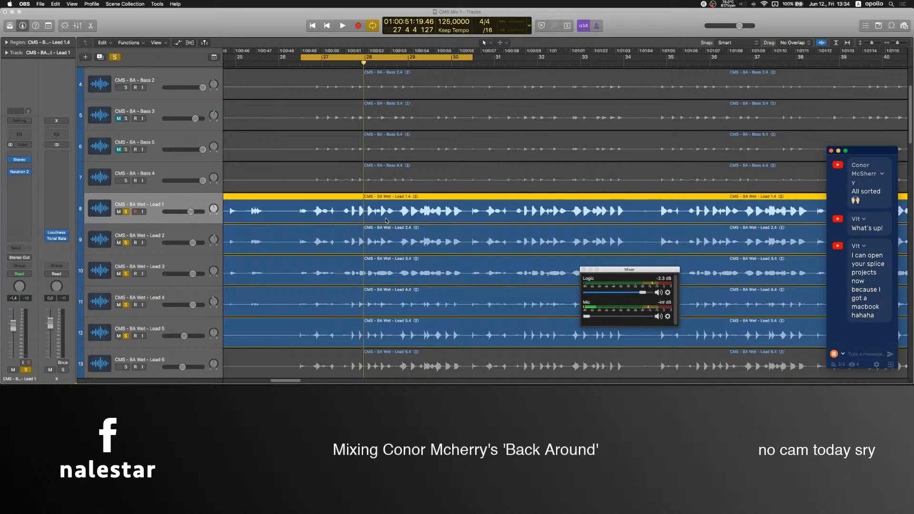
left_click(395, 223)
key("space")
Solo Lead 6 and take Leads 1 to 5 out of solo.
scroll(141, 280, "down", 3)
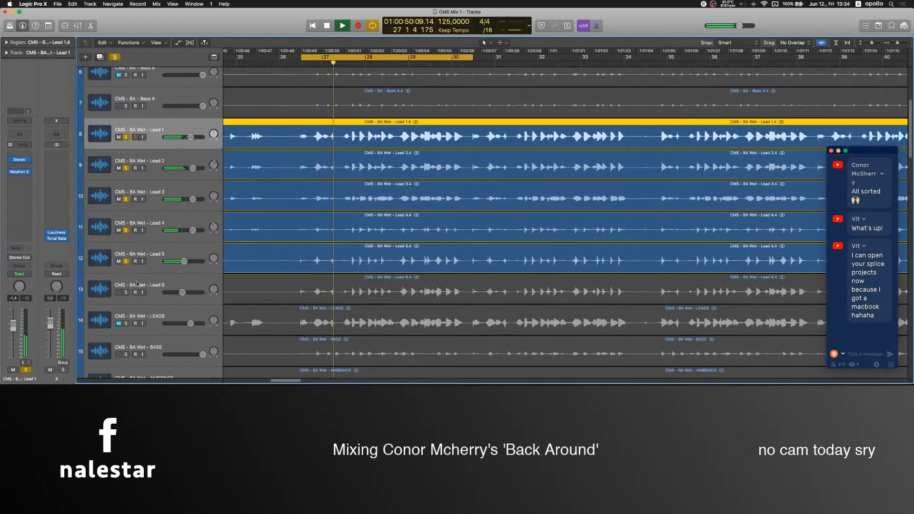
left_click(126, 292)
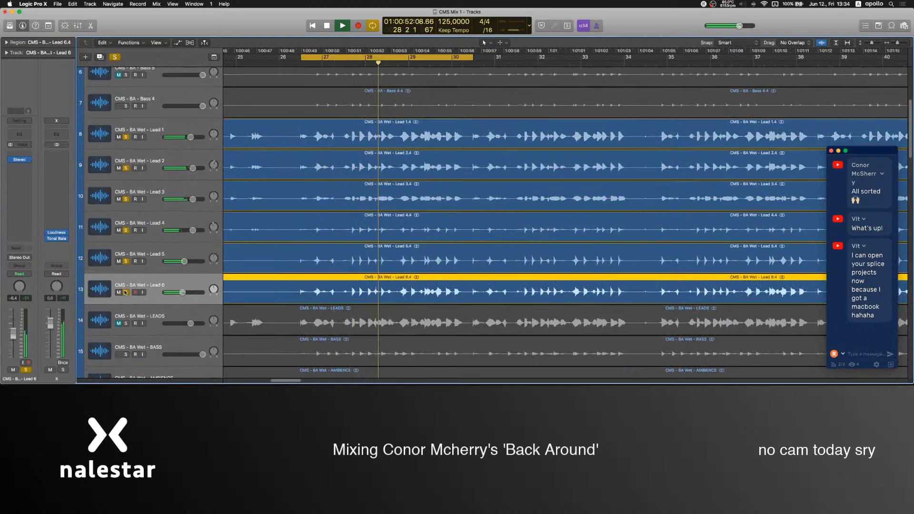
left_click_drag(126, 262, 125, 137)
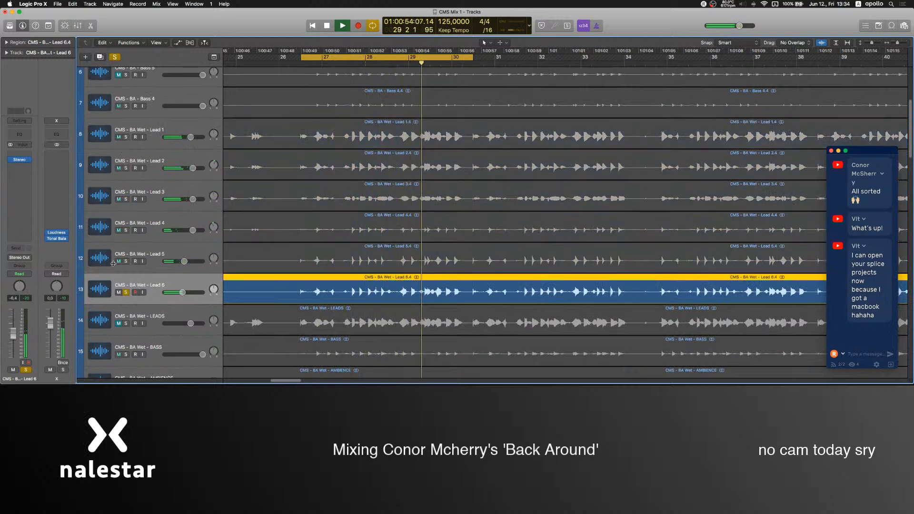
Insert FabFilter Pro-Q 3 after the Stereo plug-in on Lead 6, adjust its EQ curve and close the plug-in.
left_click(19, 159)
left_click(34, 189)
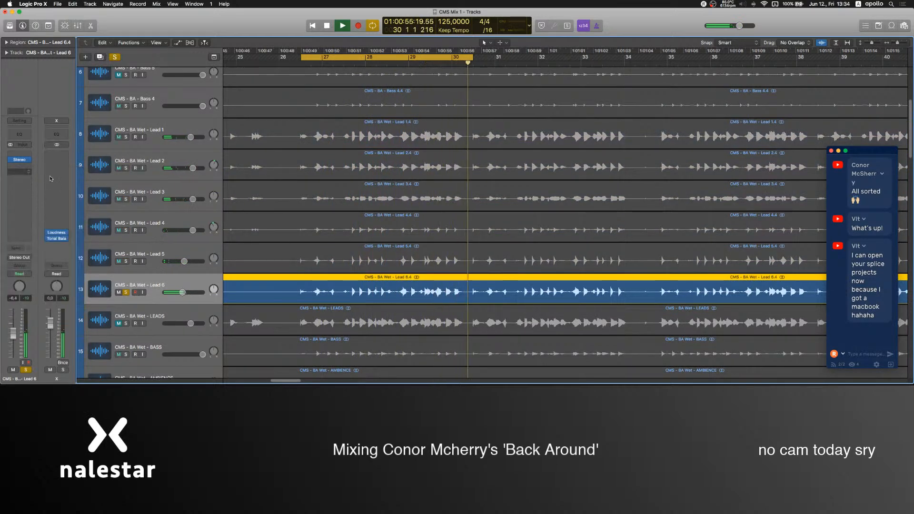
left_click_drag(35, 162, 145, 141)
left_click(12, 20)
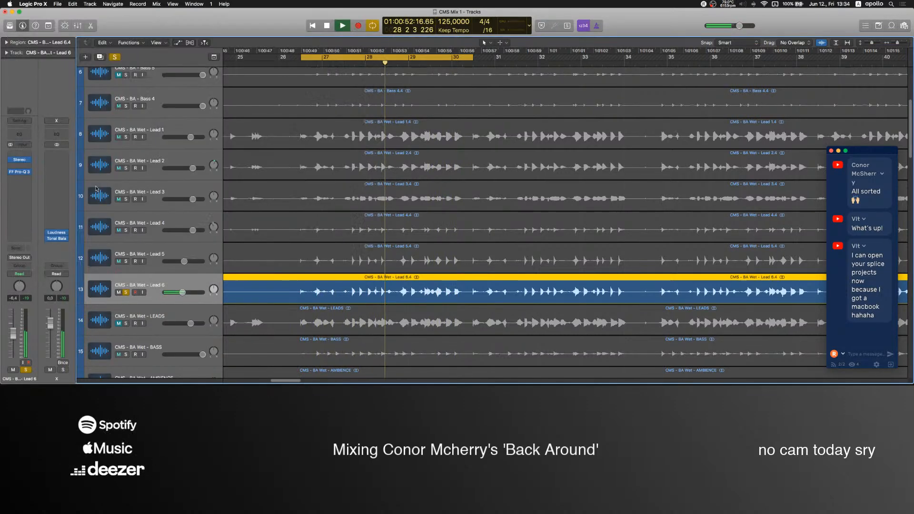
Solo Leads 1 to 5 again together with Lead 6.
left_click_drag(127, 261, 126, 137)
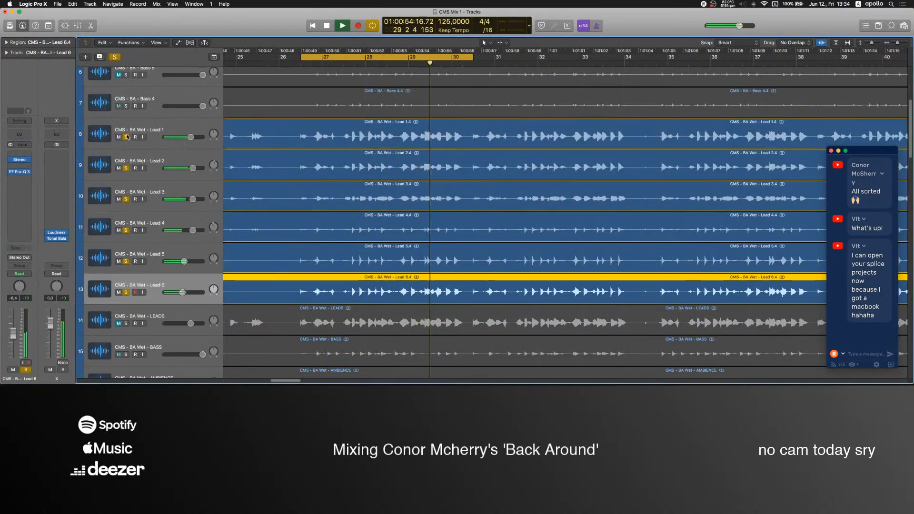
scroll(129, 269, "up", 4)
scroll(129, 271, "down", 3)
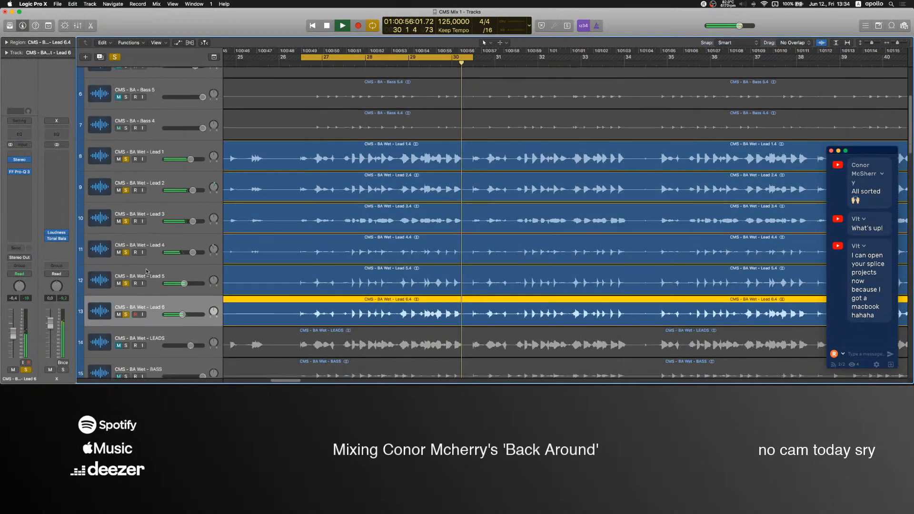
Select Leads 1 to 6 and route all their outputs to Bus 1 in the Mixer, then close the Mixer.
left_click(151, 151, "shift")
key("super+2")
left_click(223, 88)
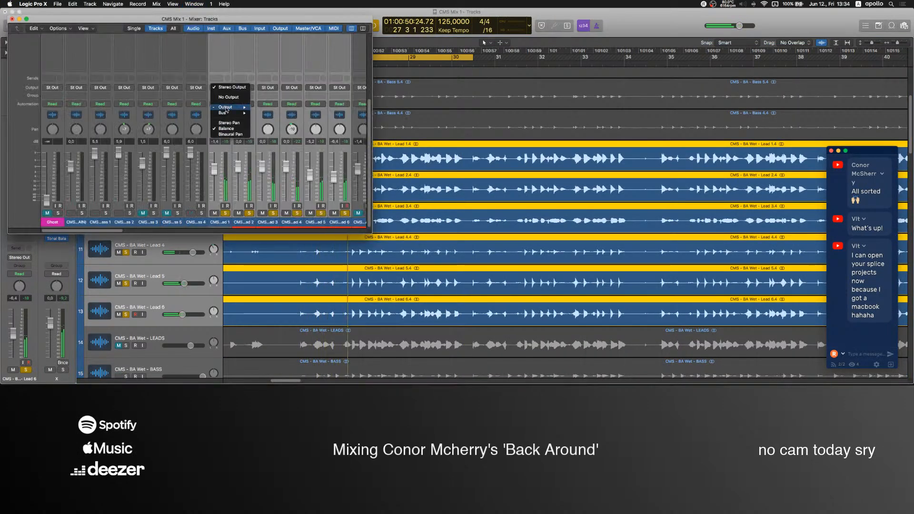
mouse_move(235, 114)
left_click(265, 114)
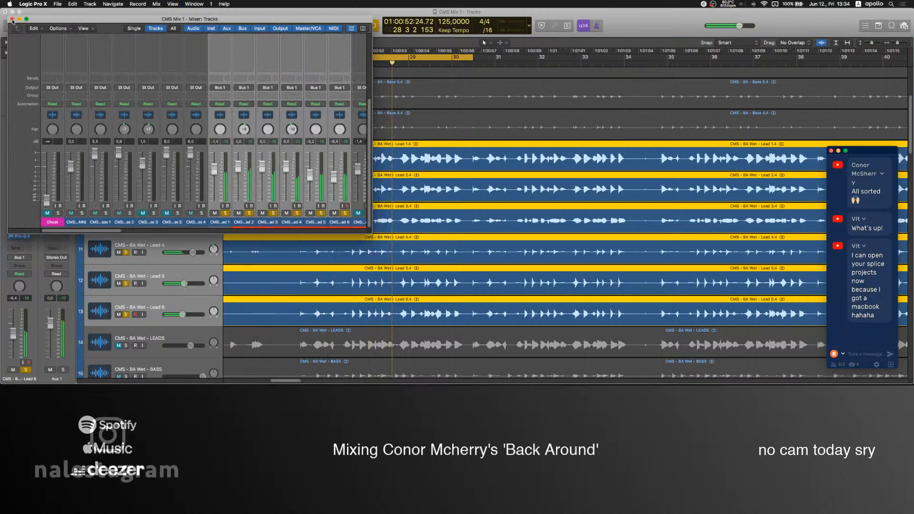
key("super+2")
Audition Lead 3 in isolation, clear all solos and mute Lead 3.
left_click(170, 243)
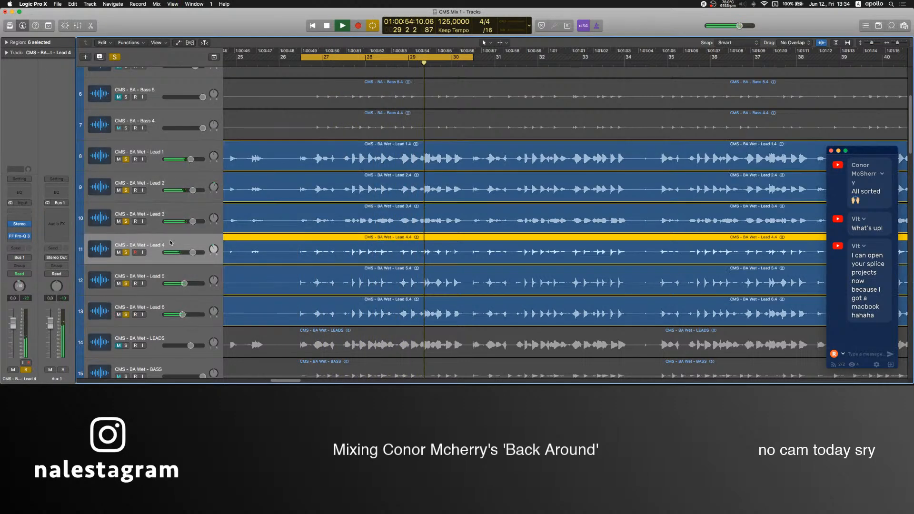
left_click(153, 216)
left_click(126, 222)
left_click(125, 221, "alt")
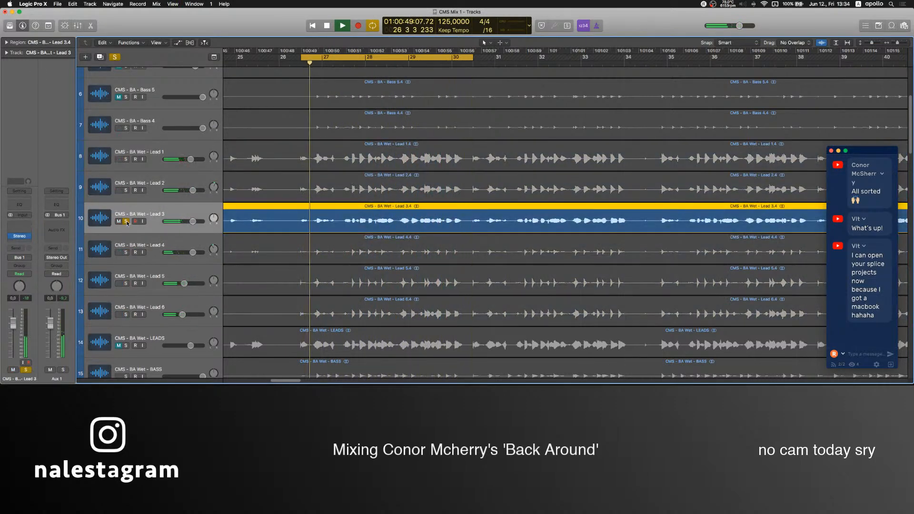
left_click(125, 222)
left_click(119, 221)
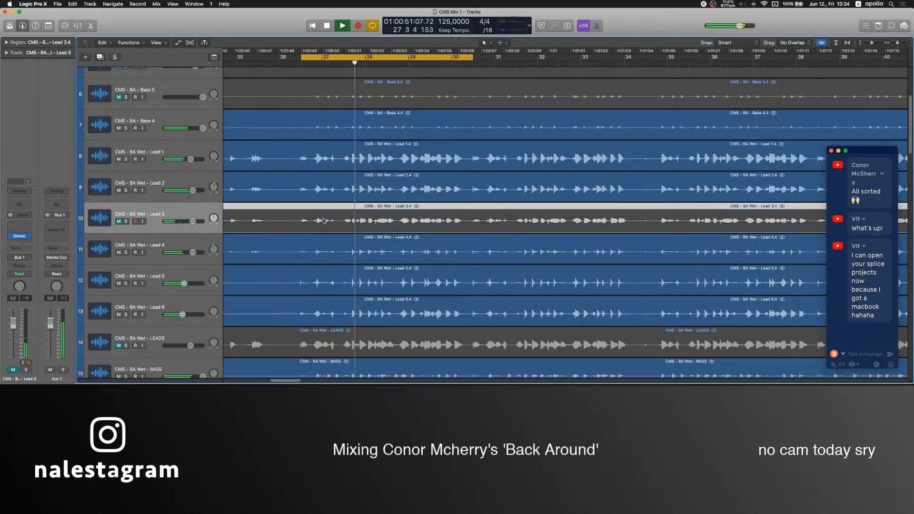
Toggle Lead 4's solo to audition it, mute Lead 4 and select it together with Lead 3.
scroll(175, 277, "up", 2)
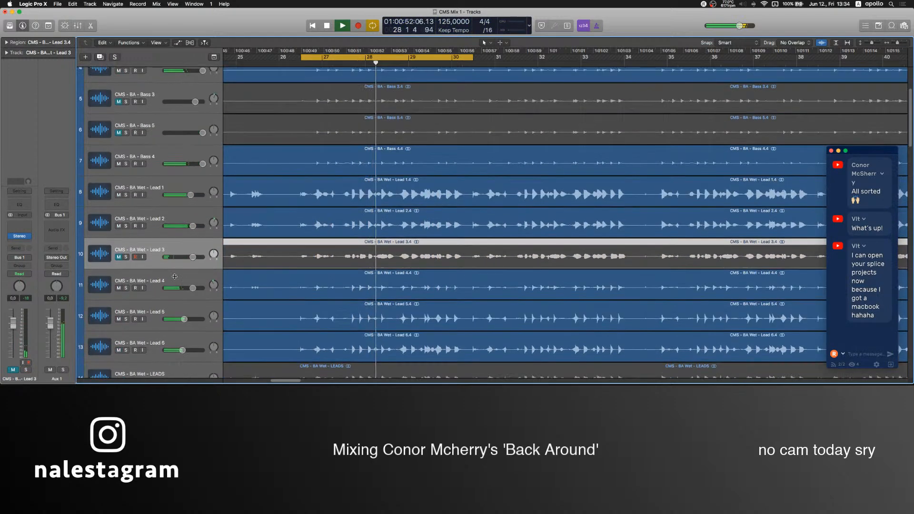
left_click(127, 288)
left_click(126, 288)
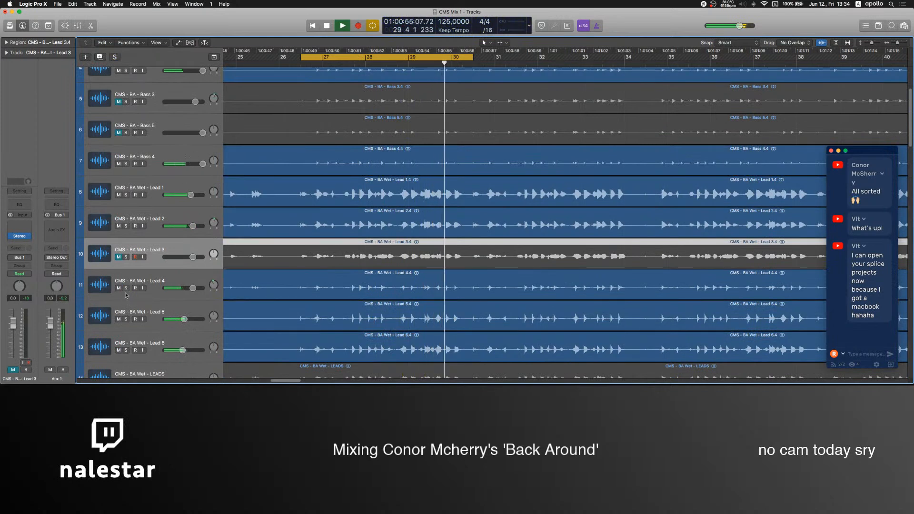
left_click(118, 289)
left_click(151, 274)
left_click(152, 244, "shift")
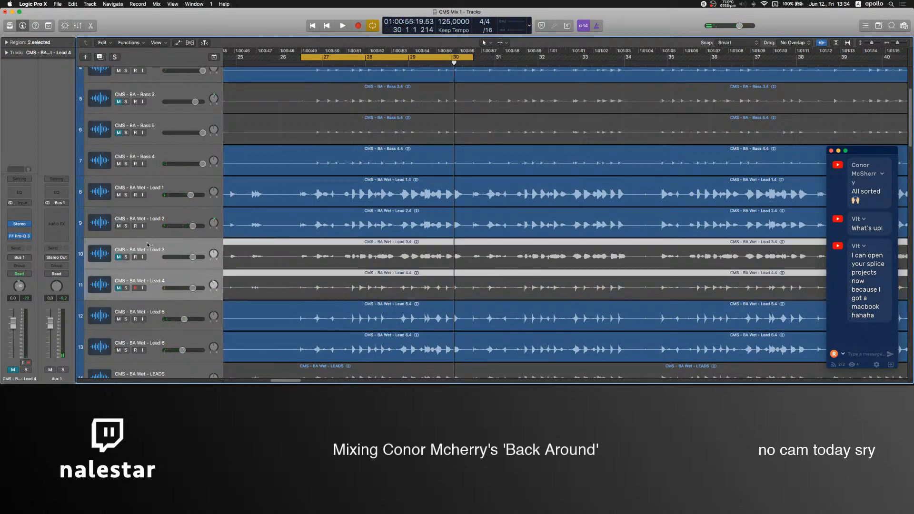
Switch to OBS and raise the Mic level to -4.5 dB.
left_click(532, 361)
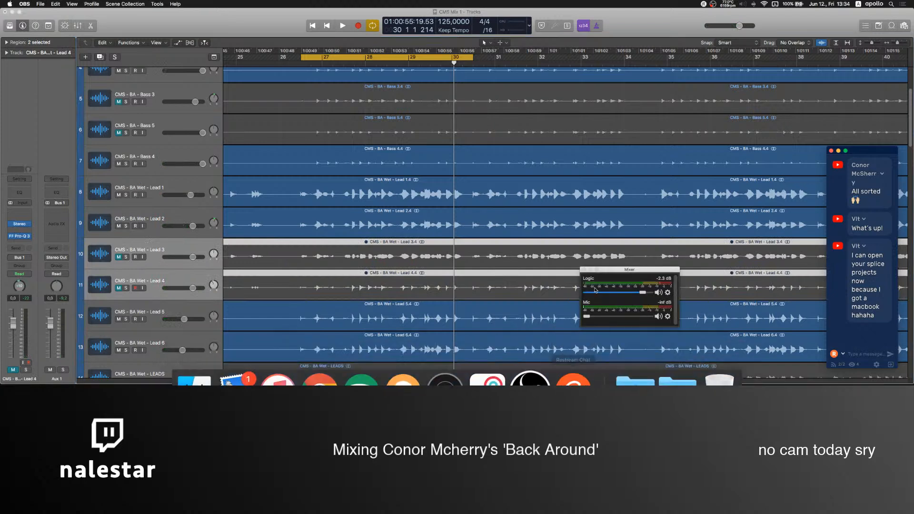
left_click_drag(640, 318, 638, 319)
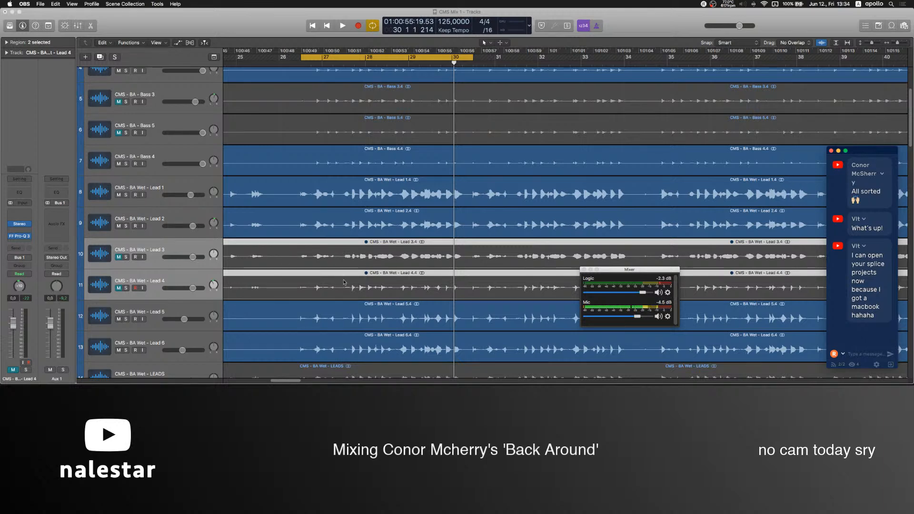
Move the Lead 5 and Lead 6 tracks together above Lead 3, directly below Lead 2.
scroll(351, 275, "up", 5)
scroll(351, 277, "down", 5)
scroll(351, 278, "down", 2)
scroll(351, 277, "up", 4)
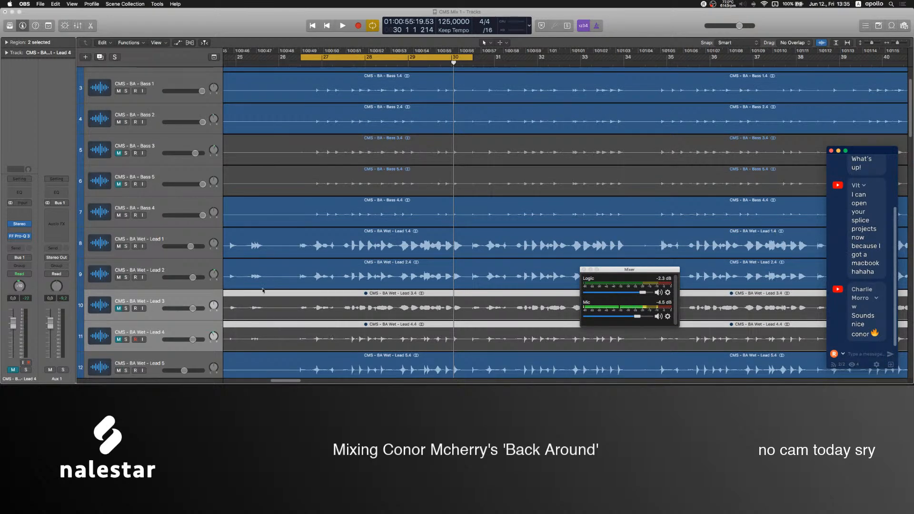
scroll(286, 304, "down", 3)
left_click(138, 295)
left_click(157, 324, "shift")
left_click_drag(158, 324, 169, 226)
Turn the OBS Mic level fully down, then select Lead 6 in Logic Pro and start playback.
mouse_move(533, 376)
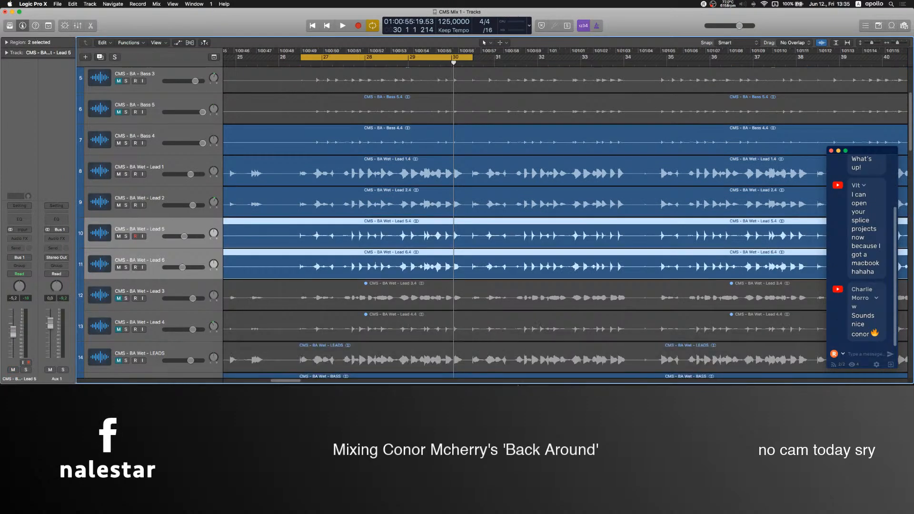
left_click(533, 367)
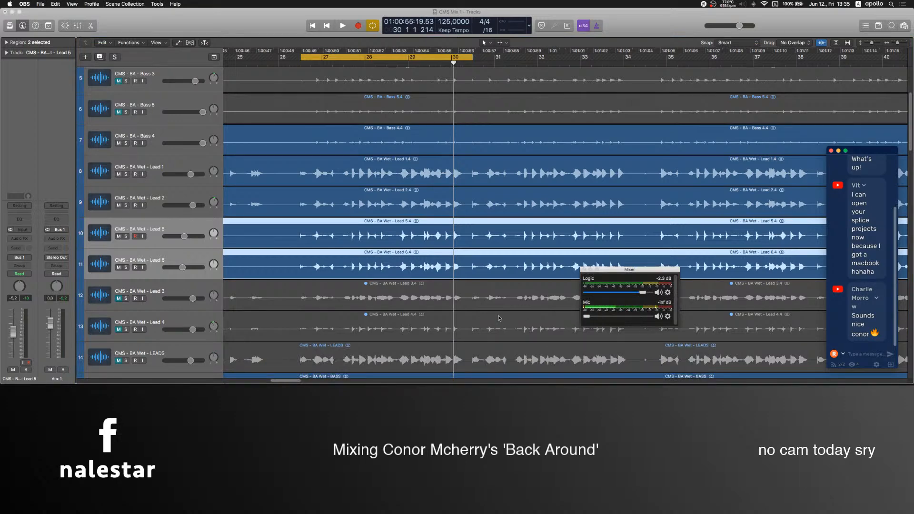
left_click(188, 272)
key("space")
Review the bass and lead tracks during playback, select Bass 4 and mute the BA Wet - BASS track.
scroll(178, 257, "up", 5)
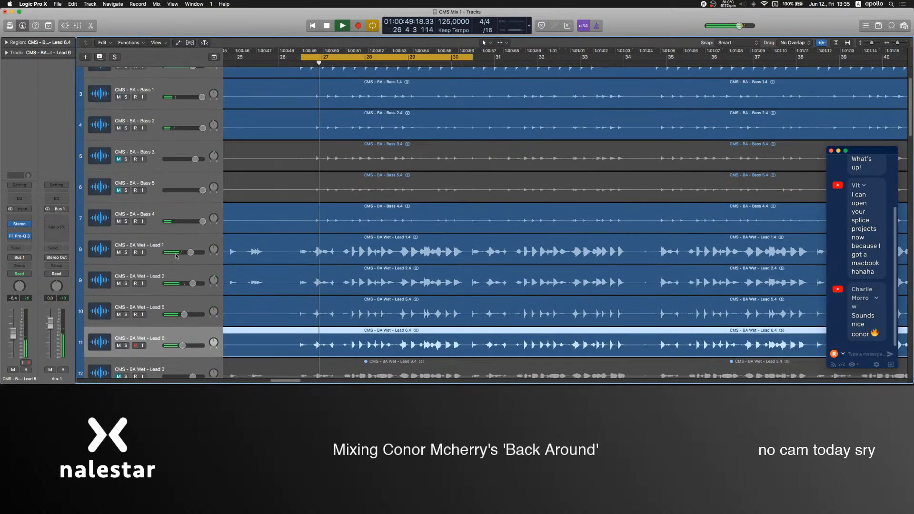
scroll(177, 258, "up", 1)
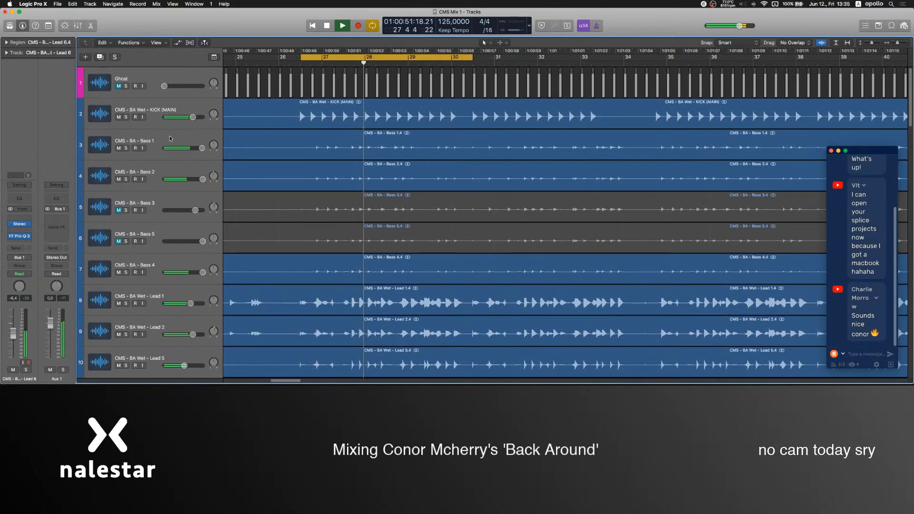
scroll(193, 232, "down", 5)
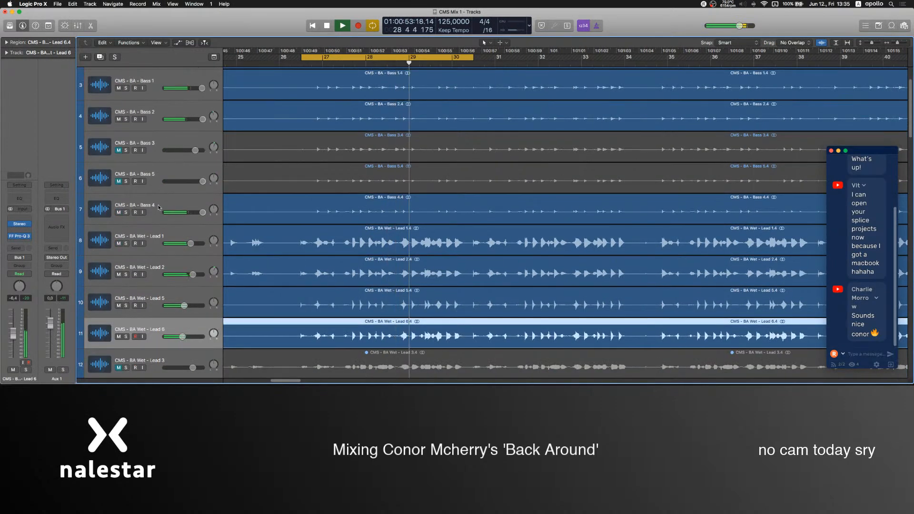
left_click(158, 207)
scroll(268, 252, "down", 15)
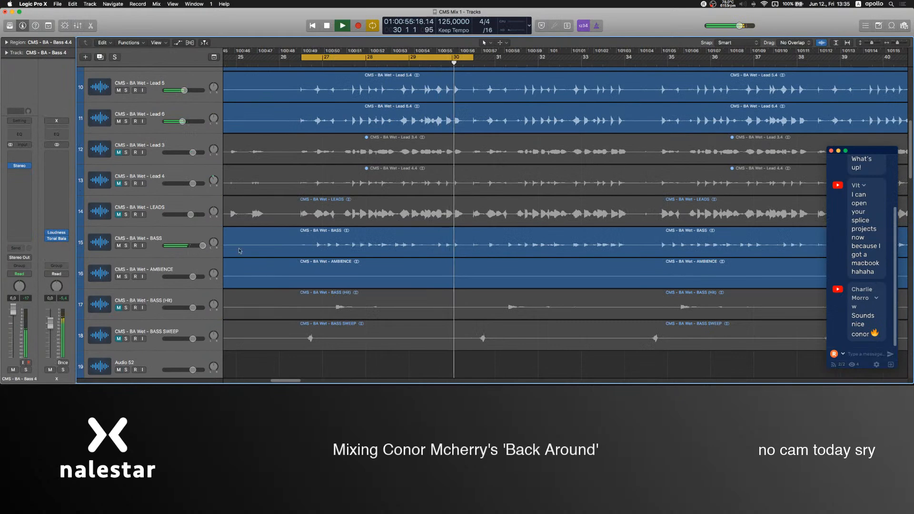
left_click(118, 245)
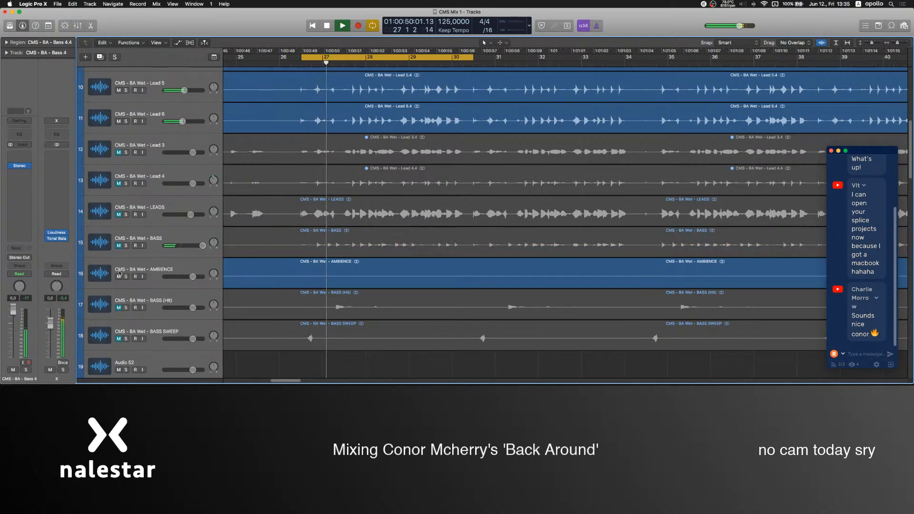
Select the DROP PERC track and solo it.
scroll(256, 281, "down", 20)
scroll(256, 280, "down", 7)
left_click(157, 252)
key("s")
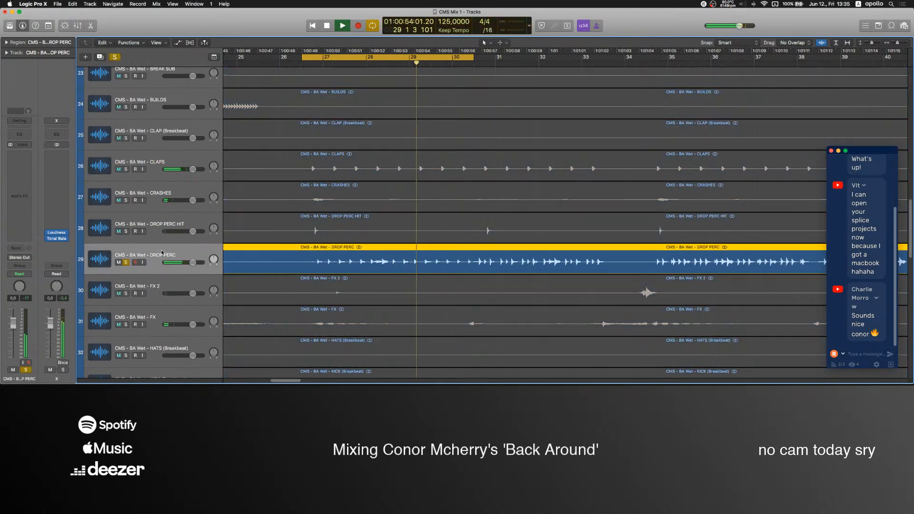
Turn off the DROP PERC solo, toggle the Bass 3 mute twice for a brief comparison, and select the Bass 3 track.
key("s")
scroll(157, 245, "up", 20)
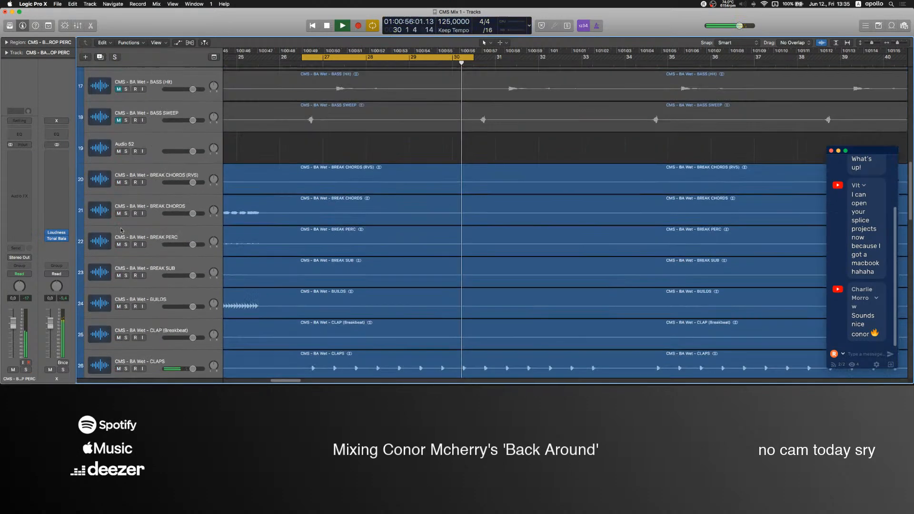
scroll(128, 228, "up", 8)
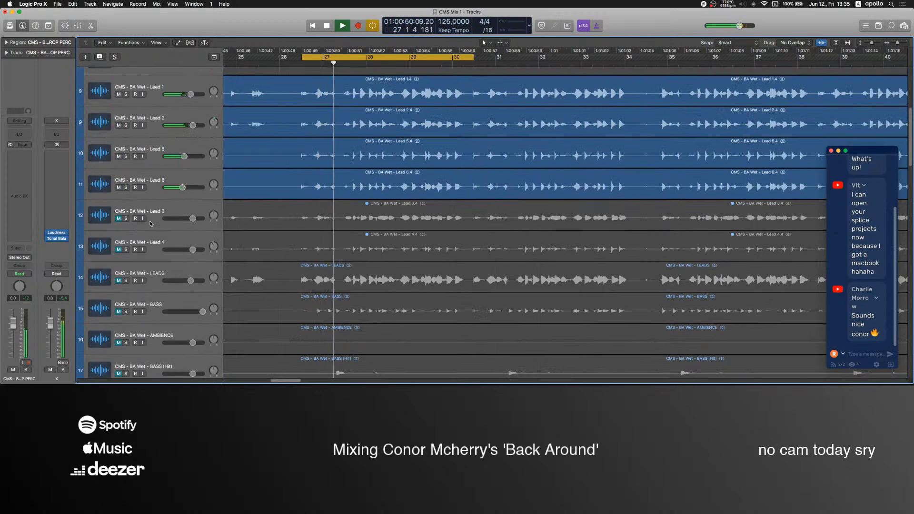
scroll(150, 223, "up", 14)
scroll(296, 230, "down", 1)
left_click(127, 241)
left_click(127, 242)
left_click(146, 231)
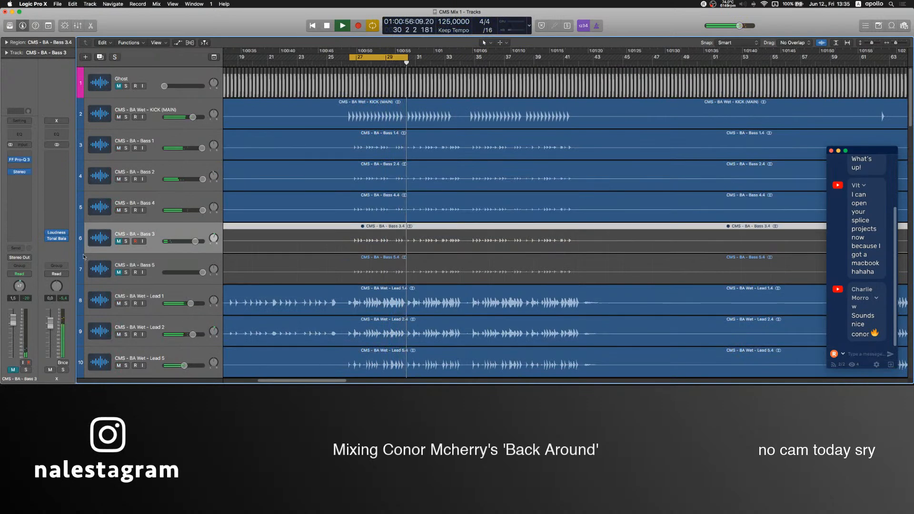
Audition Bass 5 in solo, select it, then turn off its solo and mute it.
left_click(125, 273)
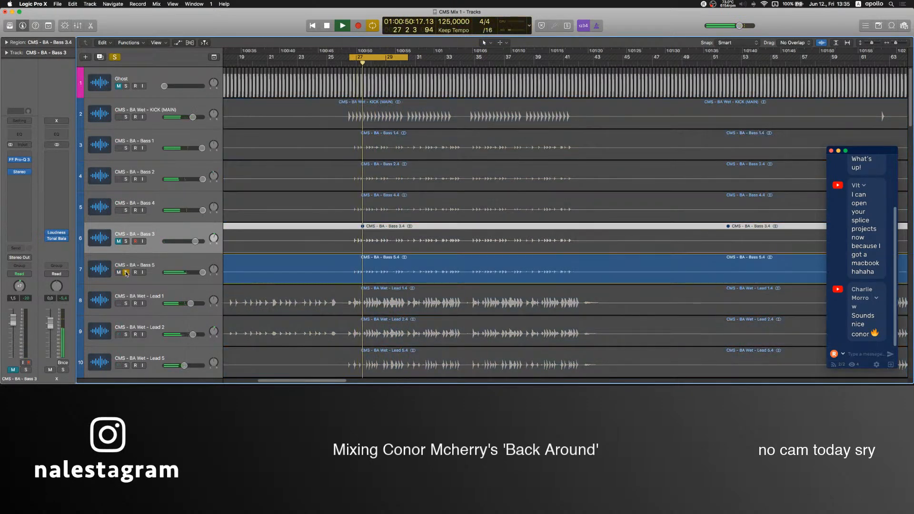
left_click(534, 362)
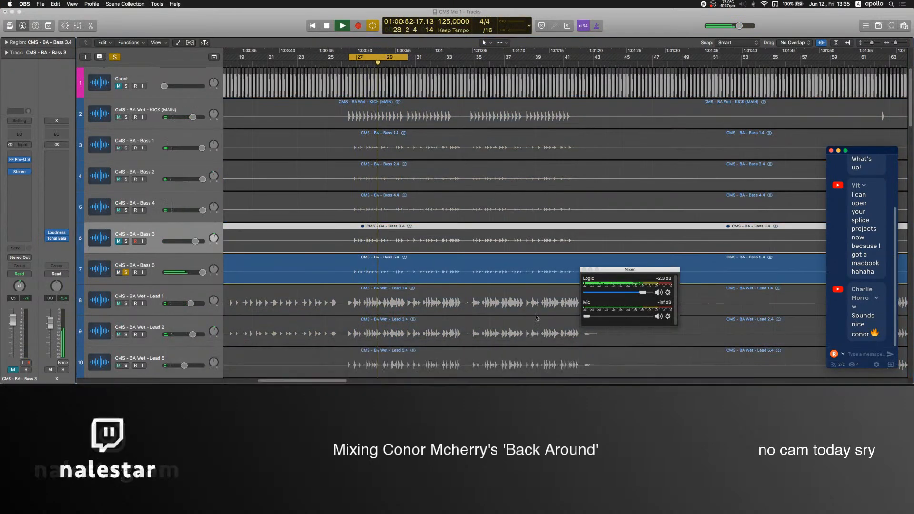
left_click(153, 236)
left_click(151, 264)
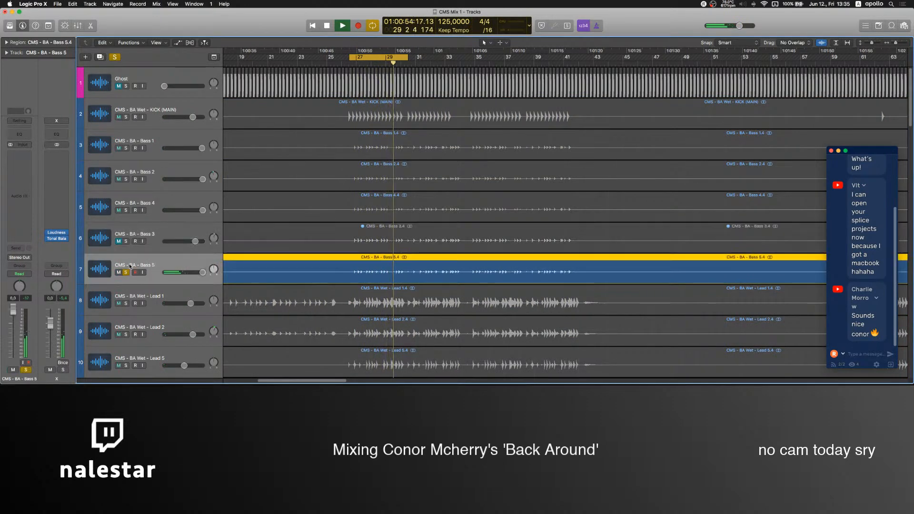
left_click(127, 272)
left_click(119, 273)
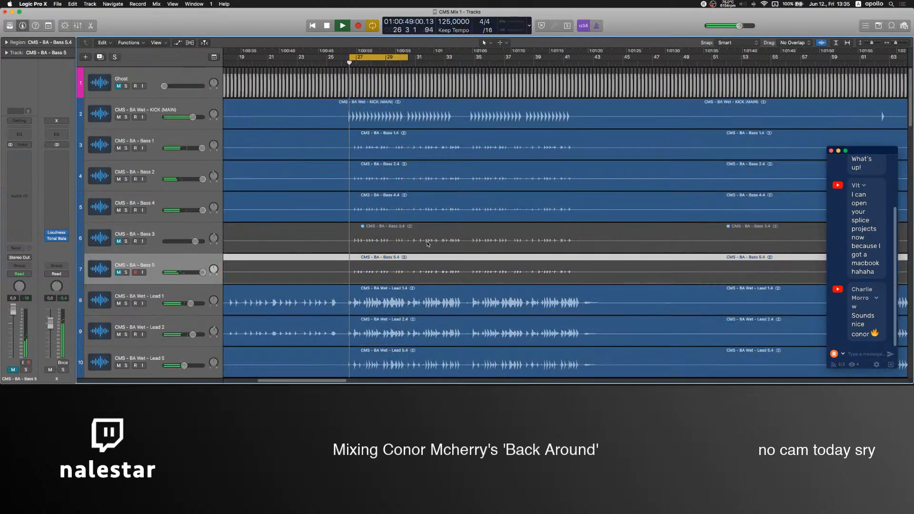
Stop playback and mute all tracks from Audio 52 down through CLAPS.
scroll(440, 245, "down", 10)
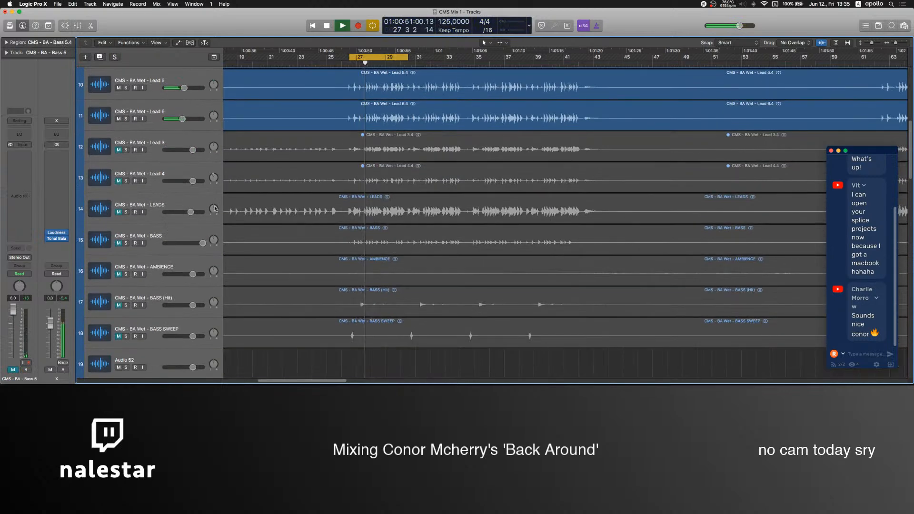
left_click(156, 201)
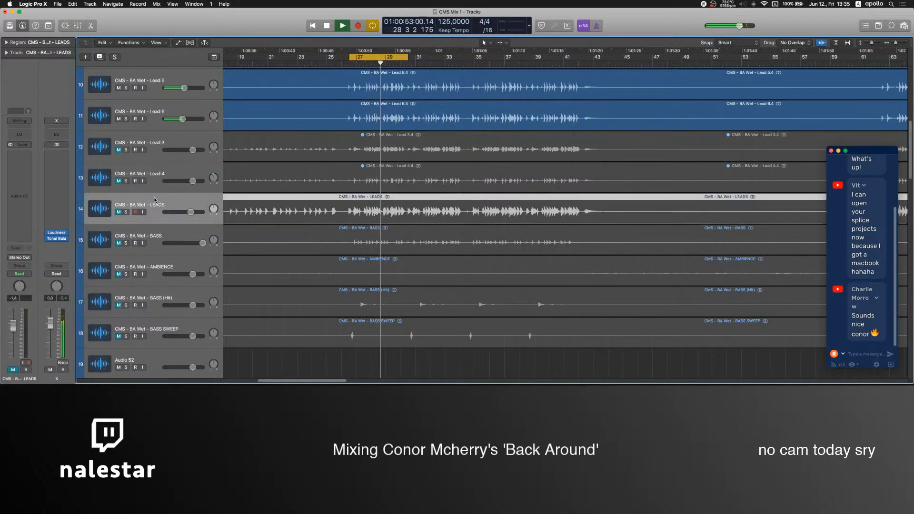
left_click(140, 234)
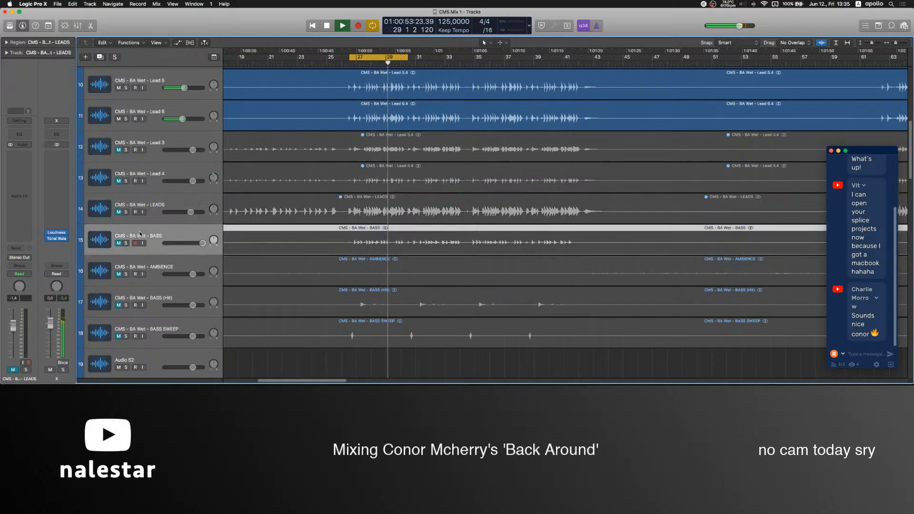
left_click(149, 275)
scroll(145, 280, "down", 5)
left_click_drag(119, 210, 122, 302)
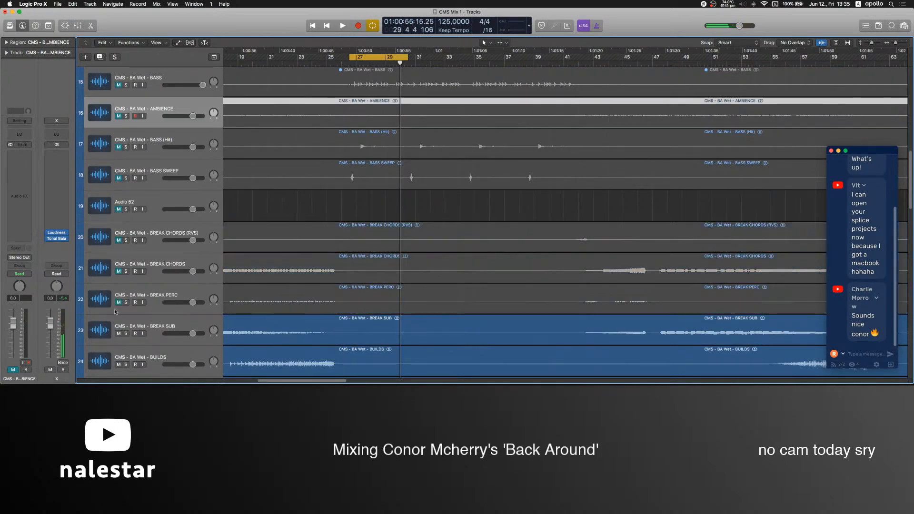
scroll(122, 302, "down", 5)
left_click_drag(119, 206, 126, 303)
Mute the tracks from CRASHES through KICK (RVS) and from LFO through E GUITAR.
key("super+Up")
key("super+Up")
key("super+Up")
key("super+Up")
key("super+Up")
key("super+Up")
key("super+Up")
key("super+Up")
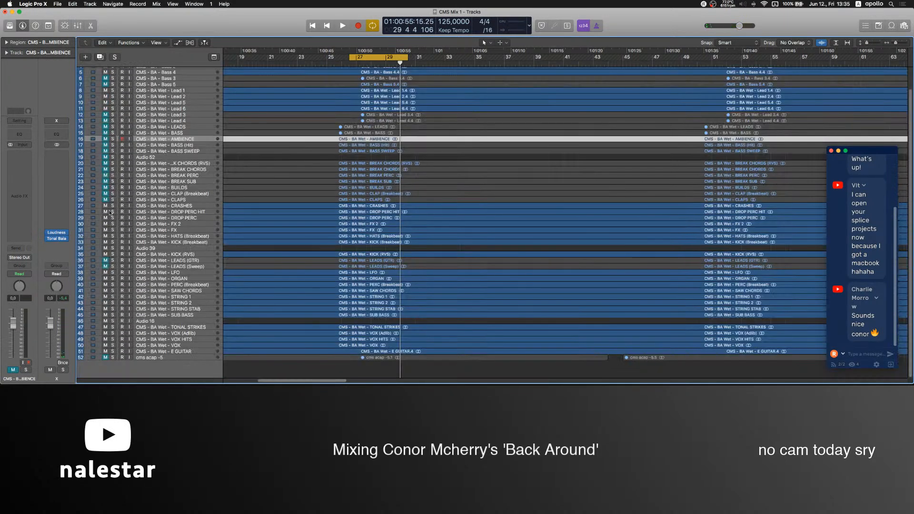
left_click(105, 206)
left_click_drag(105, 206, 105, 254)
left_click(160, 261)
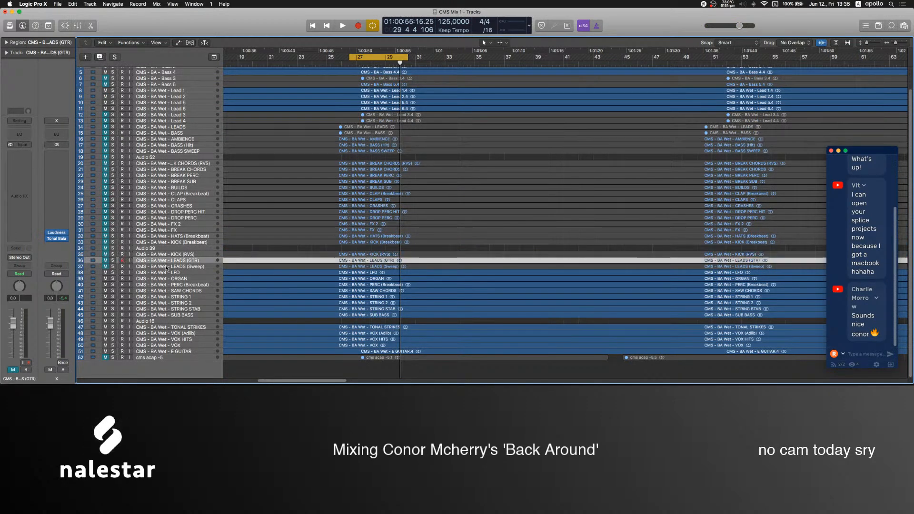
left_click(167, 267)
left_click_drag(107, 273, 109, 350)
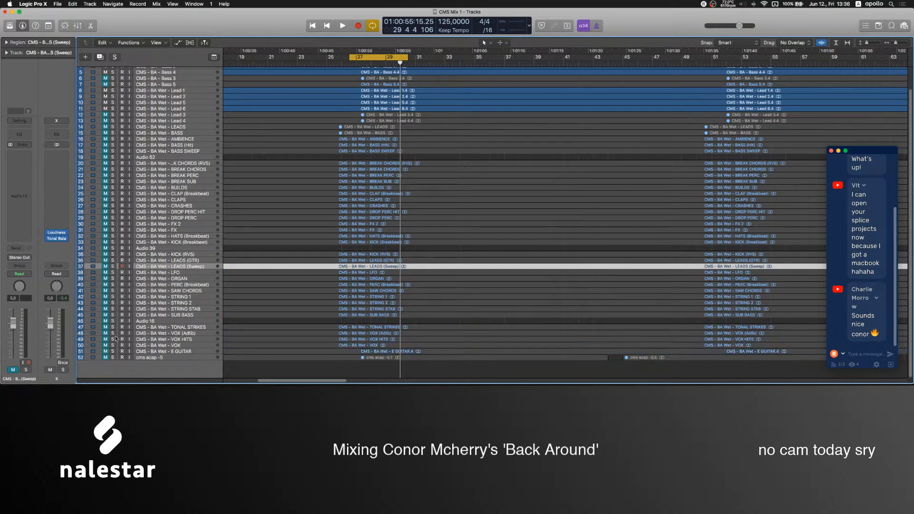
Select the KICK (MAIN) track and play the cycled section to review the bass and lead layers.
scroll(258, 232, "up", 8)
scroll(258, 232, "up", 20)
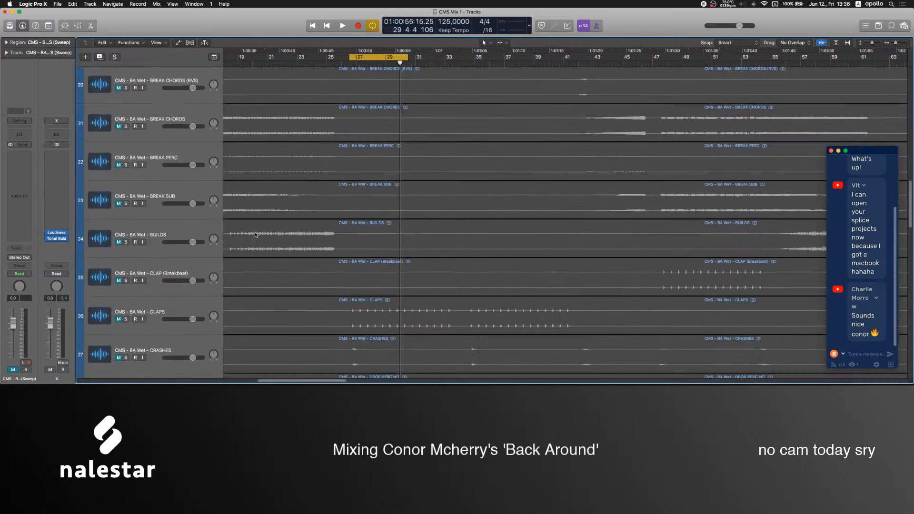
scroll(336, 205, "up", 4)
left_click(175, 116)
key("space")
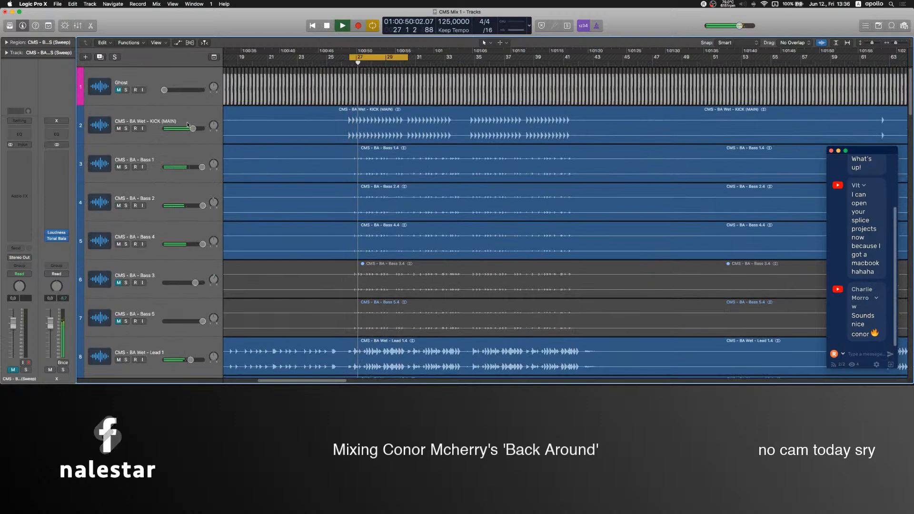
scroll(457, 141, "up", 5)
scroll(405, 165, "left", 3)
scroll(359, 190, "up", 4)
scroll(359, 190, "down", 2)
scroll(299, 254, "down", 4)
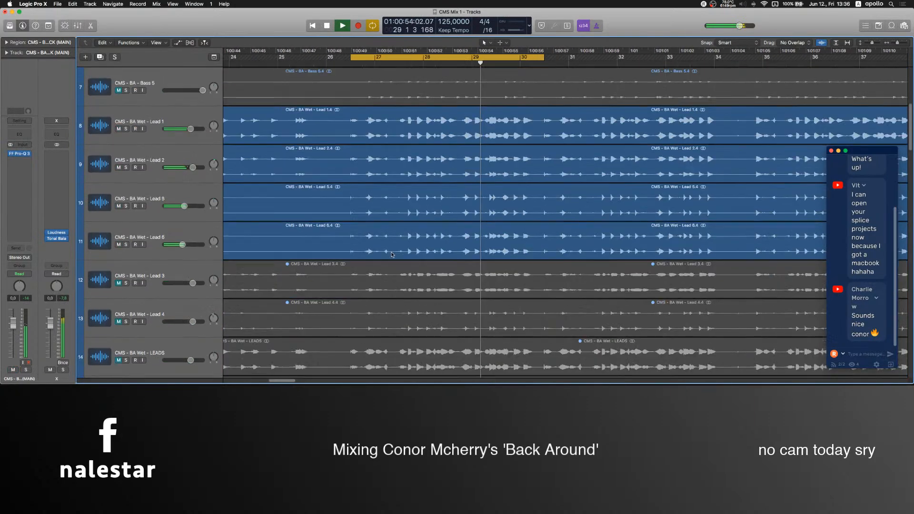
Add an empty audio track below each of Lead 6, Bass 5 and Bass 4.
left_click(298, 254)
scroll(357, 282, "up", 5)
scroll(357, 280, "up", 1)
left_click(356, 280)
key("alt+super+a")
left_click(319, 205)
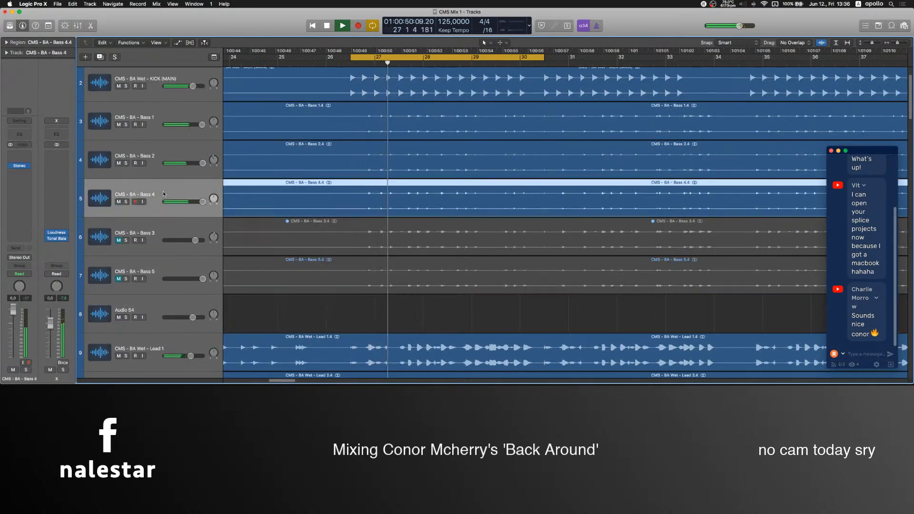
key("alt+super+a")
Mute the lead tracks, Bass 2 and Bass 4, and select Bass 1 to hear it with the kick.
scroll(316, 229, "up", 2)
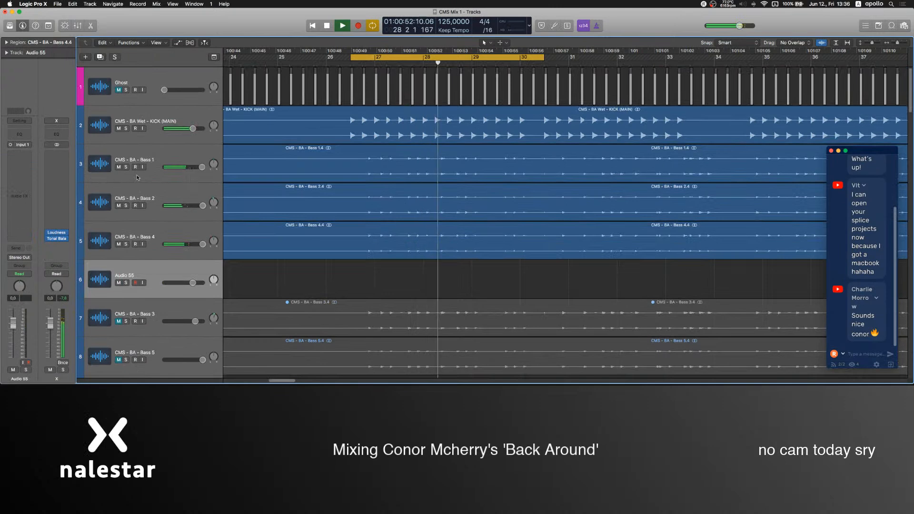
scroll(125, 172, "down", 2)
left_click(119, 173)
scroll(118, 181, "down", 4)
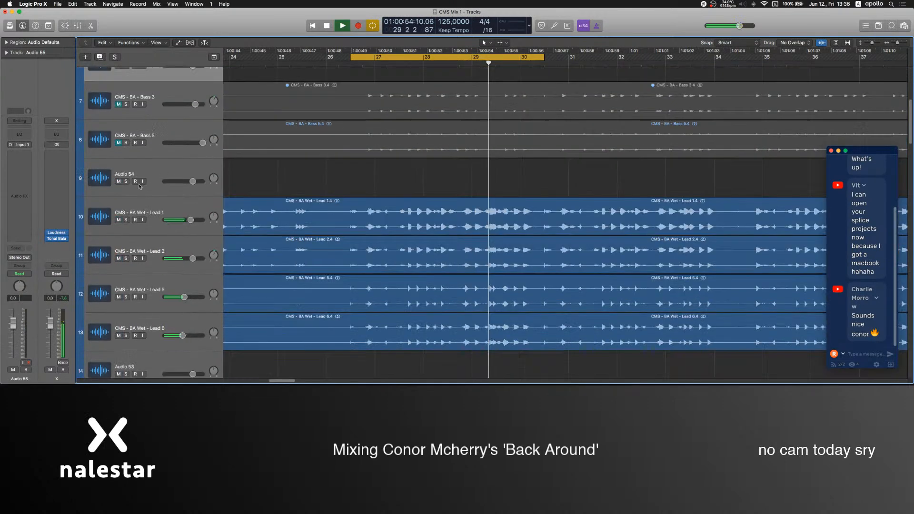
scroll(378, 166, "up", 5)
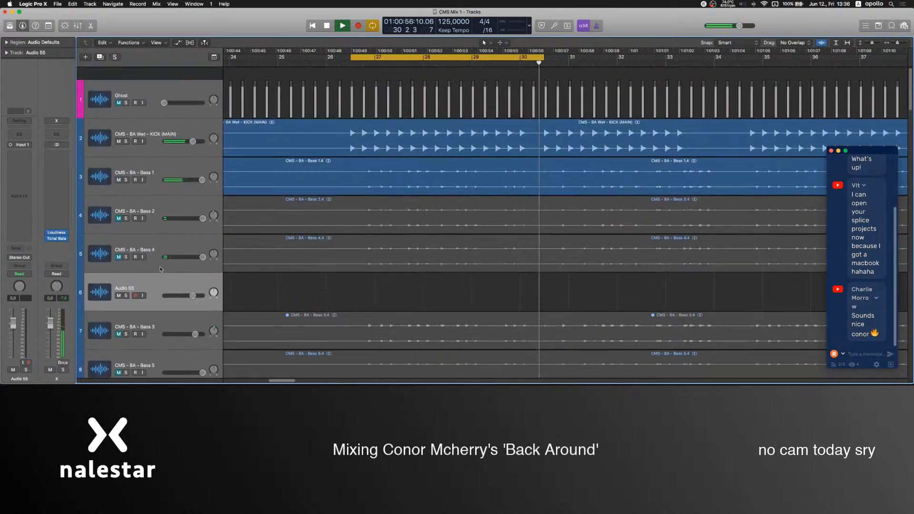
left_click(180, 152)
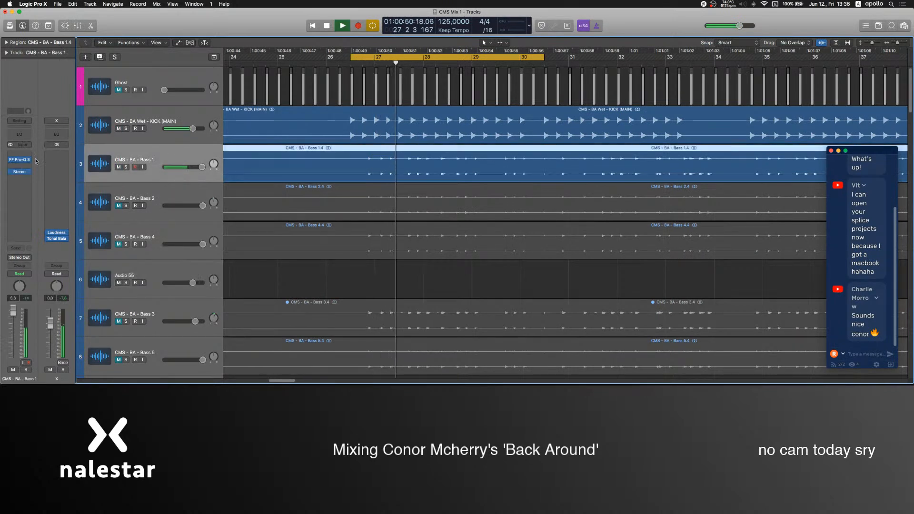
left_click(379, 279)
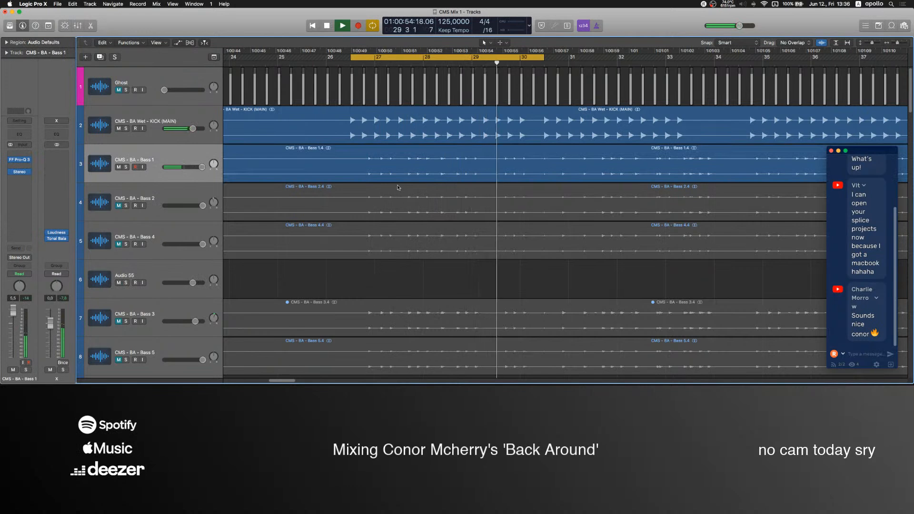
Audition Bass 2 and Bass 4 one at a time with the kick by swapping the mutes of the bass layers.
left_click(118, 168)
left_click(120, 207)
left_click(115, 212)
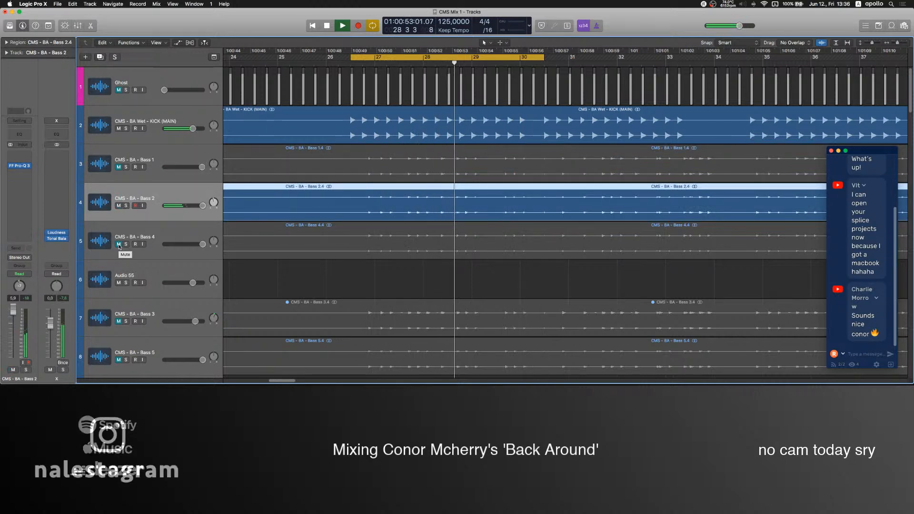
left_click(119, 245)
left_click(117, 251)
left_click(119, 206)
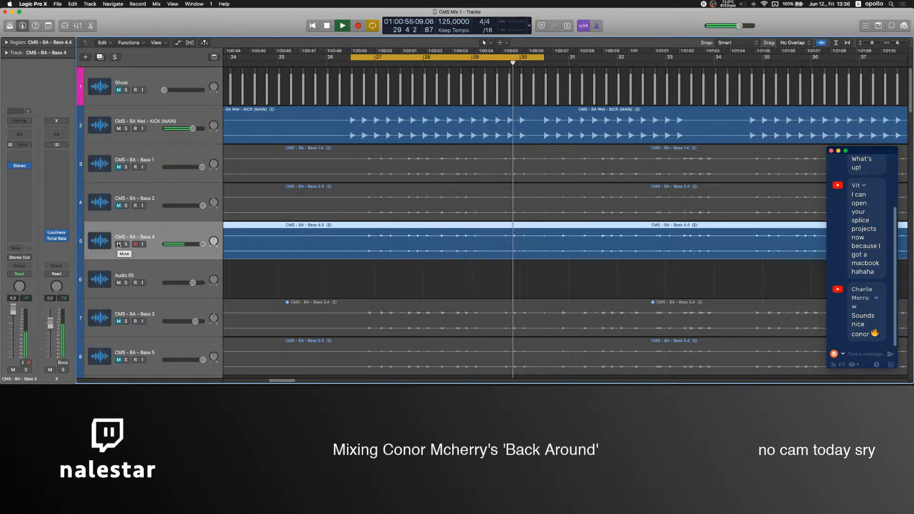
Unmute Bass 2 and Bass 1, play them briefly together with Bass 4, and stop playback.
key("space")
left_click(119, 206)
left_click(119, 167)
key("space")
left_click(333, 281)
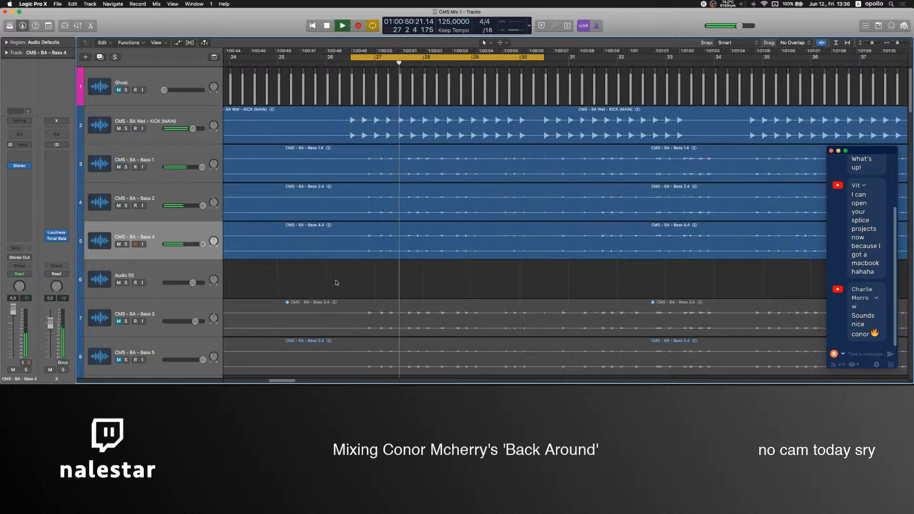
key("space")
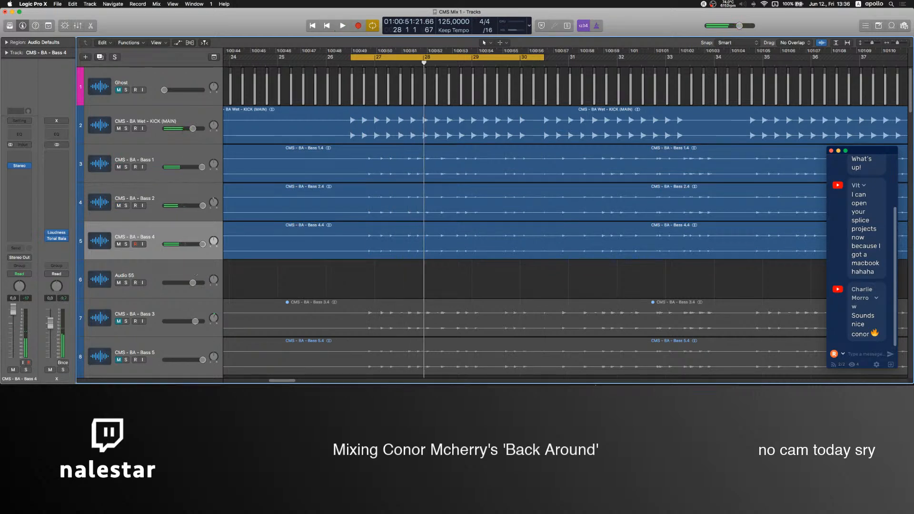
Raise the OBS Mic level to -4.7 dB, look over the Logic Pro bass tracks, and return to the OBS mixer.
left_click(528, 360)
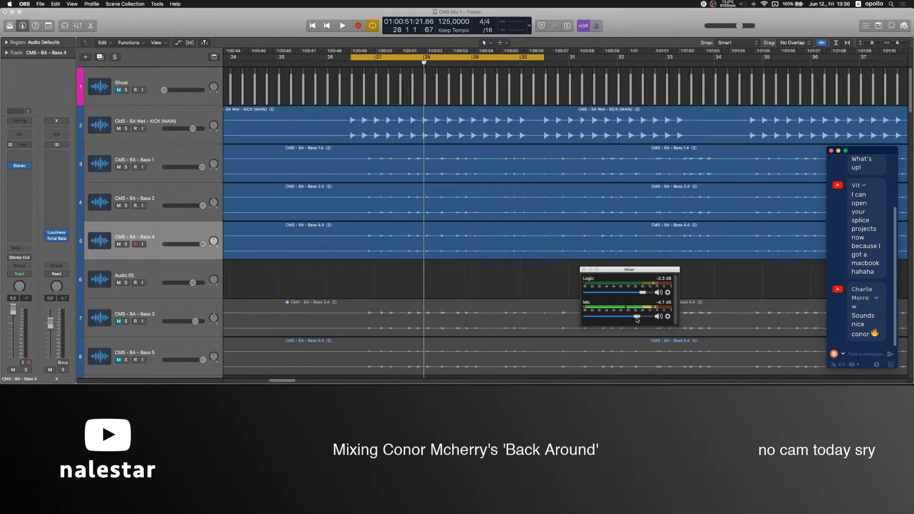
left_click(390, 275)
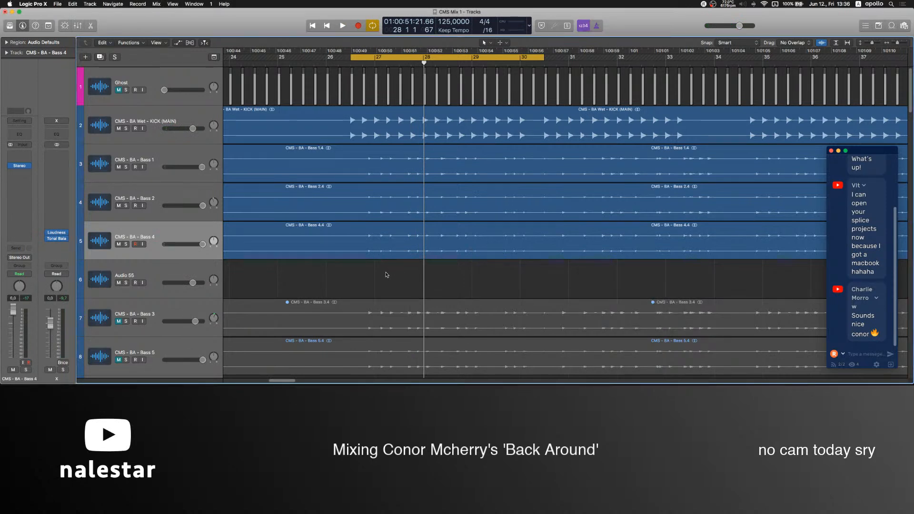
scroll(386, 275, "left", 1)
scroll(386, 275, "down", 2)
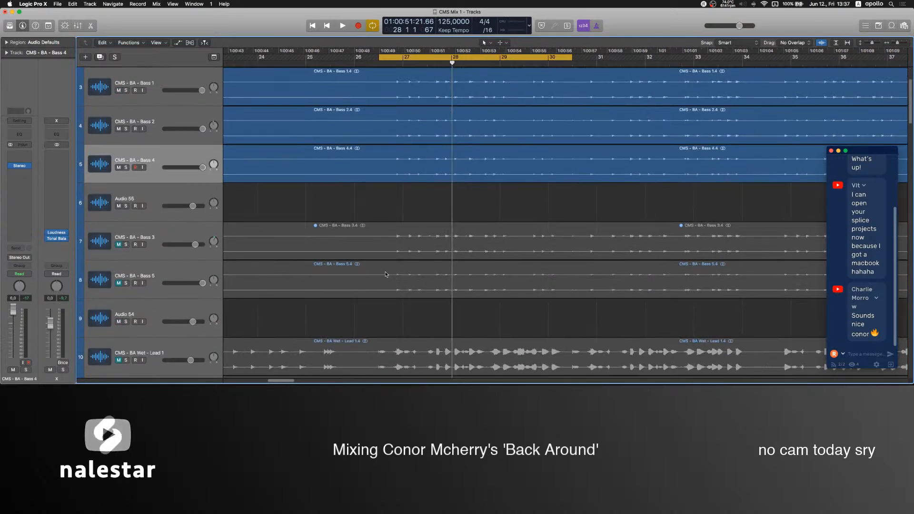
scroll(386, 275, "up", 2)
scroll(400, 279, "left", 4)
scroll(404, 279, "right", 4)
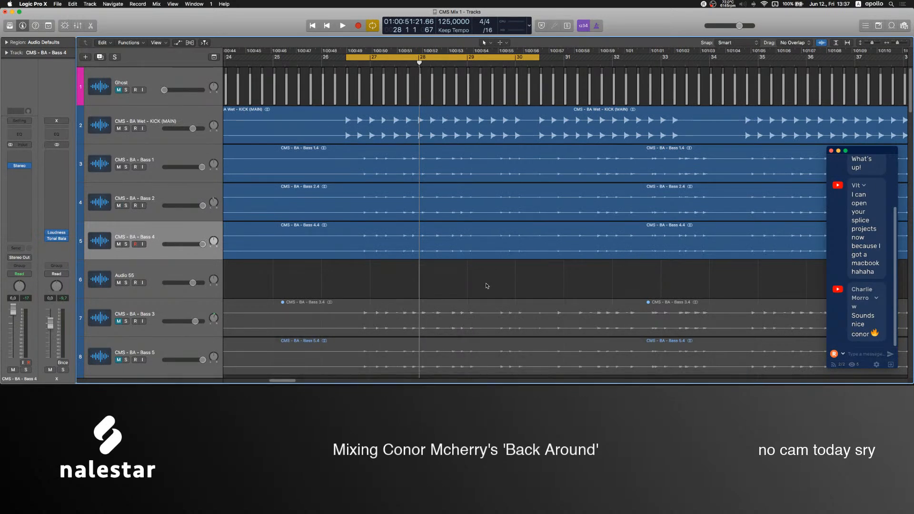
mouse_move(523, 381)
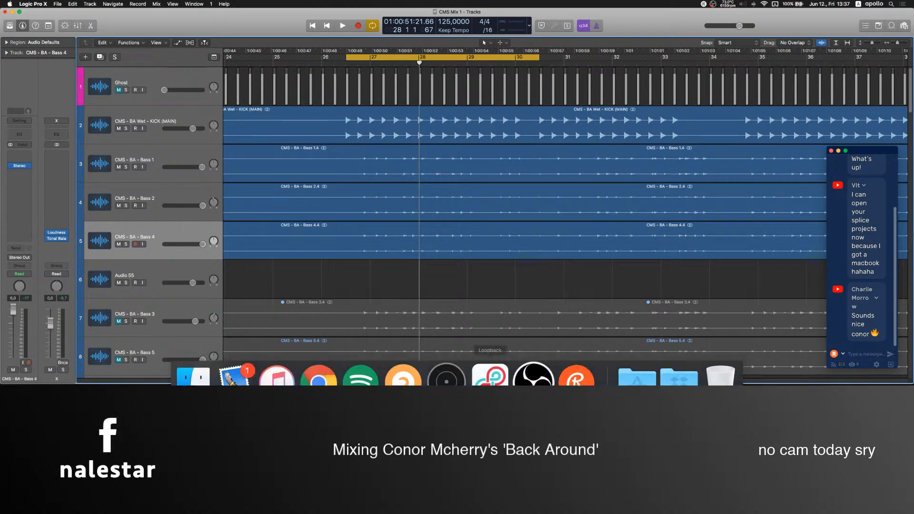
left_click(523, 378)
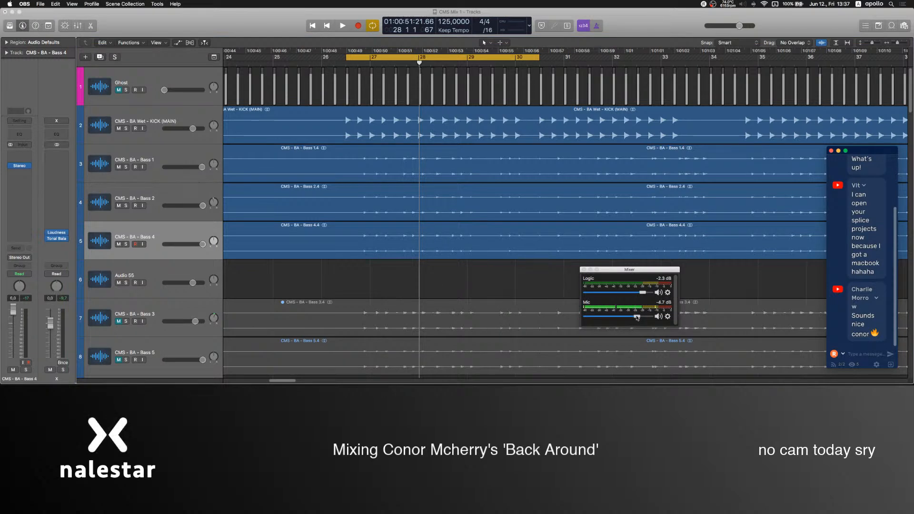
Add a software instrument track below Bass 4 in Logic Pro and load the channel strip setting 34 Bass IO 1 Taped.
left_click(307, 281)
key("alt+super+s")
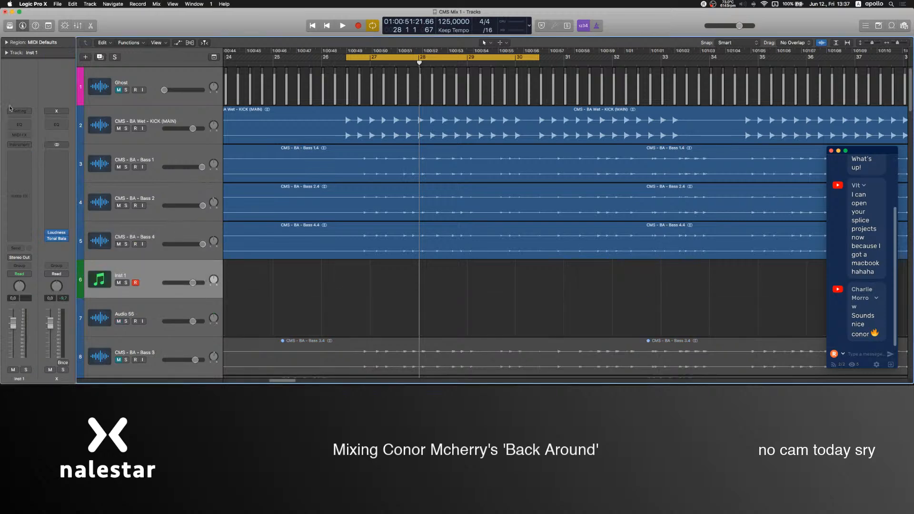
left_click(19, 111)
mouse_move(33, 255)
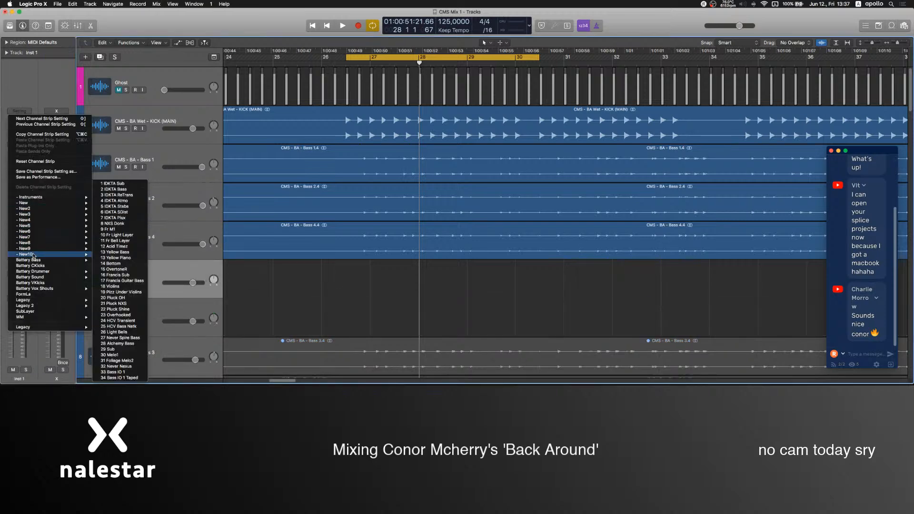
left_click(121, 378)
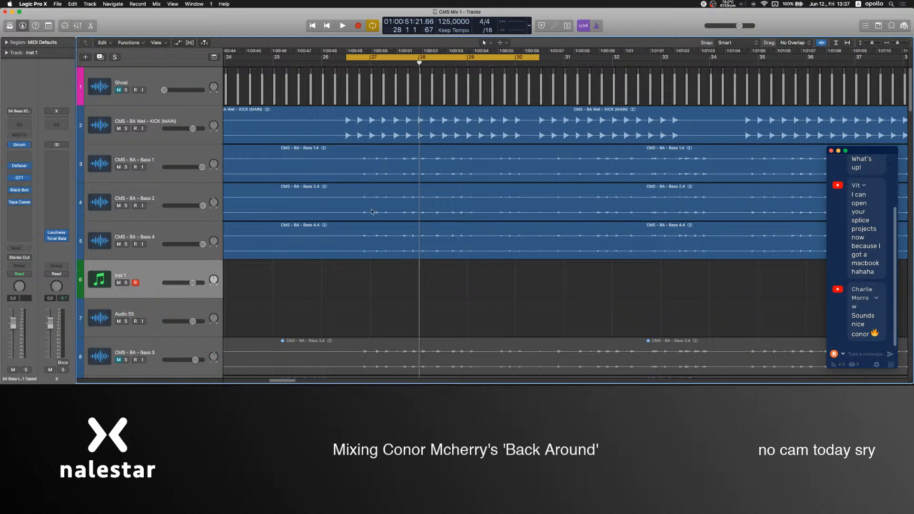
Create an empty MIDI region on the new bass track and fit it to the cycle range from 26.3 to 30.3.
right_click(348, 277)
left_click(359, 278)
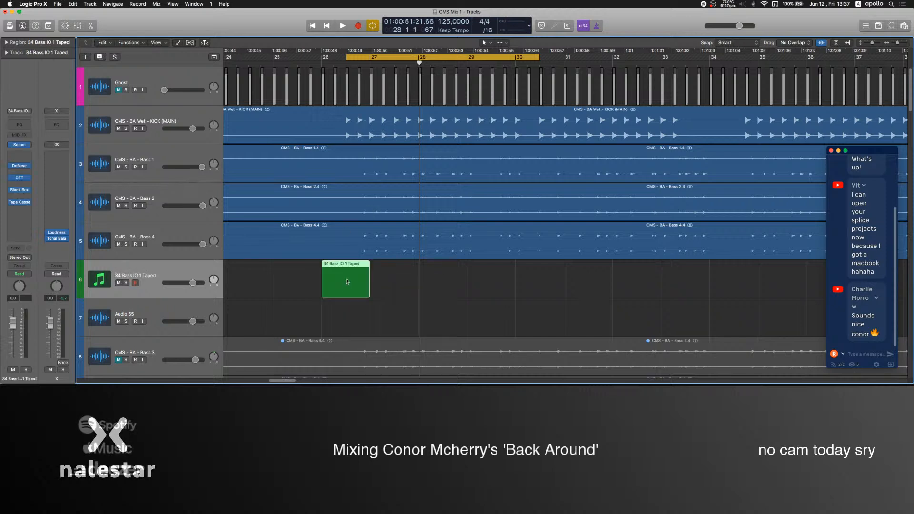
left_click_drag(403, 295, 550, 288)
left_click(549, 288)
Mute the microphone in the OBS mixer by lowering its level fully during playback, and open the new MIDI region in the Piano Roll.
key("space")
left_click(529, 369)
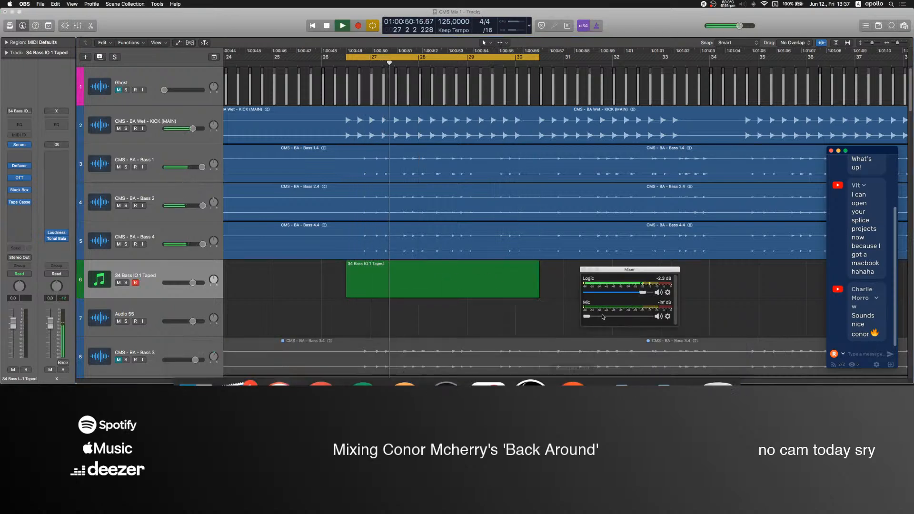
left_click(422, 272)
double_click(423, 272)
key("space")
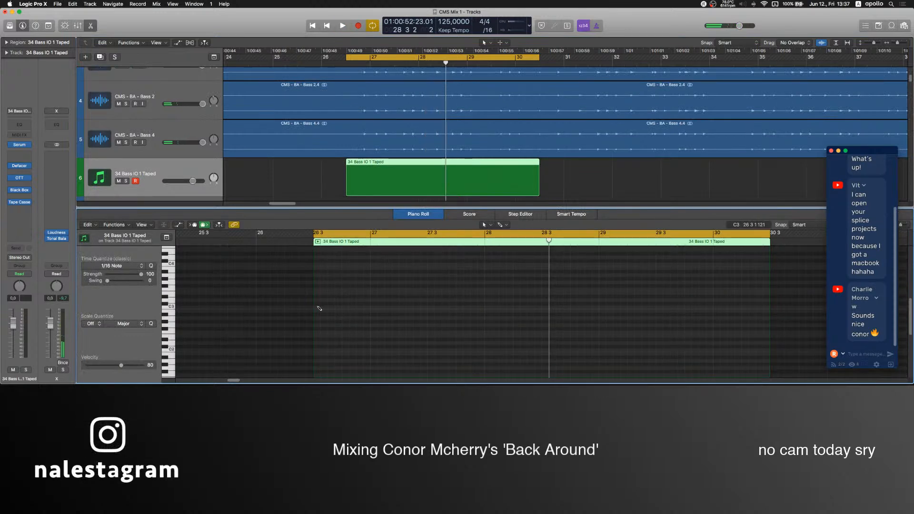
Draw the first bass note at the start of the region, match its pitch, and play it briefly with the other bass layers.
left_click(319, 309)
left_click_drag(320, 308, 324, 283)
left_click(346, 292)
scroll(347, 290, "up", 3)
key("space")
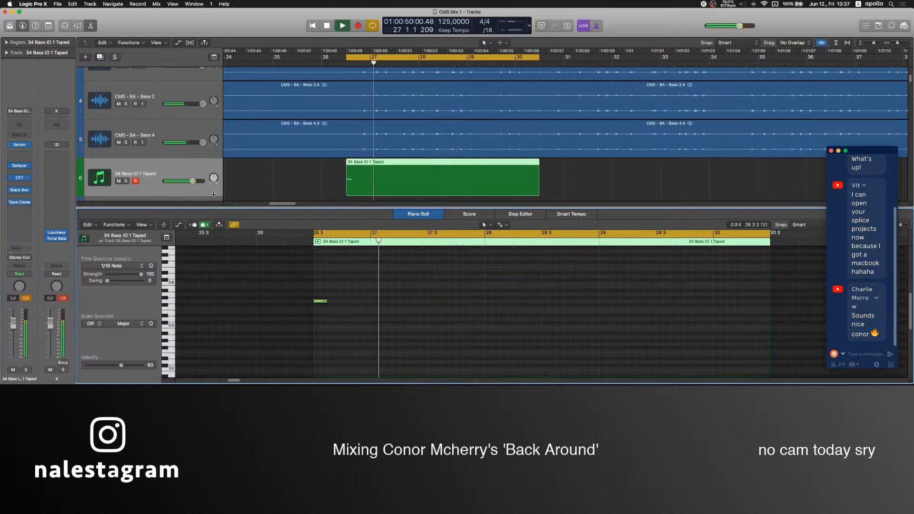
key("space")
Continue the bass line with seven more short notes rising to C4 just before bar 28, and mute the new layer during playback.
left_click(358, 302)
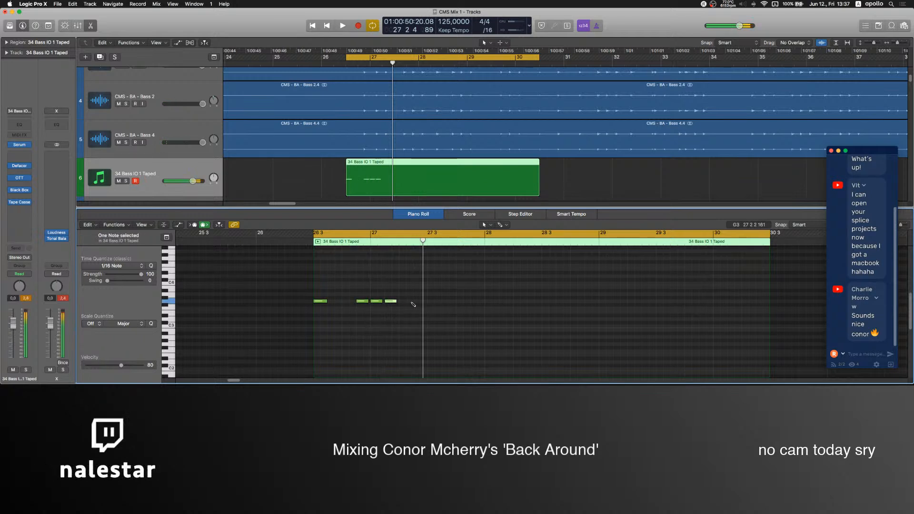
left_click(431, 291)
key("space")
left_click(118, 181)
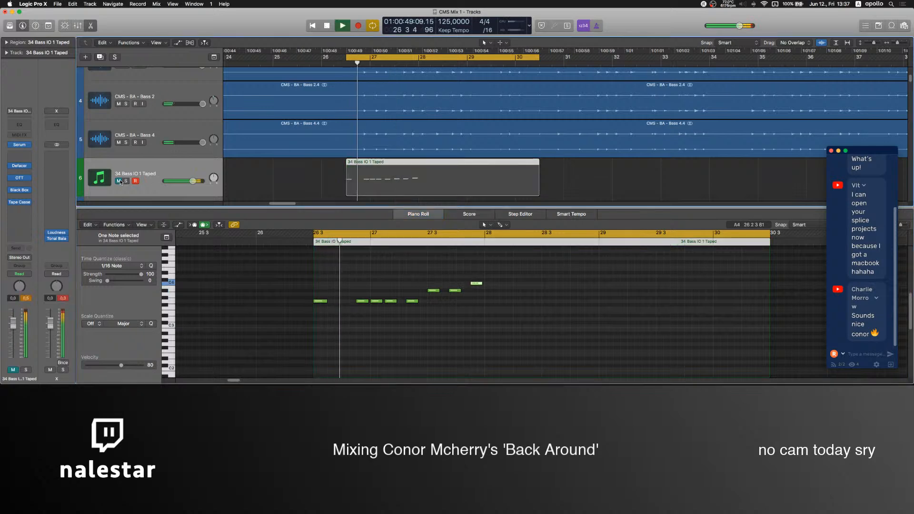
Add three more C4 notes in the first half of bar 28 and a lower note at 28.3, listening to the original basses.
scroll(424, 320, "up", 1)
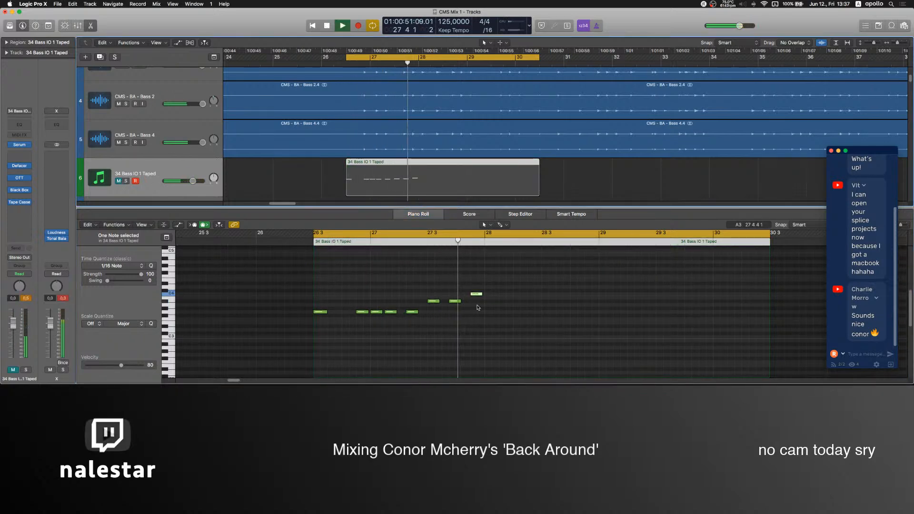
left_click(495, 294)
left_click(519, 294)
left_click(533, 294)
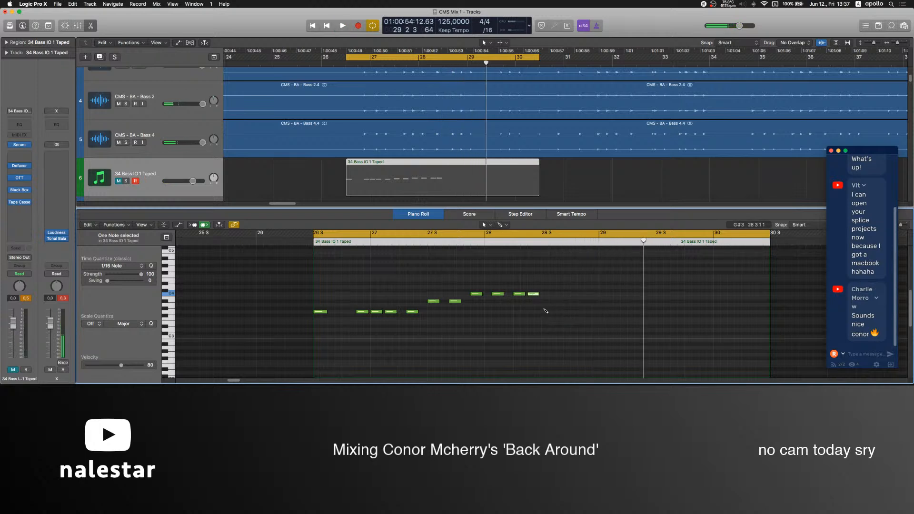
left_click(544, 333)
left_click_drag(547, 335, 548, 329)
key("space")
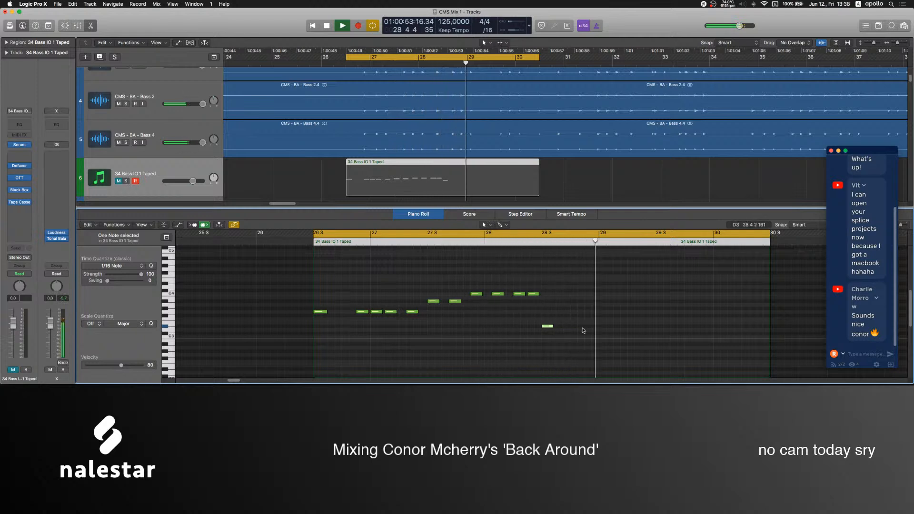
Complete the bass line with one high note, three notes level with the low note at 28.3, and four C3 notes around bar 30.
key("space")
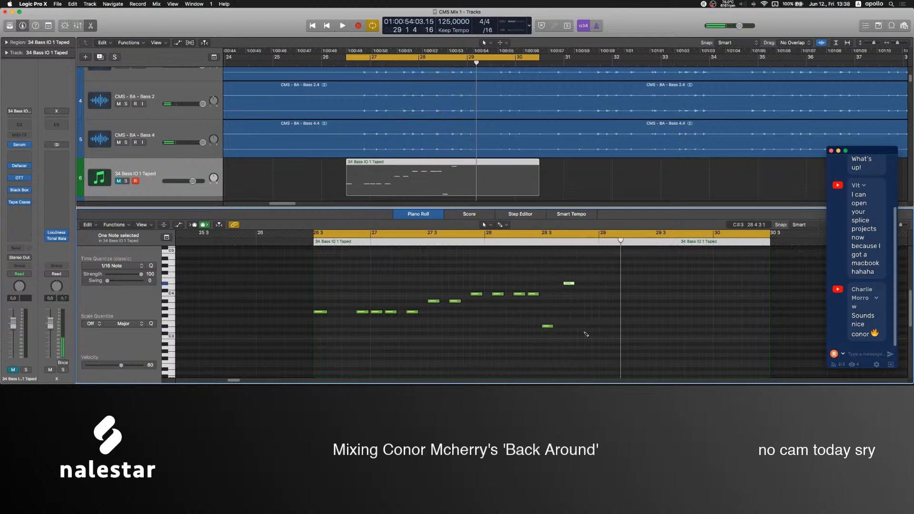
left_click(607, 329)
key("space")
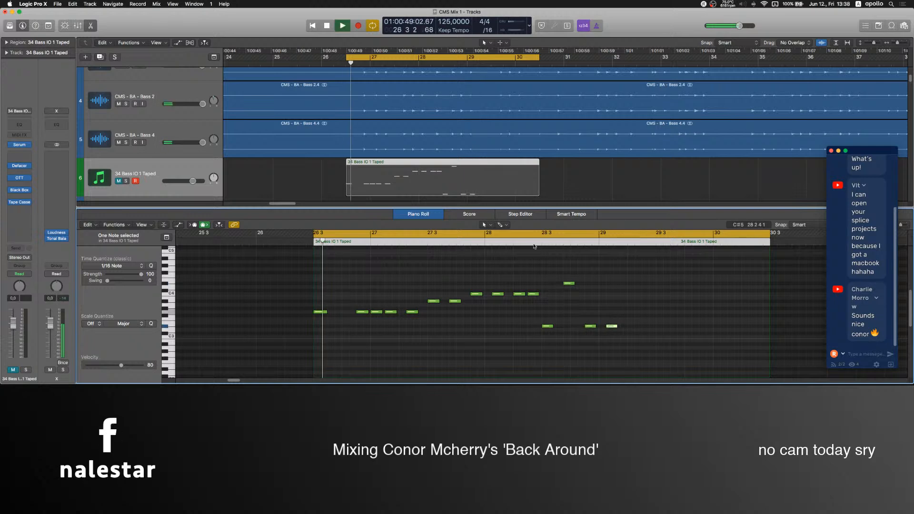
left_click(566, 326)
left_click(593, 337)
left_click(615, 337)
left_click(635, 337)
left_click(657, 337)
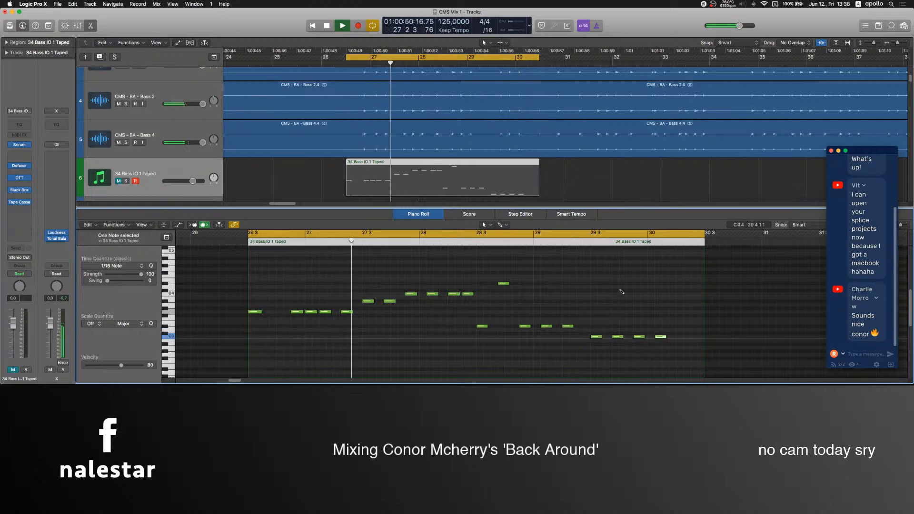
Mute Bass 1, Bass 2 and Bass 4, unmute the new bass layer, and lower its fader to -14.4 dB.
scroll(118, 150, "up", 3)
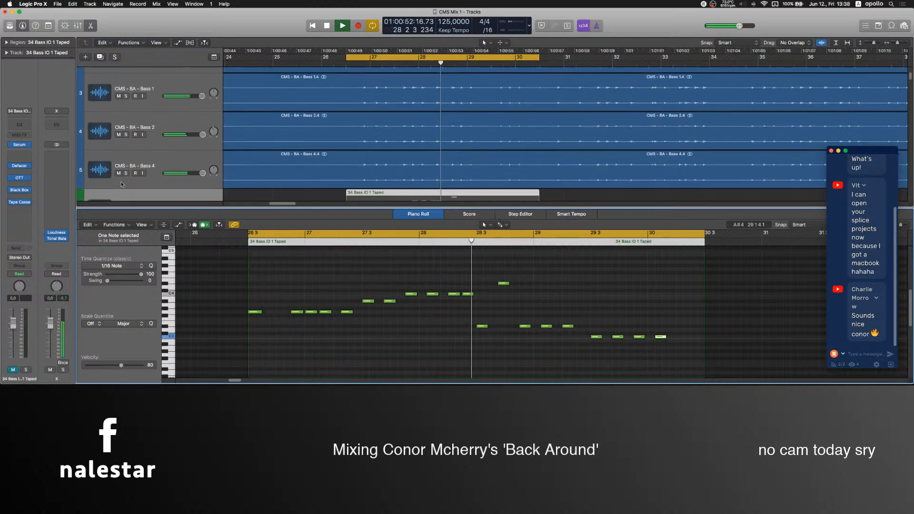
scroll(119, 106, "down", 3)
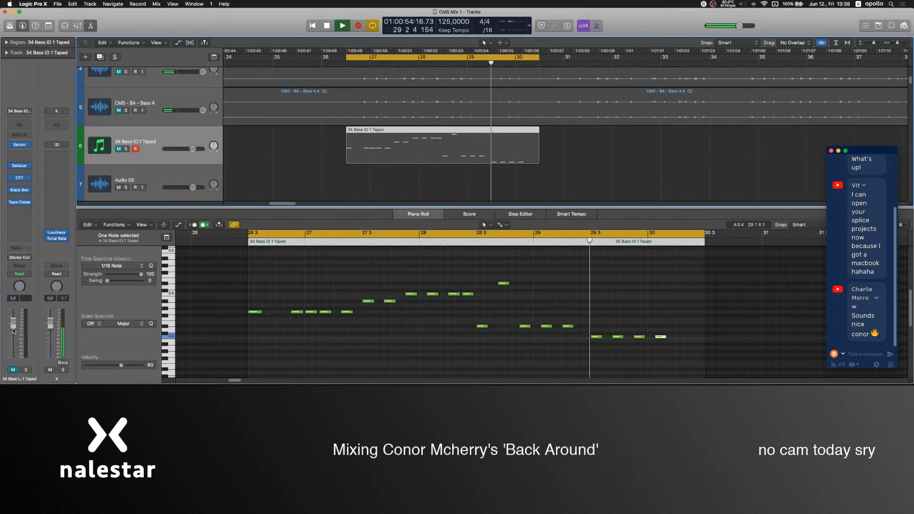
left_click(13, 370)
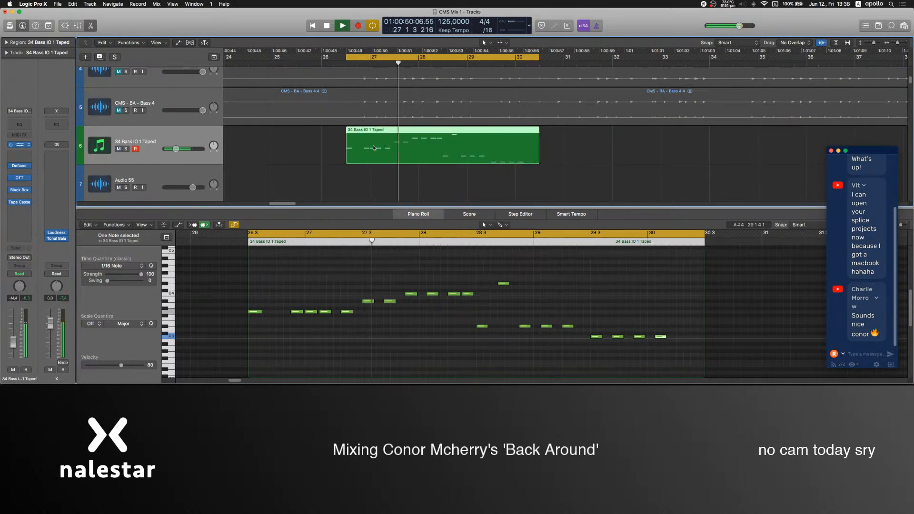
Adjust the oscillator A and B controls of the new layer's Serum synth during playback, and close the plug-in window.
left_click(19, 144)
left_click_drag(214, 41, 621, 50)
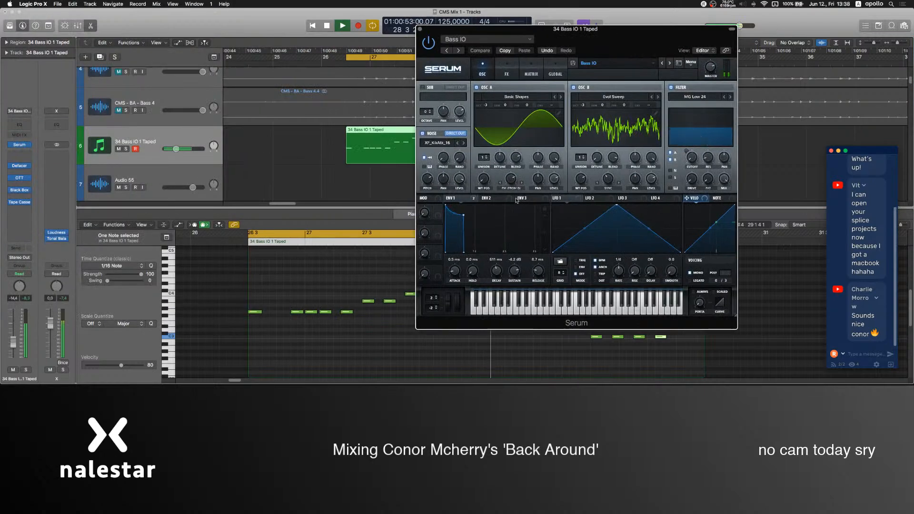
left_click_drag(511, 185, 515, 179)
left_click_drag(581, 180, 606, 181)
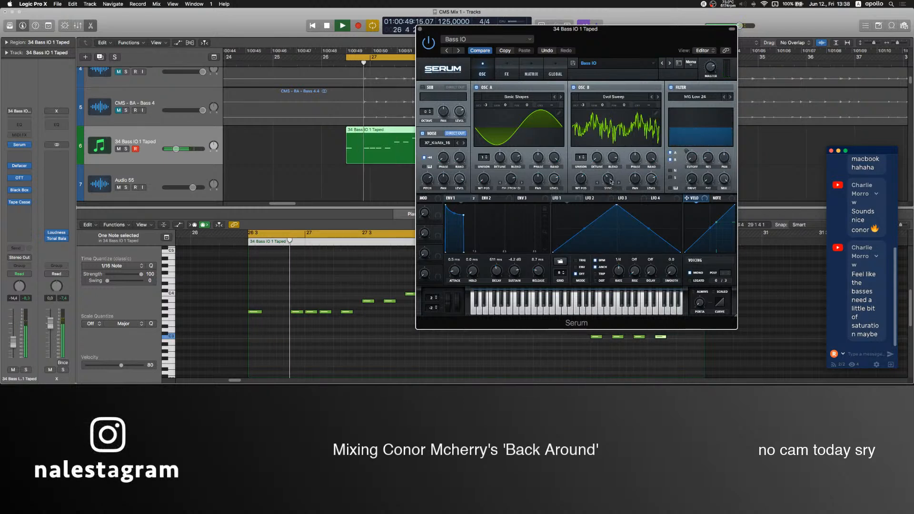
left_click(420, 29)
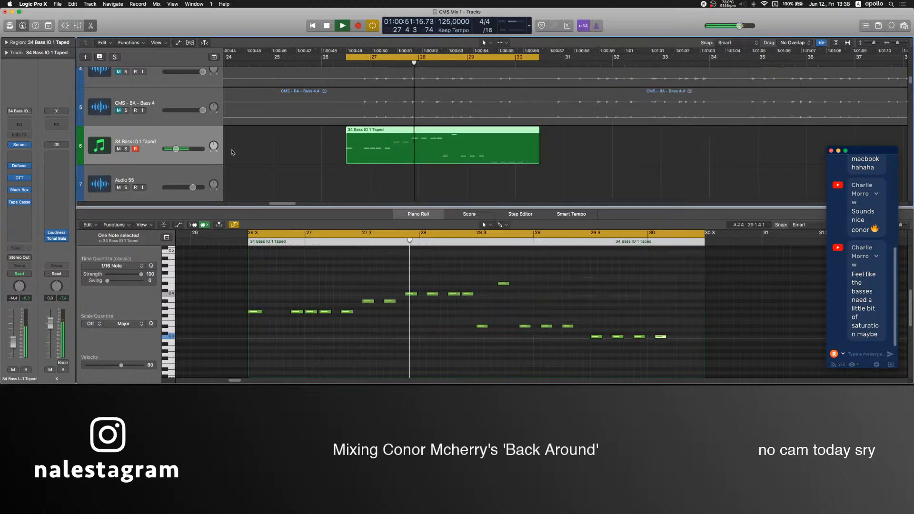
Open the Logic Pro mixer window, stop playback, and raise the OBS Mic level to -3.9 dB.
key("x")
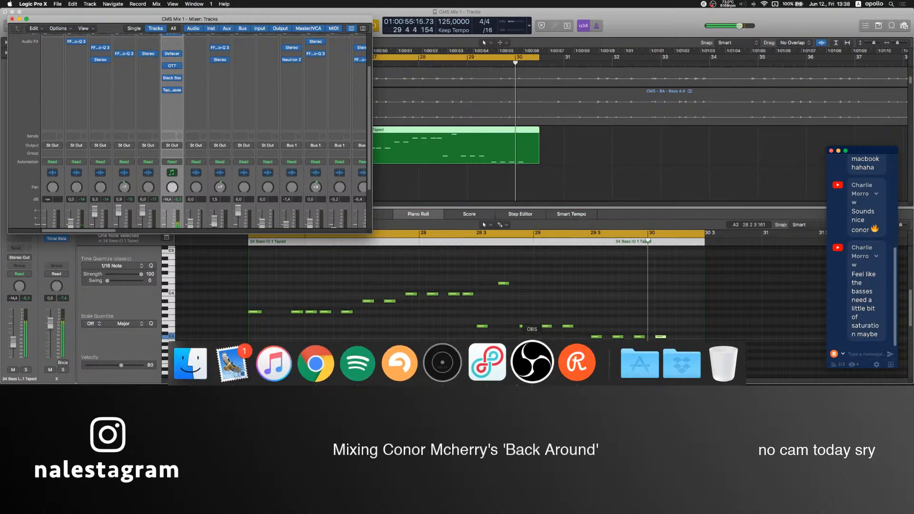
left_click(527, 369)
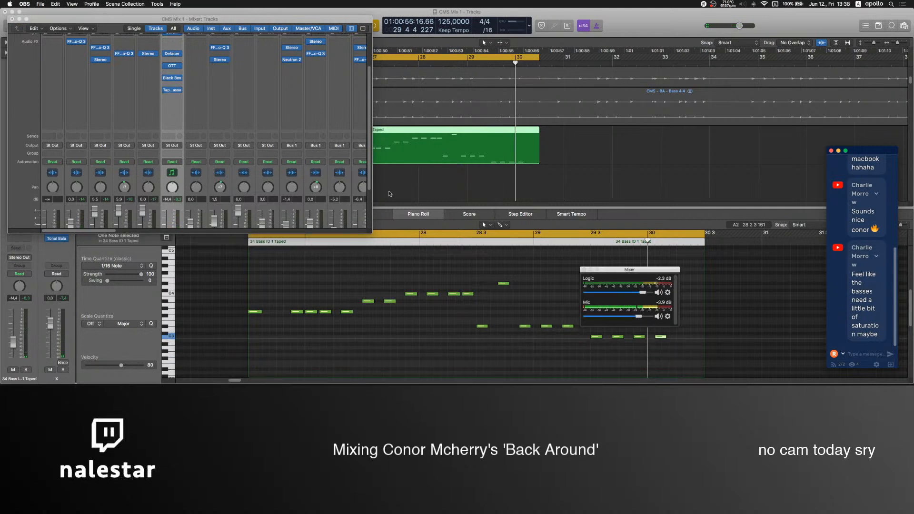
scroll(185, 155, "up", 3)
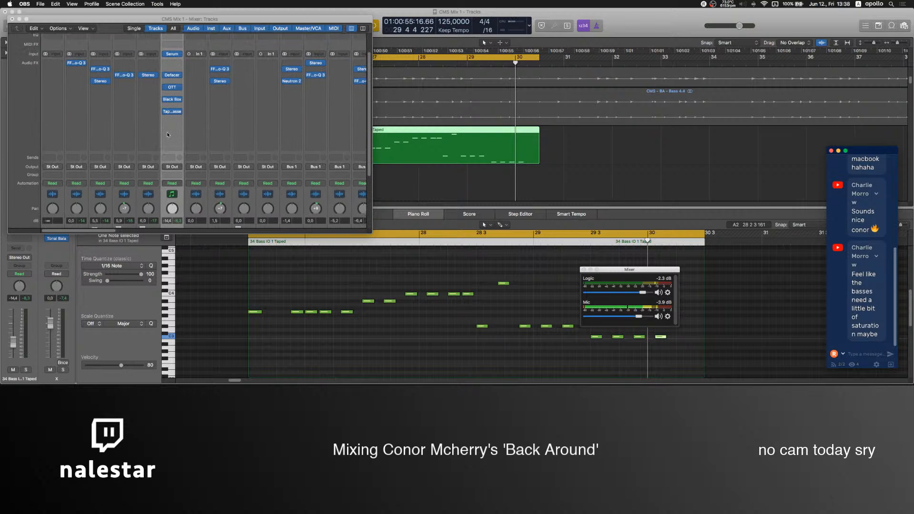
left_click(170, 135)
mouse_move(185, 152)
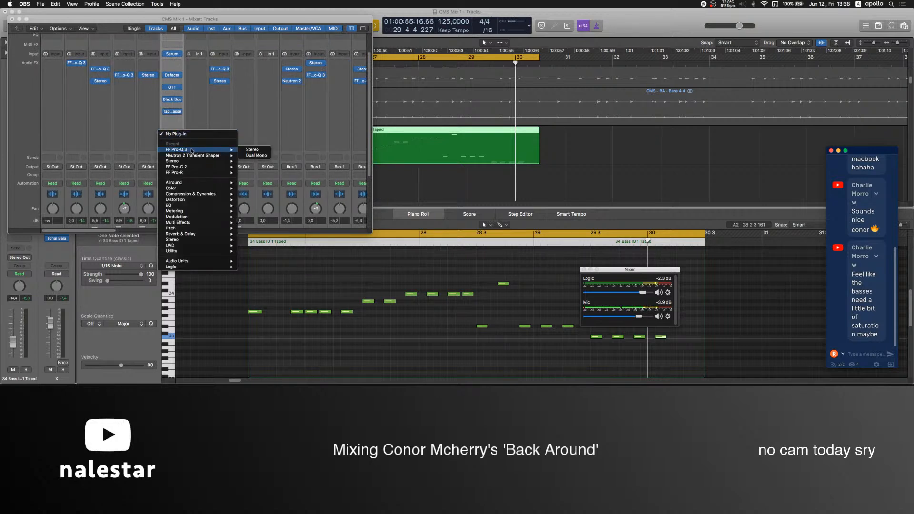
mouse_move(191, 194)
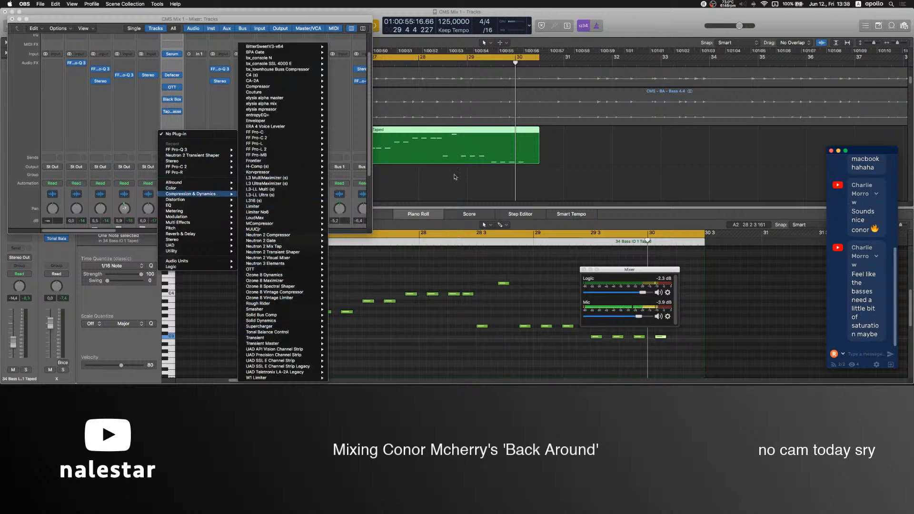
key("Escape")
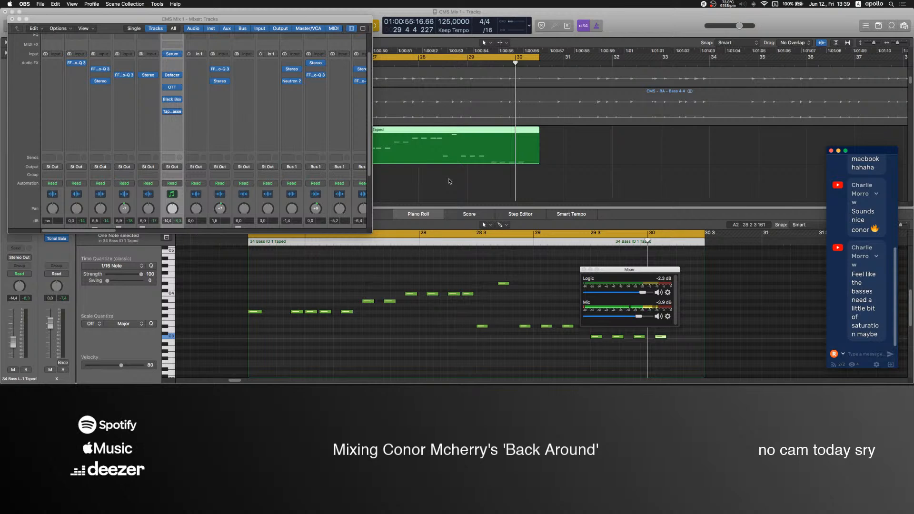
scroll(450, 182, "left", 3)
left_click(450, 181)
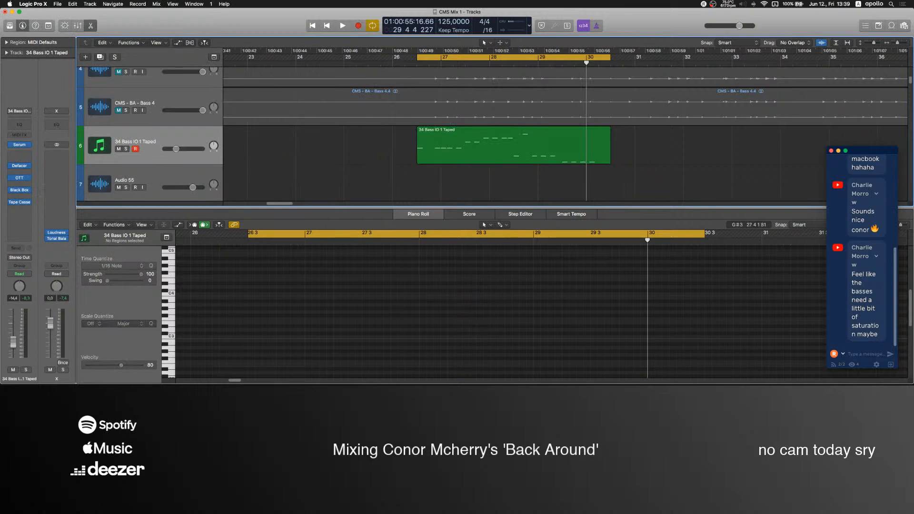
left_click(531, 367)
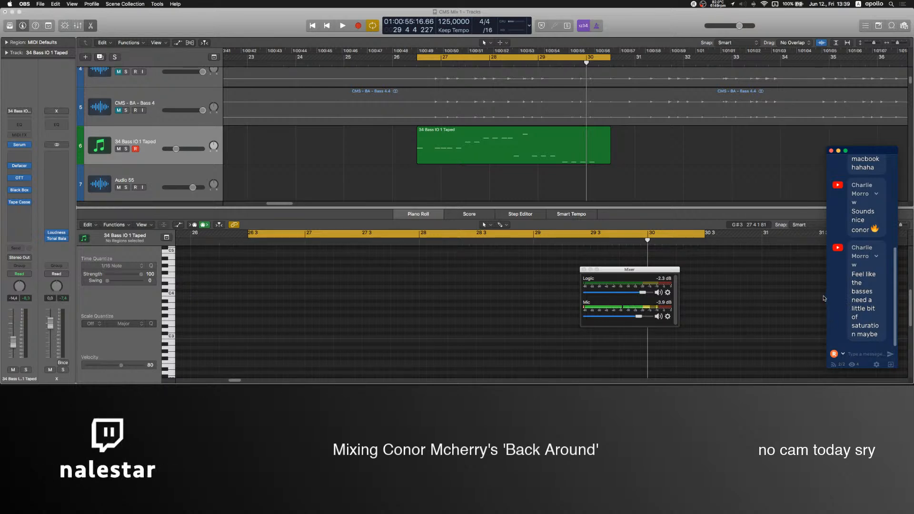
scroll(538, 177, "right", 3)
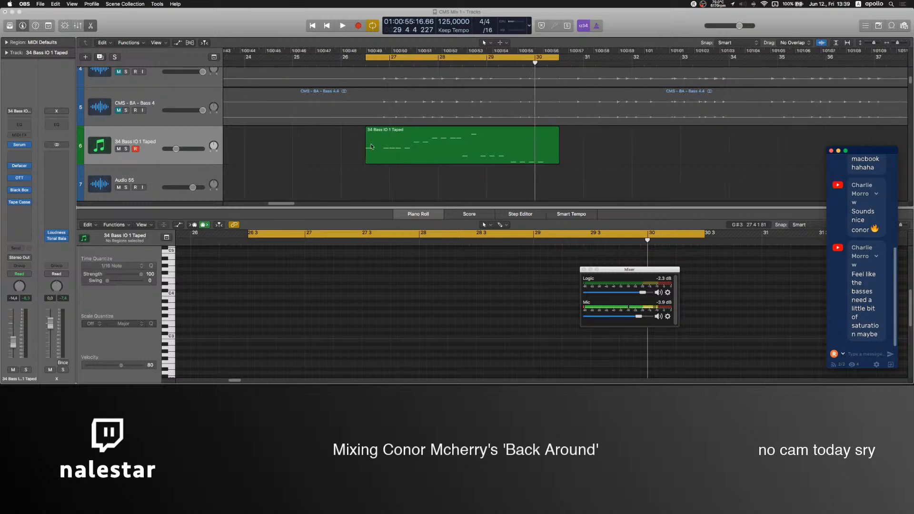
scroll(408, 147, "up", 3)
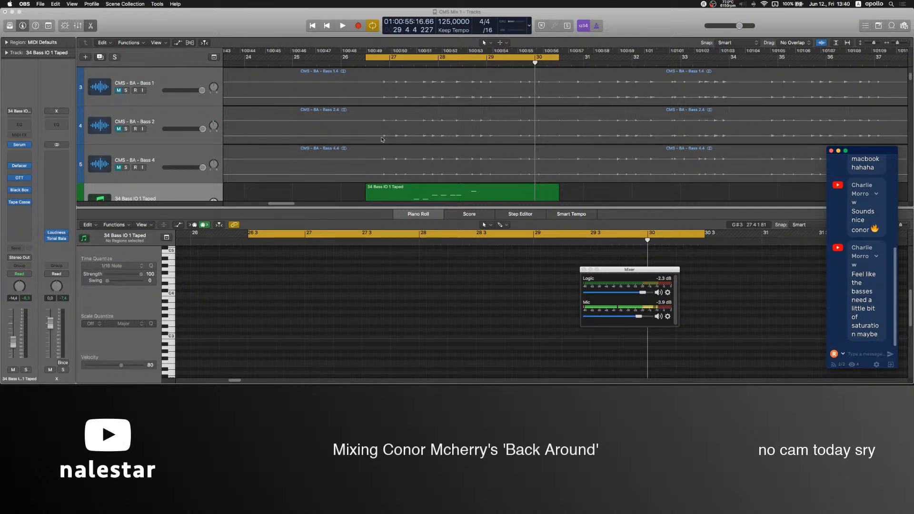
scroll(404, 153, "down", 2)
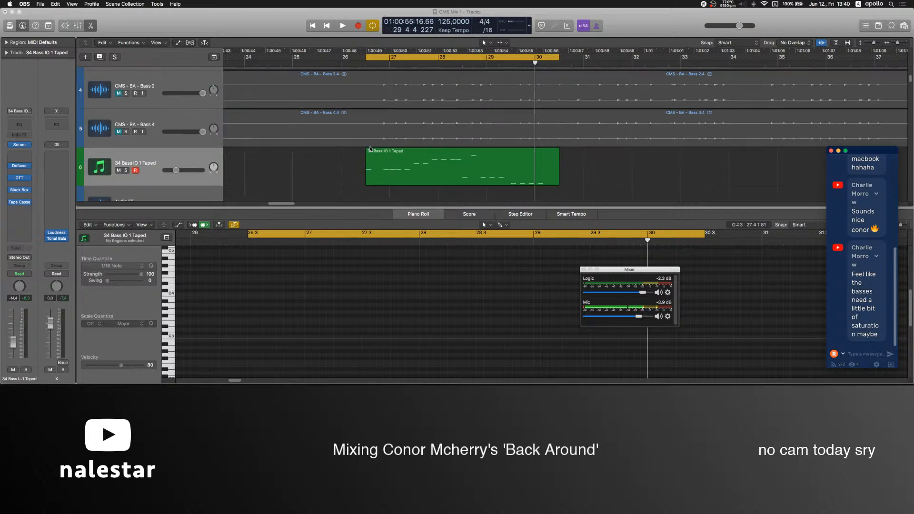
left_click(335, 169)
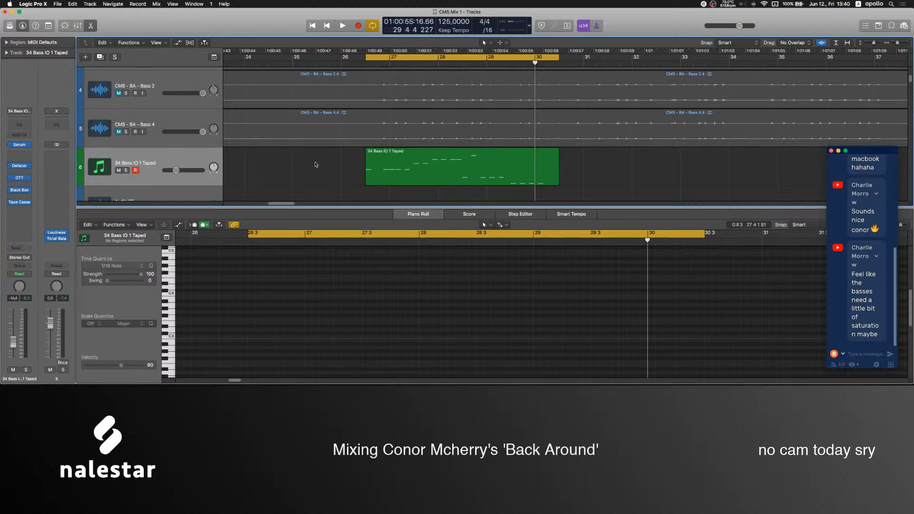
scroll(406, 95, "up", 2)
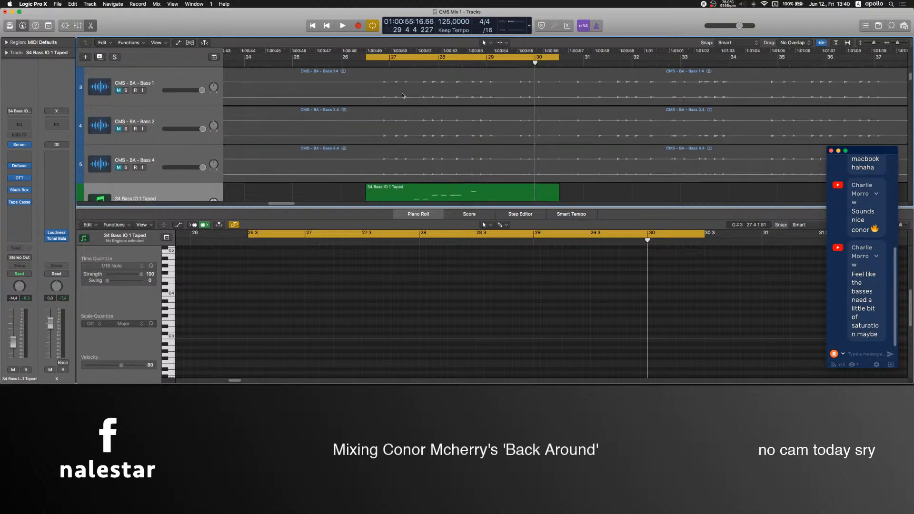
scroll(428, 143, "down", 2)
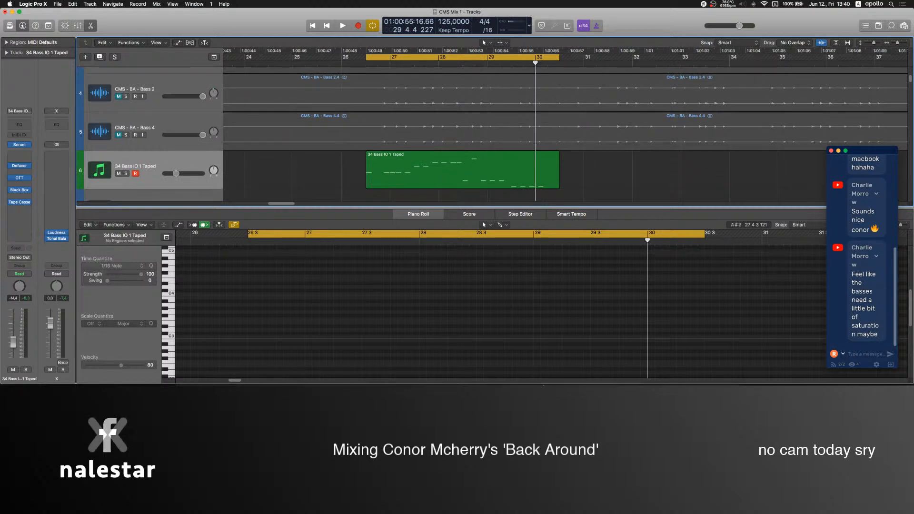
Lower the OBS Mic level to -18.1 dB, return to Logic Pro, and start playback of the looped section.
left_click(528, 362)
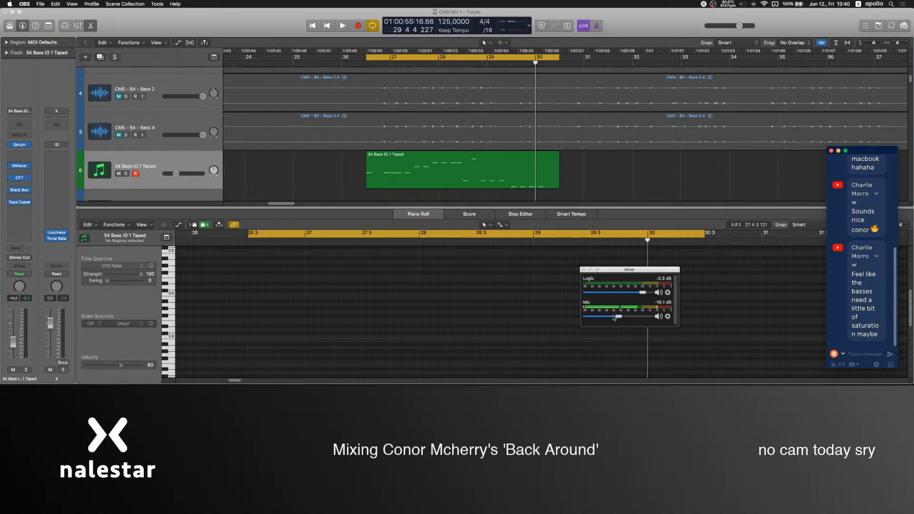
left_click(336, 178)
key("space")
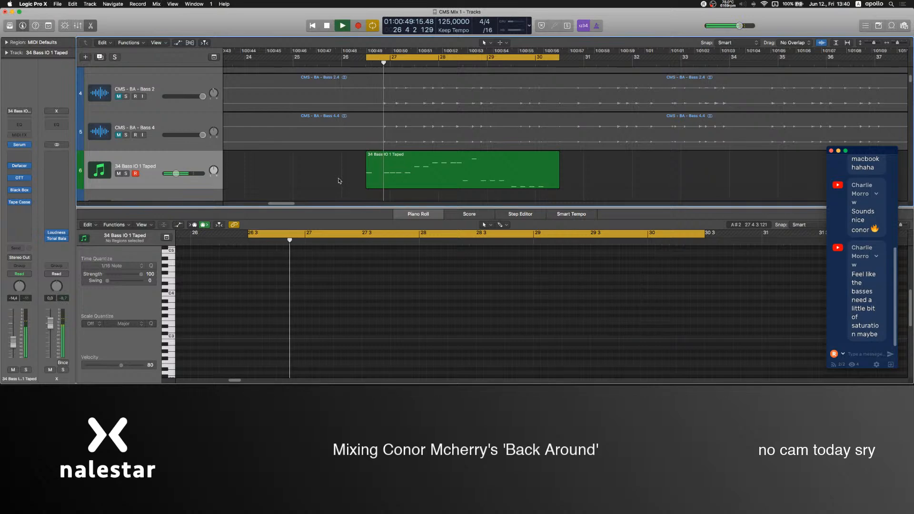
Insert FabFilter Pro-C 2 after Tape Cassette on the new bass layer's channel and set its side-chain source to Audio 1.
key("e")
scroll(184, 175, "up", 5)
scroll(143, 214, "down", 2)
scroll(97, 271, "up", 2)
key("x")
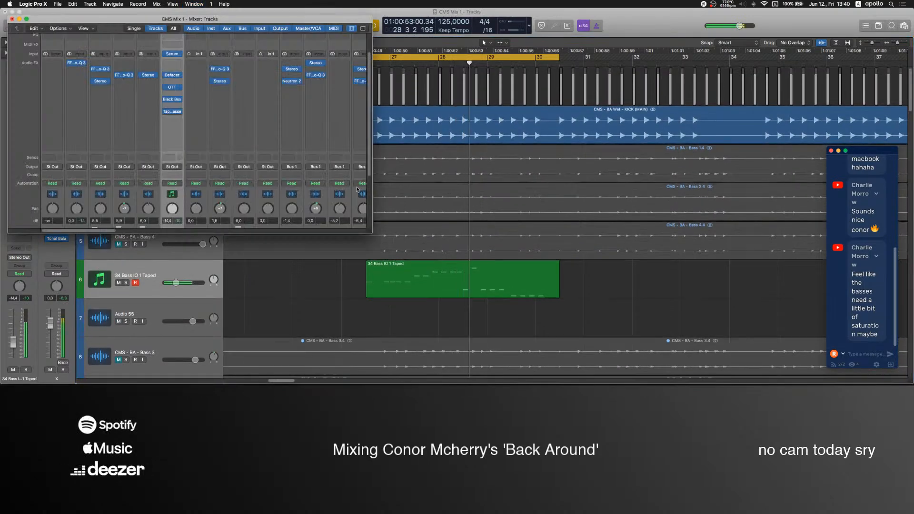
left_click(172, 124)
left_click(190, 168)
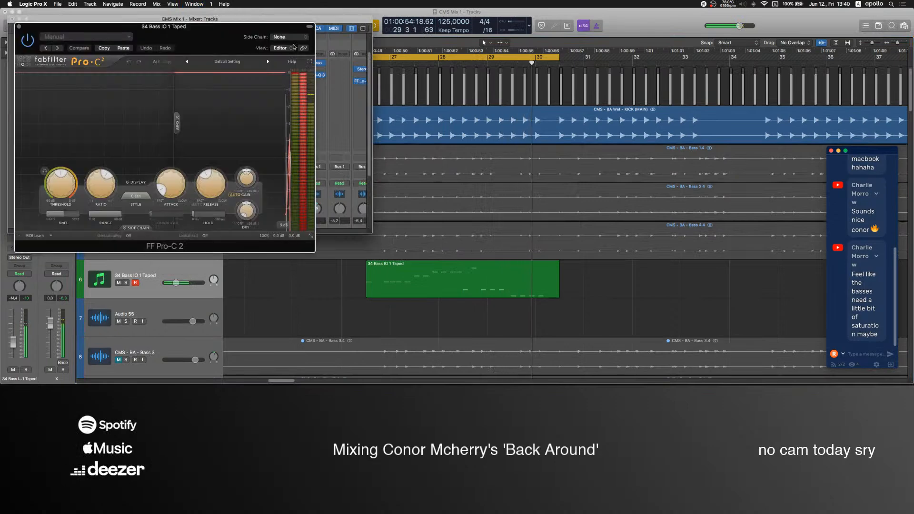
left_click(285, 37)
left_click(289, 48)
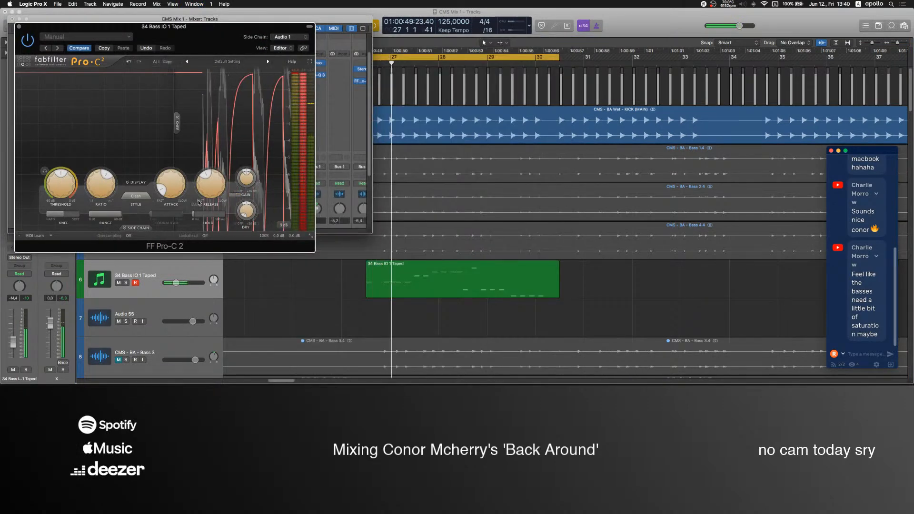
Switch Pro-C 2 to the external side chain, raise the ratio, lower the threshold to about -39 dB, and close the plug-in and mixer windows.
left_click(137, 228)
left_click(41, 239)
left_click_drag(60, 183, 61, 204)
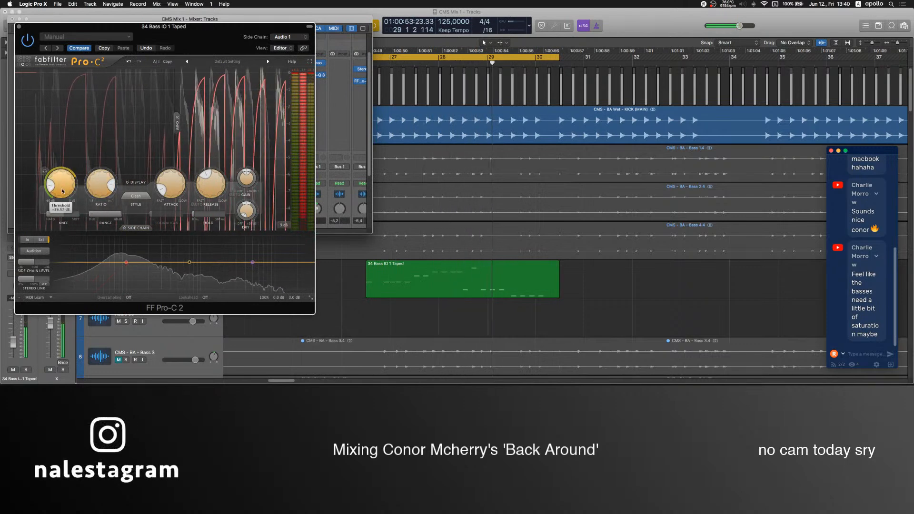
left_click(19, 26)
left_click(12, 19)
Unmute and select the Bass 4 track, and play it together with the kick and the new bass layer.
key("space")
left_click(119, 244)
left_click(133, 234)
key("space")
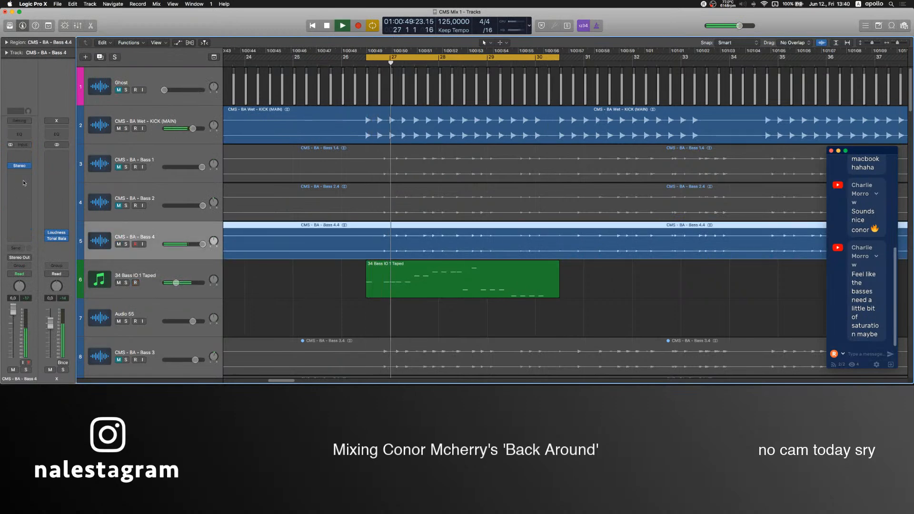
Add a flat Pro-Q 3 to the Bass 1, Bass 2 and Bass 4 channels with the output gain boosted to about +27 dB.
key("x")
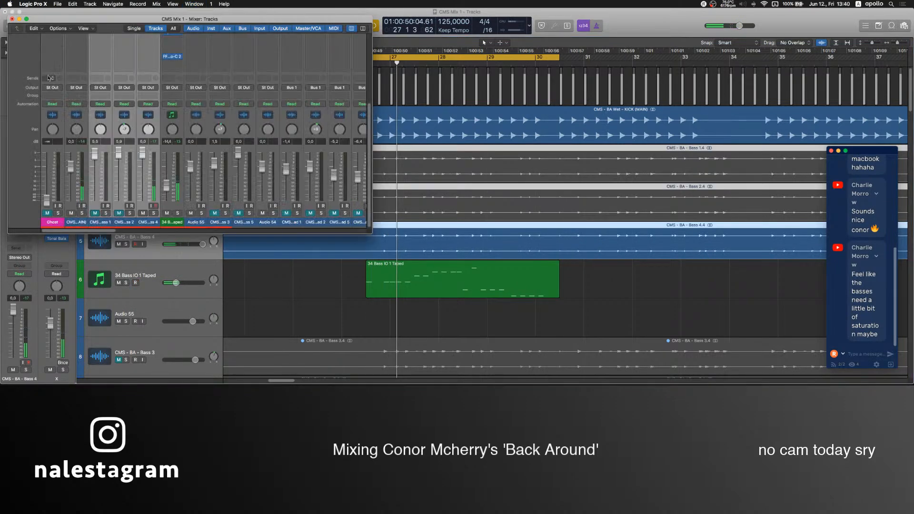
left_click(140, 110)
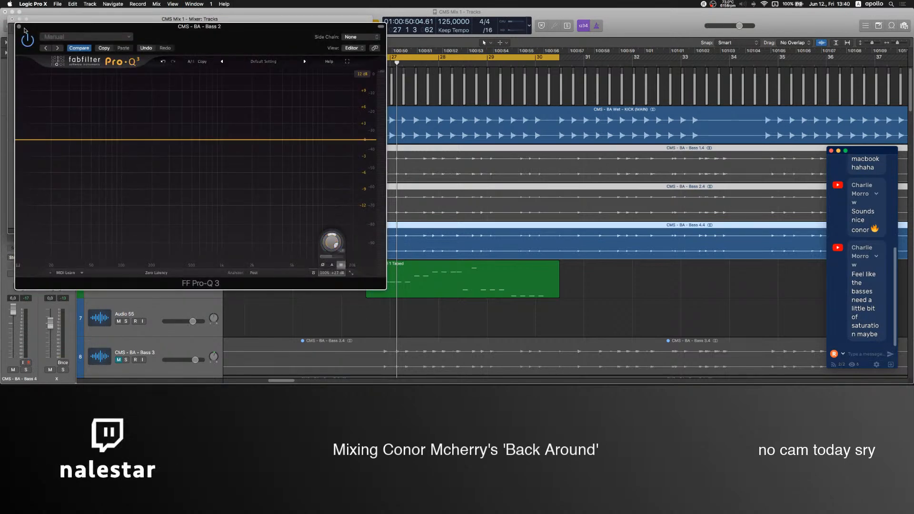
left_click(19, 26)
left_click(155, 218)
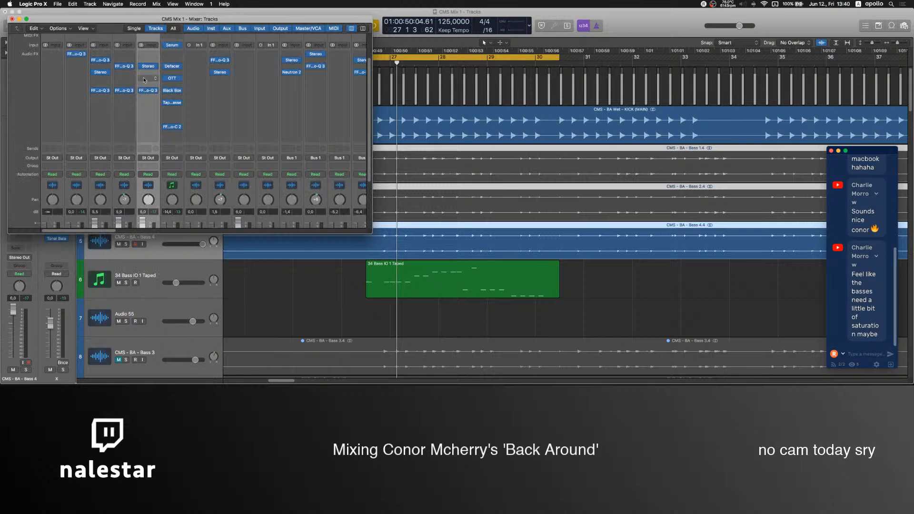
left_click(124, 93)
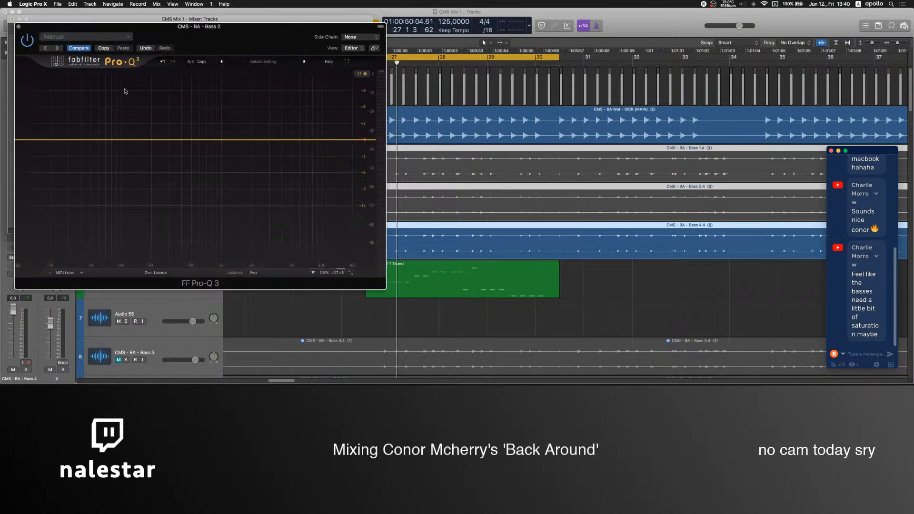
left_click(19, 27)
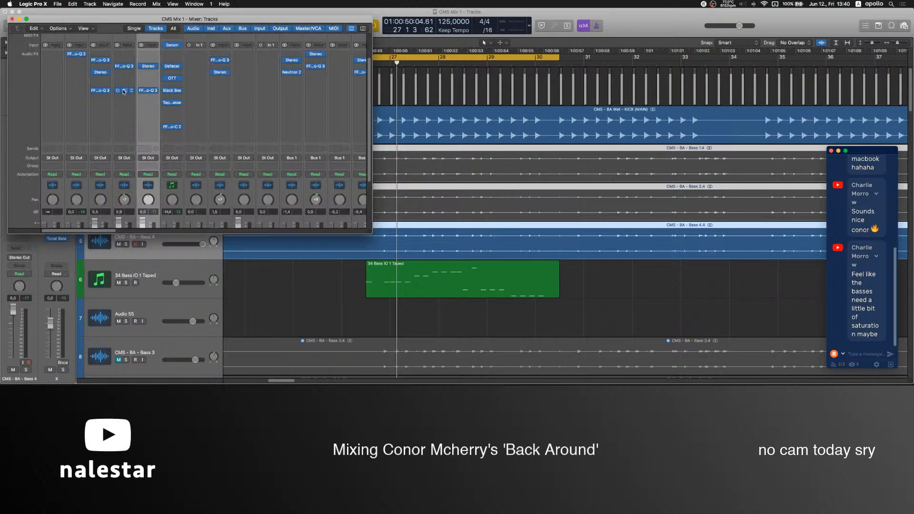
Lower the faders of Bass 1, Bass 2 and Bass 4 to about -14 dB, check the balance in playback, and close the mixer.
scroll(99, 171, "down", 2)
left_click(109, 203)
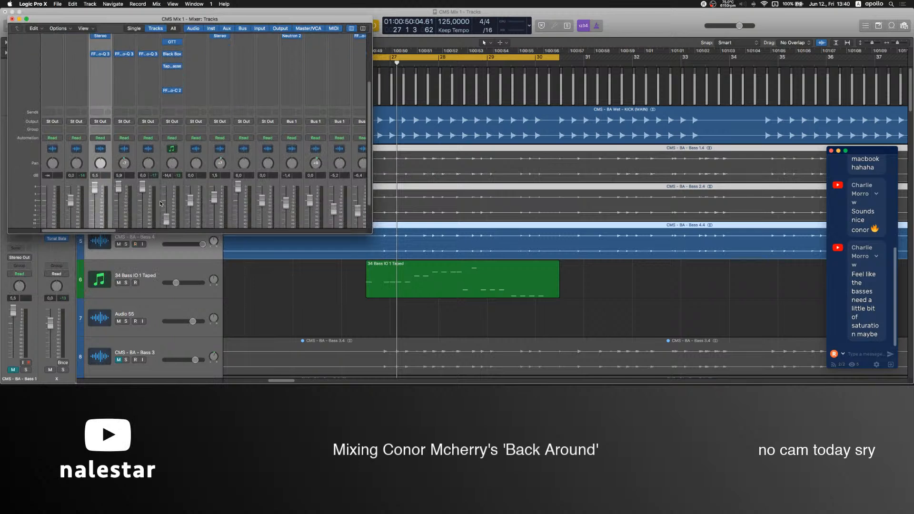
left_click(149, 198, "shift")
key("space")
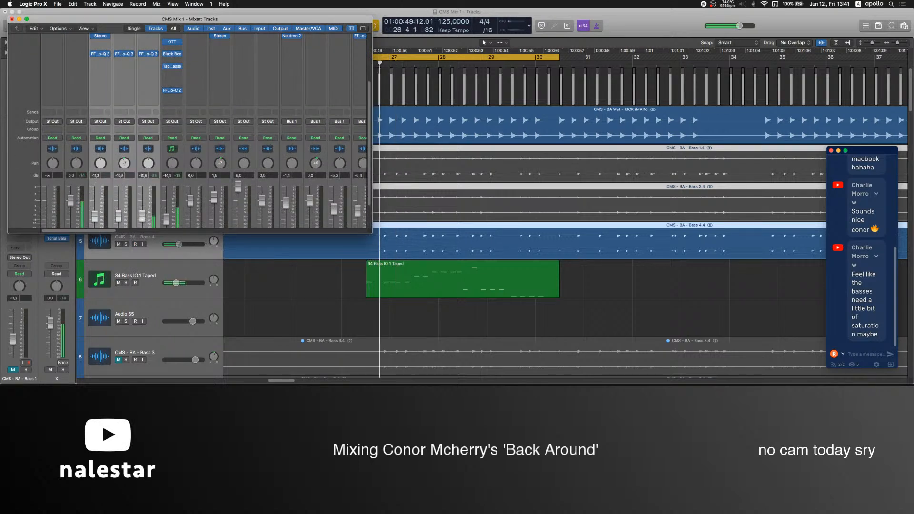
left_click(12, 19)
Apply a 1/16 note quantize with a swing of 76 to all notes of the new bass region, and close the Piano Roll.
left_click(410, 281)
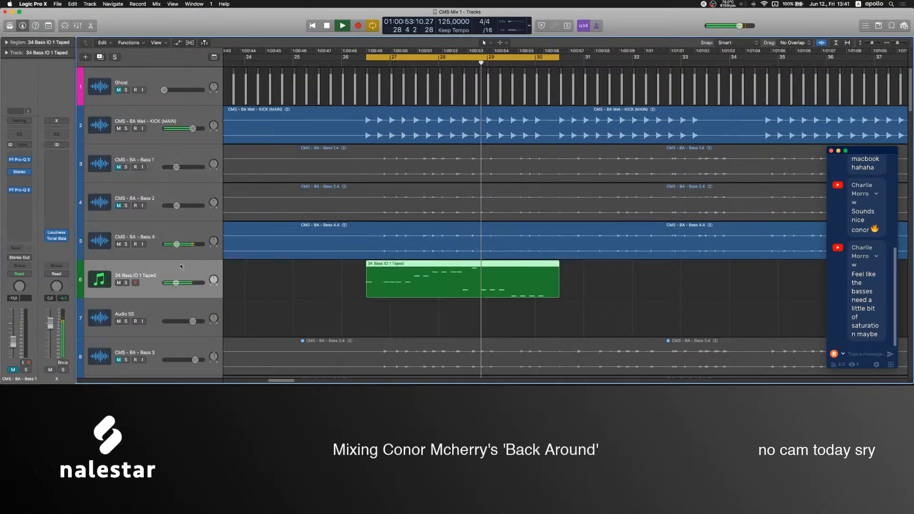
scroll(410, 281, "up", 5)
scroll(410, 281, "left", 5)
double_click(452, 288)
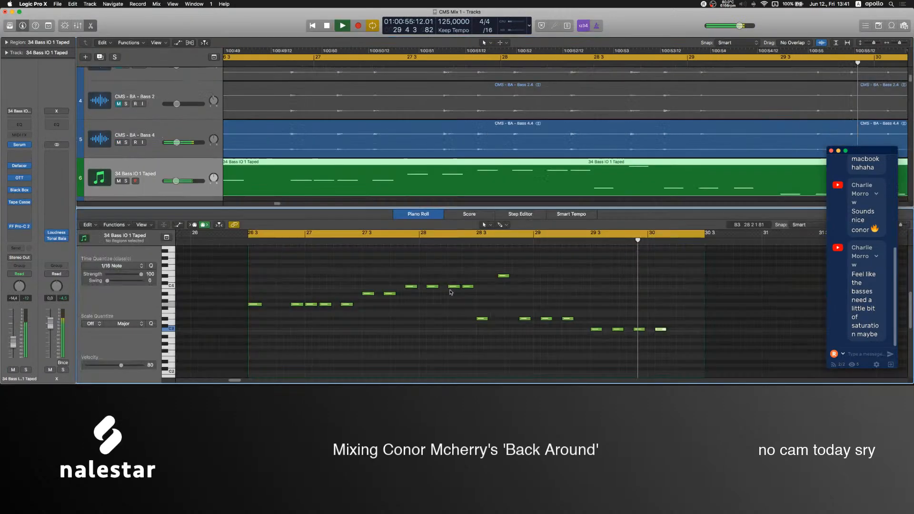
left_click(336, 150, "super")
scroll(335, 150, "up", 5)
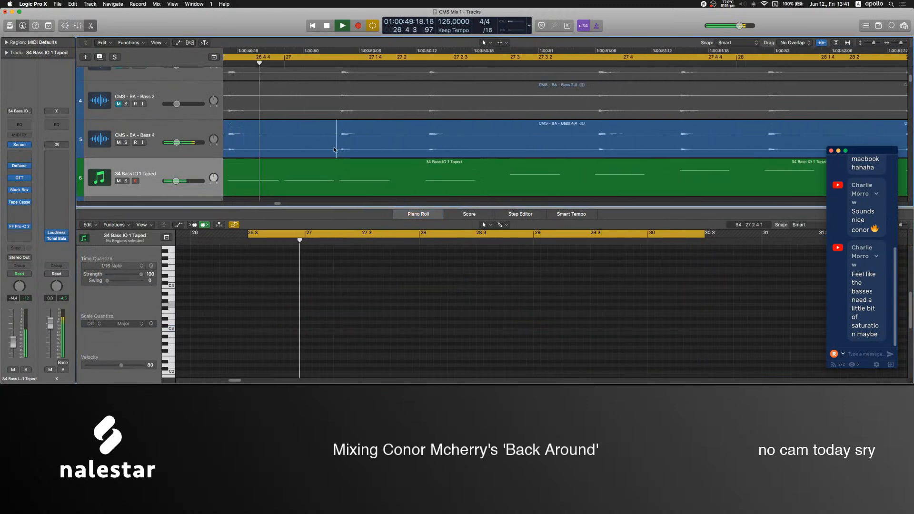
scroll(335, 150, "up", 2)
left_click(347, 180)
left_click(380, 265)
key("super+a")
left_click_drag(128, 282, 132, 282)
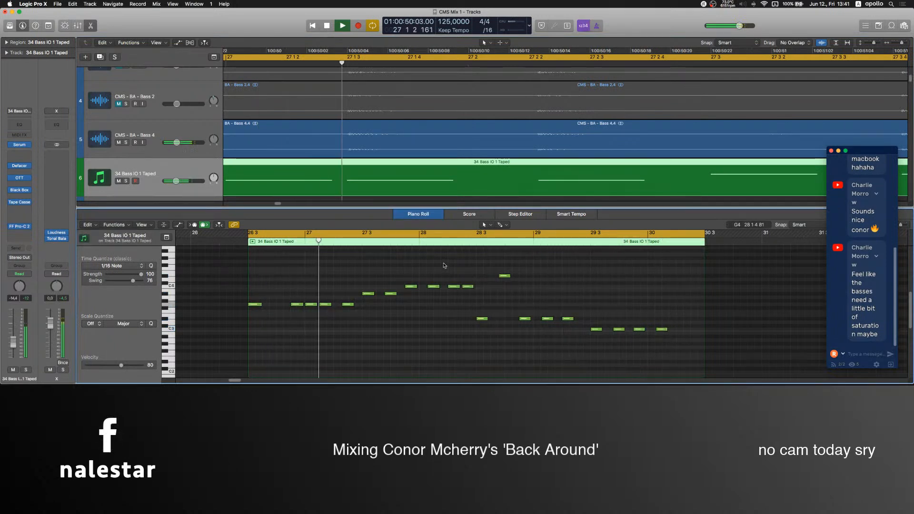
key("e")
Mute Bass 4 and unmute Bass 2 during playback.
left_click(493, 205)
scroll(492, 205, "down", 5)
scroll(490, 205, "right", 6)
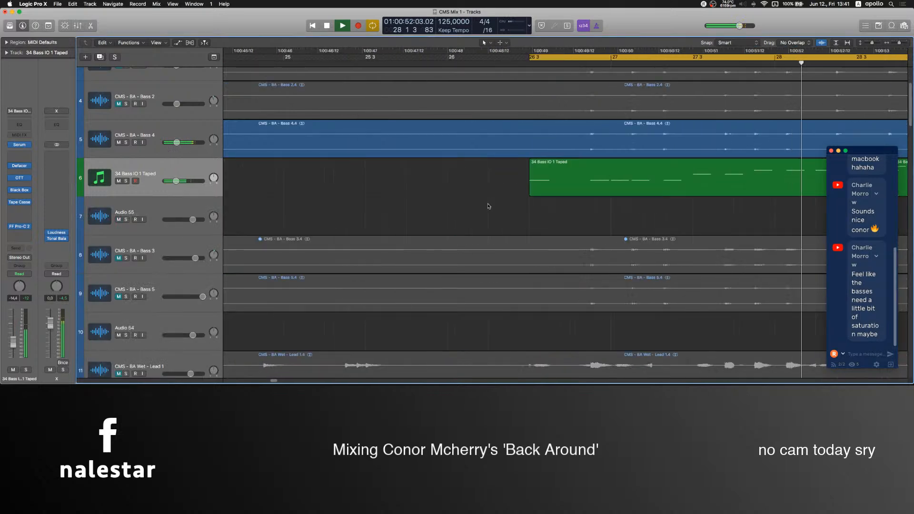
scroll(484, 206, "down", 2)
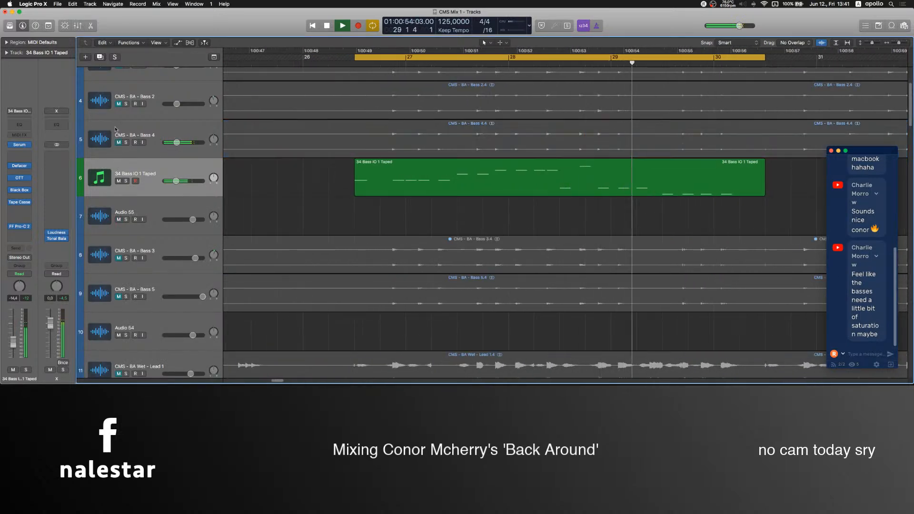
scroll(124, 206, "up", 3)
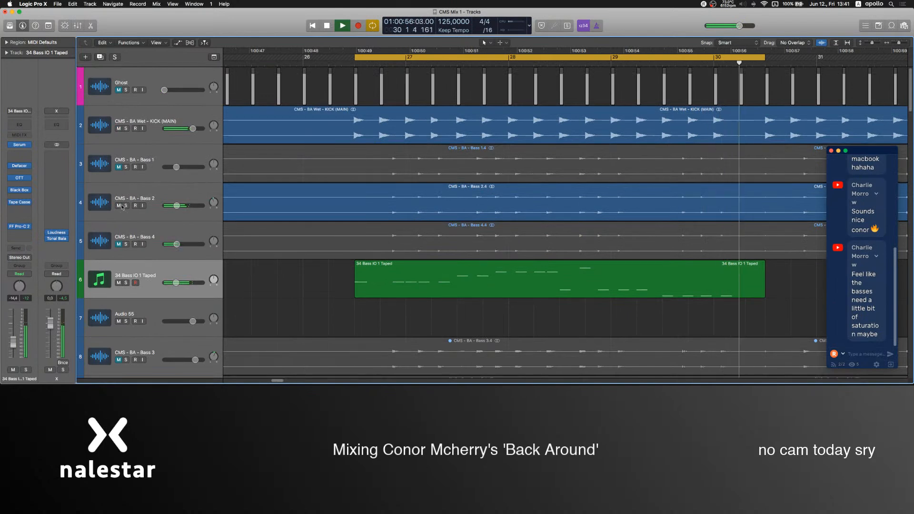
Add a 48 dB/oct low cut at about 219 Hz in Bass 2's first Pro-Q 3, and set the track's fader to -10.0 dB.
left_click(109, 209)
left_click(21, 168)
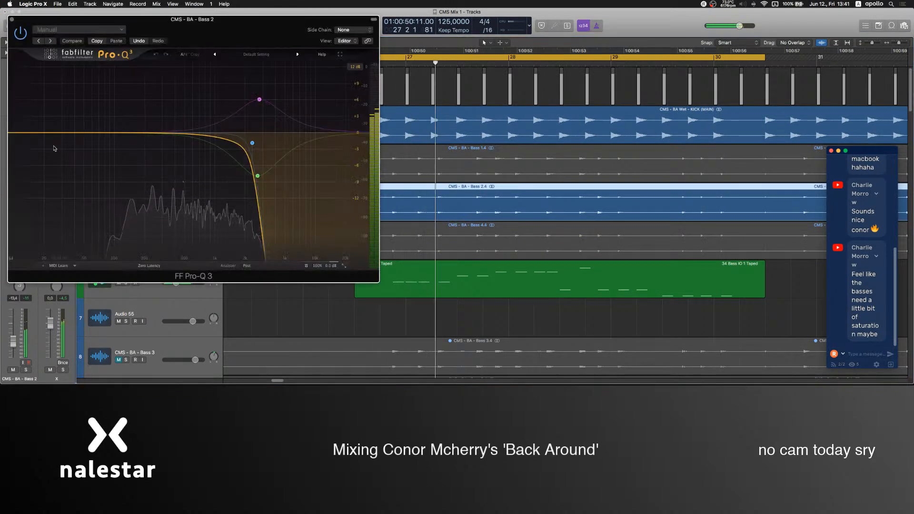
left_click_drag(42, 135, 153, 148)
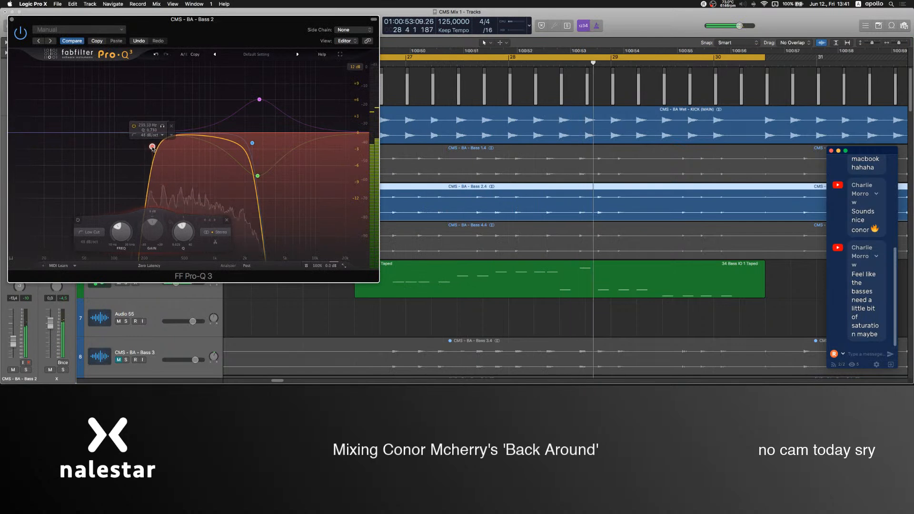
left_click(12, 19)
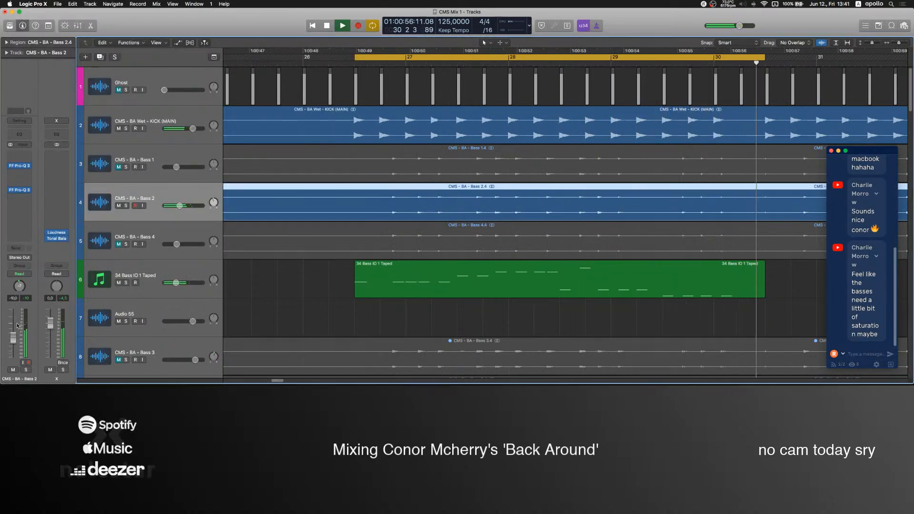
Insert FabFilter Pro-C 2 below the equalizers on Bass 2 and set its threshold to about -16 dB.
left_click(19, 196)
left_click(29, 221)
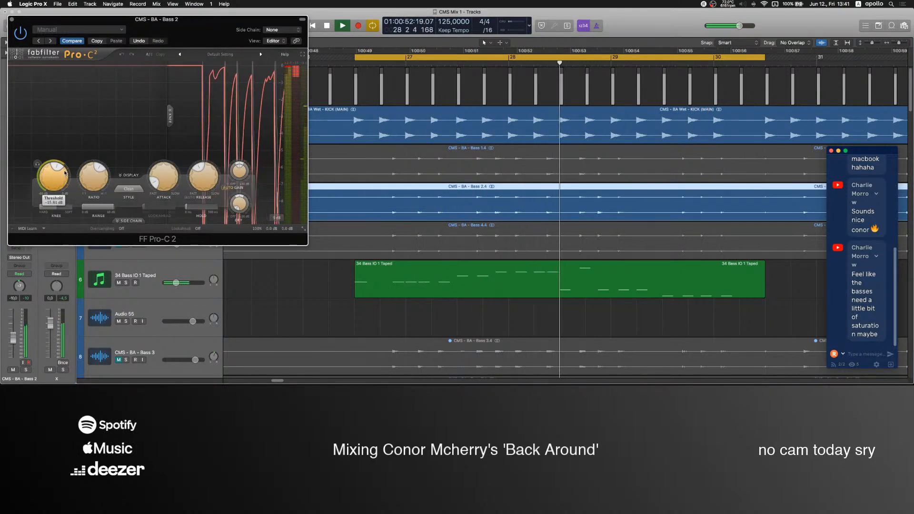
left_click(12, 19)
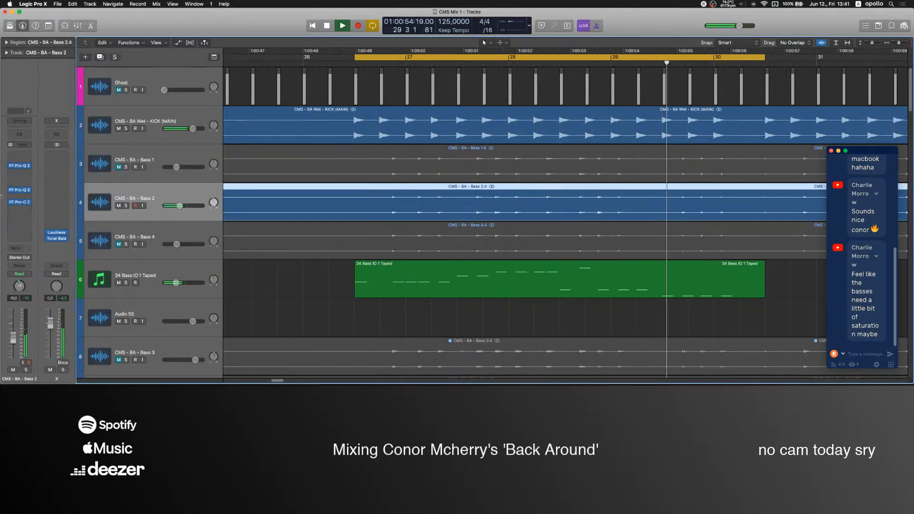
Audition Bass 1 with the other bass layers, lower its fader to -12.4 dB, and mute it again.
left_click(130, 172)
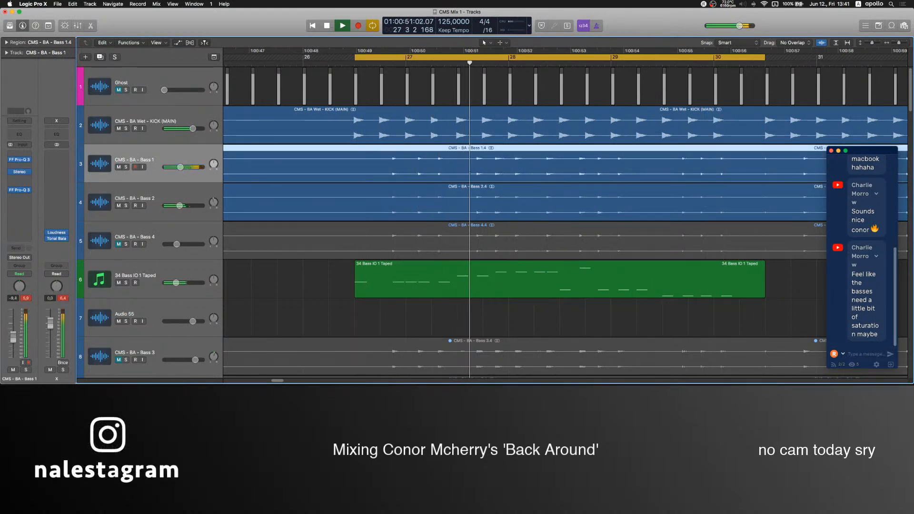
key("m")
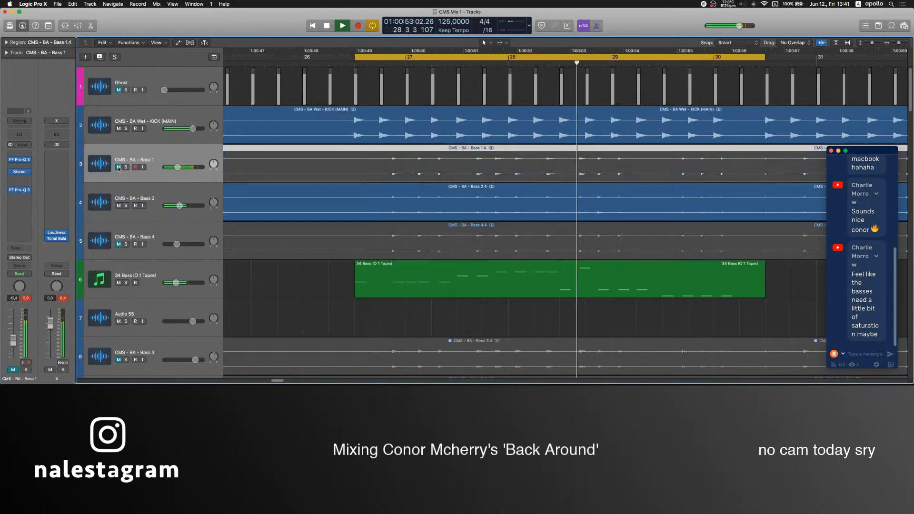
Unmute the combined LEADS track and play it against the kick, Bass 2 and the new bass layer.
left_click(311, 290)
key("super+Left")
key("super+Left")
key("super+Left")
scroll(315, 287, "right", 3)
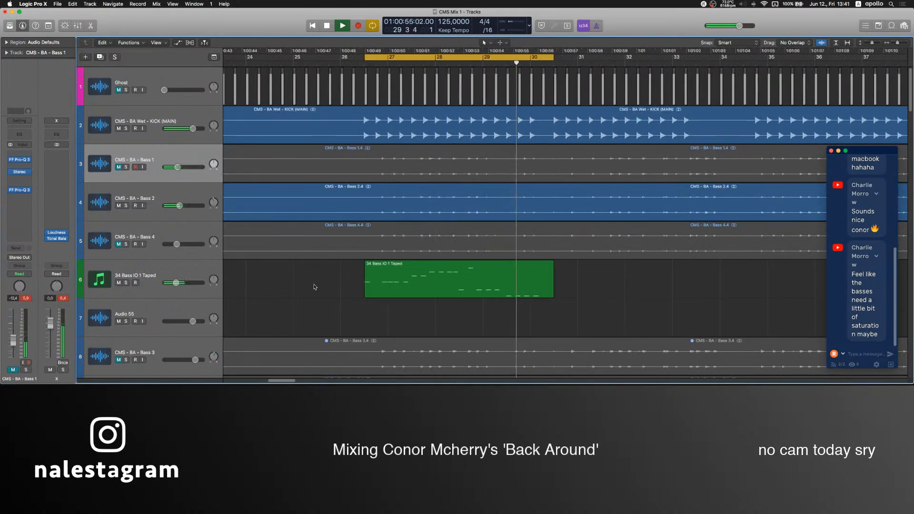
scroll(316, 287, "down", 4)
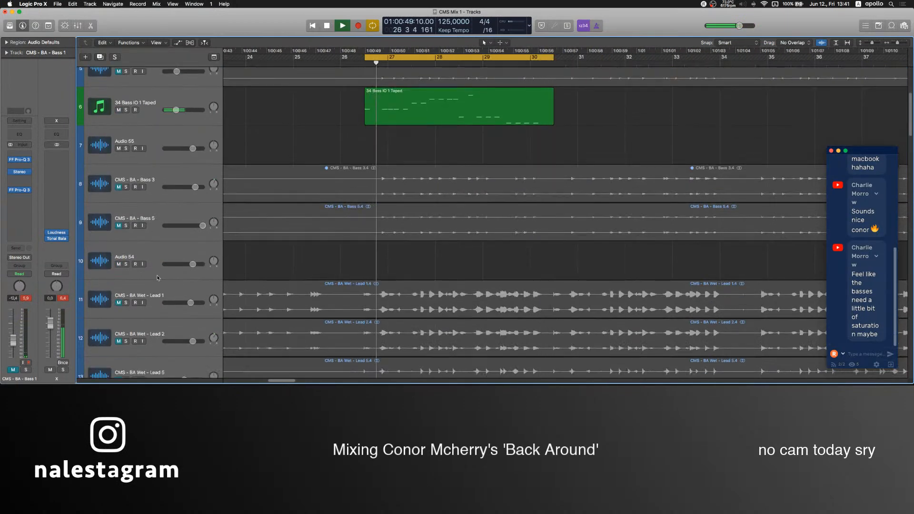
scroll(191, 285, "down", 6)
scroll(157, 279, "down", 2)
left_click(111, 220)
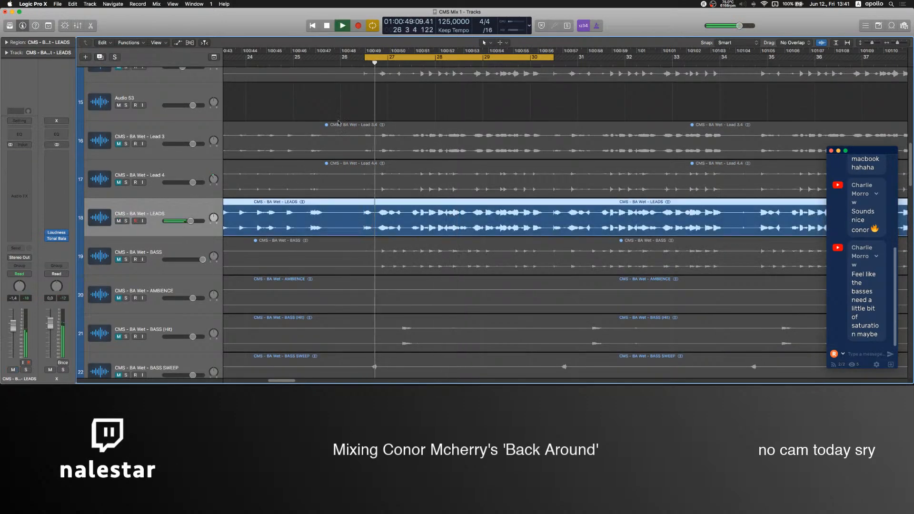
scroll(352, 123, "up", 10)
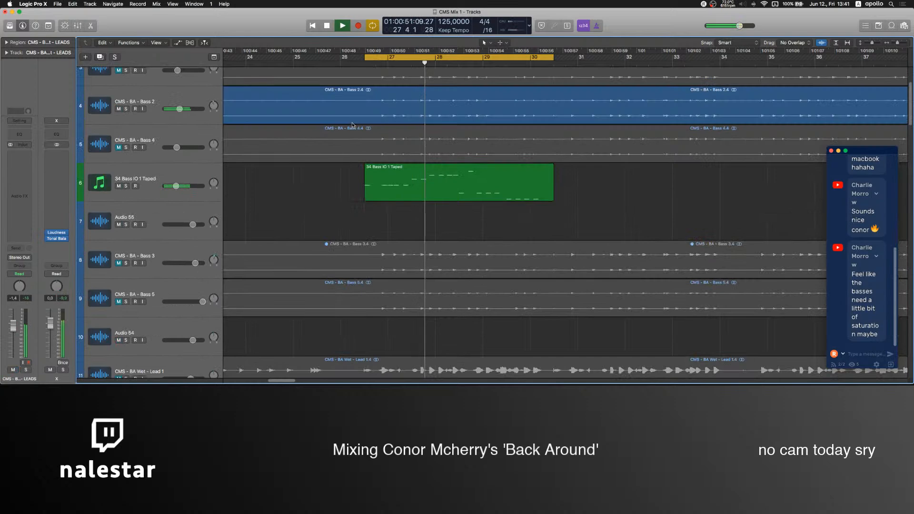
left_click(333, 213)
scroll(334, 213, "up", 4)
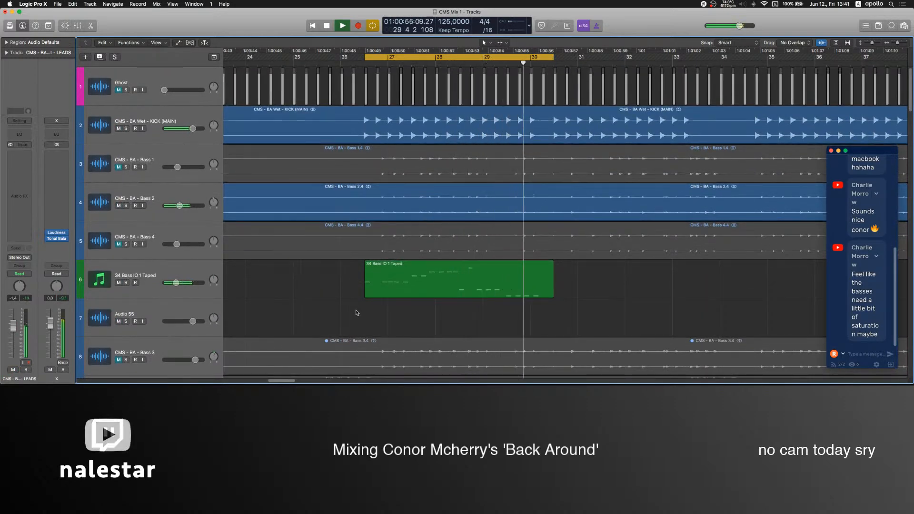
Mute the combined LEADS track and unmute the separate Lead 1, Lead 2, Lead 5 and Lead 6 tracks.
scroll(149, 246, "down", 12)
left_click(120, 241)
left_click(136, 235)
key("ctrl+m")
scroll(136, 236, "up", 4)
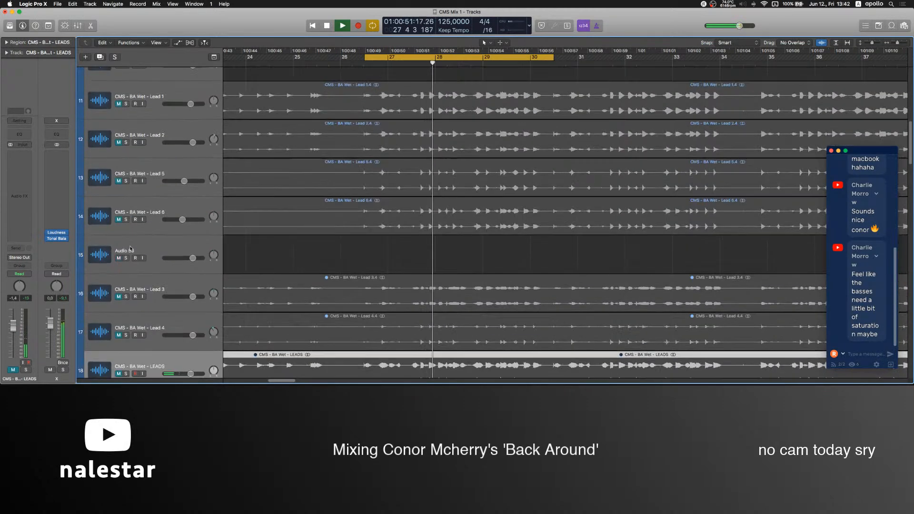
scroll(136, 236, "up", 3)
left_click_drag(119, 271, 119, 155)
left_click(379, 127)
scroll(389, 201, "up", 2)
scroll(309, 229, "down", 2)
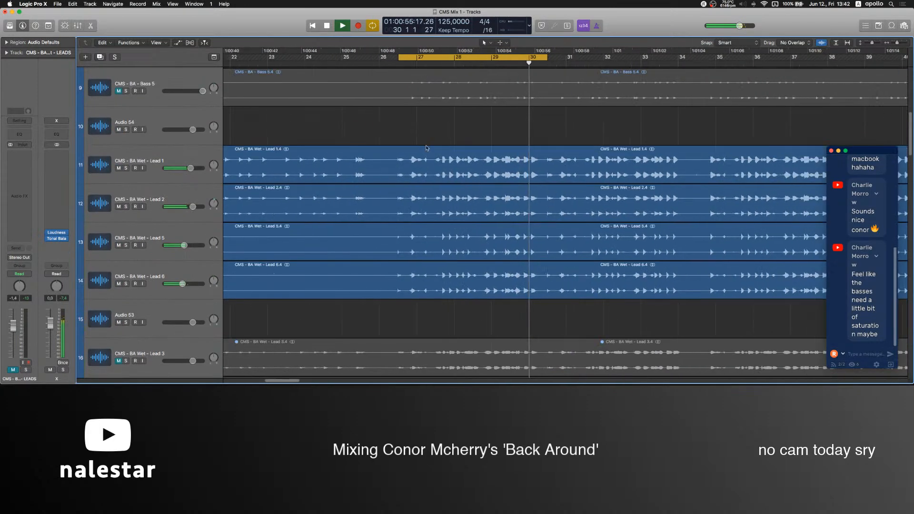
Mute the Lead 2, Lead 5 and Lead 6 tracks, and raise the Lead 1 fader to 2.3 dB.
left_click_drag(119, 207, 119, 284)
scroll(119, 267, "up", 2)
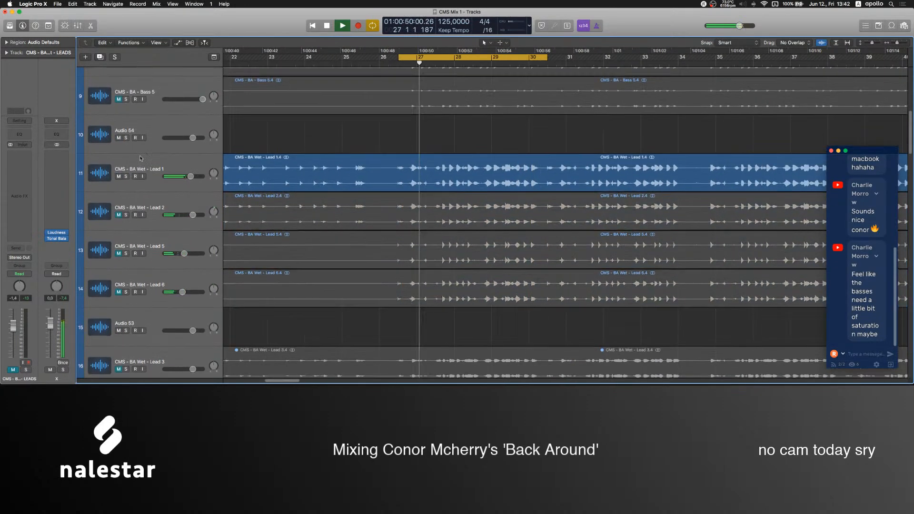
left_click(102, 216)
left_click_drag(15, 353, 15, 345)
Adjust the width in the Stereo plug-in on Lead 1 during playback, and stop the transport.
left_click(19, 223)
mouse_move(71, 99)
left_mouse_down()
mouse_move(71, 87)
mouse_move(72, 98)
left_mouse_up()
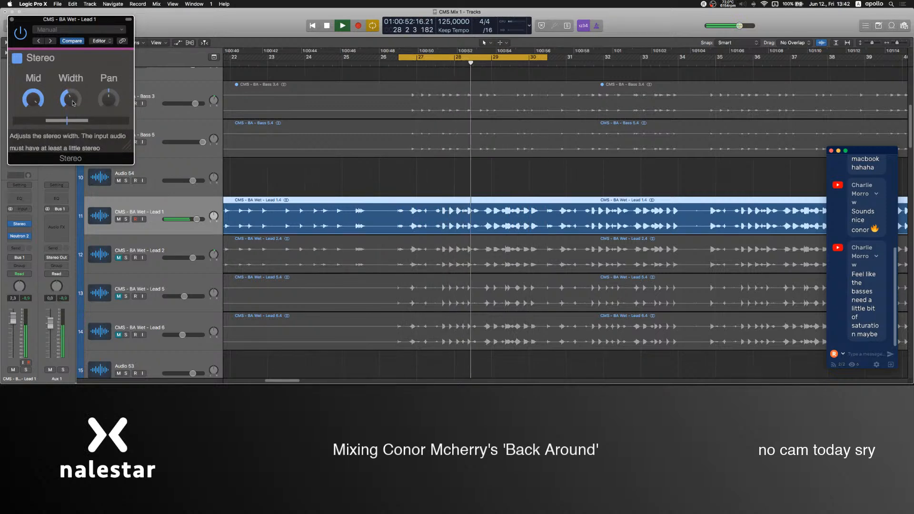
left_click(12, 19)
key("space")
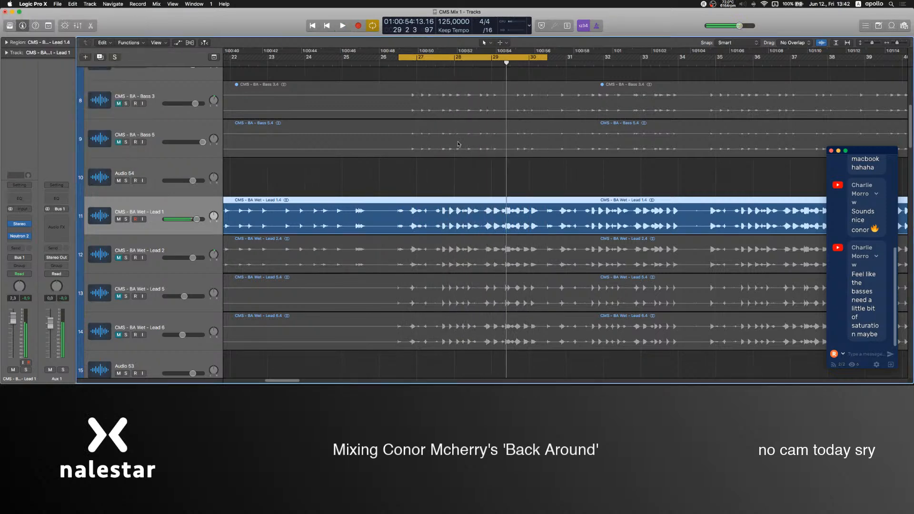
Check the microphone channel in the OBS mixer, and review the Stereo plug-in settings on Lead 1 in Logic Pro.
left_click(535, 361)
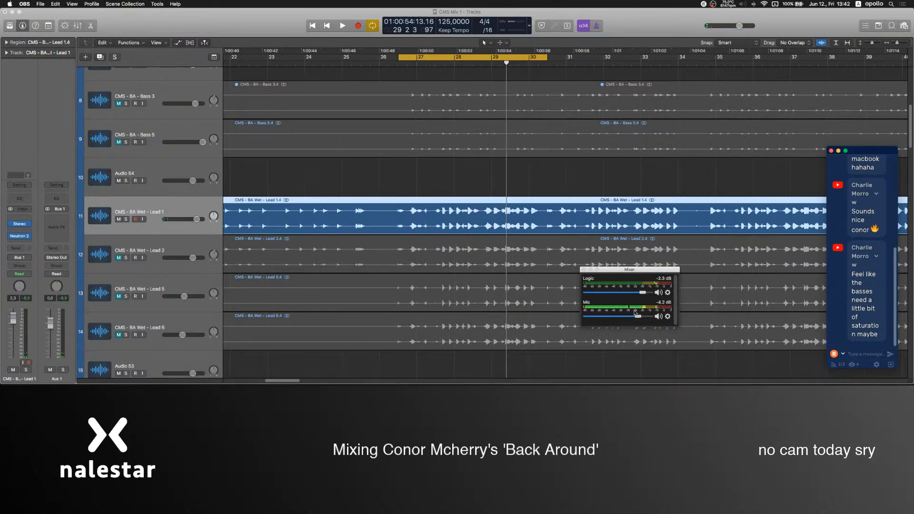
left_click(130, 210)
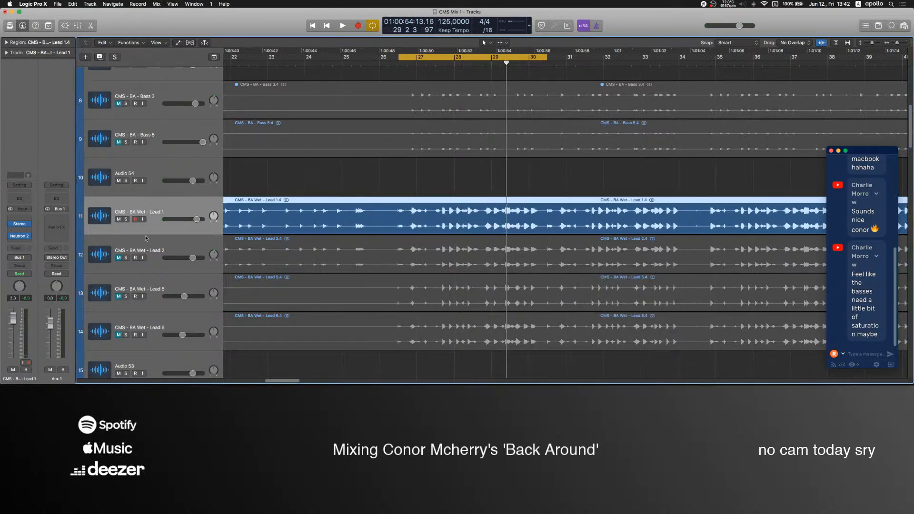
left_click(157, 252)
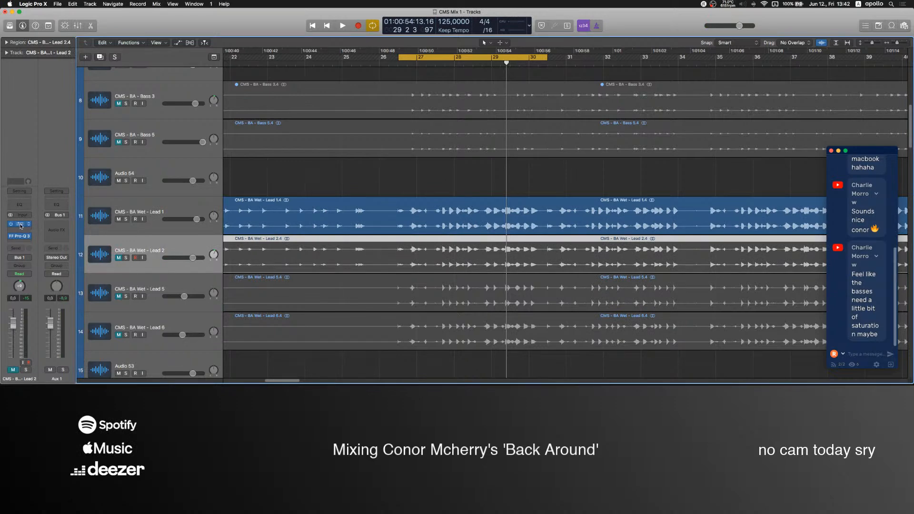
scroll(388, 178, "up", 5)
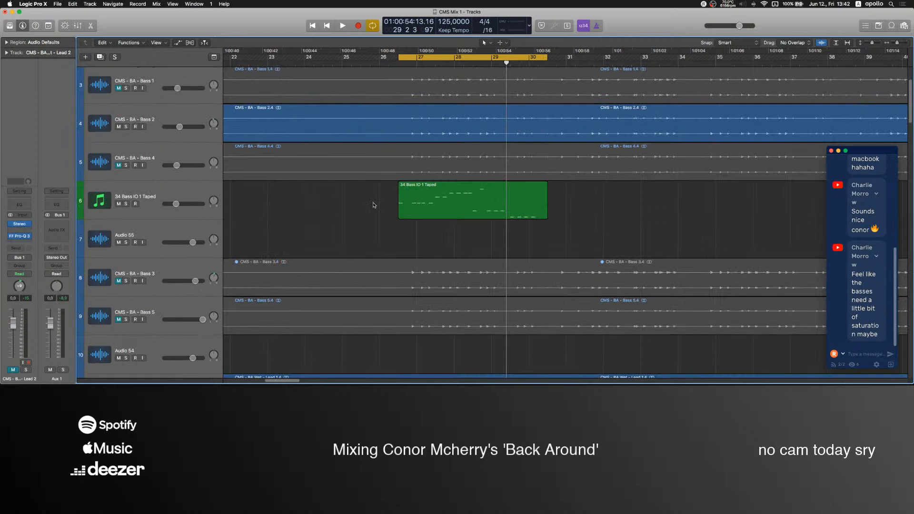
scroll(373, 206, "down", 5)
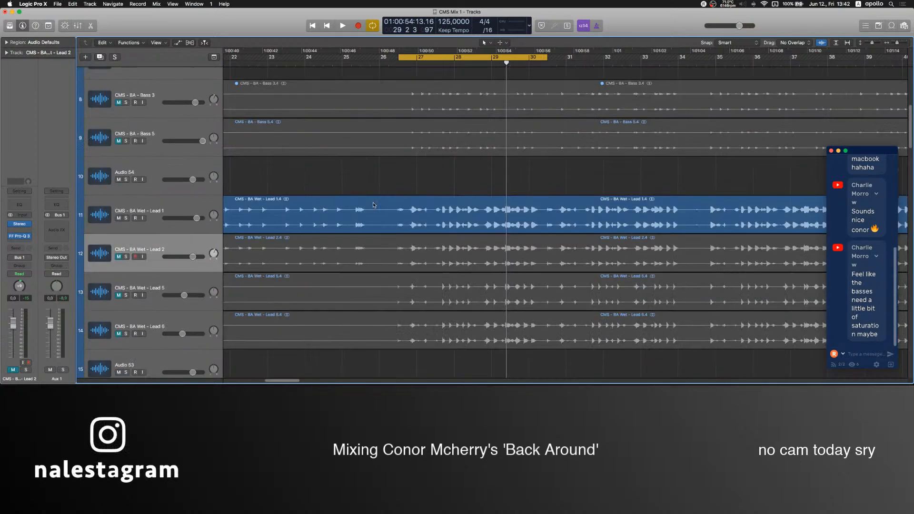
scroll(394, 173, "up", 1)
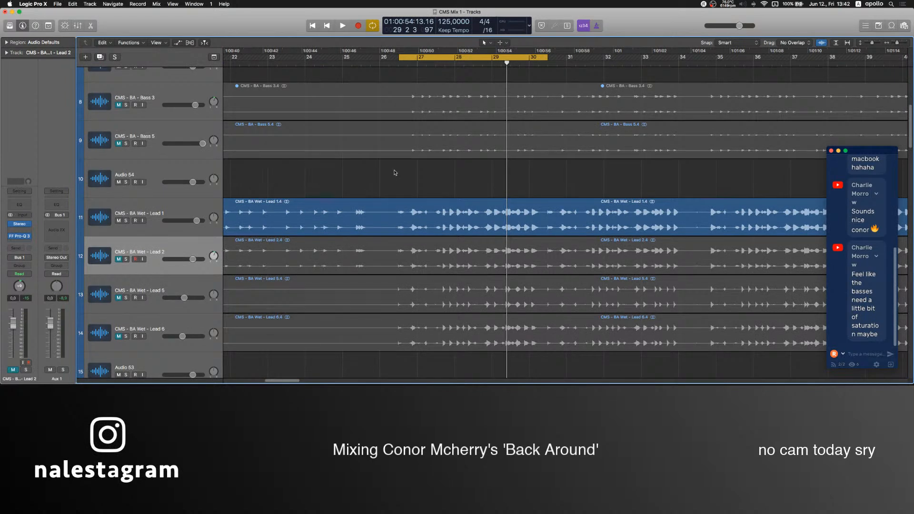
left_click(131, 233)
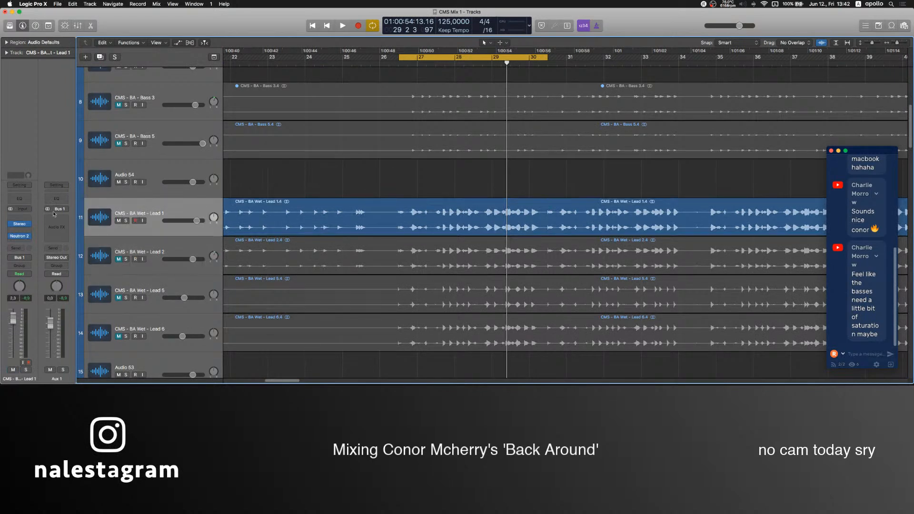
left_click(20, 225)
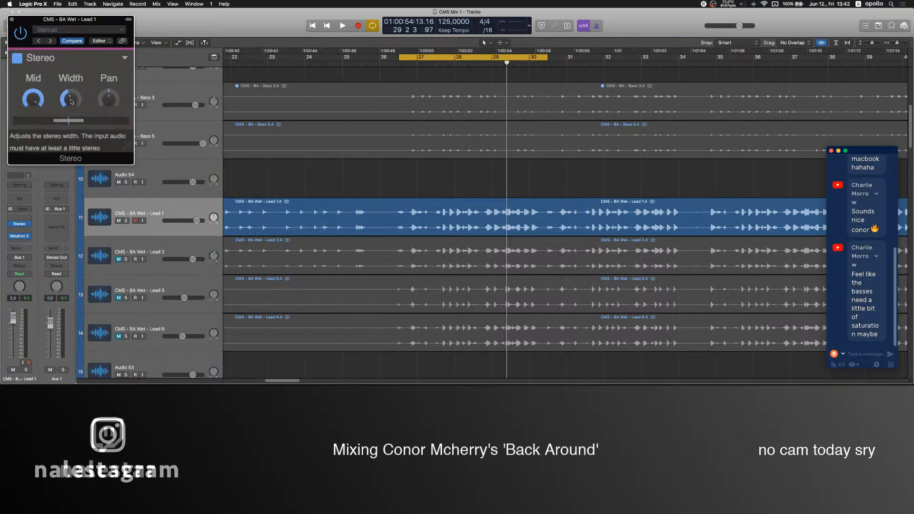
left_click(12, 20)
scroll(414, 223, "up", 10)
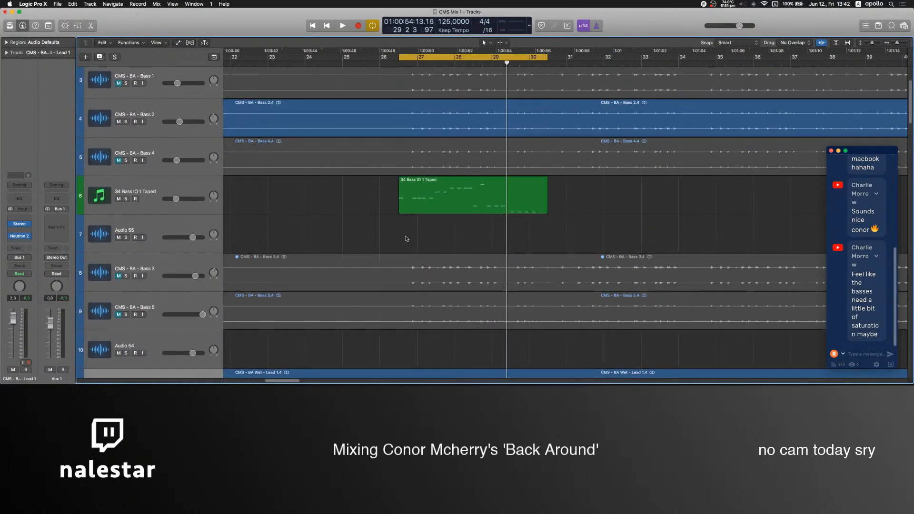
scroll(406, 236, "up", 5)
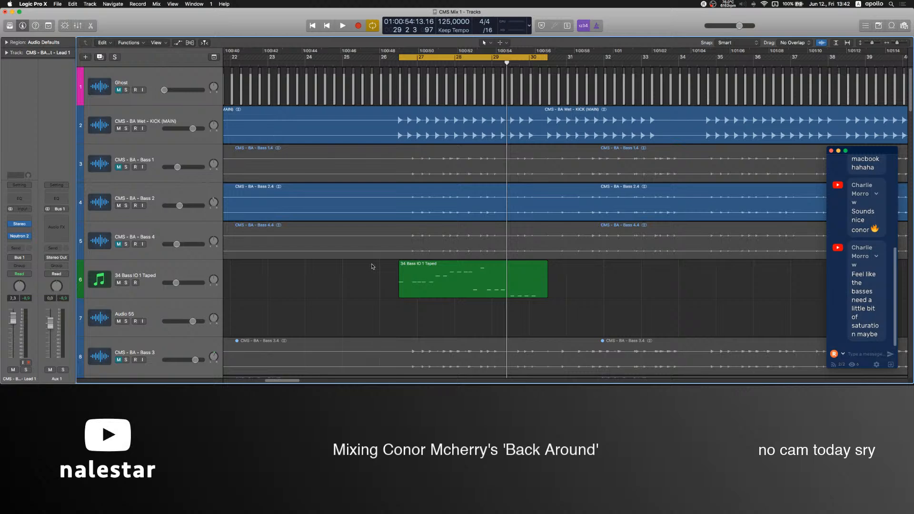
scroll(373, 266, "down", 12)
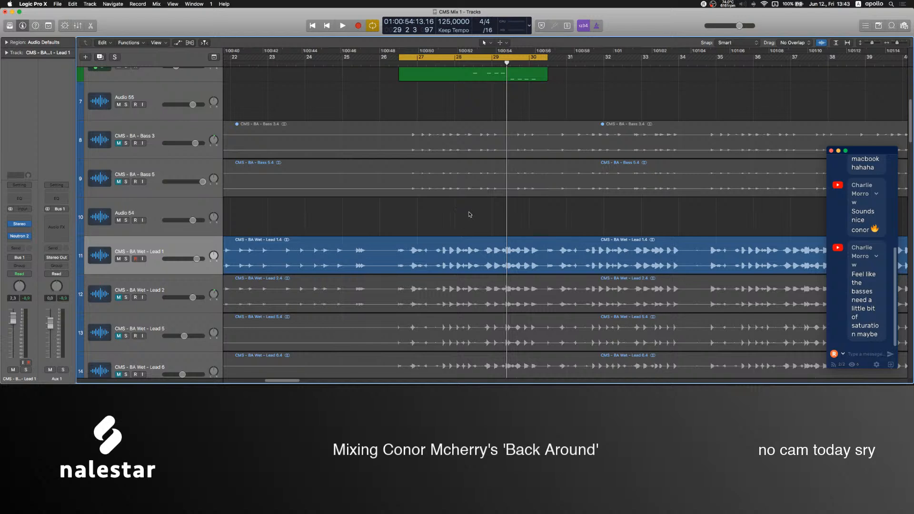
left_click(174, 247)
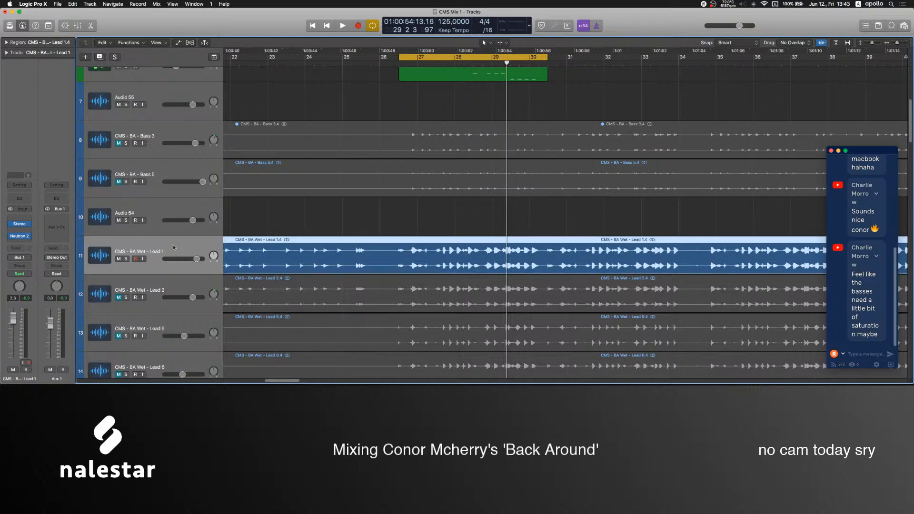
left_click(383, 213)
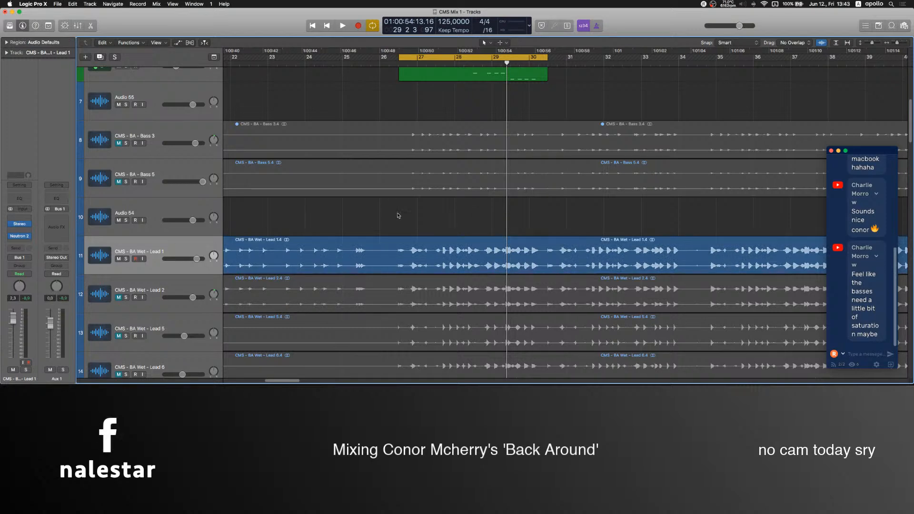
mouse_move(449, 381)
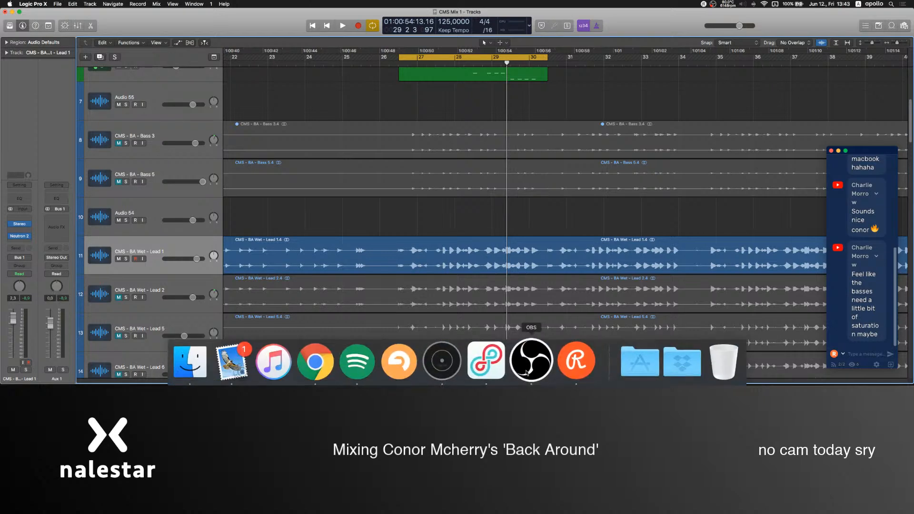
Inspect Lead 1's Stereo plug-in and the OBS microphone channel, and resume looped playback in Logic Pro.
left_click(22, 224)
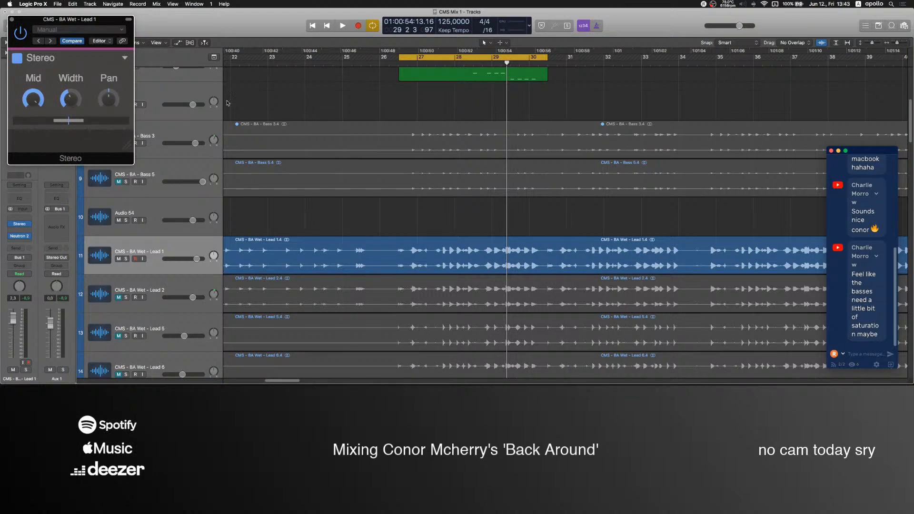
left_click(528, 368)
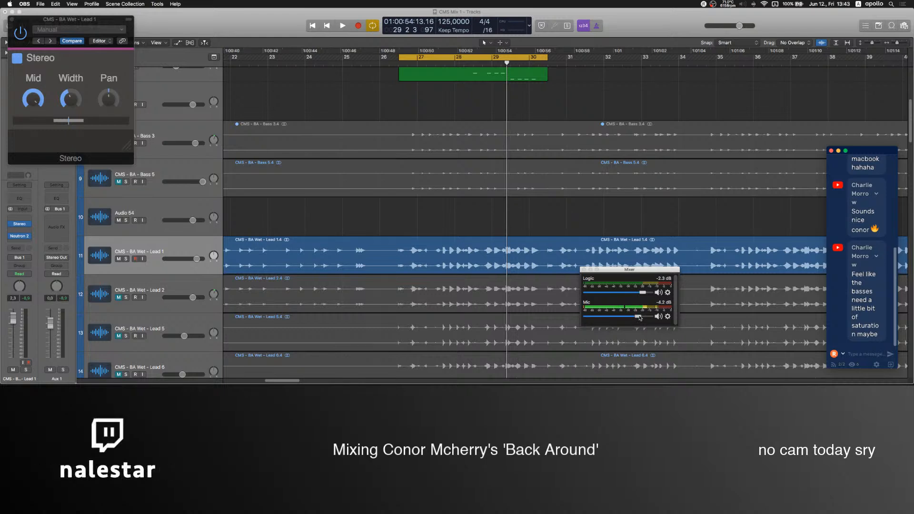
left_click(419, 189)
key("space")
scroll(279, 223, "up", 5)
scroll(279, 223, "up", 1)
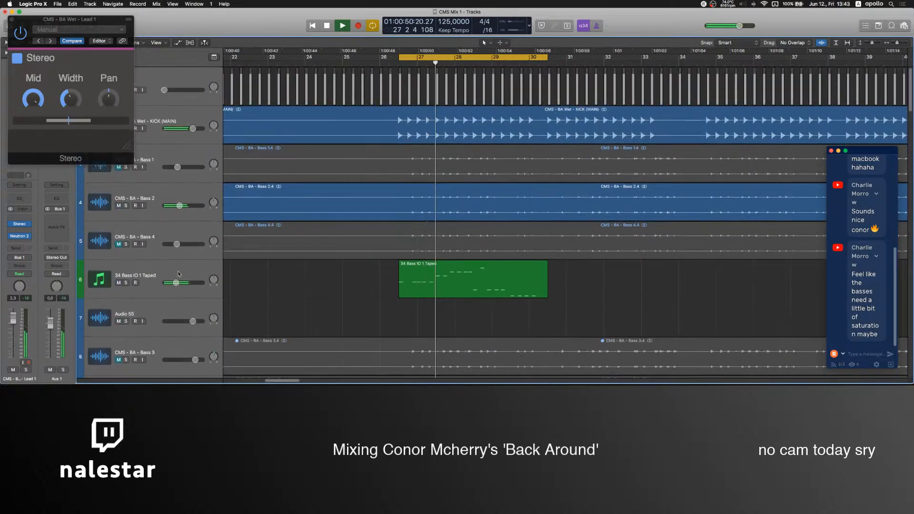
left_click(9, 18)
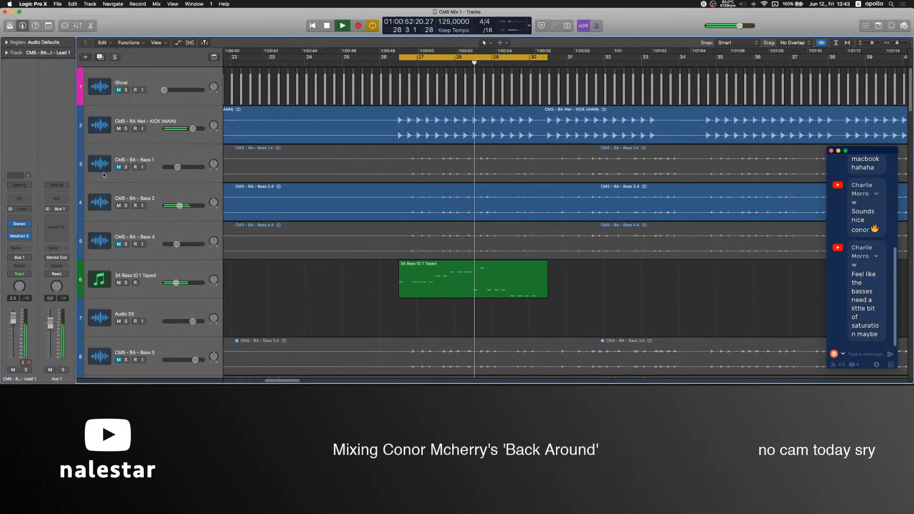
Mute Bass 2 and set the fader of the 34 Bass IO 1 Taped track to -11.2 dB.
scroll(272, 283, "down", 5)
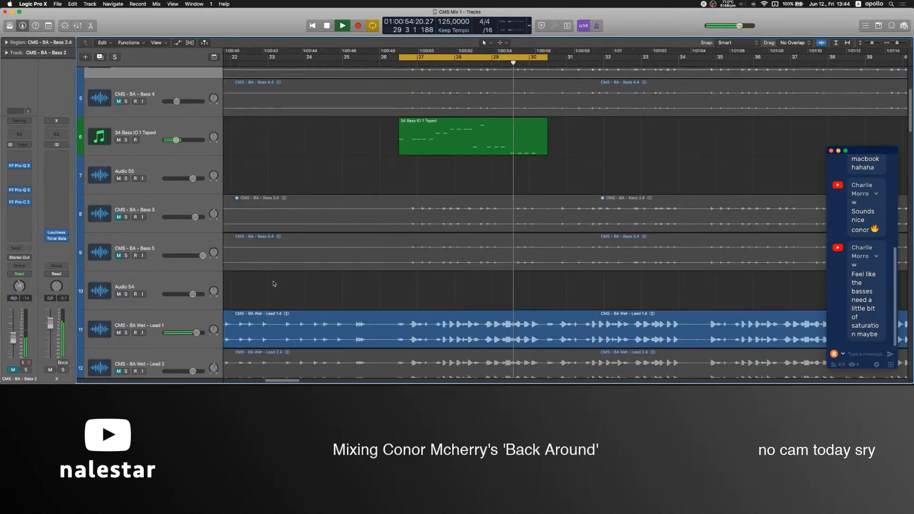
left_click(121, 152)
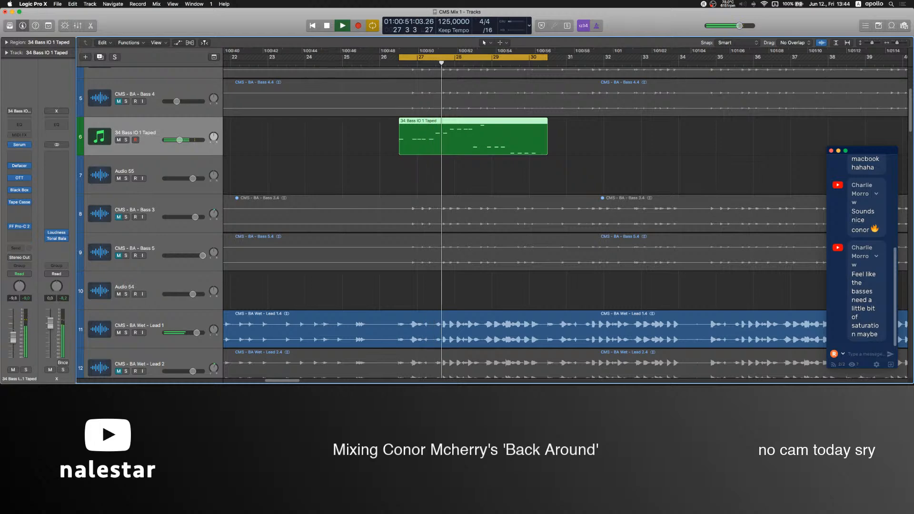
scroll(280, 313, "down", 5)
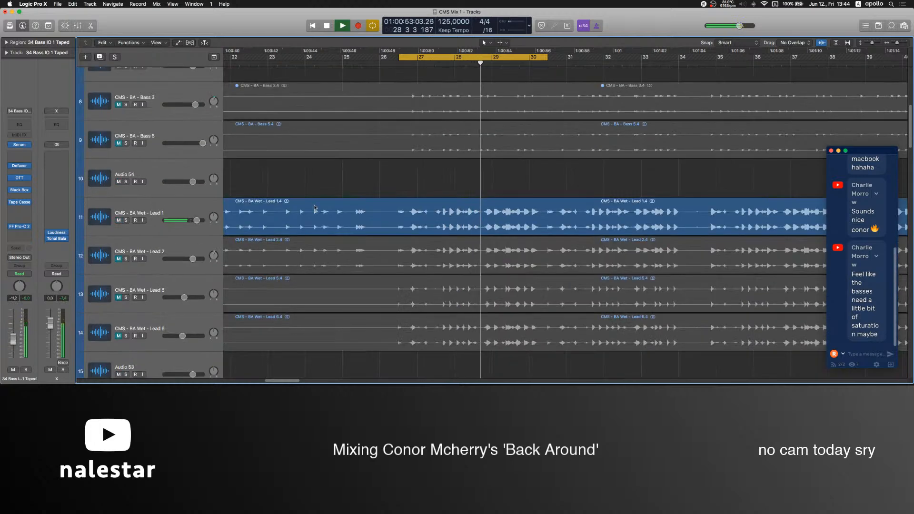
scroll(314, 208, "up", 2)
left_click(343, 211)
scroll(342, 210, "up", 4)
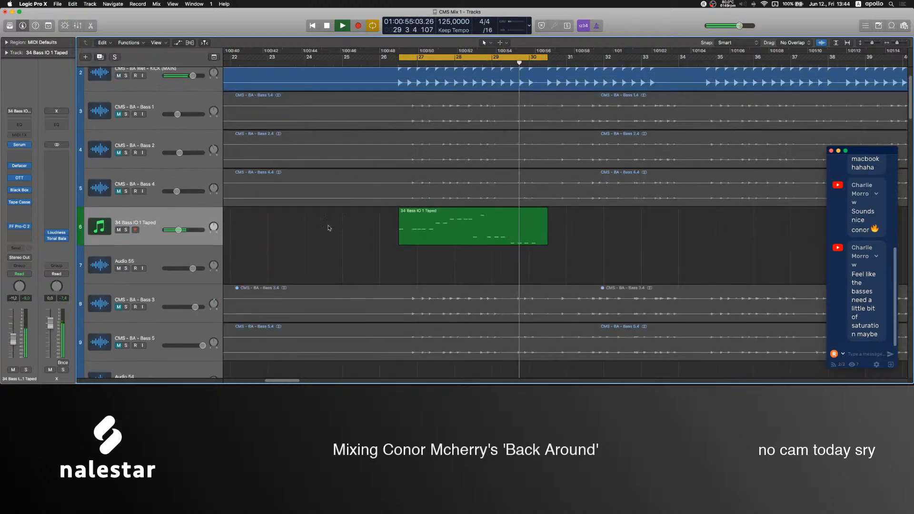
Mute Lead 1, unmute Lead 2, and raise the Lead 2 fader to 5.2 dB.
scroll(302, 257, "down", 3)
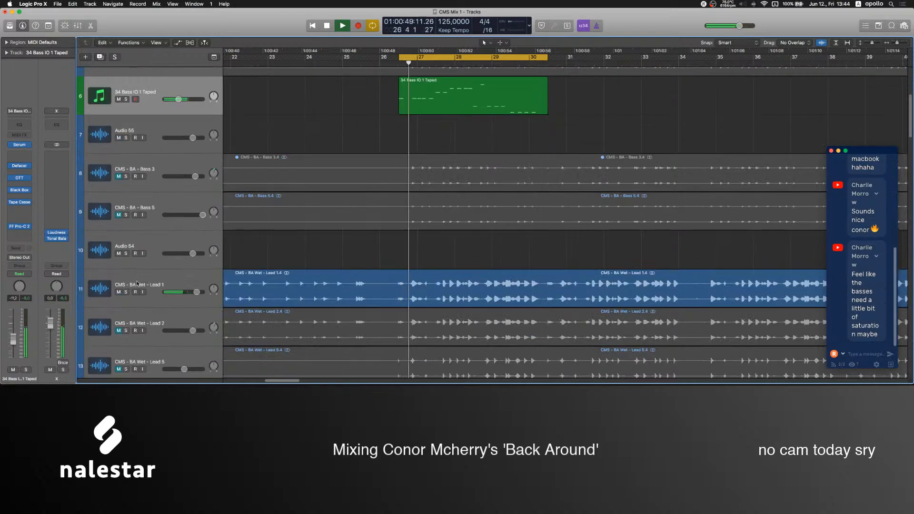
left_click(107, 299)
left_click(114, 340)
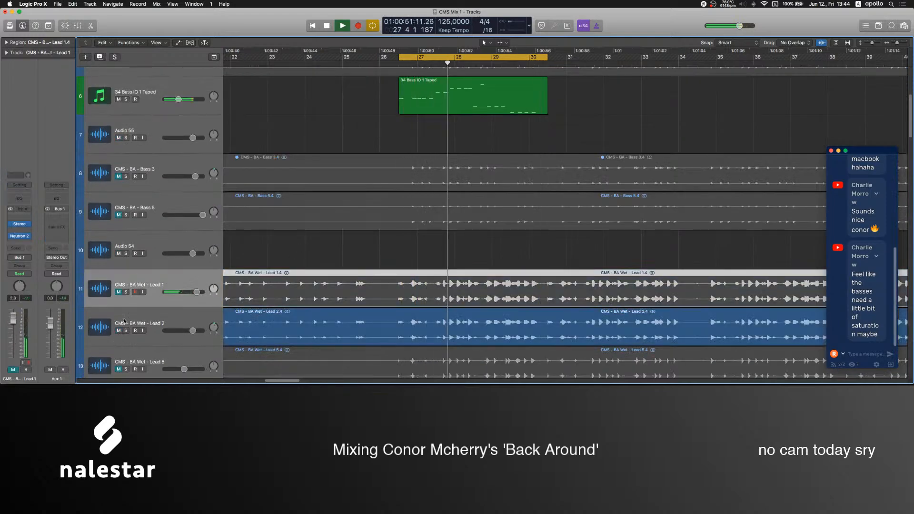
Cut Lead 2 by about 6 dB around 9.7 kHz with a narrowed bell band in its FabFilter Pro-Q 3.
left_click(20, 237)
left_click_drag(213, 134, 314, 165)
scroll(314, 165, "down", 3)
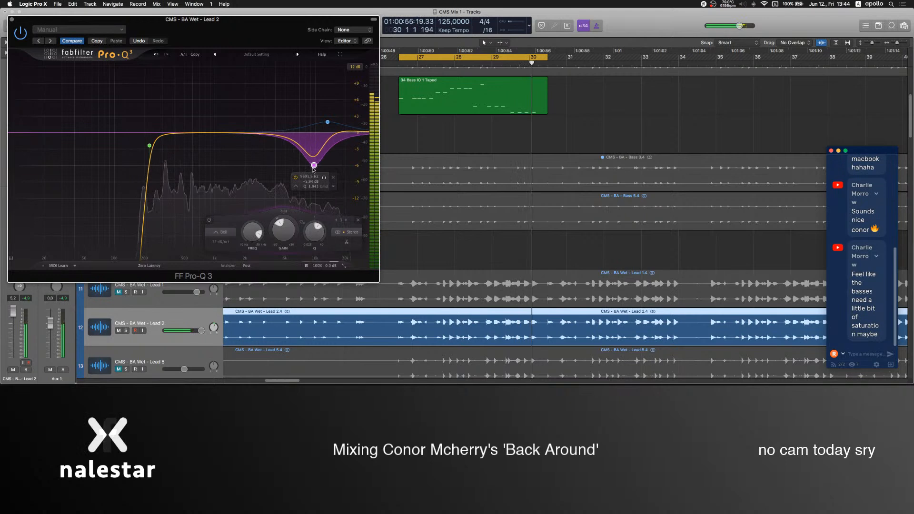
left_click(13, 20)
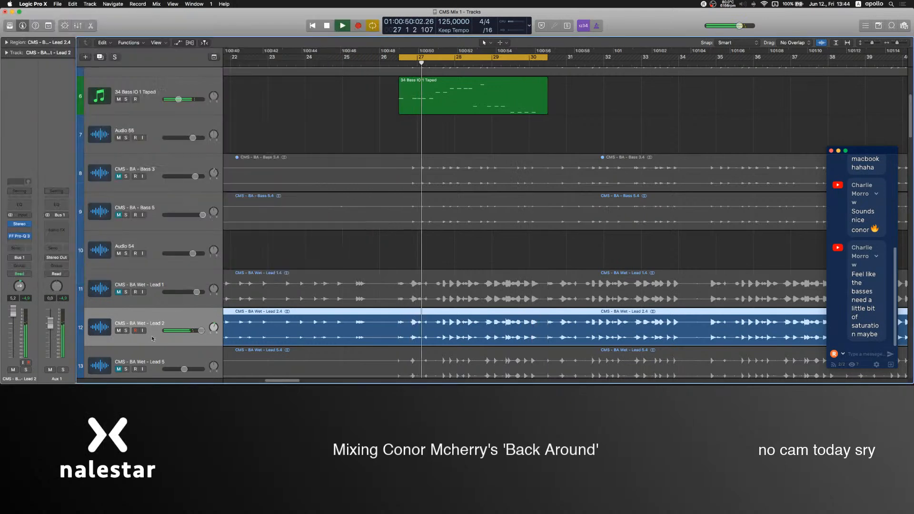
Solo Lead 2, insert Neutron 2 Transient Shaper after its equalizer, and set the attack to -1.5 dB.
left_click(125, 331)
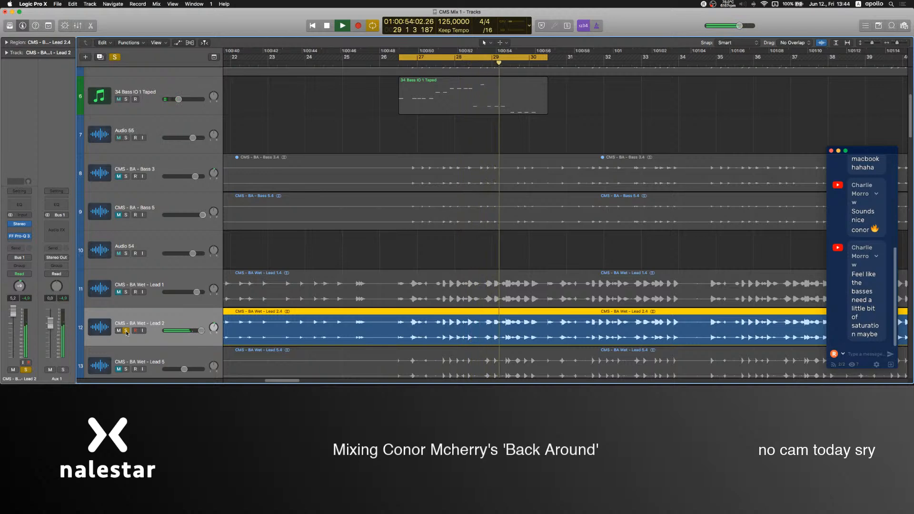
left_click(25, 243)
left_click(53, 268)
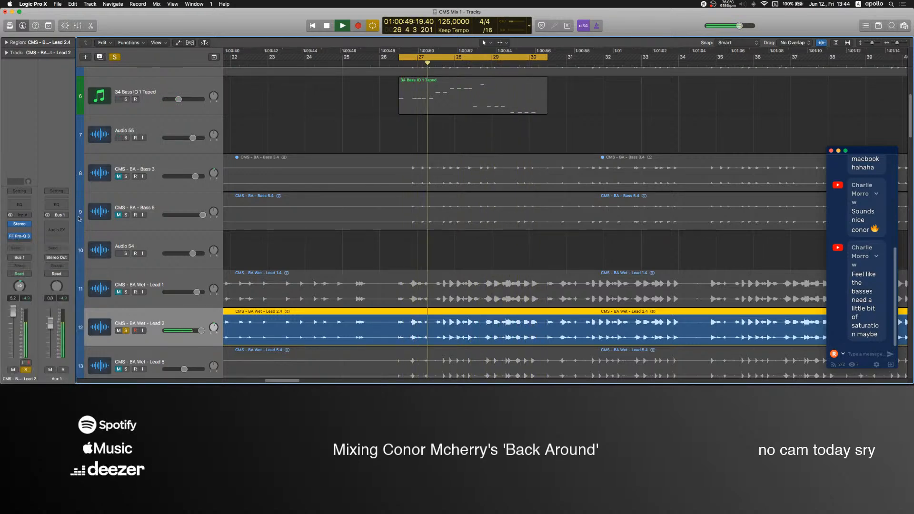
left_click(115, 72)
mouse_move(19, 205)
left_mouse_down()
mouse_move(20, 256)
mouse_move(19, 177)
mouse_move(20, 213)
left_mouse_up()
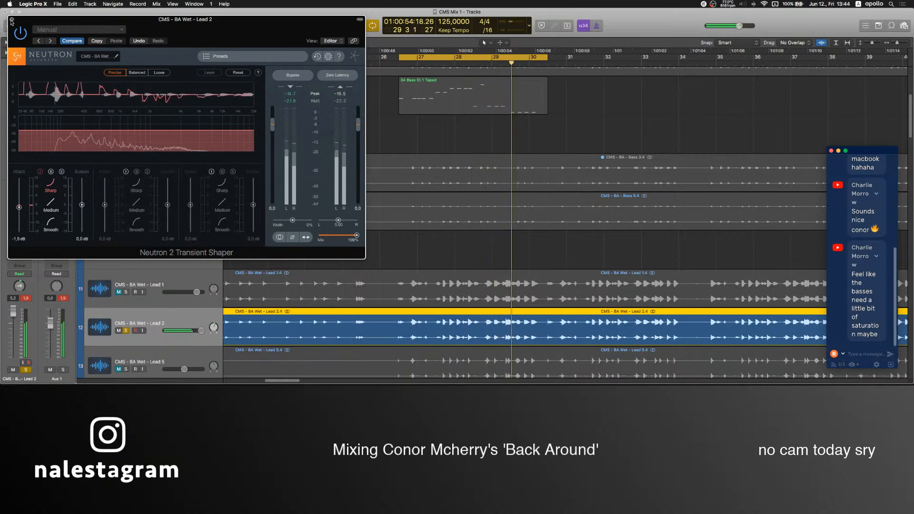
key("super+w")
Unmute and solo Lead 5 alongside Lead 2, and raise the Lead 5 fader to about -1.3 dB.
scroll(127, 321, "down", 3)
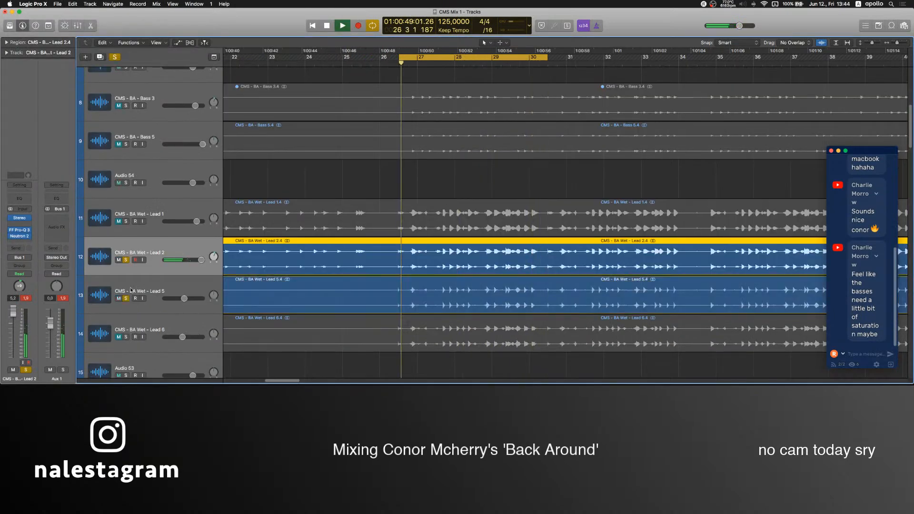
left_click(132, 288)
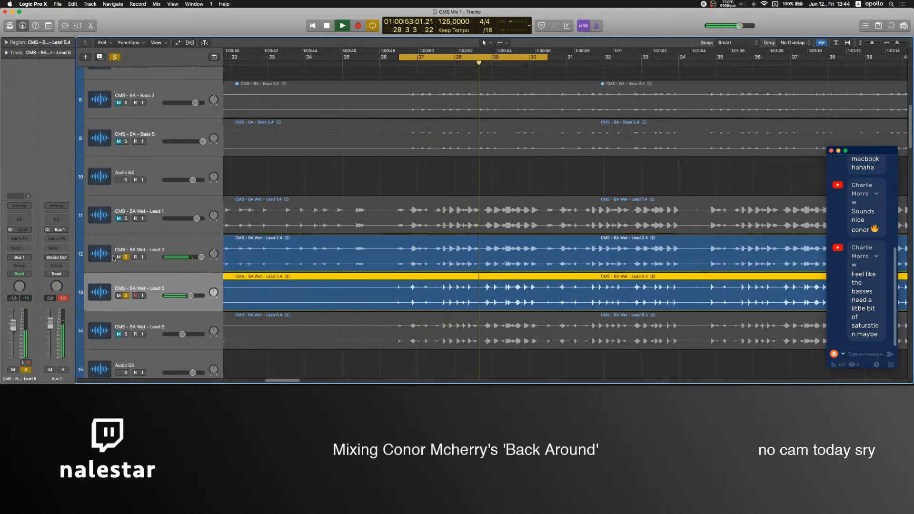
Set the attack to -6.0 dB in the Neutron 2 Transient Shaper on Lead 2.
key("Up")
left_click(21, 238)
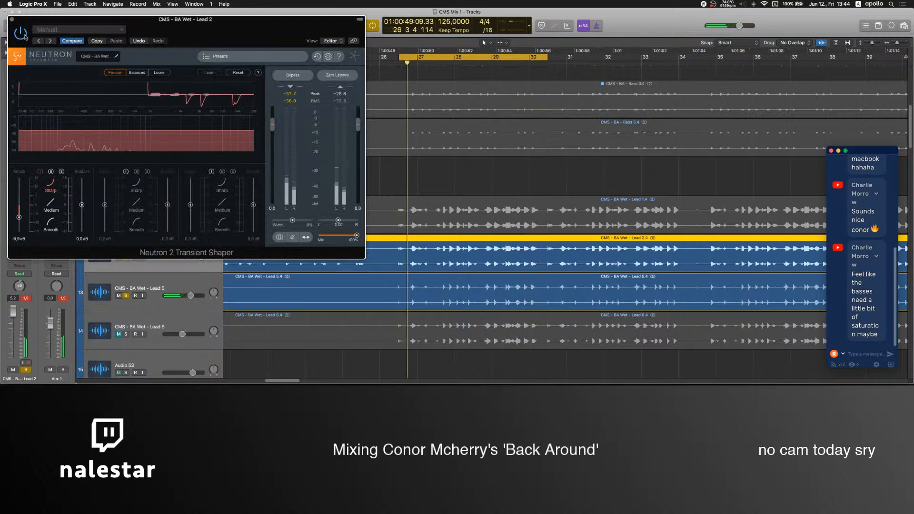
left_click(12, 19)
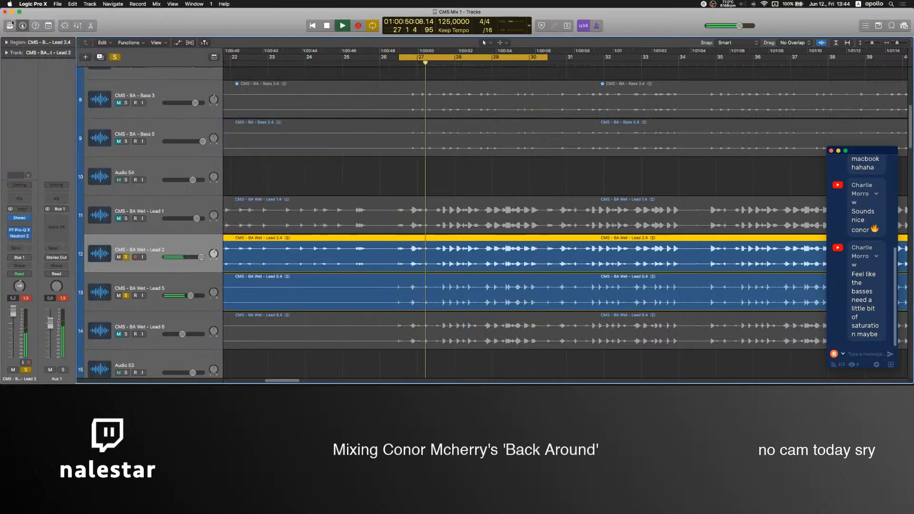
Unmute and solo Lead 6 and Lead 1 alongside the other leads, and set the Lead 1 fader to 0.1 dB.
left_click(119, 335)
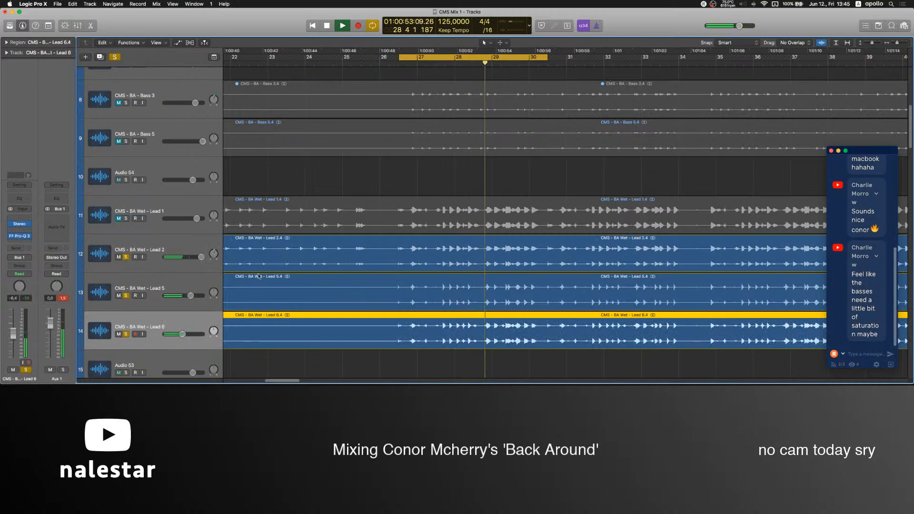
scroll(132, 283, "up", 3)
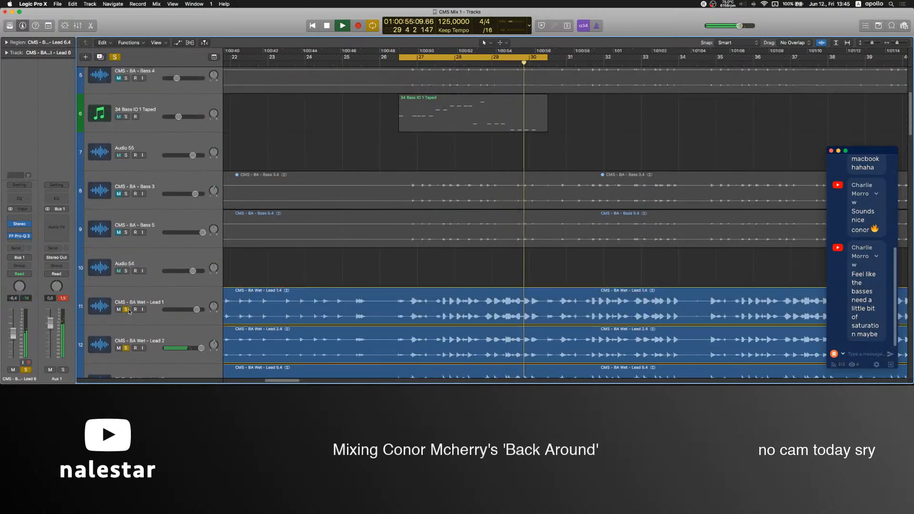
left_click(120, 315)
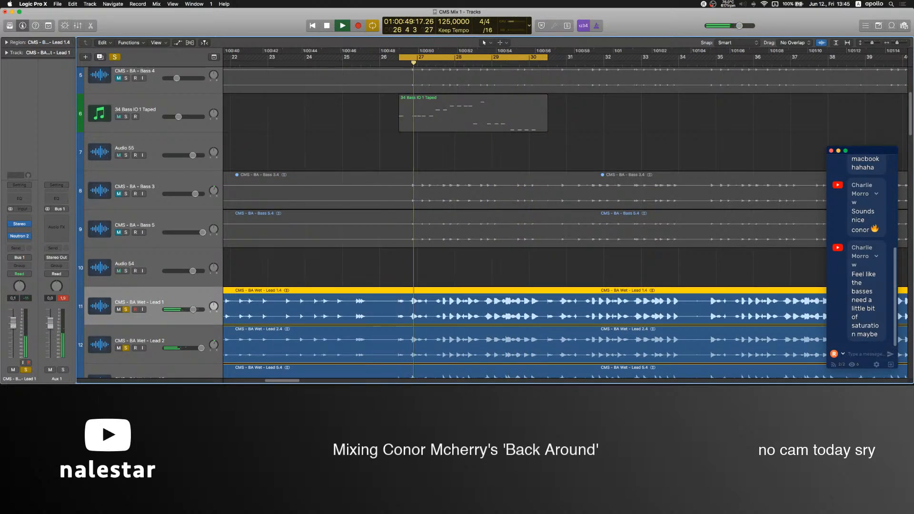
scroll(370, 270, "down", 2)
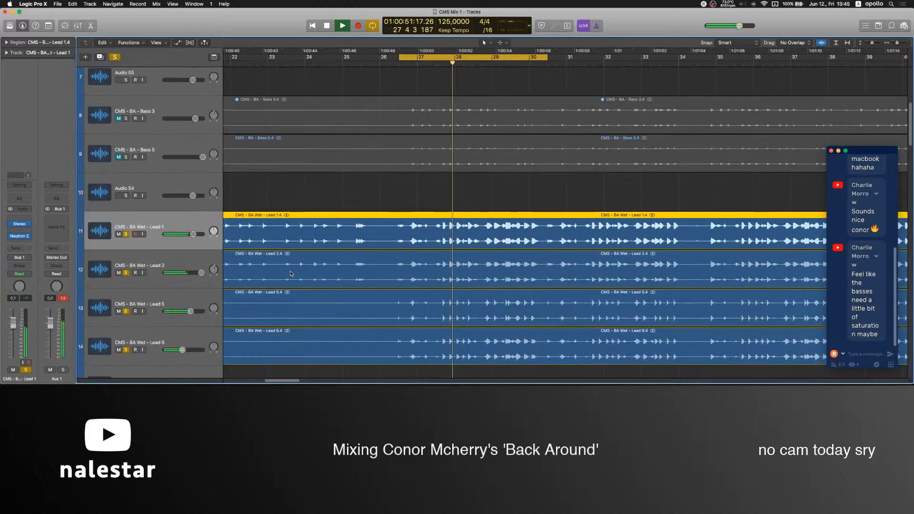
Solo Bass 1, Bass 2 and Bass 4 together and individually to compare how the bass layers sound.
scroll(164, 335, "up", 6)
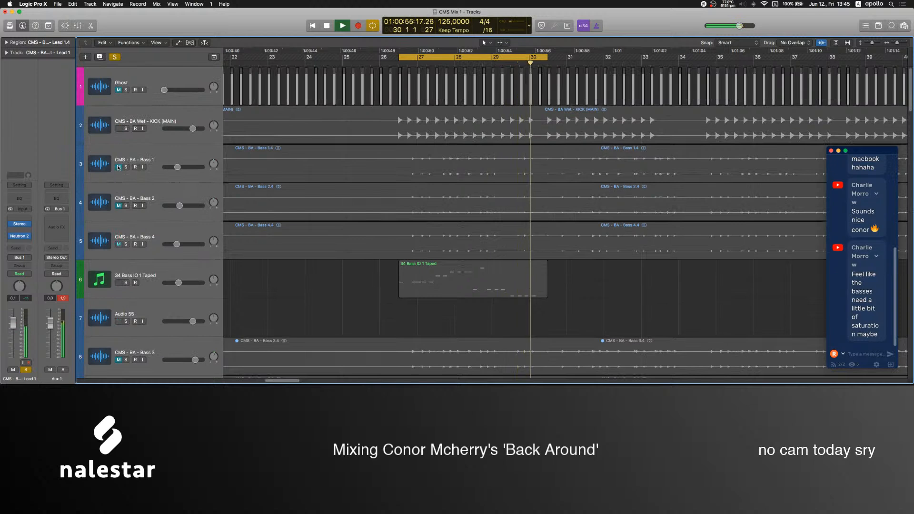
left_click_drag(126, 167, 127, 245)
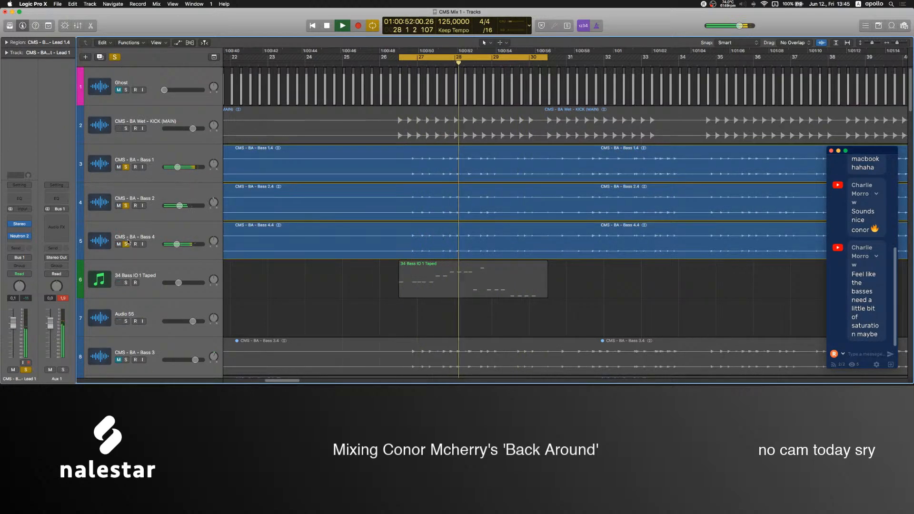
left_click(126, 244)
left_click(127, 206)
left_click(127, 206)
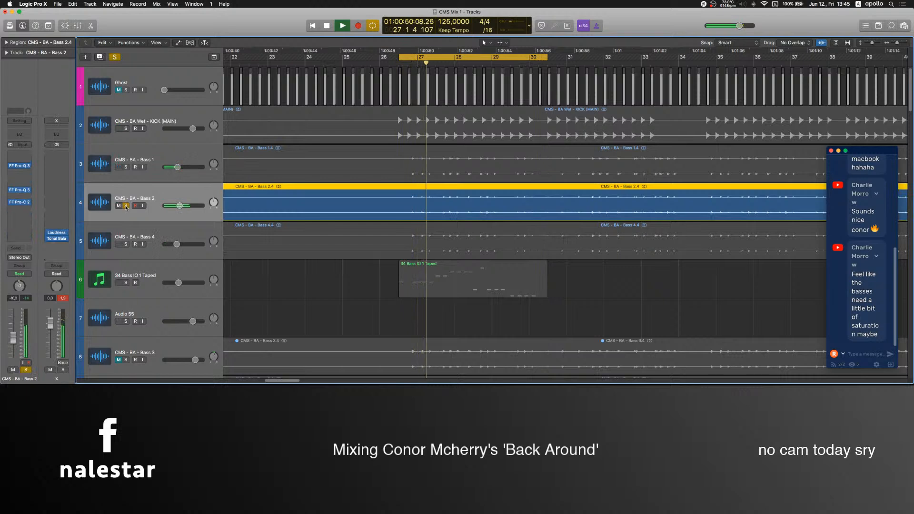
left_click(127, 244)
left_click(126, 244)
Solo 34 Bass IO 1 Taped and set its Serum Envelope 1 to 668 ms decay, -16.3 dB sustain and about 174 ms release.
left_click(126, 283)
left_click(127, 288)
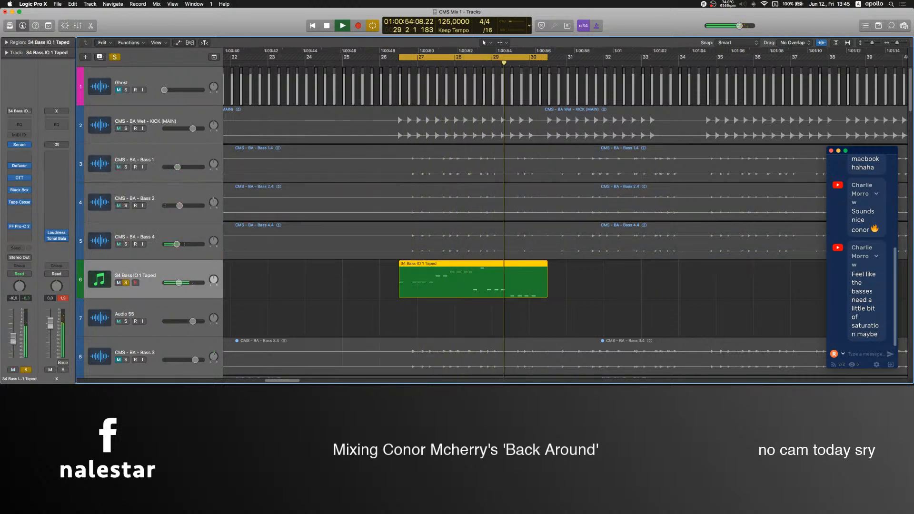
left_click(19, 145)
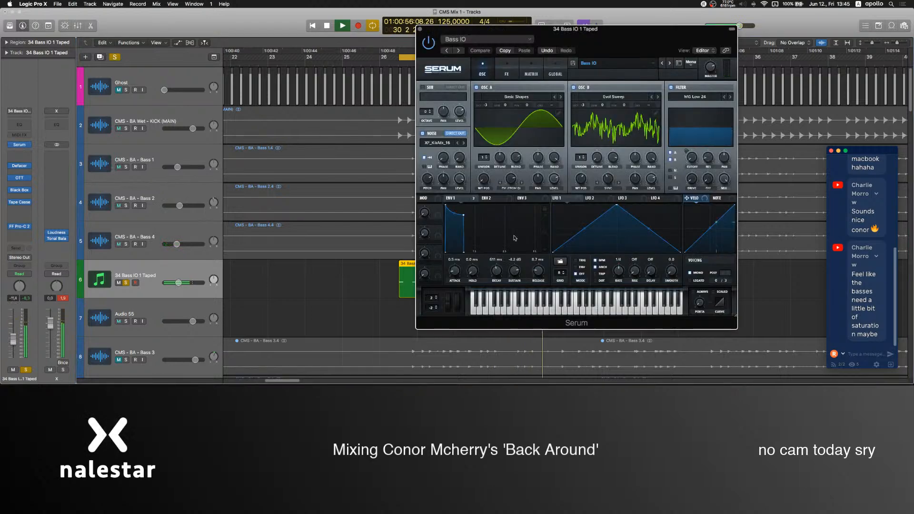
left_click_drag(539, 272, 540, 266)
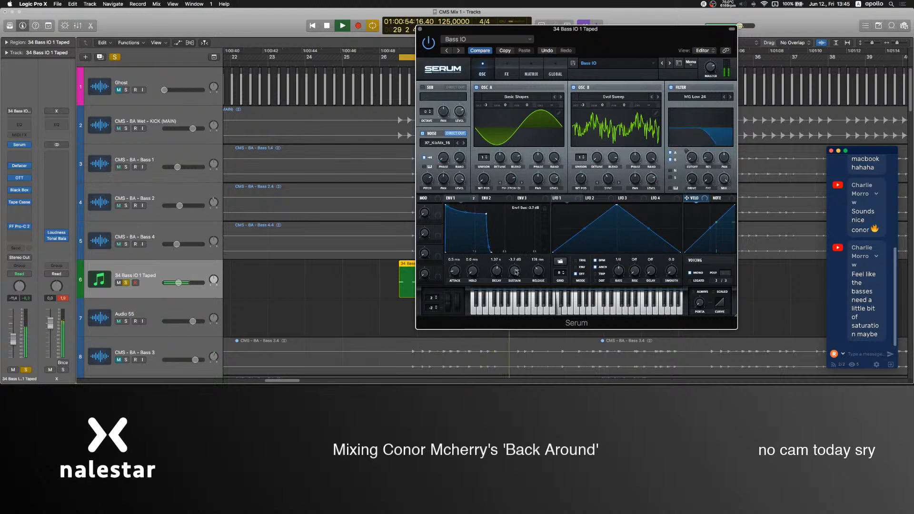
left_click_drag(515, 278, 515, 288)
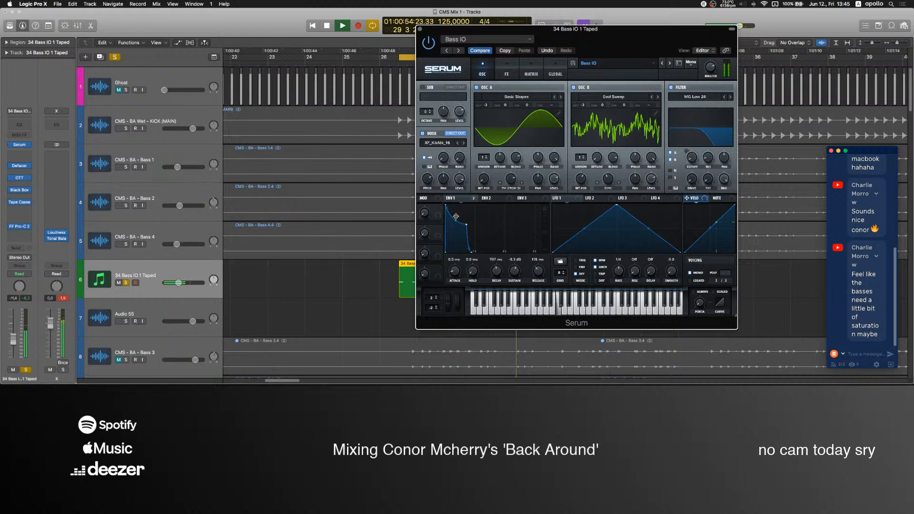
left_click_drag(514, 279, 517, 251)
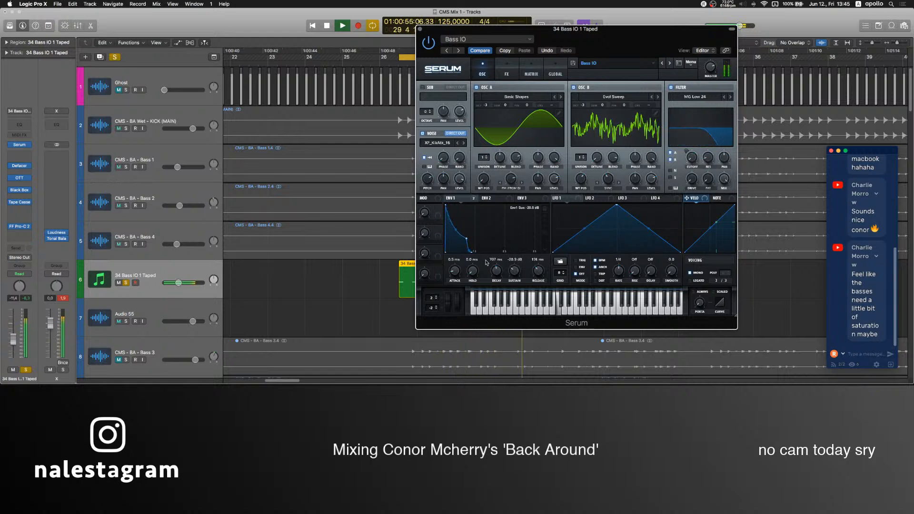
left_click_drag(502, 274, 519, 265)
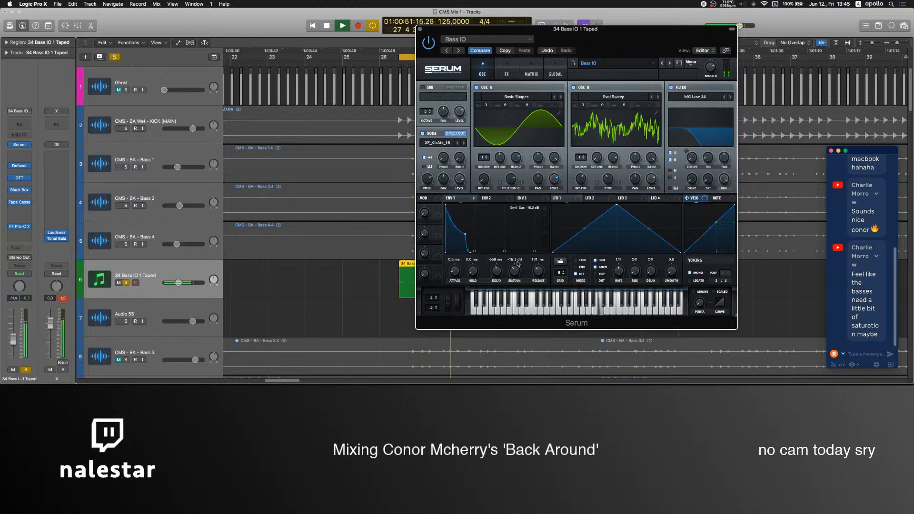
left_click(421, 29)
left_click(343, 301)
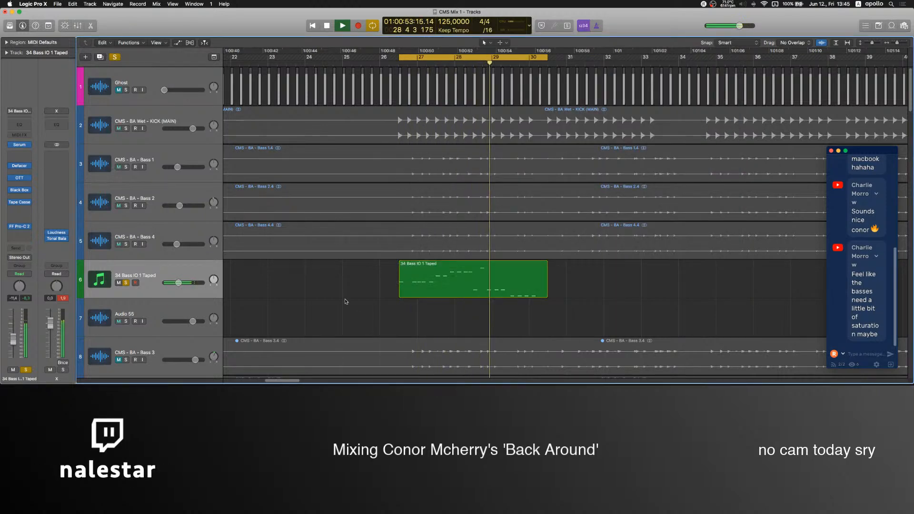
Insert FabFilter Pro-Q 3 before Pro-C 2 on 34 Bass IO 1 Taped, boosting about 4.3 dB around 2.3 kHz with smaller boosts at higher frequencies.
left_click(20, 214)
left_click(30, 240)
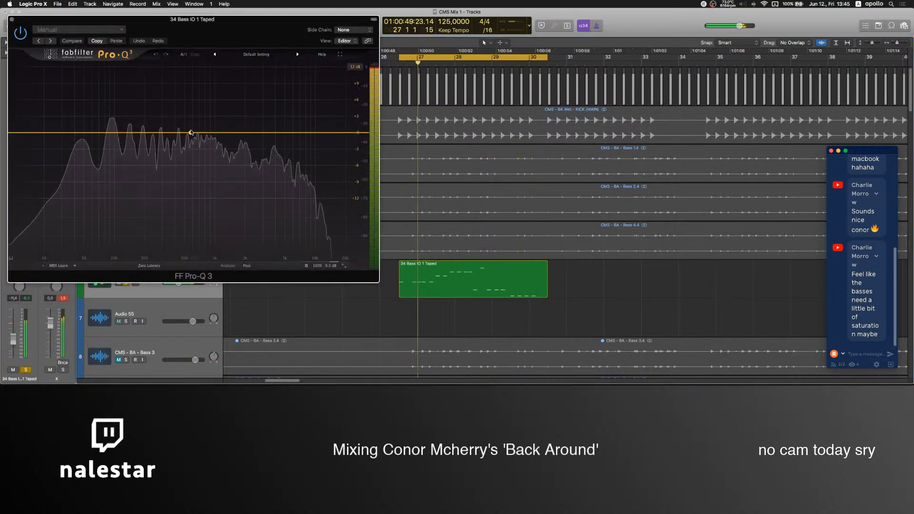
left_click_drag(216, 132, 318, 125)
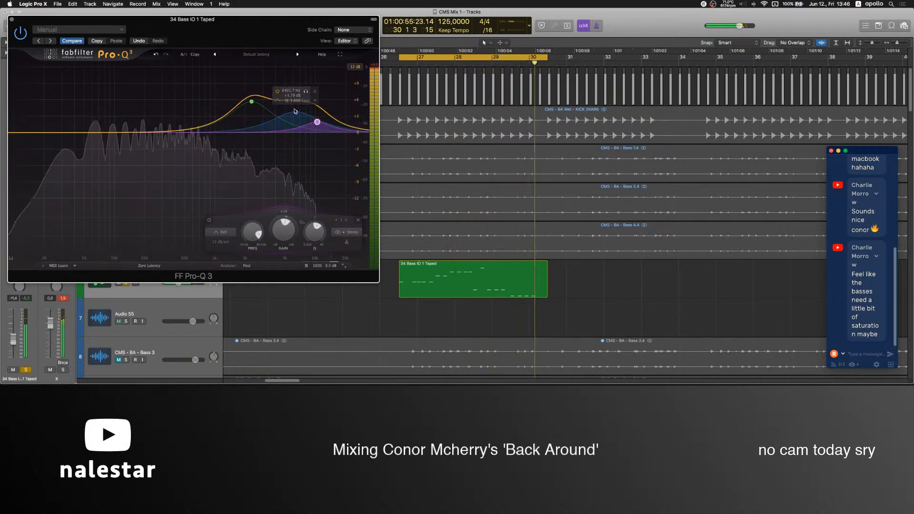
left_click_drag(252, 102, 251, 111)
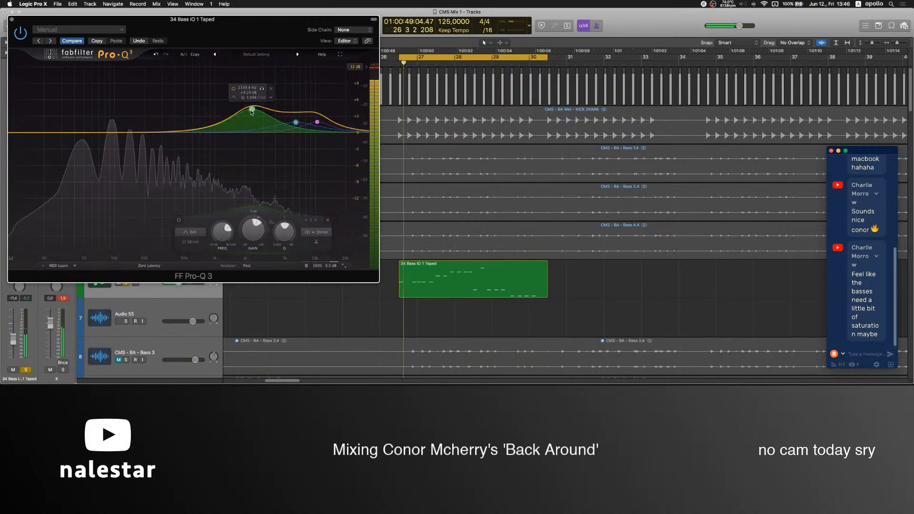
left_click(12, 19)
Try the Stereo plug-in after Pro-C 2 on 34 Bass IO 1 Taped, and remove it from the chain.
left_click(136, 275)
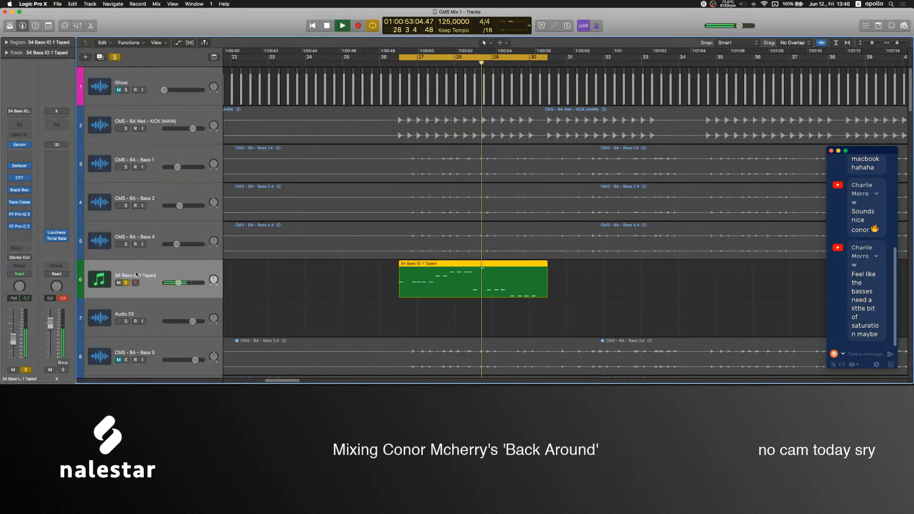
left_click(19, 233)
mouse_move(25, 266)
left_click(98, 263)
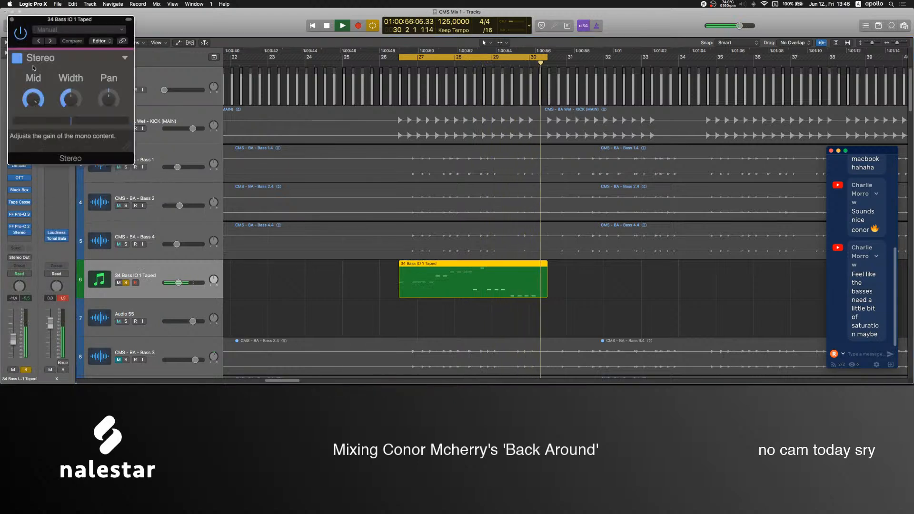
left_click(12, 20)
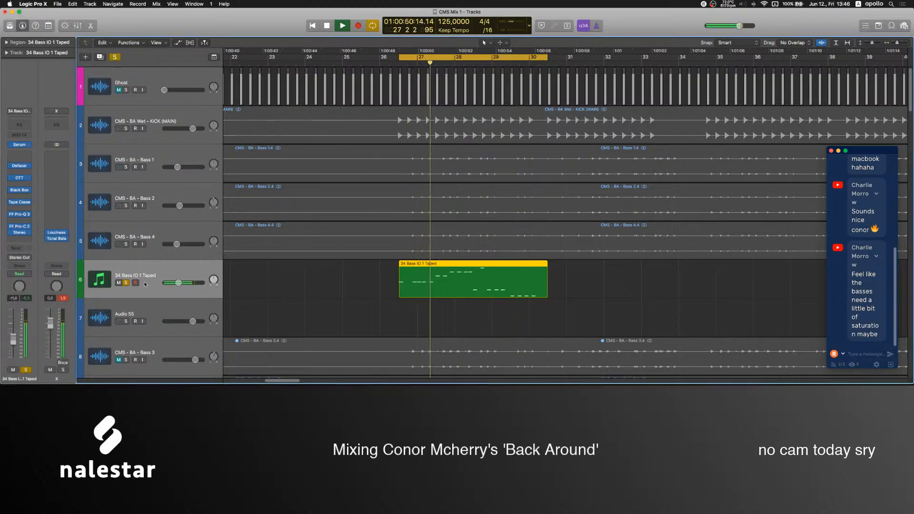
left_click(29, 233)
left_click(29, 243)
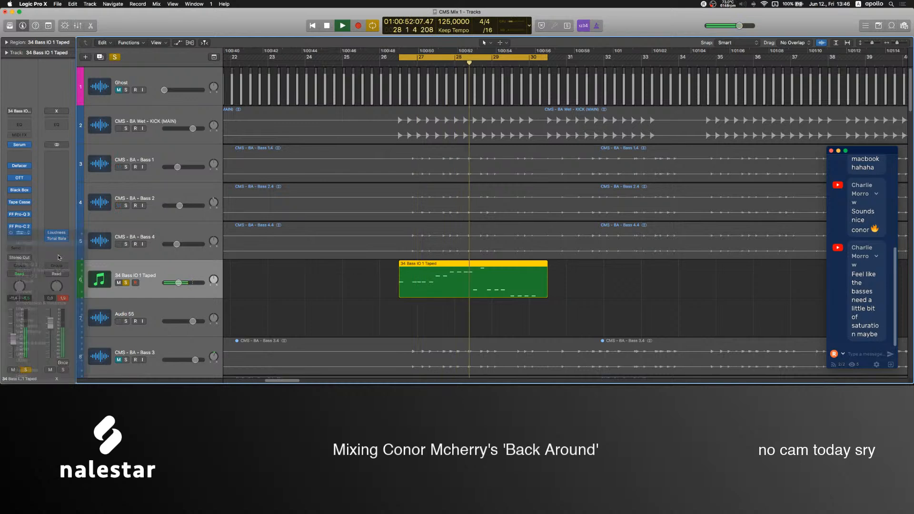
Stop playback, switch to OBS to adjust the Mic level to about -4 dB, and return to Logic Pro X.
left_click(127, 283)
left_click(527, 363)
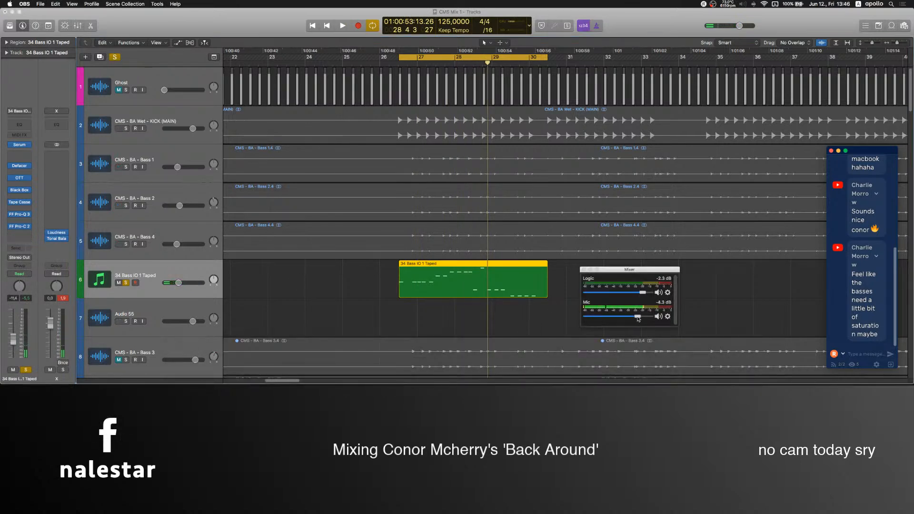
left_click(307, 280)
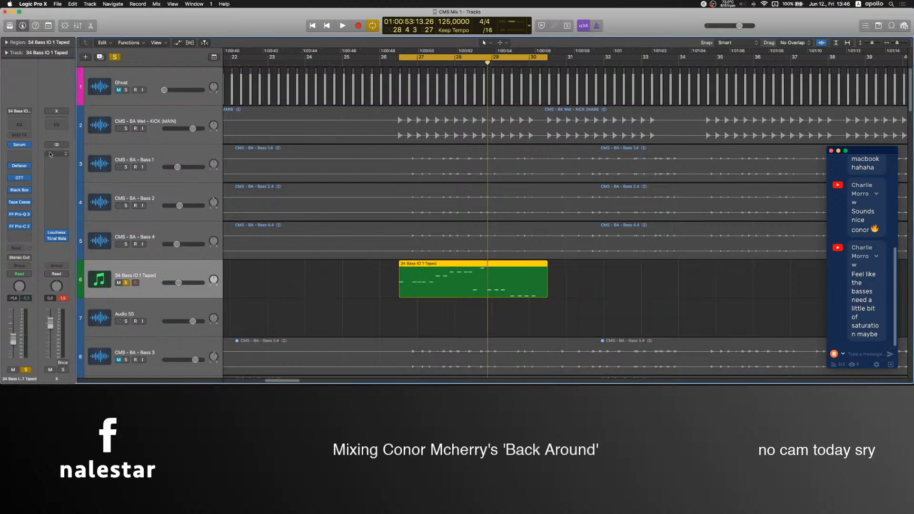
Reopen Serum on 34 Bass IO 1 Taped, check the OBS audio mixer, and place the Serum window clear of the bass region.
left_click(22, 147)
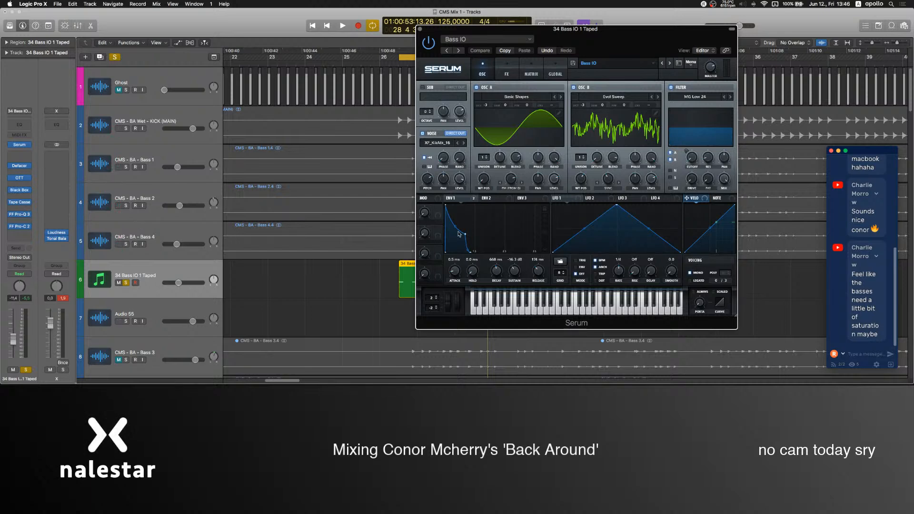
left_click_drag(596, 36, 625, 32)
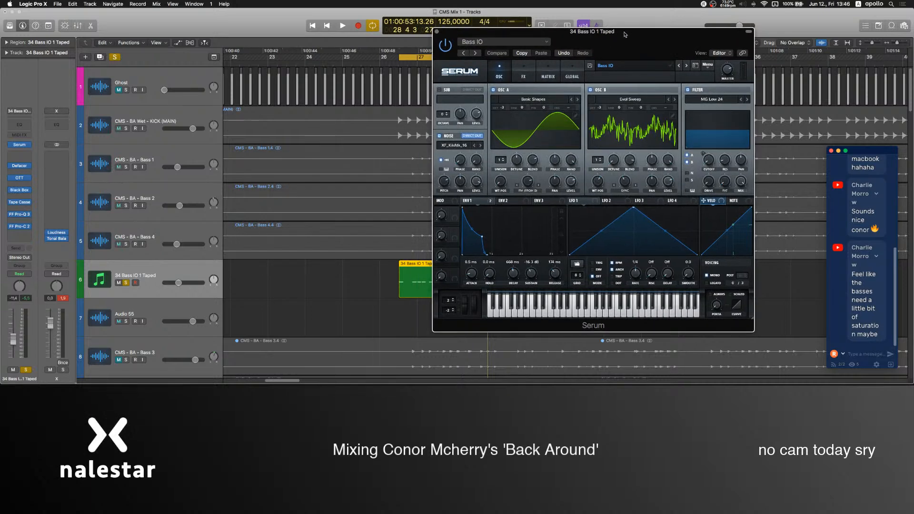
left_click(530, 361)
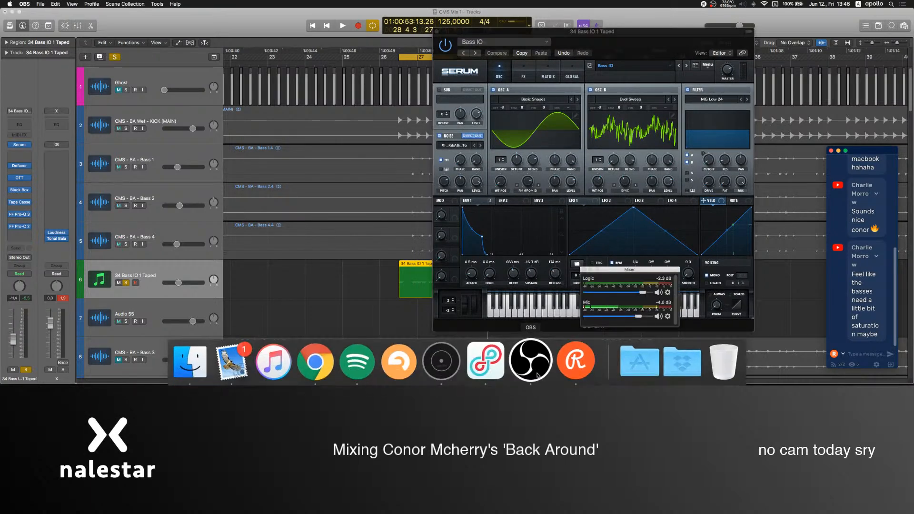
left_click(615, 83)
left_click_drag(644, 44, 710, 80)
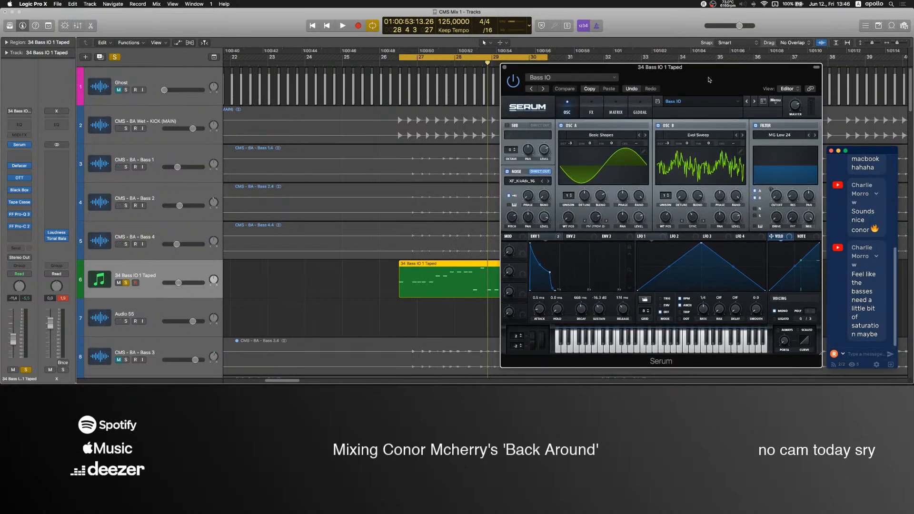
left_click(300, 250)
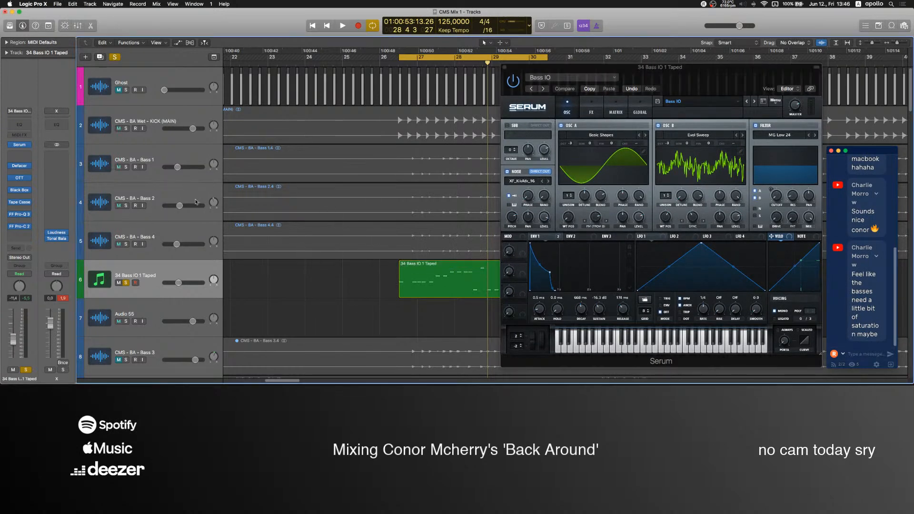
scroll(274, 215, "right", 5)
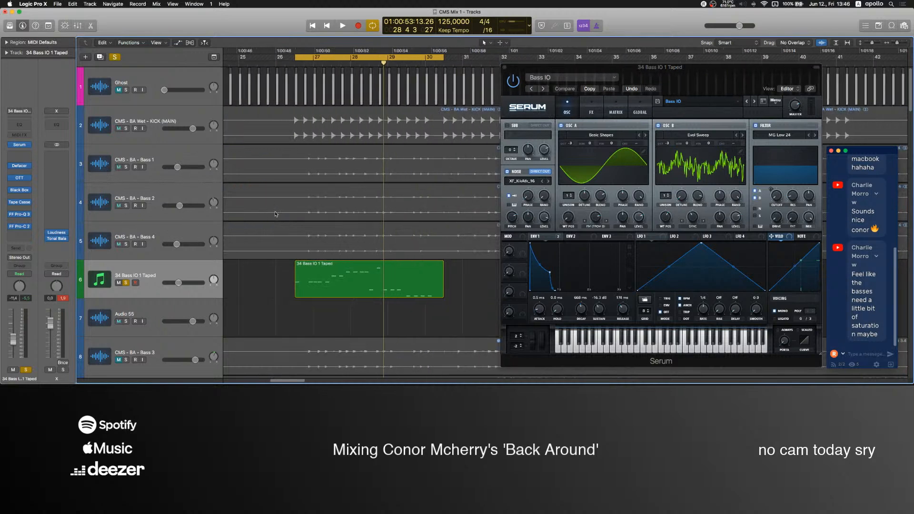
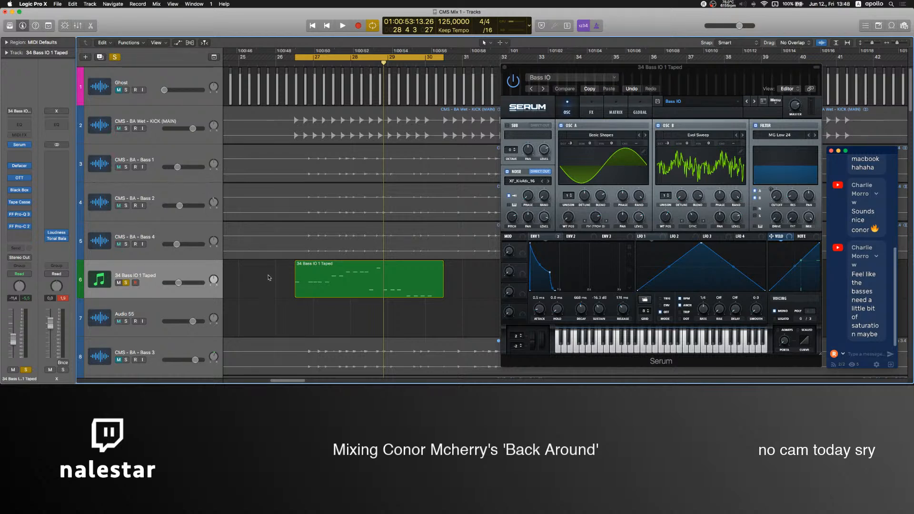
left_click(325, 289)
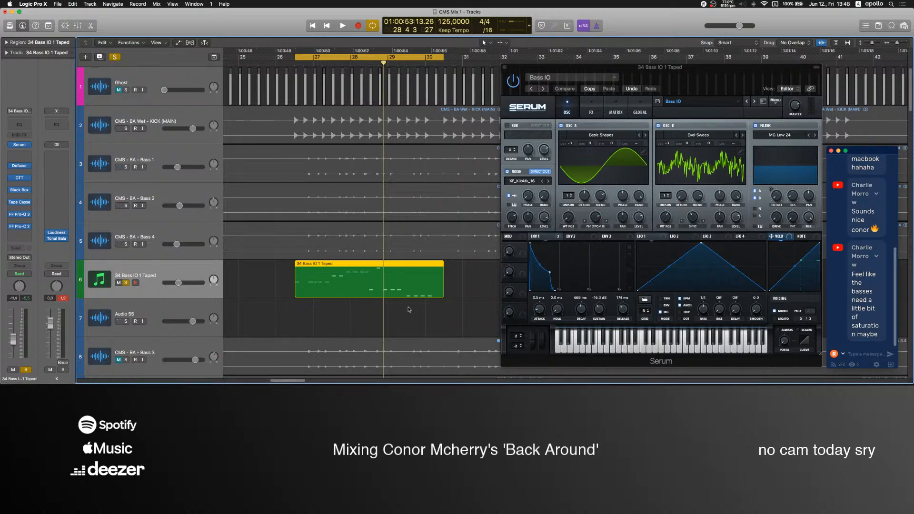
mouse_move(499, 378)
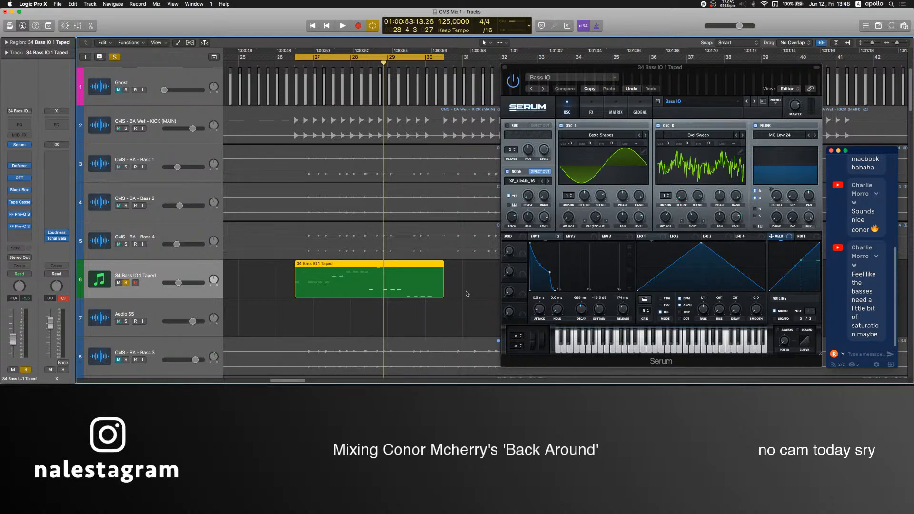
left_click(467, 294)
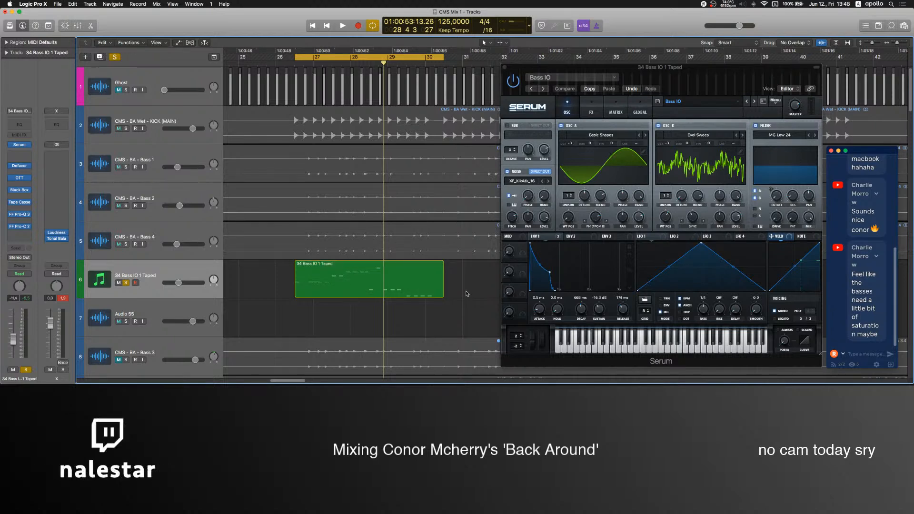
Switch to OBS, lower the Mic level to its minimum, return to Logic Pro X and start playback.
mouse_move(530, 381)
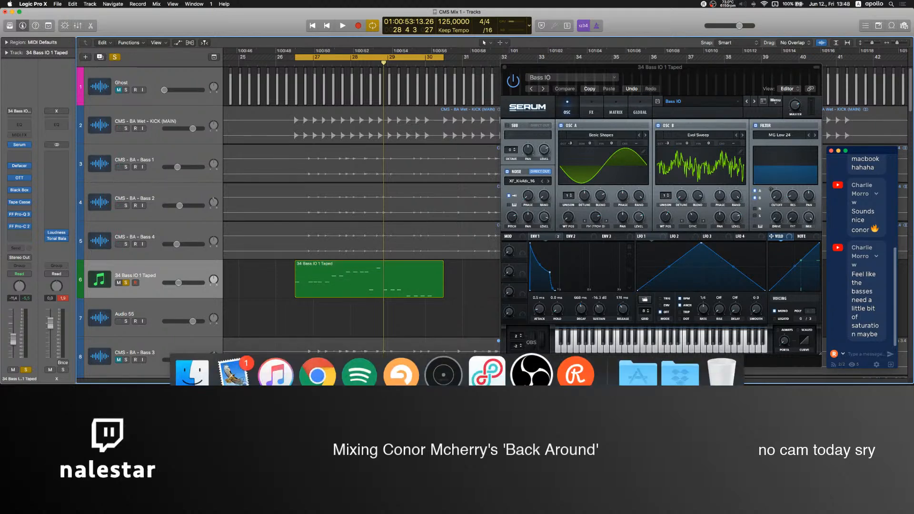
left_click(530, 376)
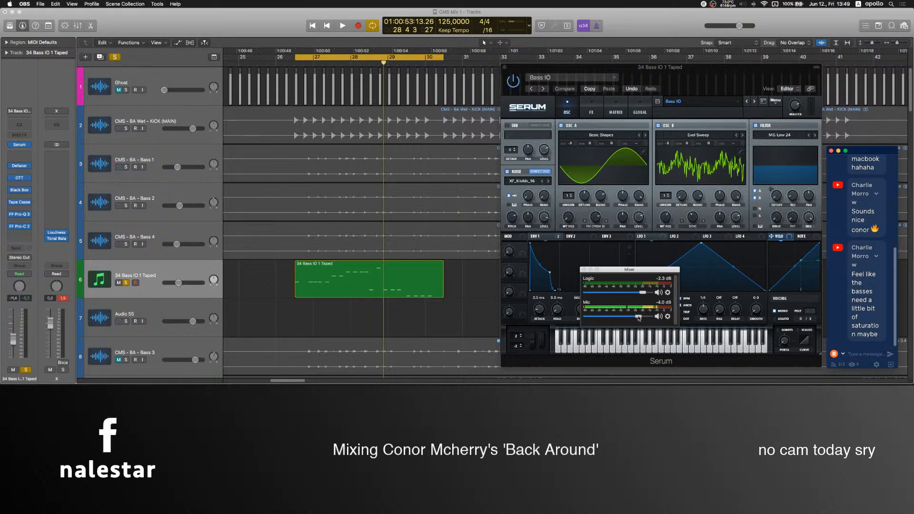
left_click_drag(639, 317, 584, 318)
left_click(418, 324)
key("space")
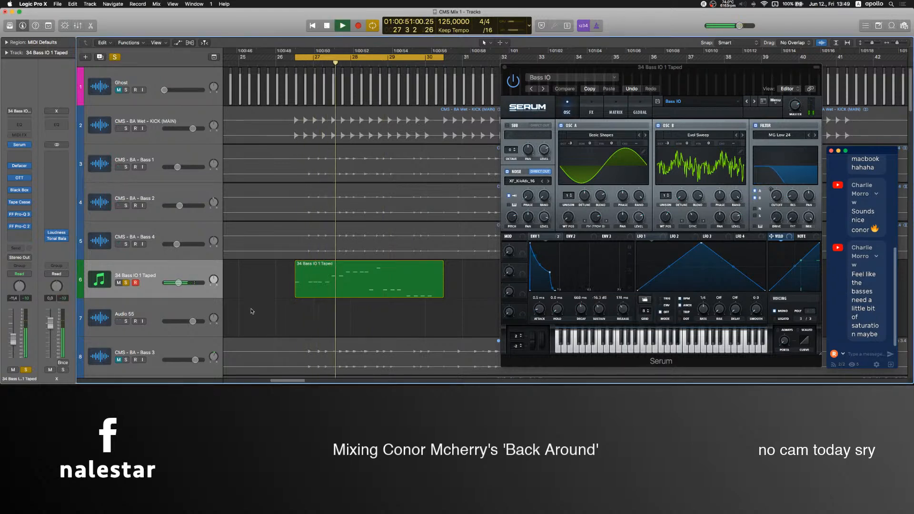
Unsolo and mute 34 Bass IO 1 Taped, and unmute the SUB BASS track further down the track list.
key("s")
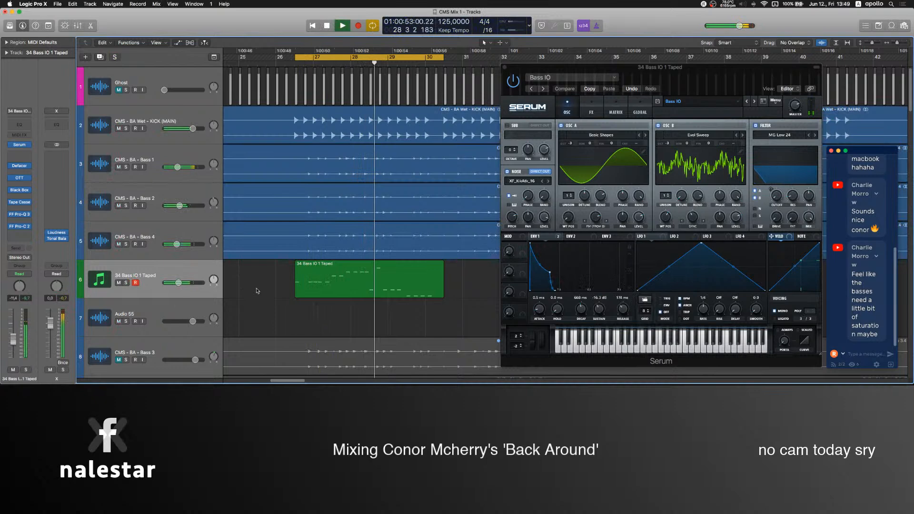
key("m")
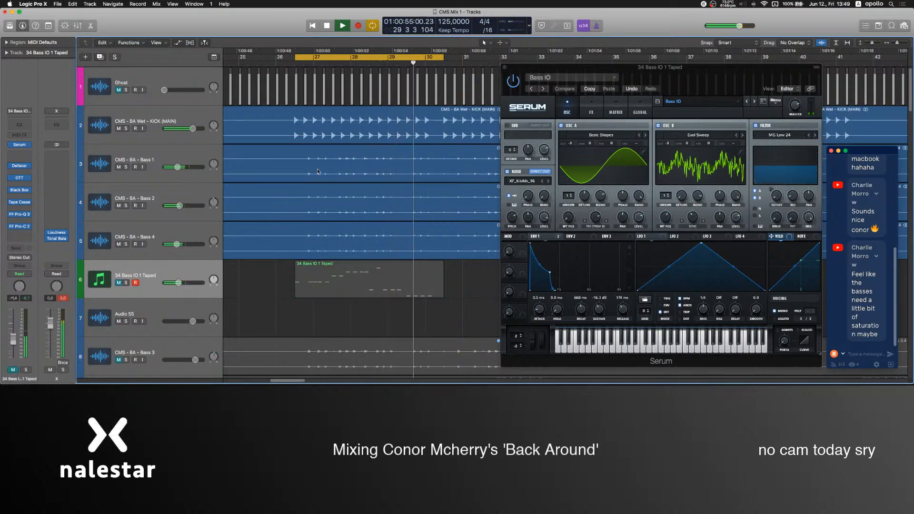
scroll(178, 252, "down", 15)
scroll(178, 251, "down", 8)
scroll(153, 261, "down", 8)
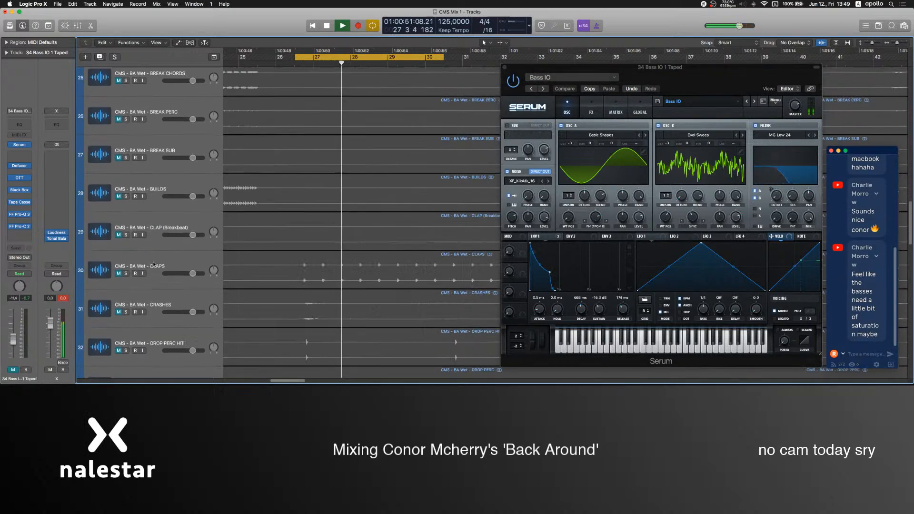
scroll(153, 263, "down", 5)
scroll(154, 263, "down", 7)
left_click(119, 246)
Move SUB BASS directly below KICK (MAIN), mute Bass 1, Bass 2 and Bass 4, and raise the SUB BASS fader to 6.0 dB.
left_click_drag(161, 237, 168, 152)
left_click_drag(117, 220, 118, 282)
left_click(150, 153)
left_click_drag(16, 330, 15, 309)
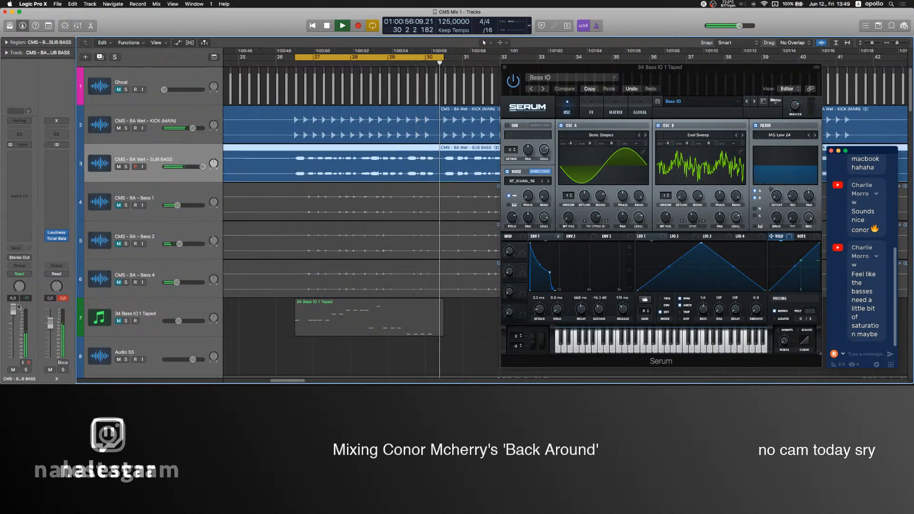
left_click(23, 169)
left_click(26, 182)
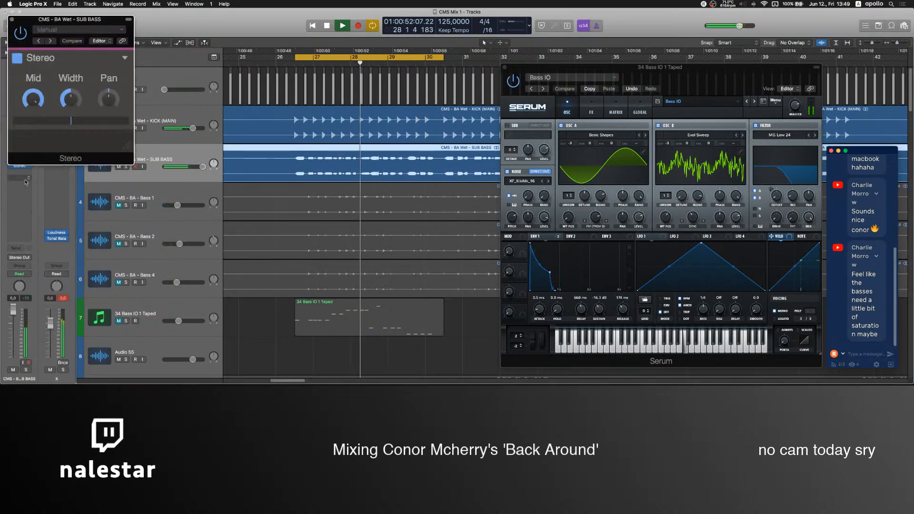
left_click(28, 168)
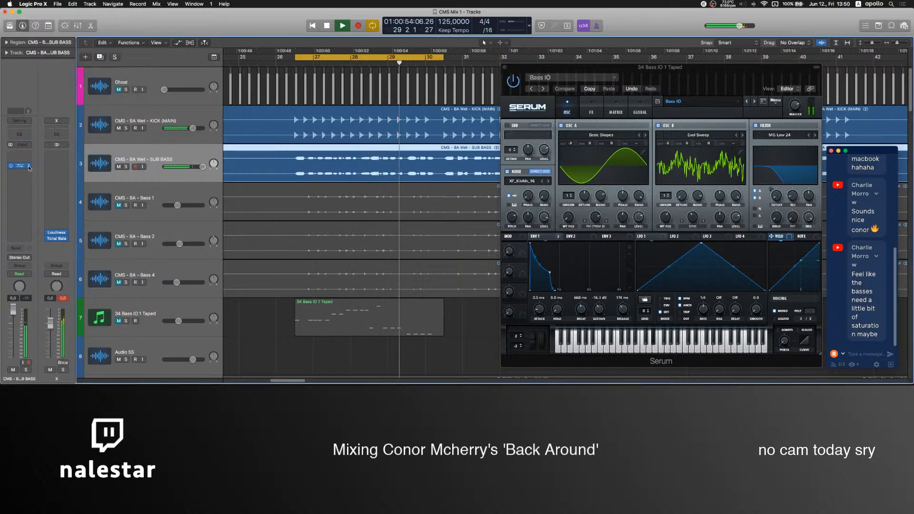
Put FabFilter Pro-Q 3 on SUB BASS with a low cut around 10 Hz and a 48 dB/oct high cut around 250 Hz.
left_click(29, 168)
left_click(28, 198)
left_click_drag(27, 147, 11, 135)
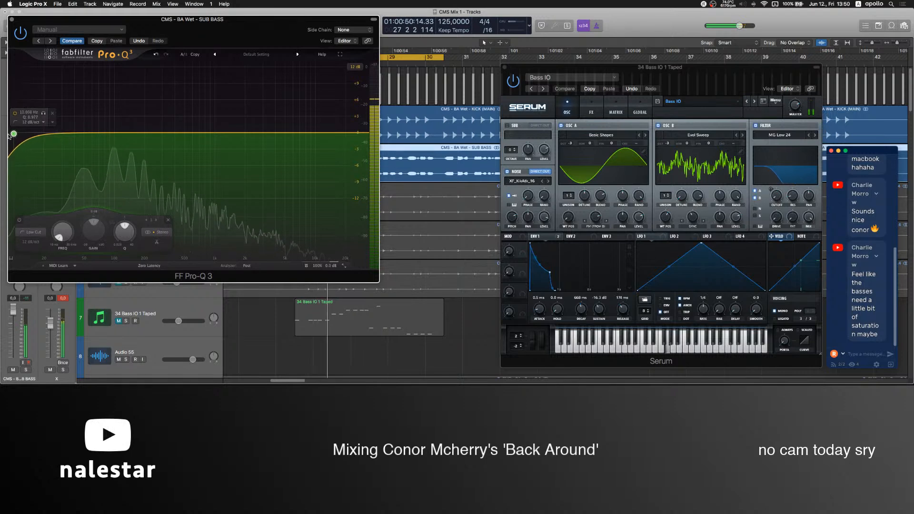
left_click(353, 133)
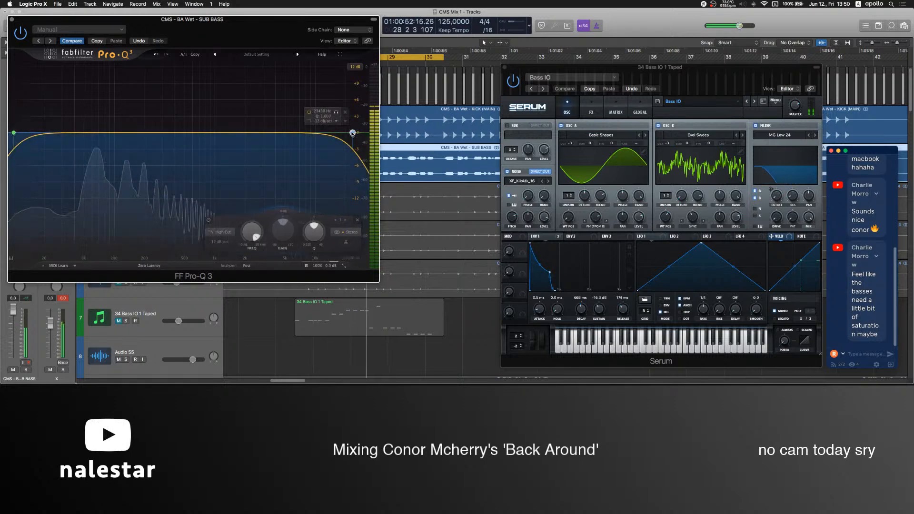
left_click_drag(352, 133, 154, 142)
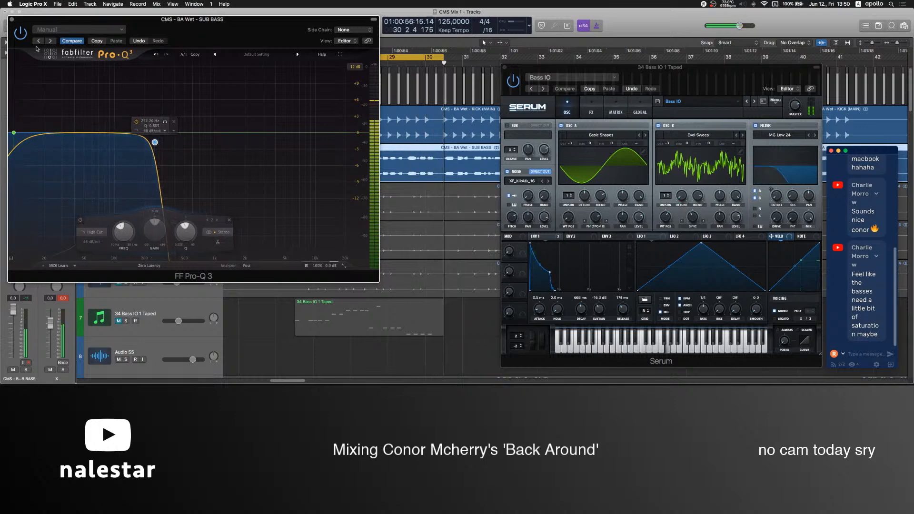
left_click(12, 20)
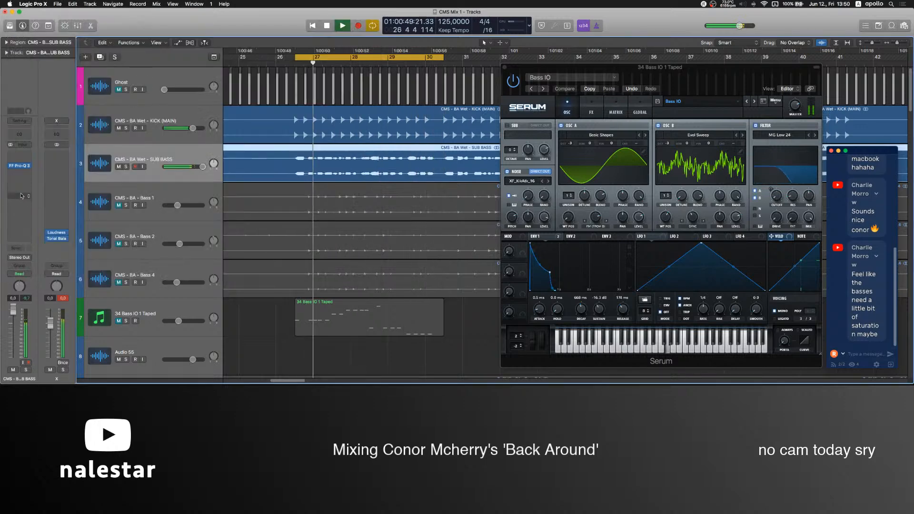
Add two slight bell cuts to the SUB BASS Pro-Q 3, one around 80 Hz and one around 177 Hz.
left_click(19, 166)
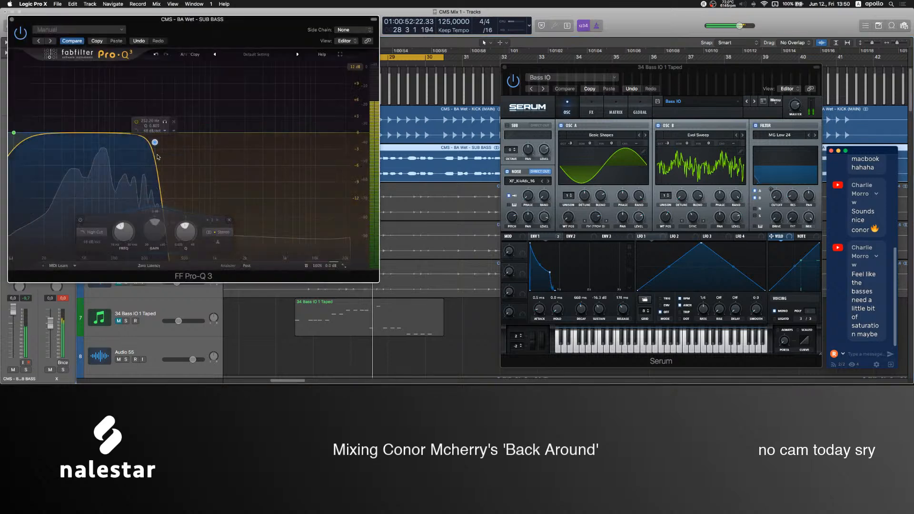
double_click(105, 138)
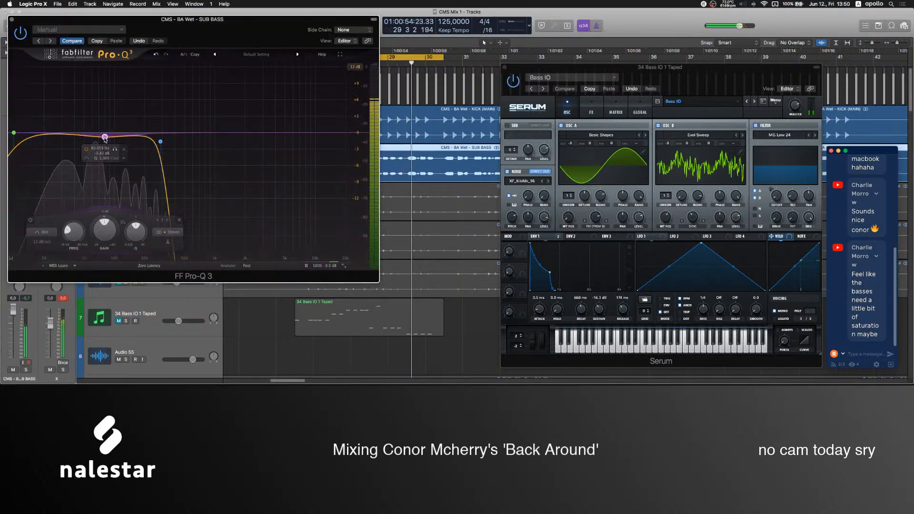
left_click_drag(105, 137, 140, 137)
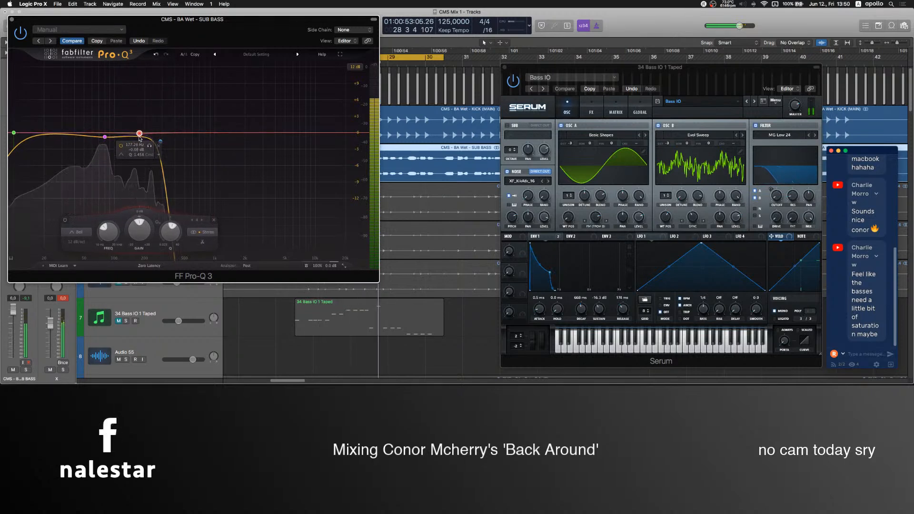
left_click(12, 19)
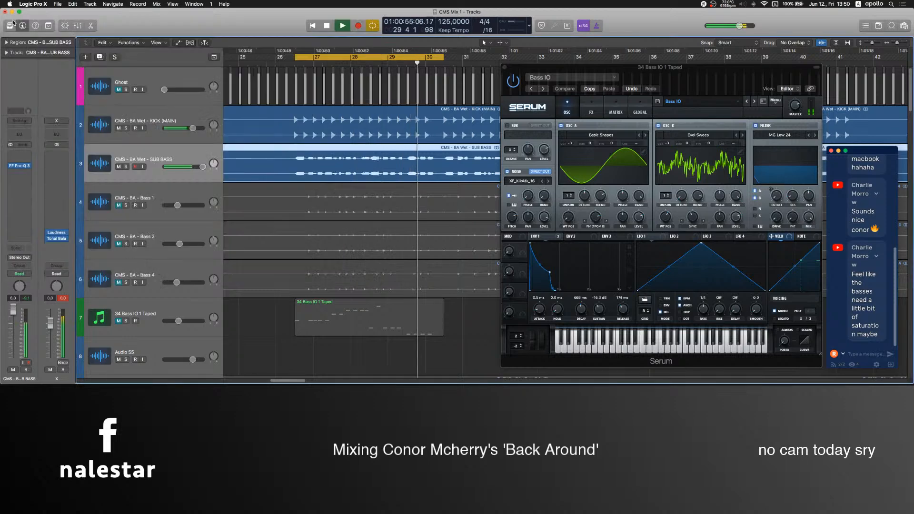
Audition Bass 1 with its fader raised to about -10.6 dB, and mute it again.
left_click(119, 206)
left_click_drag(177, 205, 179, 205)
left_click(119, 206)
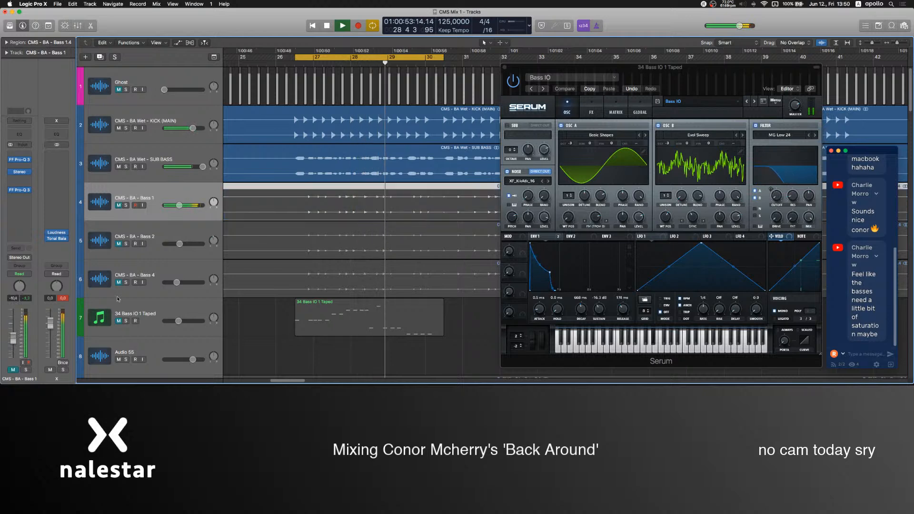
Unmute 34 Bass IO 1 Taped and set a 72 dB/oct low cut at about 110 Hz in its Pro-Q 3.
left_click(119, 322)
left_click(102, 318)
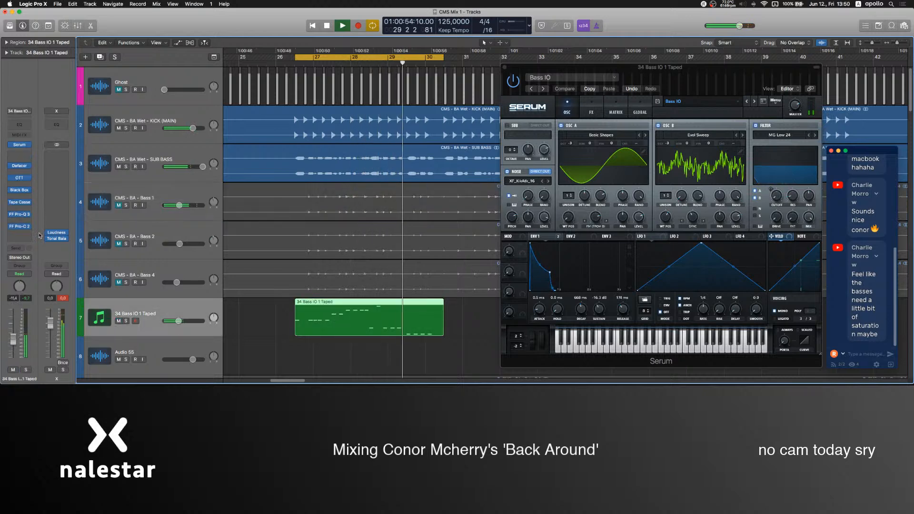
left_click(20, 216)
left_click_drag(77, 131, 117, 139)
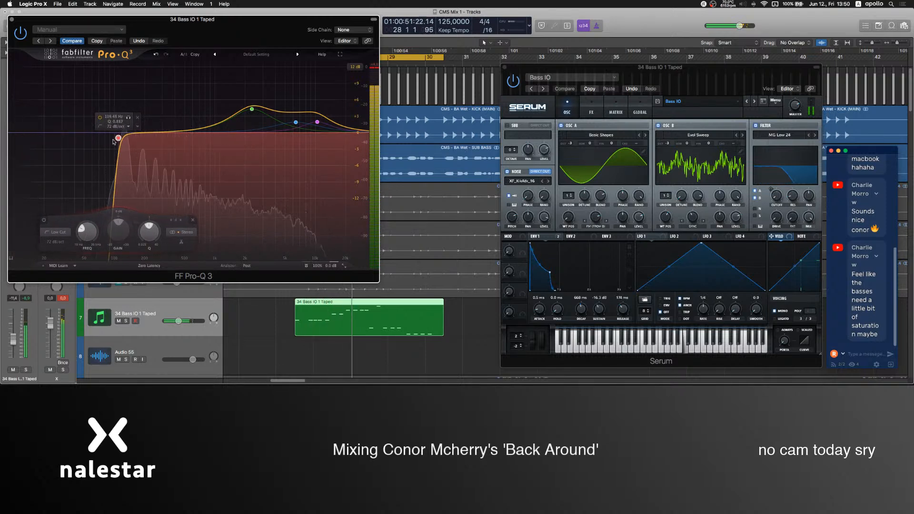
Raise the 34 Bass IO 1 Taped fader to -7.4 dB and add another bell boost above 10 kHz in its Pro-Q 3.
left_click_drag(13, 329, 13, 336)
left_click_drag(234, 112, 328, 113)
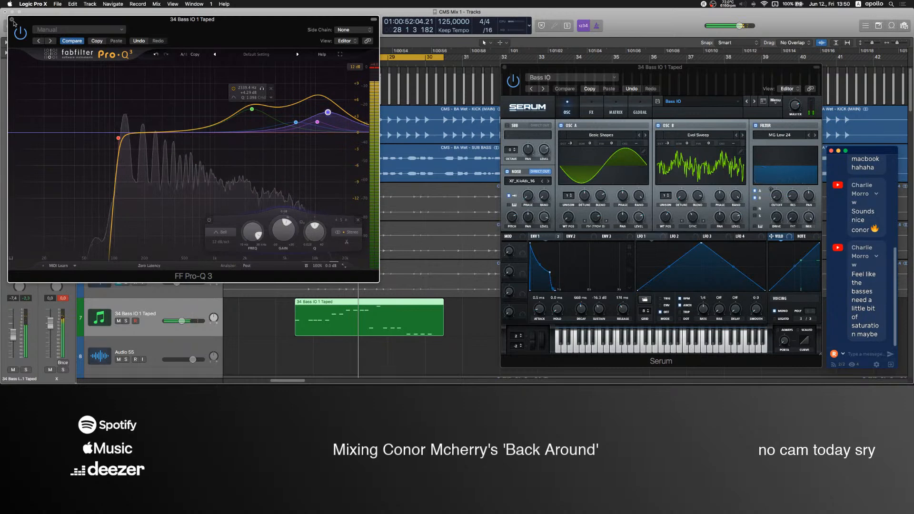
left_click(12, 20)
Select the Lead 2 track and solo its Aux 1 bus.
scroll(293, 333, "down", 5)
scroll(206, 262, "down", 3)
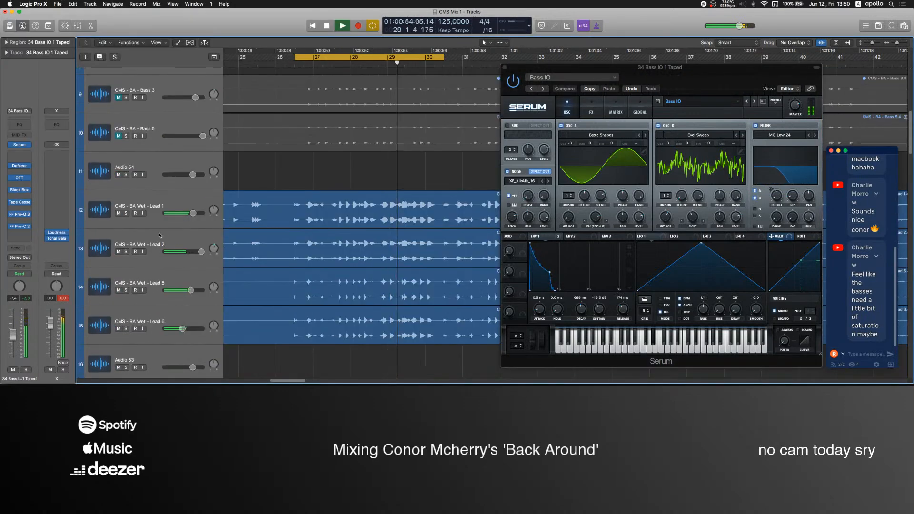
left_click(185, 242)
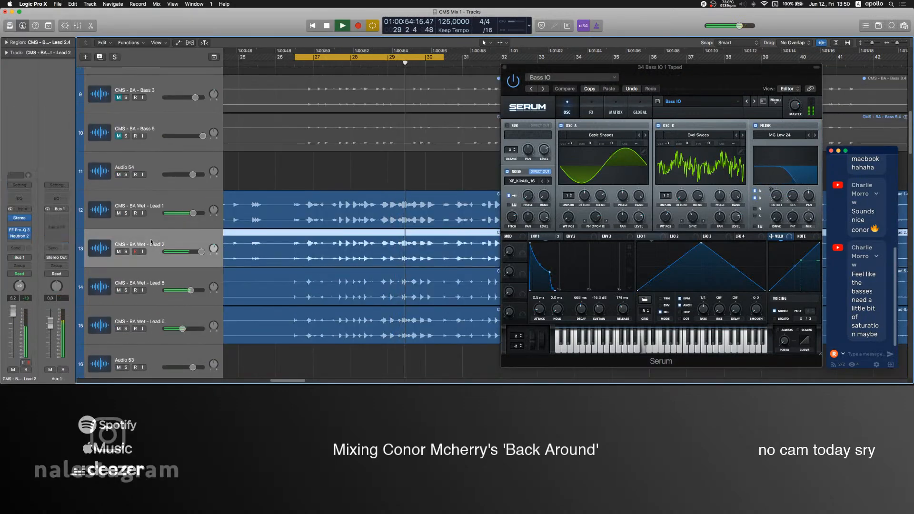
left_click(63, 370)
Insert Neutron 3 Elements on Aux 1, boosting about 1.6 dB at 10.1 kHz with another gentle boost in the upper mids.
left_click(58, 219)
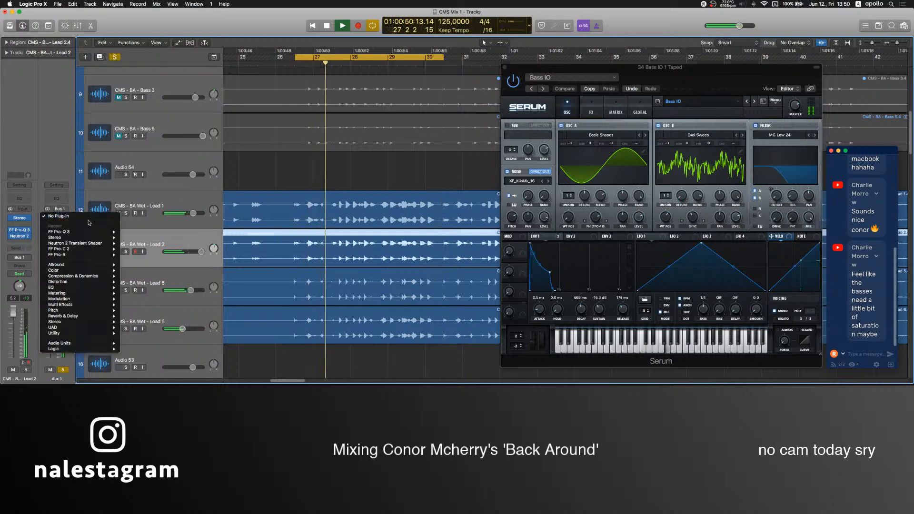
mouse_move(73, 276)
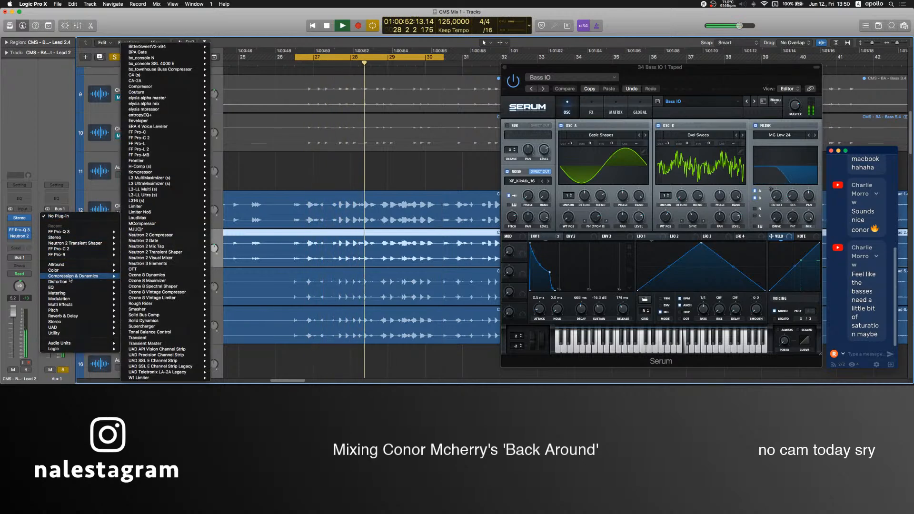
mouse_move(156, 244)
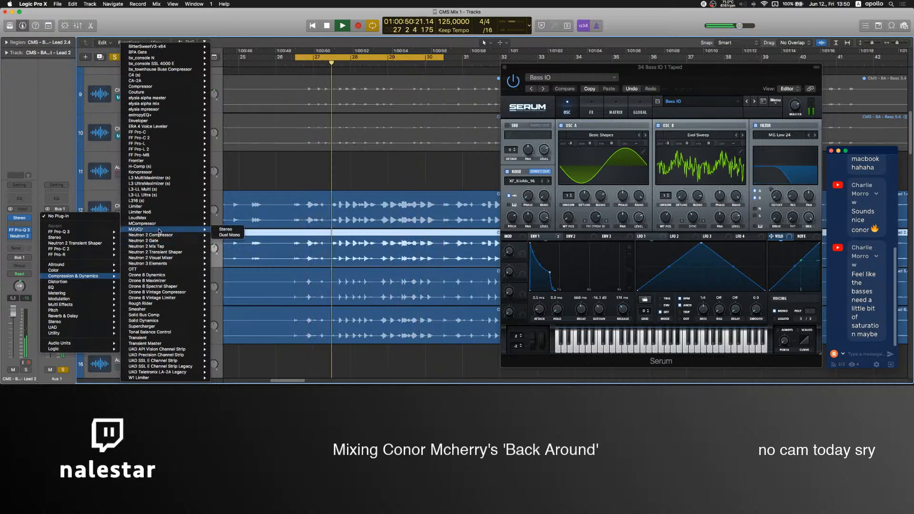
mouse_move(75, 294)
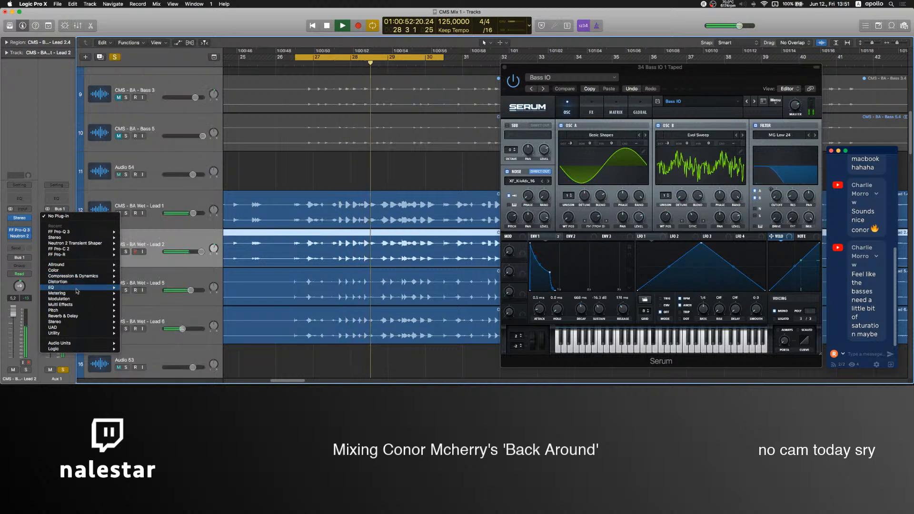
left_click(167, 286)
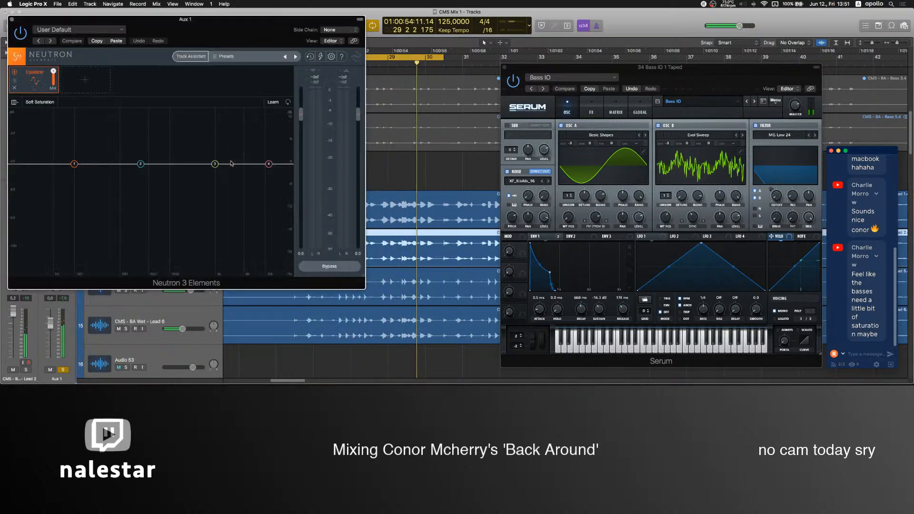
left_click_drag(223, 164, 421, 159)
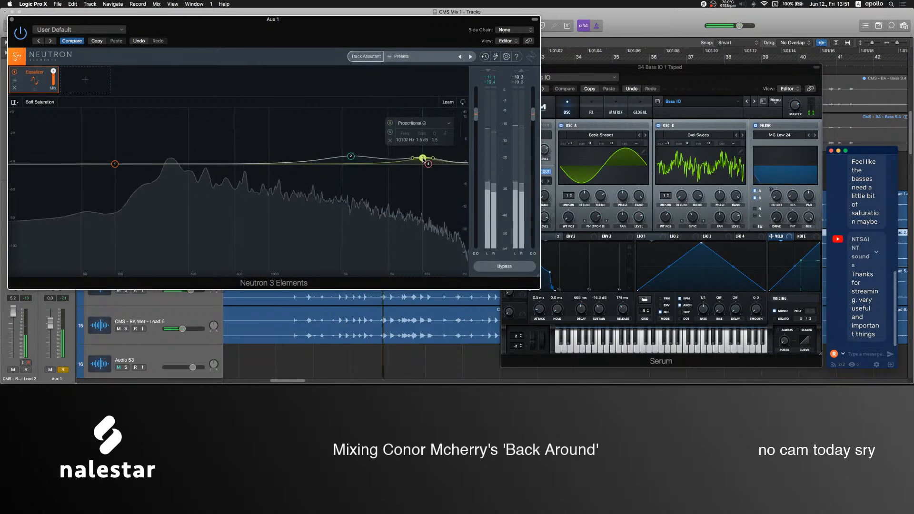
left_click(12, 20)
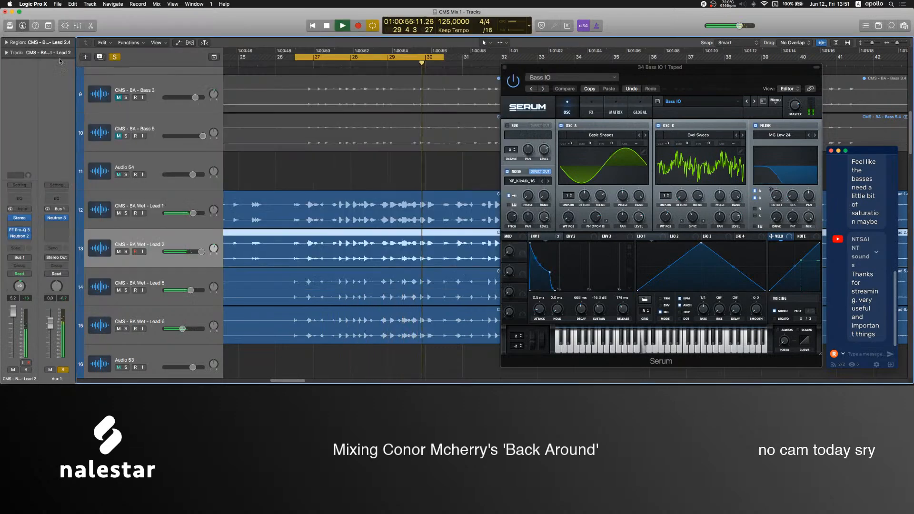
Stop playback, switch to OBS to bring the Mic level back to about -4.5 dB, and return to Logic Pro X.
left_click(530, 361)
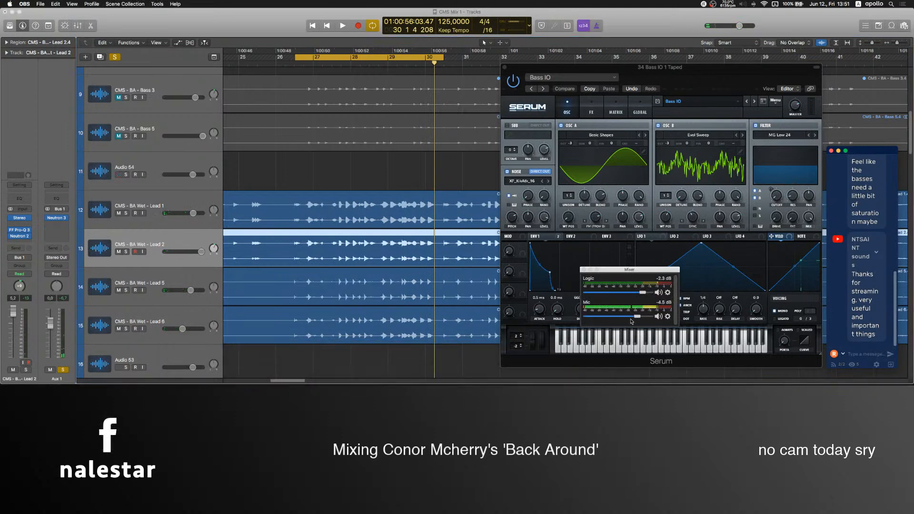
left_click(331, 167)
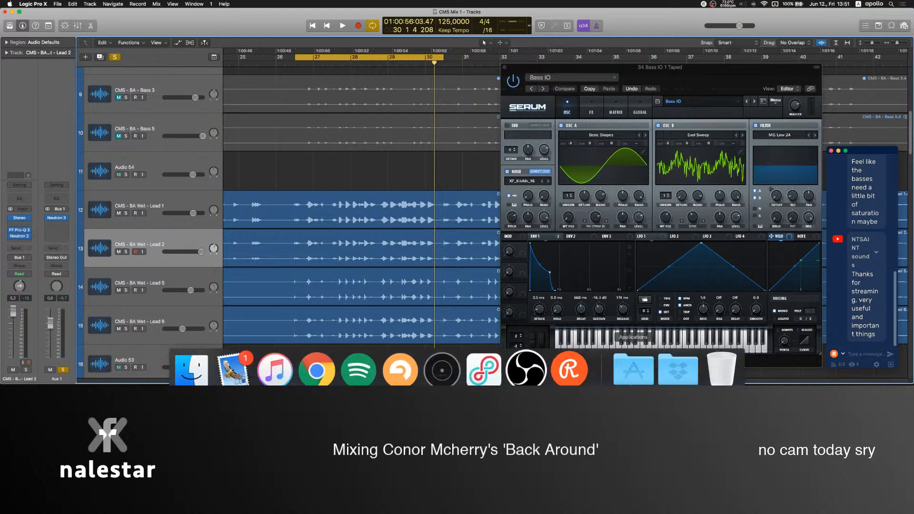
Try a Sample Delay on Aux 1 with a 12.8 ms right-channel delay, and remove the plug-in again.
left_click(529, 371)
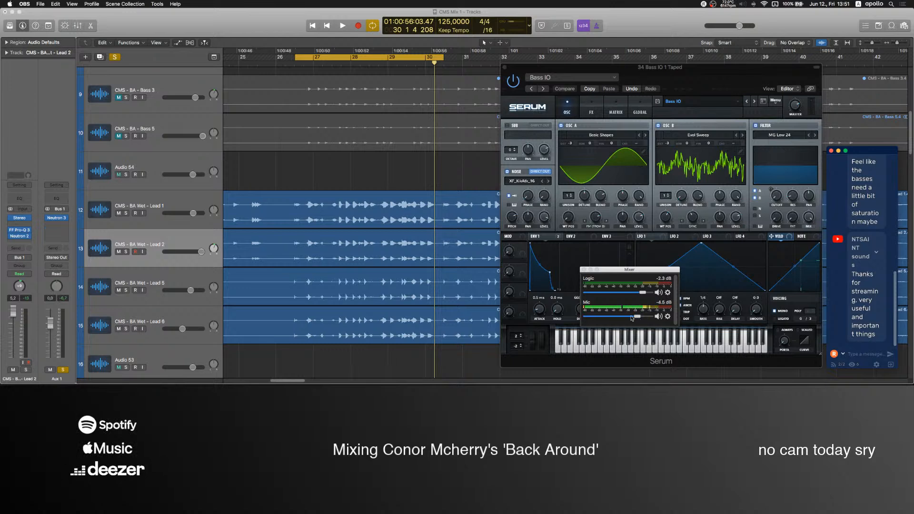
left_click(61, 234)
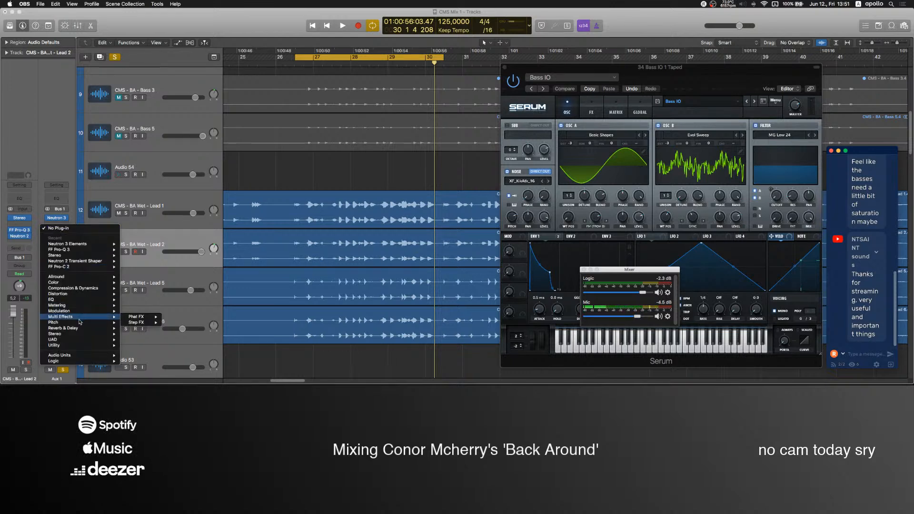
mouse_move(76, 328)
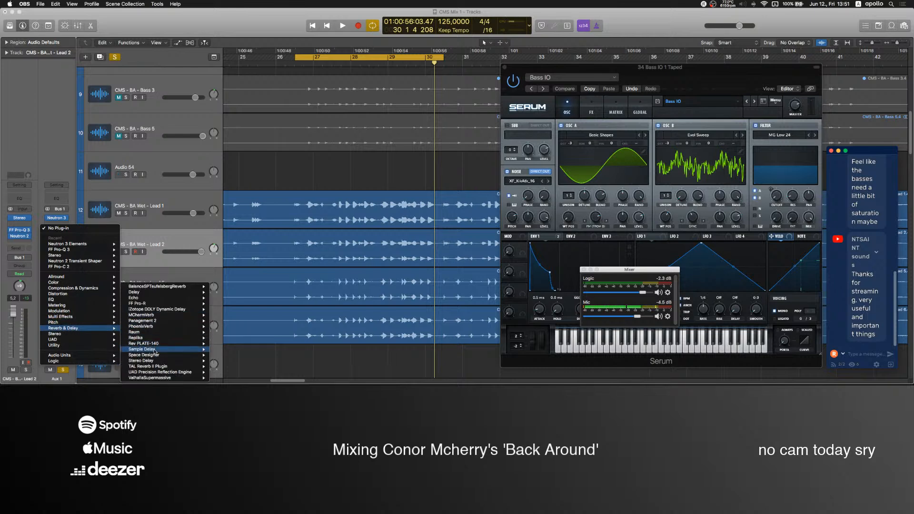
left_click(222, 350)
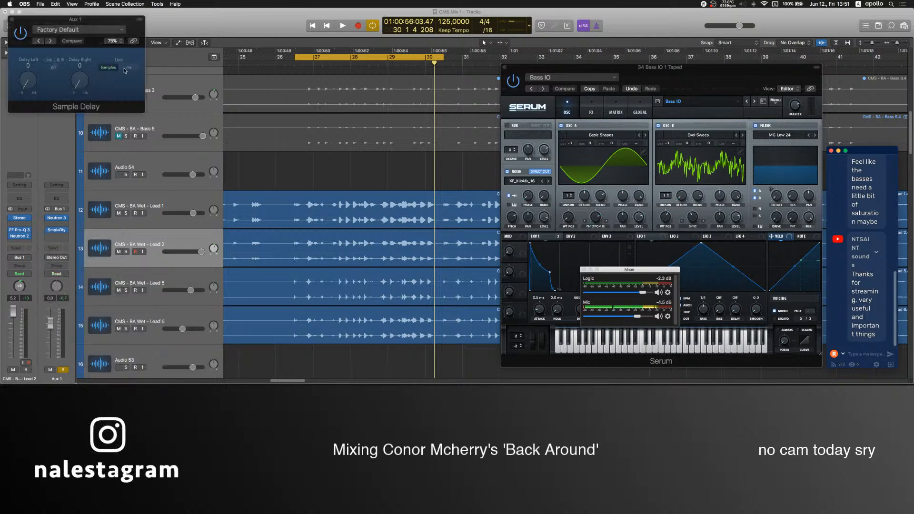
left_click(12, 21)
left_click(68, 232)
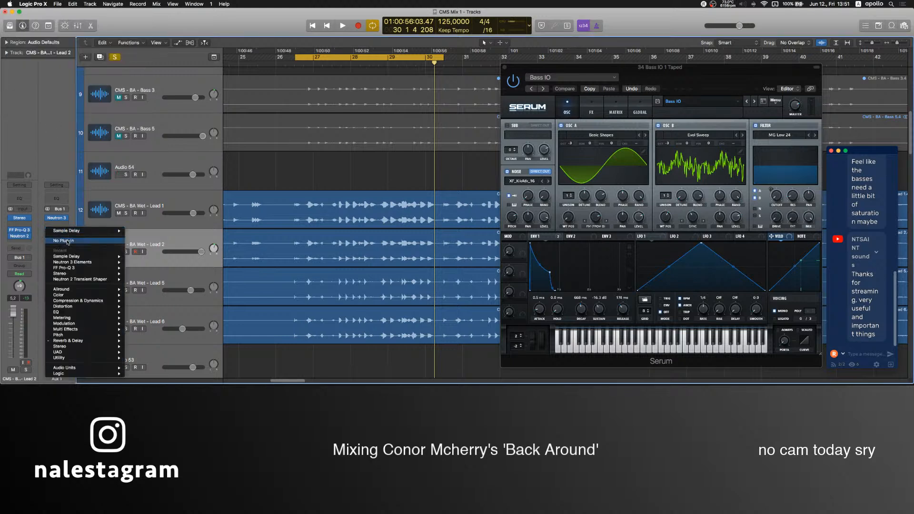
left_click(69, 242)
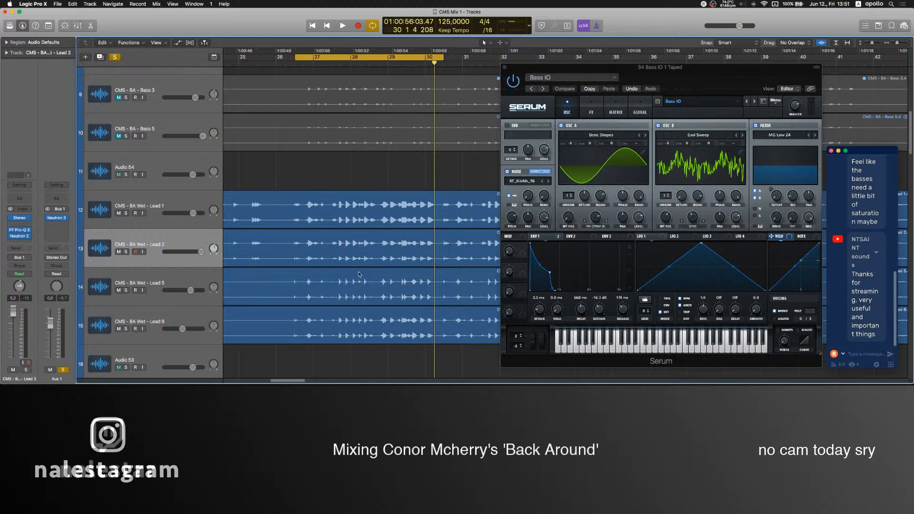
Switch to OBS, lower the Mic level to -inf, bring it back to about -6.1 dB, and return to Logic Pro X.
scroll(358, 341, "up", 10)
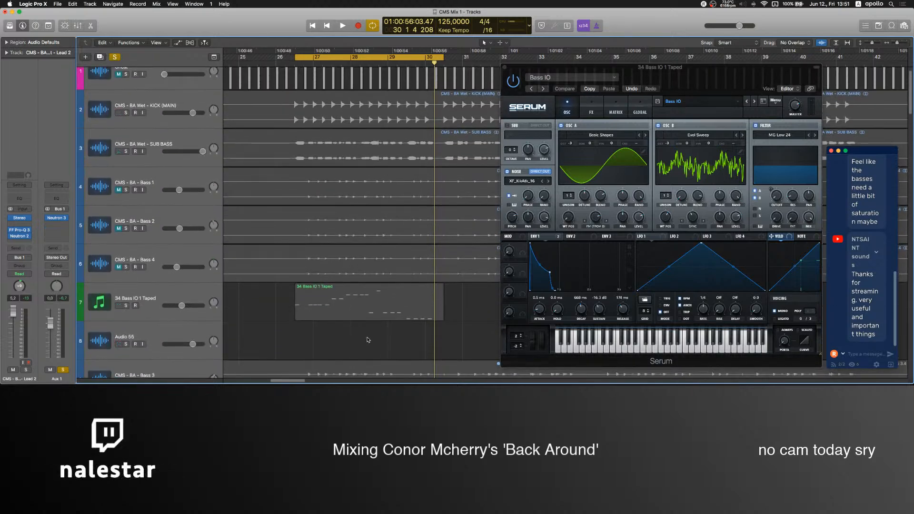
scroll(368, 340, "up", 2)
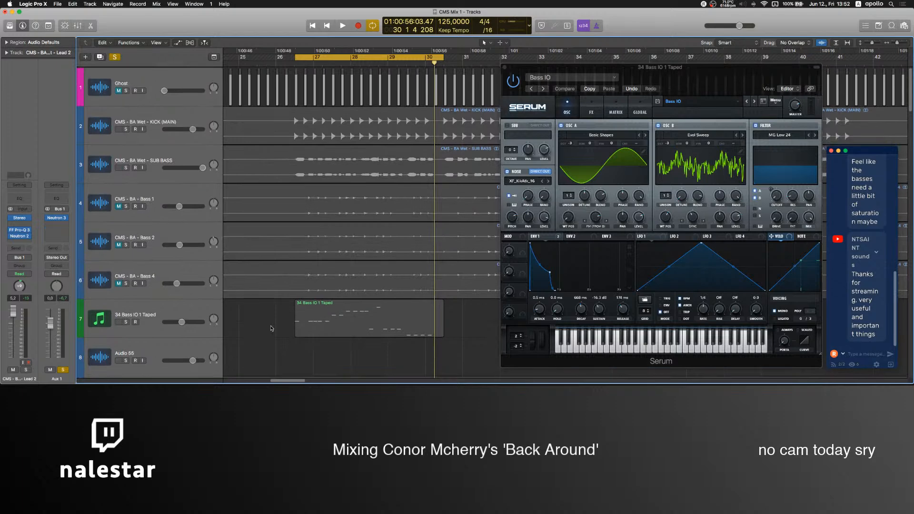
scroll(259, 318, "down", 10)
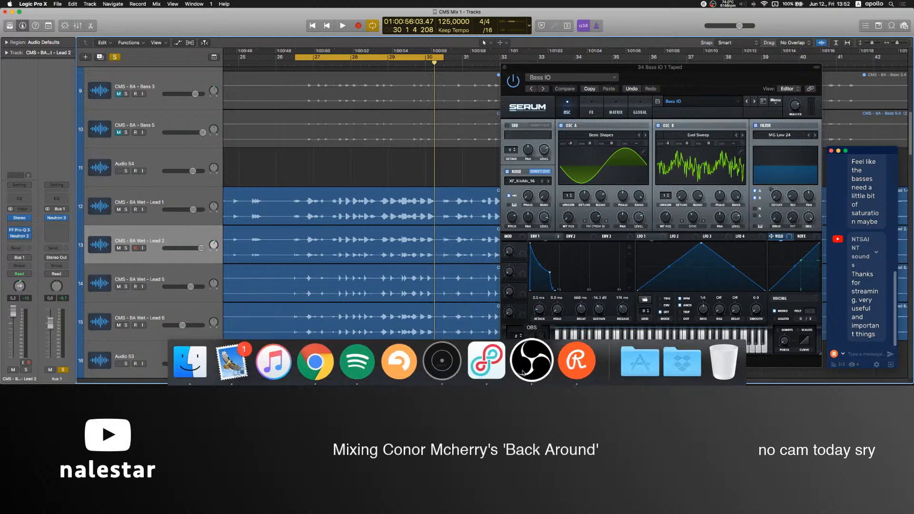
left_click(530, 369)
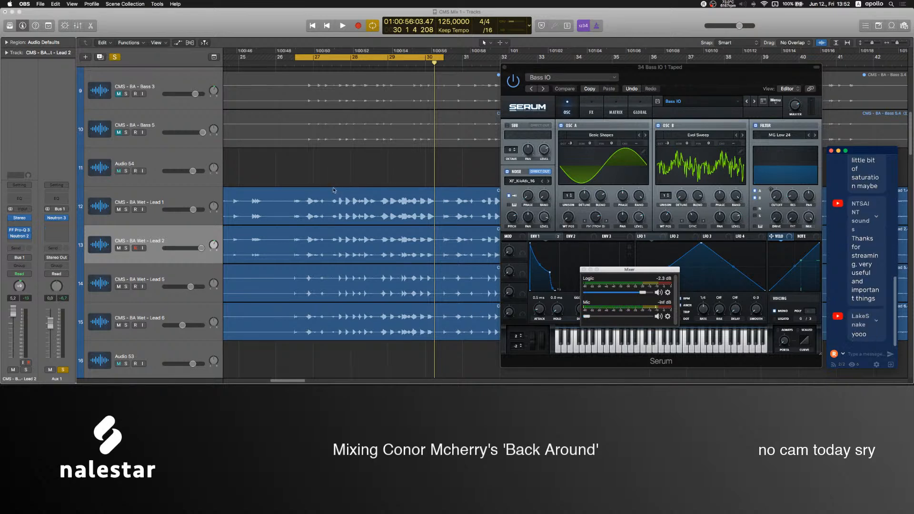
left_click(338, 186)
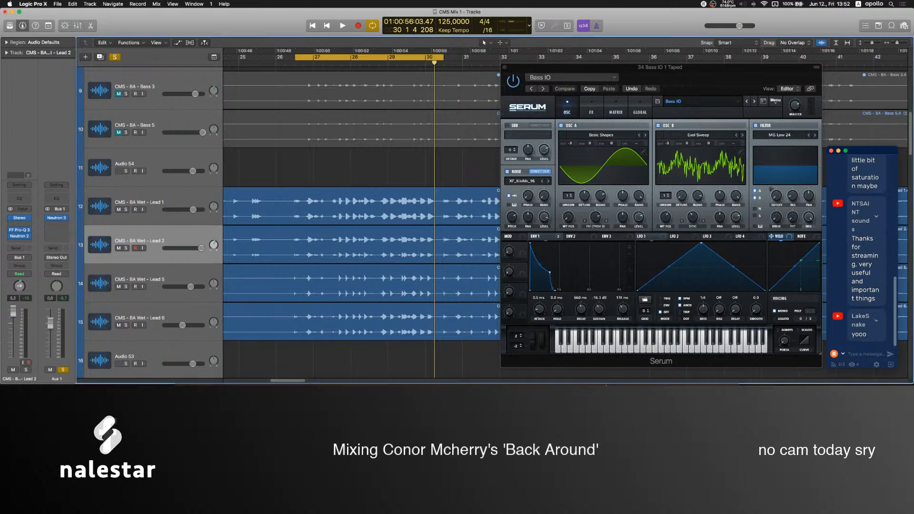
left_click(526, 362)
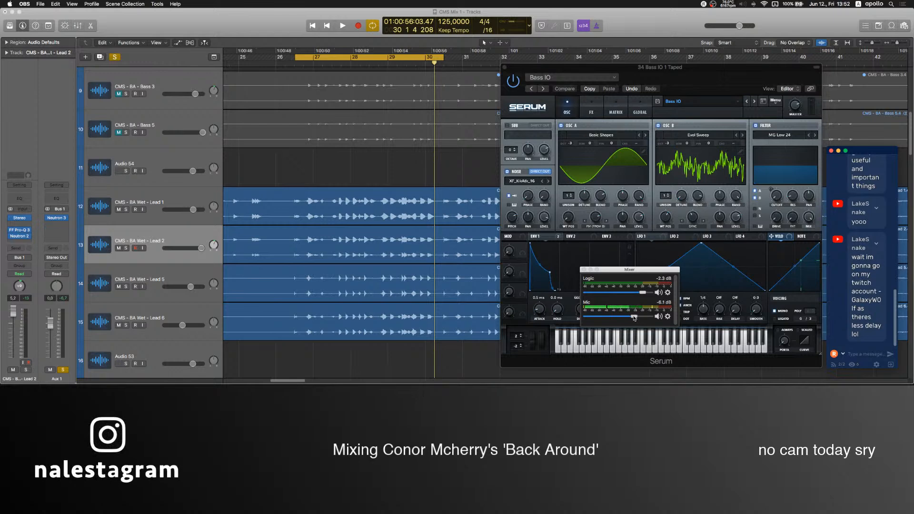
left_click(334, 177)
Play the loop and solo the Bass 1, Bass 2 and Bass 4 tracks.
key("space")
scroll(208, 275, "up", 10)
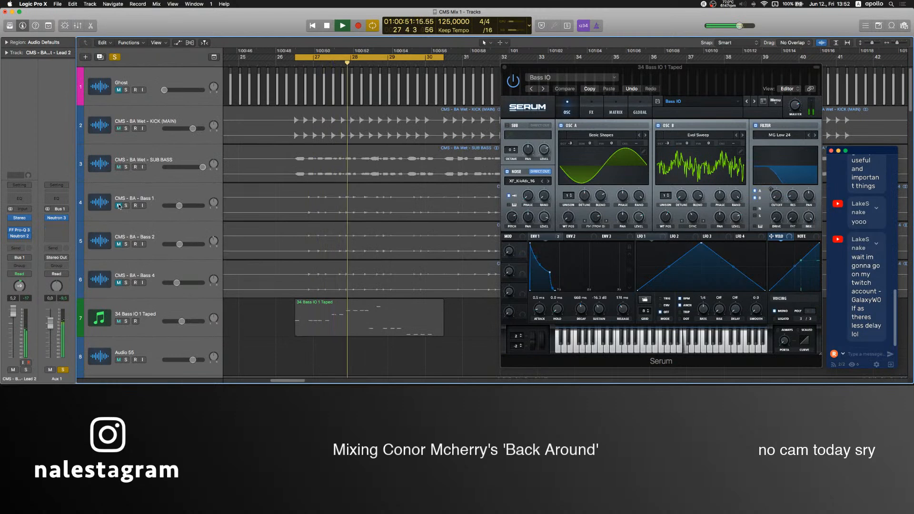
left_click(144, 272)
left_click_drag(126, 206, 126, 282)
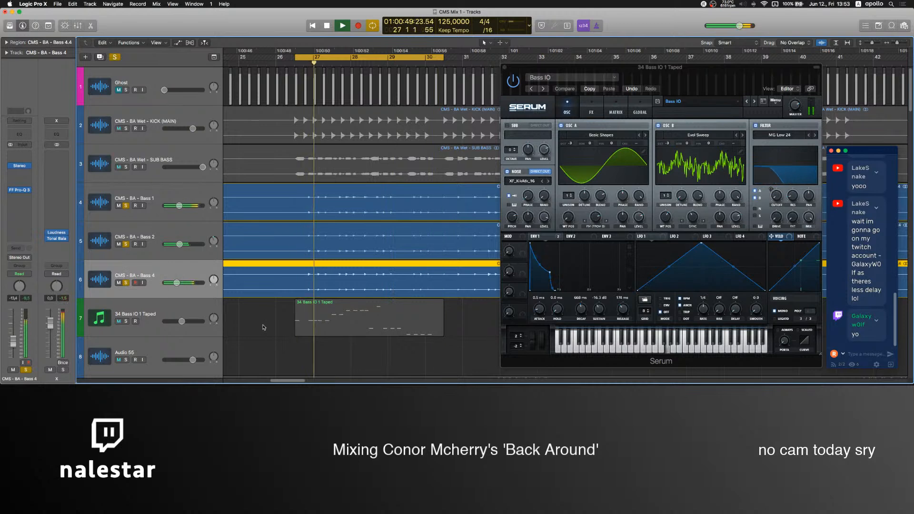
Stop playback, raise the Mic level in OBS to about -5.6 dB, and return to Logic Pro X.
left_click(254, 322)
mouse_move(511, 384)
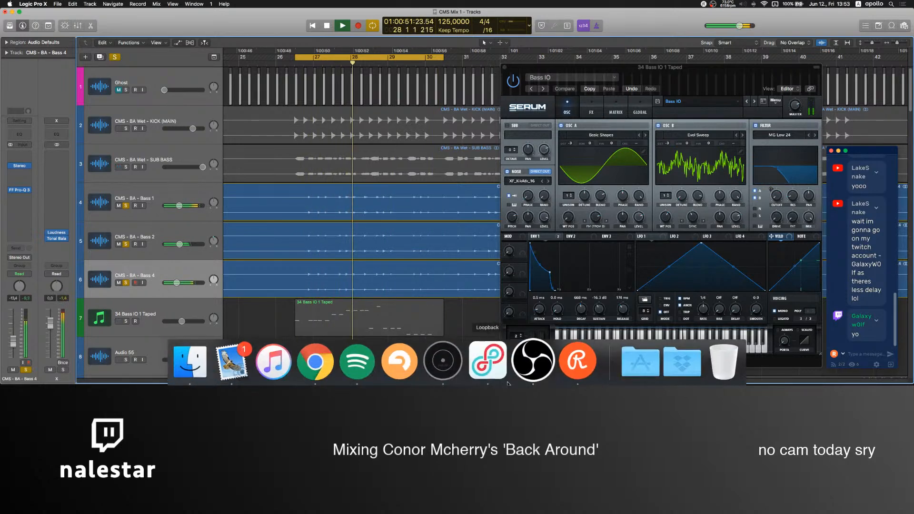
left_click(512, 381)
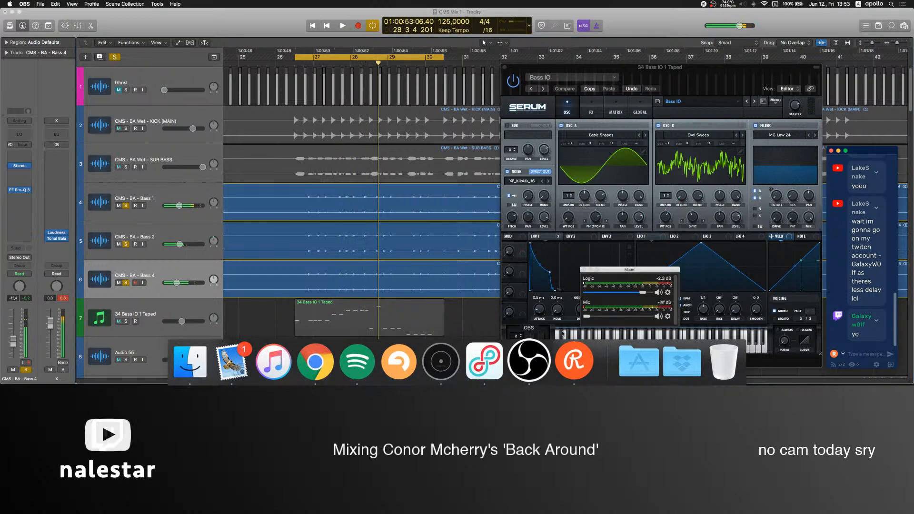
left_click_drag(604, 318, 630, 317)
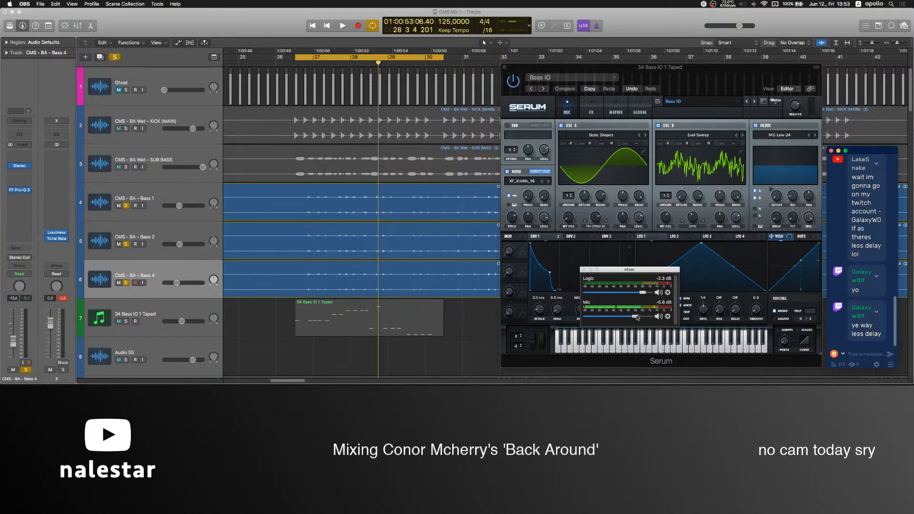
left_click(430, 357)
Resume playback with the KICK (MAIN) and SUB BASS tracks also soloed, and set the SUB BASS fader to 0.9 dB.
key("space")
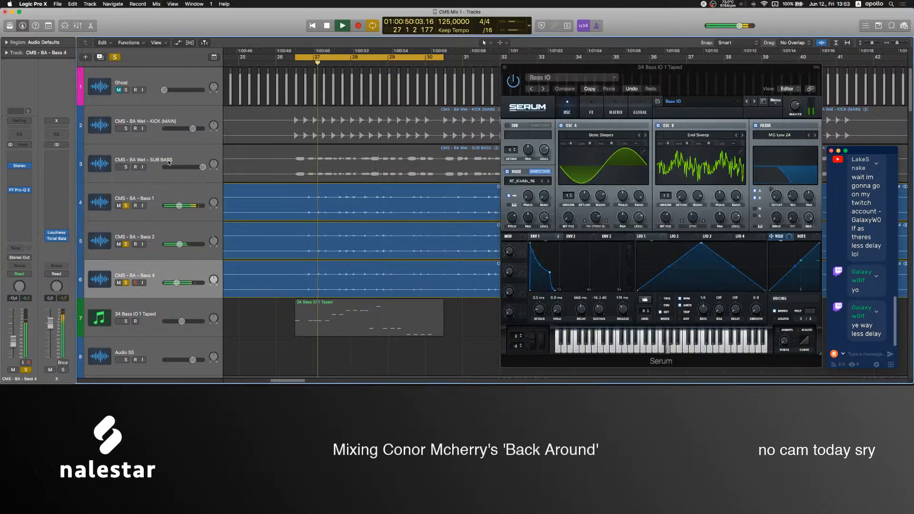
left_click(126, 129)
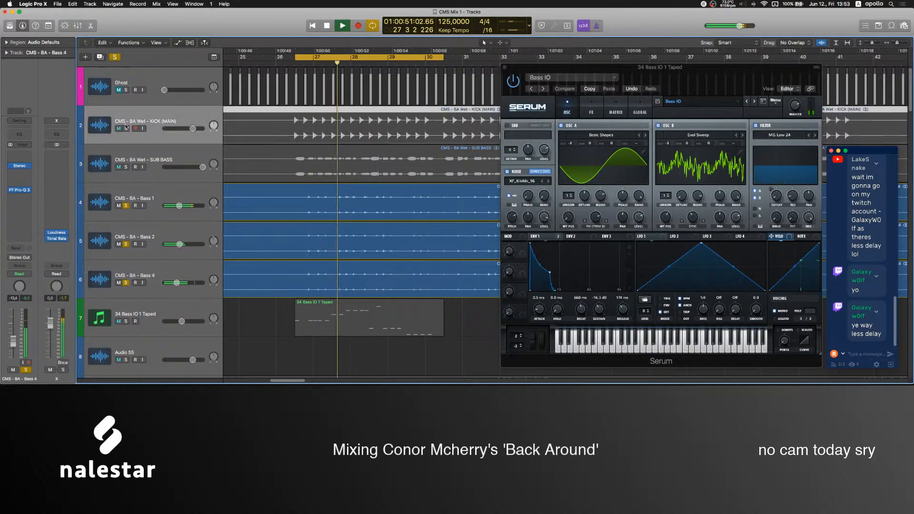
left_click(126, 167)
left_click(138, 146)
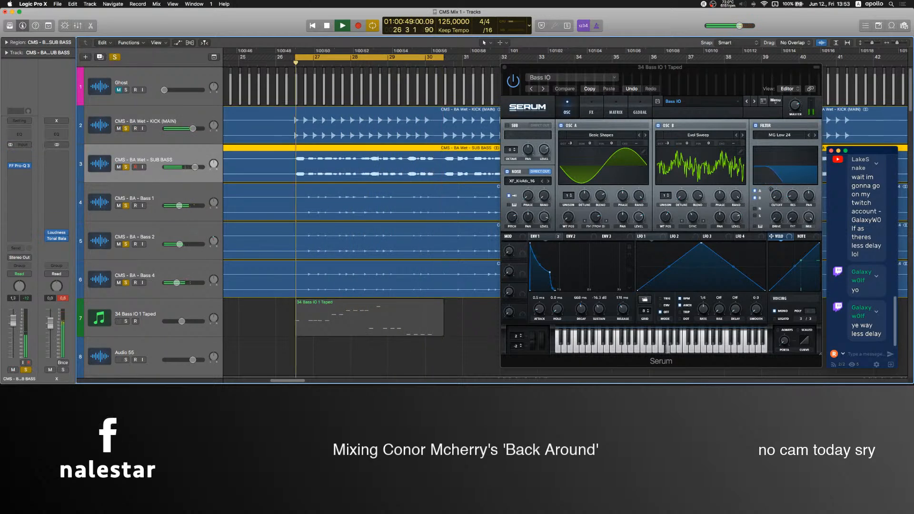
Close the Serum window, swap the solo from Bass 1, 2 and 4 to 34 Bass IO 1 Taped, and set its fader to -6.4 dB.
left_click(505, 67)
left_click(135, 313)
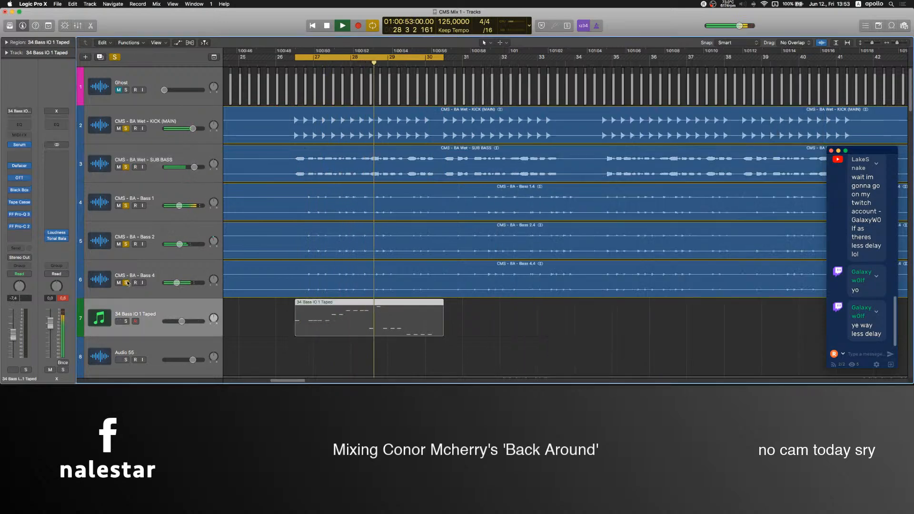
left_click_drag(126, 283, 128, 206)
left_click(126, 321)
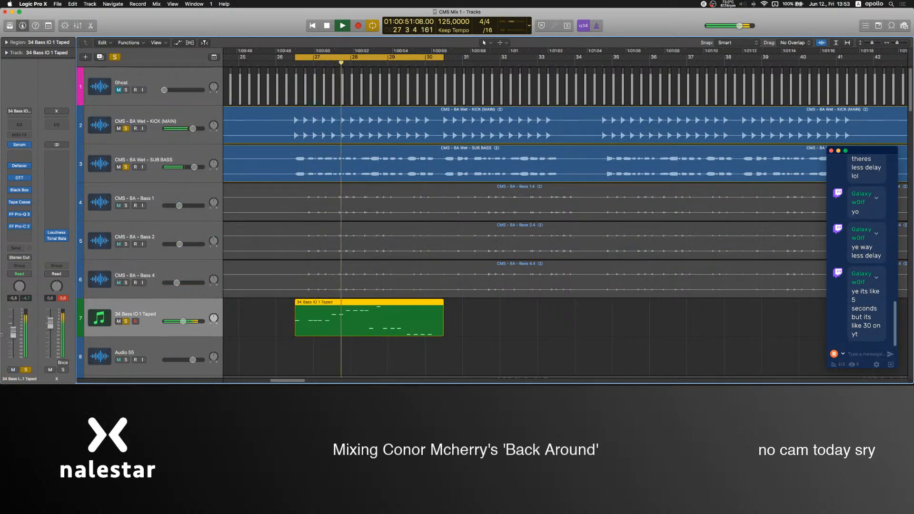
scroll(257, 301, "down", 10)
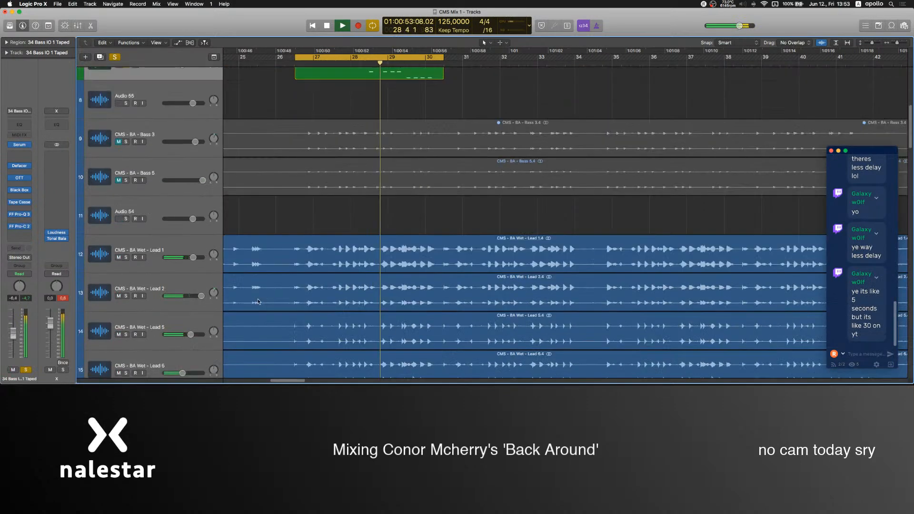
scroll(248, 242, "up", 4)
left_click(267, 208)
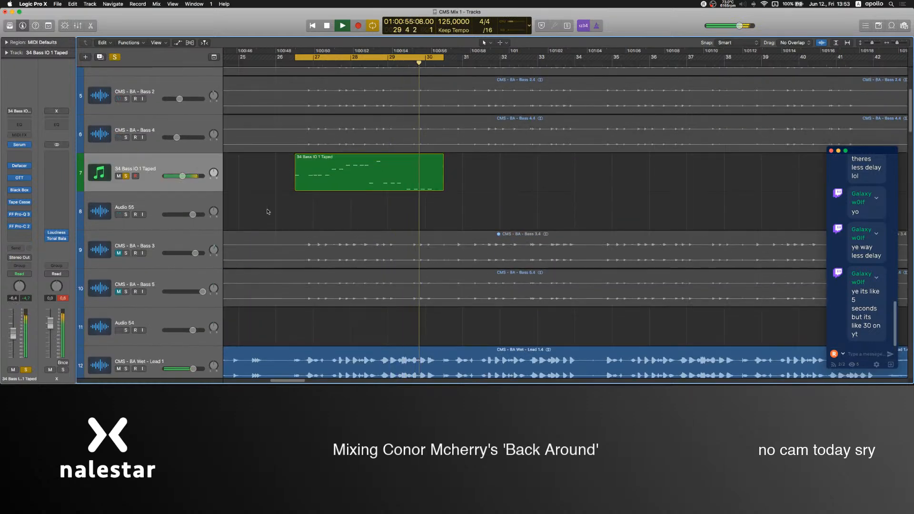
Solo the CLAPS track and raise its fader to about 5.8 dB.
mouse_move(540, 375)
scroll(128, 205, "down", 8)
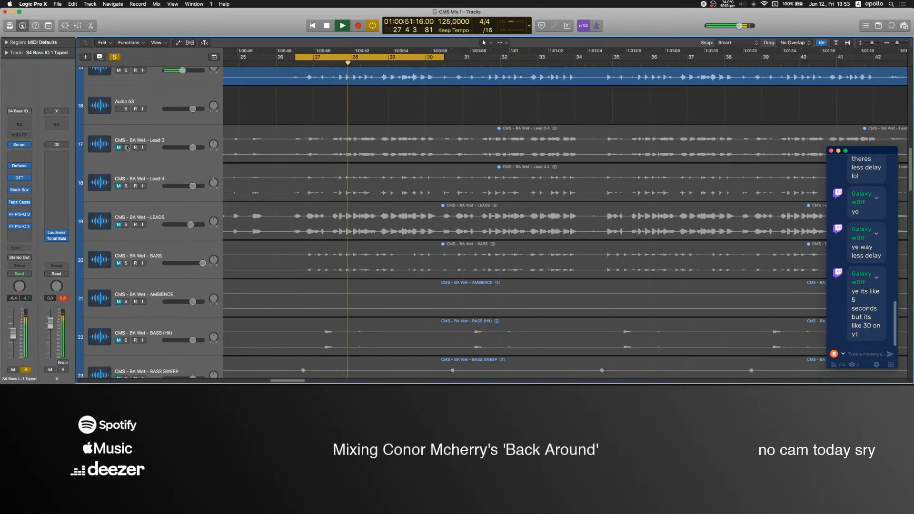
scroll(117, 162, "up", 3)
scroll(116, 191, "down", 3)
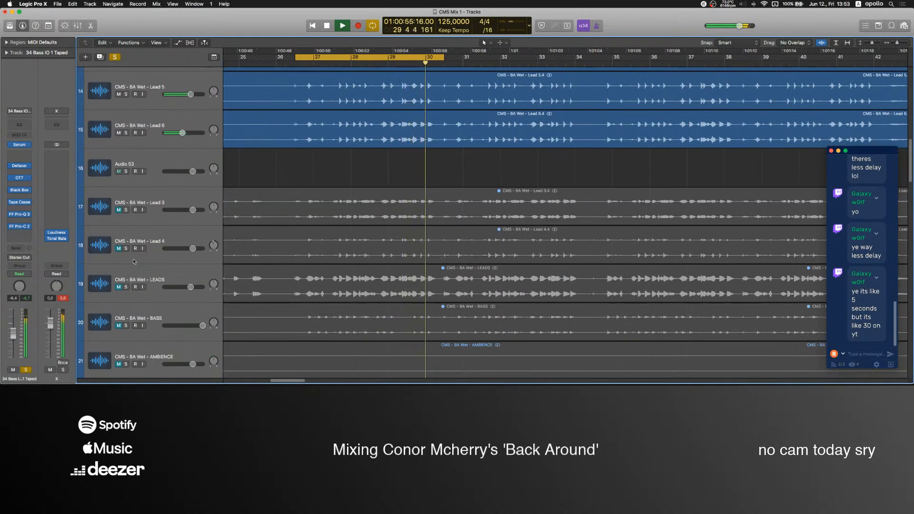
scroll(128, 258, "down", 5)
scroll(120, 279, "down", 20)
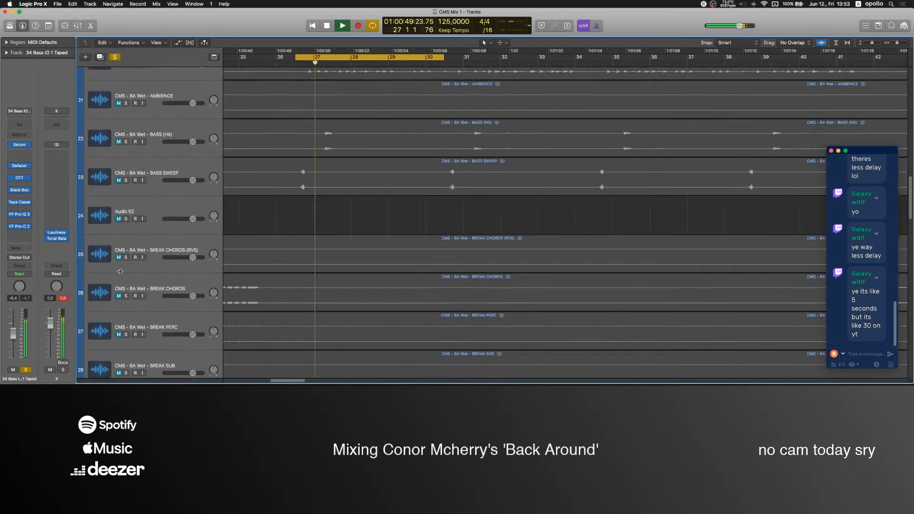
left_click(152, 202)
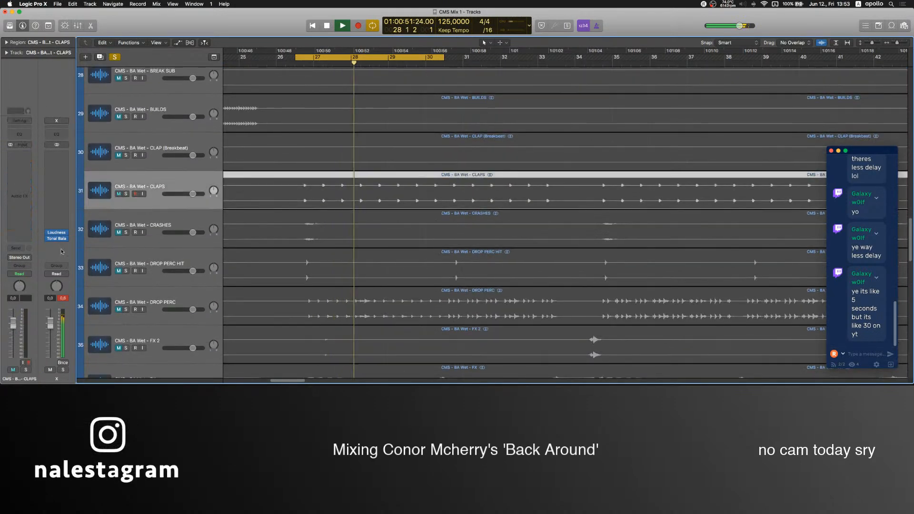
left_click(126, 194)
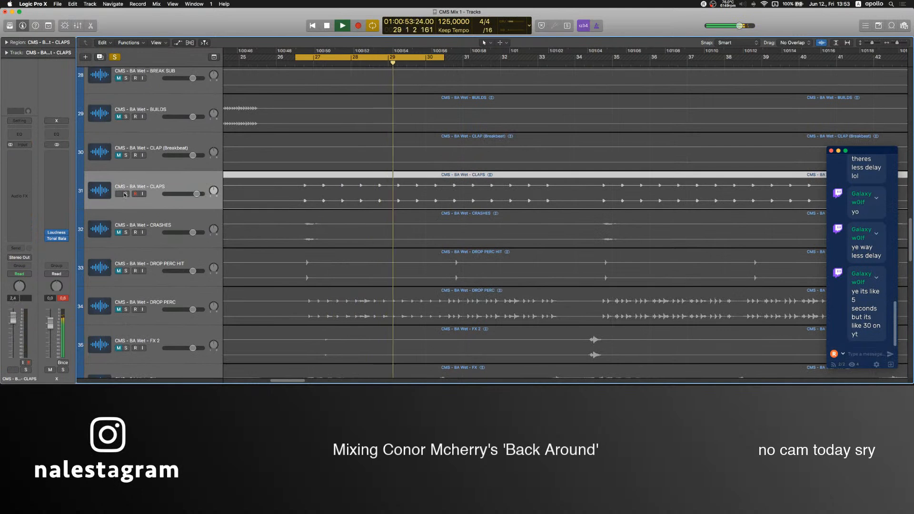
left_click_drag(18, 327, 19, 312)
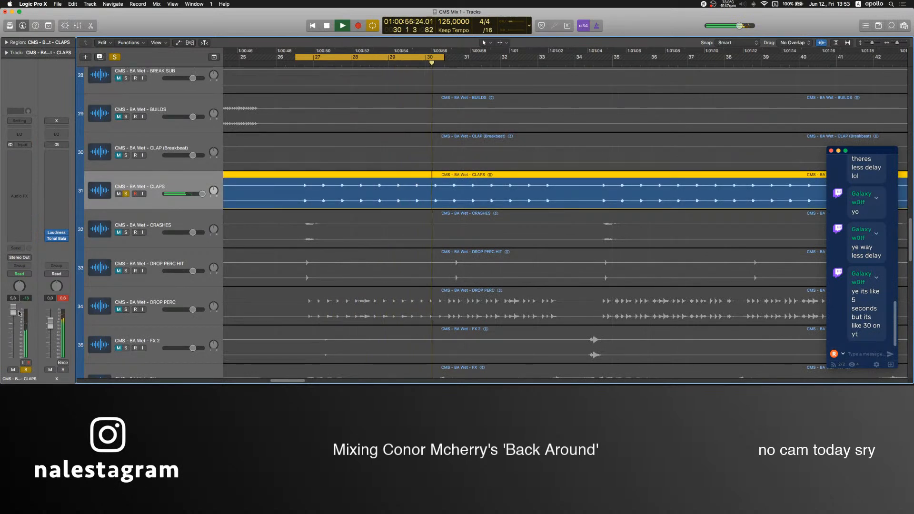
Insert Pro-Q 3 on the CLAPS track, boosting about 1.6 dB near 2.5 kHz with a smaller bell boost in the highs.
left_click(27, 167)
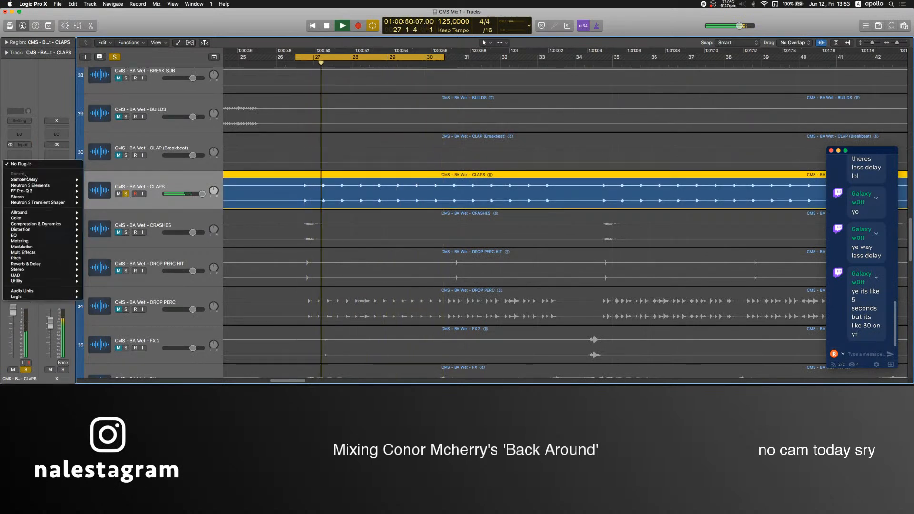
left_click(28, 191)
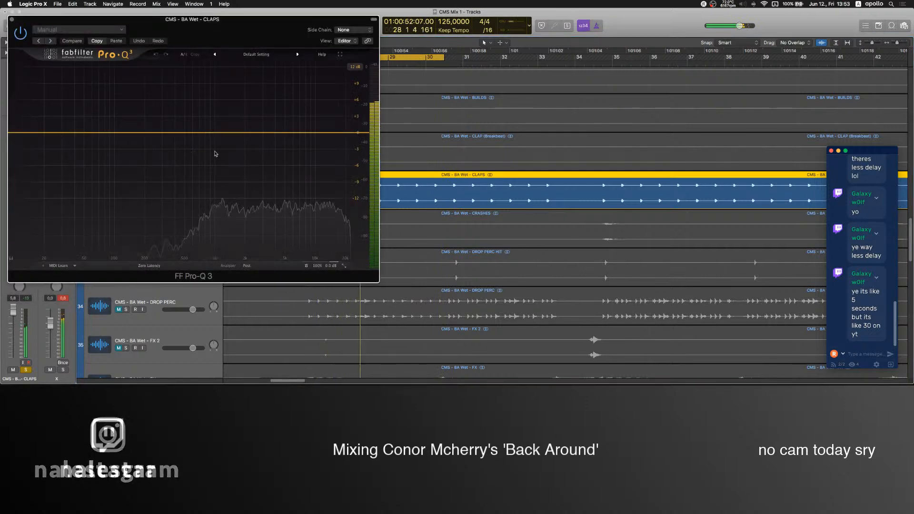
left_click(12, 20)
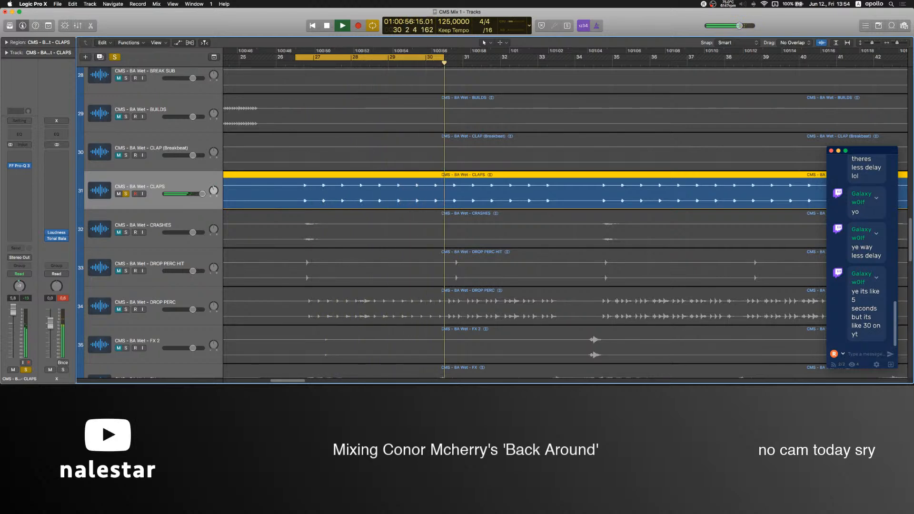
left_click(19, 166)
left_click_drag(226, 143, 307, 137)
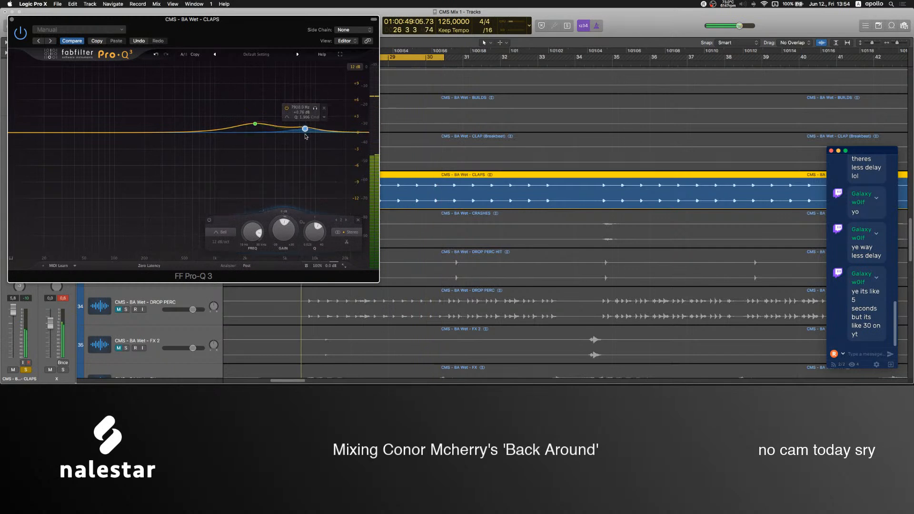
left_click(12, 19)
scroll(212, 241, "down", 2)
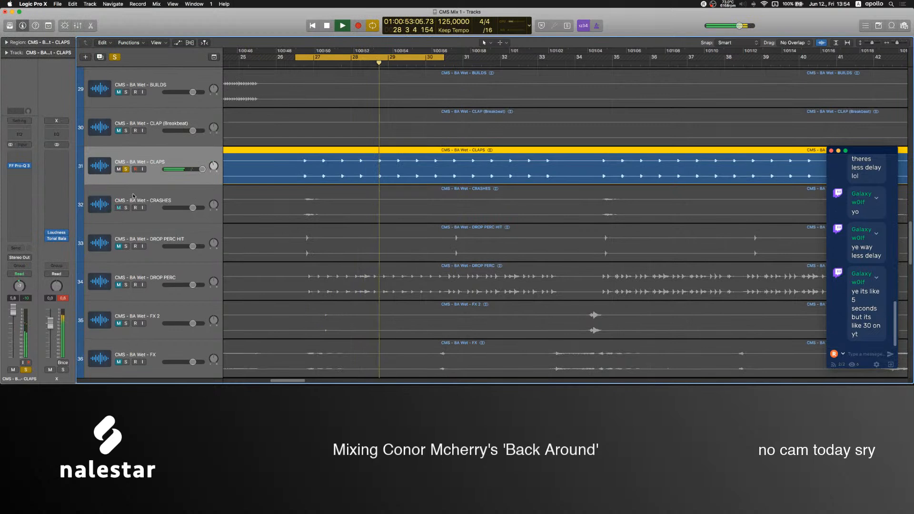
Solo the CRASHES and DROP PERC tracks as well, and raise the DROP PERC fader to 6.0 dB.
left_click(147, 214)
left_click(127, 208)
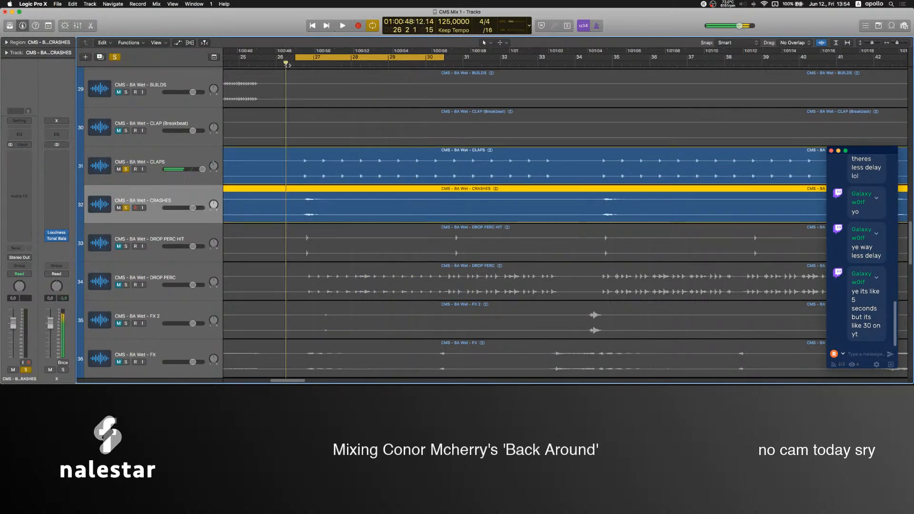
left_click(125, 285)
left_click_drag(10, 330, 13, 310)
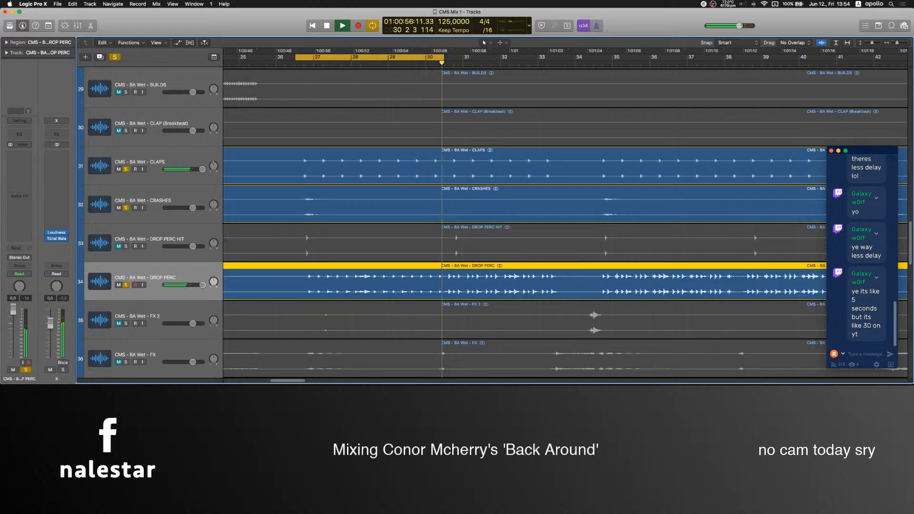
Insert Pro-Q 3 on DROP PERC with a bell boost of about 2.3 dB near 2.9 kHz and output level of about 5.8 dB.
left_click(19, 163)
mouse_move(26, 180)
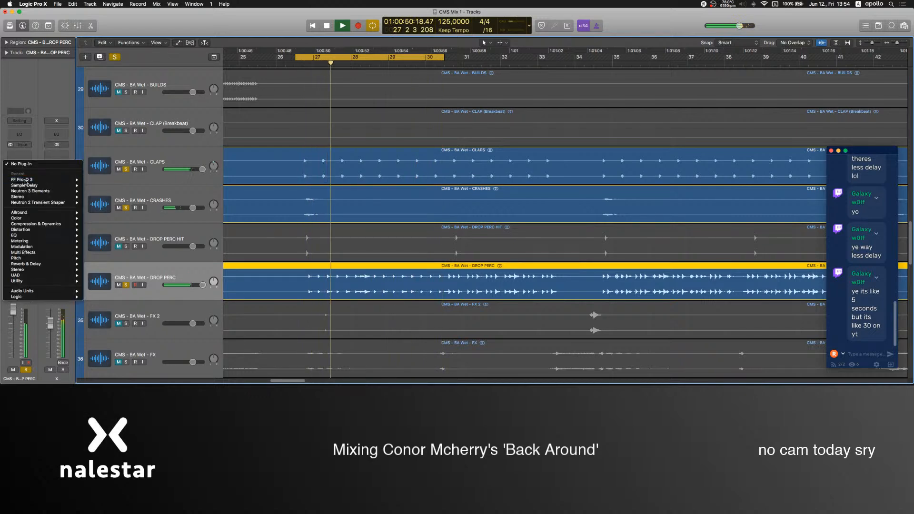
left_click(98, 180)
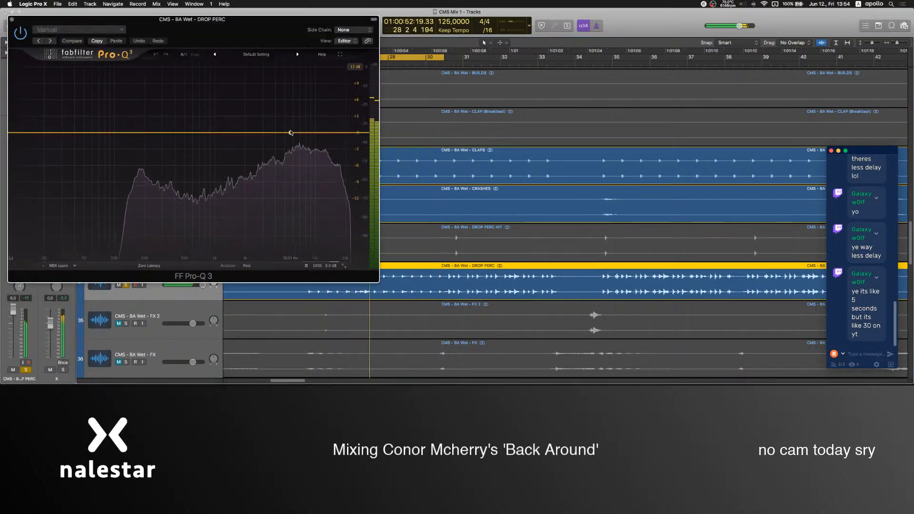
left_click_drag(221, 133, 263, 116)
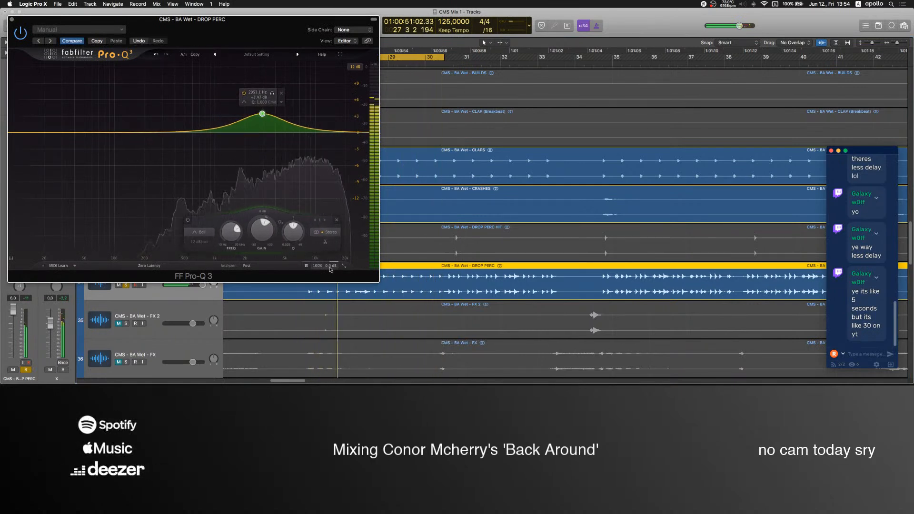
mouse_move(331, 266)
left_click_drag(327, 235, 329, 221)
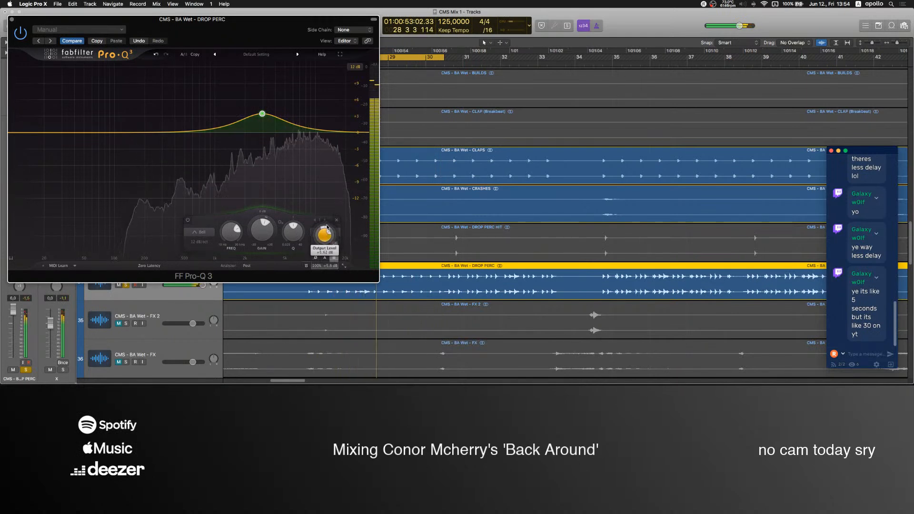
left_click_drag(263, 113, 262, 121)
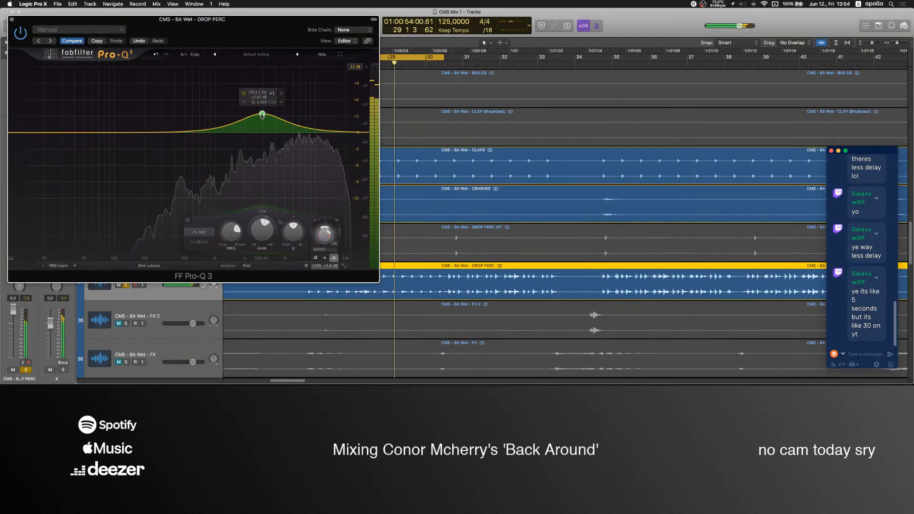
Add a bell cut of about 3 dB in the low frequencies of the DROP PERC EQ and tighten its Q.
left_click(133, 132)
left_click_drag(133, 133, 129, 155)
scroll(129, 155, "up", 3)
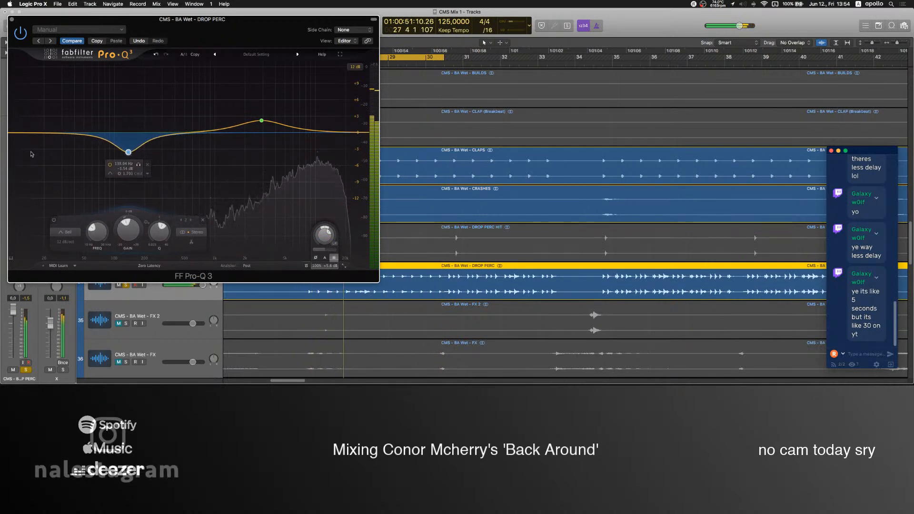
left_click_drag(132, 155, 143, 153)
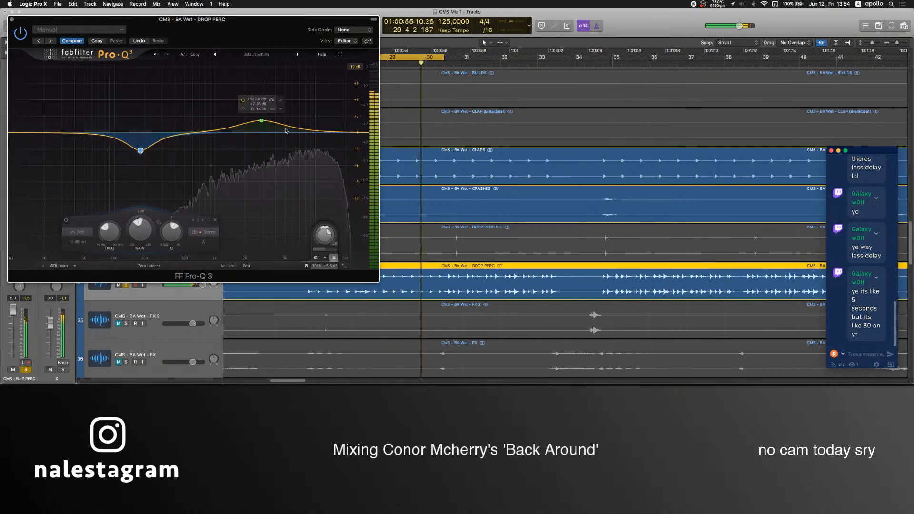
Sweep a narrow band near 8 kHz and turn it into a cut, and add a bell boost of about 1.6 dB in the top highs.
left_click_drag(305, 129, 307, 83)
scroll(307, 103, "up", 5)
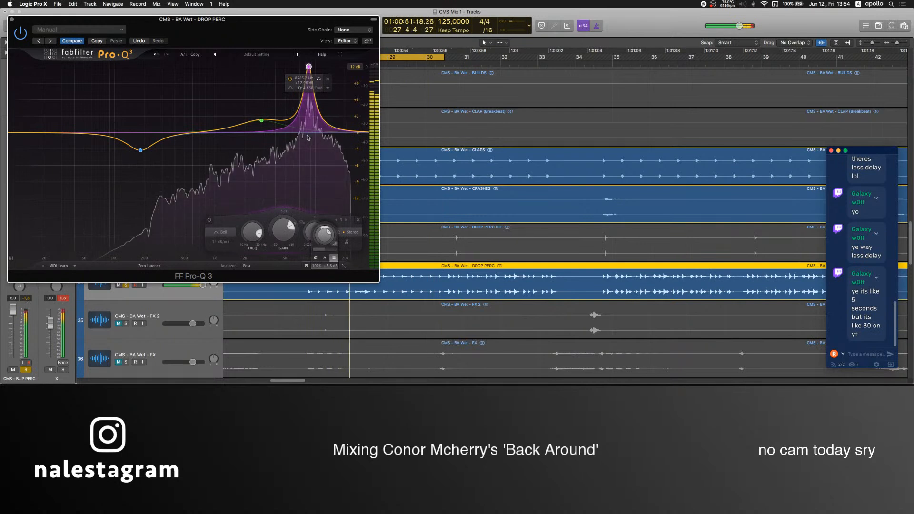
scroll(307, 72, "up", 5)
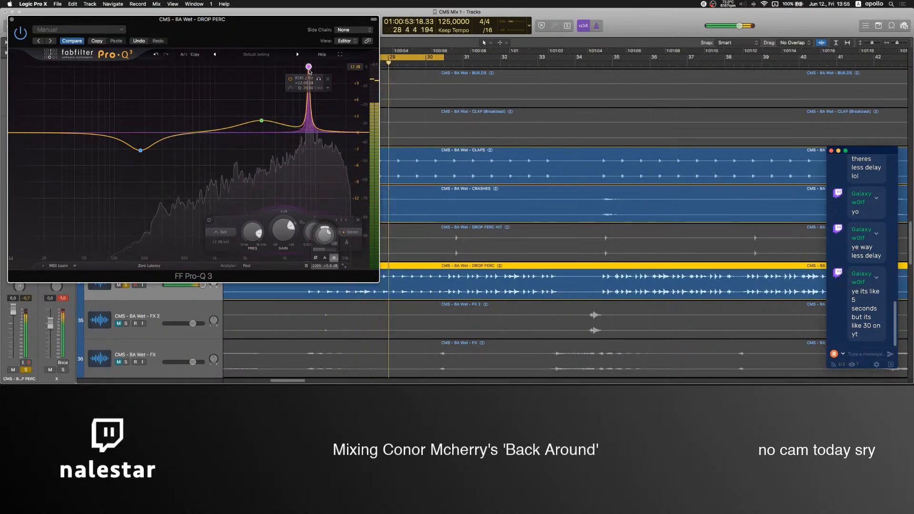
left_click_drag(283, 230, 280, 282)
left_click(311, 113)
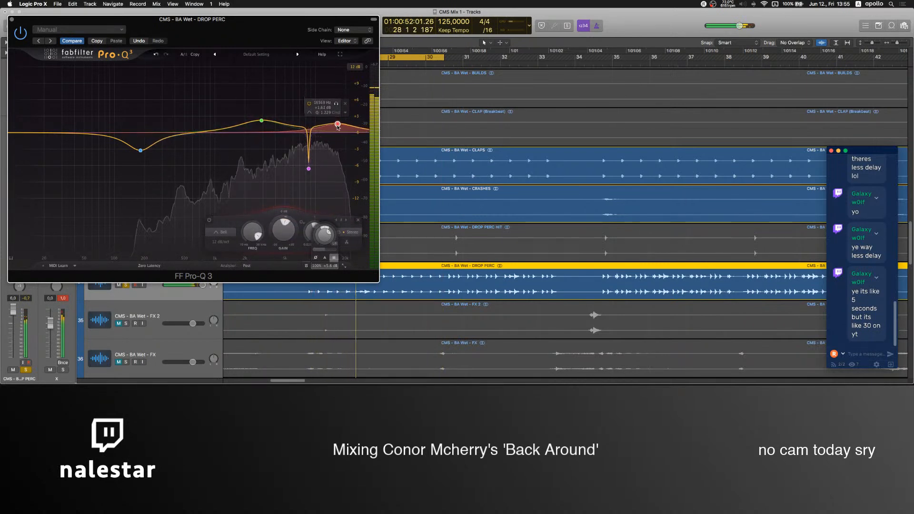
Refine the narrow EQ cut near 8.1 kHz to a Q of 40 with about 8 dB of reduction.
left_click(309, 171)
scroll(310, 170, "down", 3)
left_click_drag(309, 171, 312, 171)
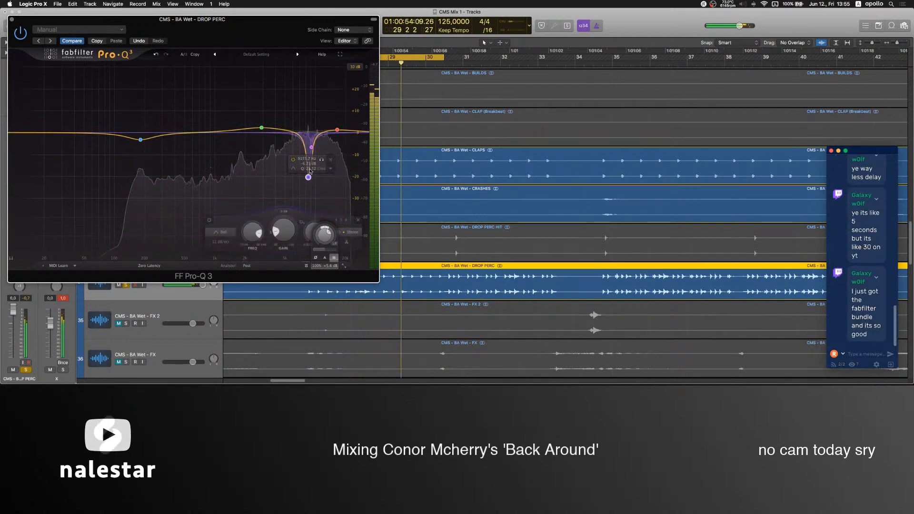
left_click_drag(312, 147, 309, 177)
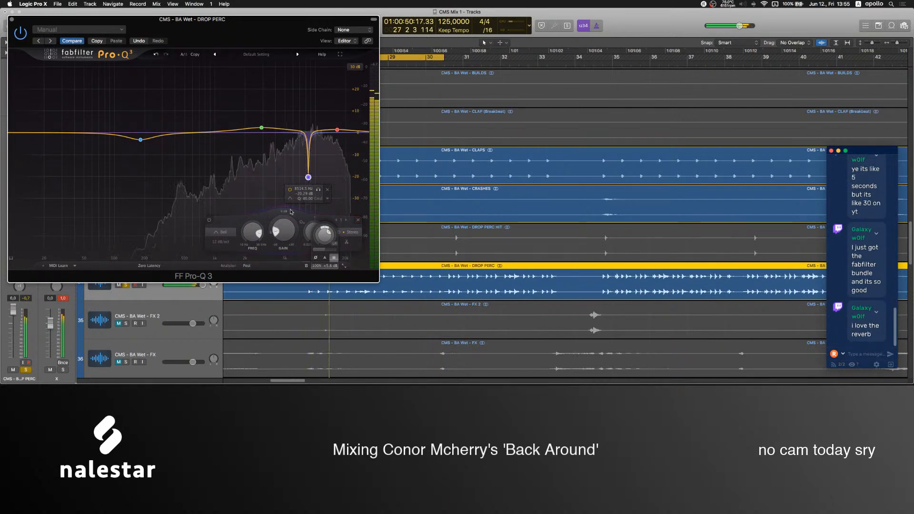
left_click_drag(286, 211, 286, 210)
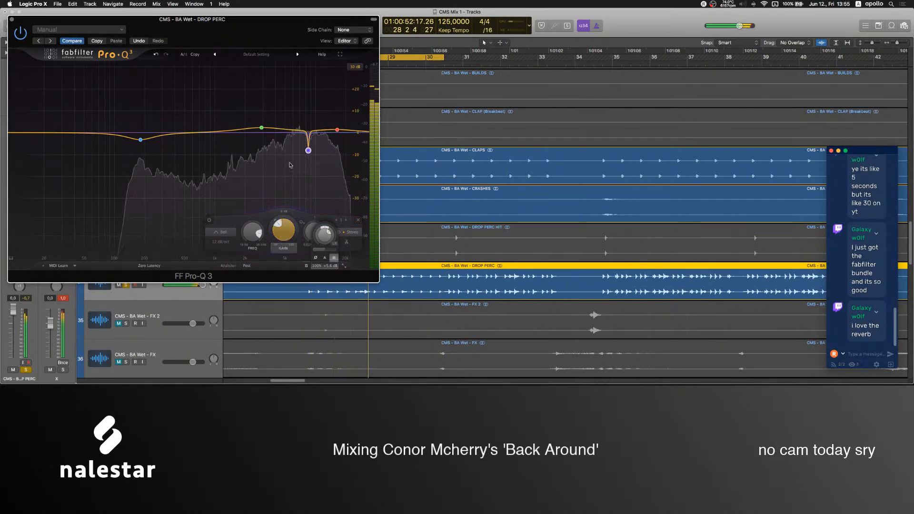
Try a second narrow cut just above the first one, and delete both narrow bands from the DROP PERC EQ.
left_click_drag(308, 147, 312, 149)
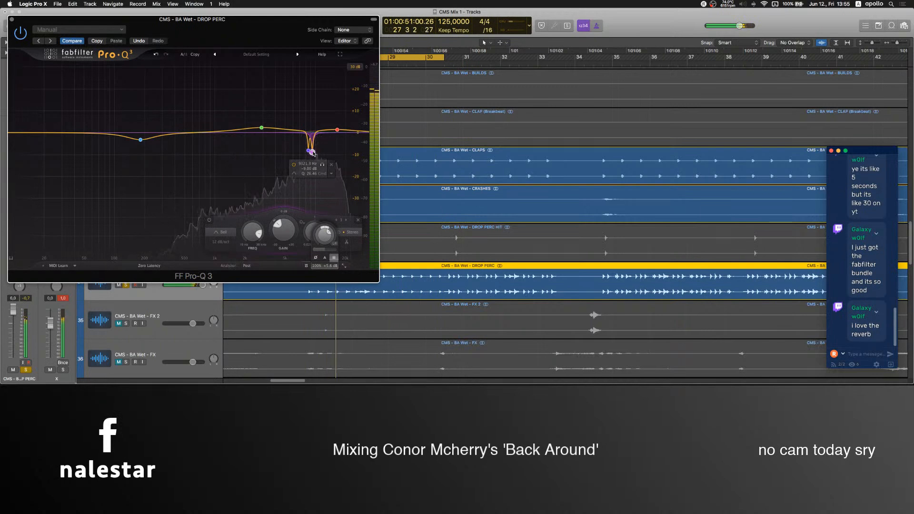
left_click_drag(314, 153, 312, 153)
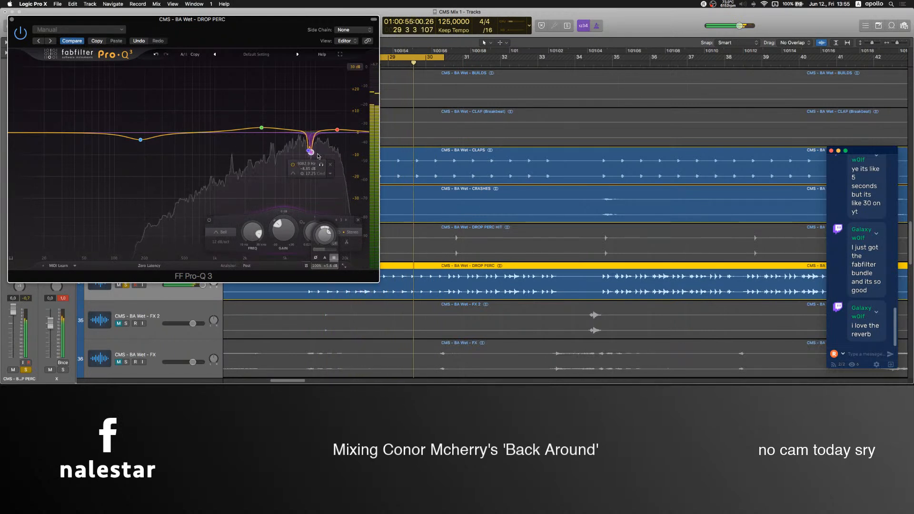
left_click(330, 165)
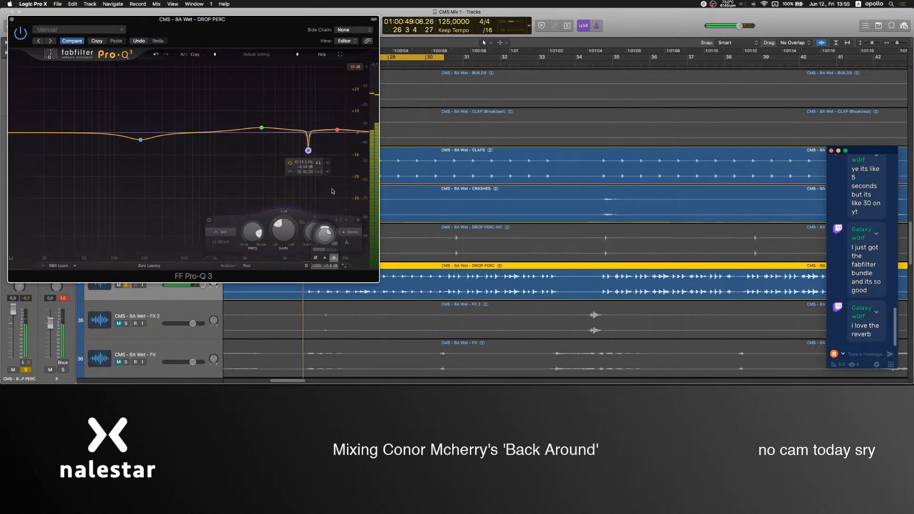
left_click(328, 163)
Switch to OBS to check its audio mixer, and close the DROP PERC Pro-Q 3 window.
mouse_move(532, 378)
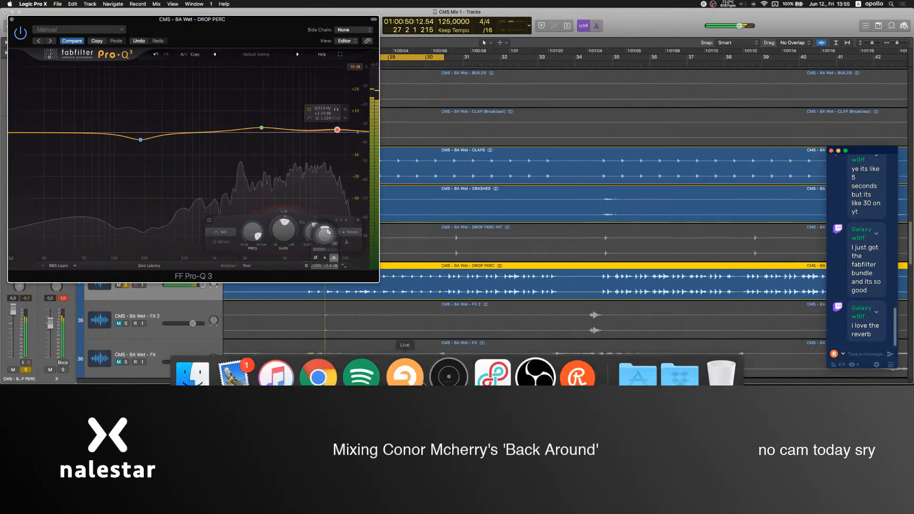
left_click(531, 360)
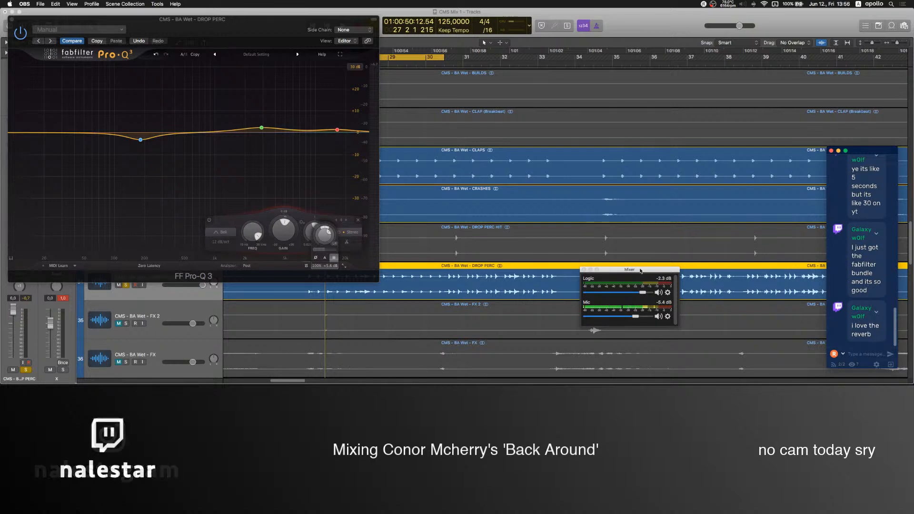
left_click(10, 20)
Insert the Panagement 2 reverb and delay plug-in below Pro-Q 3 on DROP PERC, and close its window.
left_click(26, 184)
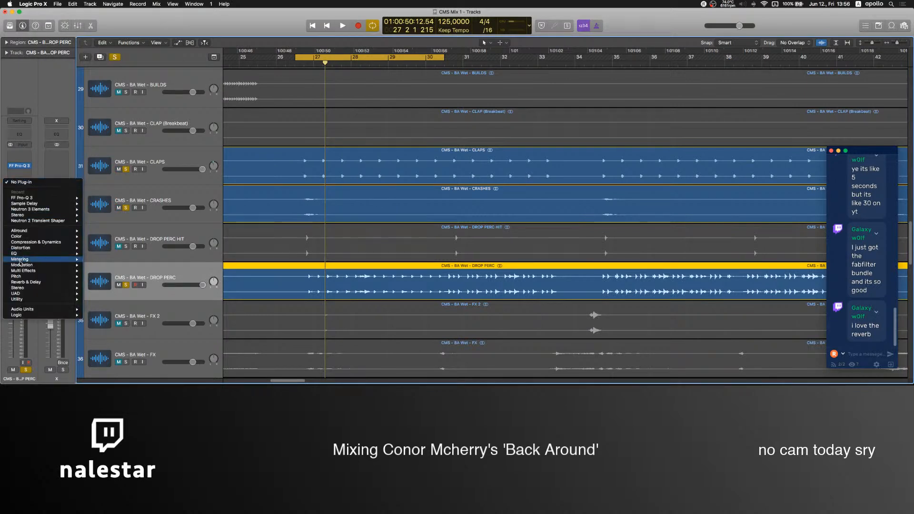
mouse_move(29, 282)
mouse_move(139, 288)
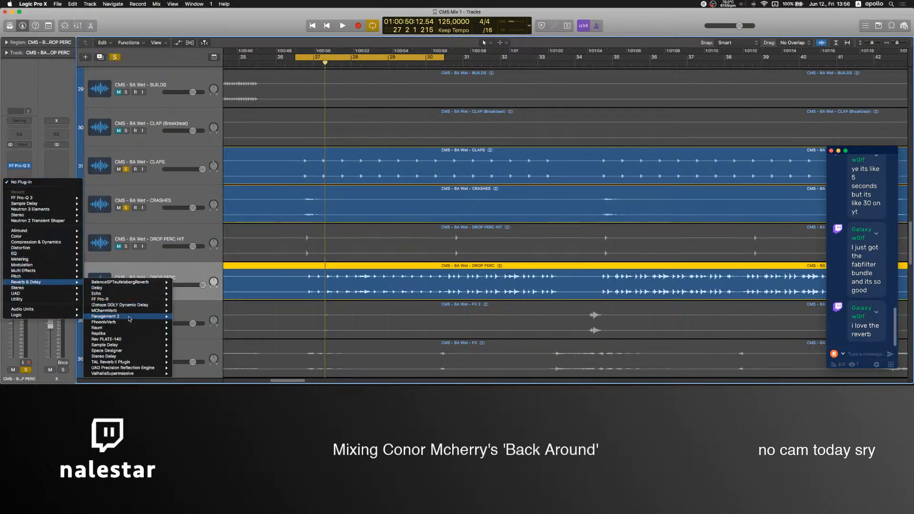
left_click(197, 317)
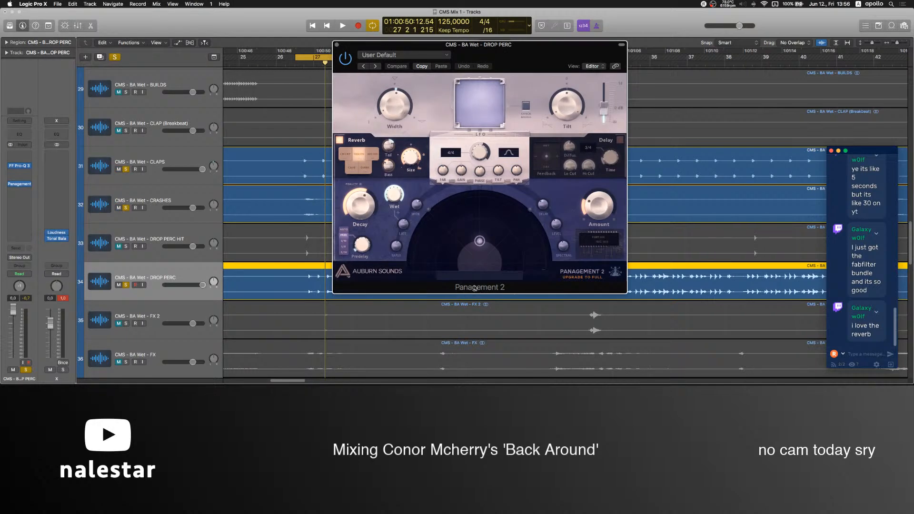
left_click(337, 45)
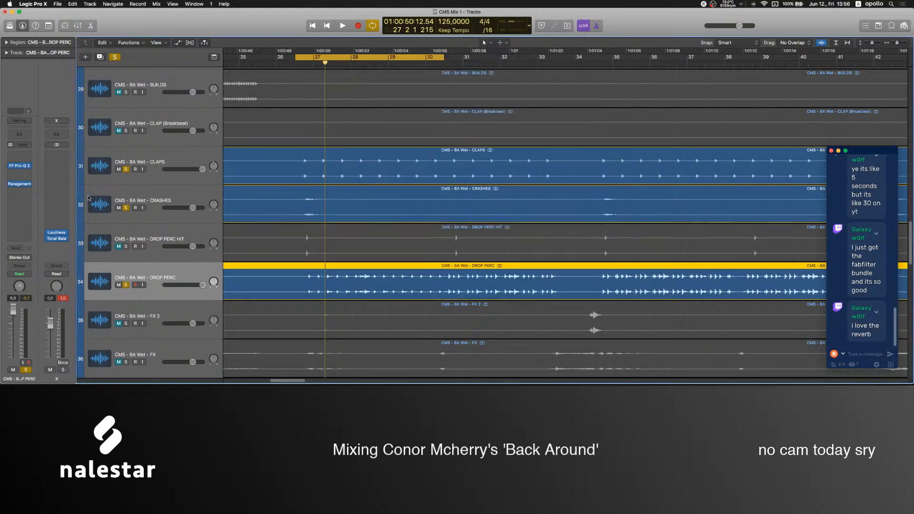
Replace Panagement 2 on DROP PERC with the stereo Graillon 2 pitch plug-in.
left_click(29, 185)
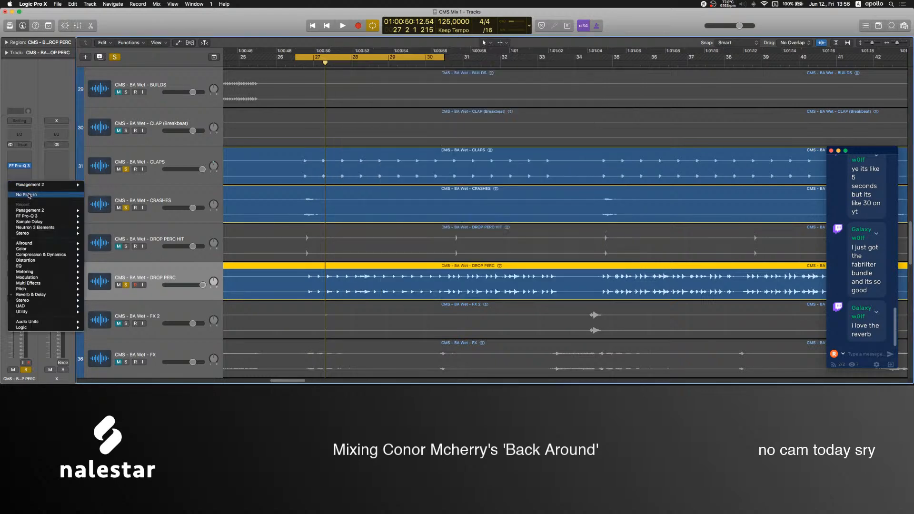
mouse_move(23, 294)
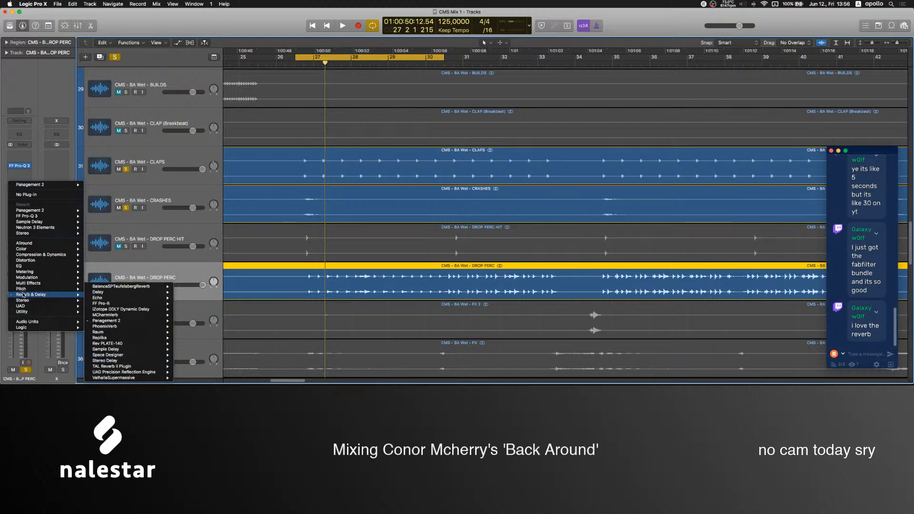
mouse_move(93, 290)
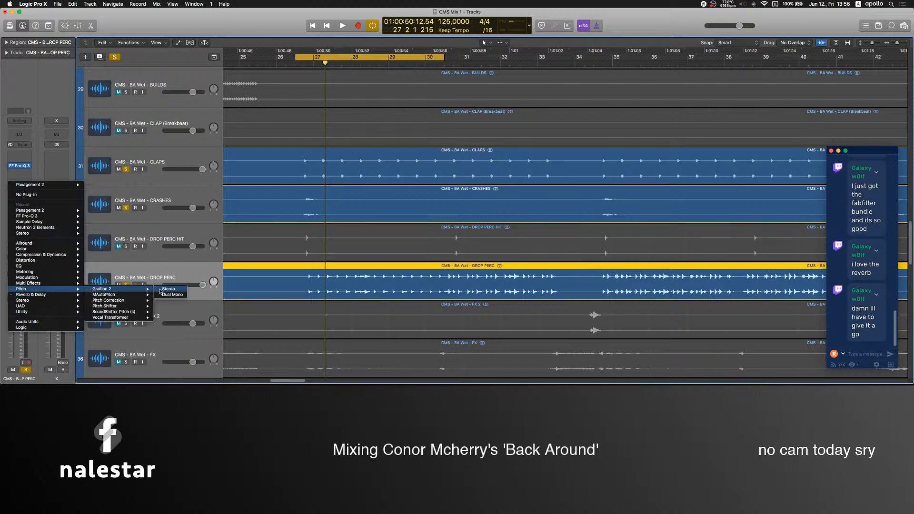
left_click(164, 290)
left_click_drag(173, 25, 507, 69)
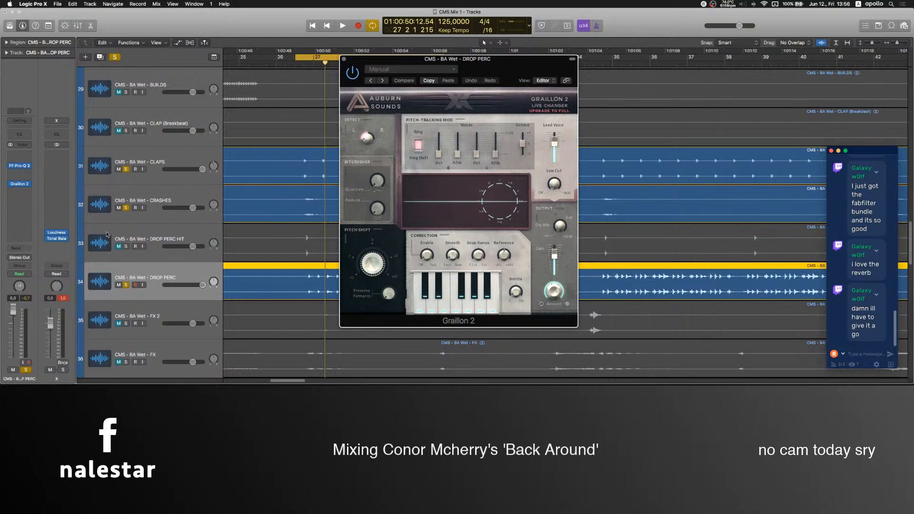
Swap Graillon 2 for Pitch Correction on DROP PERC, close its window, and remove the plug-in from the slot.
left_click(21, 184)
mouse_move(32, 289)
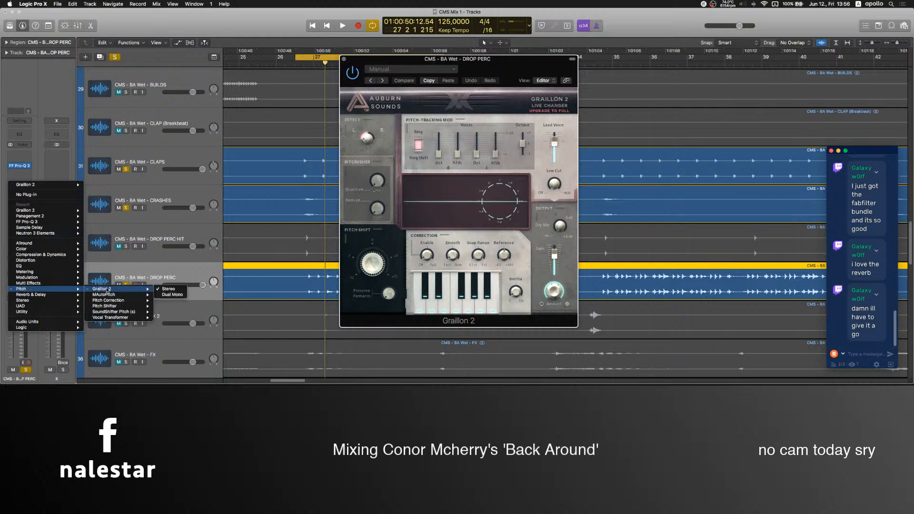
mouse_move(119, 301)
left_click(171, 301)
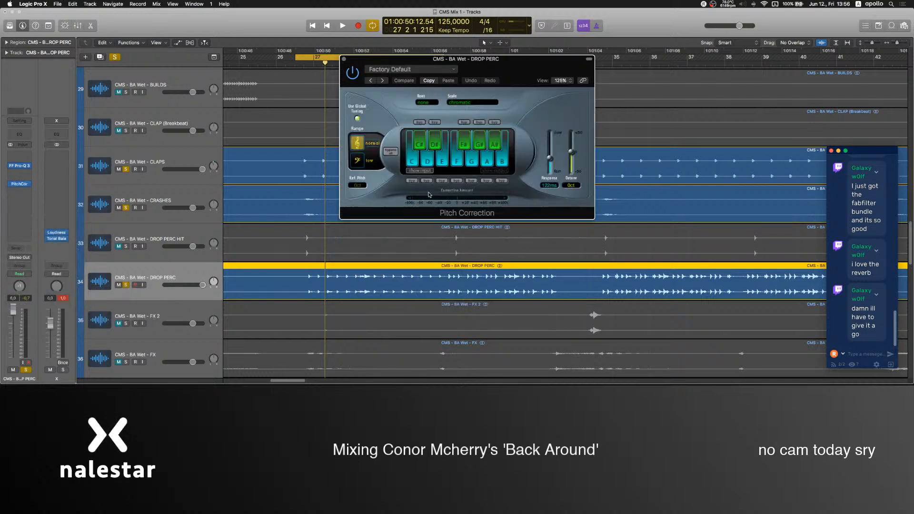
left_click(345, 59)
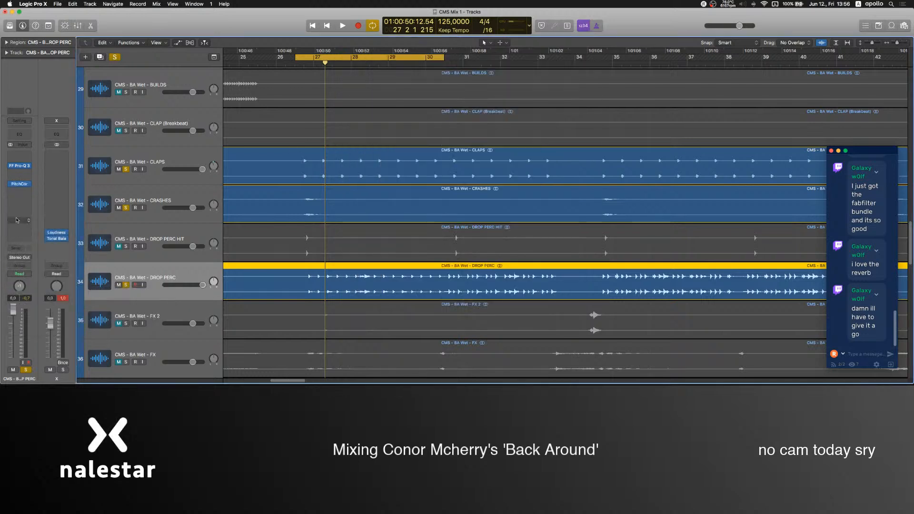
left_click(29, 185)
left_click(22, 201)
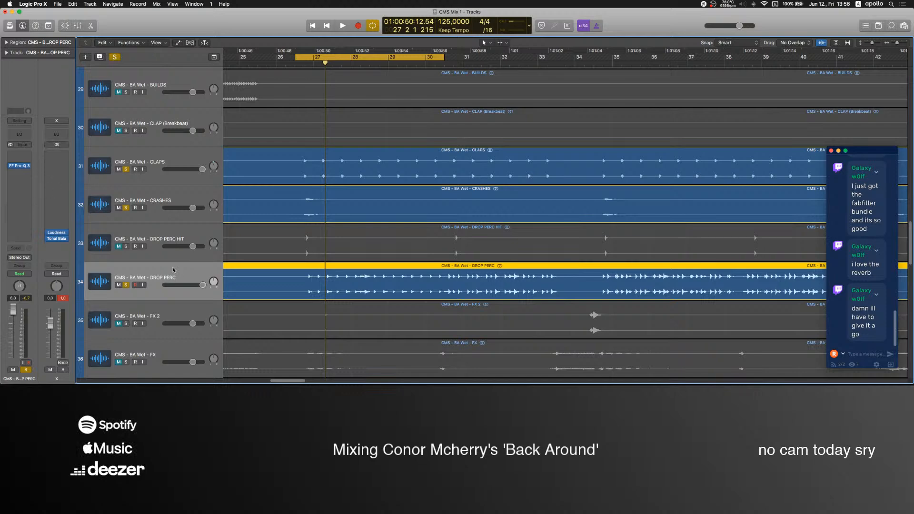
Resume playback and lower the DROP PERC fader to about 1.9 dB.
scroll(181, 268, "down", 2)
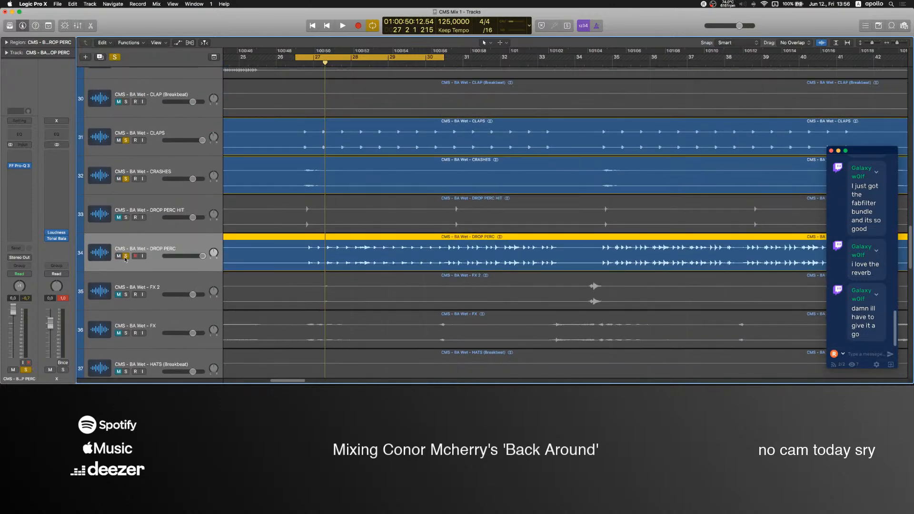
key("space")
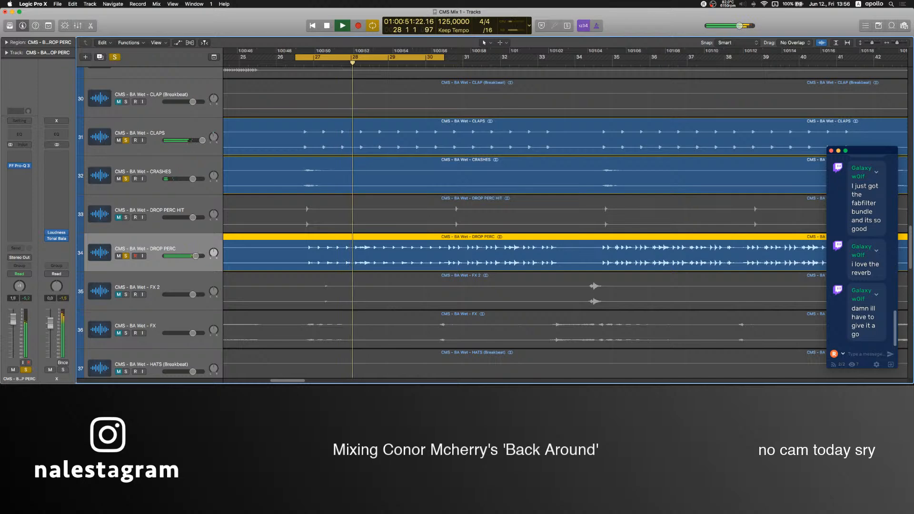
scroll(148, 302, "up", 15)
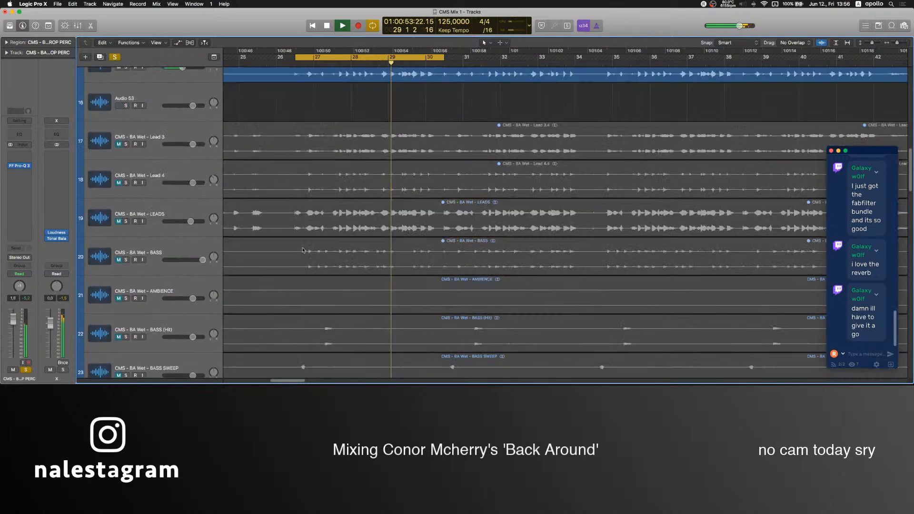
Unsolo the 34 Bass IO 1 Taped track and solo Bass 1, Bass 2 and Bass 4 instead.
scroll(304, 251, "up", 4)
scroll(126, 285, "down", 2)
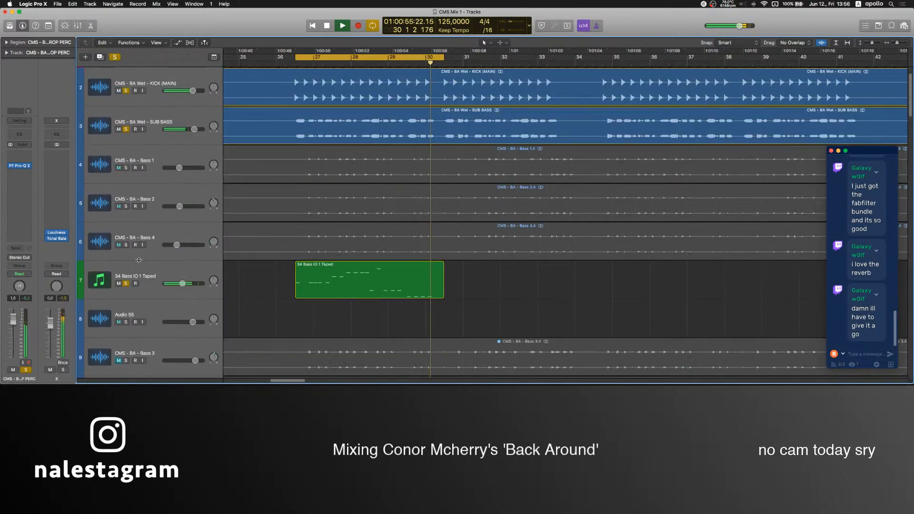
left_click(126, 285)
left_click_drag(126, 245, 126, 168)
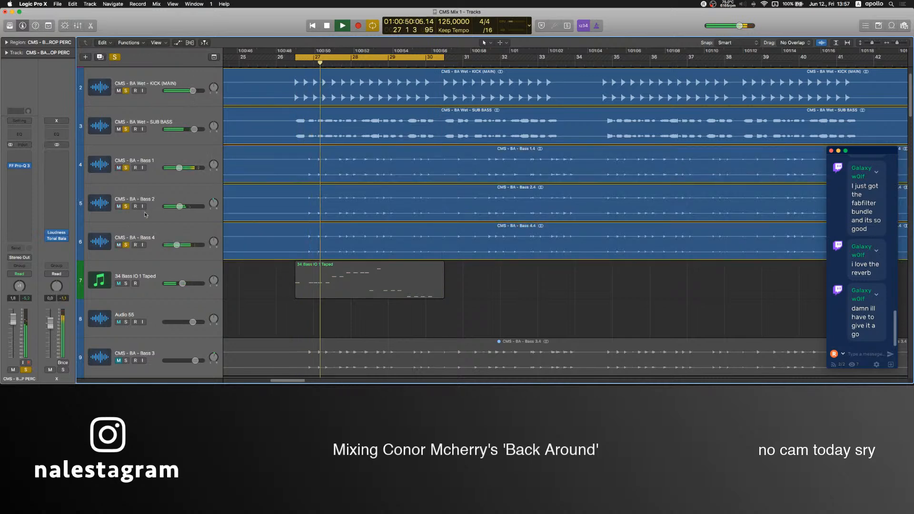
Route the outputs of Bass 1, Bass 2 and Bass 4 together to Bus 2, and close the mixer window.
left_click(148, 231)
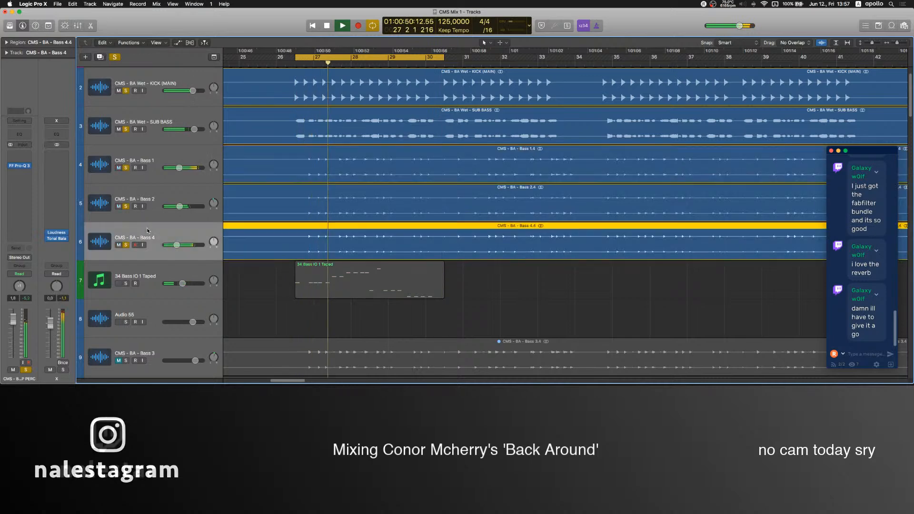
left_click(148, 151, "shift")
key("super+2")
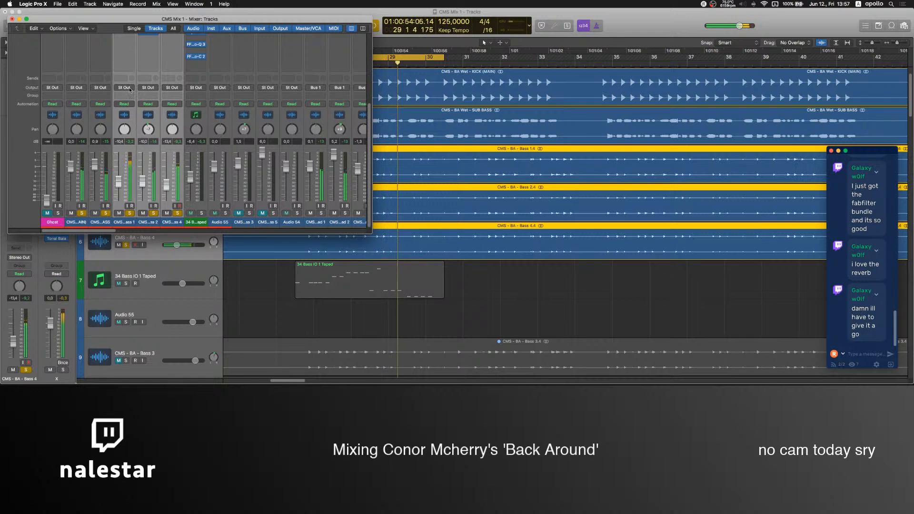
left_click(130, 90)
mouse_move(136, 113)
left_click(172, 119)
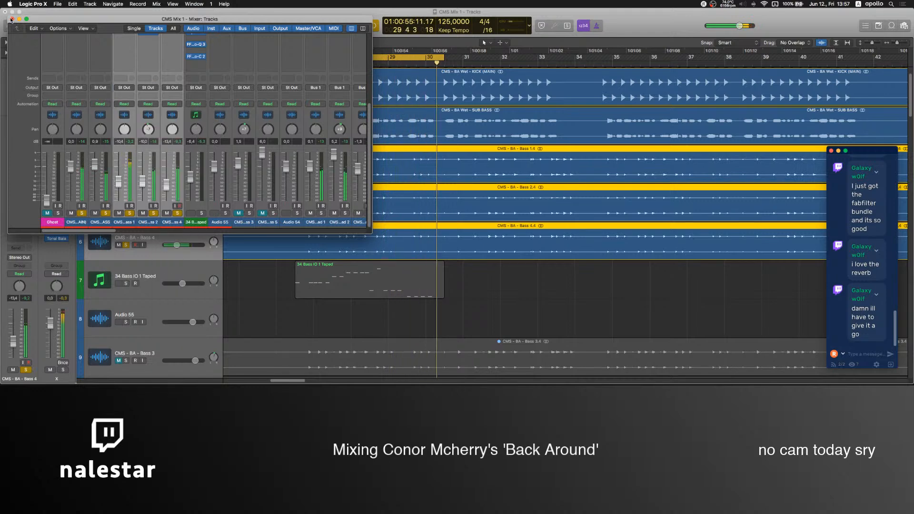
left_click(11, 19)
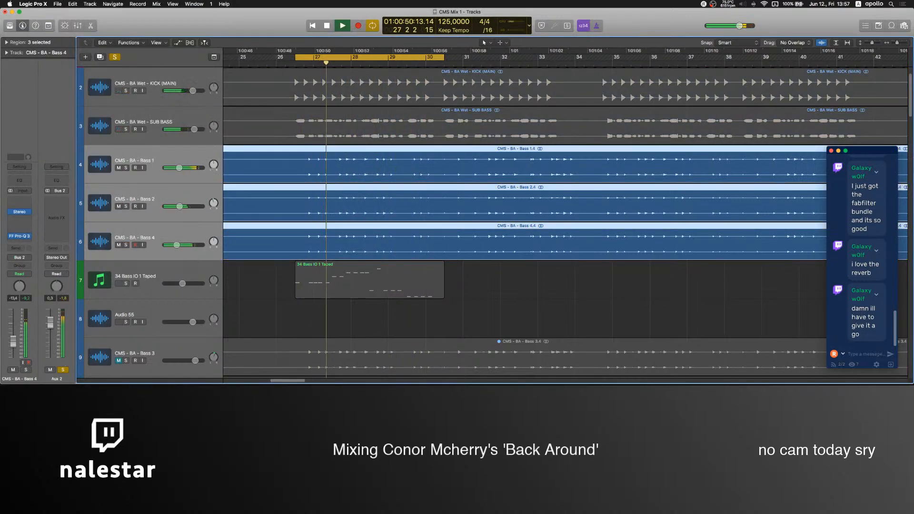
Insert the Ozone 8 Maximizer plug-in on the Aux 2 bass bus.
left_click(59, 209)
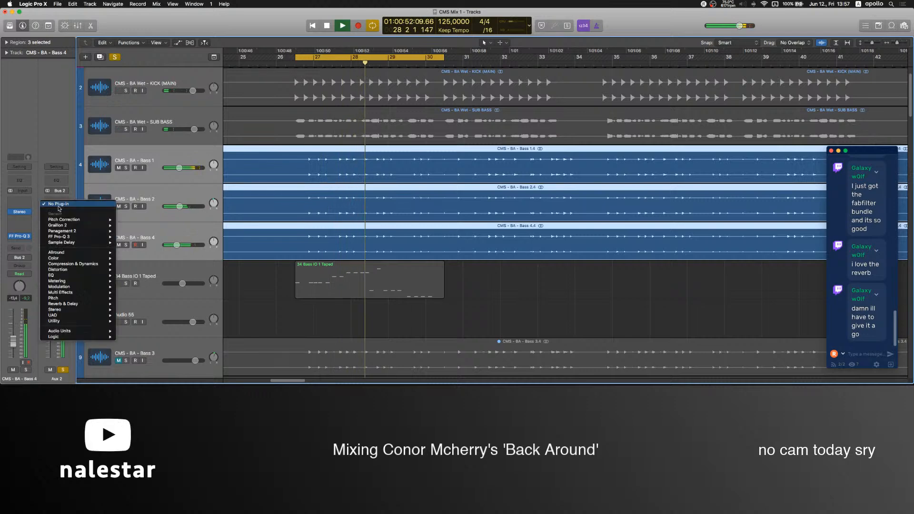
mouse_move(76, 264)
left_click(143, 281)
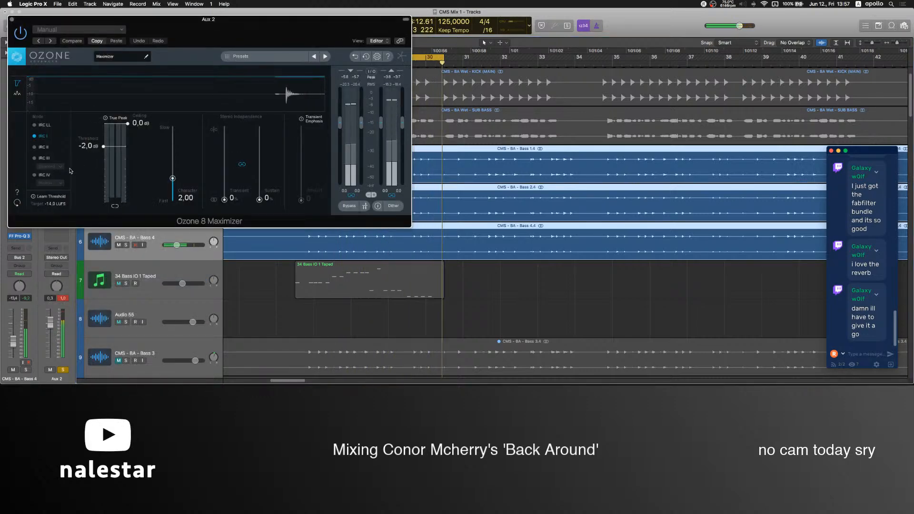
Set the Maximizer to IRC IV Transient mode, enable Transient Emphasis, and lower the Character to 1.15.
left_click(42, 174)
left_click(50, 182)
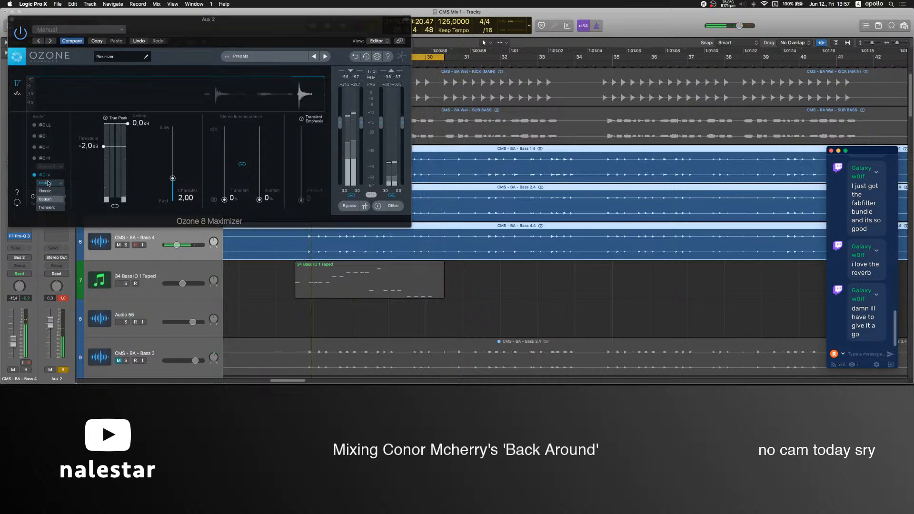
left_click(48, 207)
left_click(301, 119)
left_click_drag(173, 179, 172, 187)
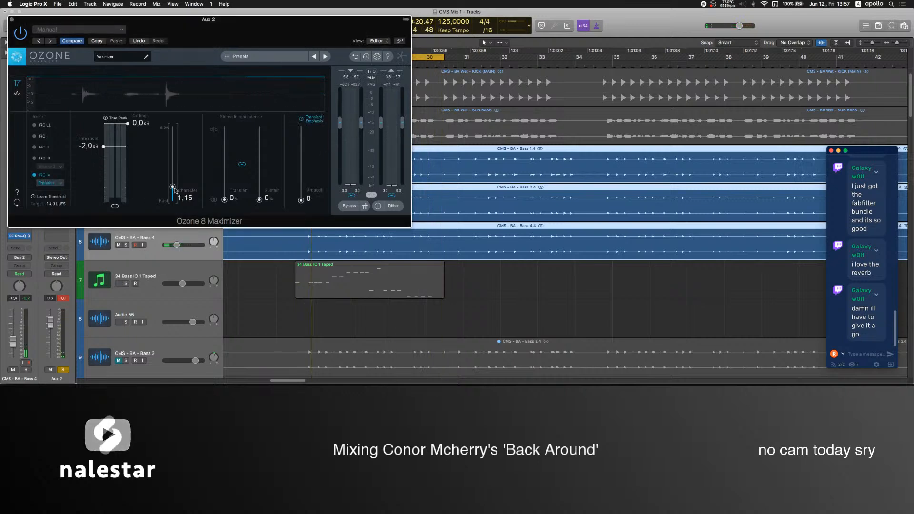
Resume playback, set the Maximizer threshold to -9.9 dB and its output gain to -5.7 dB, and close the plug-in window.
key("space")
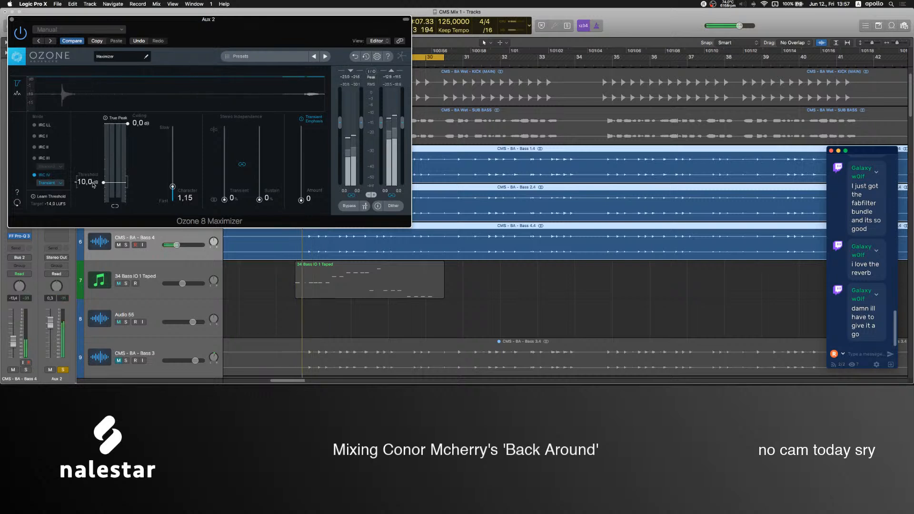
left_click_drag(88, 182, 88, 181)
left_click_drag(403, 128, 403, 162)
left_click_drag(403, 161, 404, 150)
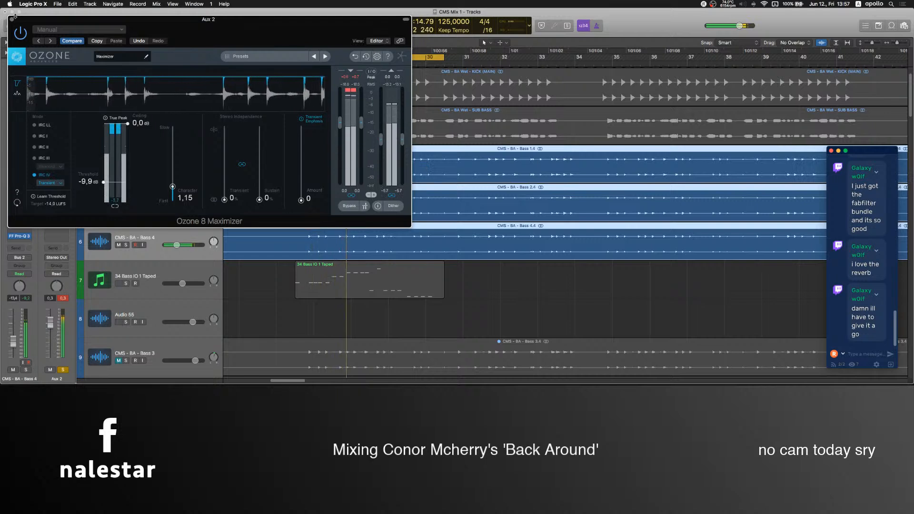
key("super+w")
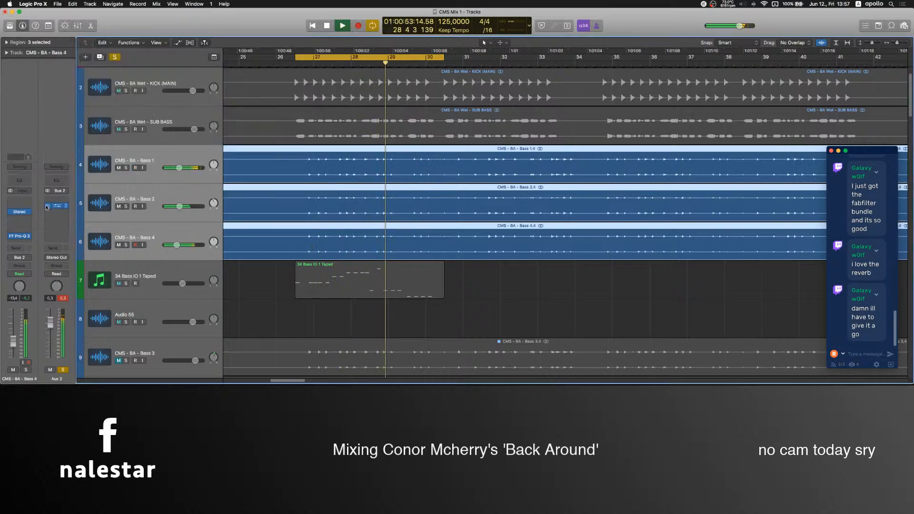
Bypass the Ozone 8 Maximizer on Aux 2 to compare the sound, stop playback, and switch the plug-in back on.
left_click(48, 207)
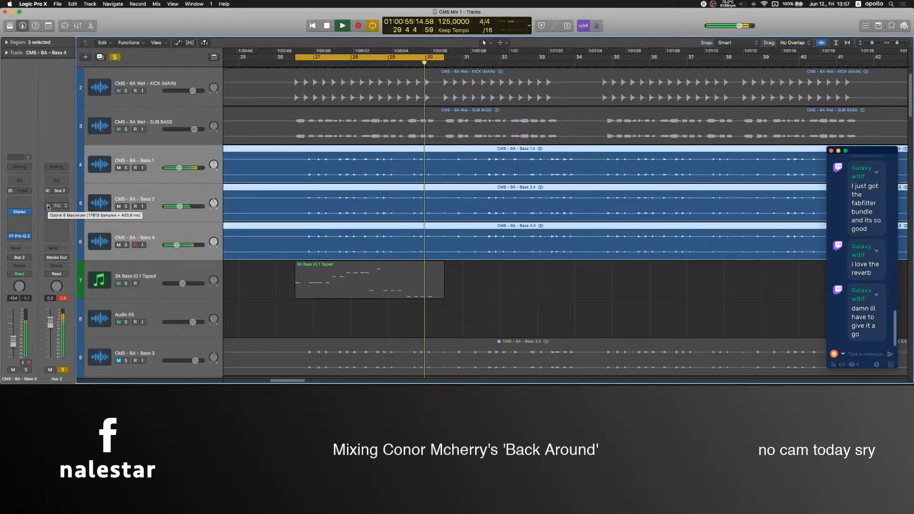
key("space")
left_click(48, 206)
Check the audio levels in the OBS mixer, and mute the 34 Bass IO 1 Taped track back in Logic Pro.
mouse_move(361, 376)
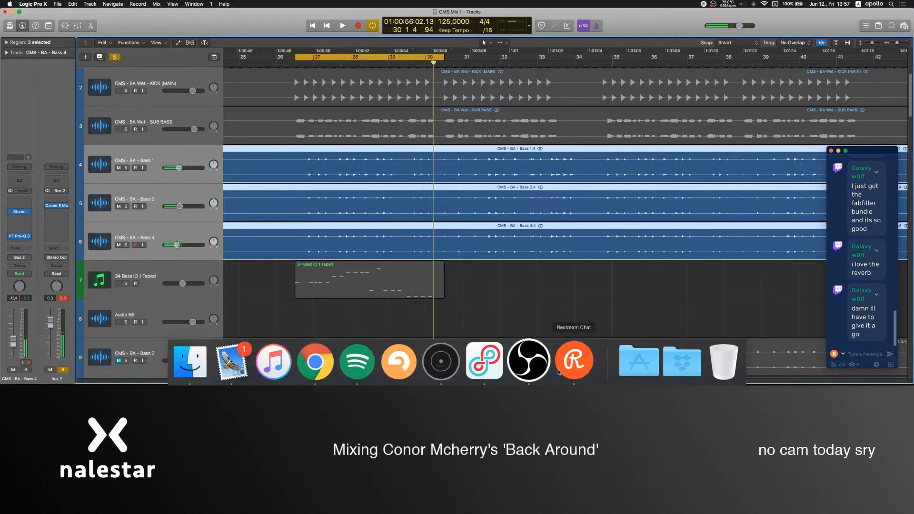
left_click(536, 371)
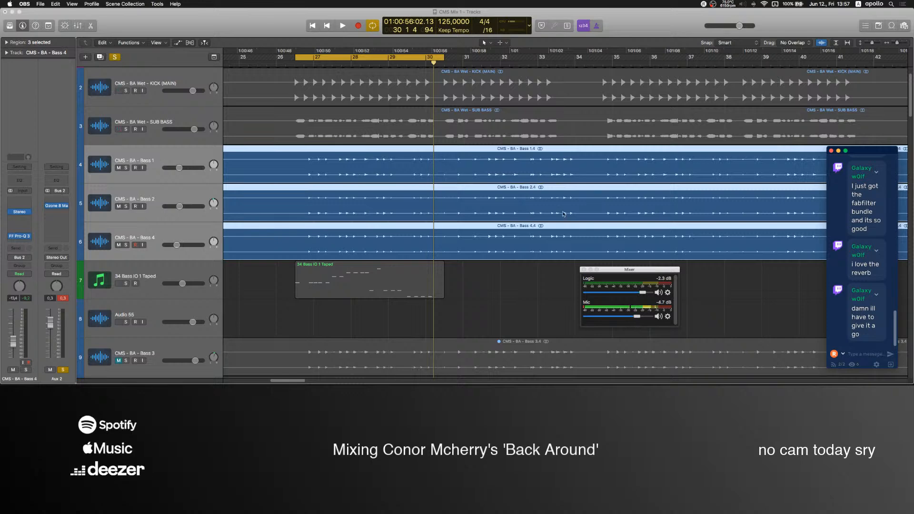
left_click(139, 281)
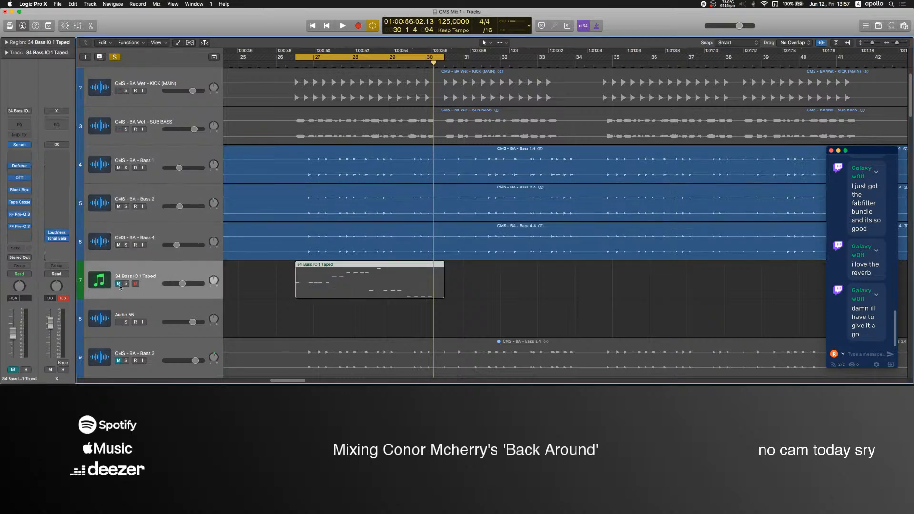
scroll(508, 316, "up", 1)
left_click(508, 317)
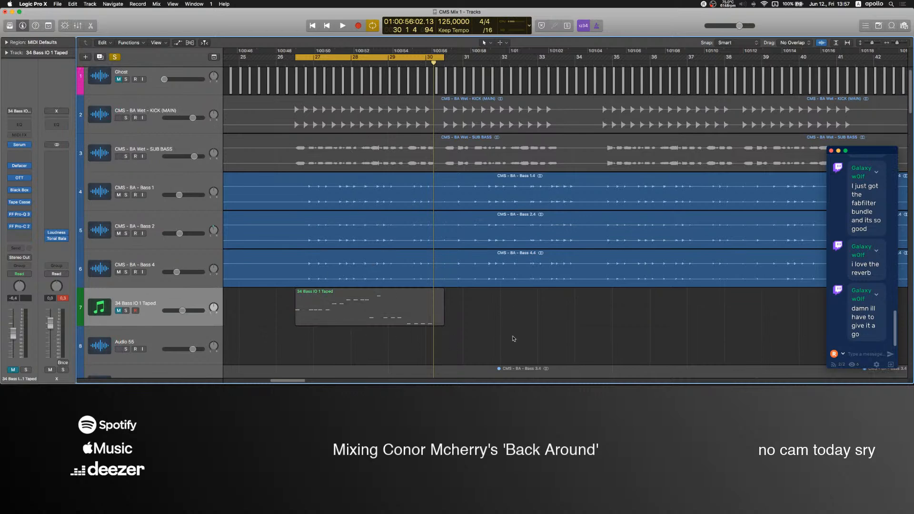
Select the Bass 1 track, check the microphone level in the OBS mixer, and return to Logic Pro.
left_click(154, 186)
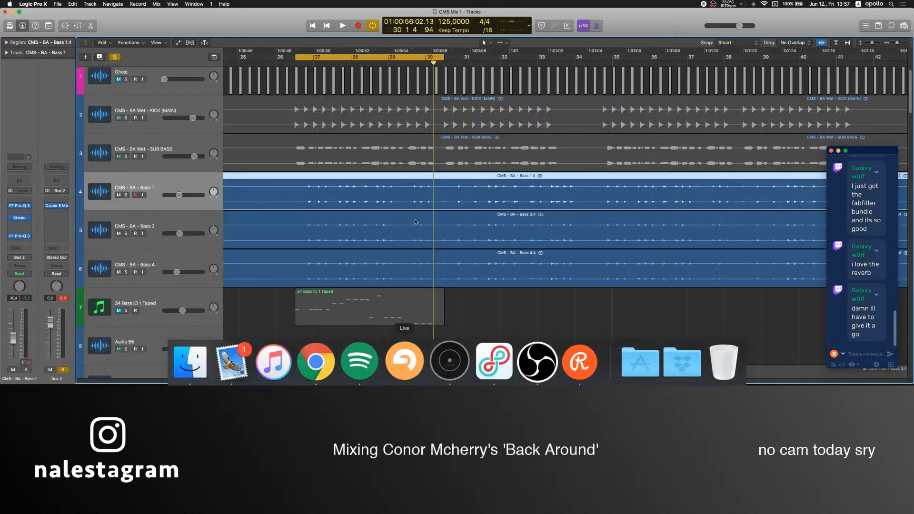
mouse_move(505, 374)
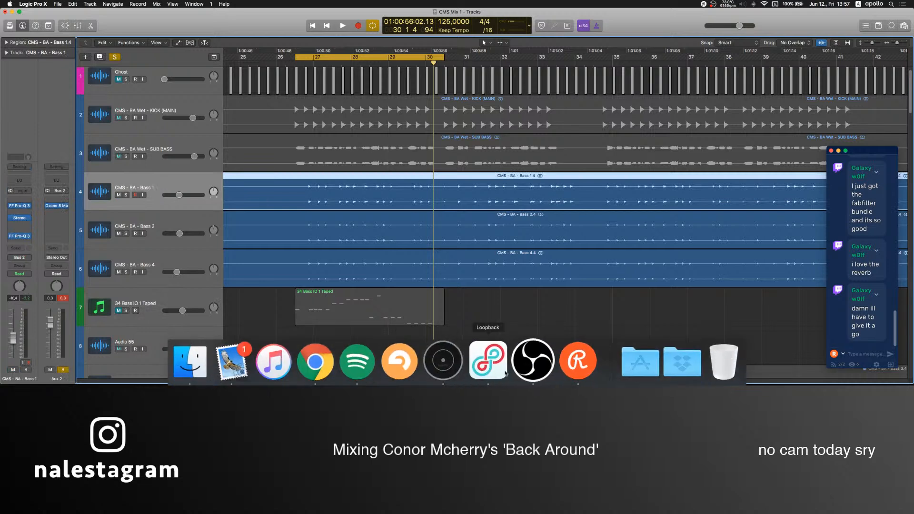
left_click(531, 380)
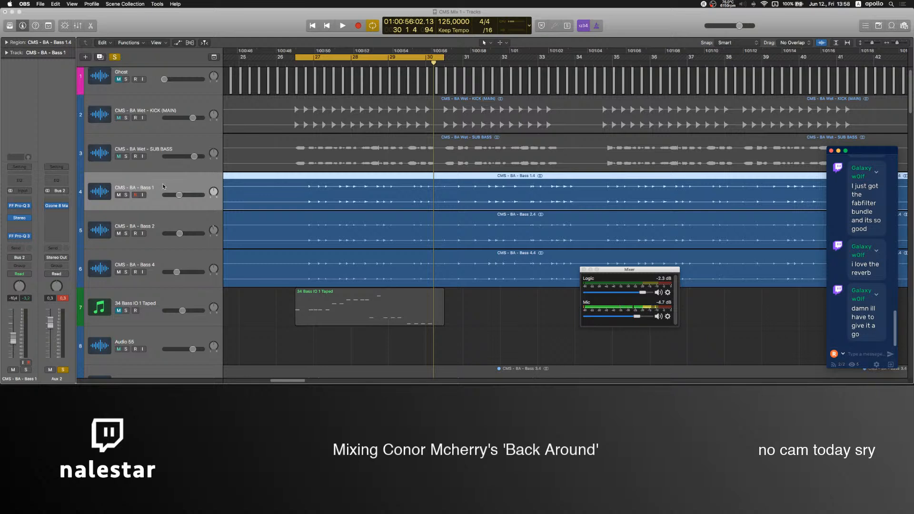
left_click(250, 327)
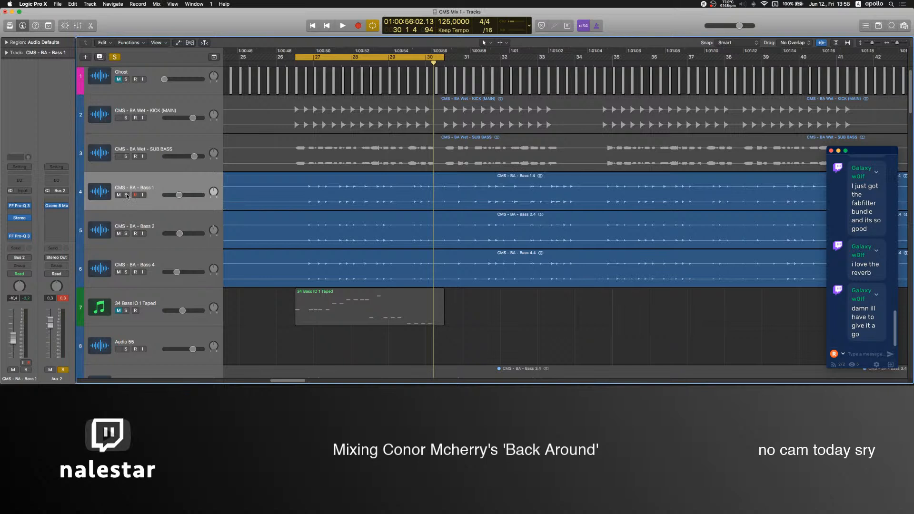
Solo Bass 1, Bass 2 and Bass 4, play the looped section, and stop playback.
left_click(126, 195)
left_click(127, 234)
left_click(126, 272)
key("space")
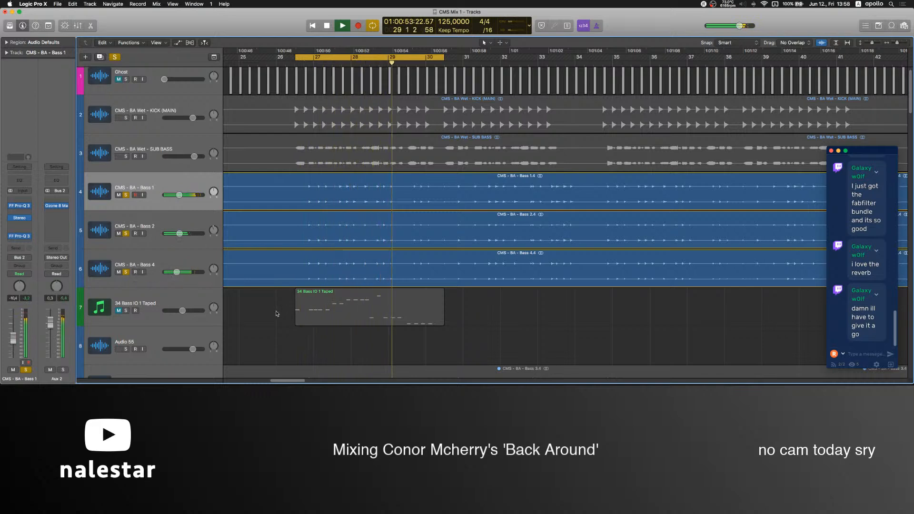
key("space")
Check the Logic level in the OBS mixer, and play the soloed basses briefly in Logic Pro.
left_click(527, 361)
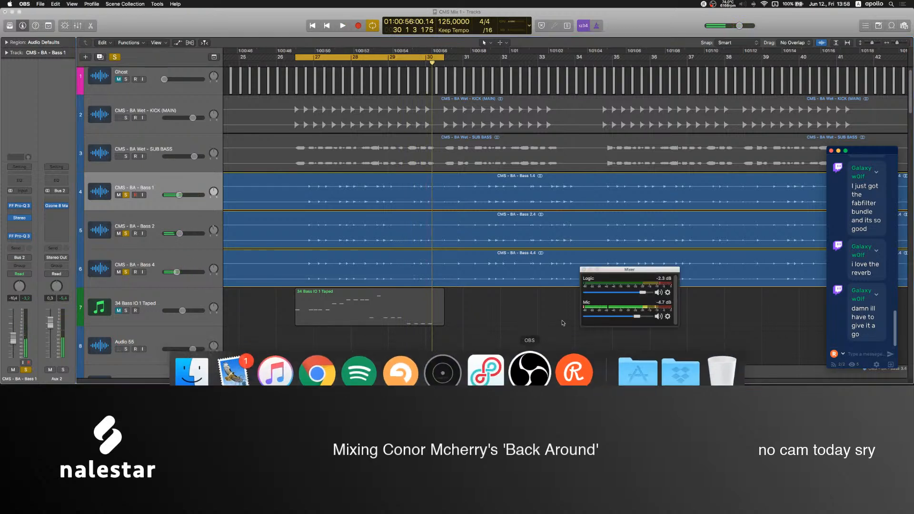
left_click(435, 341)
key("space")
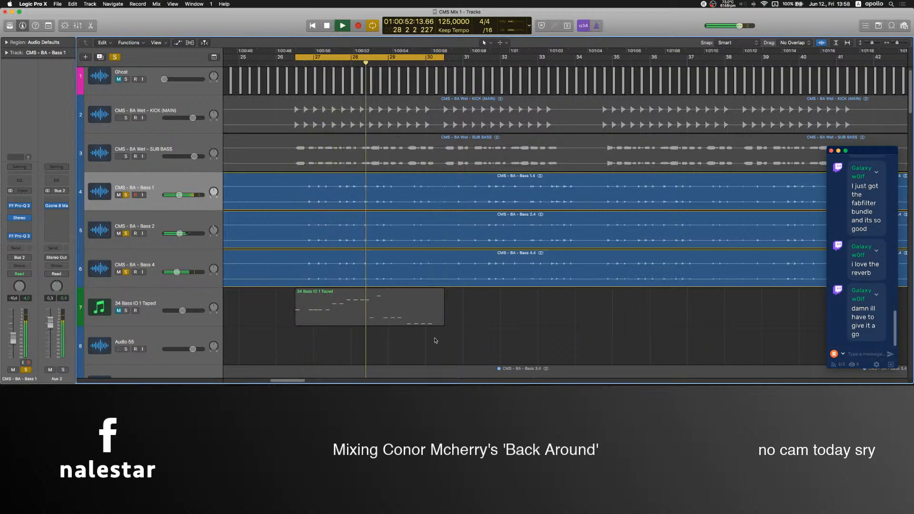
key("space")
Raise the Mic level to -4.0 dB in the OBS mixer, recheck it, and return to Logic Pro.
mouse_move(494, 383)
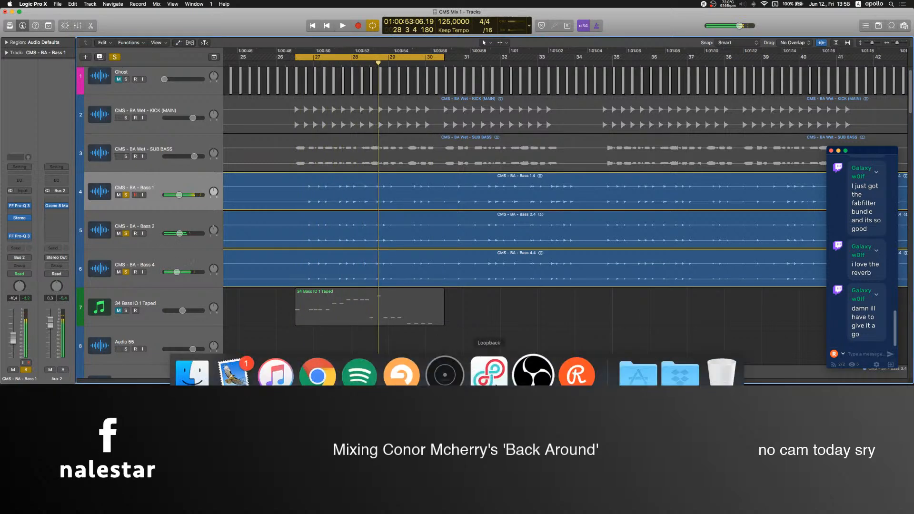
left_click(533, 374)
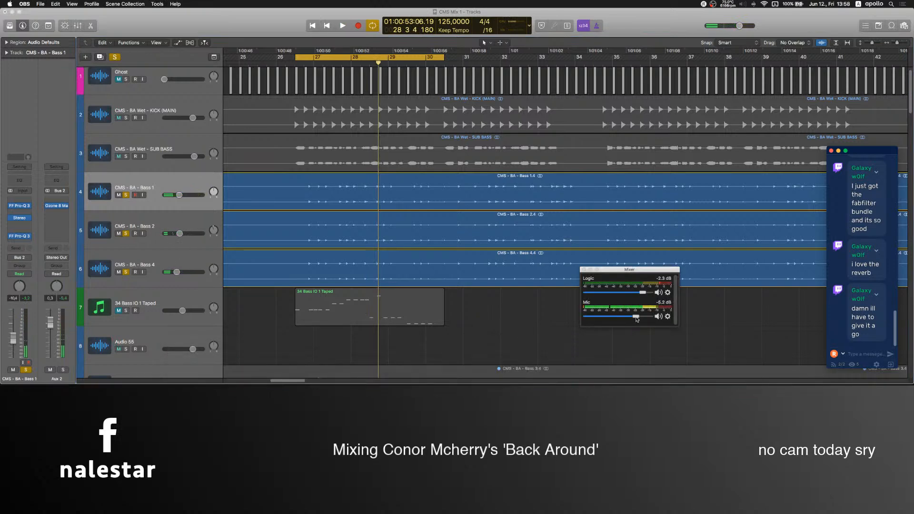
left_click(513, 307)
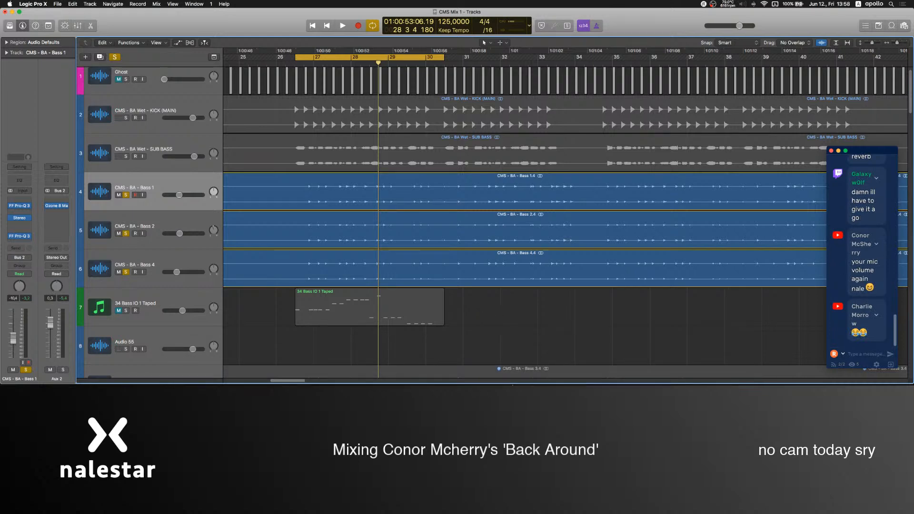
left_click(531, 364)
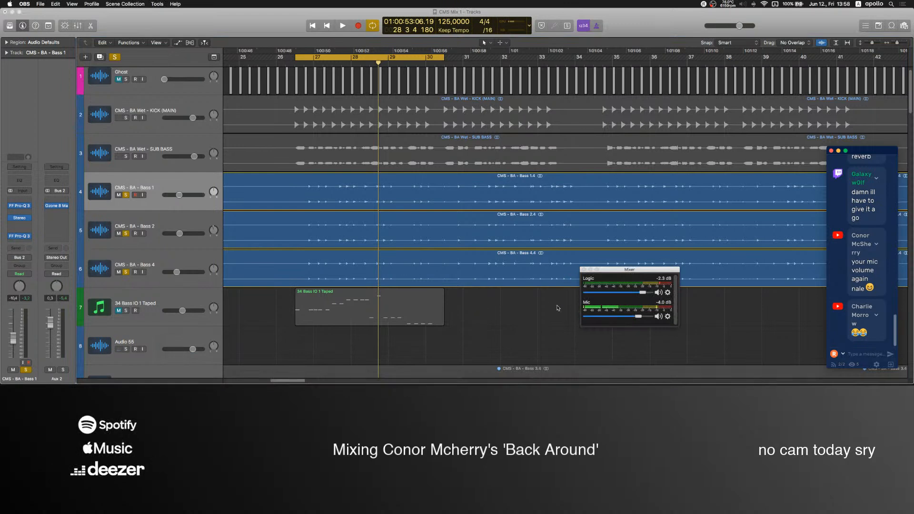
left_click(486, 308)
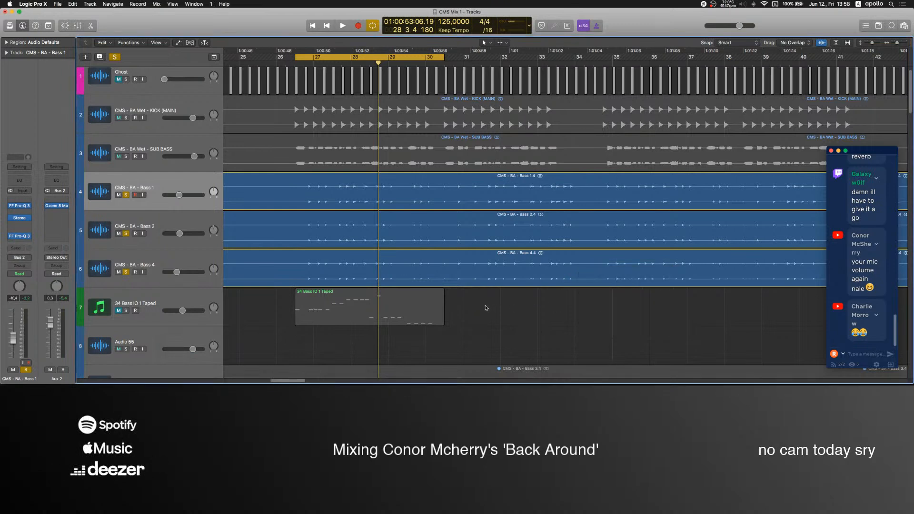
Clear the solo on Bass 1, Bass 2 and Bass 4, and resume playback of the full mix.
left_click(156, 180)
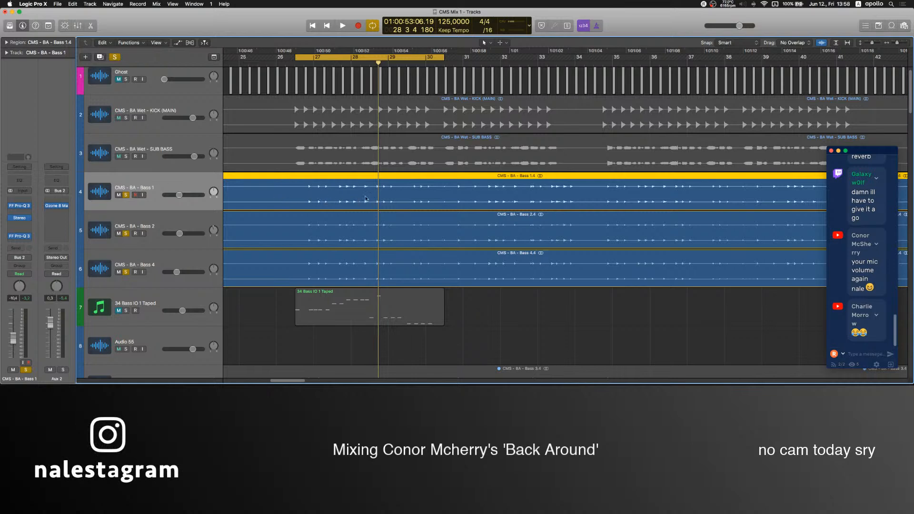
left_click(495, 313)
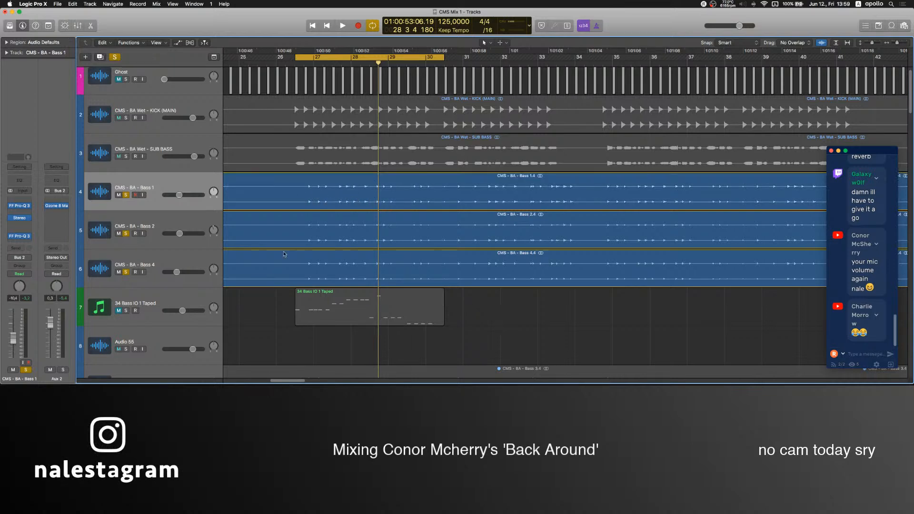
left_click(144, 180)
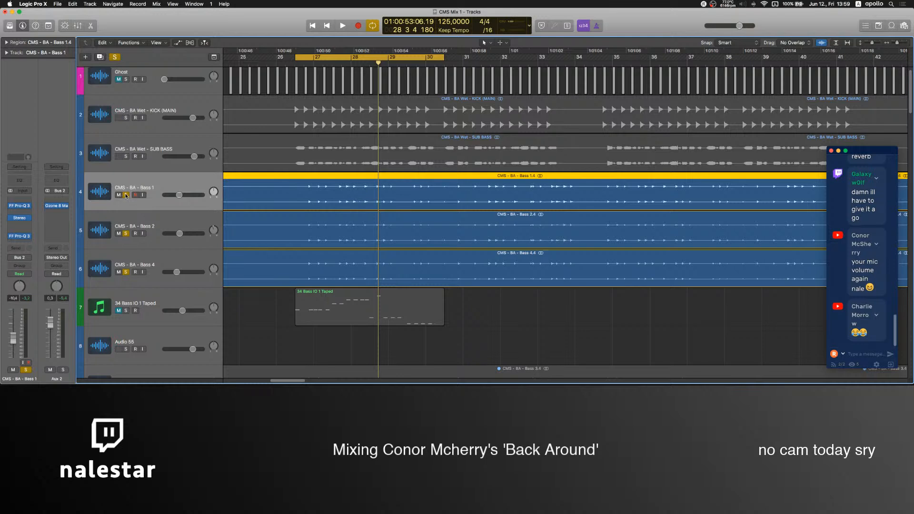
left_click_drag(125, 194, 125, 270)
key("space")
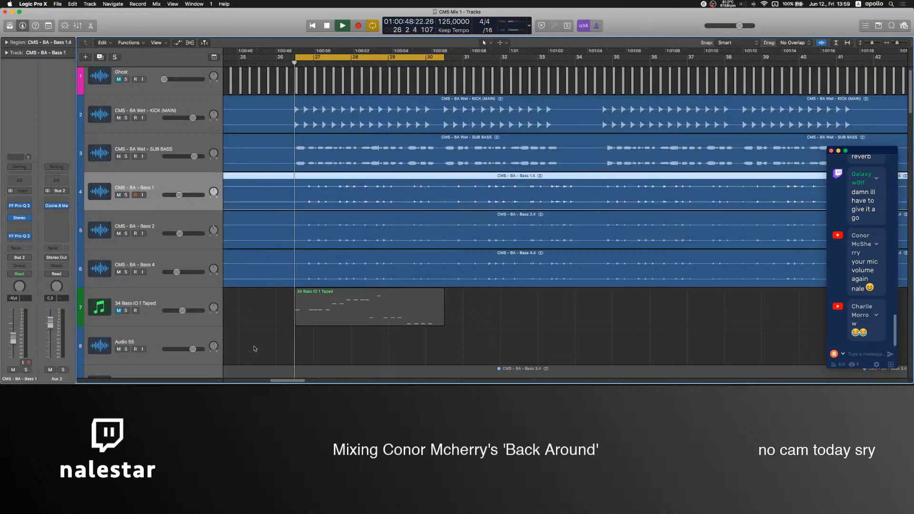
left_click(229, 309)
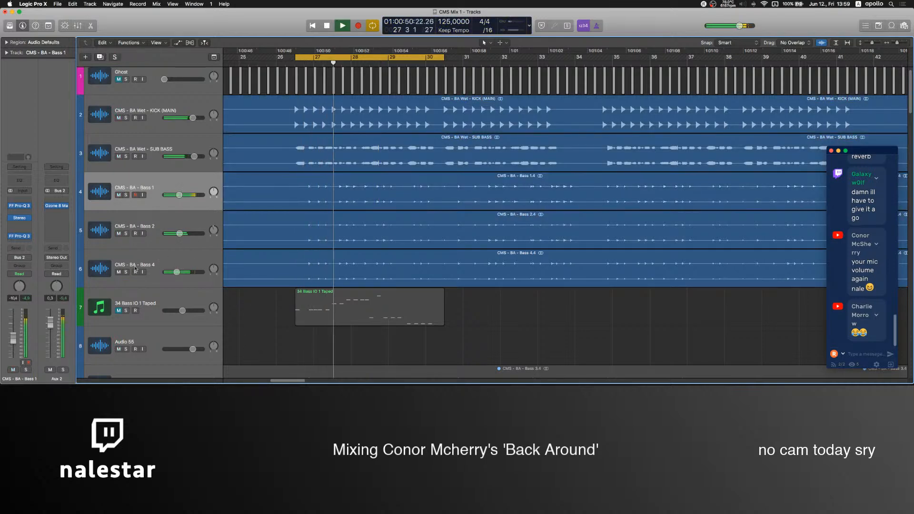
left_click(56, 217)
mouse_move(67, 277)
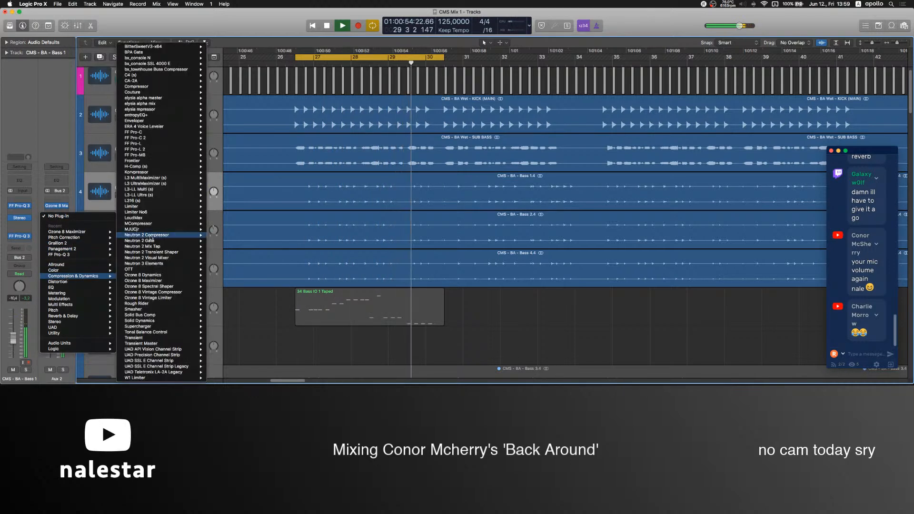
mouse_move(157, 141)
left_click(269, 333)
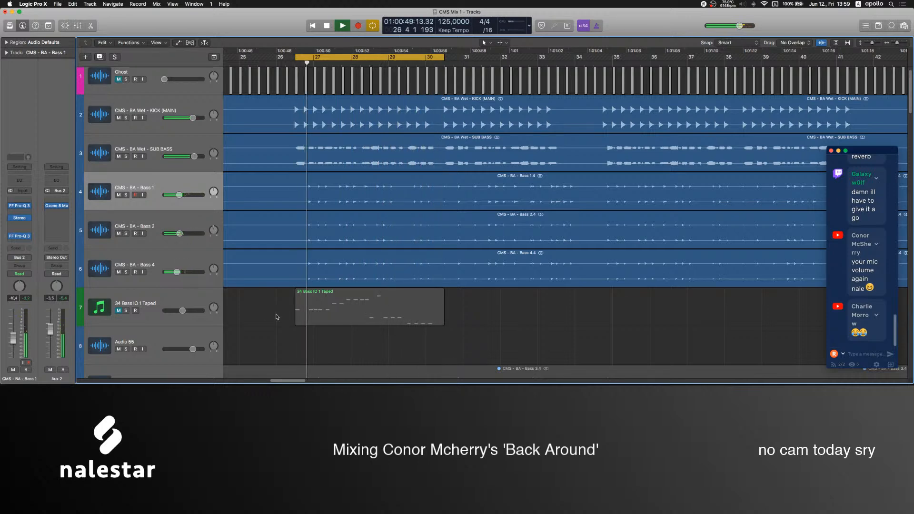
Solo the Bass 3 track and restart playback of the looped section.
scroll(250, 308, "down", 2)
scroll(250, 308, "down", 6)
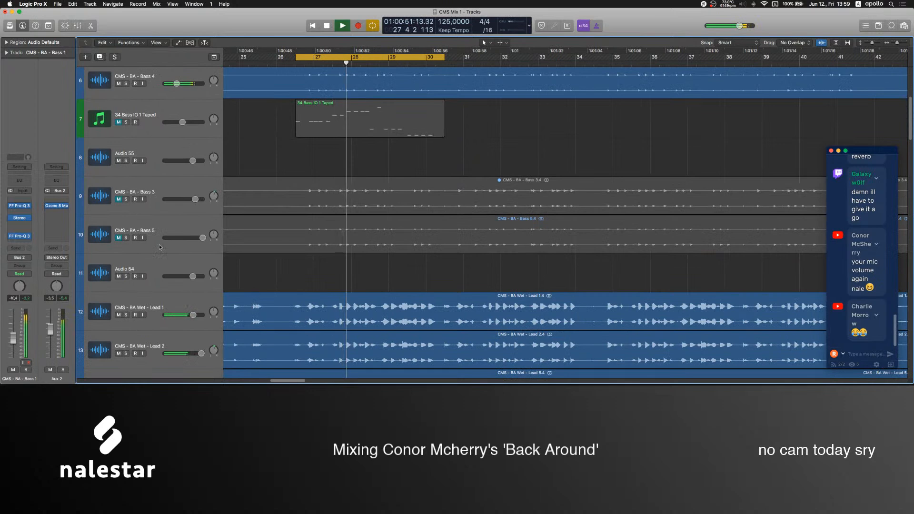
left_click(126, 199)
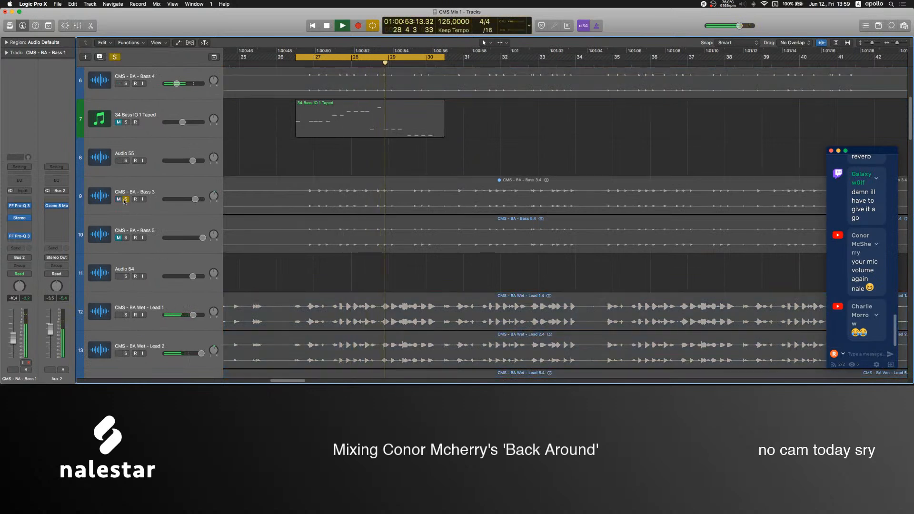
left_click(285, 201)
key("space")
key("space")
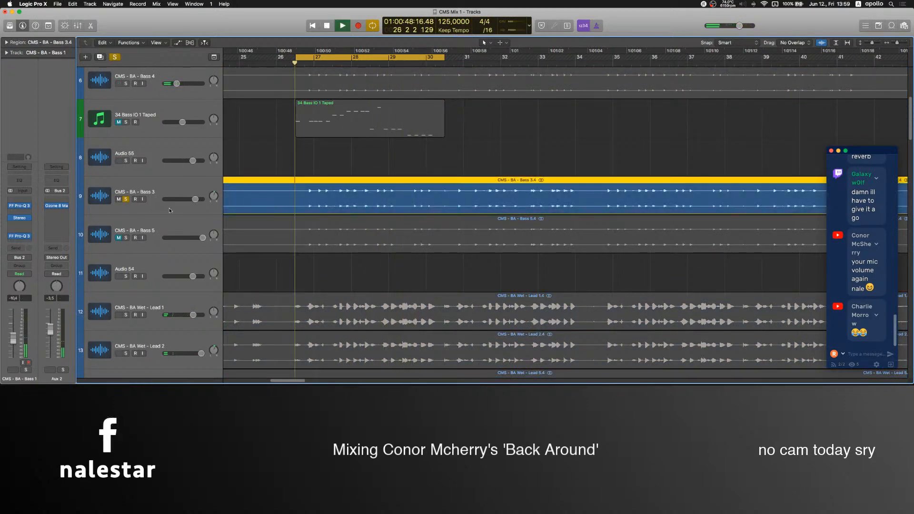
Set the low cut in Bass 3's Pro-Q 3 to about 50 Hz and the high cut to about 725 Hz.
left_click(127, 193)
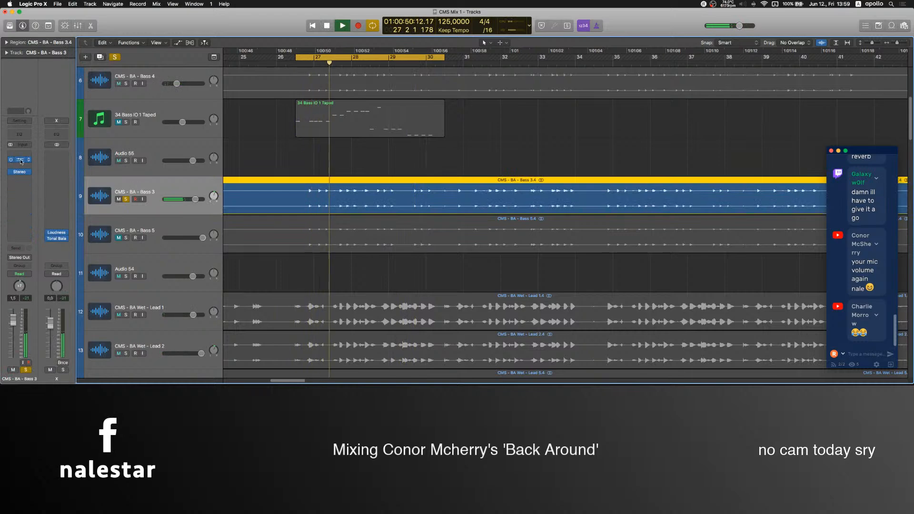
left_click(19, 160)
left_click_drag(622, 252, 531, 241)
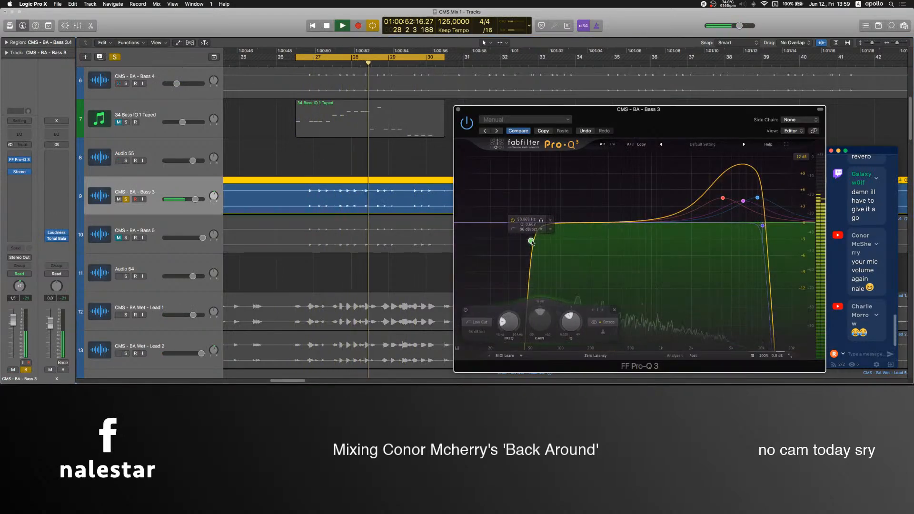
left_click_drag(763, 225, 648, 232)
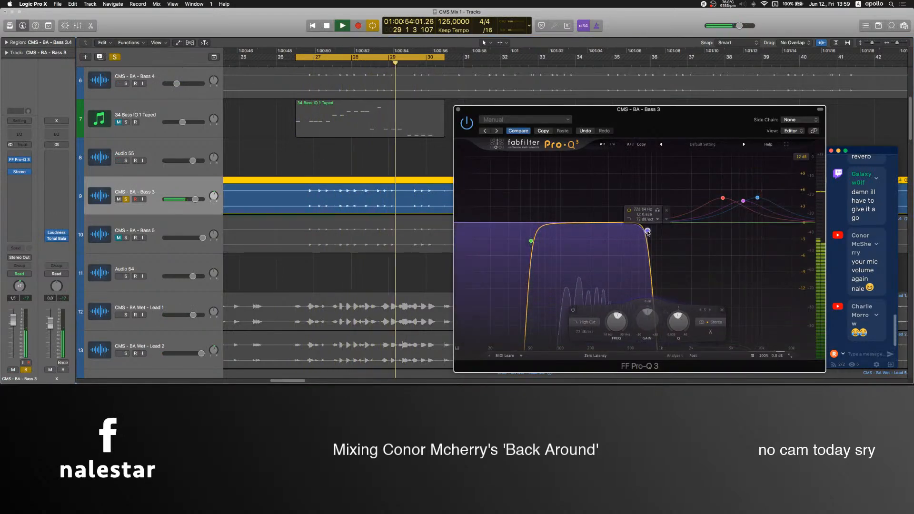
left_click(458, 109)
Bring Bass 3 into the full mix unmuted, routed to Bus 2 with its volume raised slightly.
key("m")
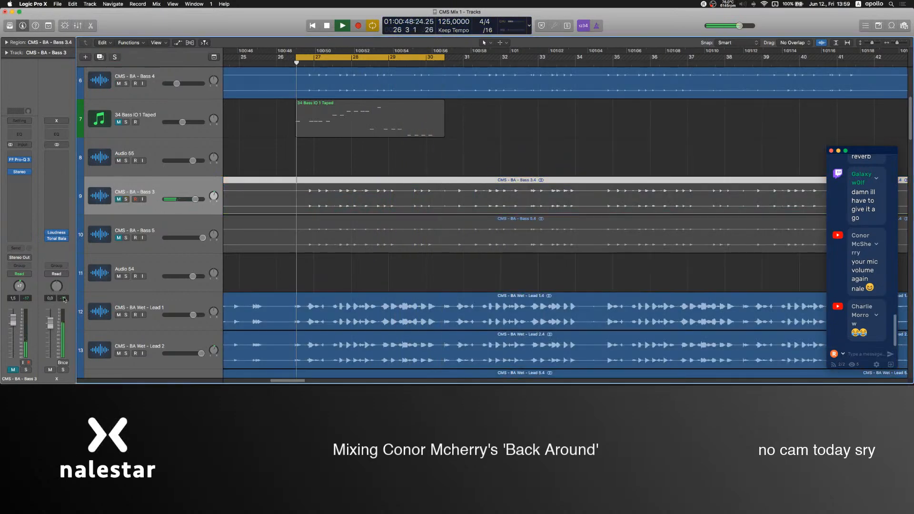
key("m")
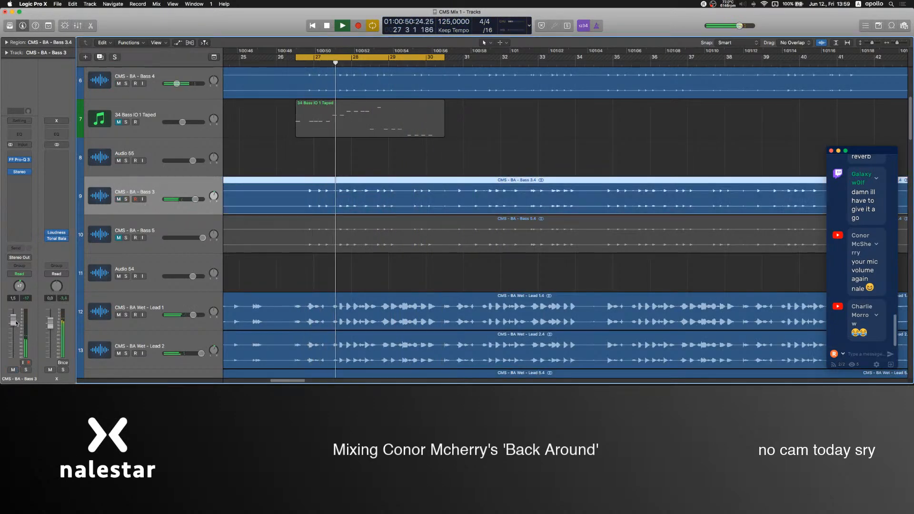
left_click(20, 257)
mouse_move(24, 283)
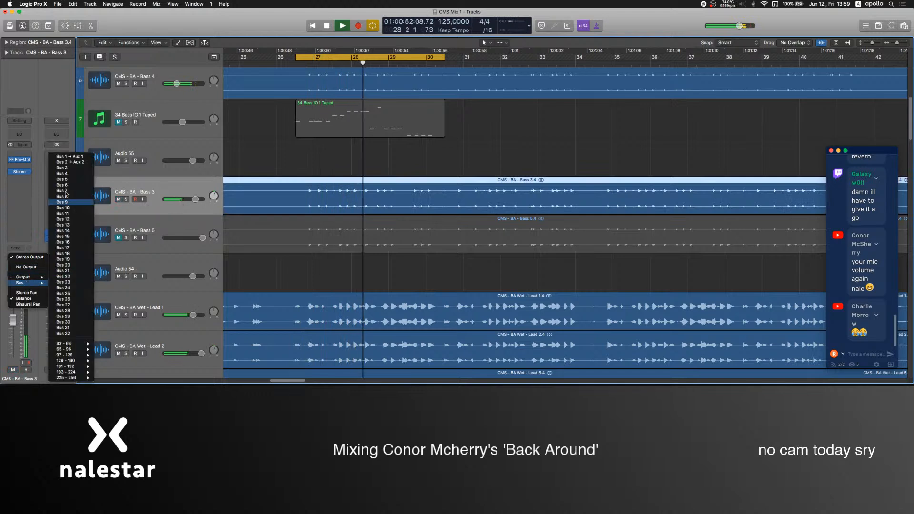
left_click(69, 162)
left_click_drag(12, 325, 13, 319)
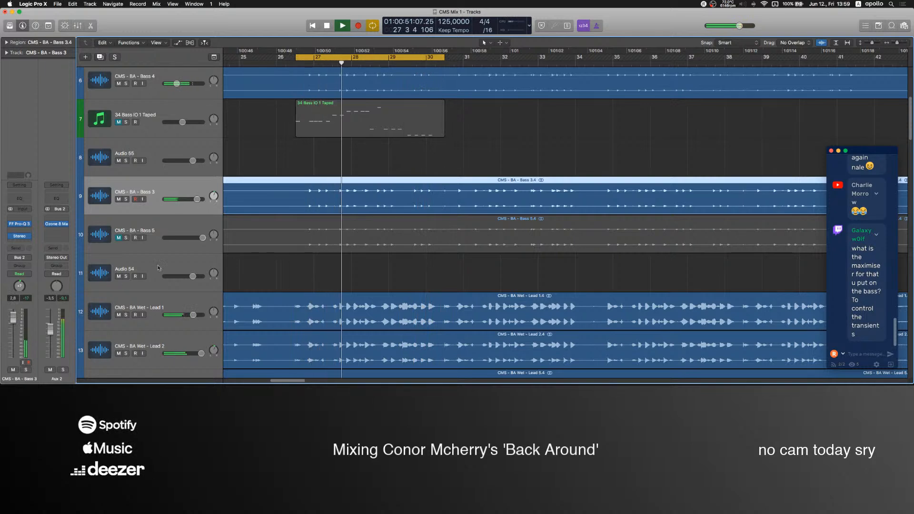
Stop playback, check the Mic level in the OBS mixer, and return to Logic Pro.
left_click(294, 157)
key("space")
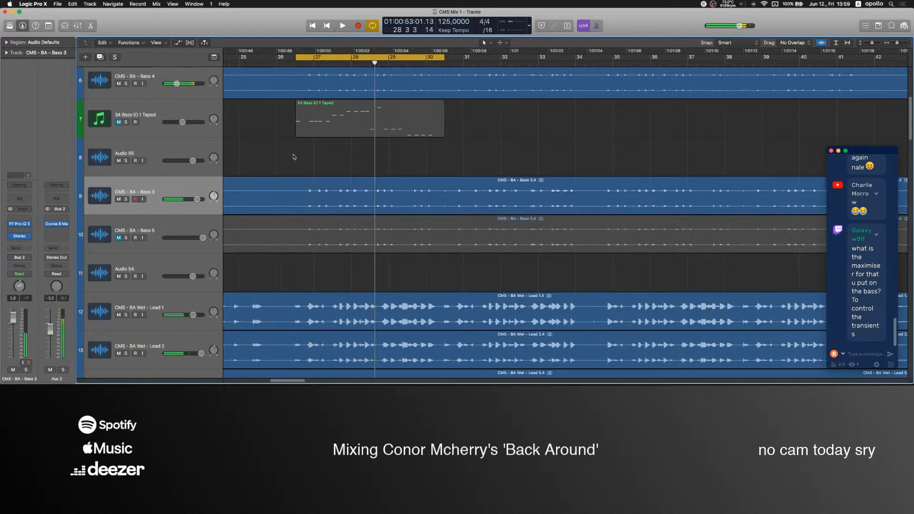
left_click(530, 363)
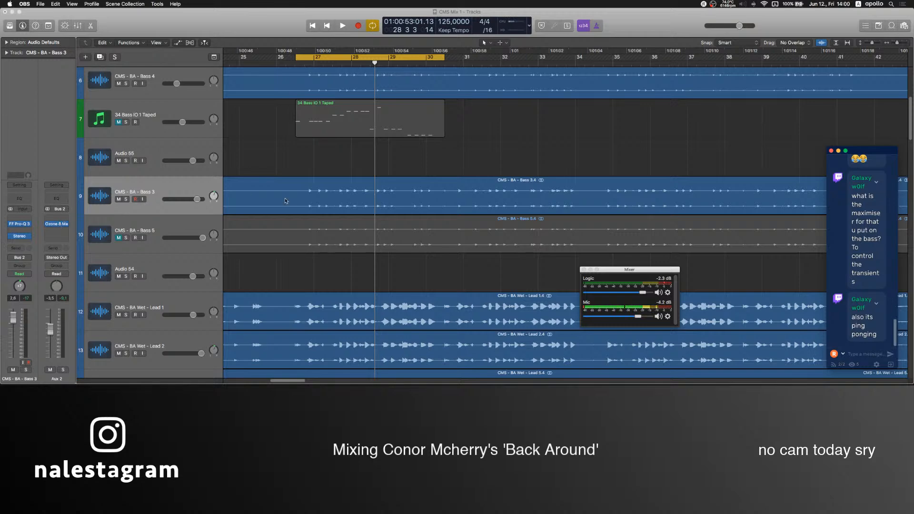
left_click(501, 139)
Examine Bass 3's enlarged waveform and its transients around bars 26 to 28, with the OBS mixer open.
key("super+Down")
key("super+Down")
key("super+Down")
key("super+Down")
key("super+Down")
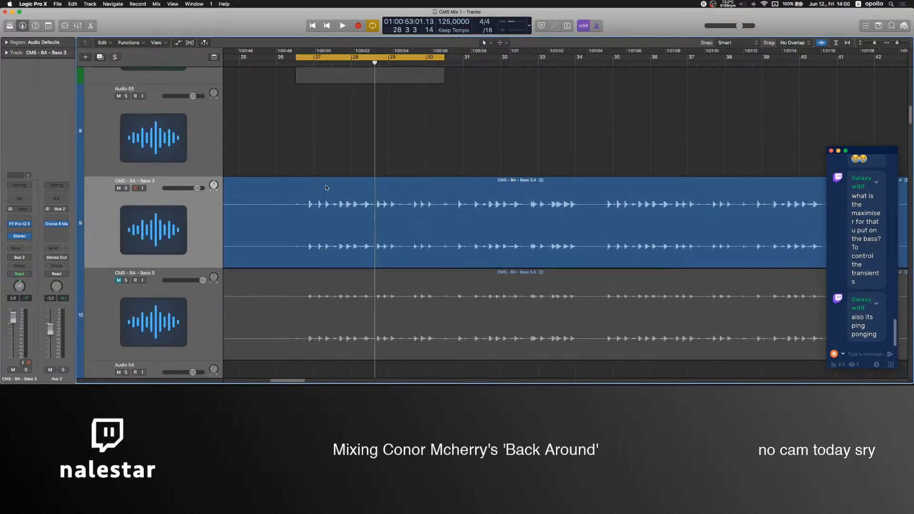
scroll(326, 188, "up", 5)
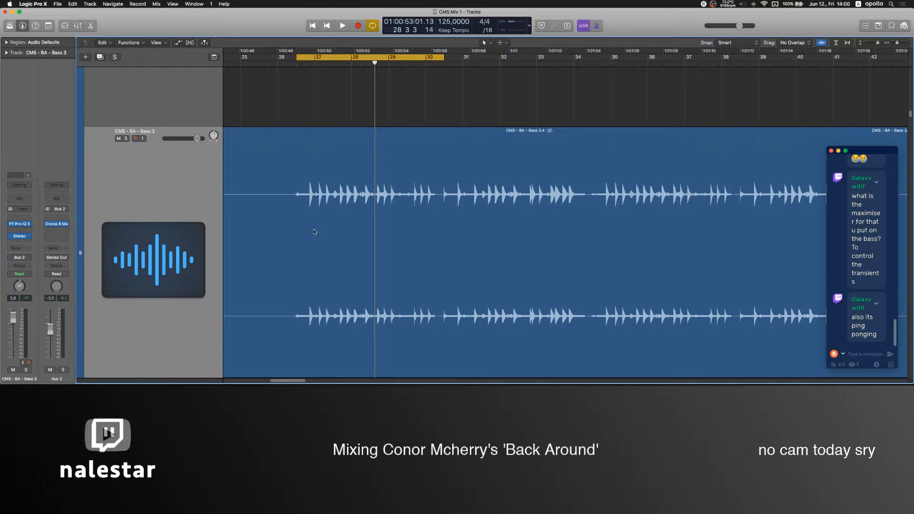
mouse_move(533, 367)
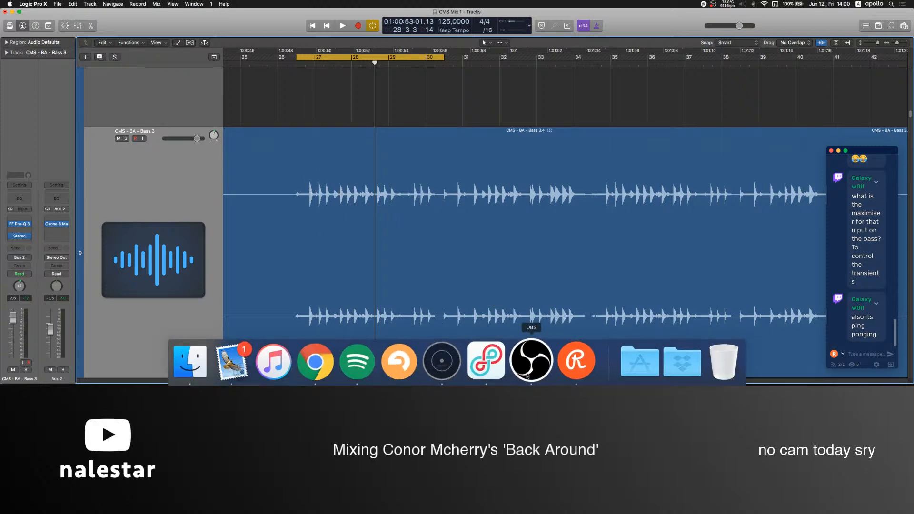
left_click(527, 376)
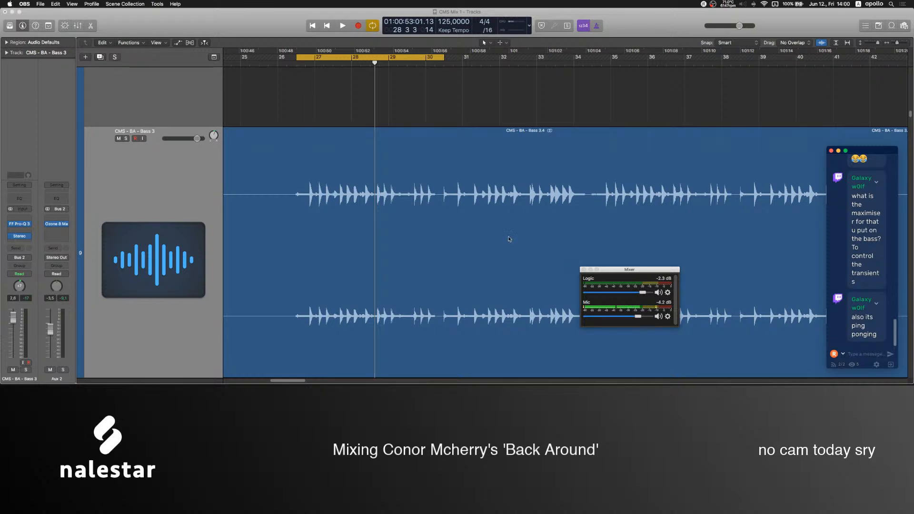
scroll(302, 181, "up", 10)
scroll(304, 182, "left", 5)
scroll(416, 187, "up", 4)
scroll(416, 188, "left", 5)
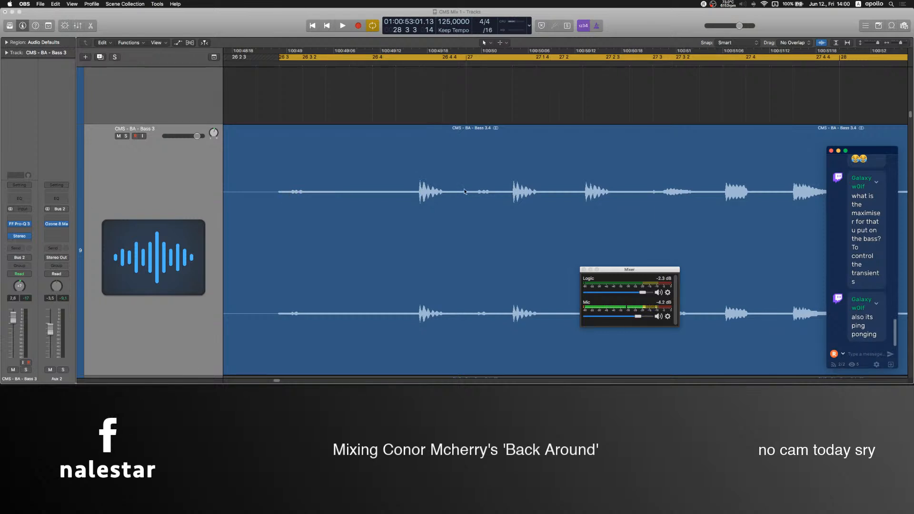
scroll(424, 176, "down", 6)
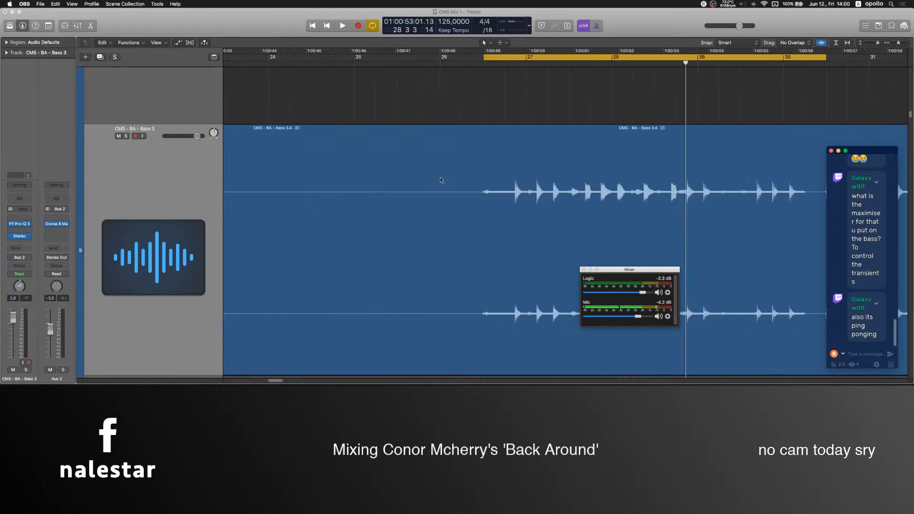
Compare the waveforms of the bass tracks across the looped section at a smaller track height.
scroll(395, 194, "down", 4)
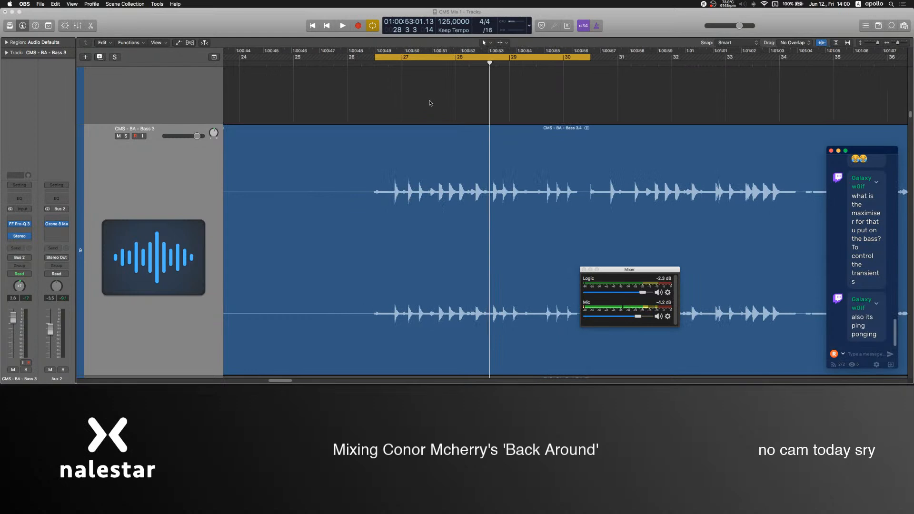
scroll(434, 103, "down", 6)
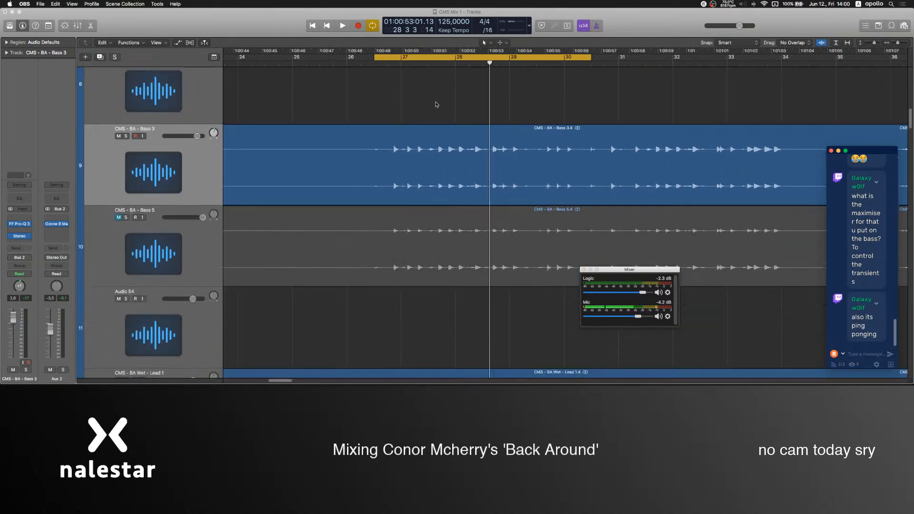
scroll(436, 104, "down", 3)
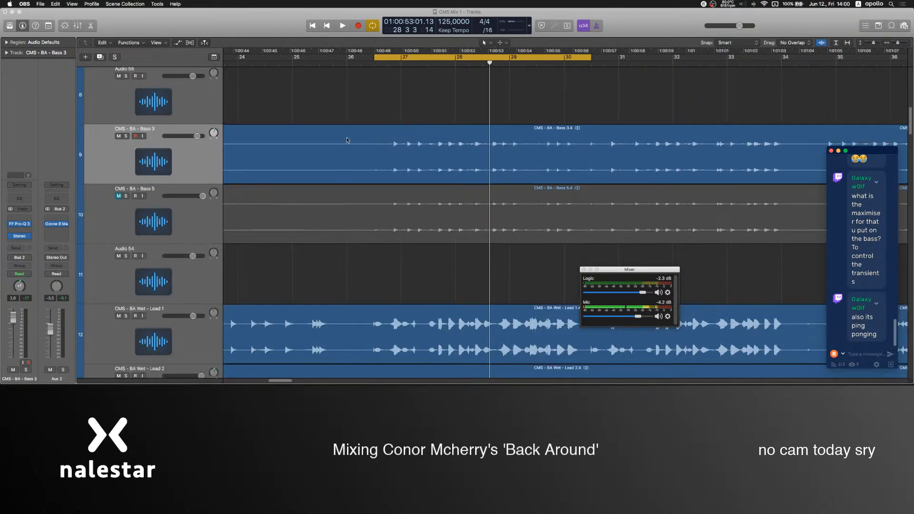
scroll(353, 190, "up", 5)
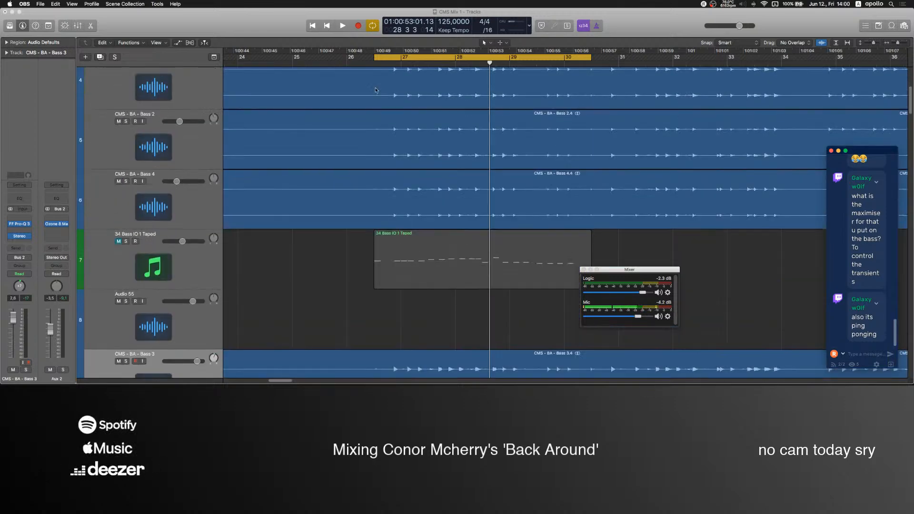
scroll(339, 243, "down", 3)
scroll(432, 200, "up", 5)
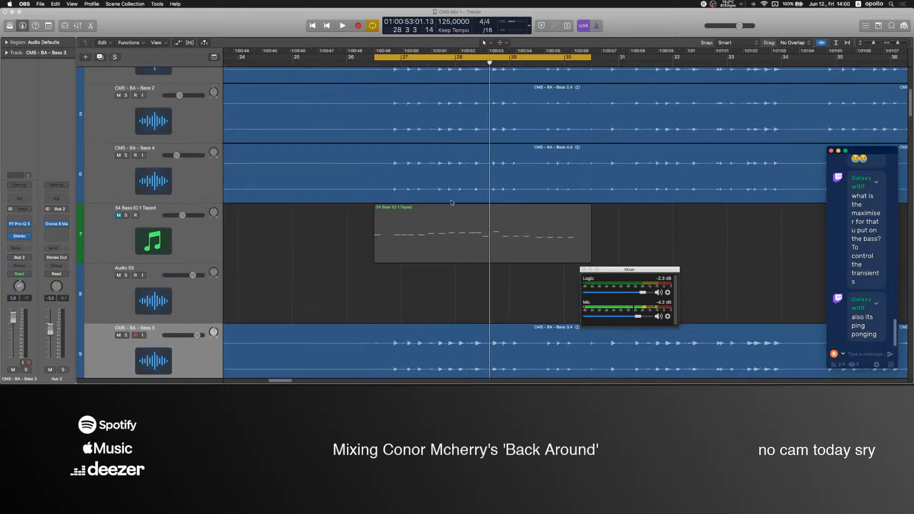
scroll(429, 138, "up", 2)
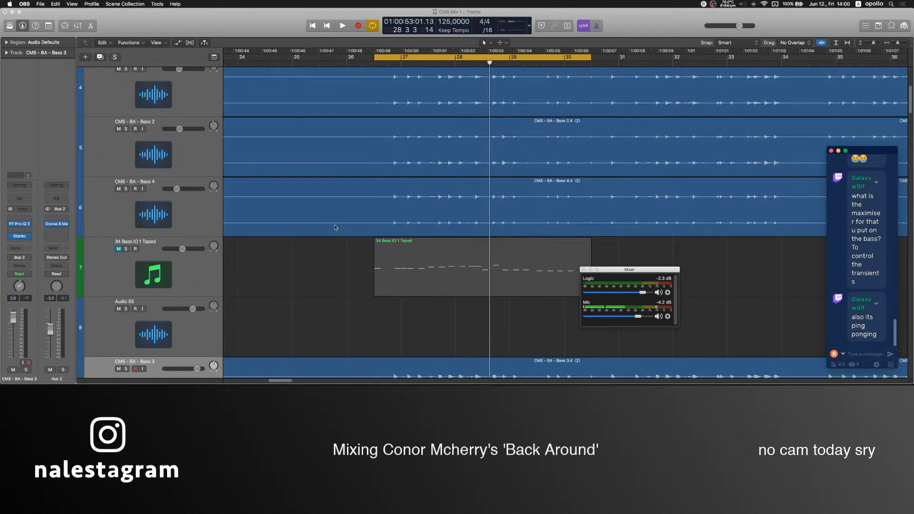
scroll(224, 324, "down", 5)
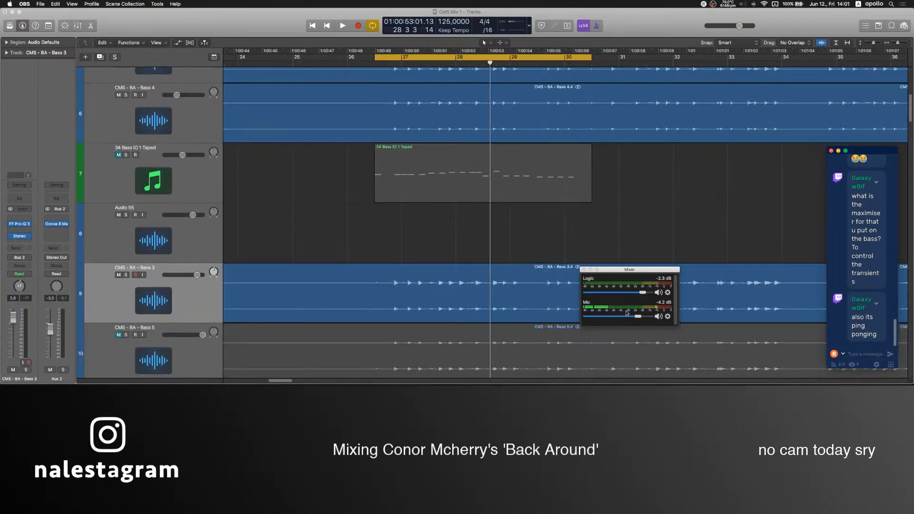
Return to Logic Pro, resume the looped playback, and mute Lead 1's bus, Aux 1.
left_click(371, 251)
key("space")
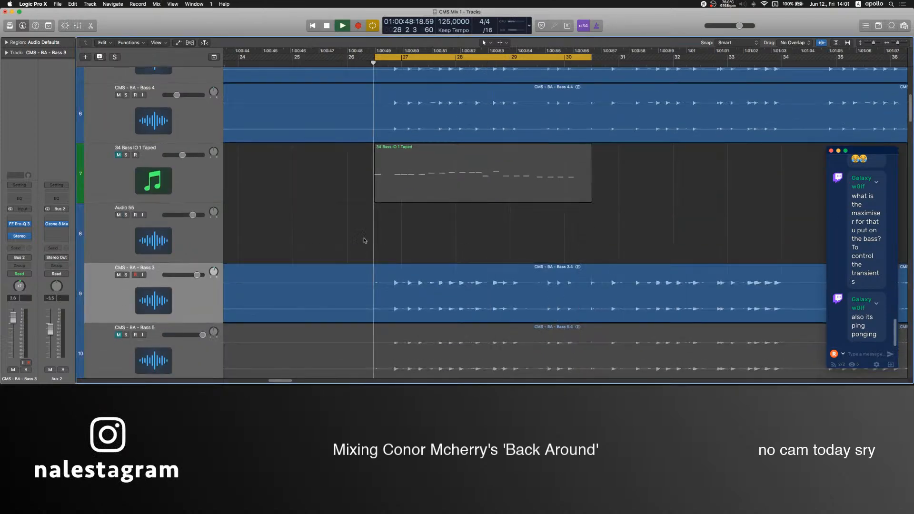
scroll(163, 265, "down", 2)
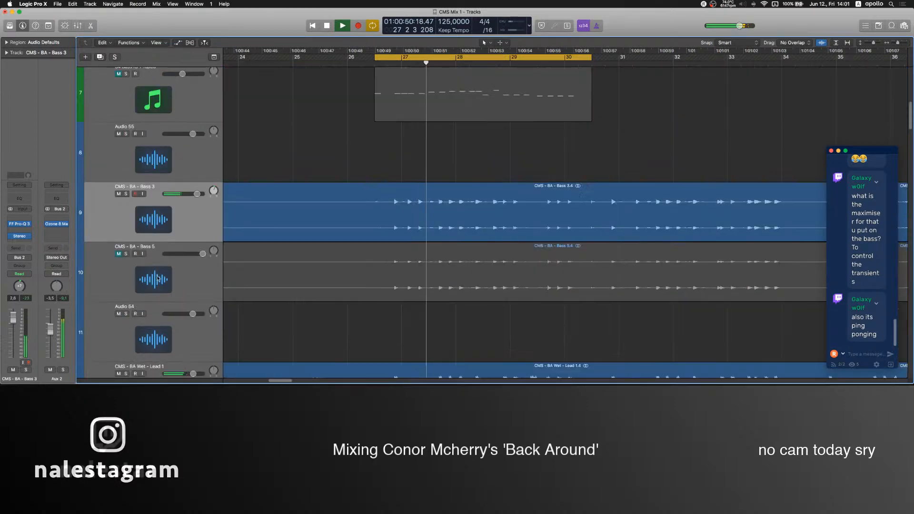
scroll(148, 237, "down", 15)
scroll(147, 237, "up", 3)
left_click(162, 138)
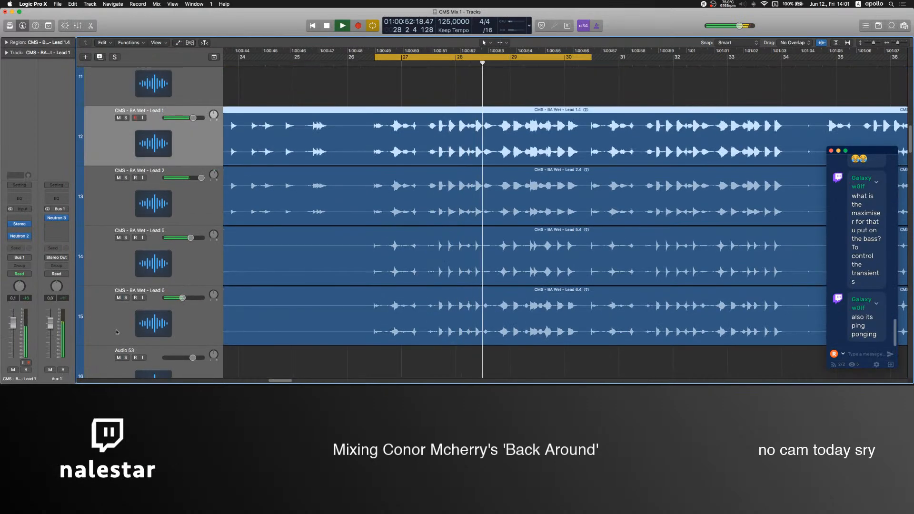
Insert the Neutron 2 Transient Shaper after the Ozone 8 Maximizer on the bass bus, Aux 2.
scroll(437, 260, "up", 20)
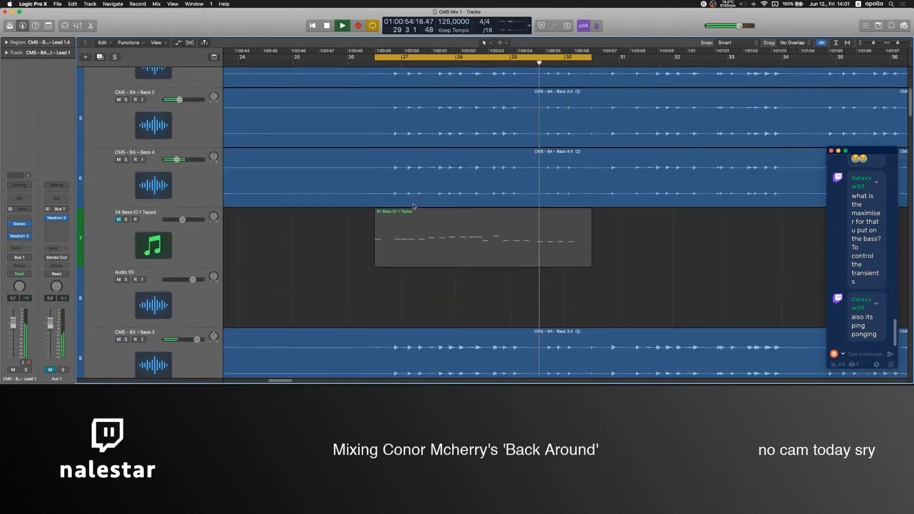
left_click(337, 267)
scroll(337, 267, "up", 1)
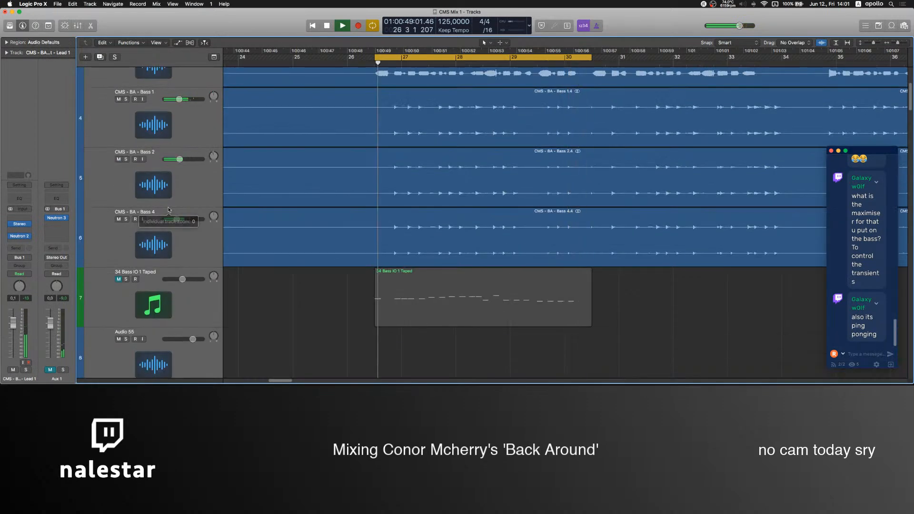
left_click(138, 215)
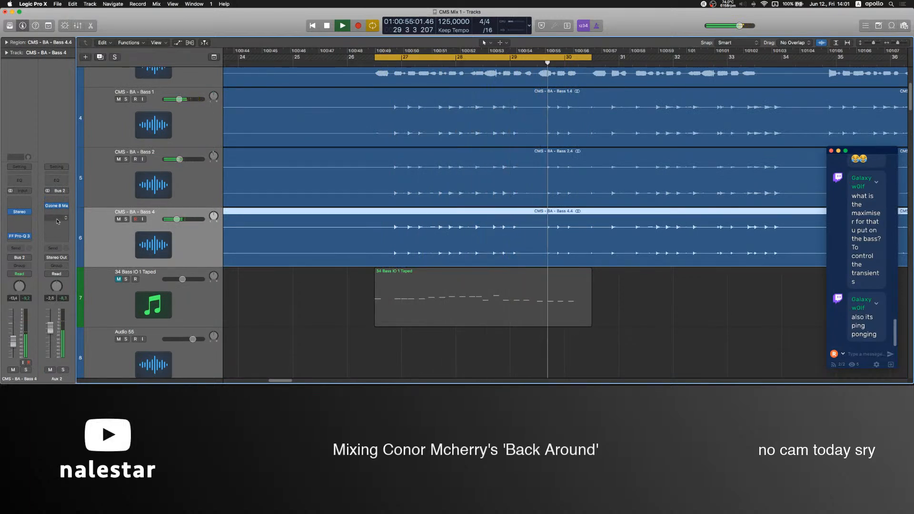
left_click(58, 219)
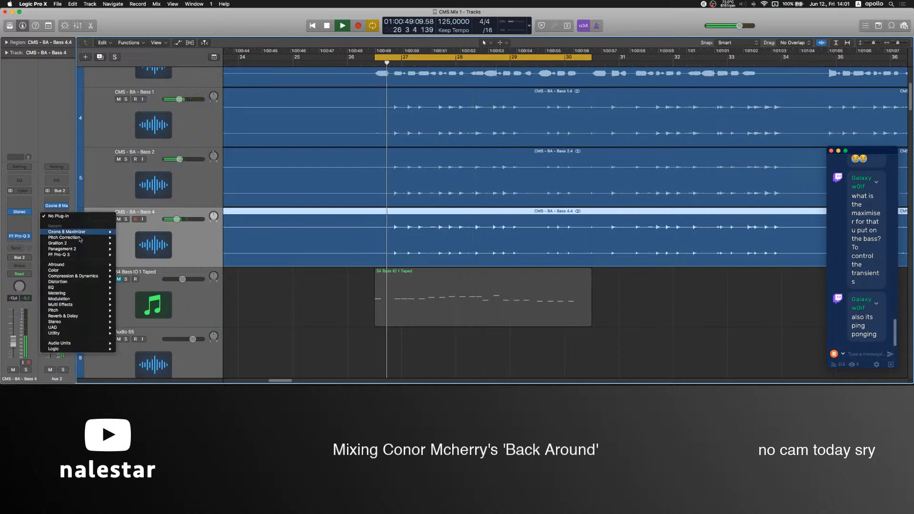
mouse_move(77, 276)
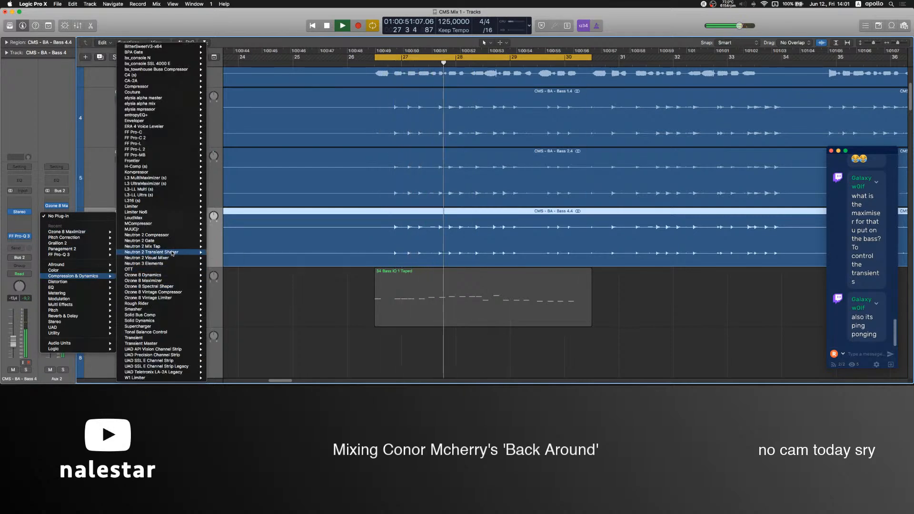
left_click(150, 252)
Set the bass bus's Transient Shaper to Smooth and Balanced, with 7.1 dB sustain and about -24% width.
left_click(51, 225)
left_click_drag(82, 205, 85, 195)
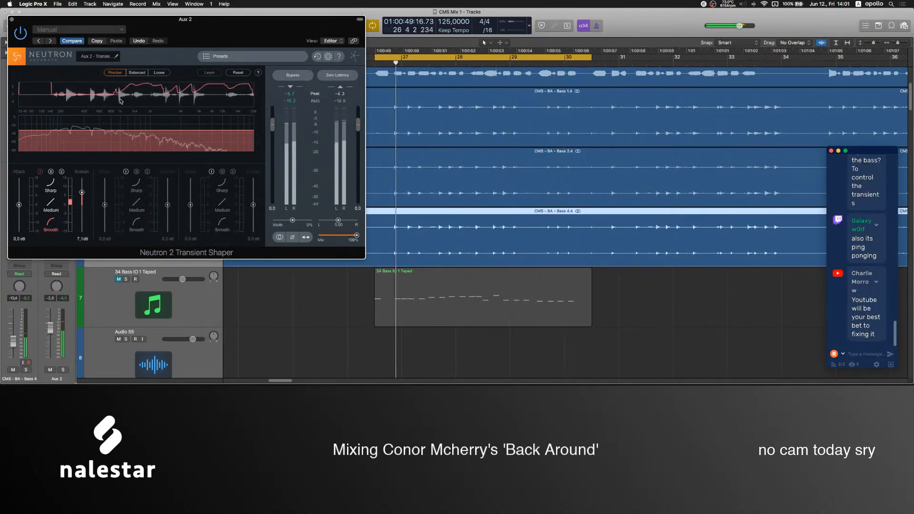
left_click(137, 72)
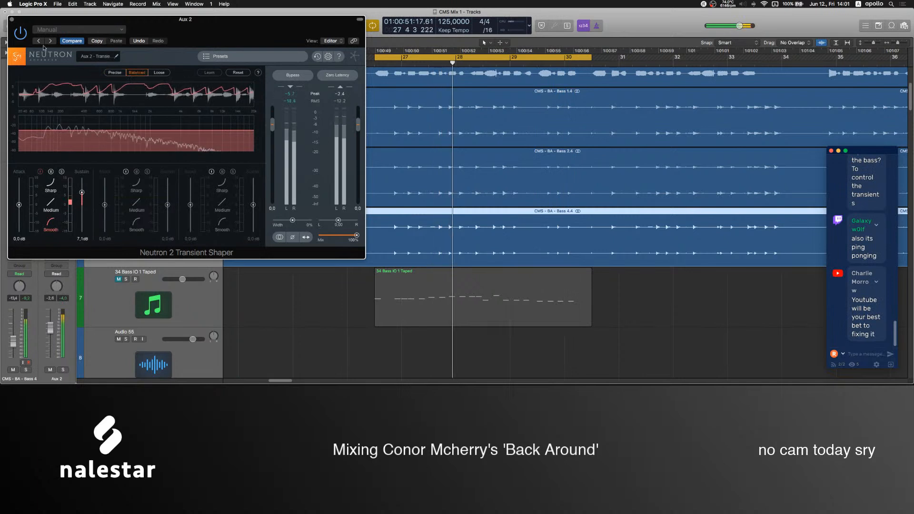
left_click(274, 221)
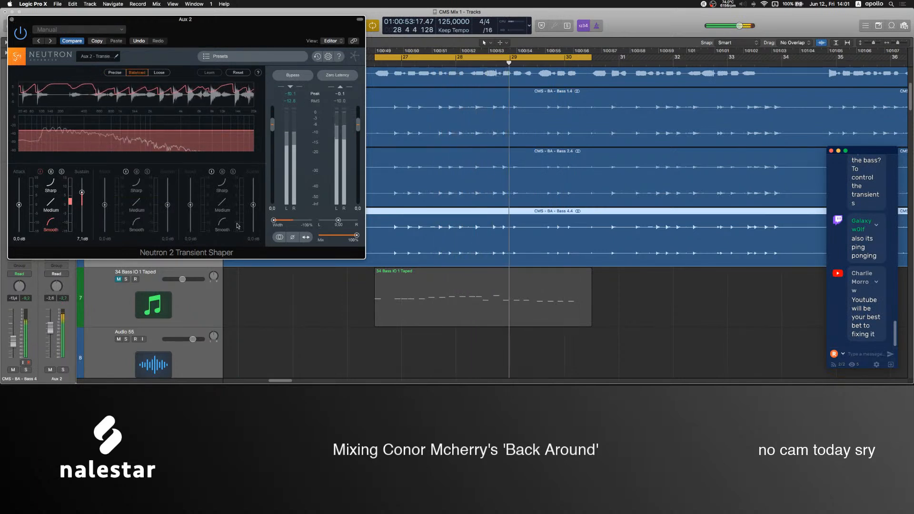
left_click_drag(275, 220, 288, 223)
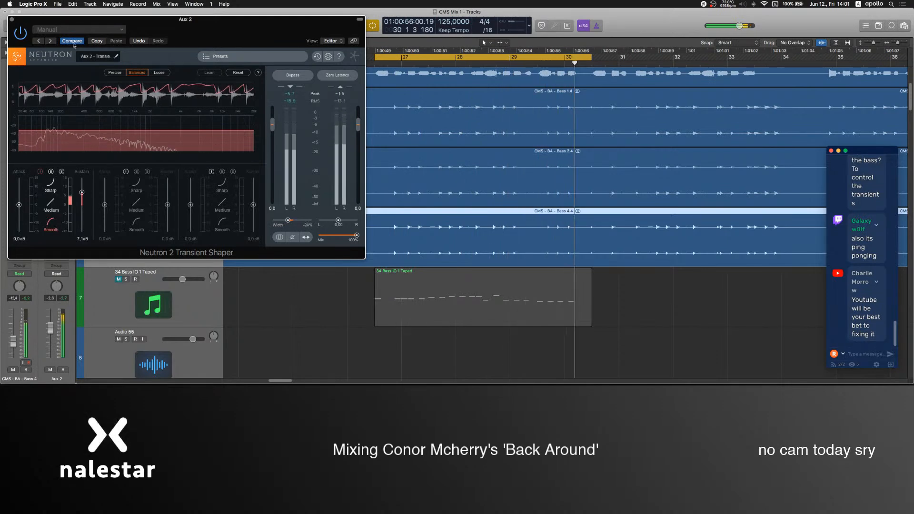
left_click(12, 20)
Raise the output level of SUB BASS's Pro-Q 3 and lower the track's fader to -2.7 dB.
scroll(141, 180, "up", 5)
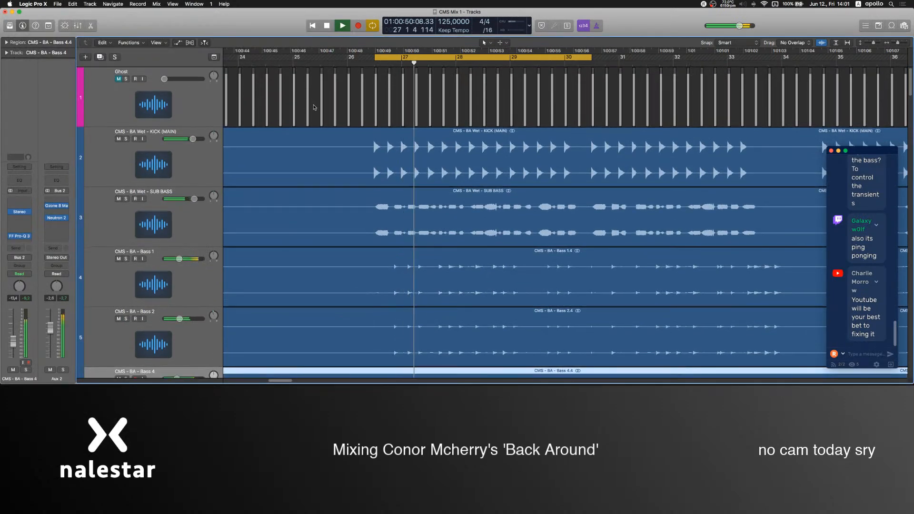
left_click(142, 190)
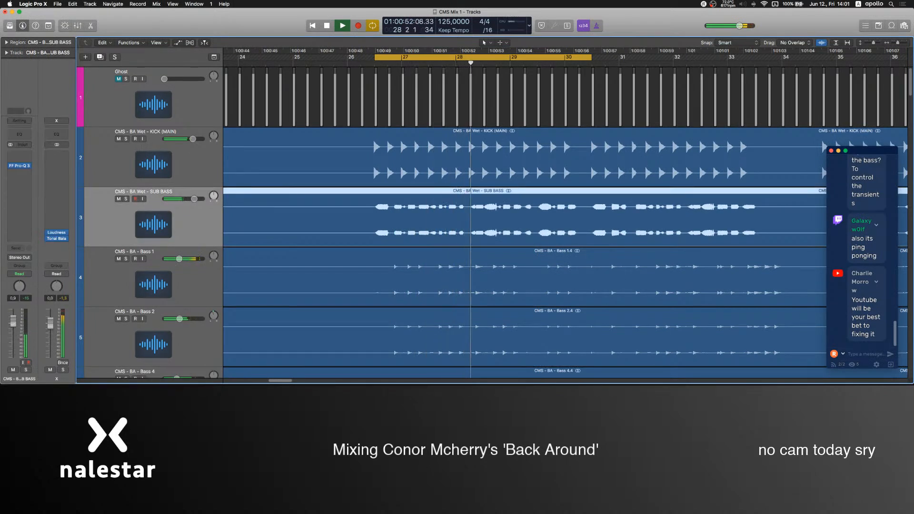
left_click(19, 165)
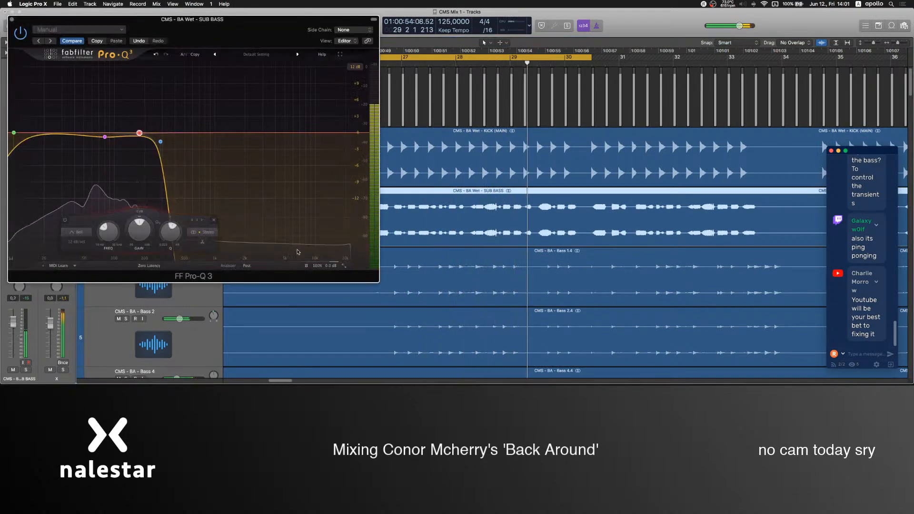
left_click_drag(321, 268, 326, 225)
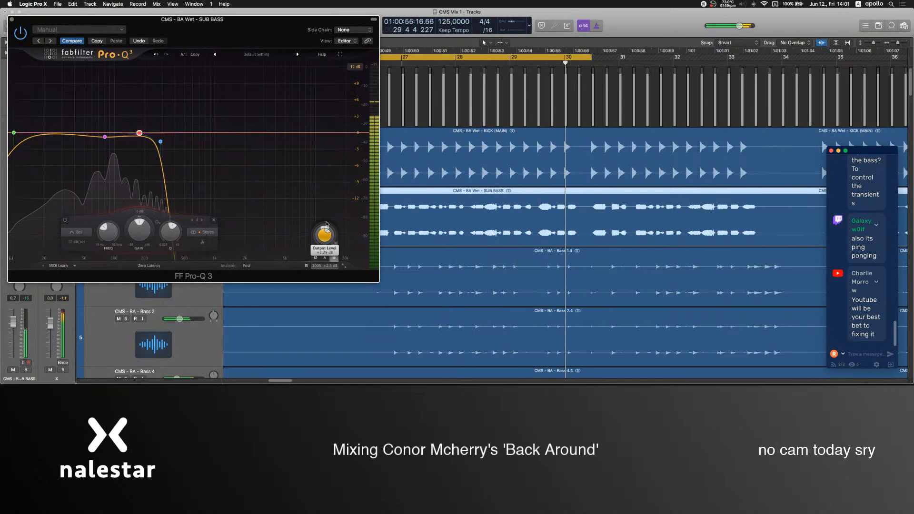
left_click(12, 19)
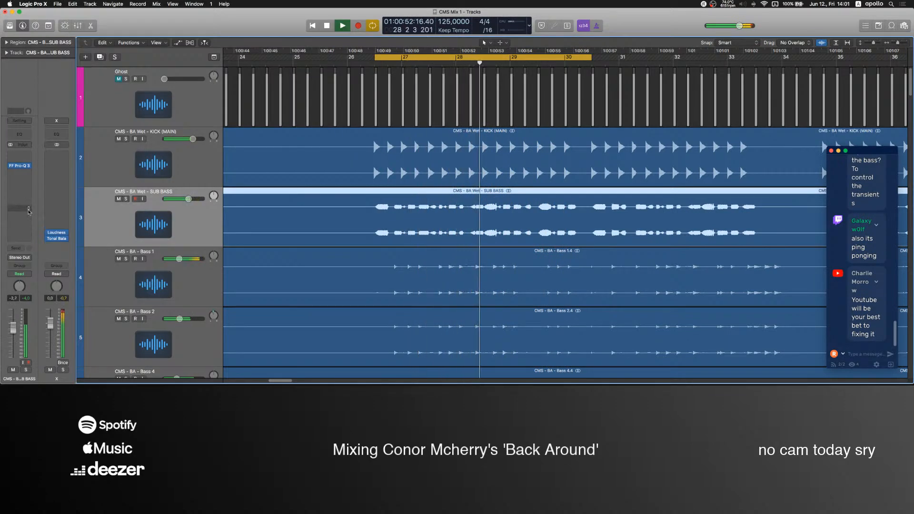
Solo SUB BASS and insert FF Pro-C 2 after its EQ with auto gain turned off.
left_click(126, 199)
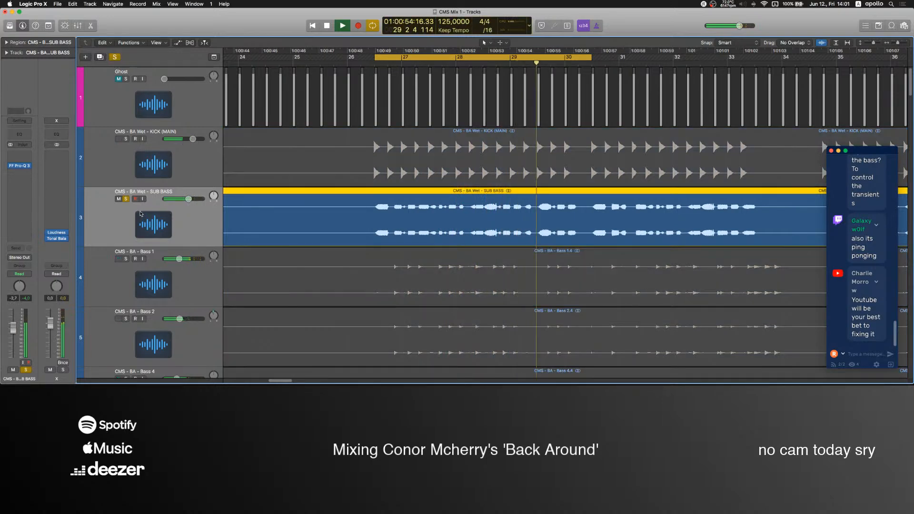
left_click(19, 172)
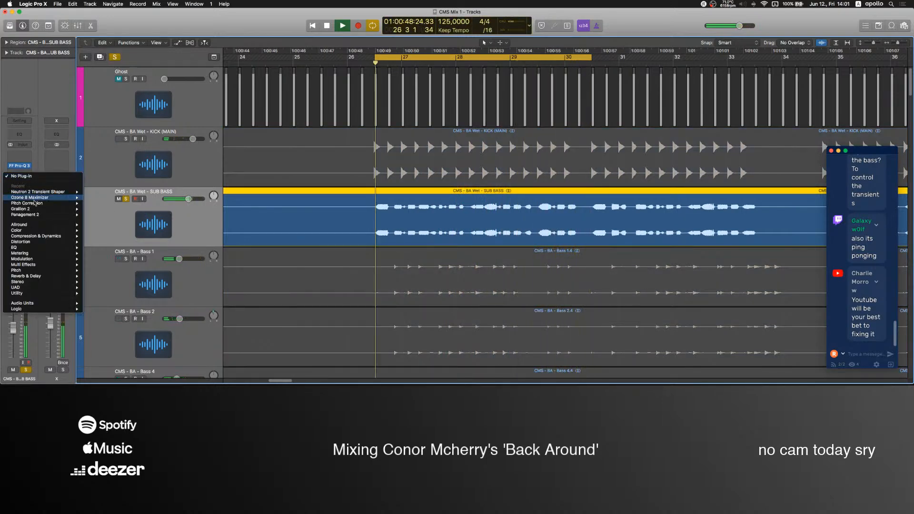
mouse_move(36, 236)
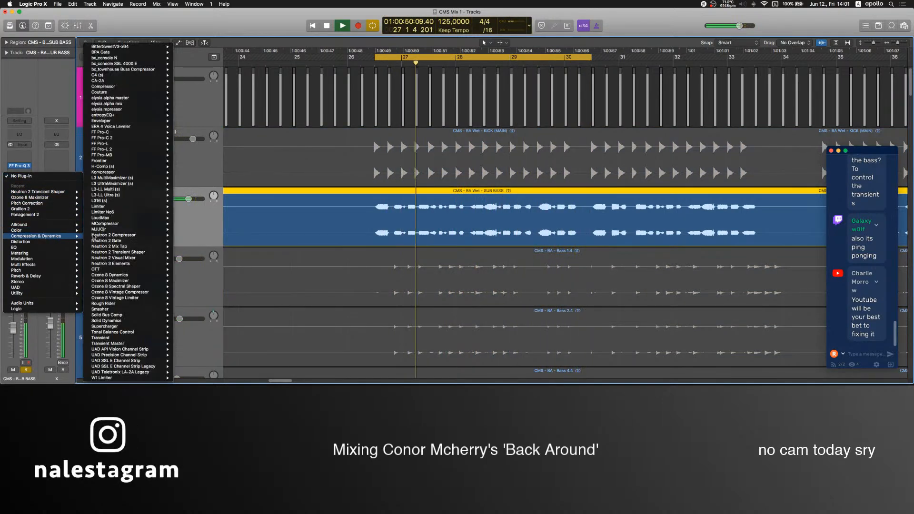
left_click(118, 139)
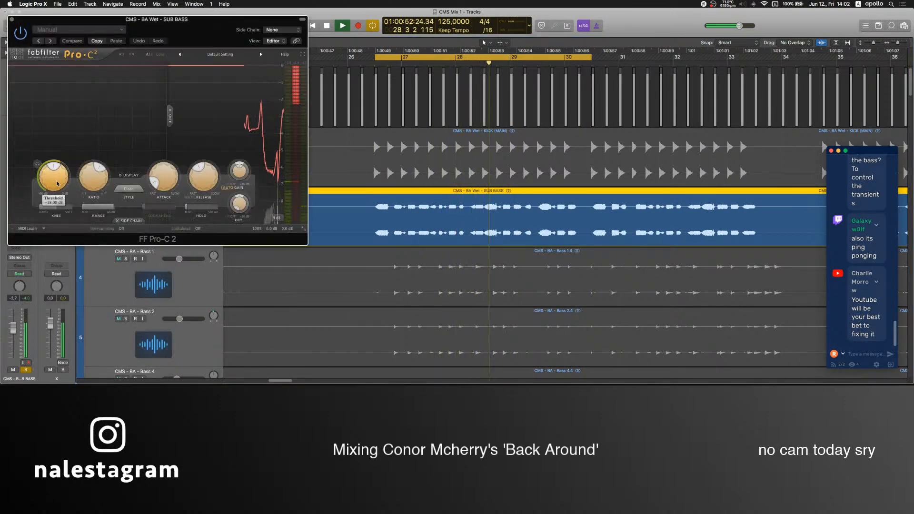
left_click(226, 187)
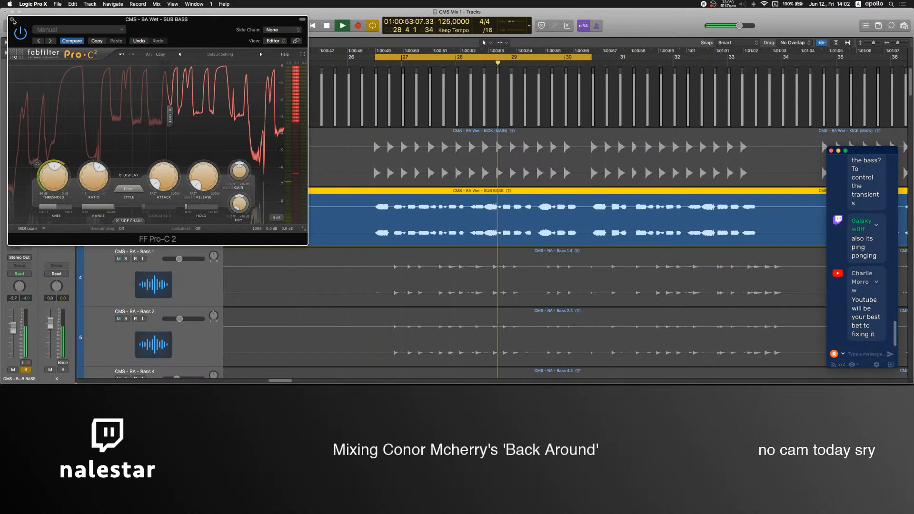
left_click(13, 21)
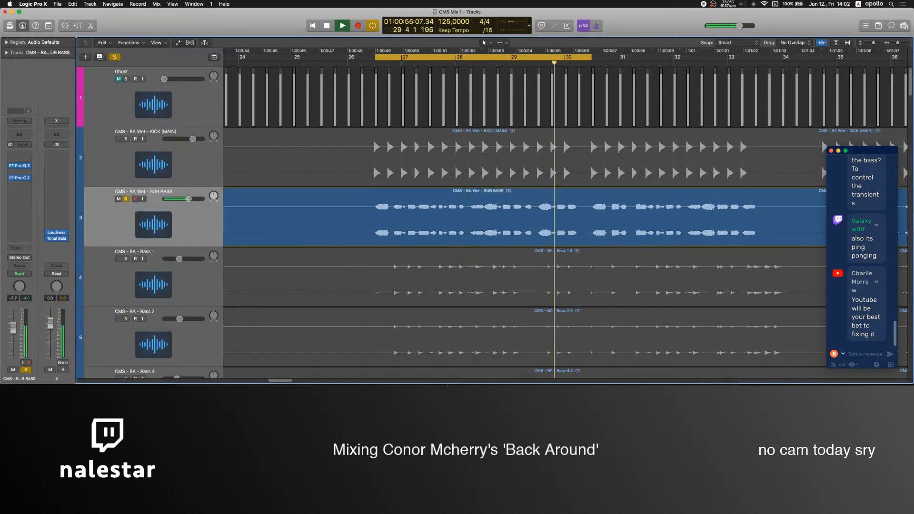
Check the Mic level in the OBS mixer, return to Logic Pro, resume playback and unsolo SUB BASS.
left_click(514, 378)
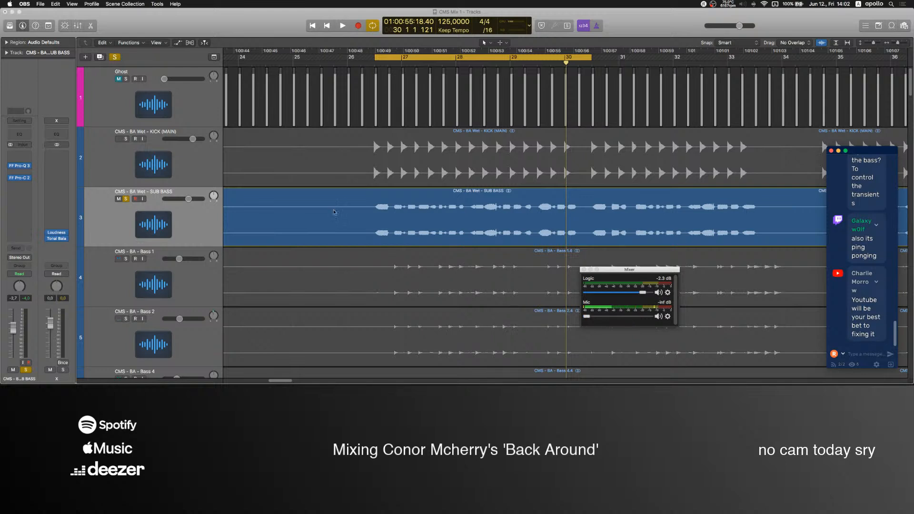
left_click(190, 225)
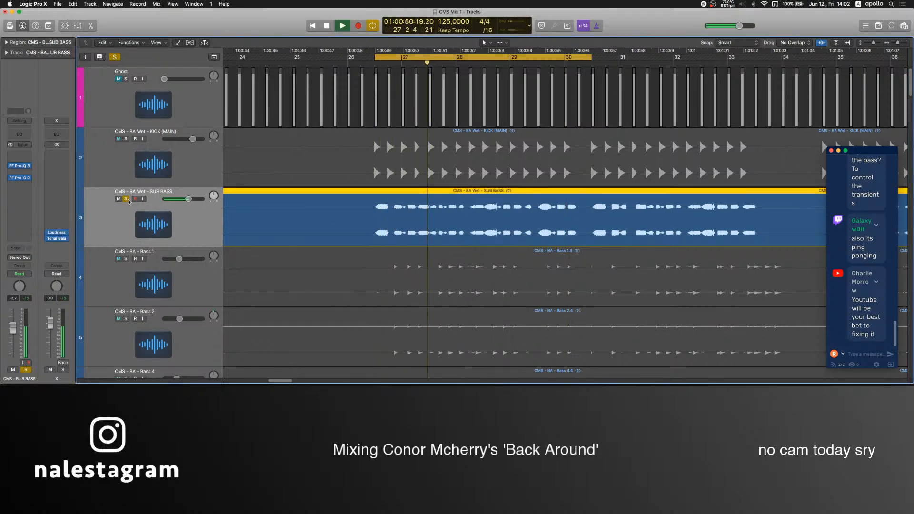
key("s")
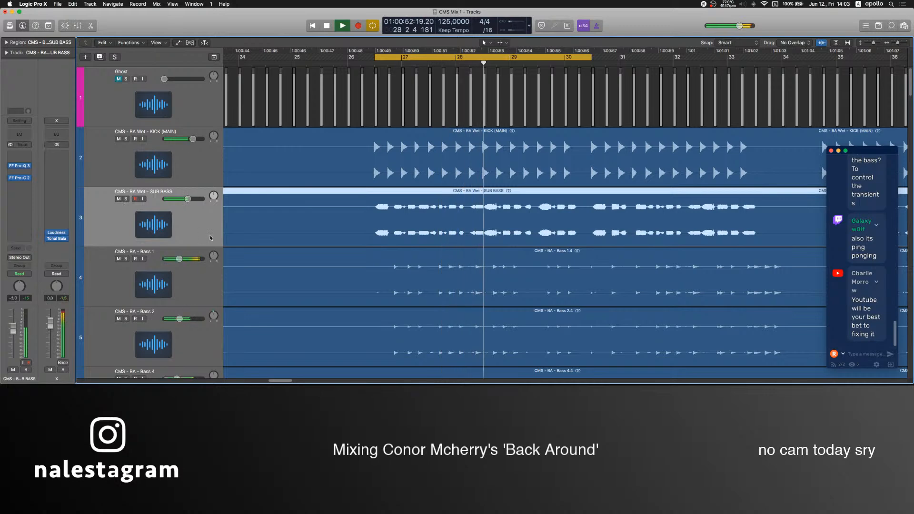
Lower the bass bus, Aux 2, to about -5.2 dB and mute Bass 1, Bass 2 and Bass 4.
scroll(184, 216, "down", 3)
left_click(185, 215)
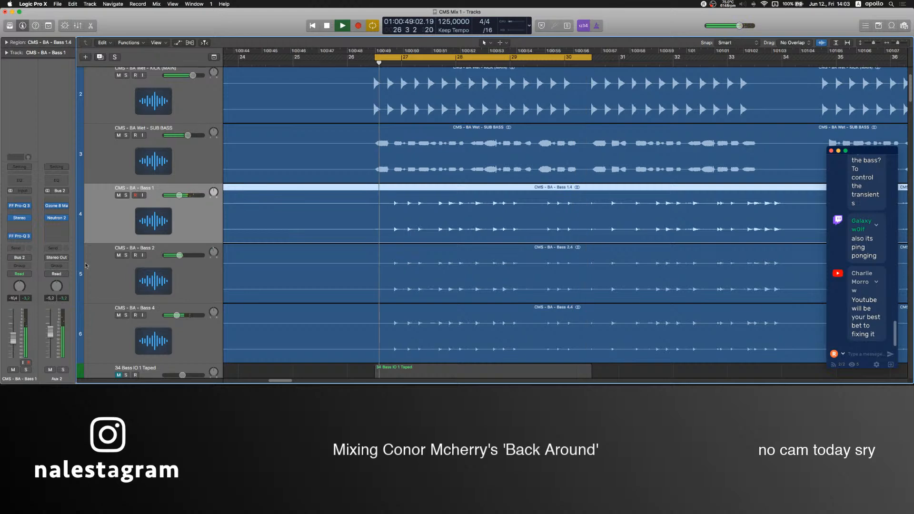
left_click_drag(118, 196, 119, 315)
Raise SUB BASS's fader to 0.7 dB and set its Pro-Q 3 high cut to about 665 Hz with a gentler 11 dB/oct slope.
scroll(233, 254, "up", 3)
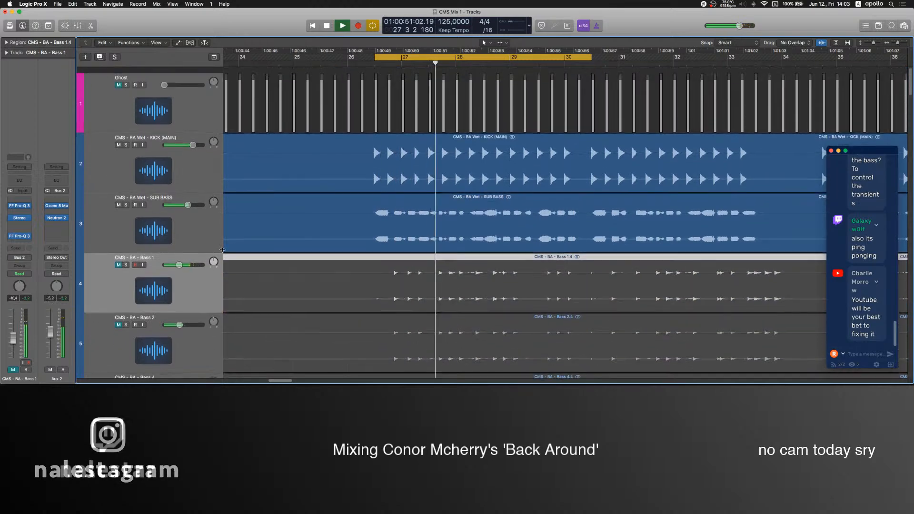
left_click_drag(188, 199, 194, 198)
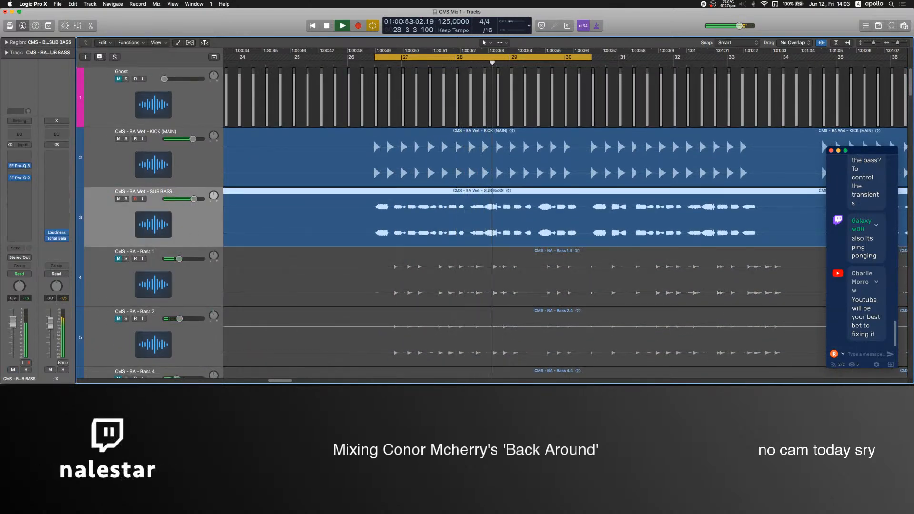
left_click(20, 166)
left_click_drag(160, 142, 197, 135)
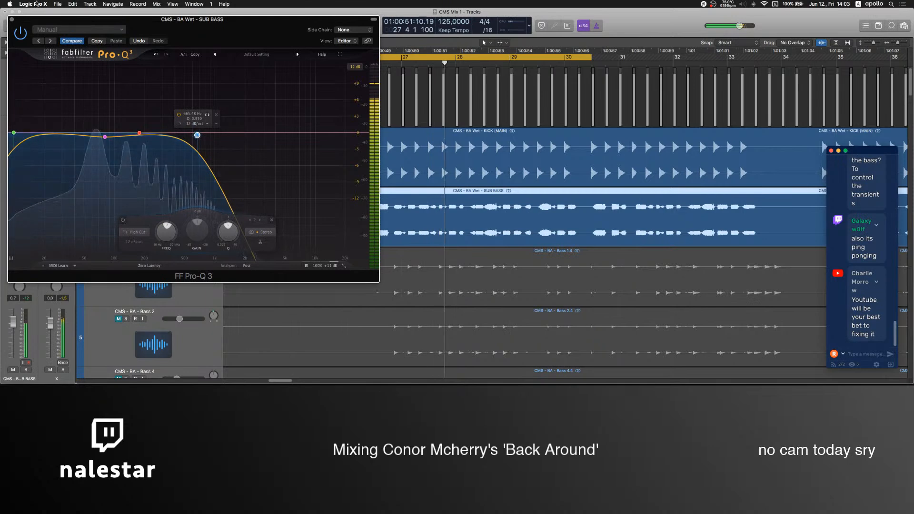
left_click(11, 19)
Set the fader of Lead 1's bus, Aux 1, to about -0.3 dB.
scroll(168, 255, "down", 5)
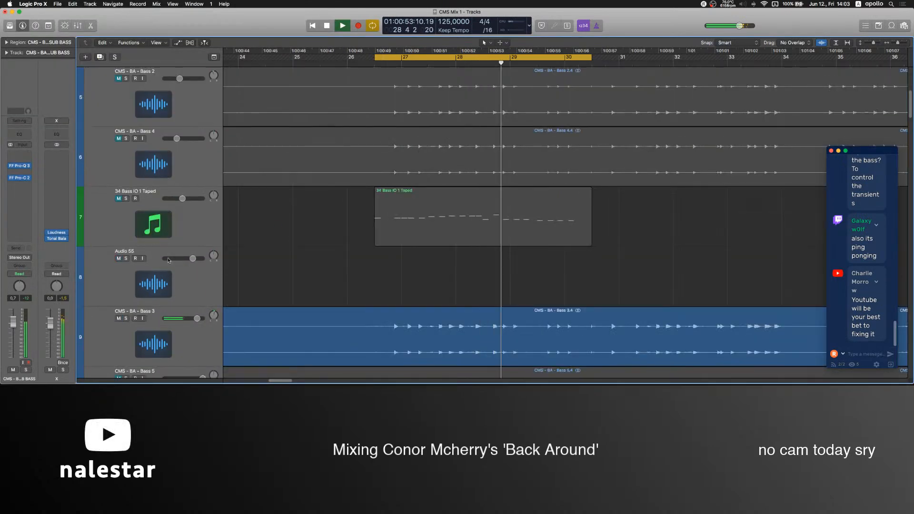
scroll(169, 254, "down", 4)
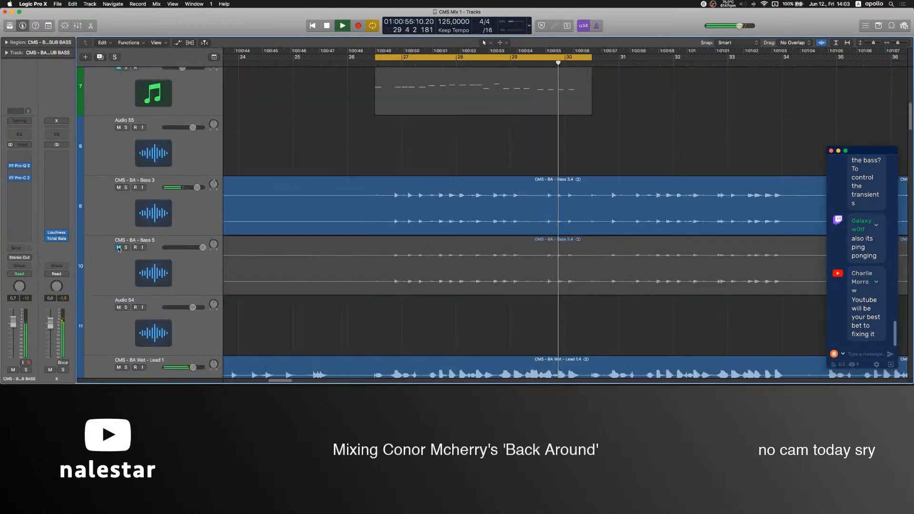
scroll(119, 249, "up", 3)
scroll(149, 202, "down", 6)
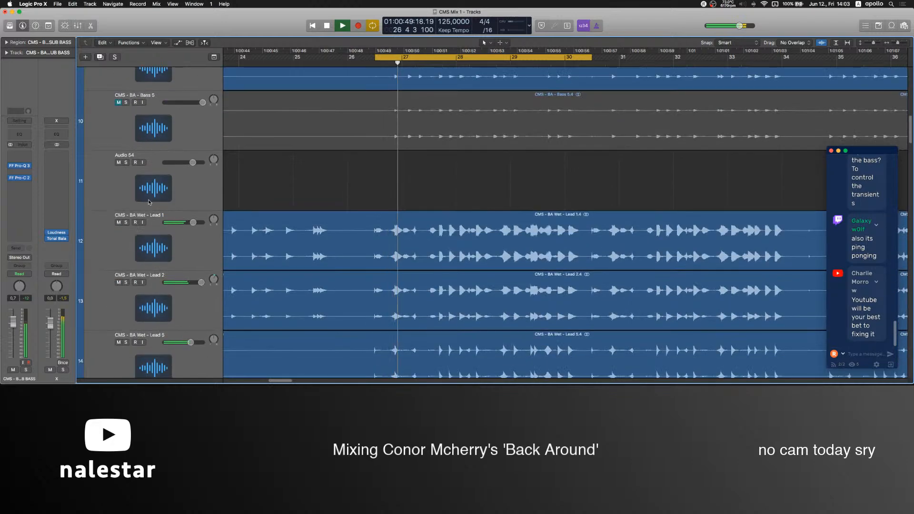
left_click(150, 231)
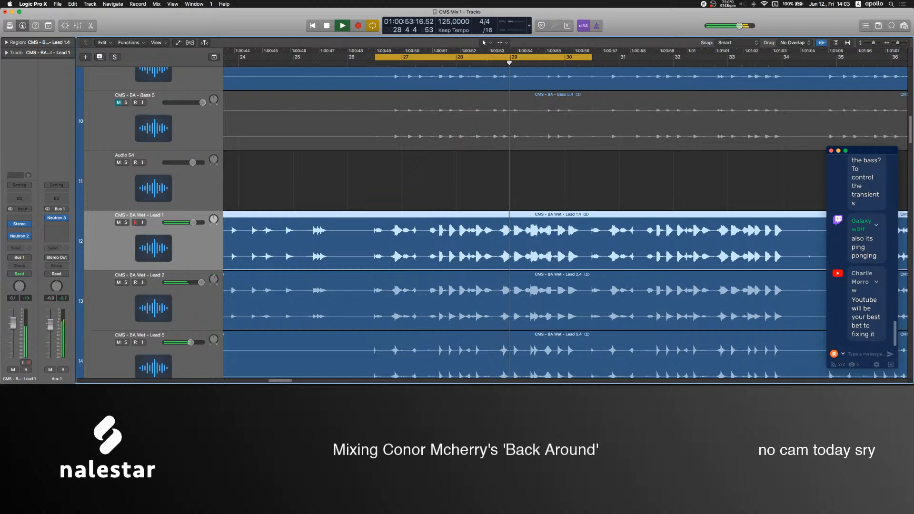
scroll(376, 252, "up", 5)
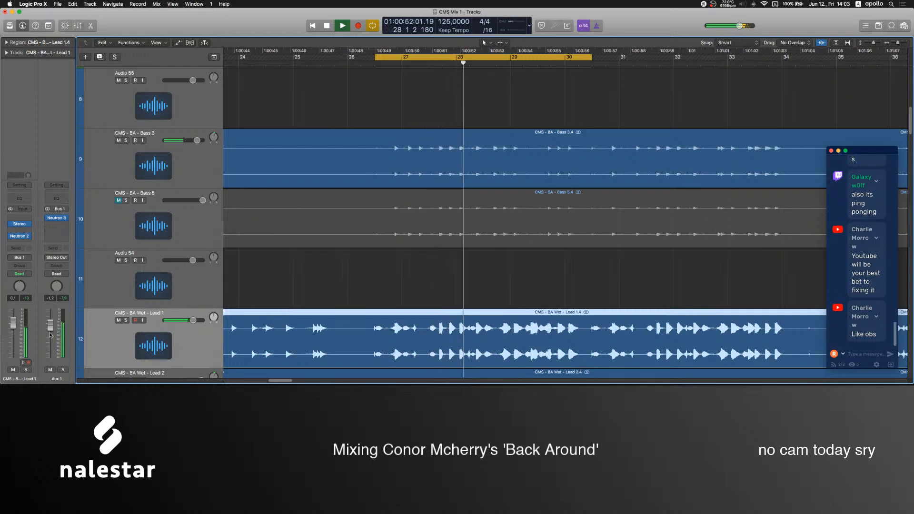
left_click_drag(52, 329, 51, 329)
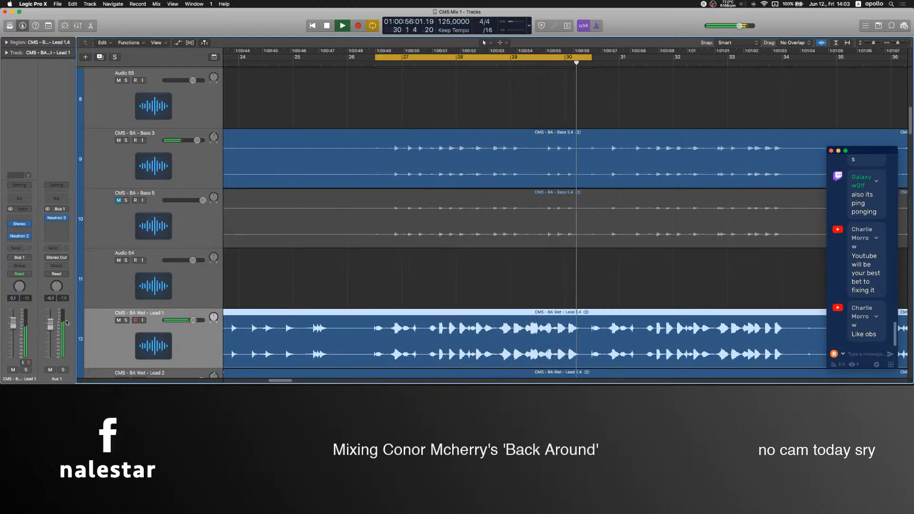
Unmute Bass 1, Bass 2 and Bass 4, and mute only Bass 2 to hear the bass layers without it.
scroll(112, 235, "up", 10)
left_click(112, 235, "shift")
scroll(190, 275, "up", 2)
left_click(190, 275)
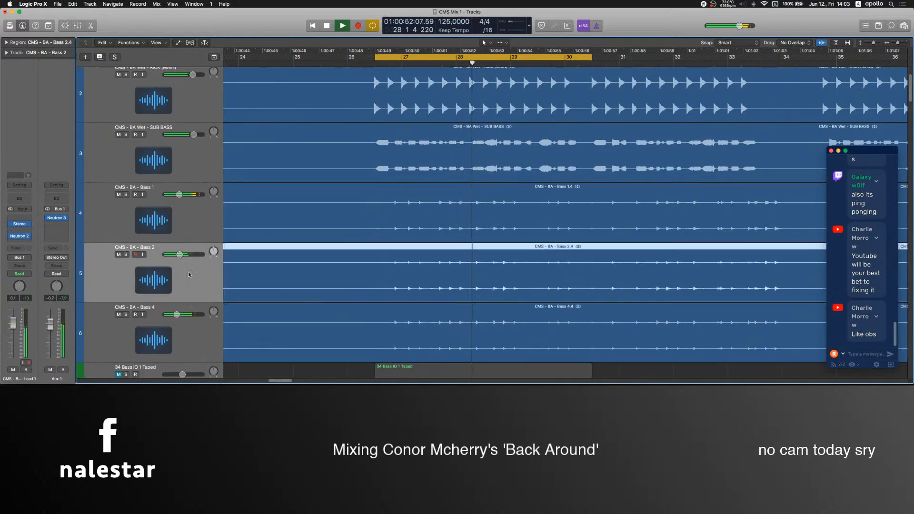
left_click(118, 255)
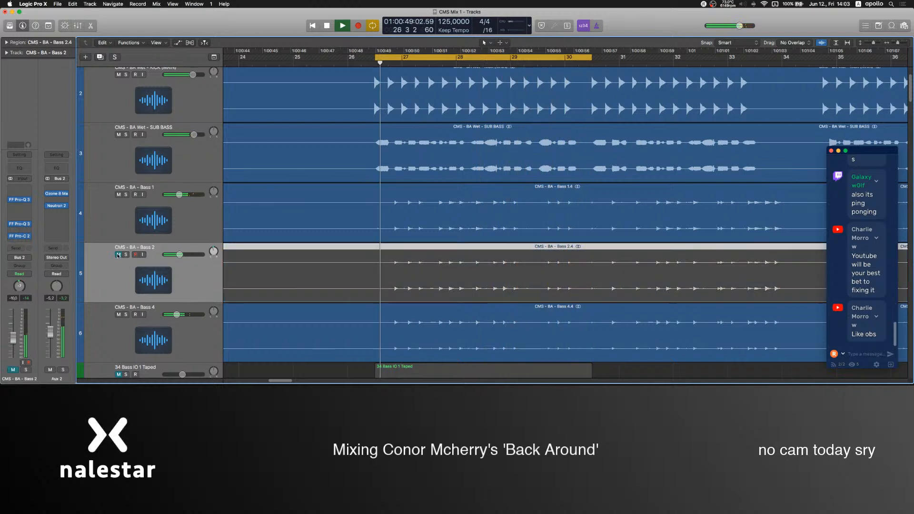
Mute Bass 4 and Bass 1, and unmute and select 34 Bass IO 1 Taped to hear it in the mix.
left_click(119, 314)
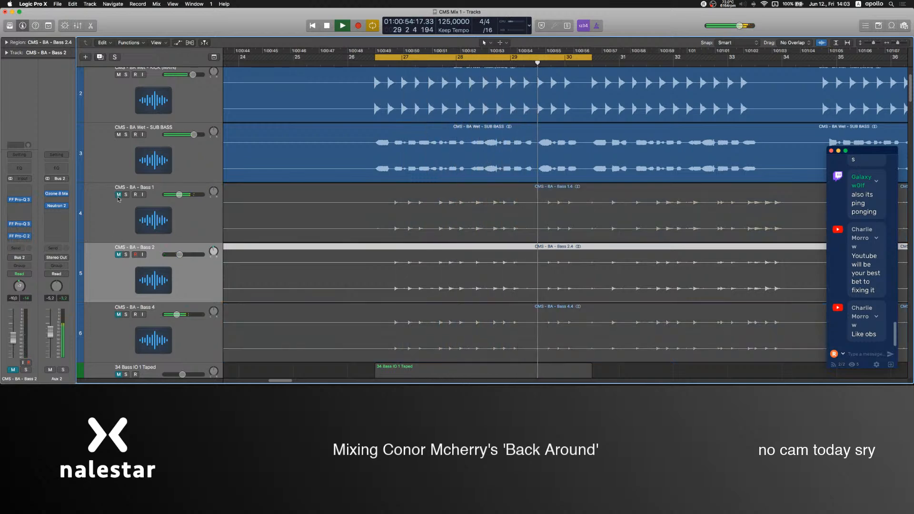
left_click(118, 194)
scroll(128, 231, "down", 2)
scroll(128, 231, "down", 2)
left_click(118, 250)
left_click(112, 264)
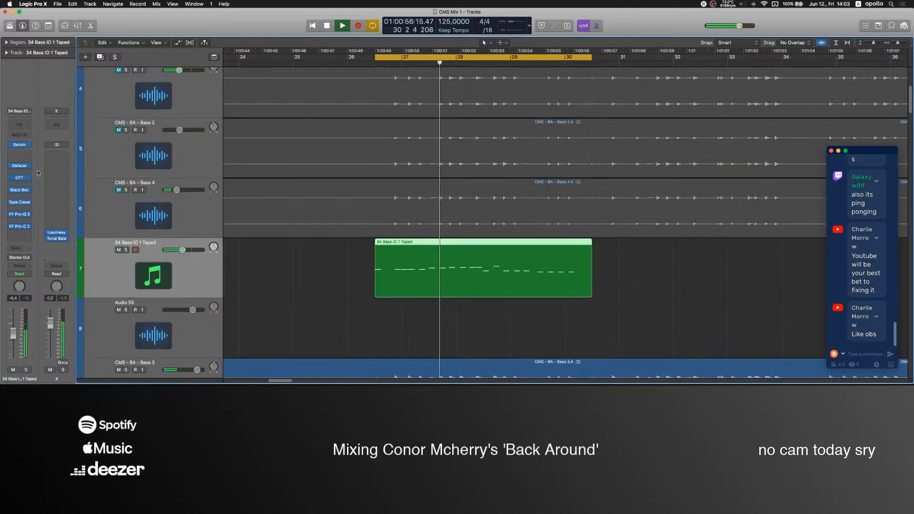
In 34 Bass IO 1 Taped's Serum, set envelope 1's attack to 5.3 ms and sustain to -13.9 dB, and inspect its effects and second envelope.
left_click(19, 146)
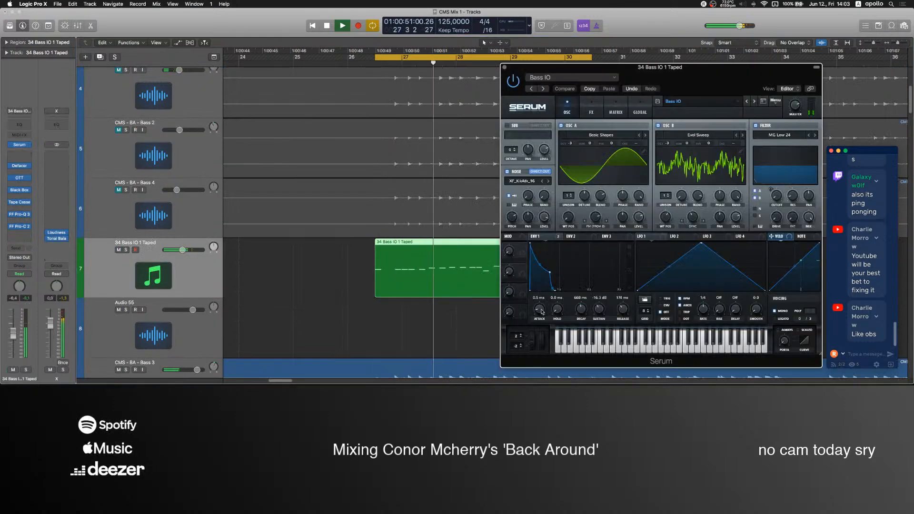
left_click_drag(541, 309, 542, 305)
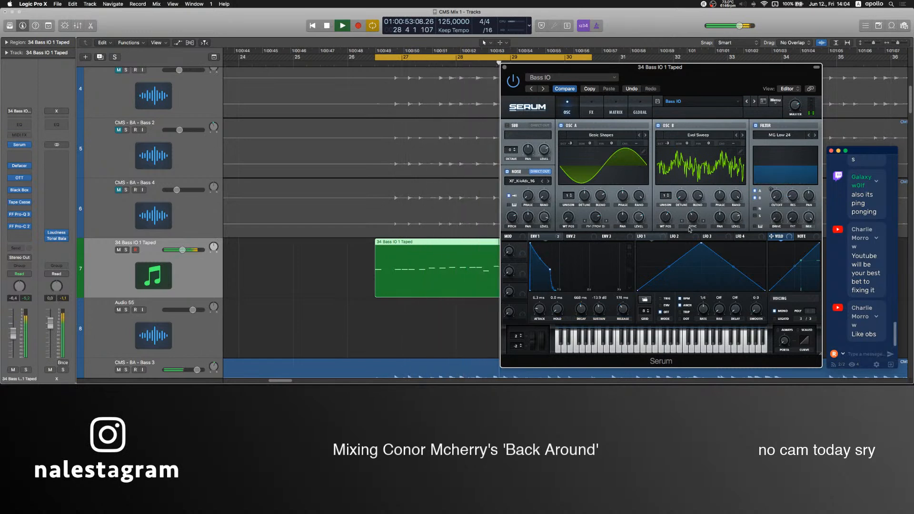
left_click(591, 109)
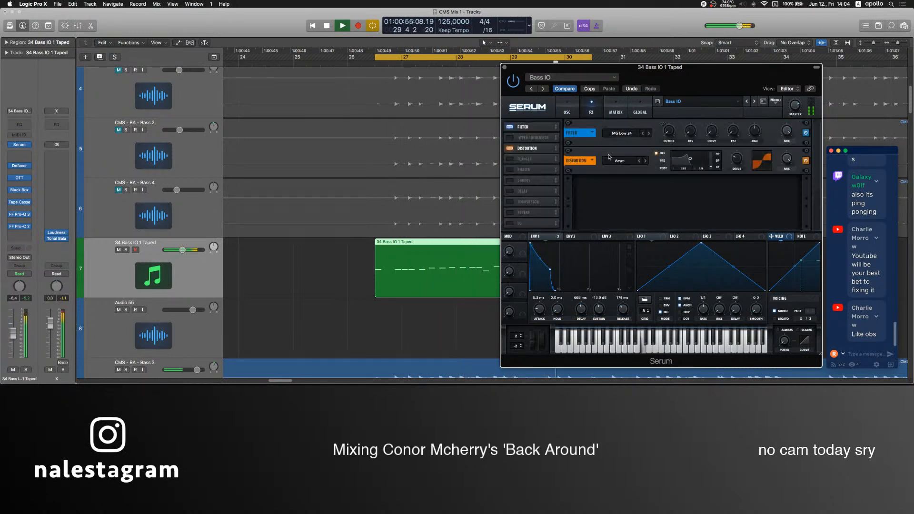
left_click(566, 107)
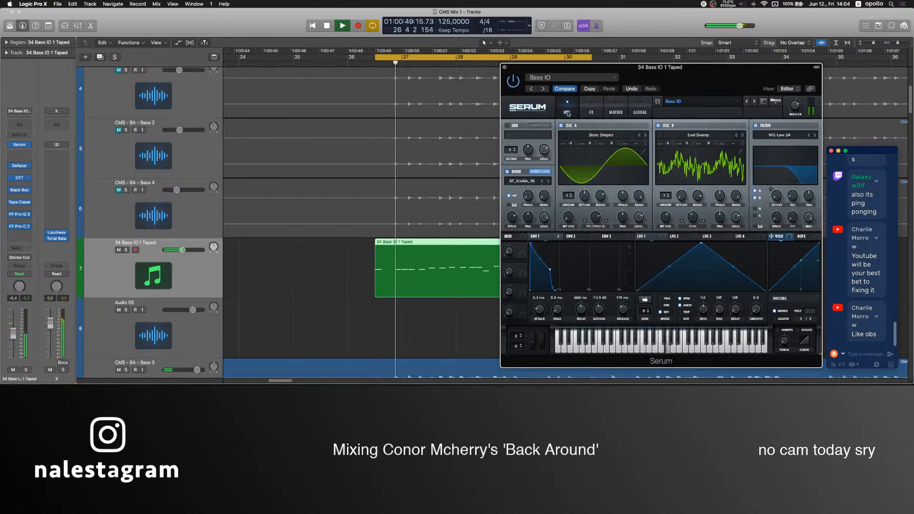
left_click(576, 238)
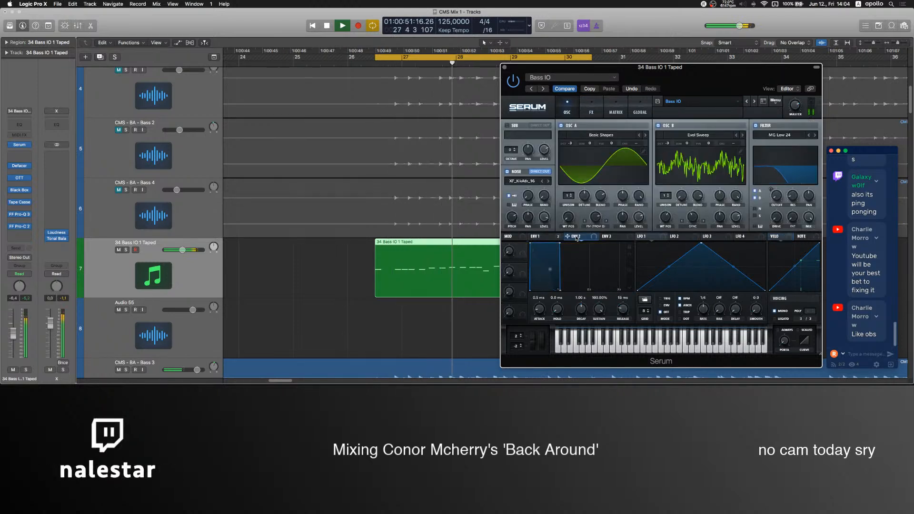
left_click(545, 237)
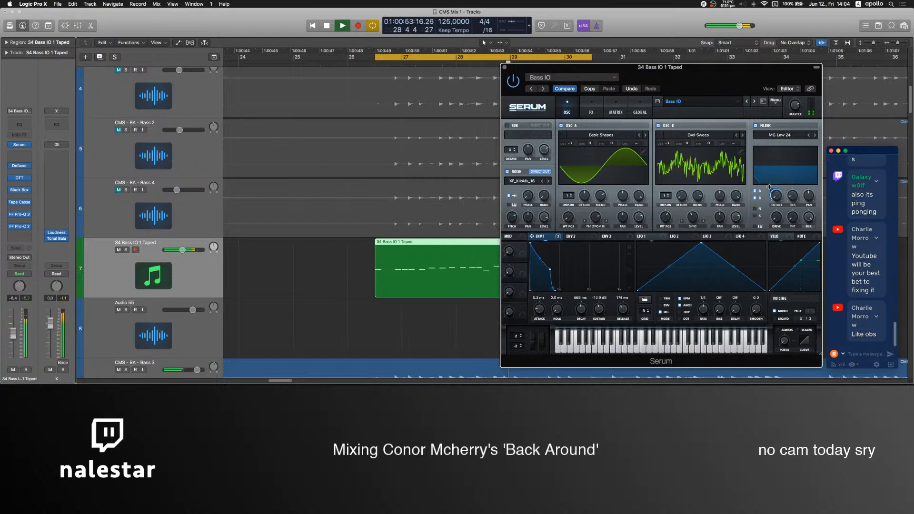
mouse_move(769, 190)
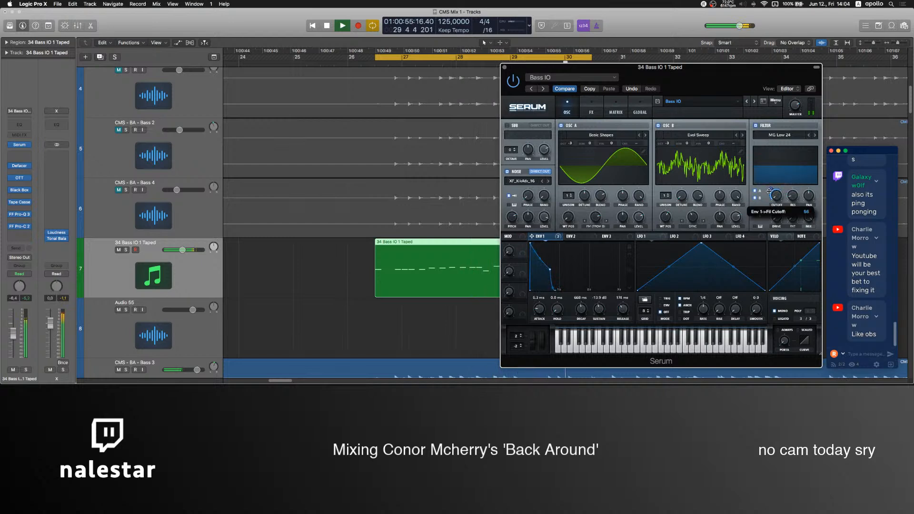
left_click(505, 67)
Mute 34 Bass IO 1 Taped and unmute Bass 1, Bass 2 and Bass 4.
scroll(232, 282, "up", 5)
scroll(232, 283, "down", 2)
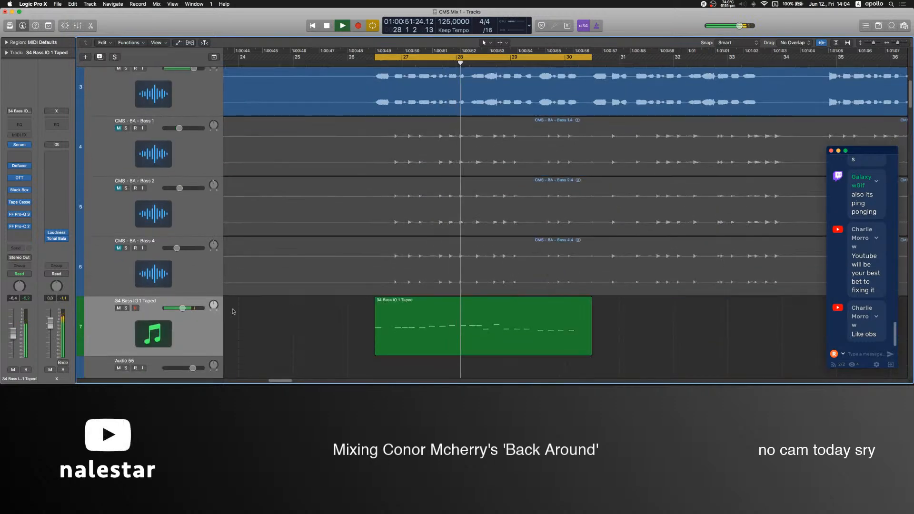
left_click(119, 308)
left_click_drag(117, 247, 117, 157)
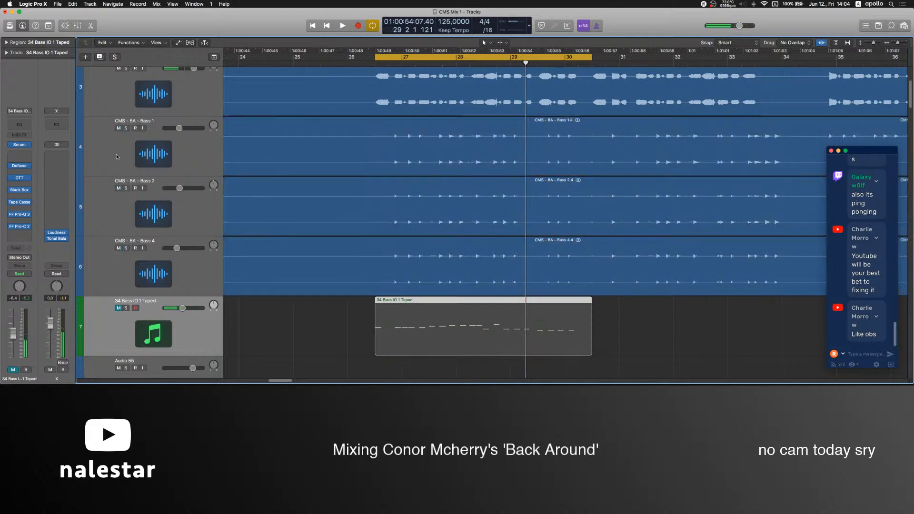
Switch to OBS to check its mixer levels, and mute Bass 1, Bass 2 and Bass 4 again in Logic Pro.
left_click(534, 362)
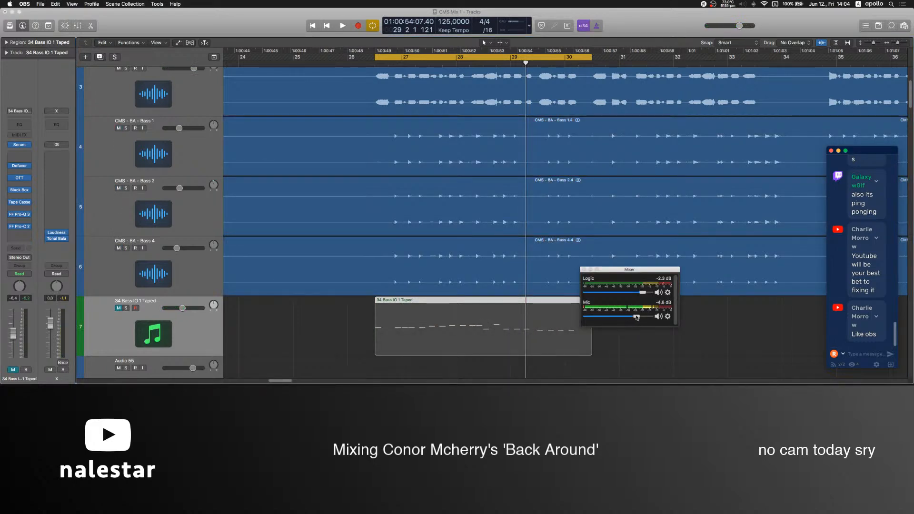
scroll(167, 242, "up", 2)
left_click(160, 287)
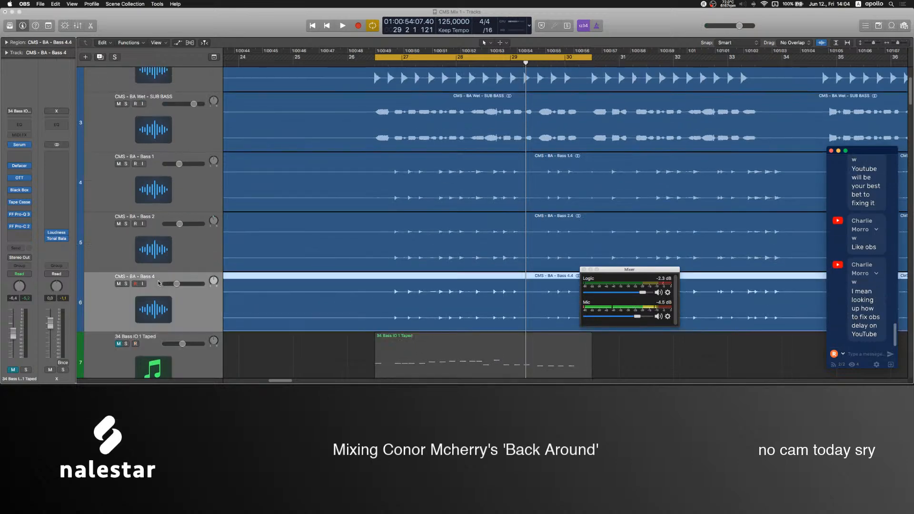
left_click(119, 283)
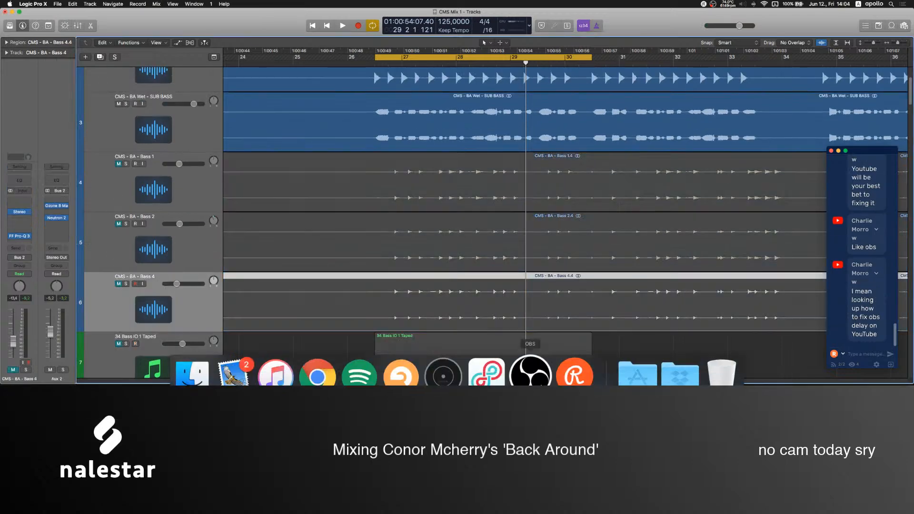
Check the Logic Hopefully routing in Loopback and the audio levels in OBS's mixer, and resume playback in Logic Pro.
left_click(488, 367)
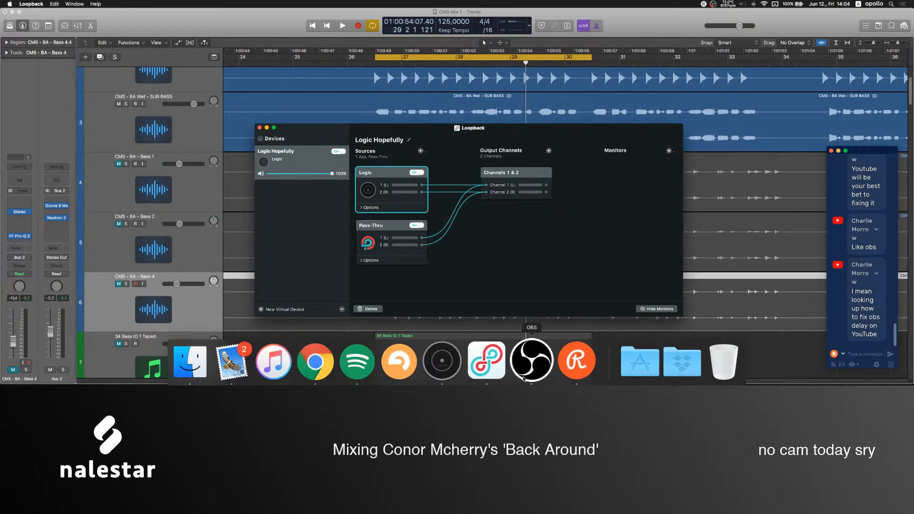
left_click(533, 366)
left_click(270, 130)
left_click(267, 128)
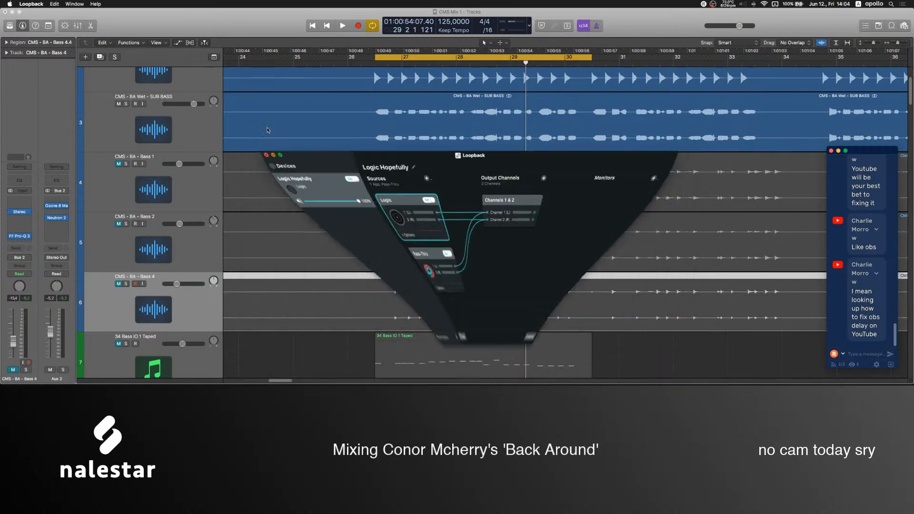
left_click(531, 369)
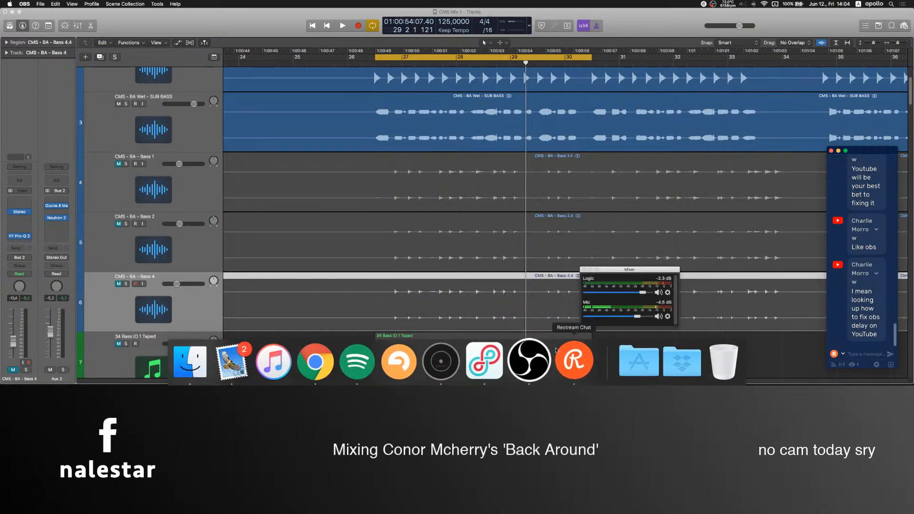
left_click(359, 353)
key("space")
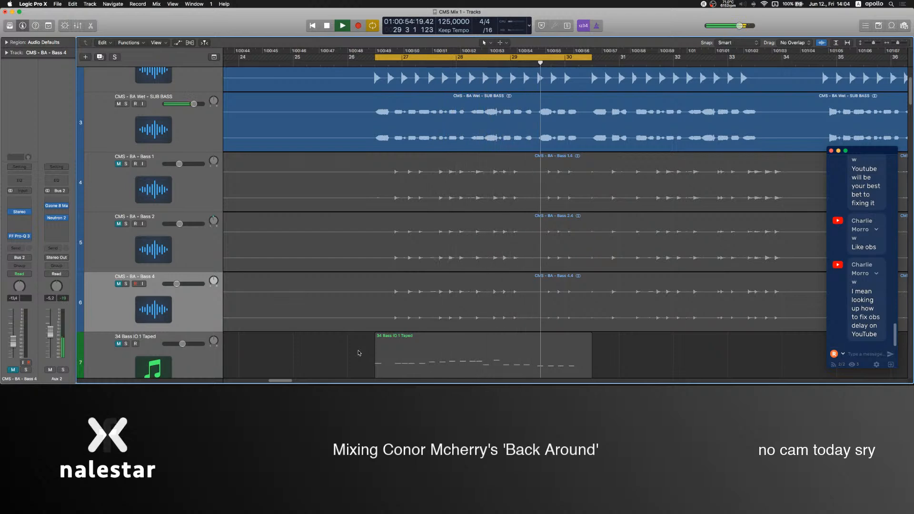
Unmute Bass 5 and play it soloed.
scroll(195, 217, "up", 5)
left_click(195, 217)
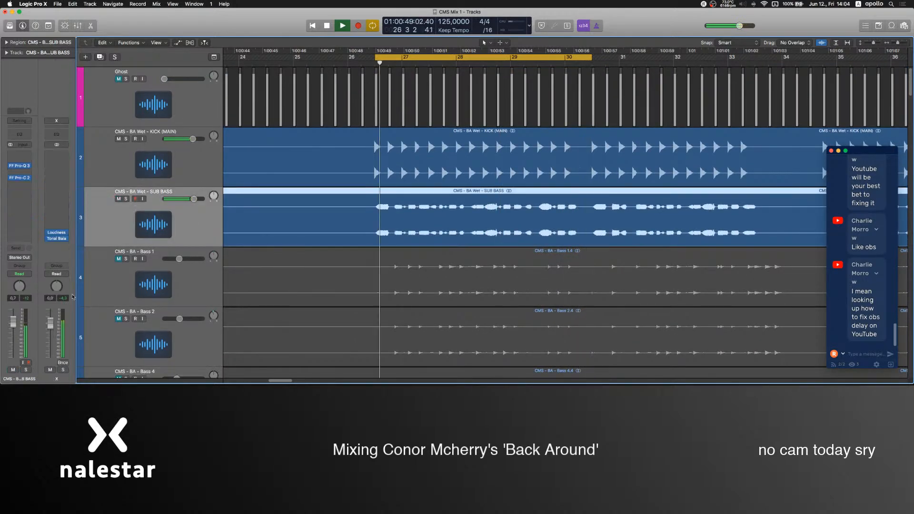
scroll(264, 312, "down", 10)
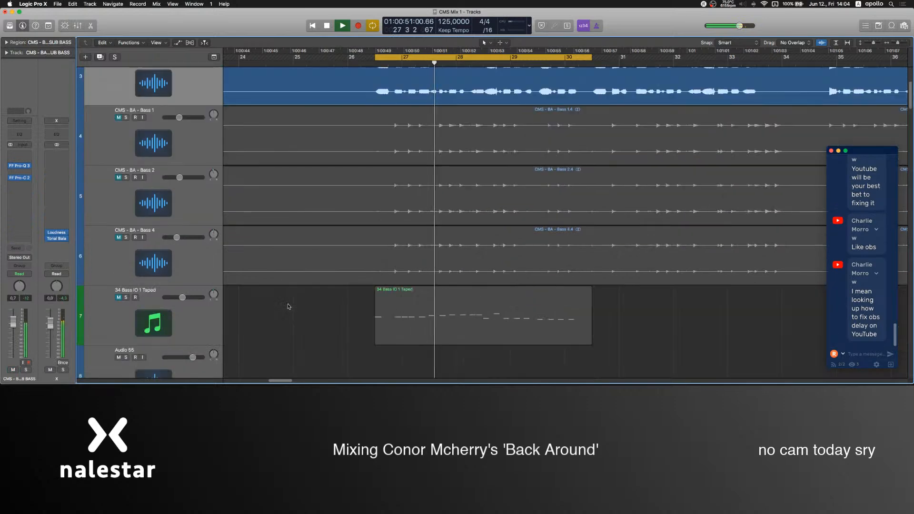
scroll(289, 307, "up", 3)
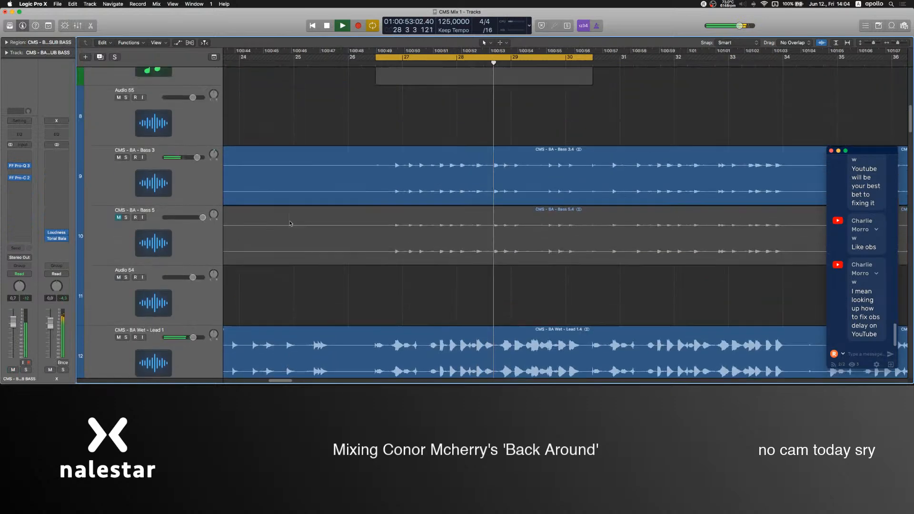
key("space")
left_click(118, 217)
left_click(134, 208)
key("s")
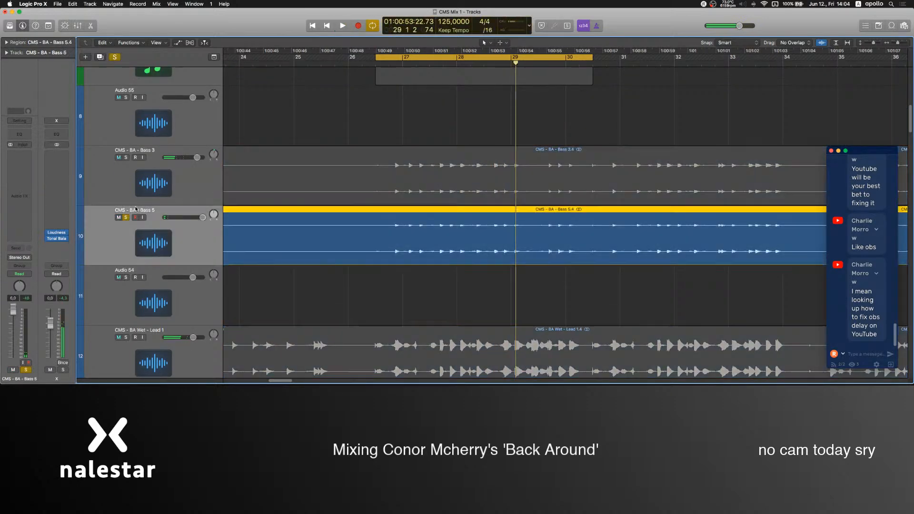
key("space")
Route Bass 5's output to Bus 2, end its solo and lower its fader to 2.1 dB.
left_click(19, 257)
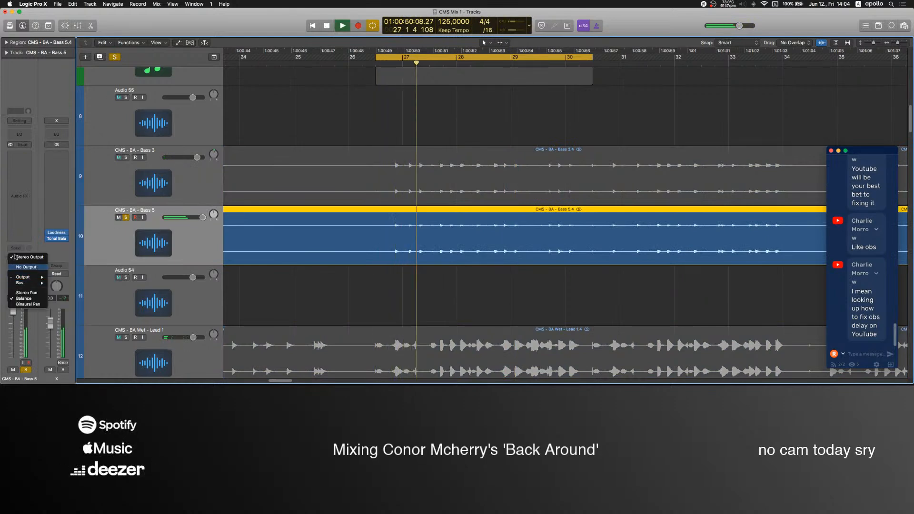
mouse_move(24, 283)
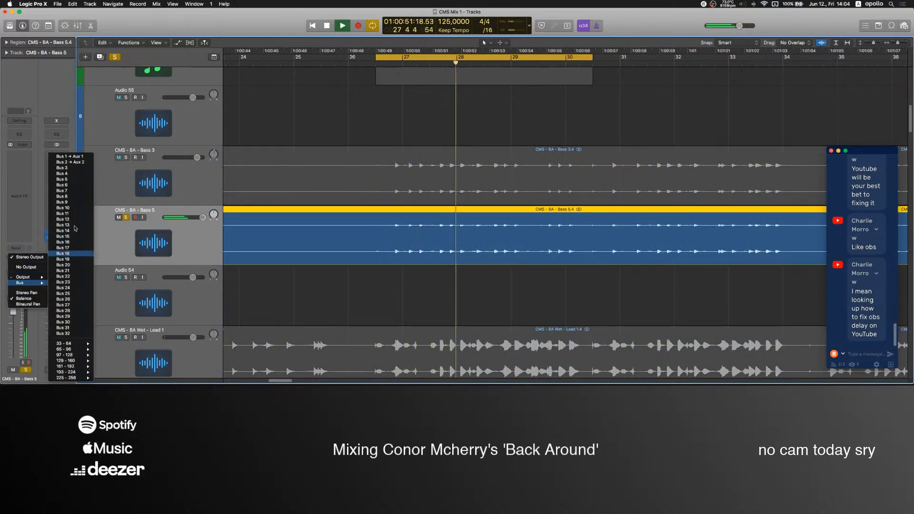
left_click(71, 162)
key("s")
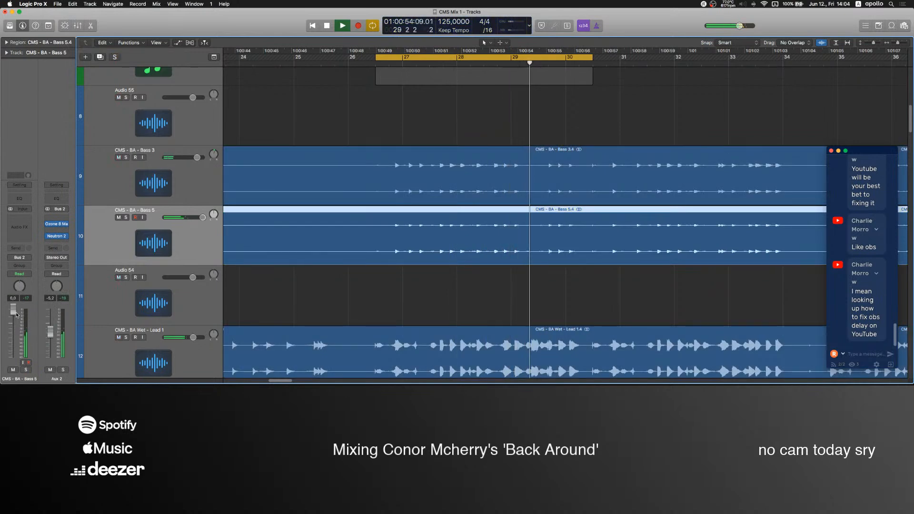
left_click_drag(12, 313, 13, 316)
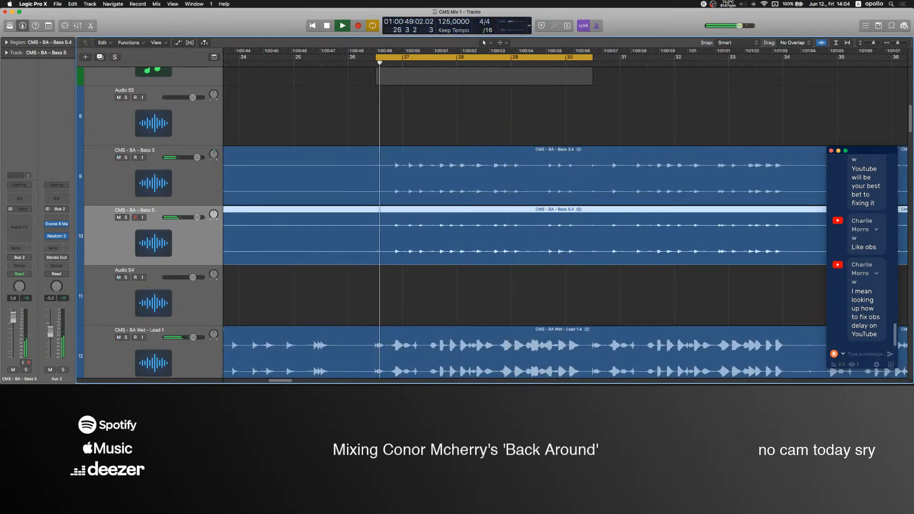
Unmute Bass 4 and adjust its fader, trying it louder at about -5.9 dB before bringing it back down.
left_click(264, 295)
scroll(264, 294, "up", 10)
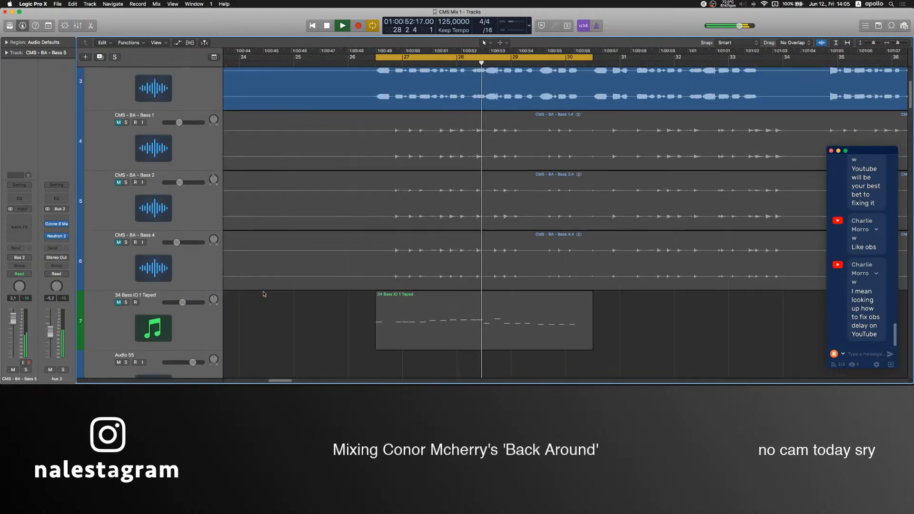
scroll(264, 294, "down", 5)
scroll(188, 240, "up", 5)
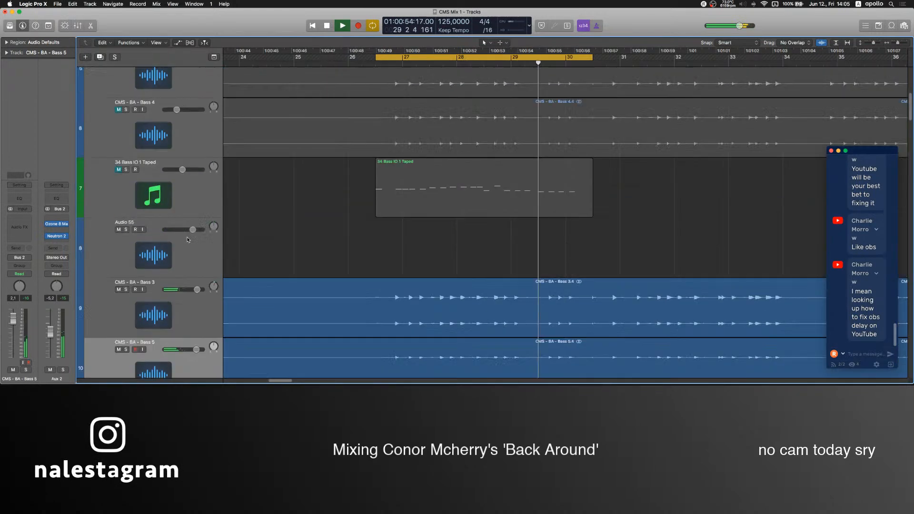
left_click(113, 198)
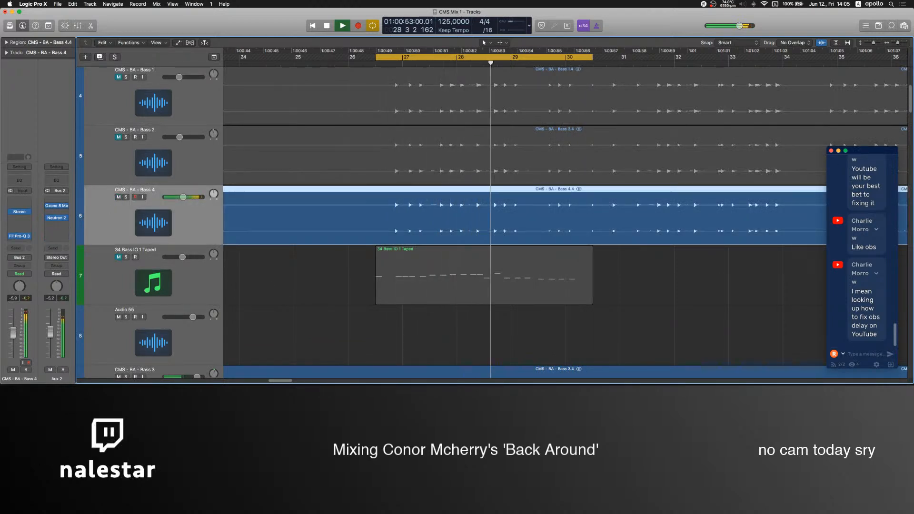
Unmute Bass 2 and raise its fader to about -1.3 dB.
scroll(476, 219, "up", 3)
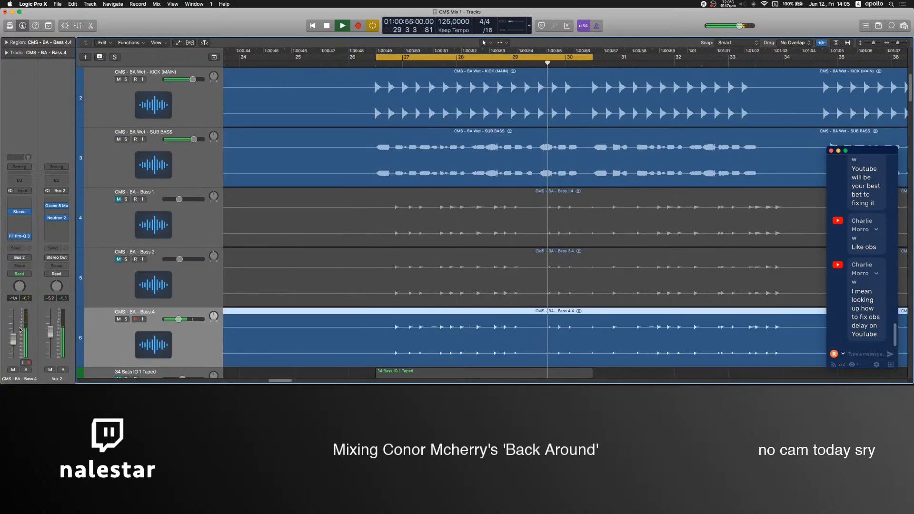
left_click(119, 260)
left_click_drag(180, 259, 191, 259)
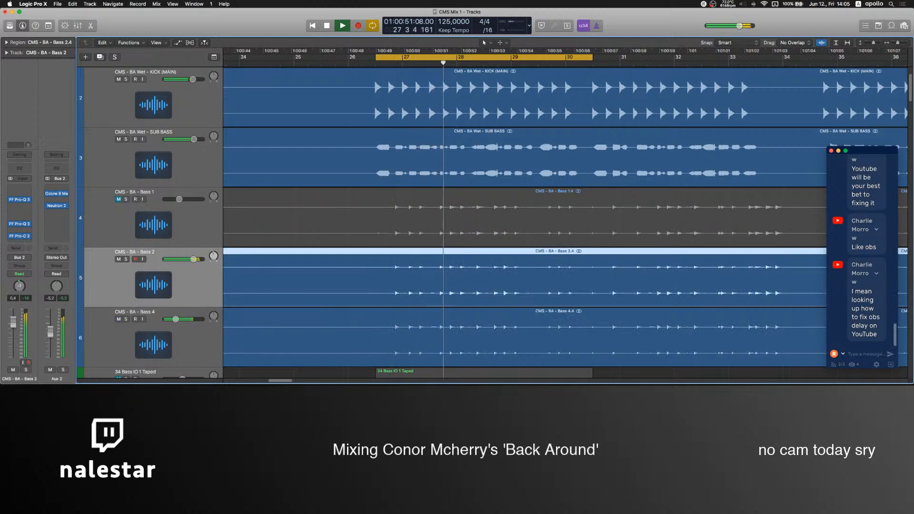
Insert the Stereo plug-in between Bass 2's two Pro-Q 3 equalizers and adjust its Width.
left_click(12, 237)
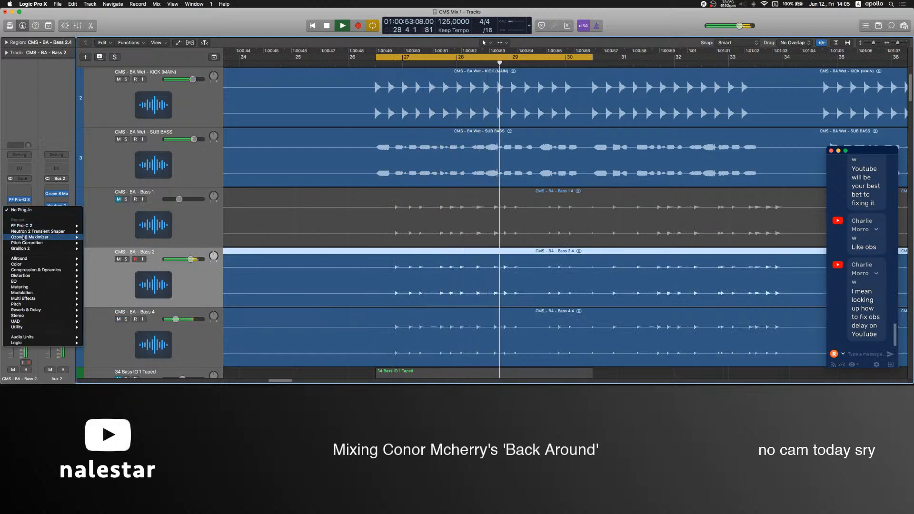
mouse_move(29, 316)
left_click(98, 360)
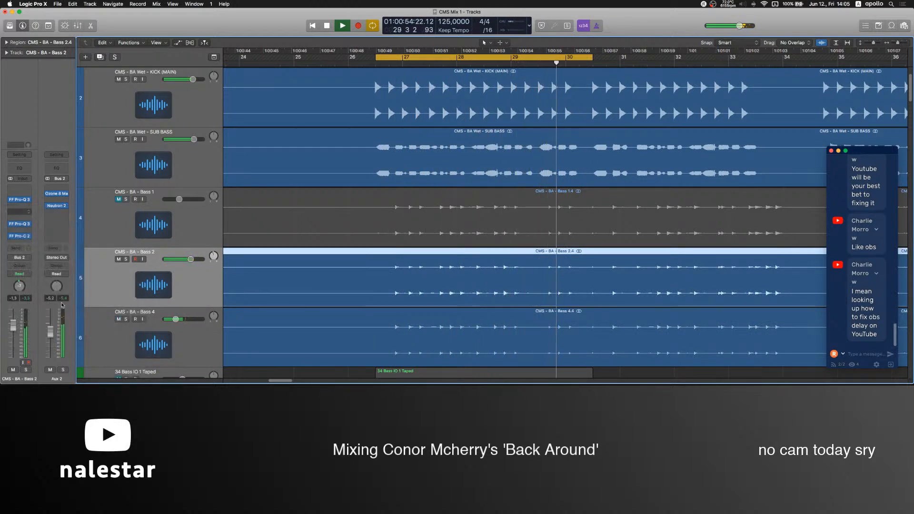
left_click_drag(70, 99, 71, 143)
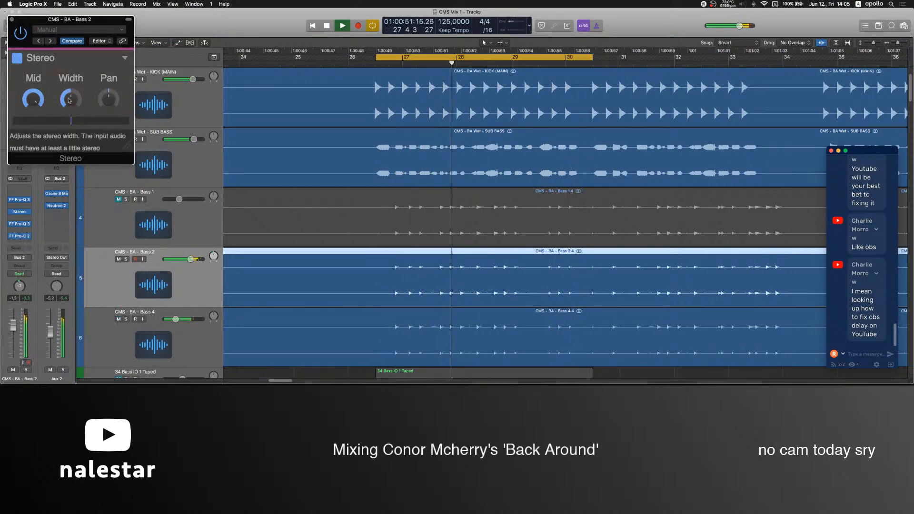
left_click(12, 20)
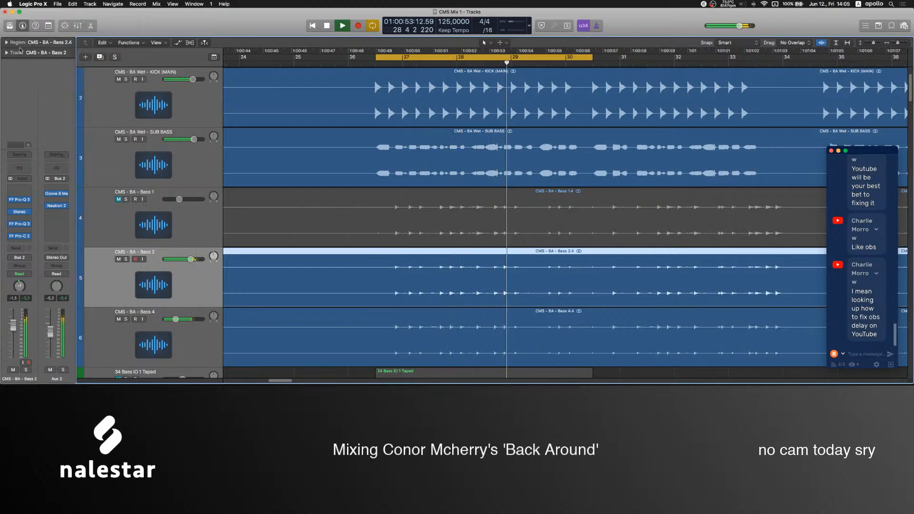
Remove the Stereo plug-in from Bass 2, then mute Bass 2 and unmute Bass 1.
left_click(27, 211)
left_click(32, 222)
left_click(140, 192)
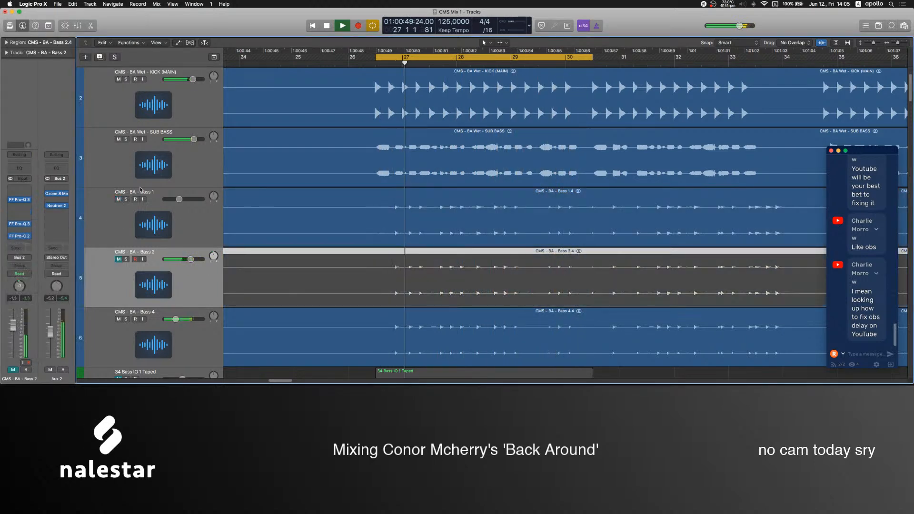
scroll(136, 214, "down", 3)
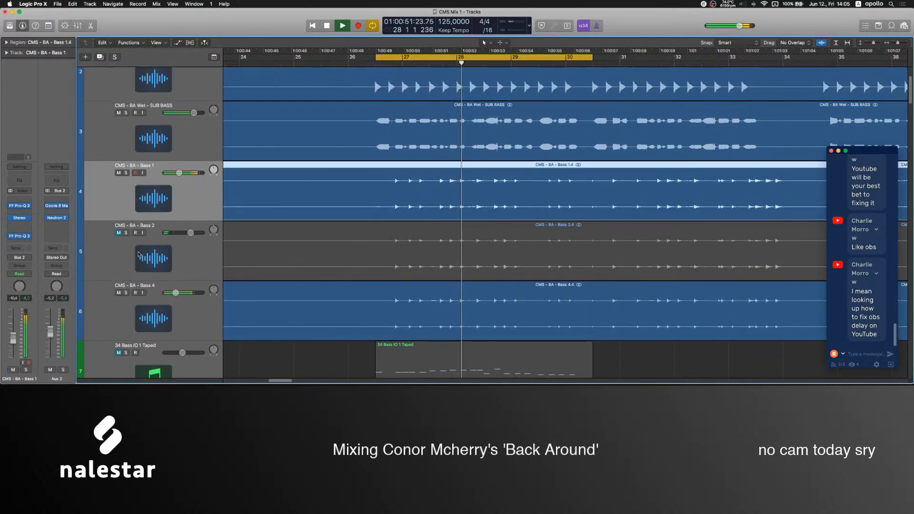
left_click(116, 274)
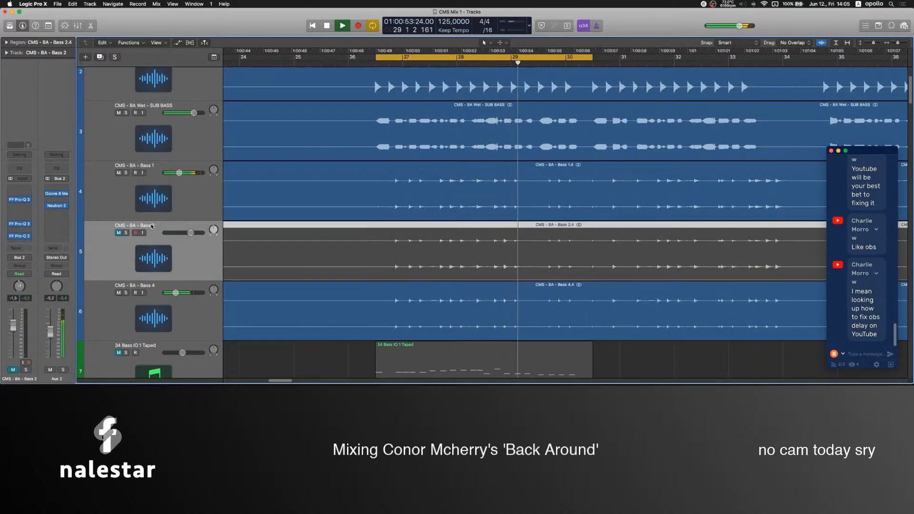
scroll(117, 273, "down", 5)
left_click(119, 274)
Unmute the CMS - BA Wet - FX track and set its fader to 6.0 dB.
scroll(181, 252, "down", 8)
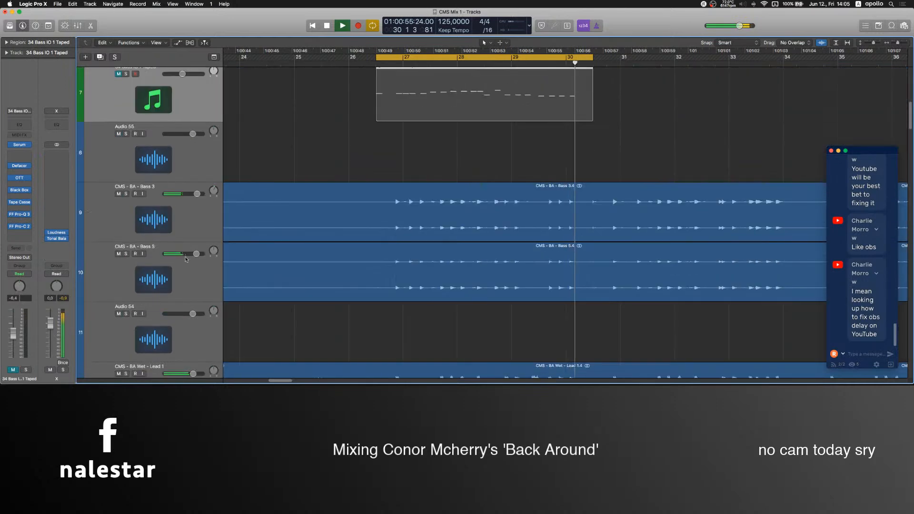
scroll(186, 246, "down", 12)
scroll(253, 203, "up", 12)
key("super+Left")
key("super+Left")
key("super+Left")
scroll(253, 204, "up", 10)
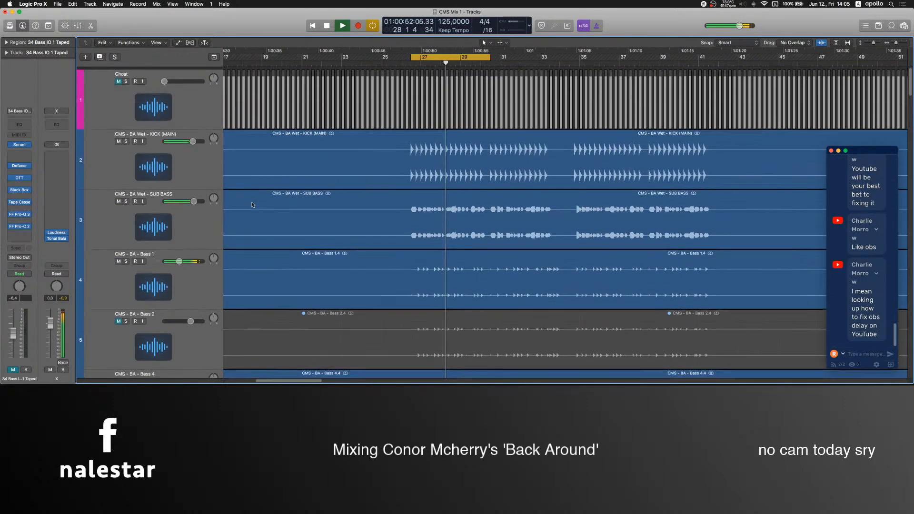
key("super+Up")
key("super+Up")
key("super+Up")
key("super+Up")
key("super+Up")
key("super+Down")
key("super+Down")
key("super+Down")
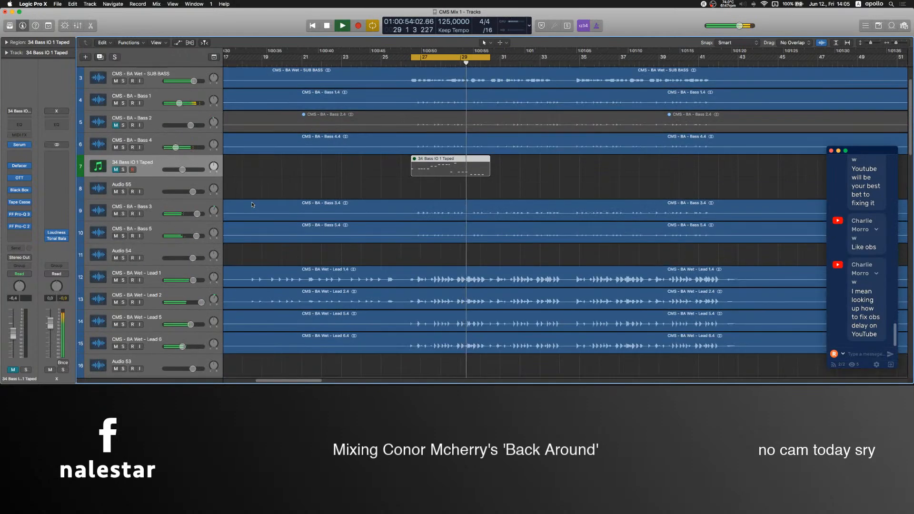
scroll(469, 224, "down", 10)
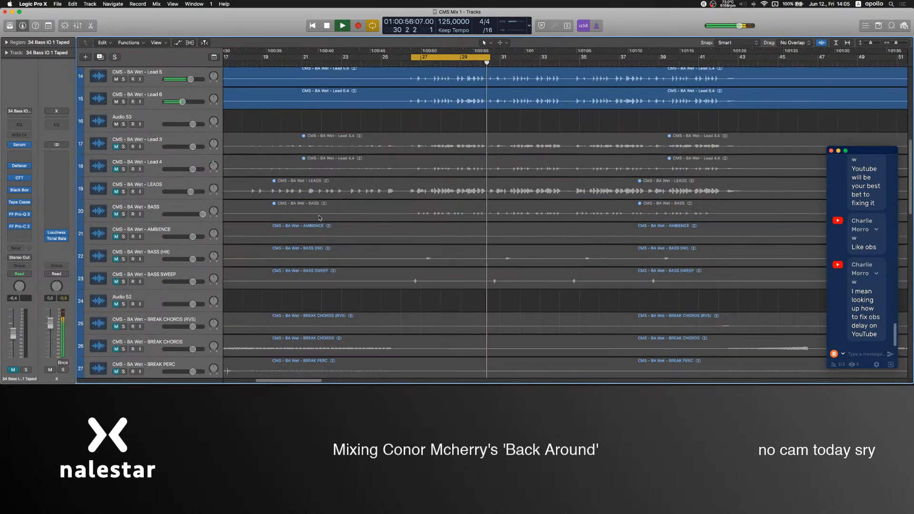
scroll(321, 217, "down", 7)
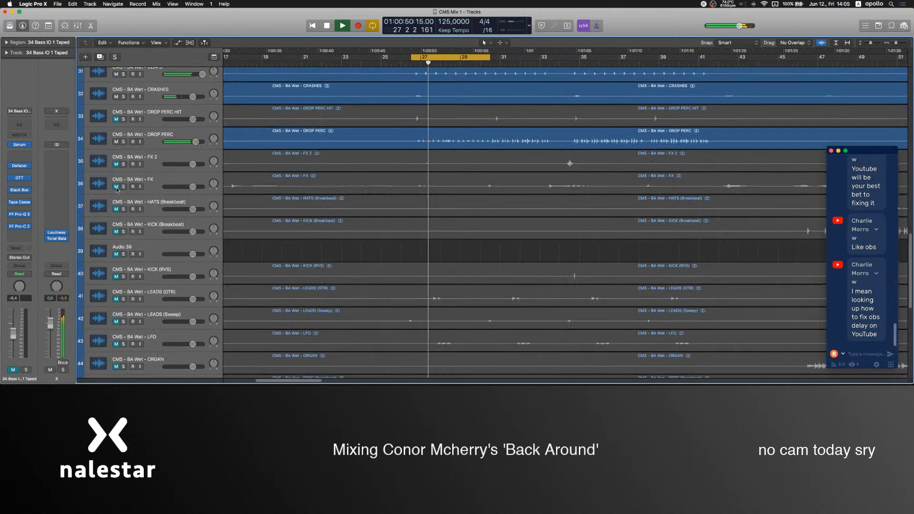
left_click(117, 187)
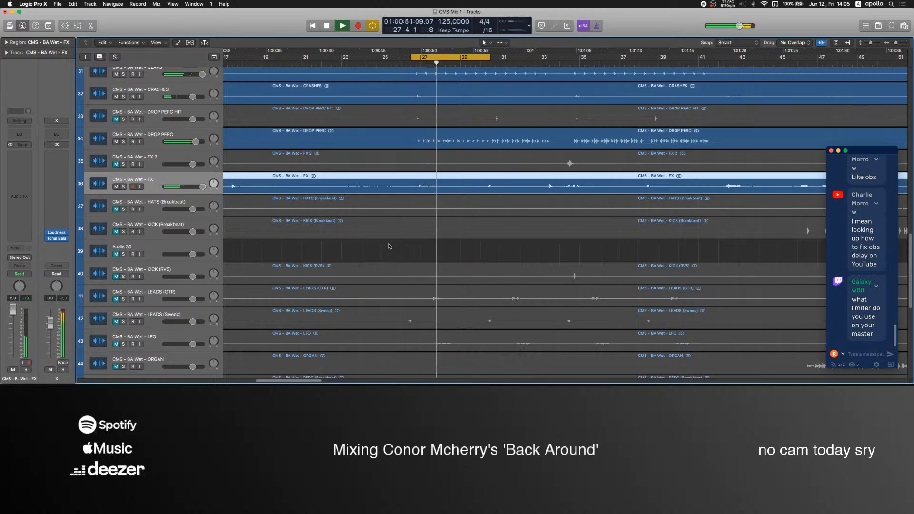
Stop playback, switch to the OBS mixer and set the Mic level to about -5.0 dB.
scroll(389, 246, "down", 2)
left_click(396, 186)
key("space")
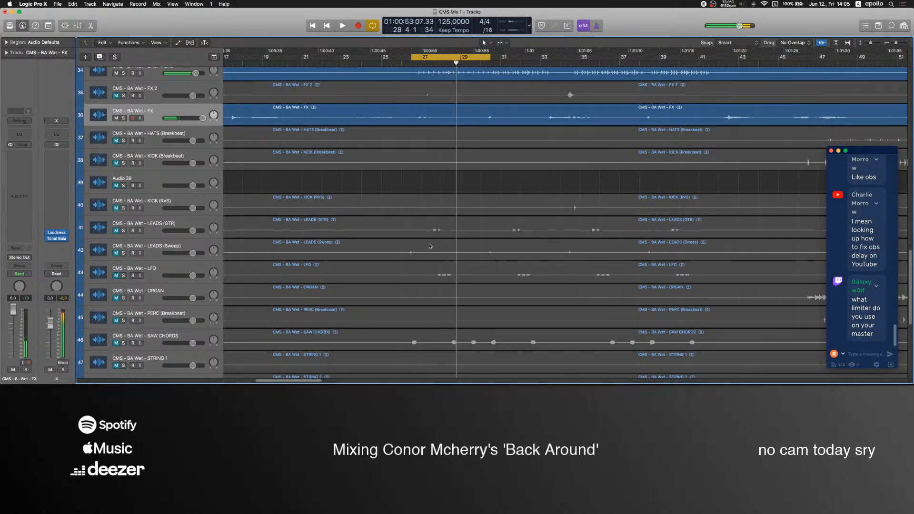
left_click(531, 372)
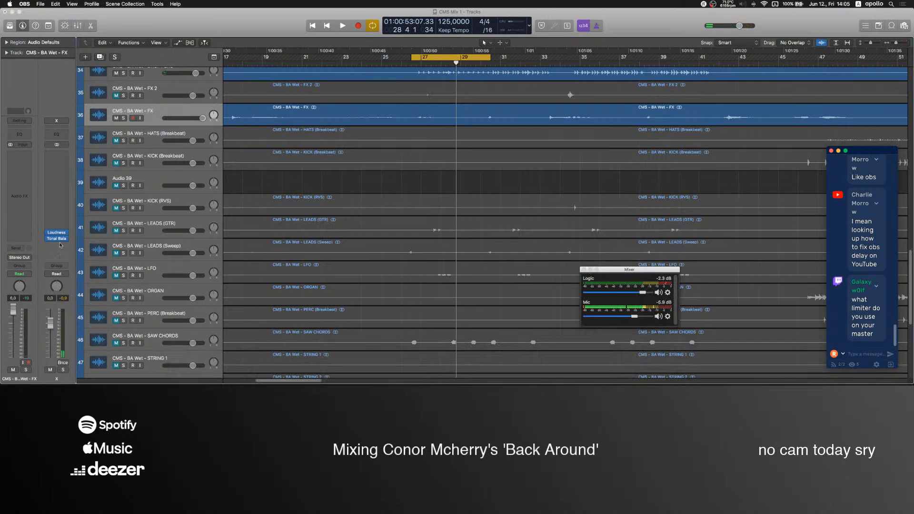
left_click_drag(635, 316, 633, 317)
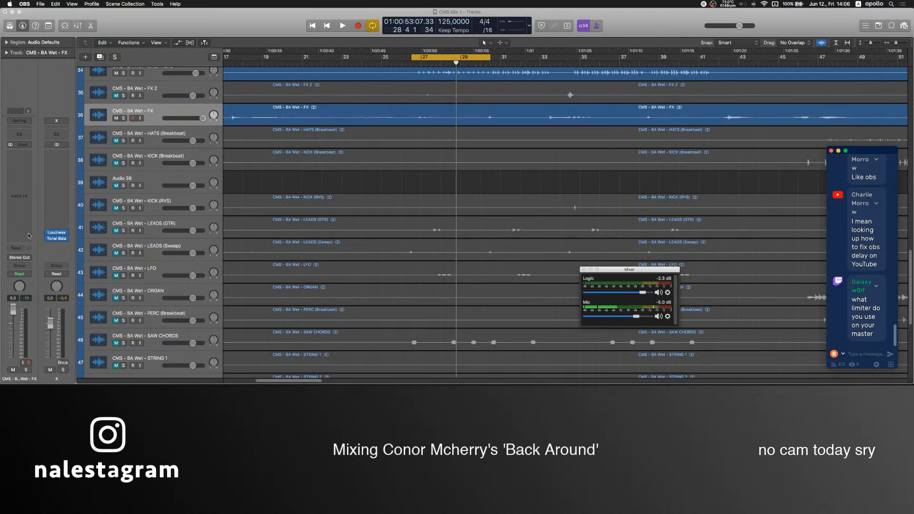
Insert Ozone 8 Maximizer on the X channel, set IRC IV to Transient and its threshold to -7.0 dB.
left_click(56, 215)
mouse_move(80, 272)
mouse_move(173, 283)
left_click(222, 281)
left_click(39, 175)
left_click(54, 183)
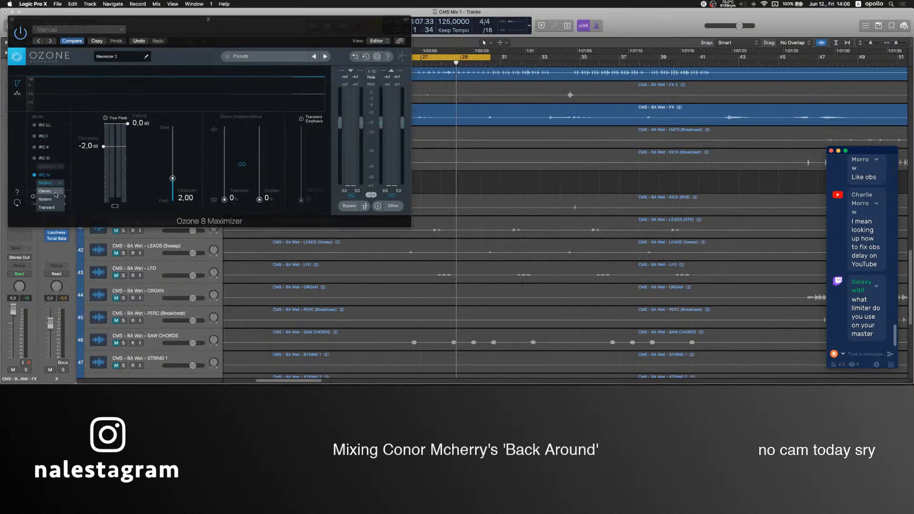
left_click(46, 208)
left_click_drag(104, 146, 106, 128)
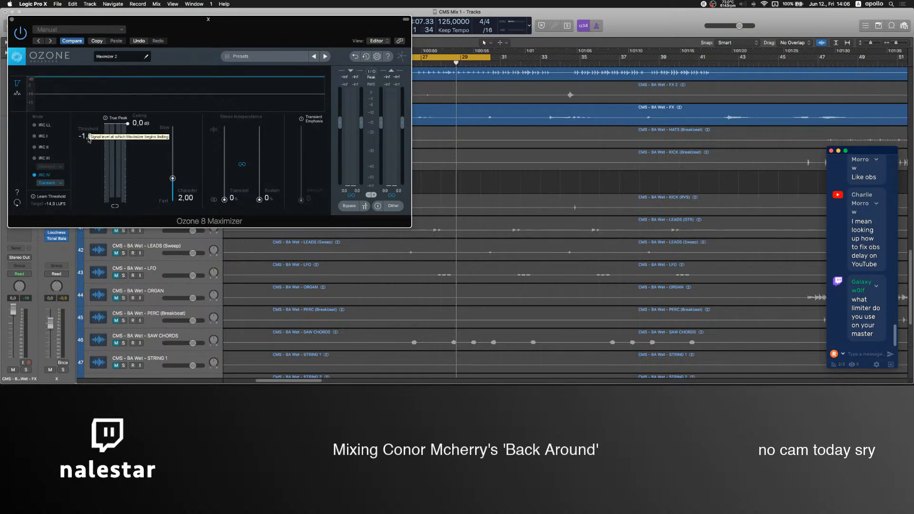
left_click_drag(86, 159, 86, 170)
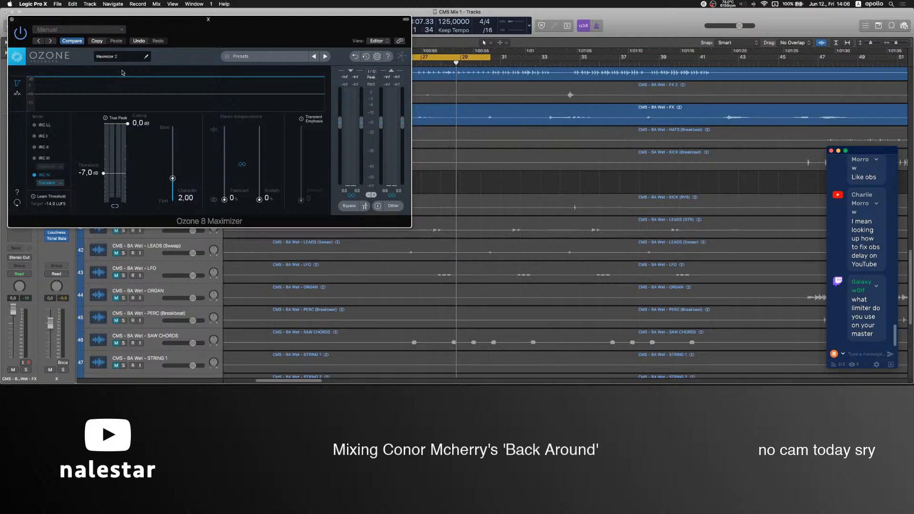
left_click_drag(162, 32, 300, 38)
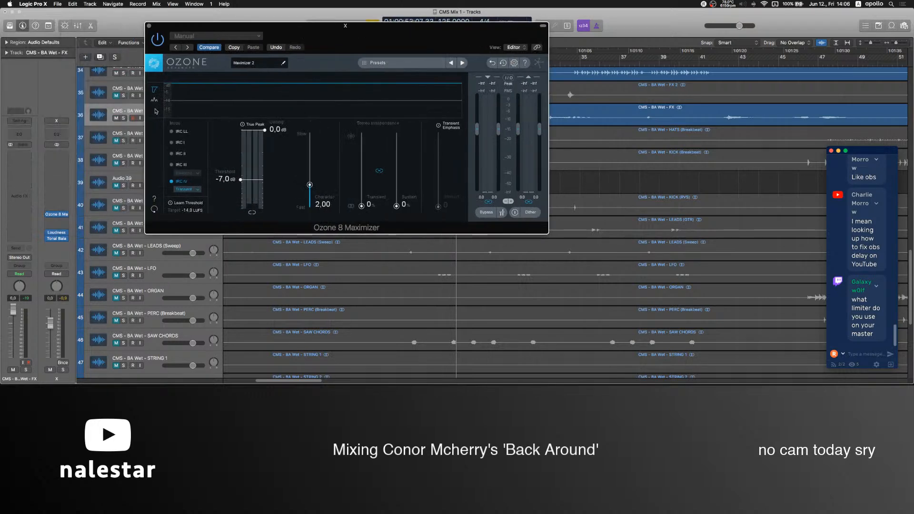
Replace the Maximizer on the X channel with a stereo FF Pro-L 2 and move its window clear of the channel strip.
left_click(66, 215)
mouse_move(81, 285)
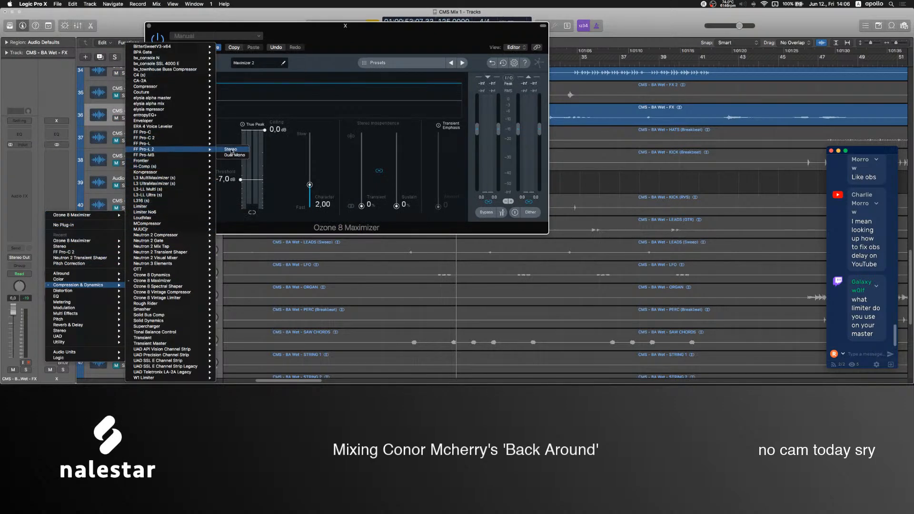
left_click(231, 149)
left_click_drag(317, 30, 484, 77)
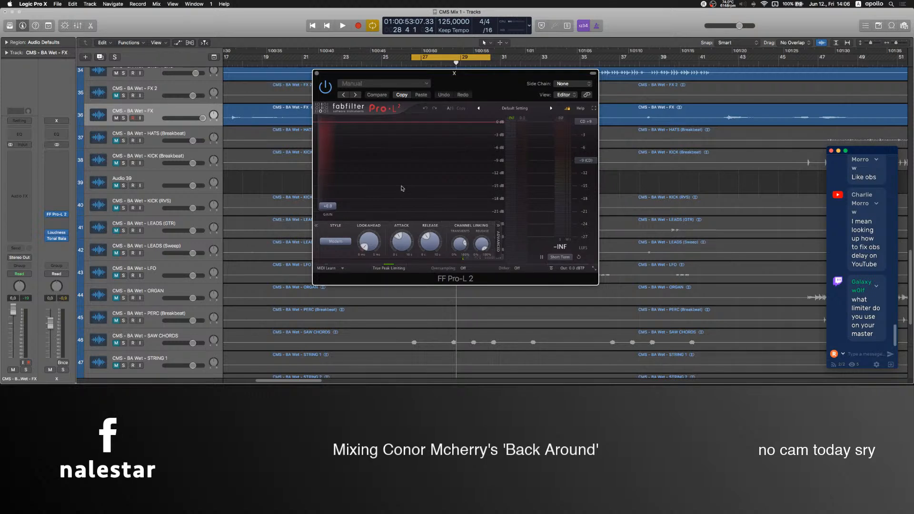
left_click_drag(462, 75, 548, 150)
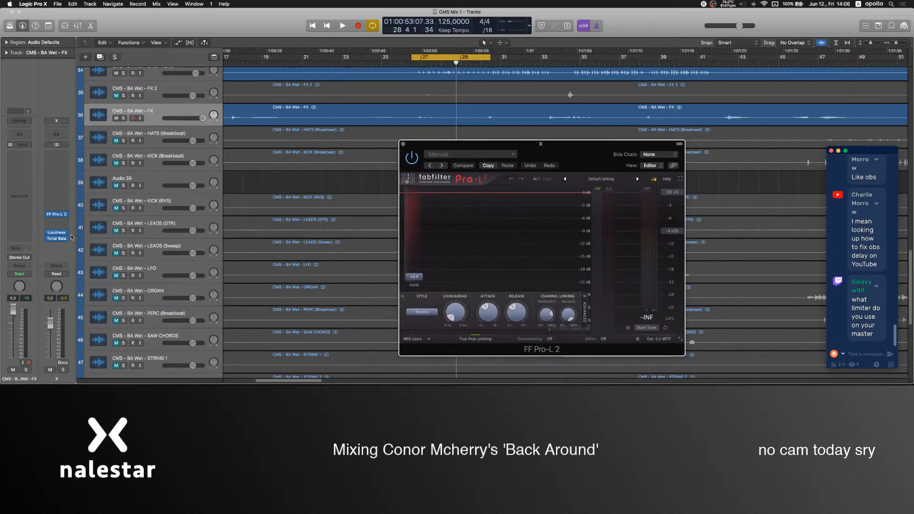
Swap Pro-L 2 for Ozone 8 Maximizer with IRC IV Transient, threshold -2.0 dB, character 1.90 and Transient Emphasis 22.
left_click(66, 216)
mouse_move(81, 284)
mouse_move(156, 317)
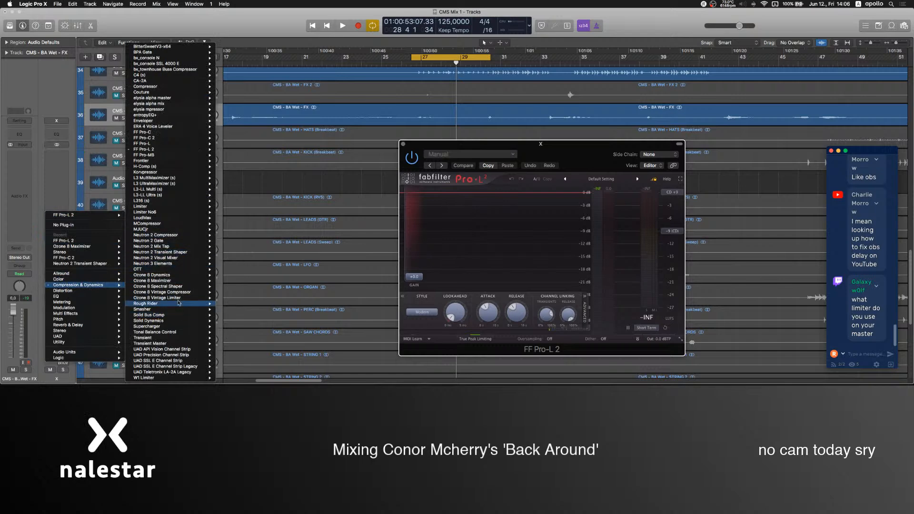
mouse_move(184, 283)
left_click(231, 280)
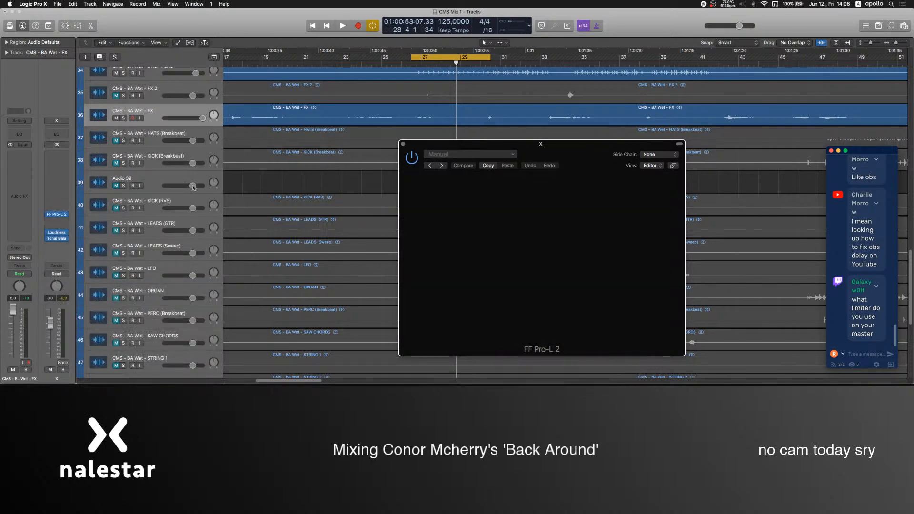
left_click(438, 302)
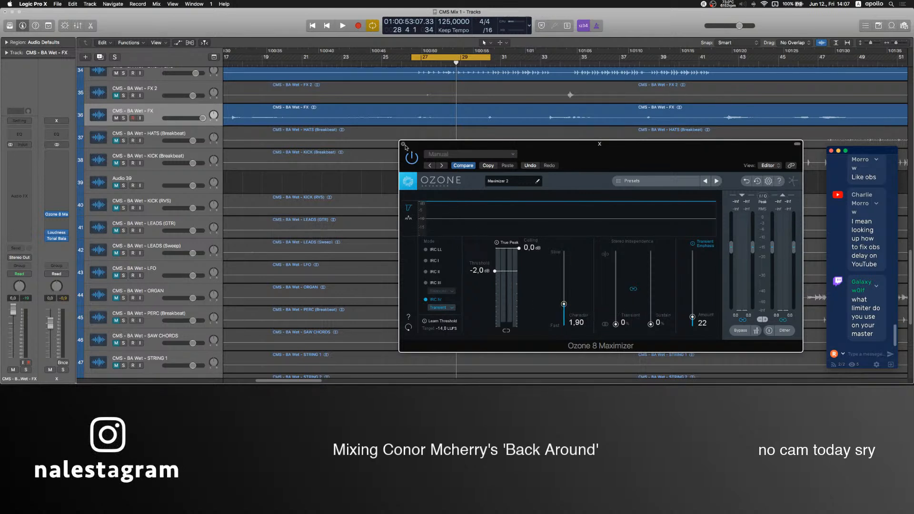
Close the Ozone 8 Maximizer window and remove the plug-in from the X channel.
left_click(403, 144)
left_click(67, 215)
left_click(70, 217)
Lower the Mic level in the OBS mixer to about -78.2 dB, return to Logic Pro X and resume playback.
scroll(350, 186, "up", 5)
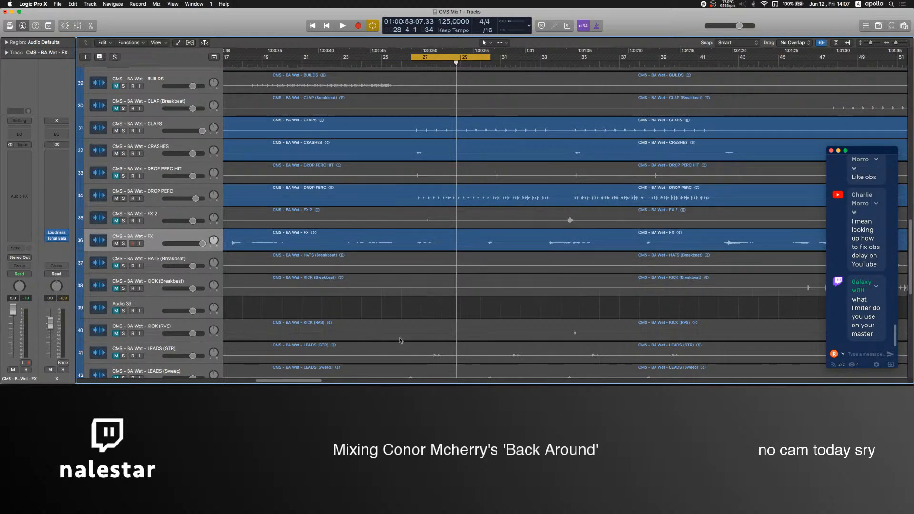
left_click(526, 361)
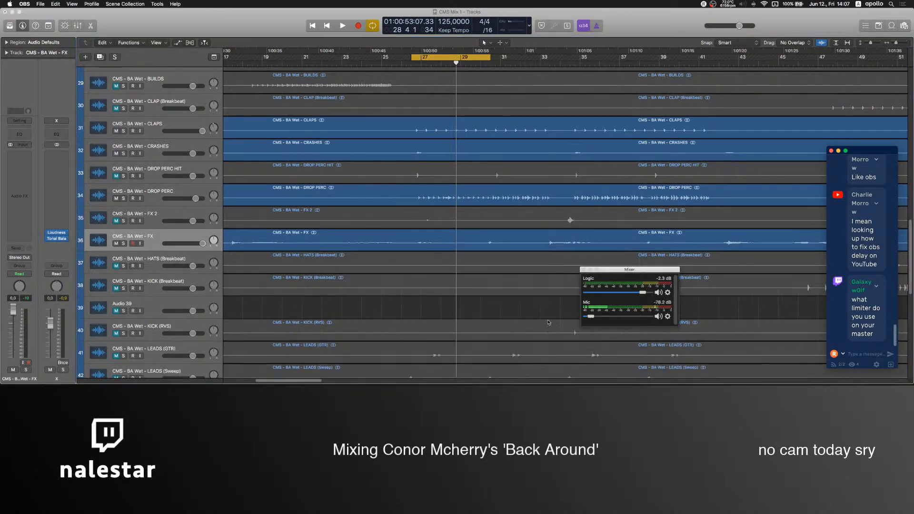
left_click(420, 310)
key("space")
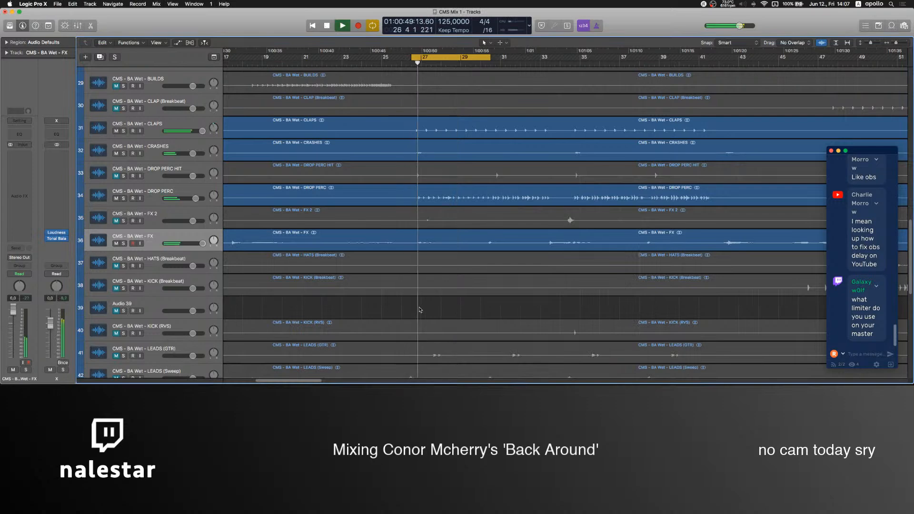
Mute the CMS - BA Wet - FX track.
scroll(343, 268, "up", 1)
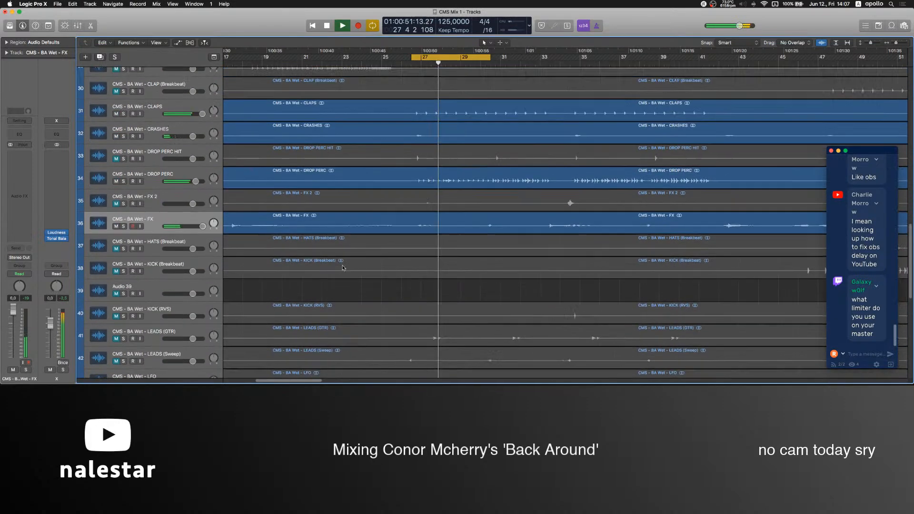
scroll(343, 268, "up", 3)
left_click(117, 275)
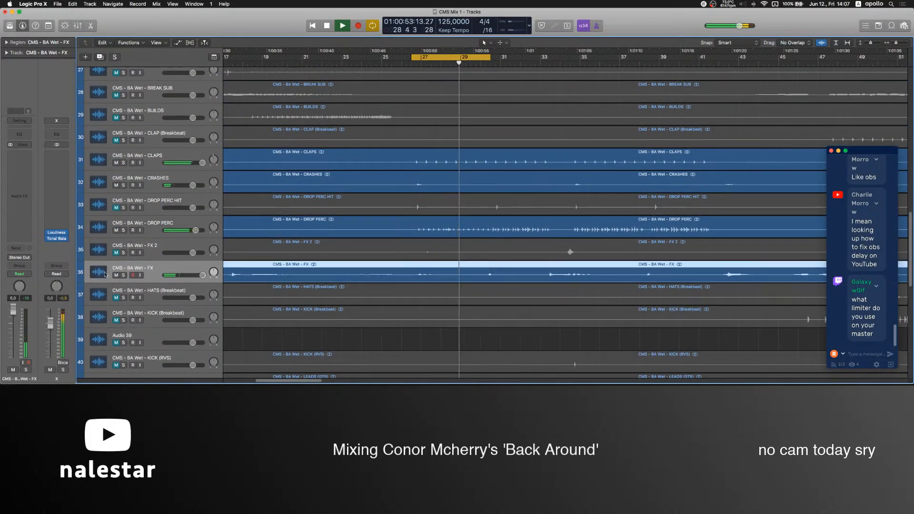
Lower the SUB BASS fader to -1.5 dB and raise the KICK (MAIN) fader to 6.0 dB.
scroll(380, 305, "up", 8)
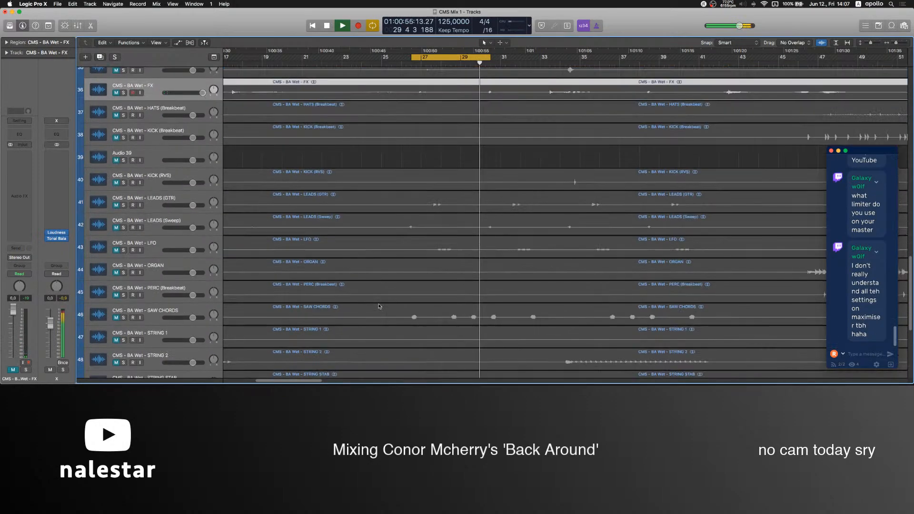
scroll(380, 304, "up", 10)
scroll(200, 134, "down", 1)
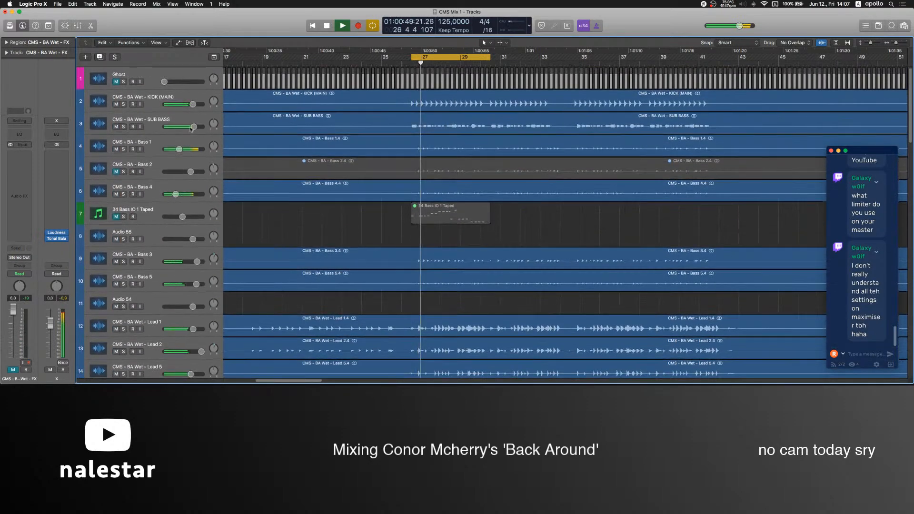
left_click(165, 121)
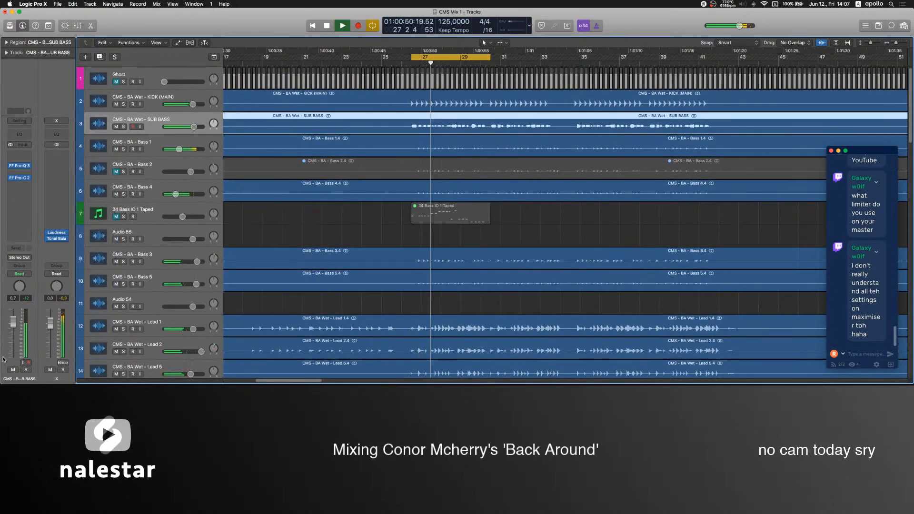
left_click(165, 109)
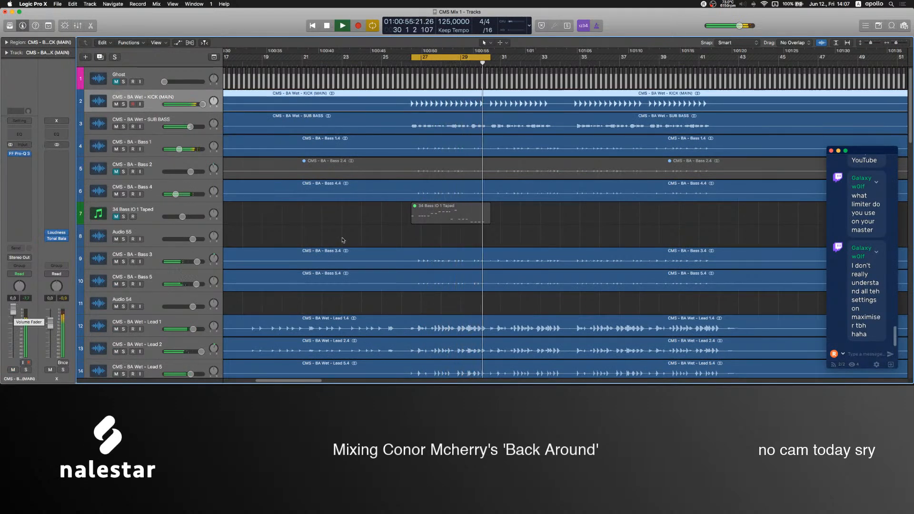
left_click(361, 238)
Unmute the SAW CHORDS track and raise its fader to 3.8 dB.
scroll(364, 237, "down", 15)
scroll(365, 237, "down", 18)
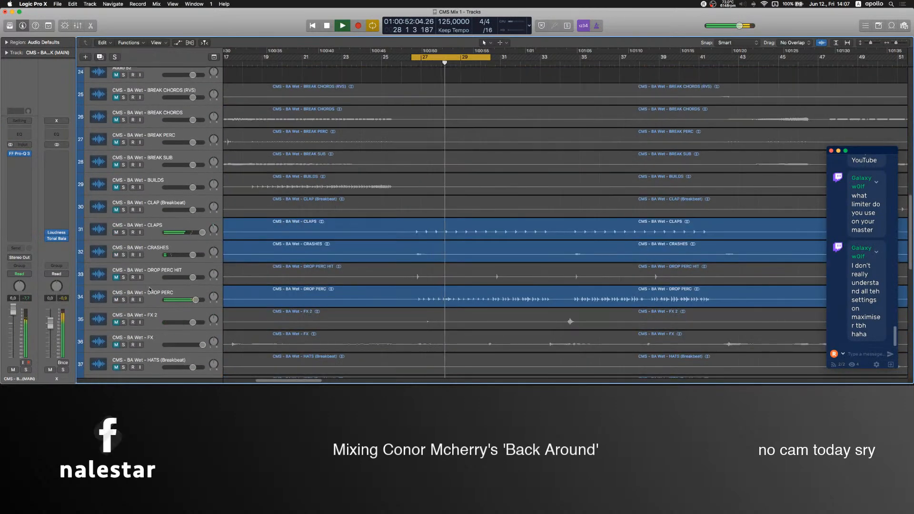
scroll(275, 256, "down", 15)
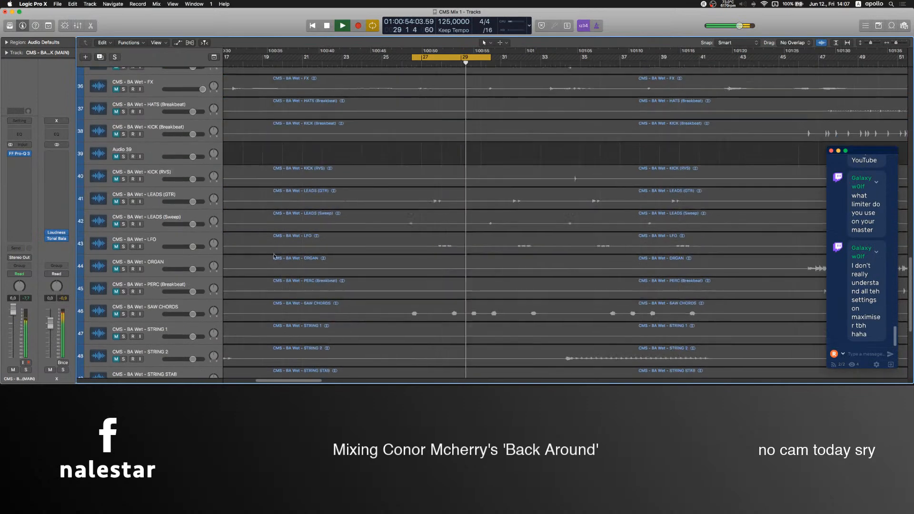
scroll(274, 257, "down", 3)
left_click(115, 272)
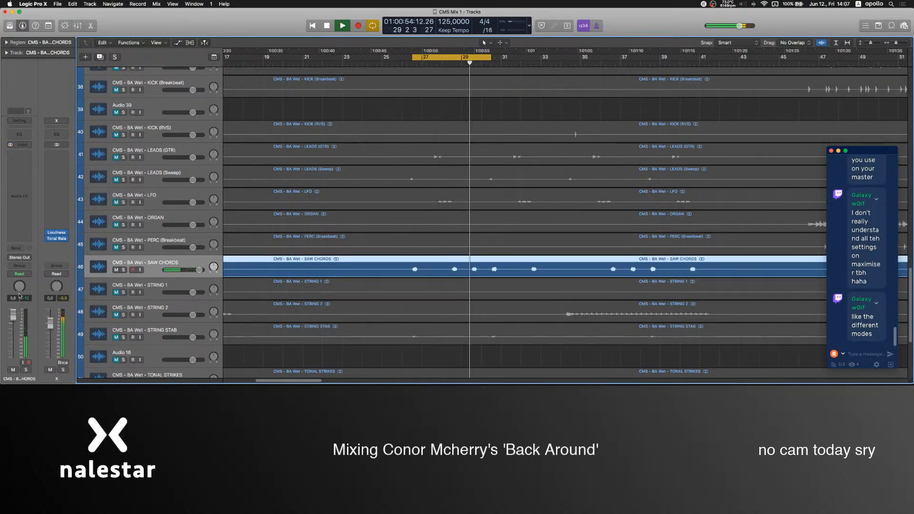
Insert an FF Pro-Q 3 equalizer on the SAW CHORDS track.
left_click(16, 164)
mouse_move(48, 235)
mouse_move(122, 248)
left_click(122, 264)
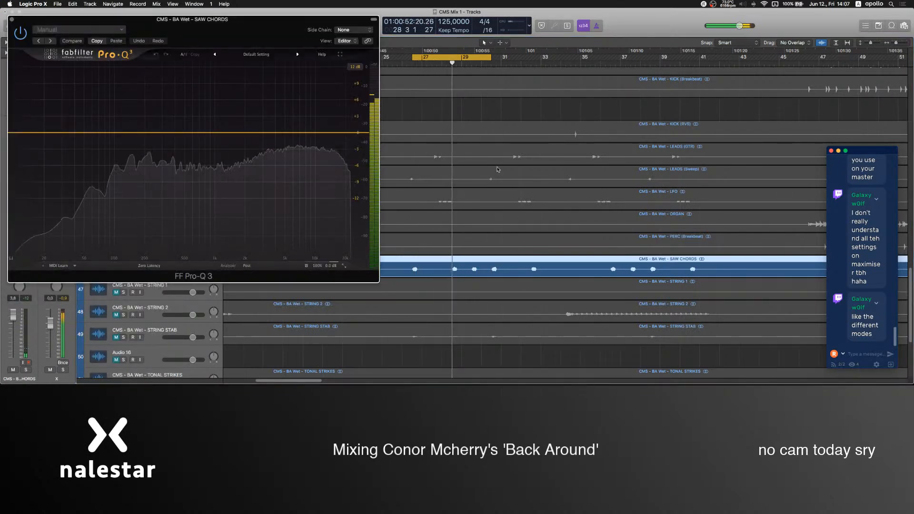
Shape the SAW CHORDS equalizer with boosts near 385 Hz and 1 kHz, a high-frequency dip, and a 72 dB/oct low cut near 100 Hz.
left_click_drag(286, 133, 292, 150)
left_click_drag(223, 134, 216, 107)
left_click_drag(164, 125, 217, 112)
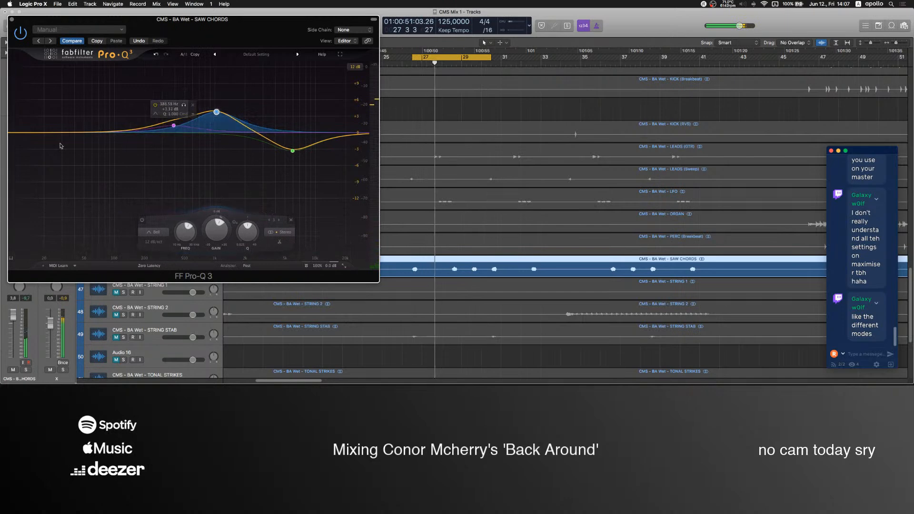
left_click_drag(19, 139, 115, 144)
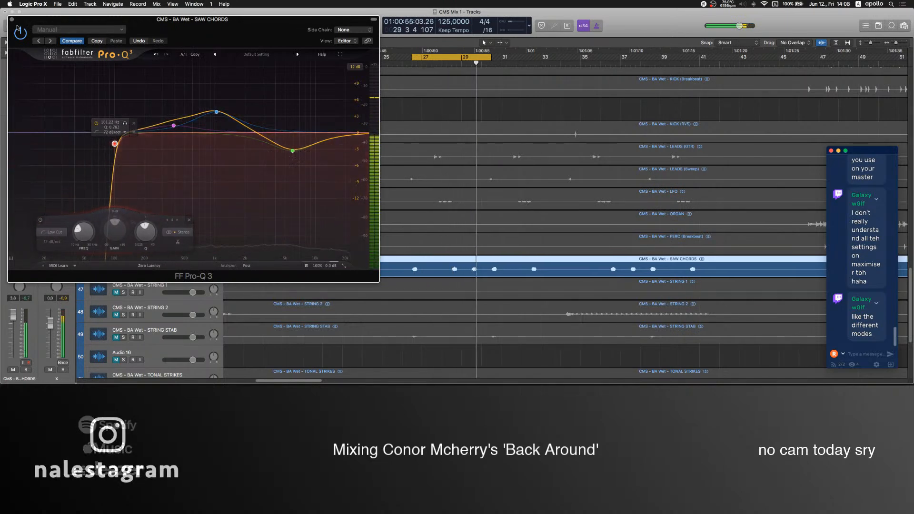
left_click(12, 20)
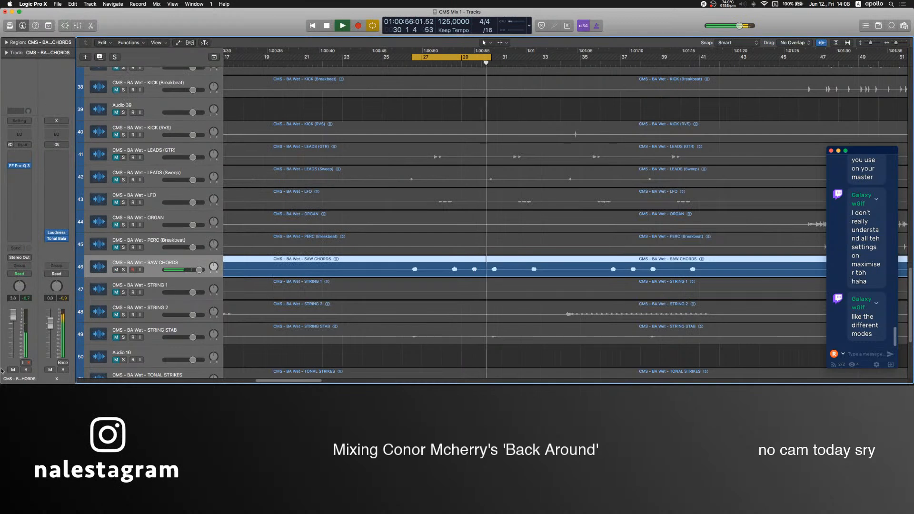
Insert the Stereo plug-in on the SAW CHORDS track and widen its stereo image.
left_click(19, 177)
left_click(26, 210)
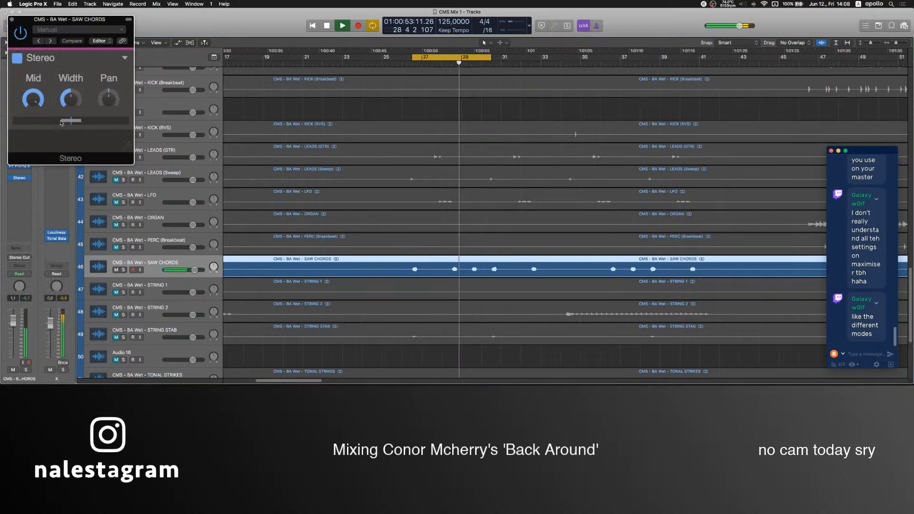
mouse_move(71, 98)
left_mouse_down()
mouse_move(70, 110)
mouse_move(71, 85)
left_mouse_up()
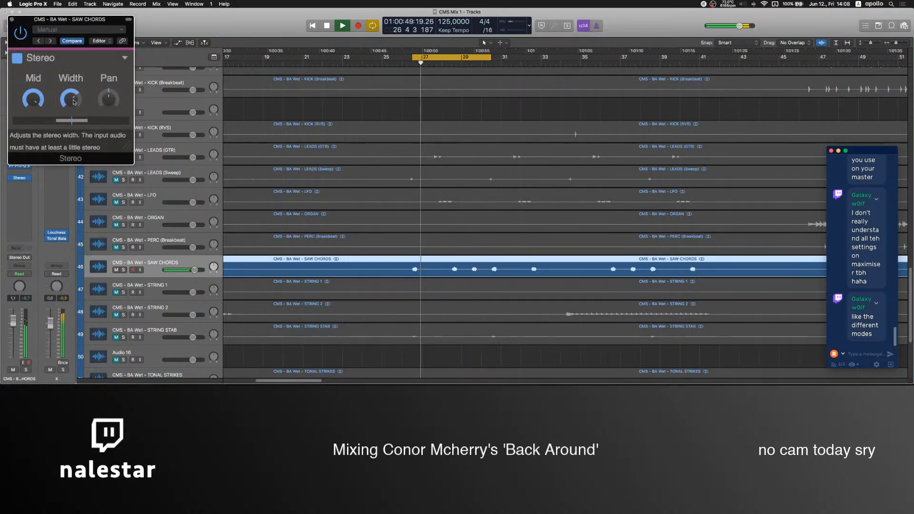
left_click(11, 19)
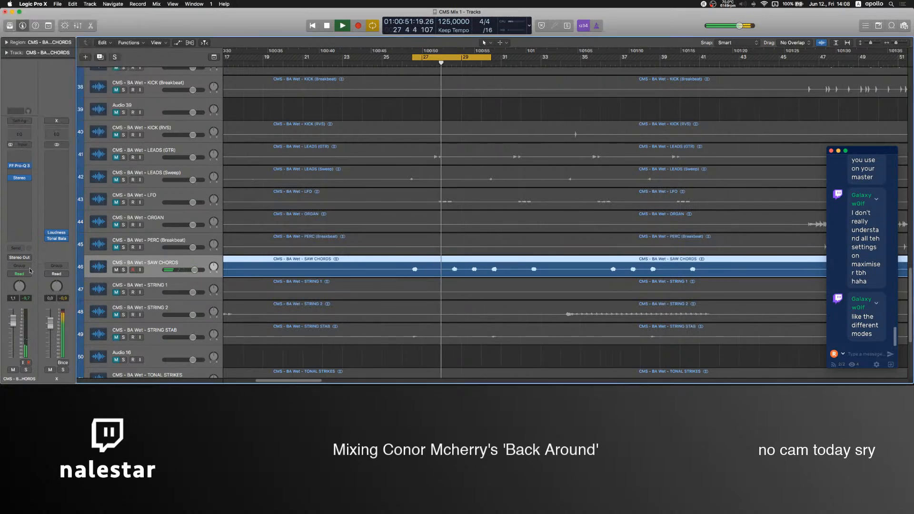
Set the SAW CHORDS stereo width to about 194% and lower the track's fader to -2.3 dB.
left_click_drag(17, 324, 17, 328)
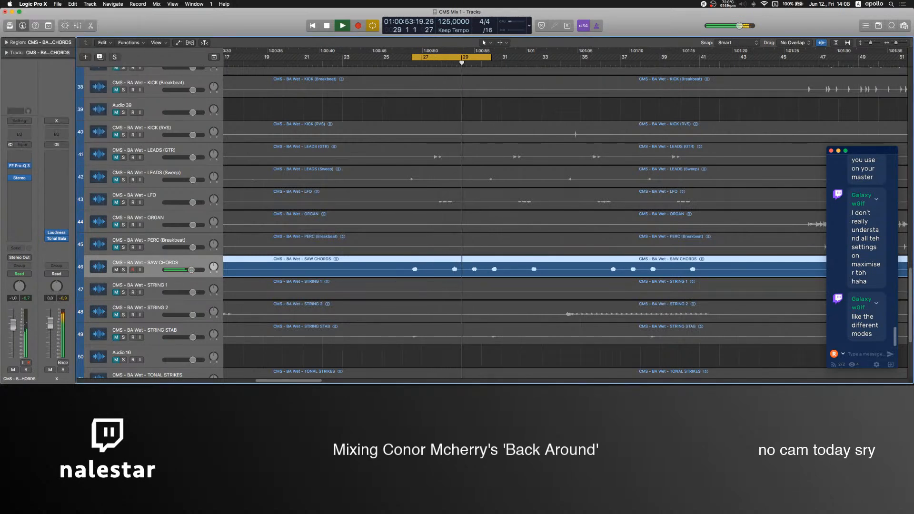
left_click(19, 178)
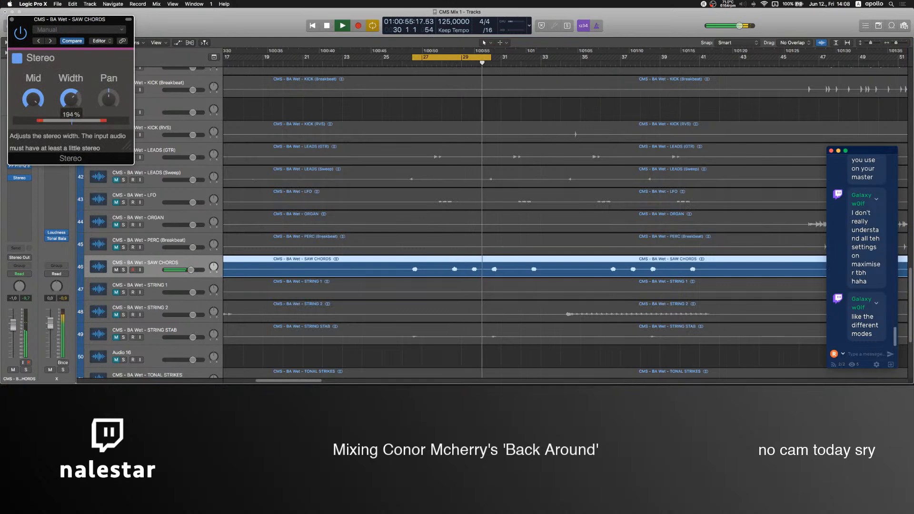
left_click(11, 20)
left_click_drag(14, 326, 13, 327)
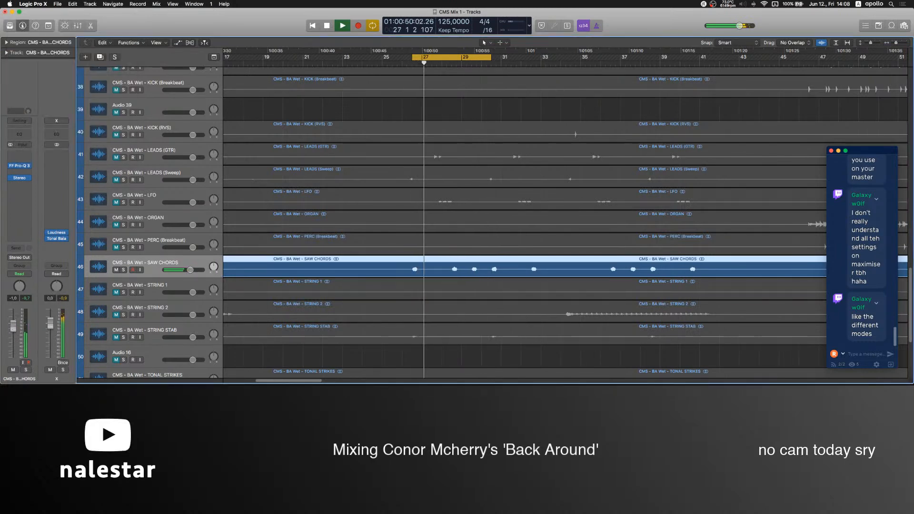
Unmute the VOX (Adlib) track and raise its fader to 4.3 dB.
scroll(361, 303, "down", 3)
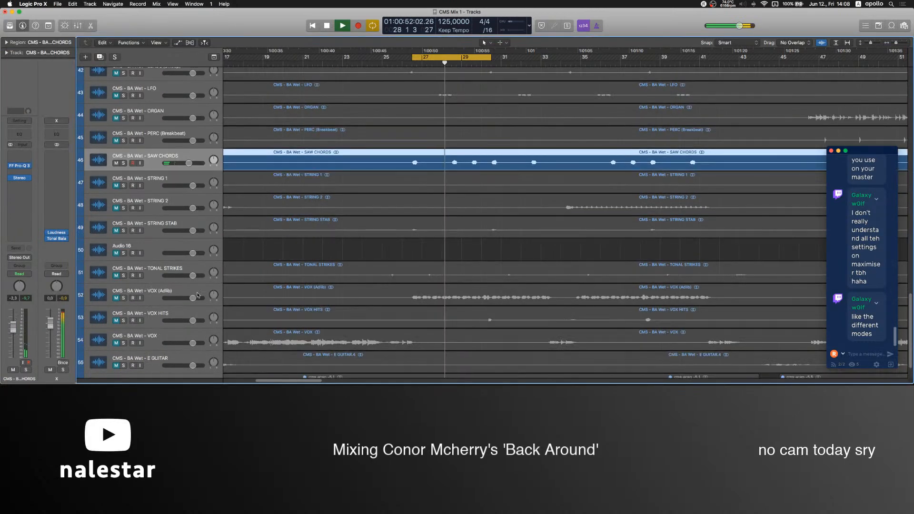
left_click(121, 295)
left_click_drag(11, 329, 13, 315)
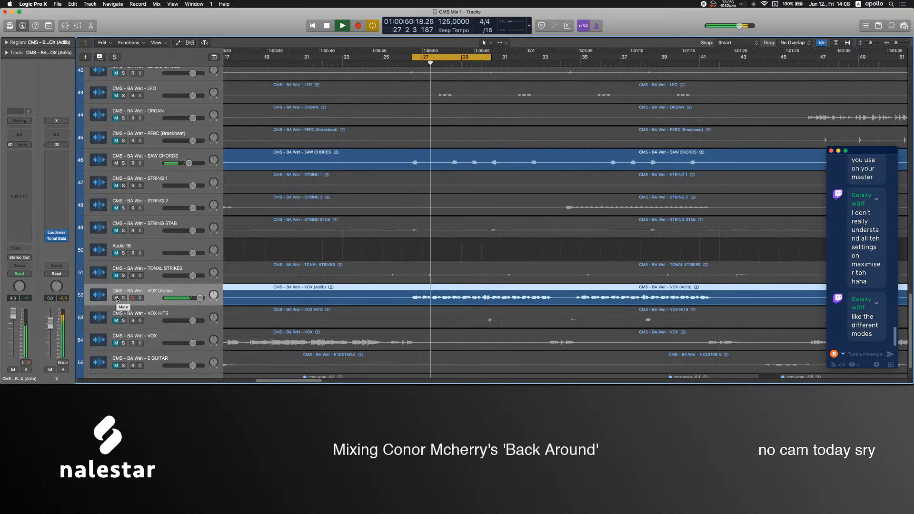
Mute the VOX (Adlib) track again.
scroll(371, 293, "down", 2)
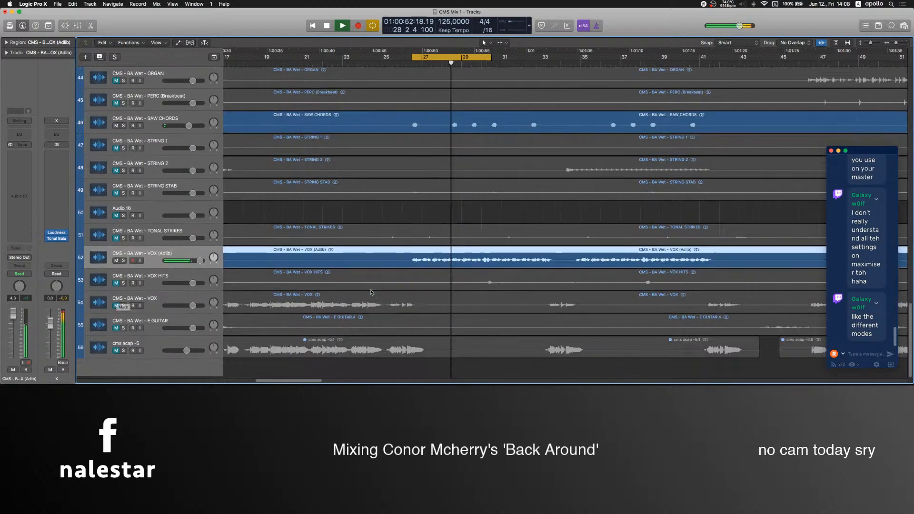
scroll(125, 298, "up", 2)
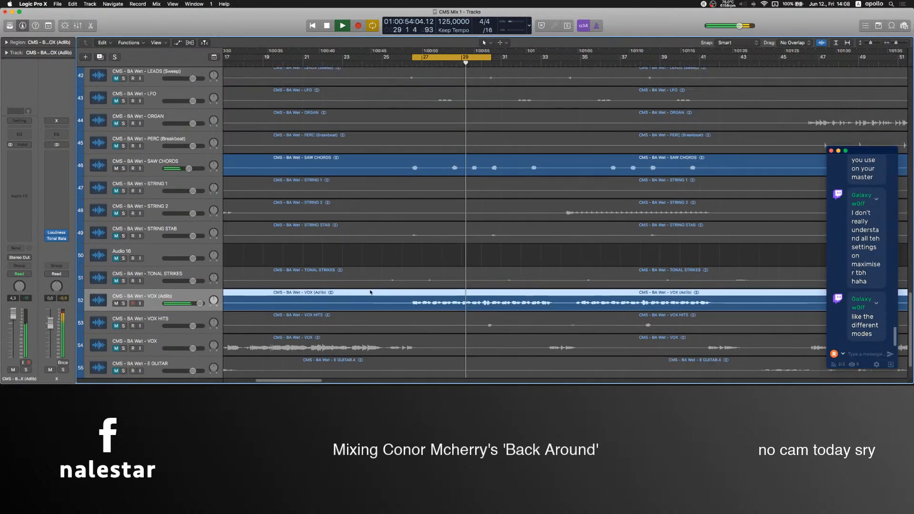
left_click(117, 303)
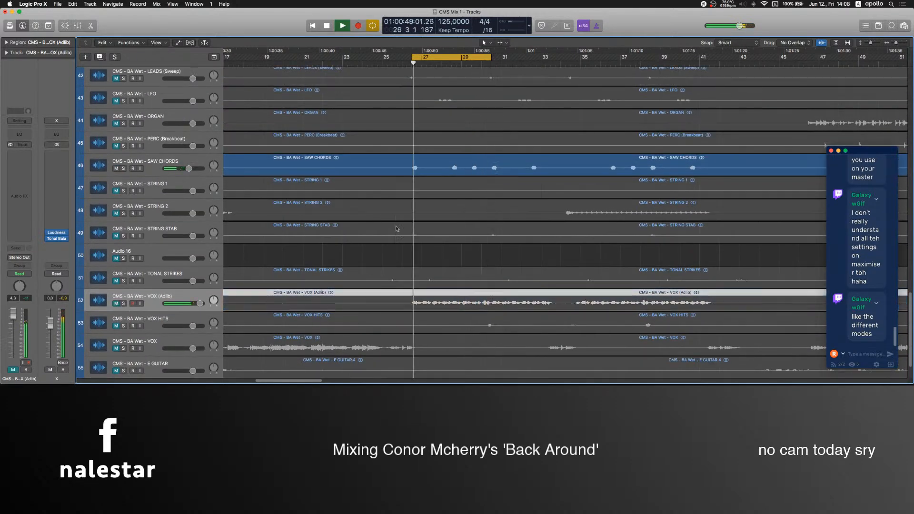
Unmute the DROP PERC track.
scroll(417, 229, "up", 10)
scroll(417, 229, "down", 6)
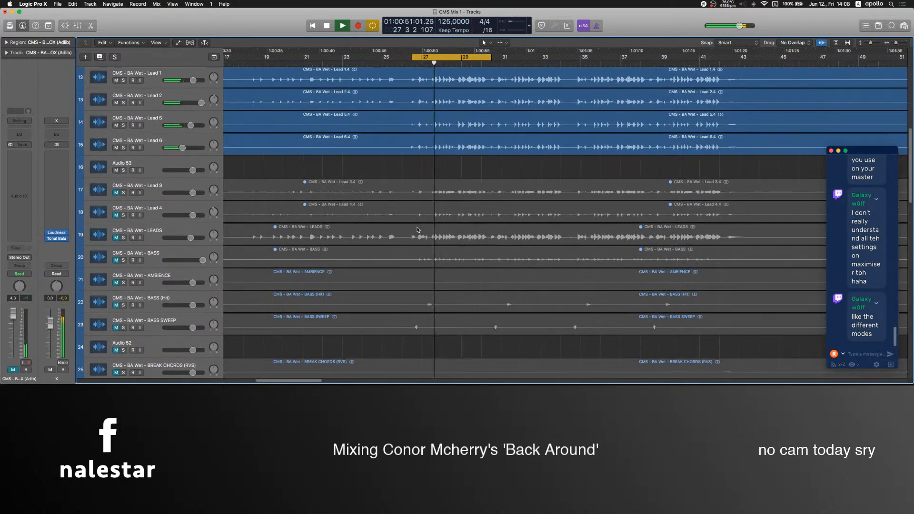
scroll(415, 233, "up", 4)
scroll(416, 233, "down", 2)
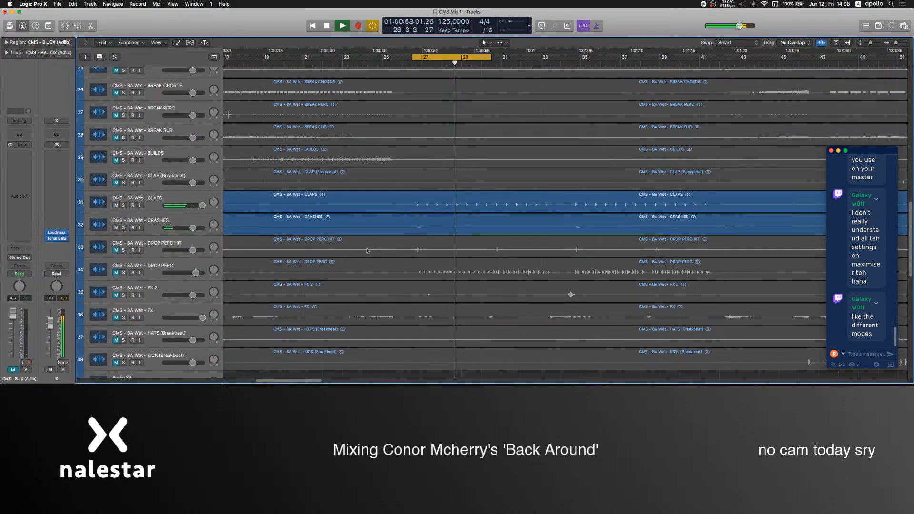
left_click(153, 270)
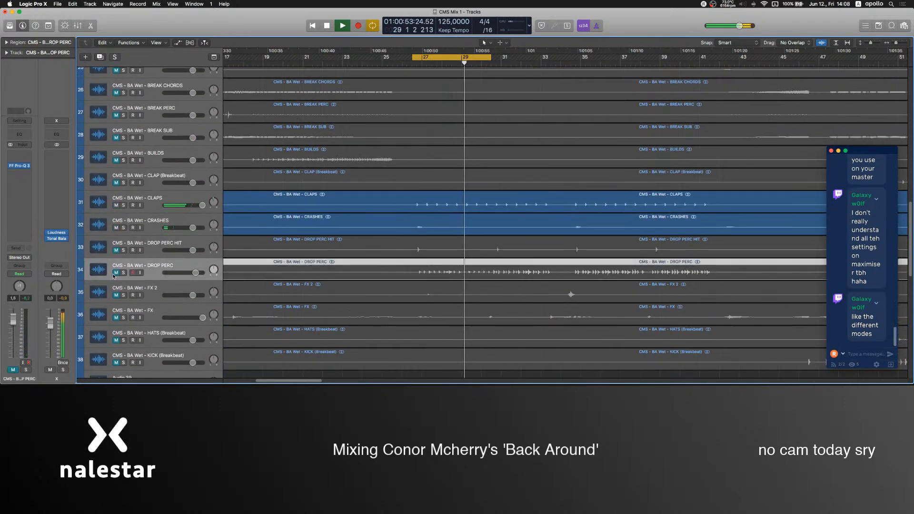
Insert a UAD SSL E Channel Strip Legacy after the equalizer on the DROP PERC track.
left_click(25, 172)
mouse_move(60, 215)
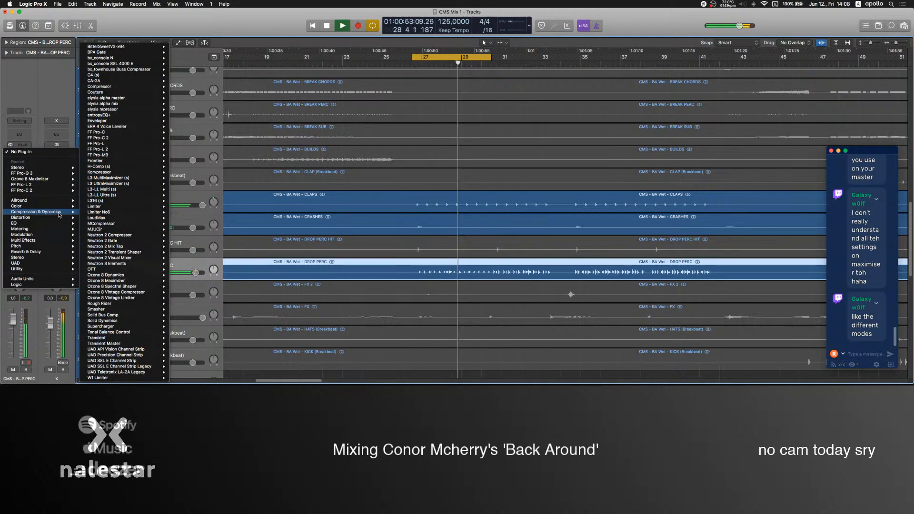
left_click(156, 366)
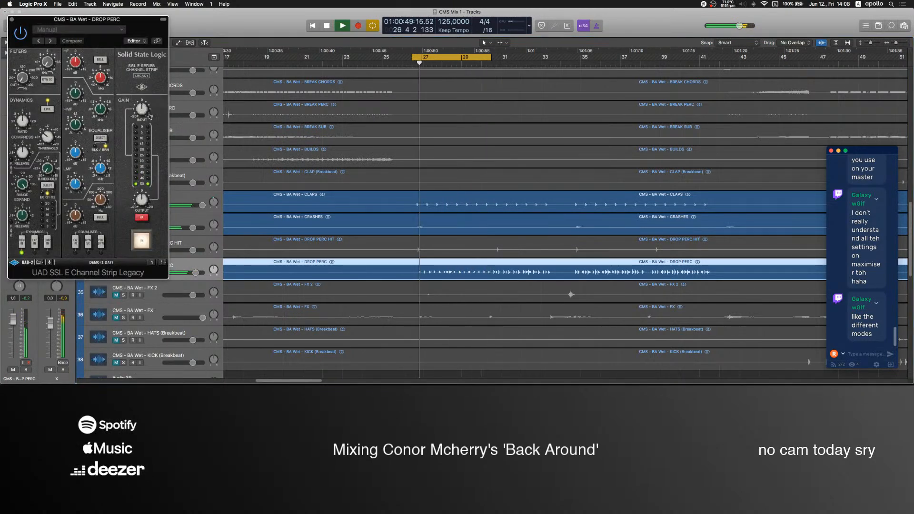
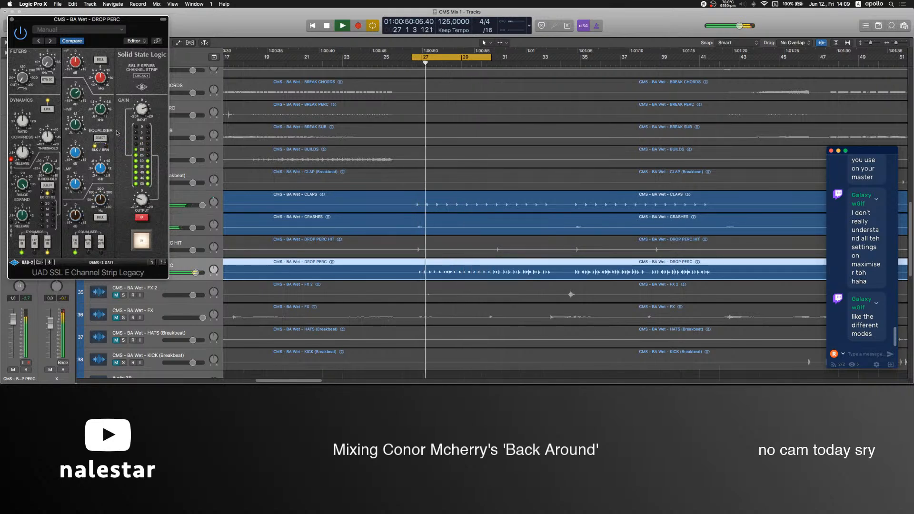
Compare the DROP PERC sound with the SSL channel strip switched off and on, and close the plug-in window.
left_click(134, 240)
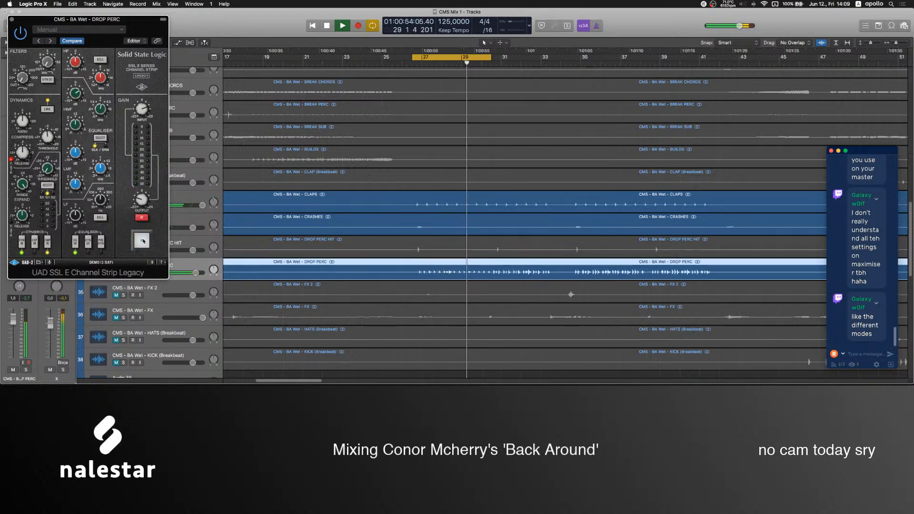
left_click(142, 240)
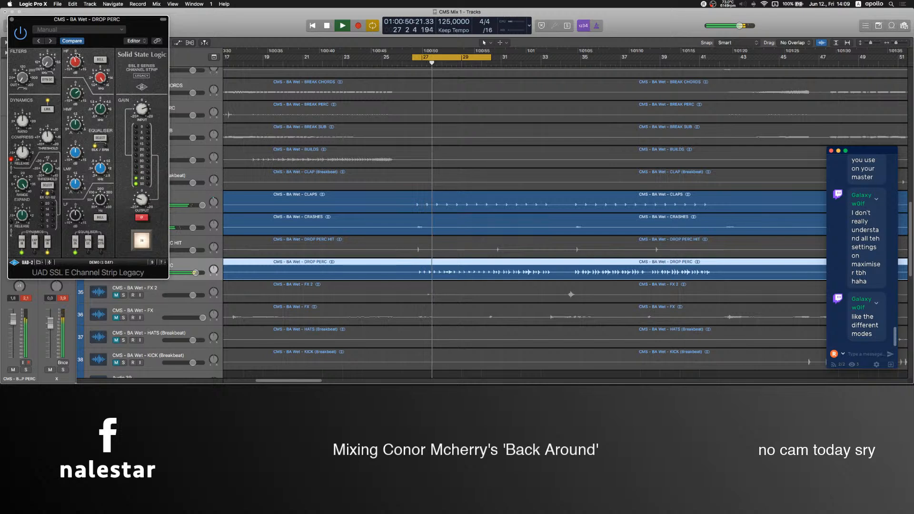
left_click(12, 20)
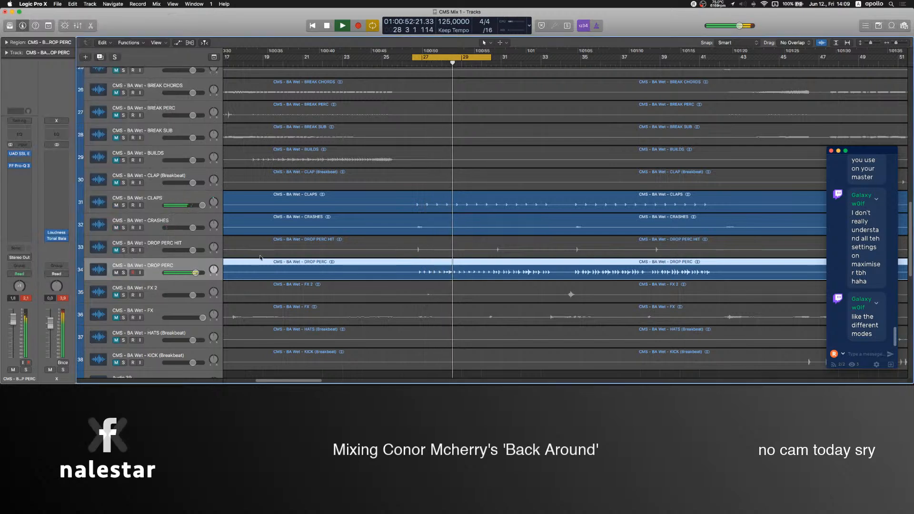
Mute the DROP PERC track without adding another plug-in.
left_click(18, 178)
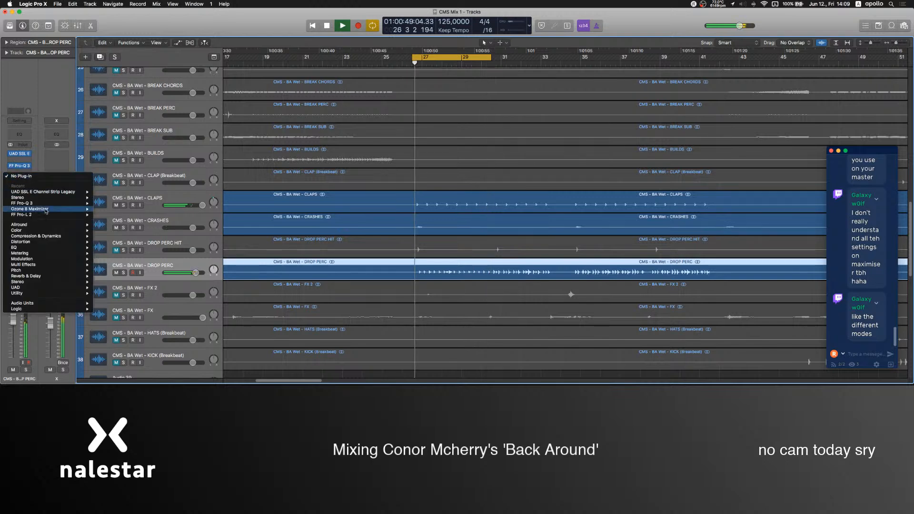
mouse_move(53, 248)
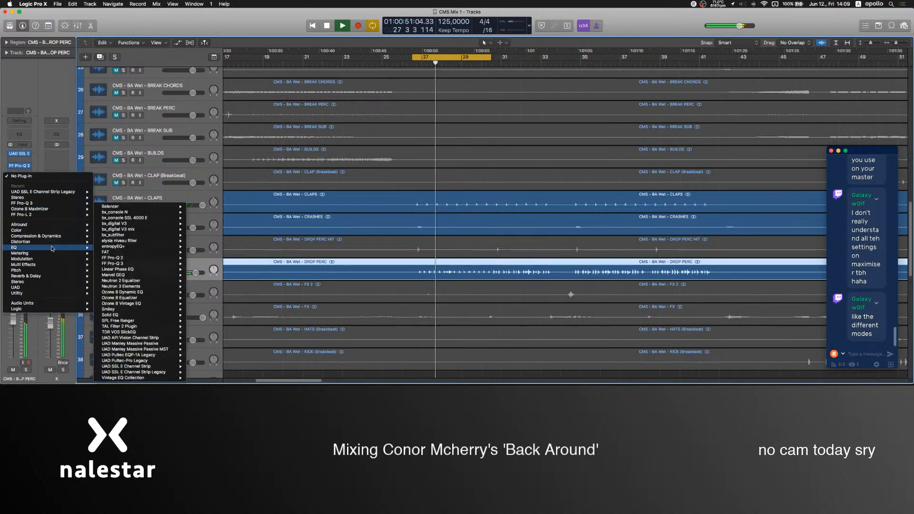
left_click(183, 266)
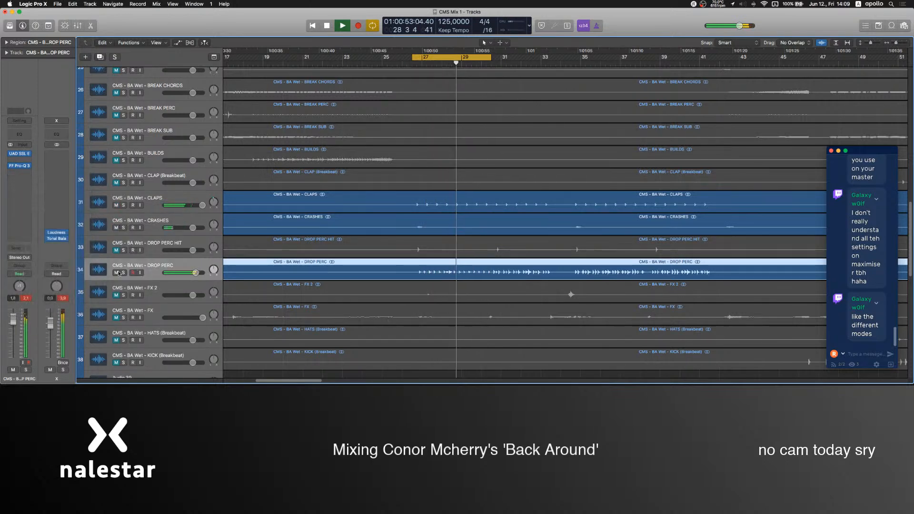
scroll(133, 270, "down", 1)
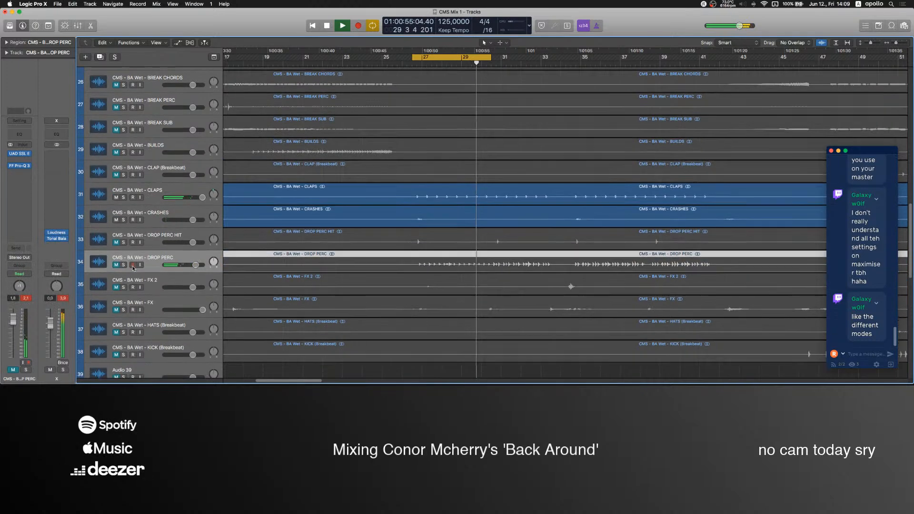
Switch to OBS to check the Logic and Mic levels in its mixer, and return to Logic Pro.
left_click(535, 363)
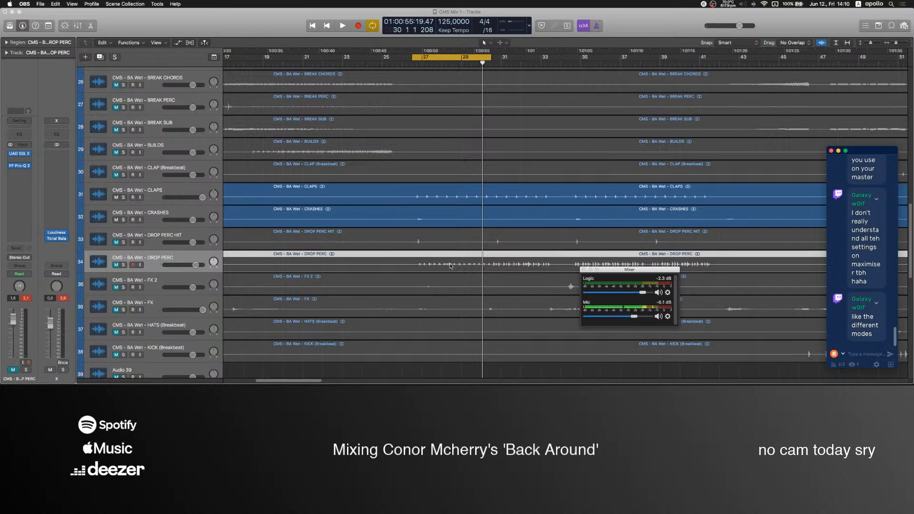
left_click(164, 261)
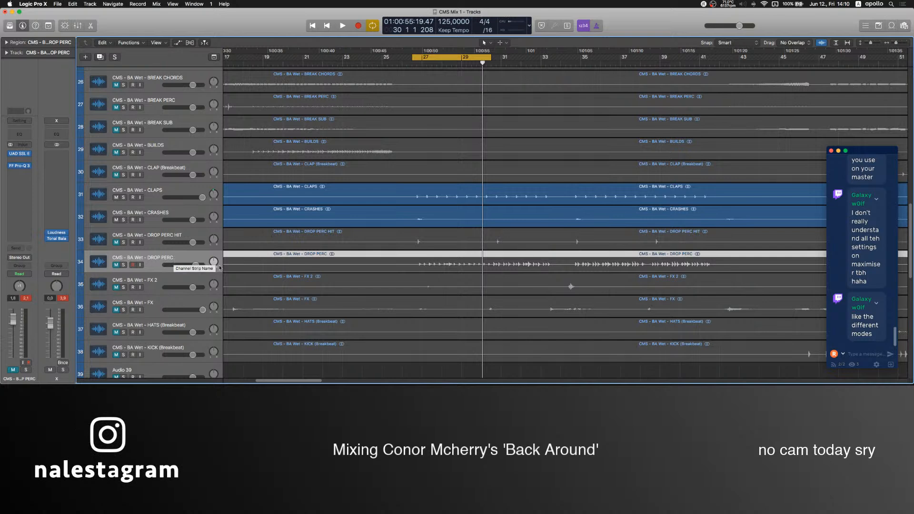
left_click(533, 361)
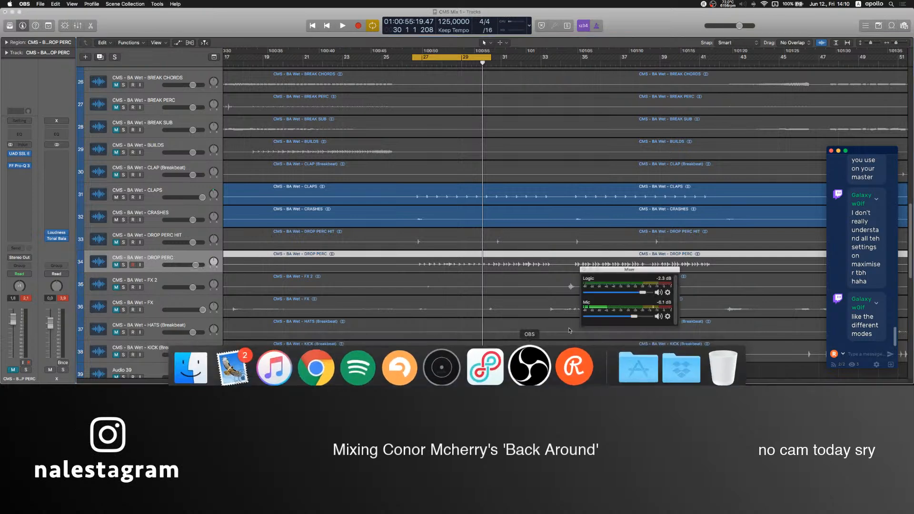
left_click(449, 373)
Resume looped playback, unmute the LEADS (GTR) track and raise its fader to 6.0 dB.
key("space")
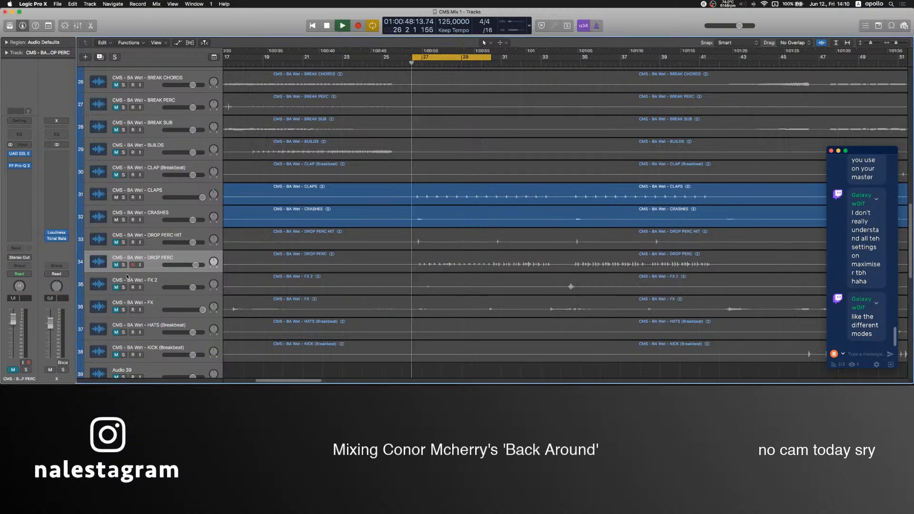
scroll(131, 277, "down", 2)
scroll(130, 276, "down", 5)
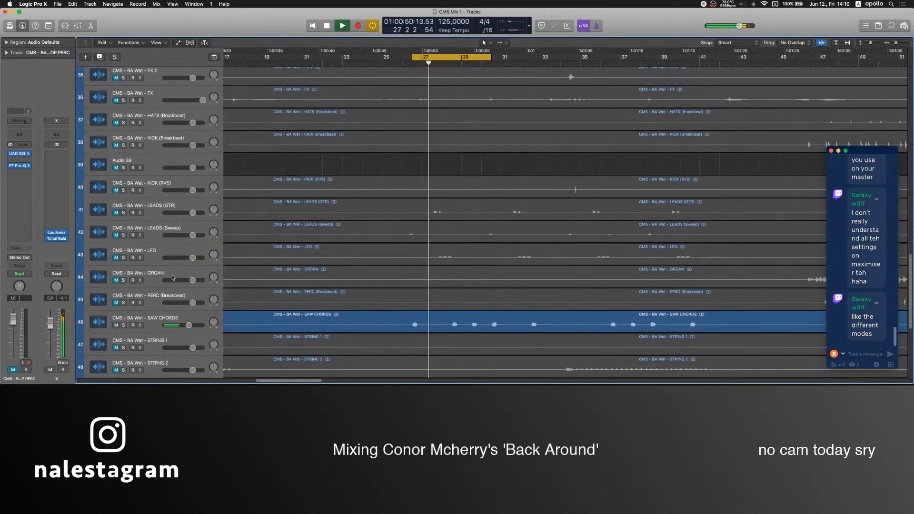
left_click(116, 214)
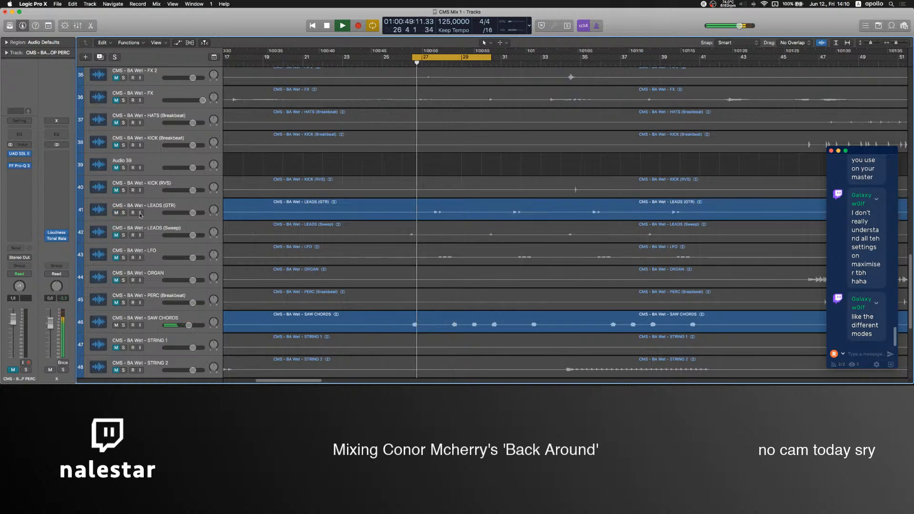
left_click(99, 216)
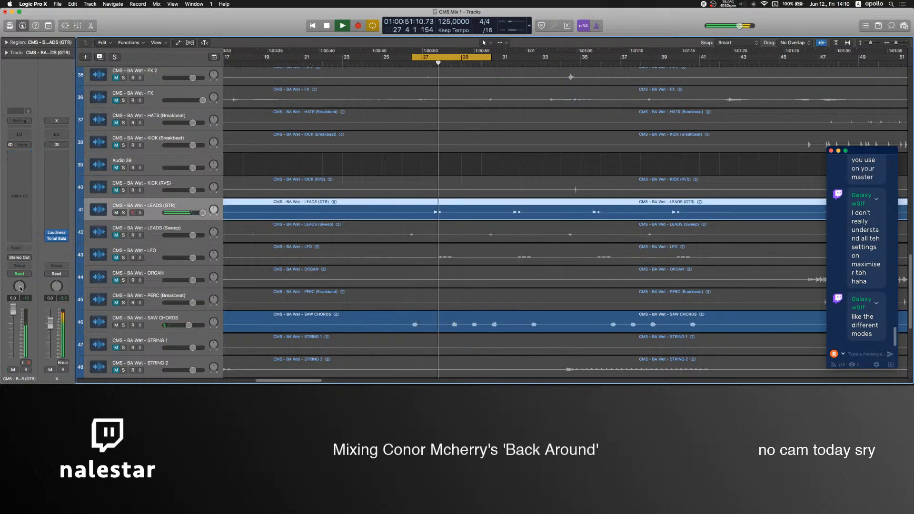
Insert an FF Pro-Q 3 on LEADS (GTR) with a 48 dB/oct low cut at about 176 Hz.
left_click(19, 160)
left_click(70, 185)
double_click(33, 133)
left_click_drag(34, 132, 140, 139)
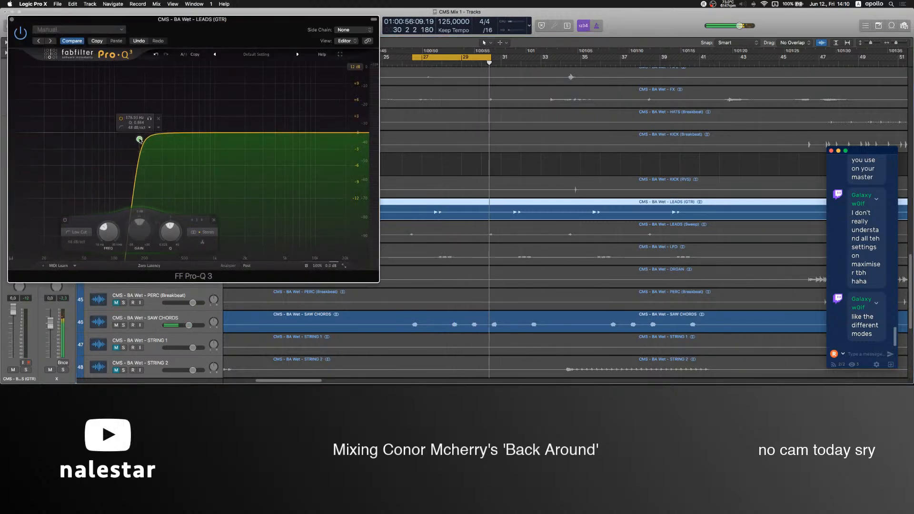
left_click(12, 19)
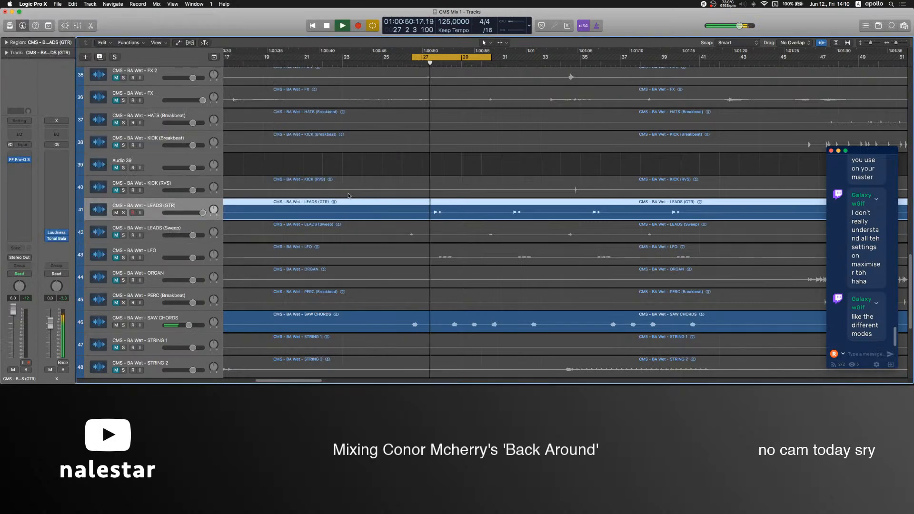
Insert SerumFX after the equalizer on LEADS (GTR) with a ping-pong delay and a narrowed delay filter.
left_click(19, 173)
mouse_move(47, 218)
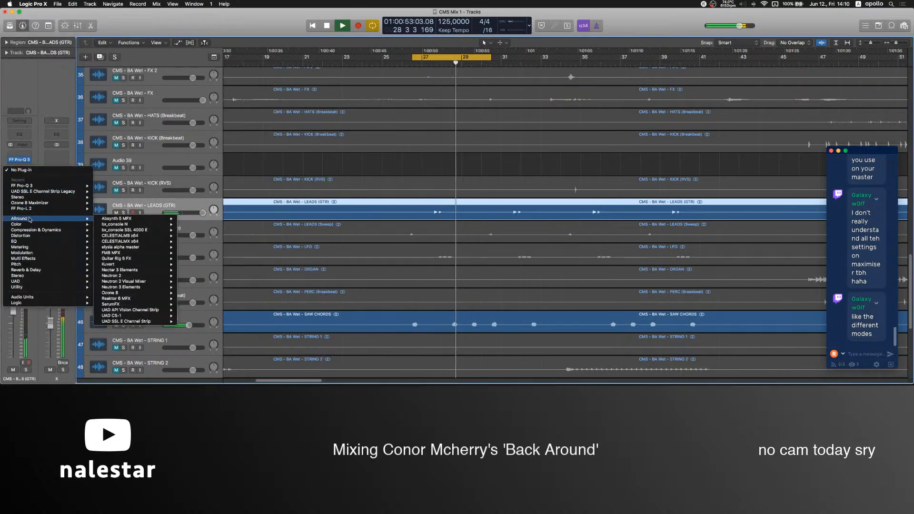
left_click(124, 305)
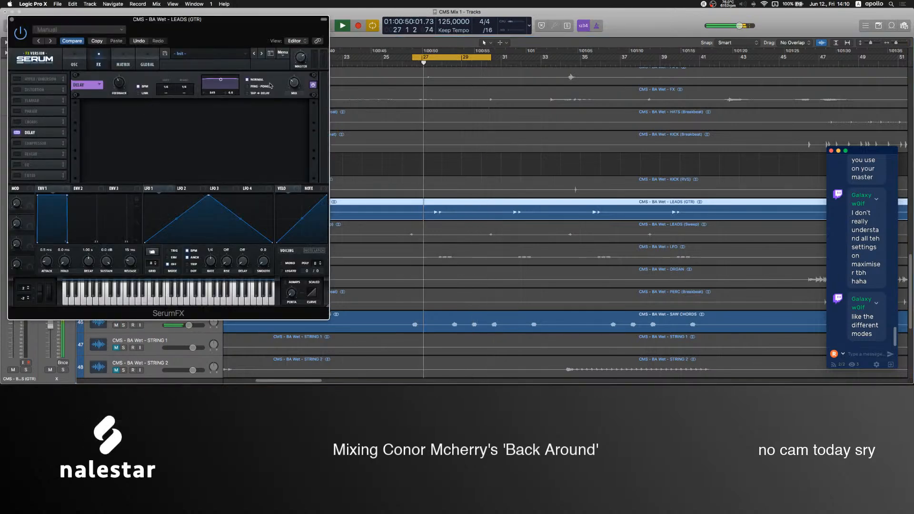
left_click(248, 86)
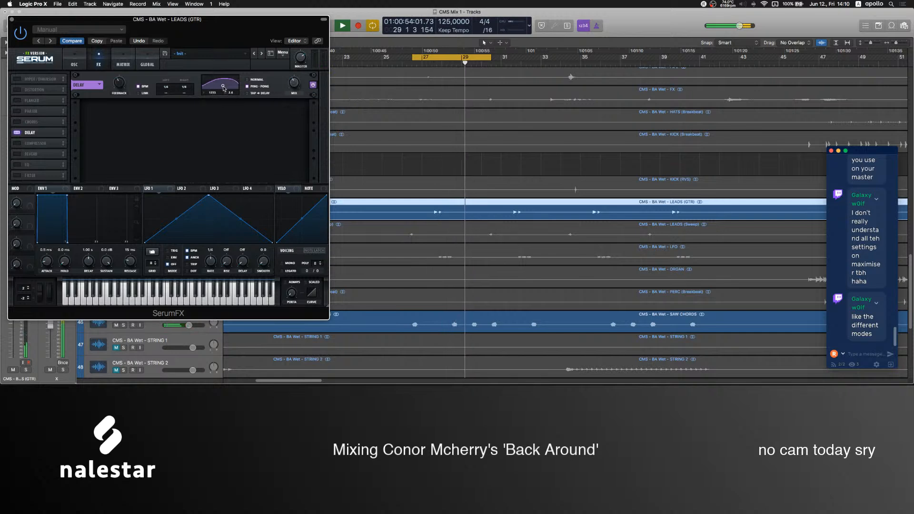
mouse_move(295, 85)
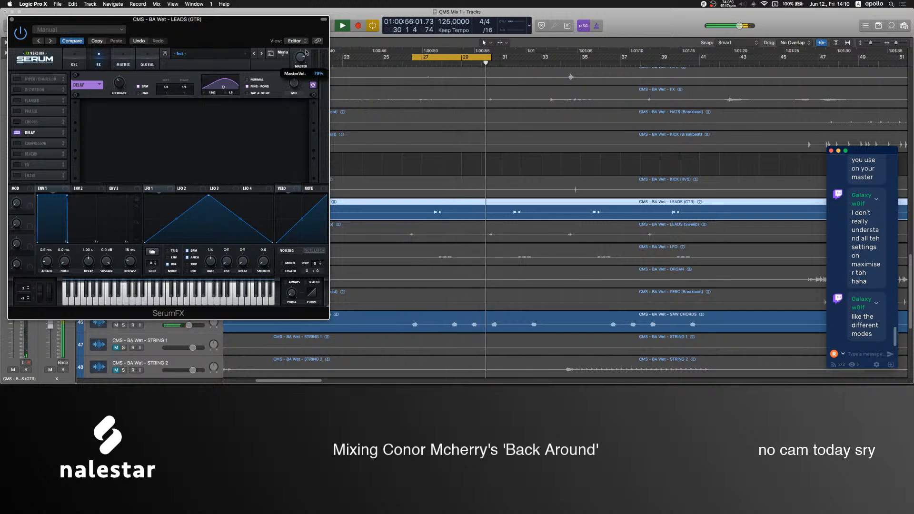
mouse_move(119, 90)
Enable Hyper/Dimension in the LEADS (GTR) SerumFX and readjust the delay's mix and filter.
left_click(16, 79)
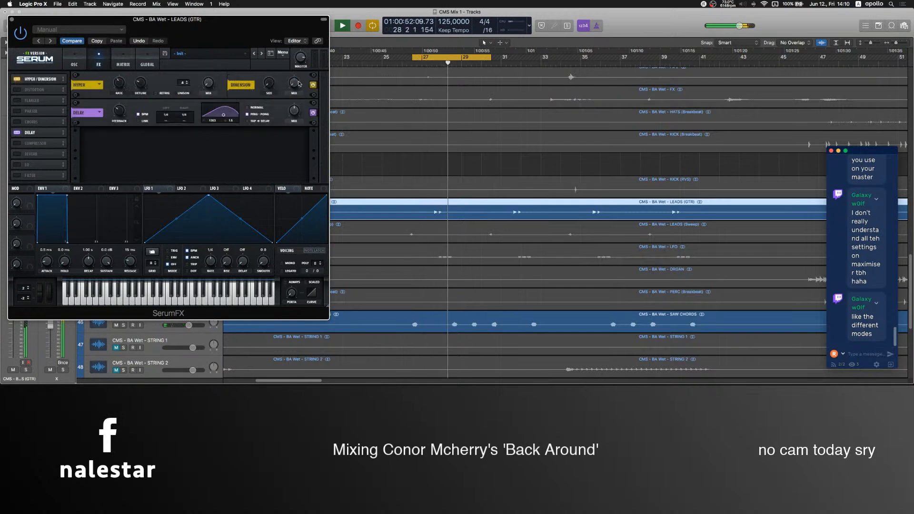
left_click(412, 63)
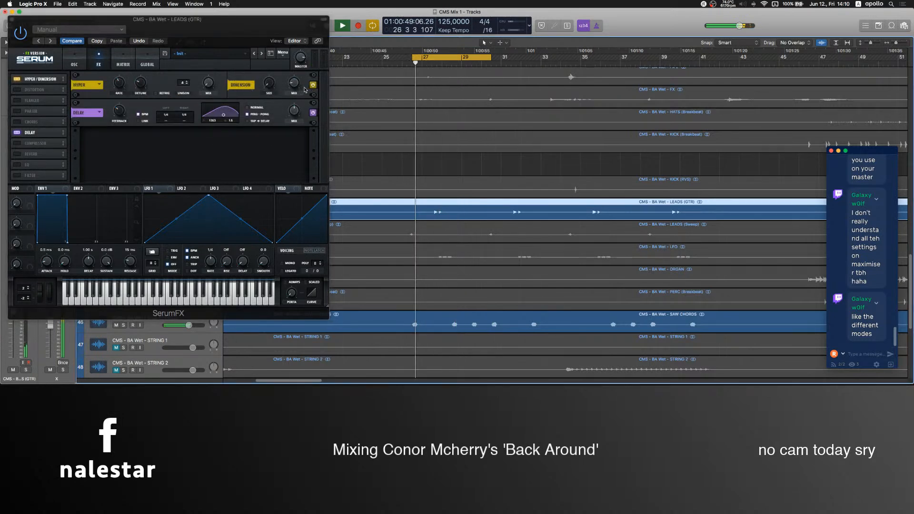
left_click(295, 110)
left_click_drag(225, 116, 221, 125)
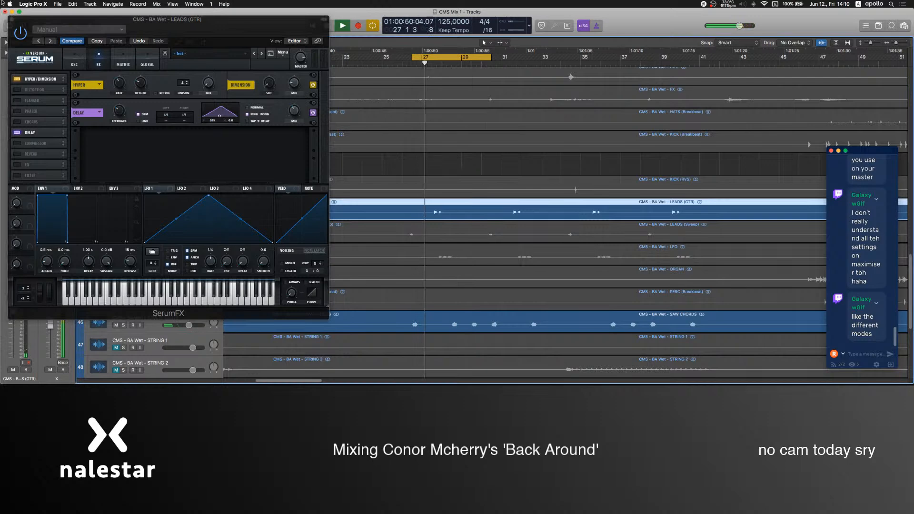
Close the SerumFX window and lower the LEADS (GTR) fader to 2.5 dB.
left_click(11, 19)
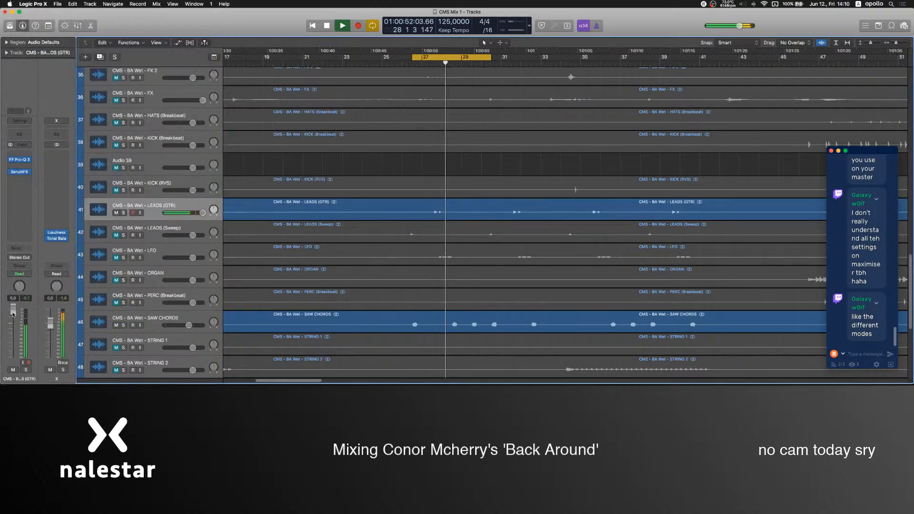
scroll(165, 330, "up", 15)
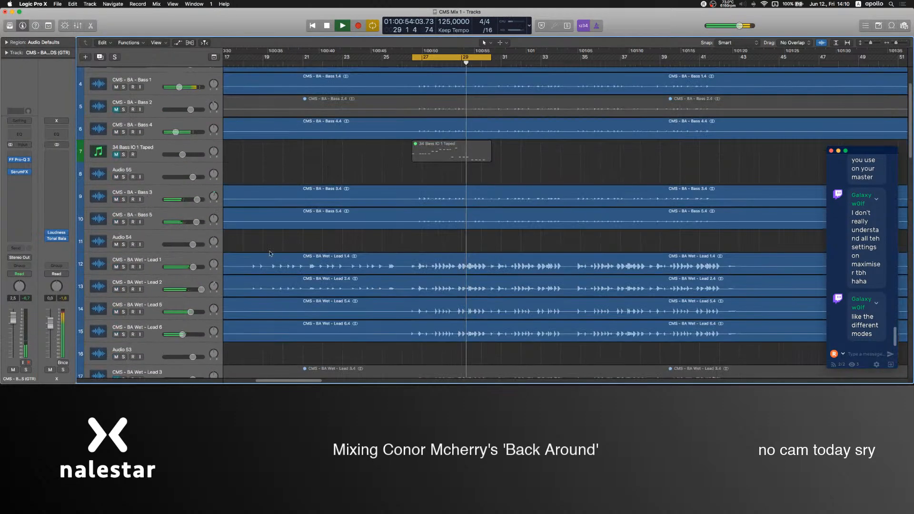
Insert SerumFX after Neutron 3 on Aux 1, the bus fed by Lead 6, and enable its Delay.
left_click(165, 330)
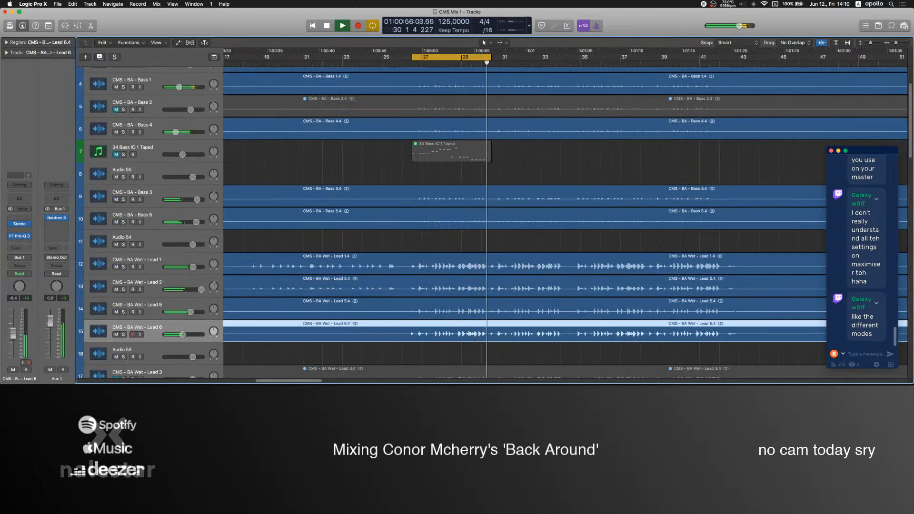
left_click(58, 228)
key("Escape")
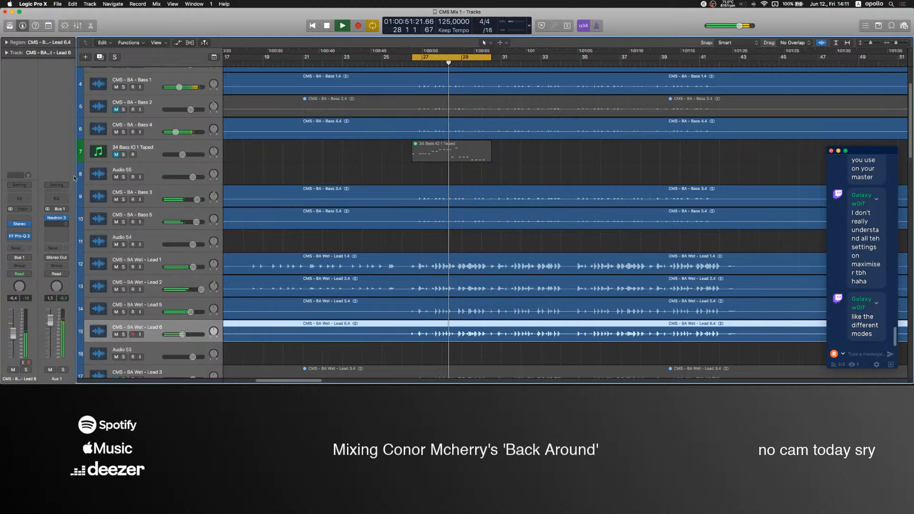
left_click(18, 133)
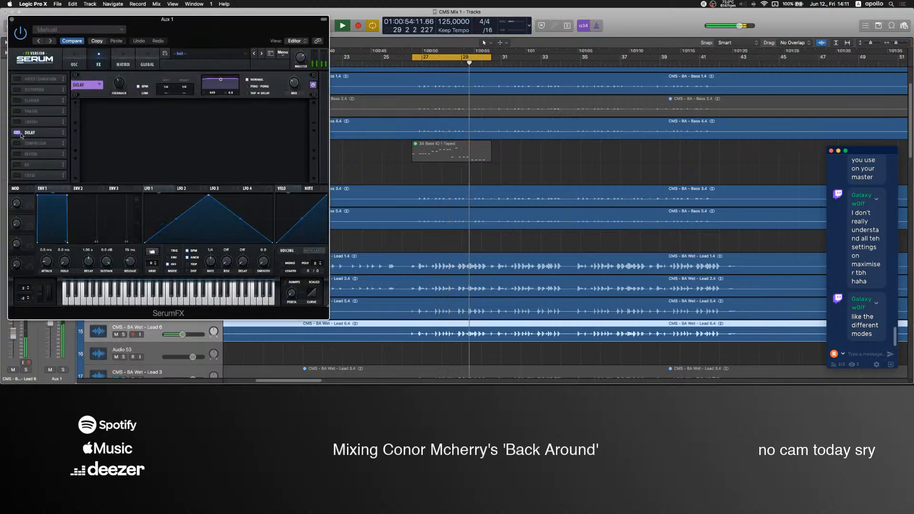
Set the Aux 1 delay to ping-pong, adjust its time and mix, and narrow its filter band.
left_click_drag(170, 88, 224, 100)
left_click(248, 86)
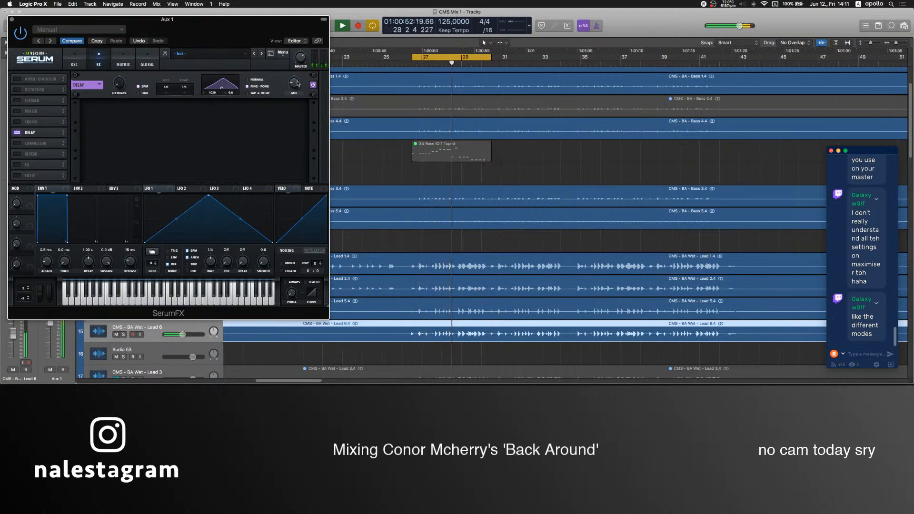
left_click_drag(296, 80, 297, 86)
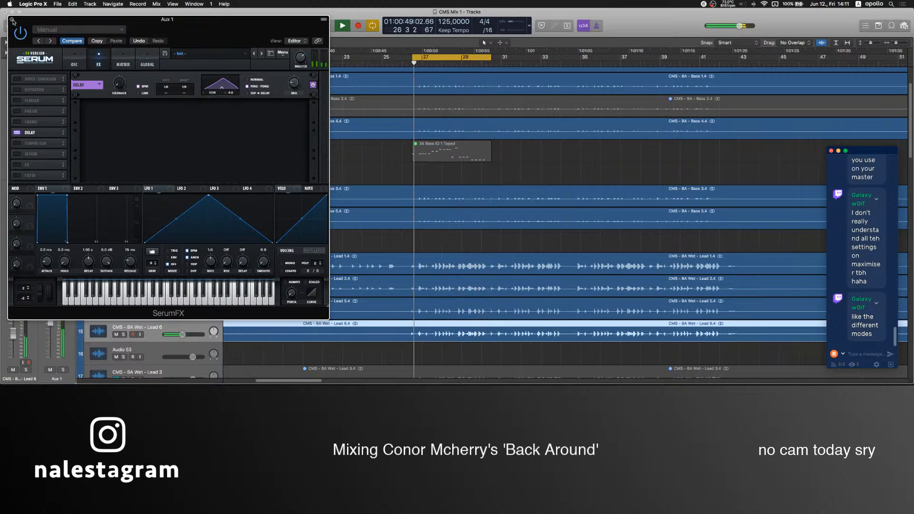
left_click(12, 19)
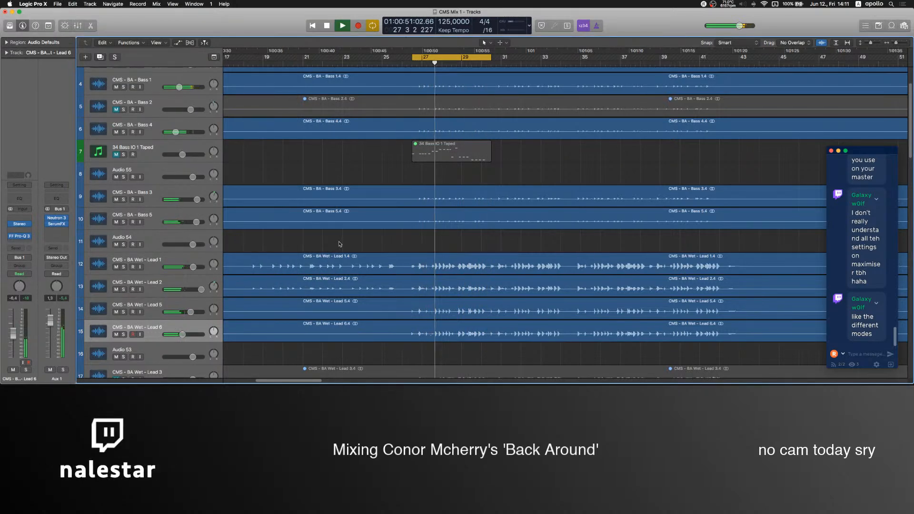
Unmute the DROP PERC track and lower its fader to 1.3 dB.
scroll(354, 178, "up", 3)
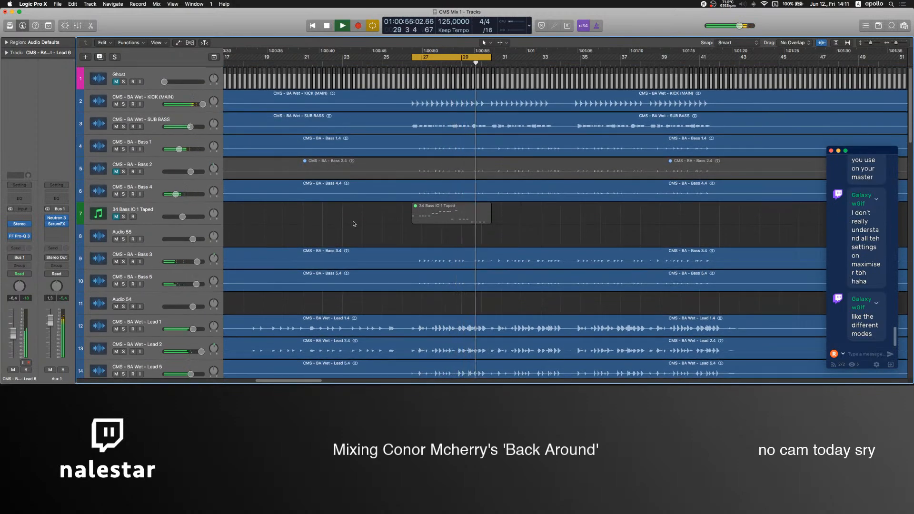
scroll(354, 224, "down", 10)
scroll(354, 223, "down", 10)
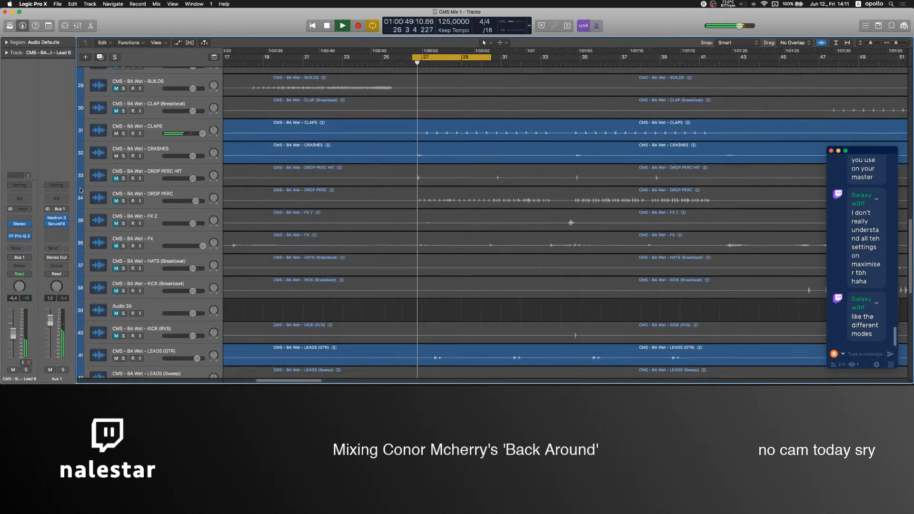
left_click(117, 202)
left_click(101, 199)
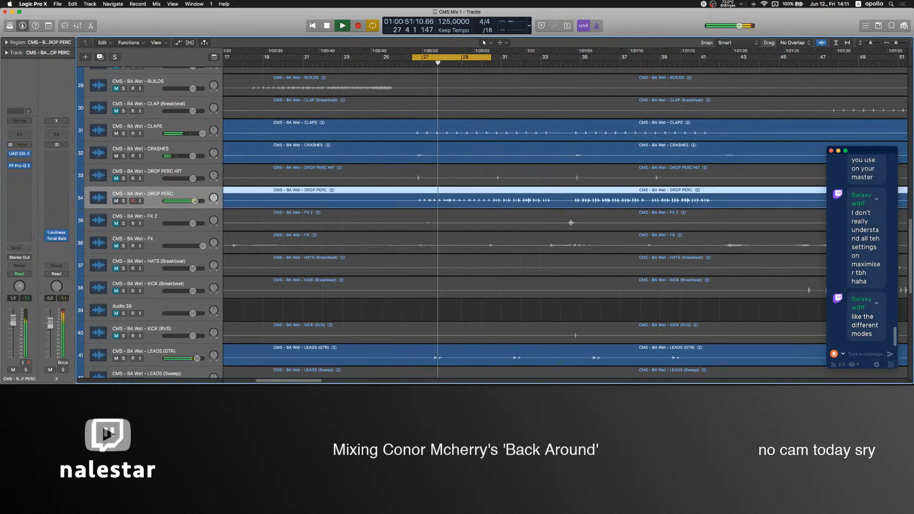
Add a small bell cut in the high range of the DROP PERC track's Pro-Q 3 and close the EQ.
left_click(19, 165)
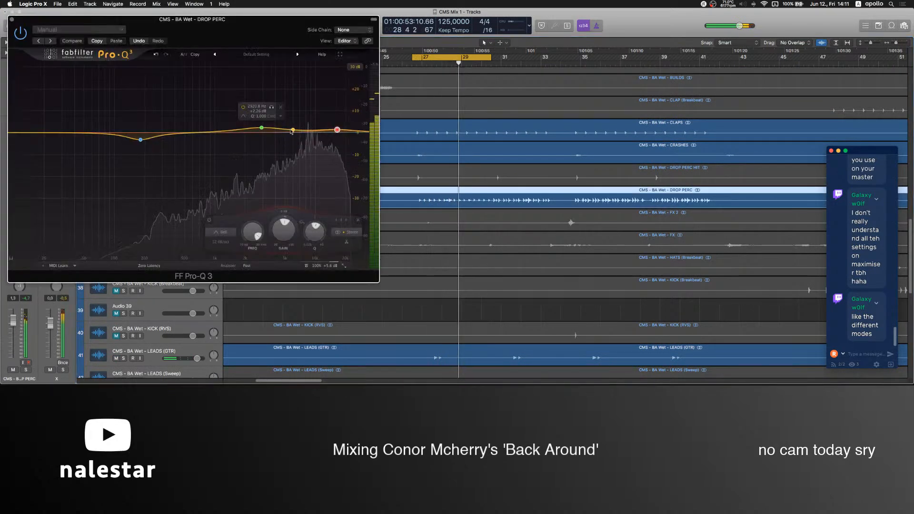
mouse_move(306, 131)
left_mouse_down()
mouse_move(311, 161)
mouse_move(309, 132)
left_mouse_up()
scroll(312, 160, "down", 3)
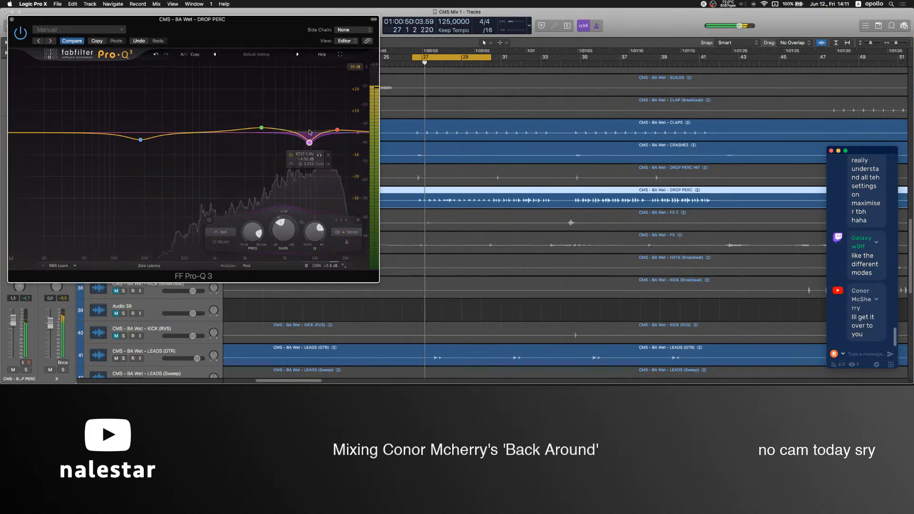
left_click(12, 20)
Unmute the LFO track, raise its fader to 4.6 dB and audition it in solo.
scroll(361, 249, "down", 2)
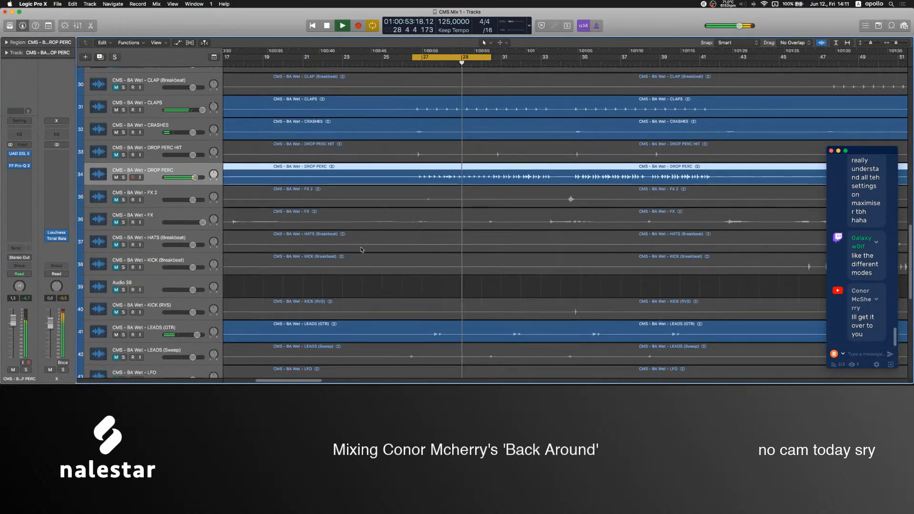
scroll(269, 246, "down", 3)
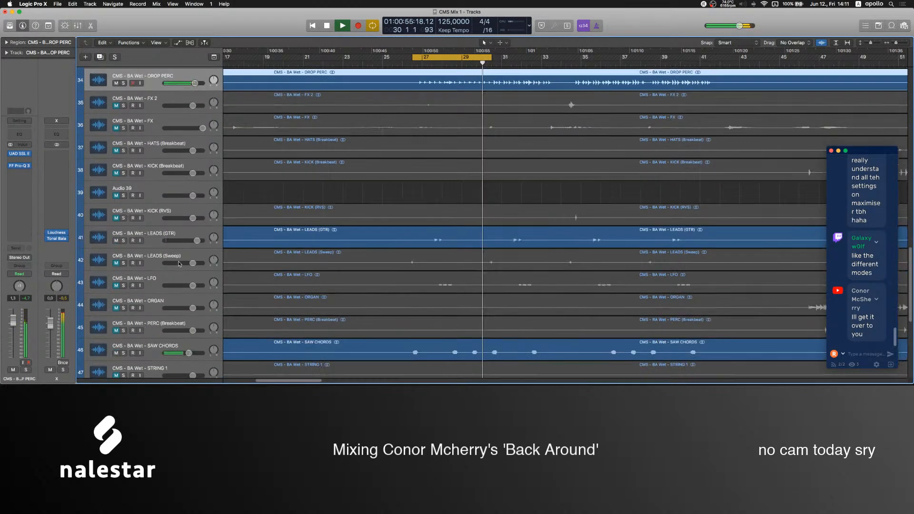
left_click(120, 281)
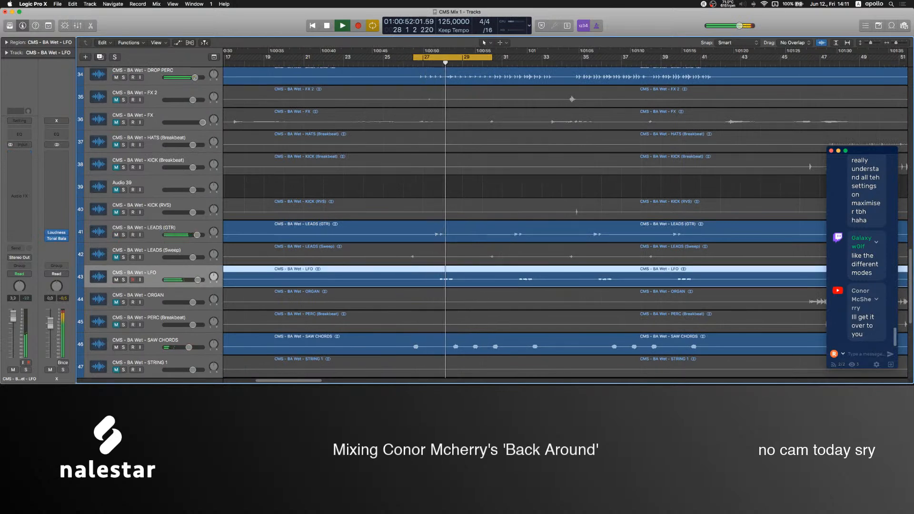
key("s")
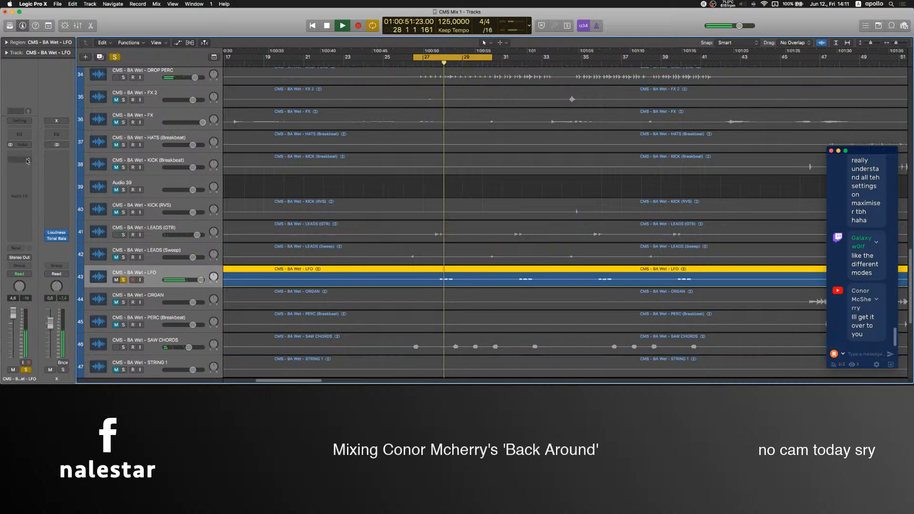
key("s")
Duplicate the SAW CHORDS track with its settings and move the LFO region onto the new track.
scroll(427, 233, "up", 6)
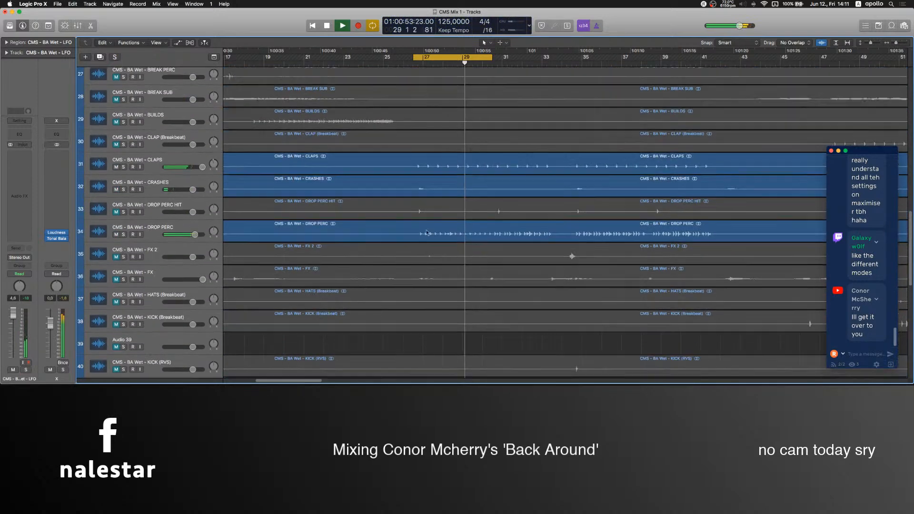
scroll(427, 233, "down", 8)
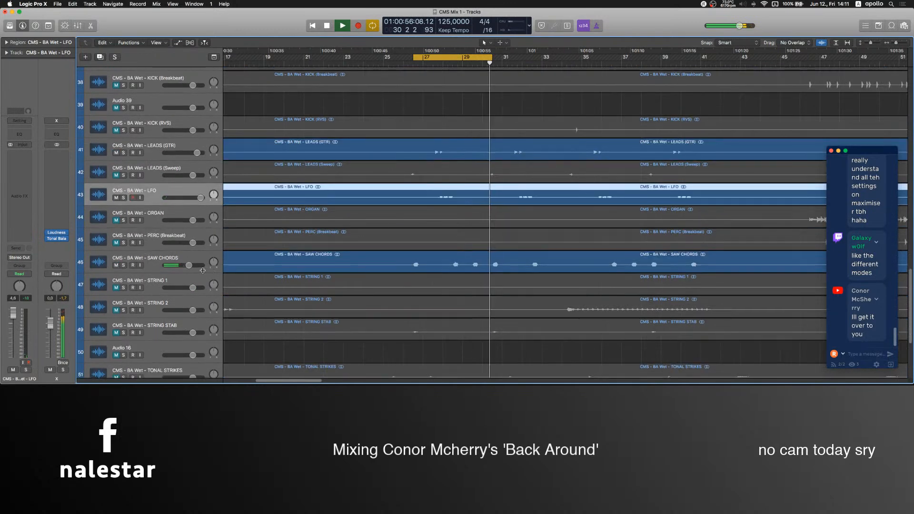
left_click(172, 255)
key("super+d")
left_click_drag(229, 195, 229, 286)
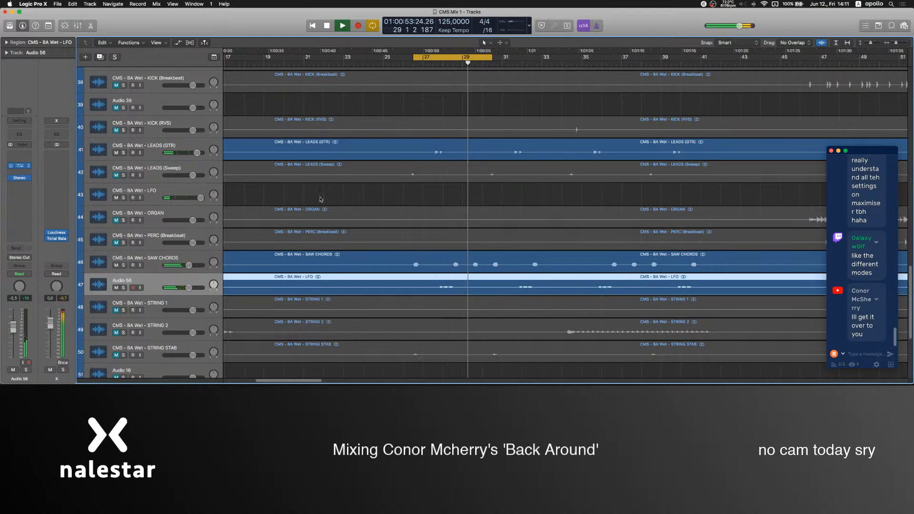
Reshape Pro-Q 3 on Audio 56 with a cut of about 6 dB near 200 Hz, a high boost, a nearly flat mid band and adjusted output gain.
key("v")
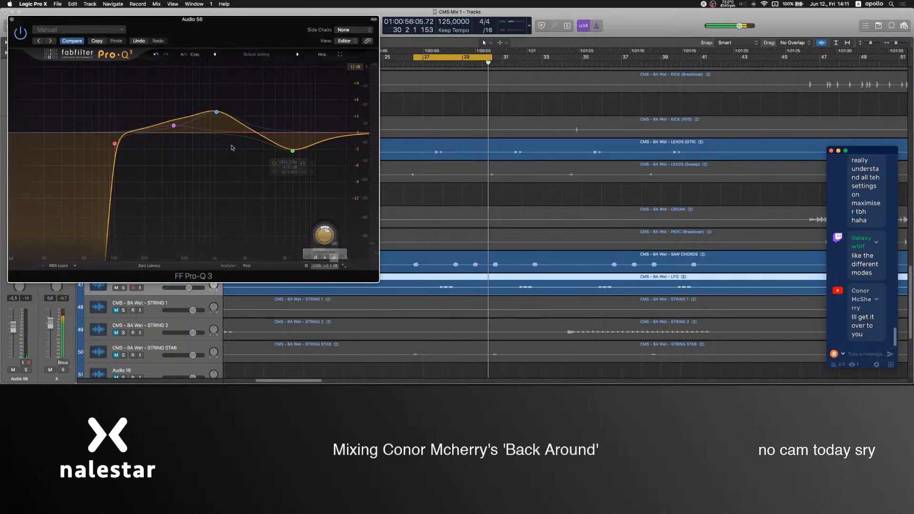
left_click_drag(216, 111, 215, 147)
left_click_drag(292, 151, 291, 109)
left_click_drag(215, 147, 213, 154)
left_click_drag(174, 126, 145, 167)
left_click_drag(214, 154, 214, 135)
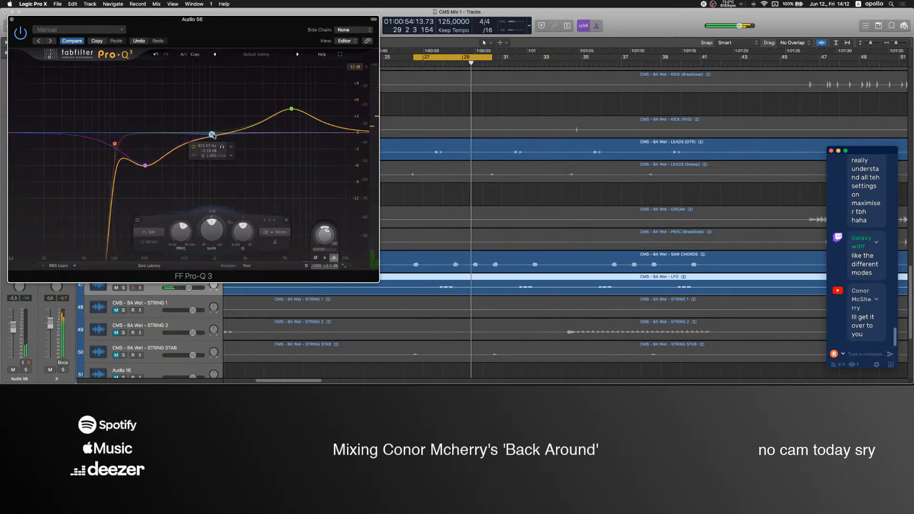
mouse_move(324, 237)
left_mouse_down()
mouse_move(323, 217)
mouse_move(325, 232)
left_mouse_up()
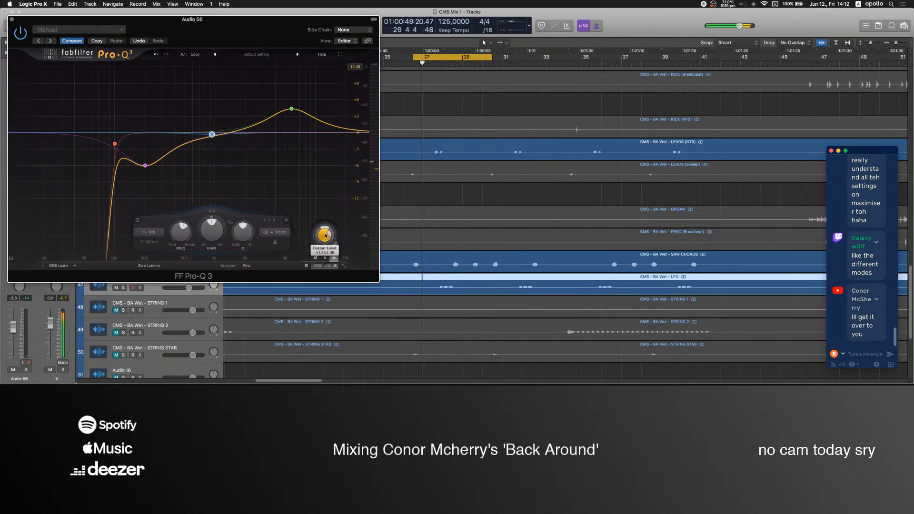
left_click(12, 21)
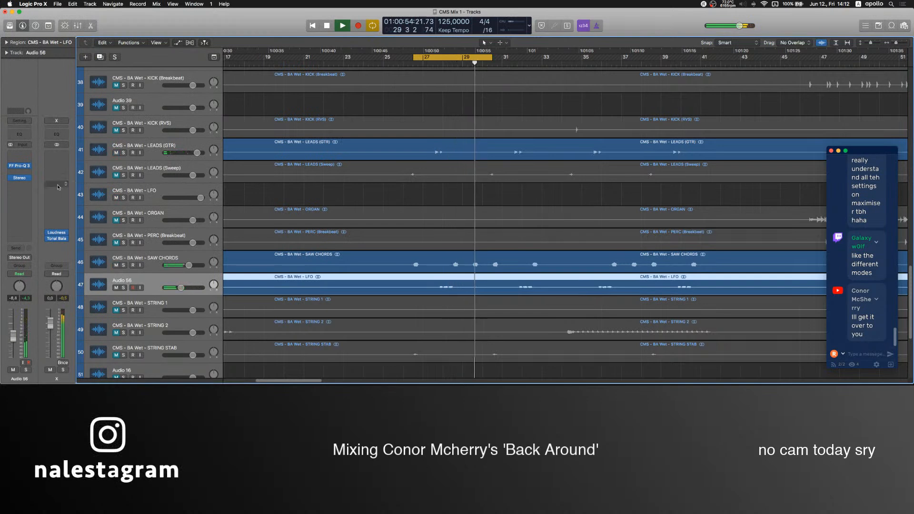
Remove the Stereo plug-in from the Audio 56 channel strip.
left_click(30, 179)
left_click(32, 189)
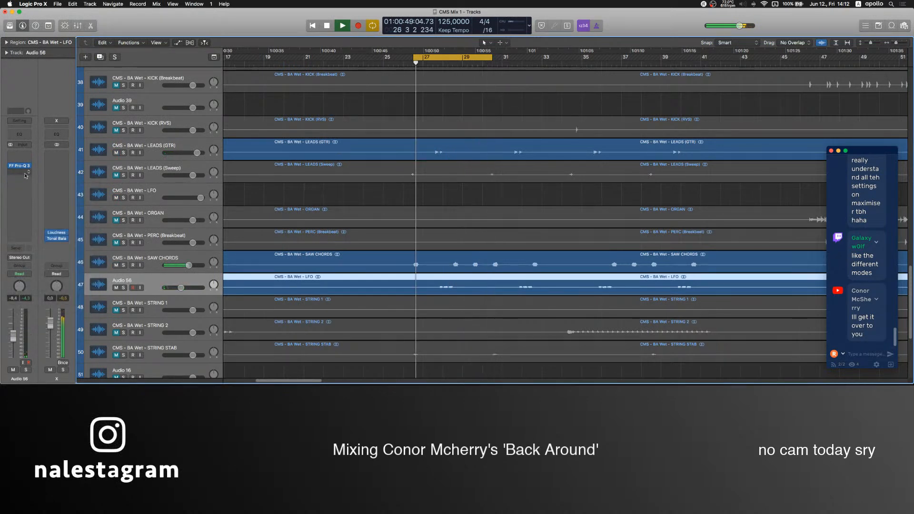
left_click(21, 172)
mouse_move(53, 270)
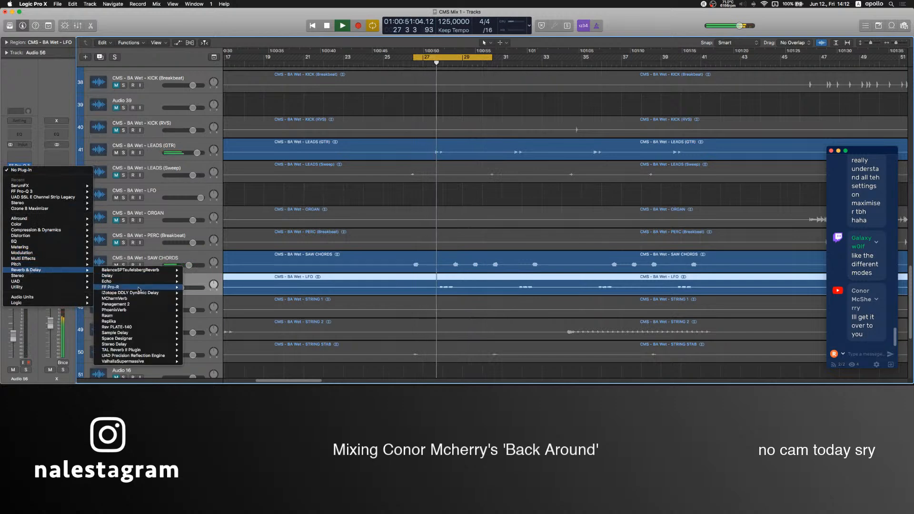
mouse_move(139, 288)
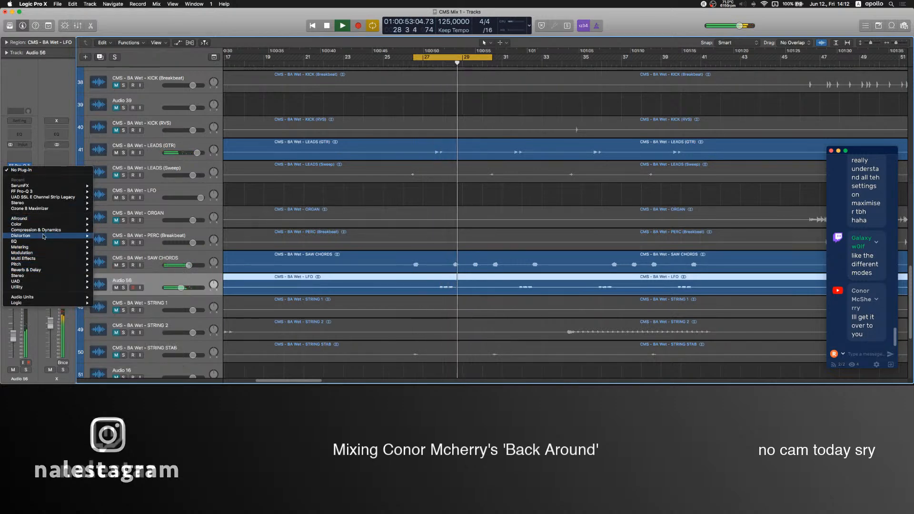
mouse_move(45, 228)
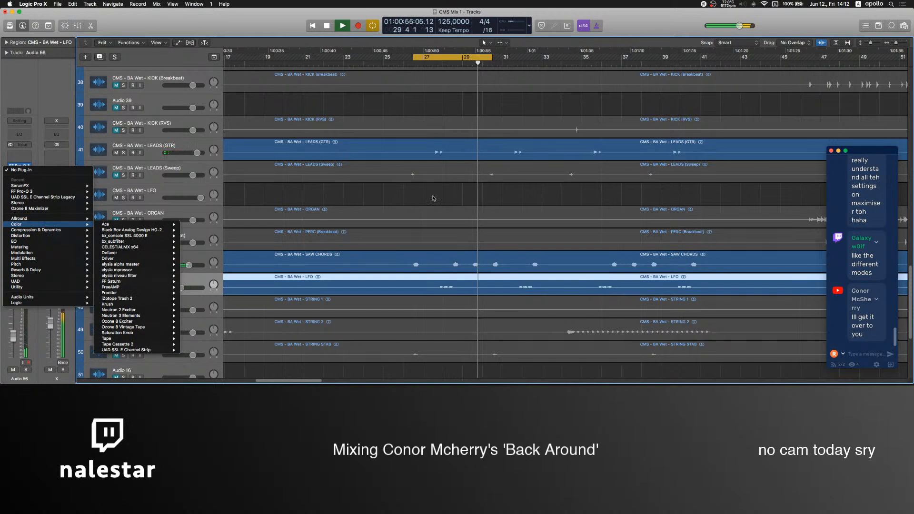
left_click(433, 198)
Audition Audio 56 in solo and return to the full mix.
key("s")
left_click(431, 63)
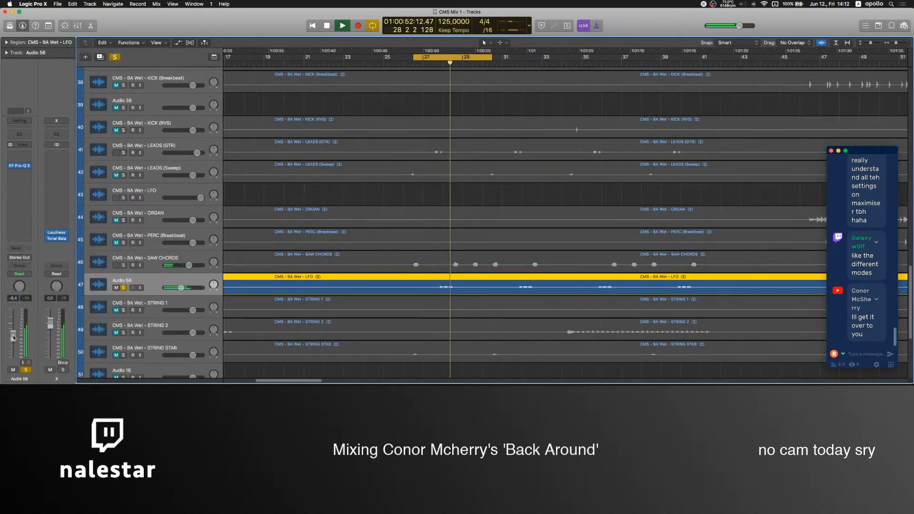
key("s")
Try SoundShifter Pitch at 12 semitones ahead of the EQ on Audio 56, stop playback and remove the plug-in.
left_click(22, 196)
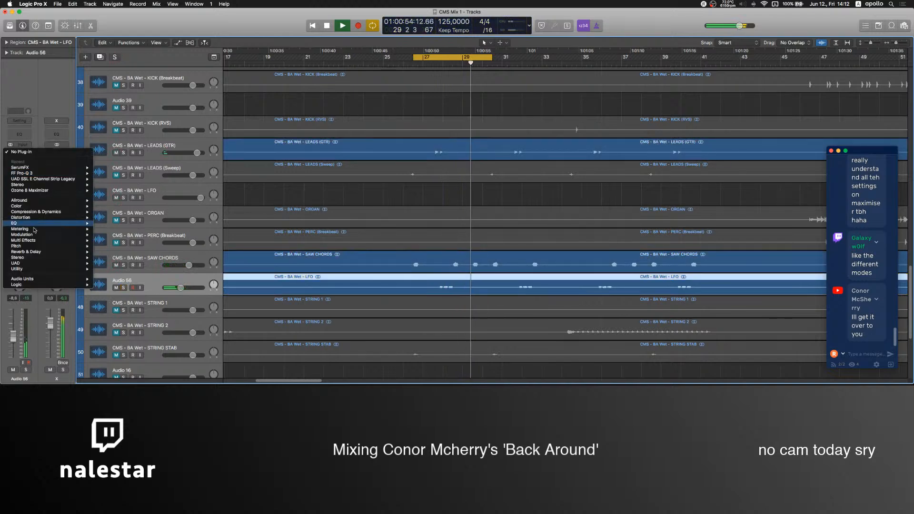
mouse_move(48, 246)
left_click(107, 269)
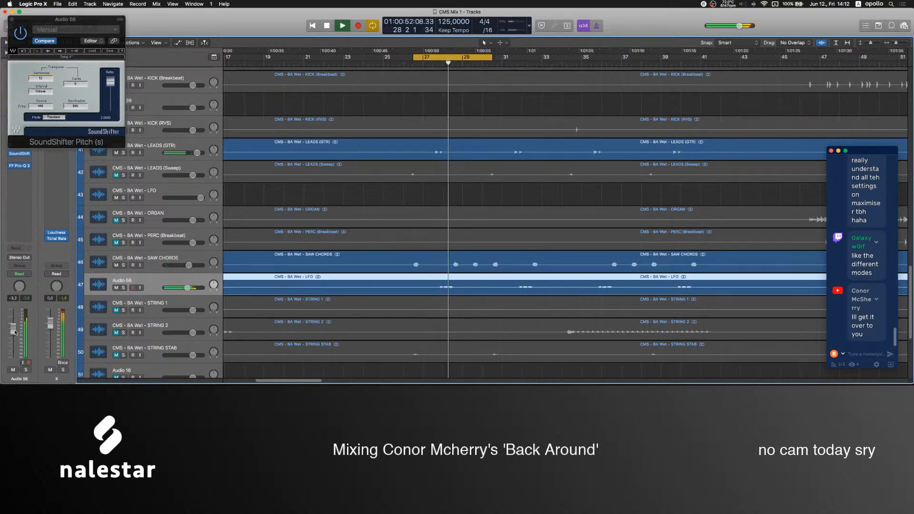
left_click(12, 20)
key("space")
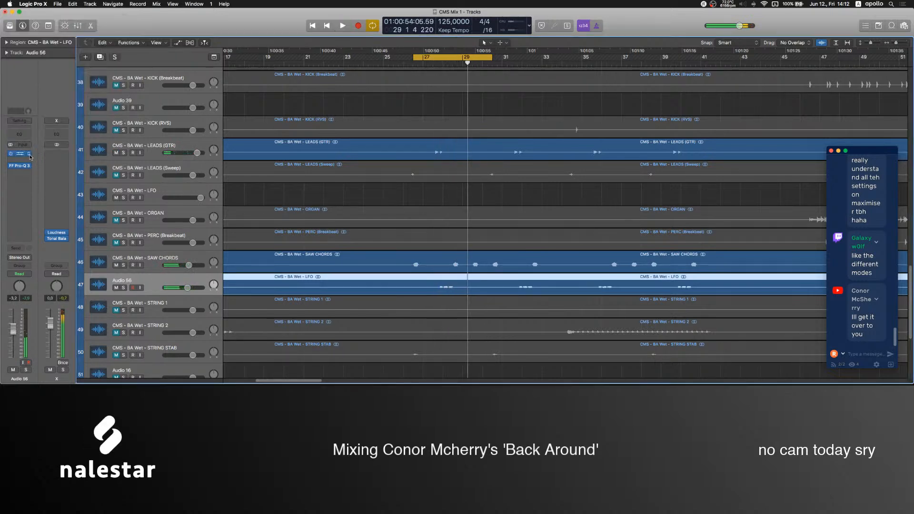
left_click(29, 154)
left_click(29, 165)
Switch to OBS, set the Mic level to -4.0 dB and return to Logic Pro.
left_click(533, 361)
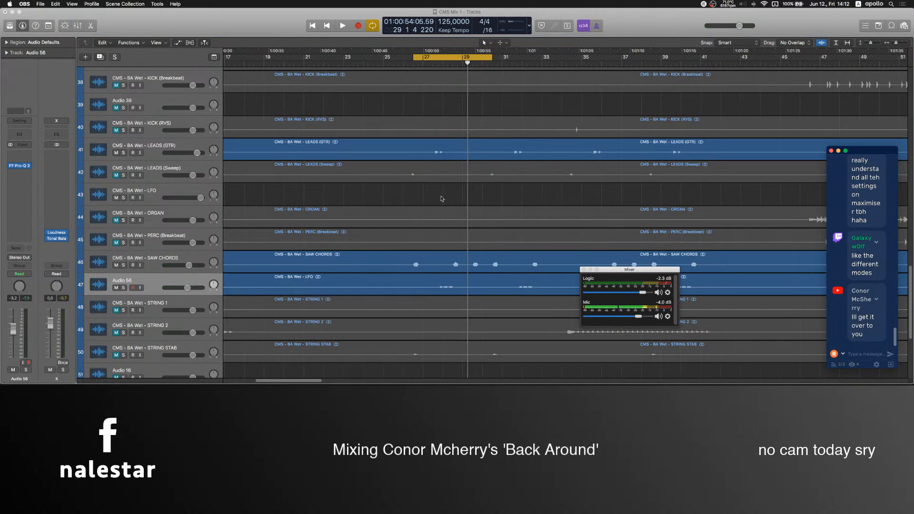
key("super+Tab")
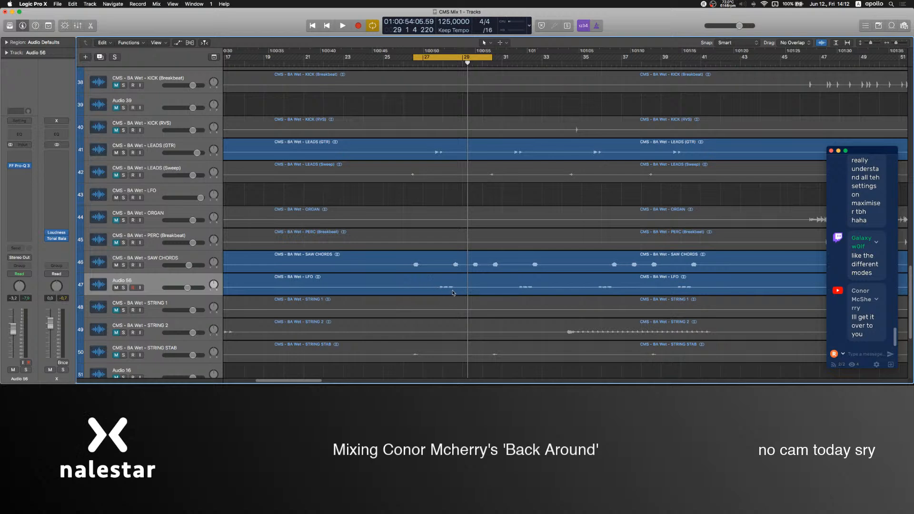
Review the Pro-Q 3 curve on Audio 56, close it and set the track's fader to -2.9 dB.
left_click(19, 166)
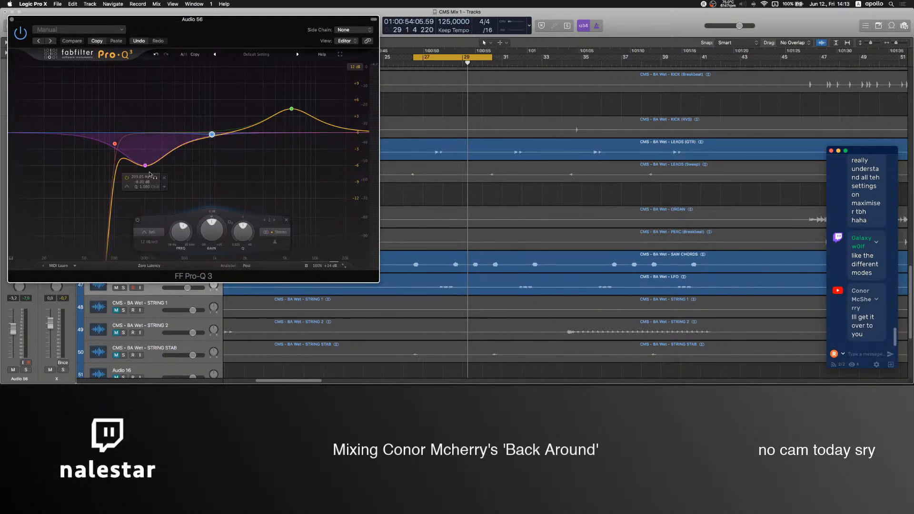
left_click(12, 20)
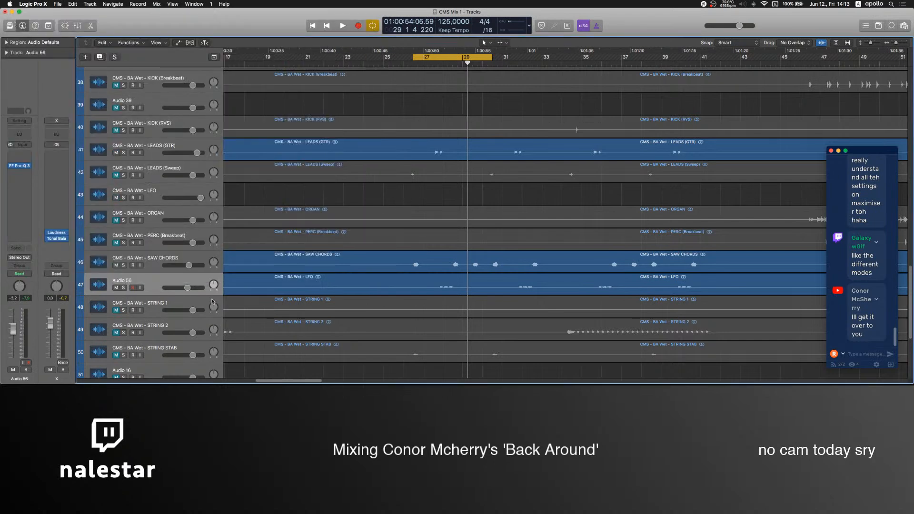
left_click(176, 281)
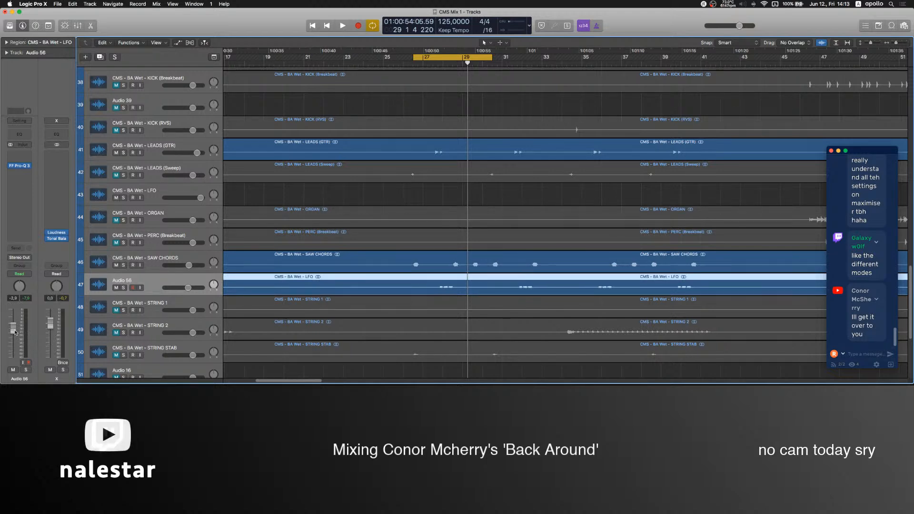
left_click(29, 155)
mouse_move(28, 246)
mouse_move(123, 269)
left_click(402, 201)
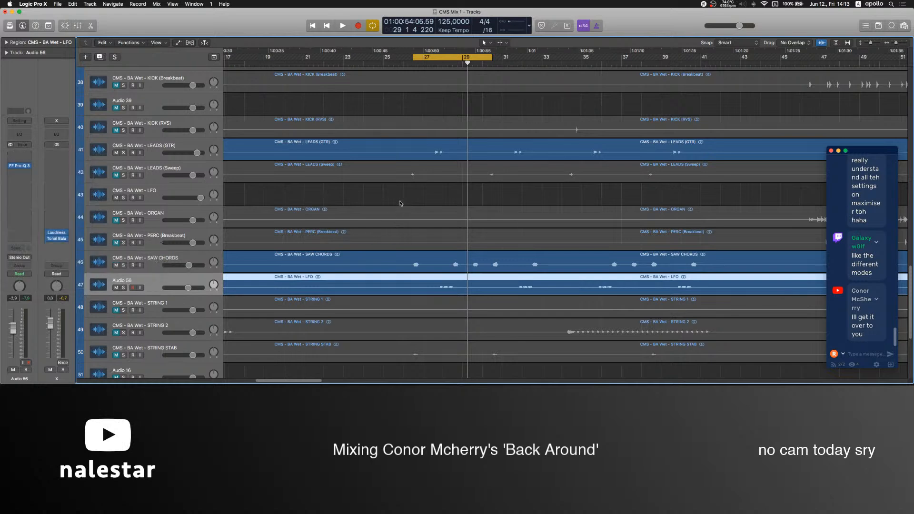
Switch to OBS, lower the Mic level to -inf dB and return to Logic Pro.
left_click(416, 192)
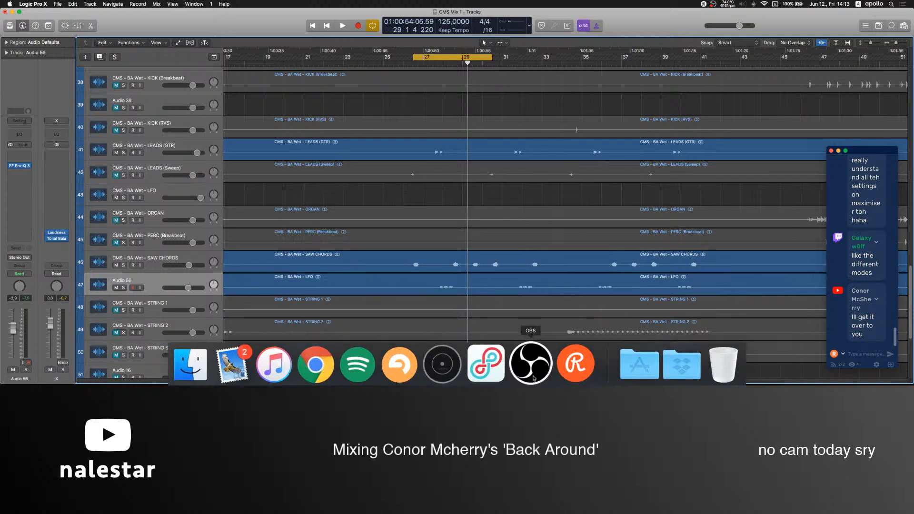
left_click(533, 373)
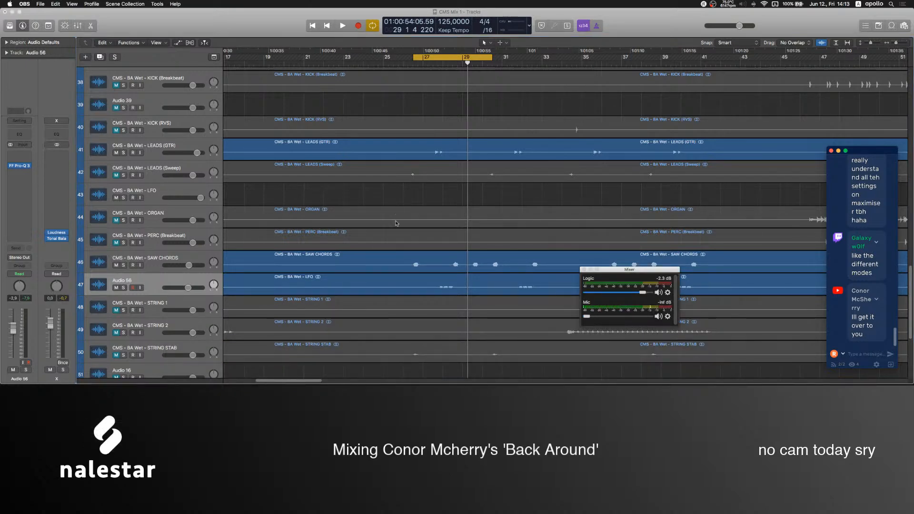
left_click(405, 205)
Resume playback of the looped section and lower the Audio 56 fader to -10.8 dB.
key("space")
scroll(390, 219, "down", 3)
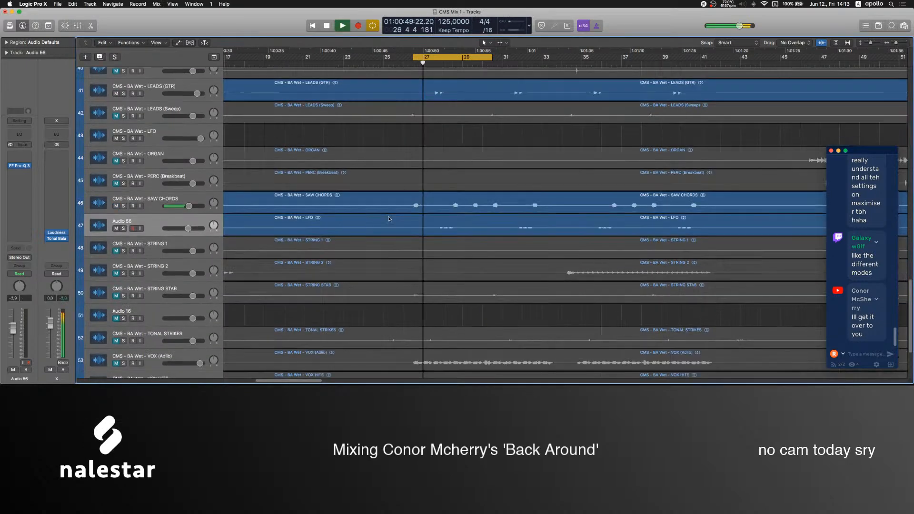
scroll(389, 219, "down", 3)
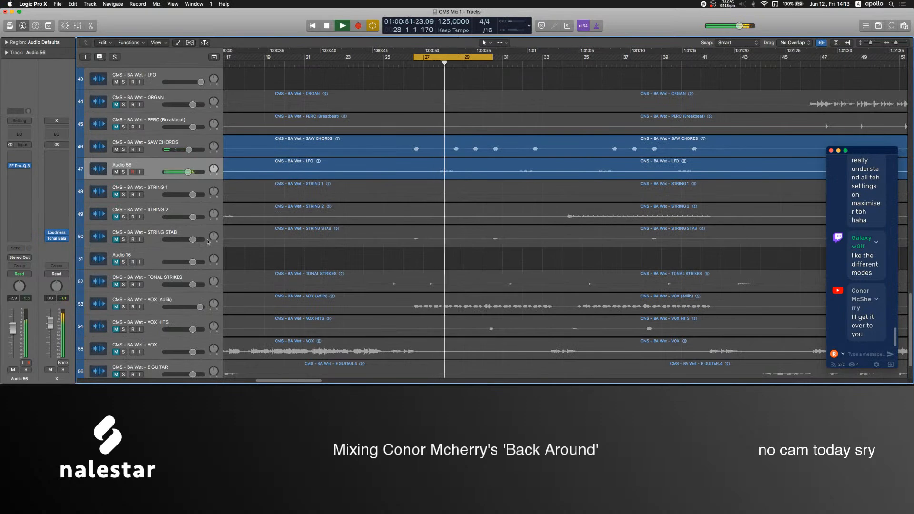
scroll(208, 241, "down", 1)
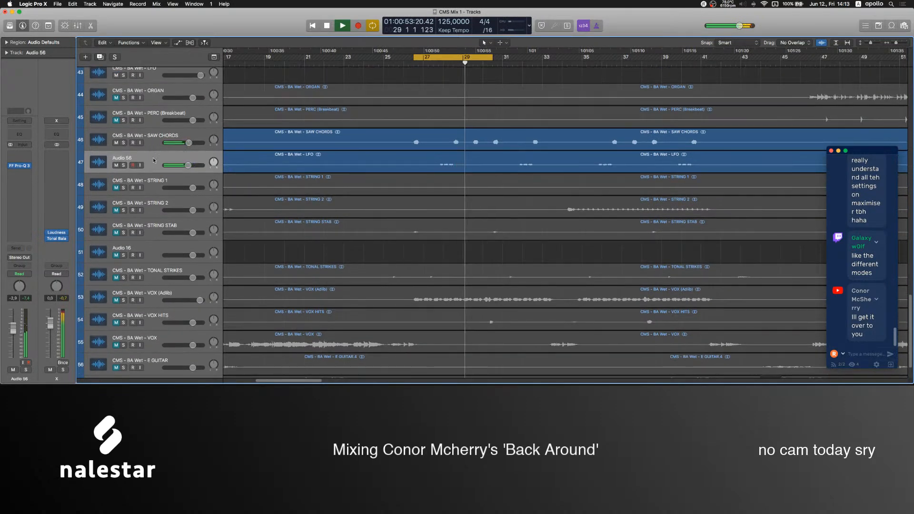
left_click(154, 160)
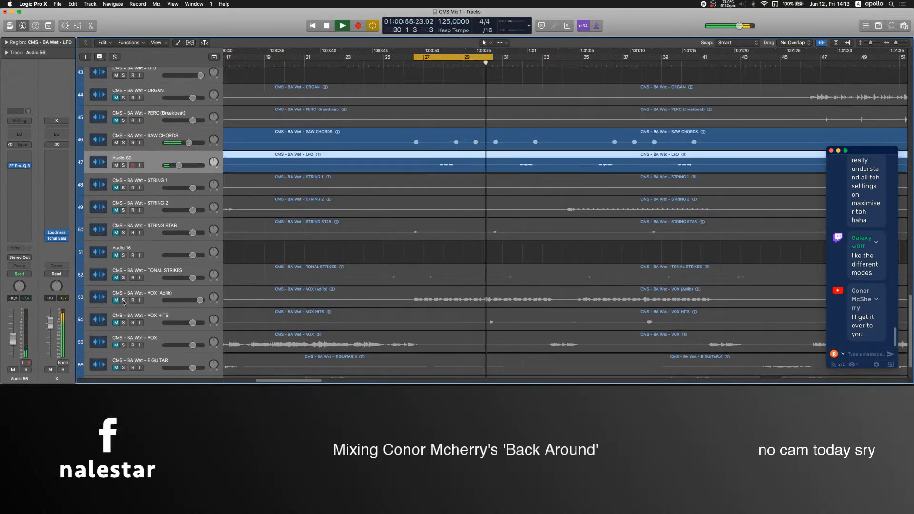
scroll(181, 303, "down", 2)
scroll(232, 305, "down", 5)
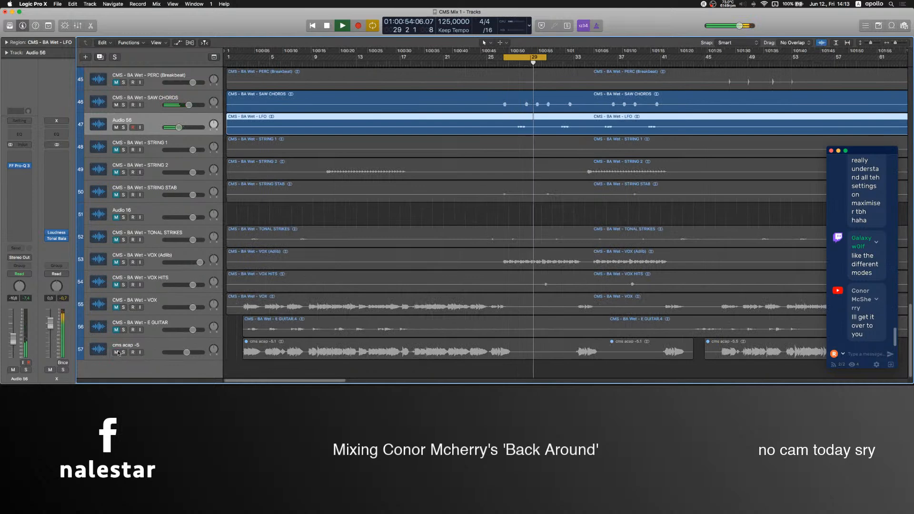
scroll(463, 161, "up", 8)
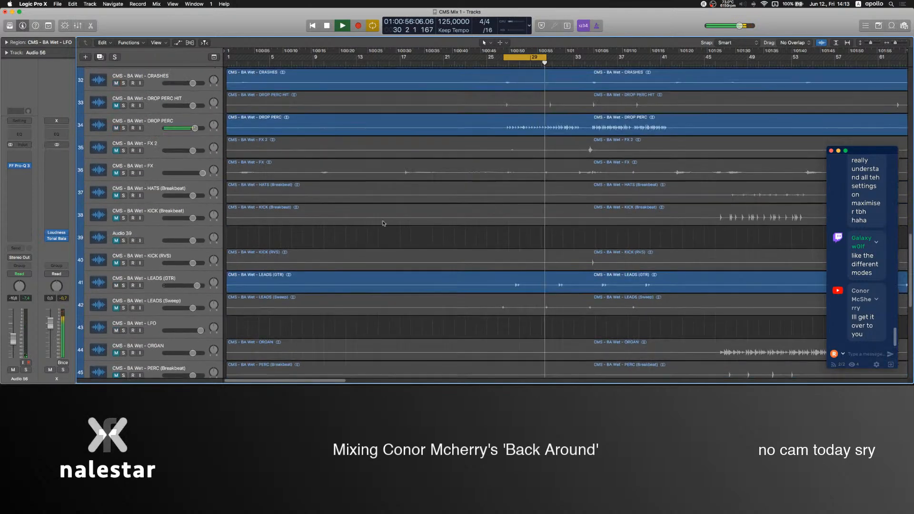
Unmute the LEADS (Sweep) track, raise its fader to 4.6 dB and move it directly below Audio 53.
left_click(115, 312, "shift")
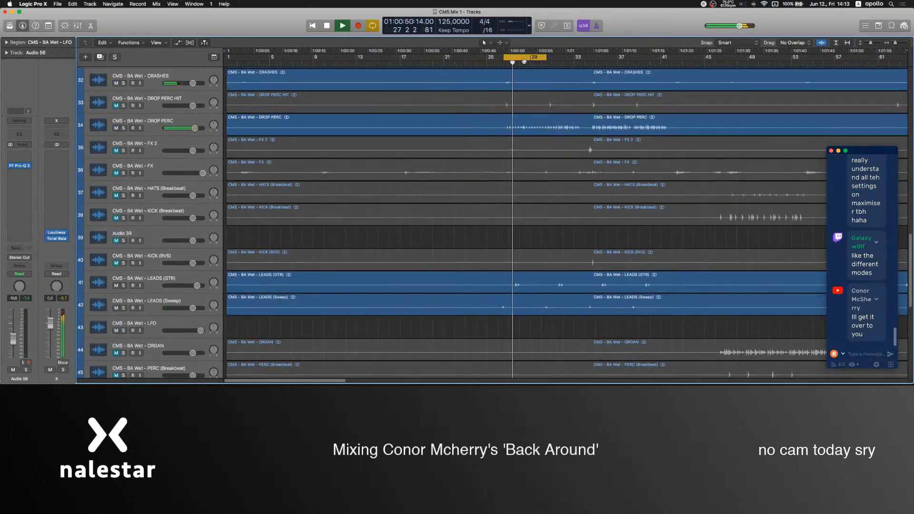
left_click(165, 300)
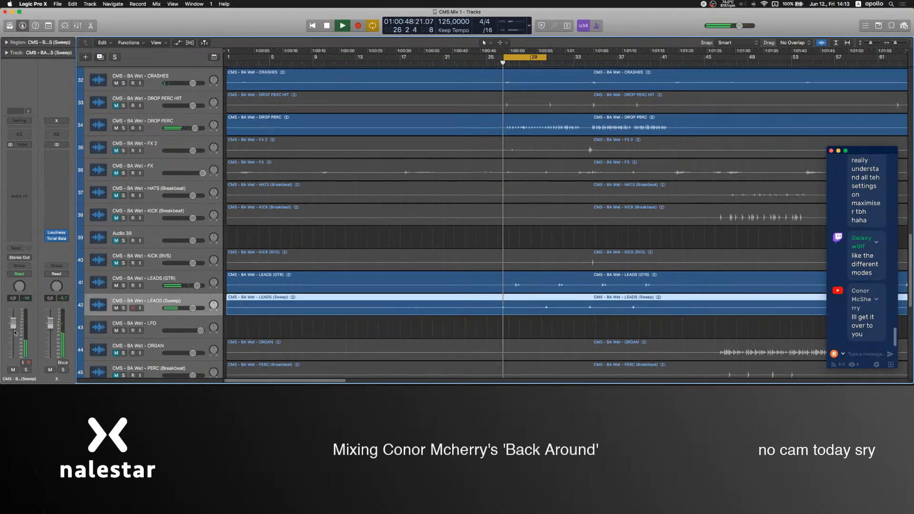
left_click_drag(150, 299, 159, 257)
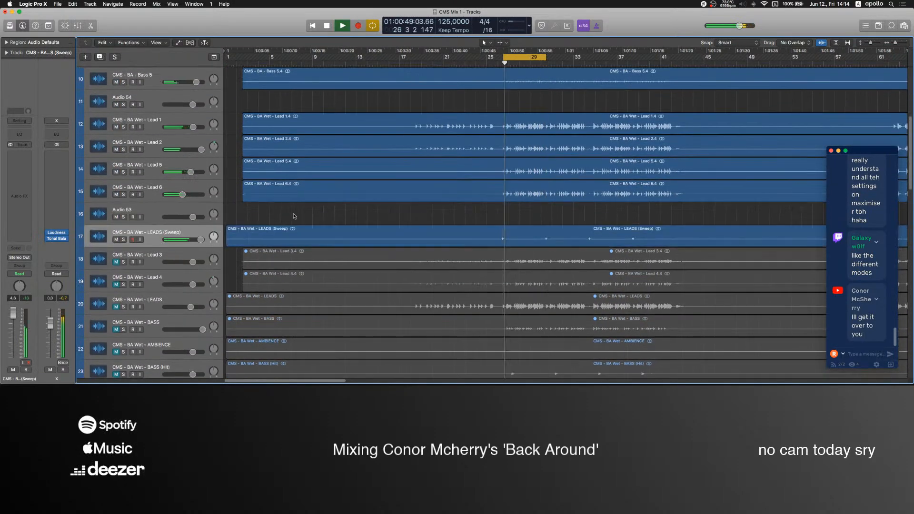
Stop playback and move the muted Bass 2, 34 Bass IO 1 Taped, Lead 3, Lead 4, LEADS and BASS tracks to the end of the track list.
scroll(286, 226, "up", 6)
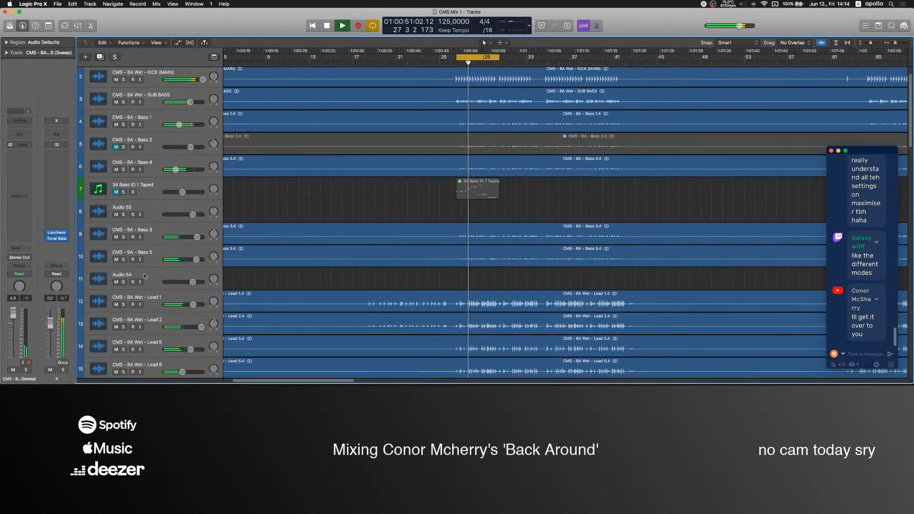
left_click(145, 276)
scroll(325, 240, "up", 1)
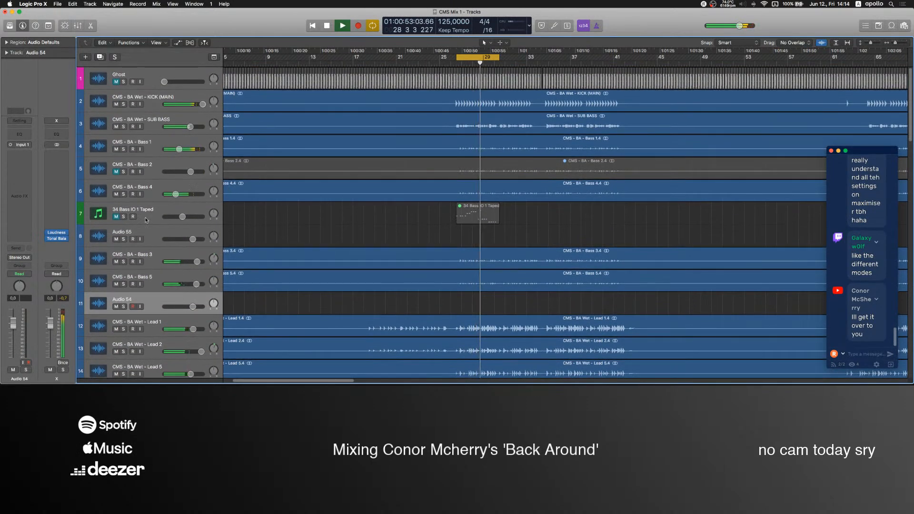
scroll(334, 231, "down", 4)
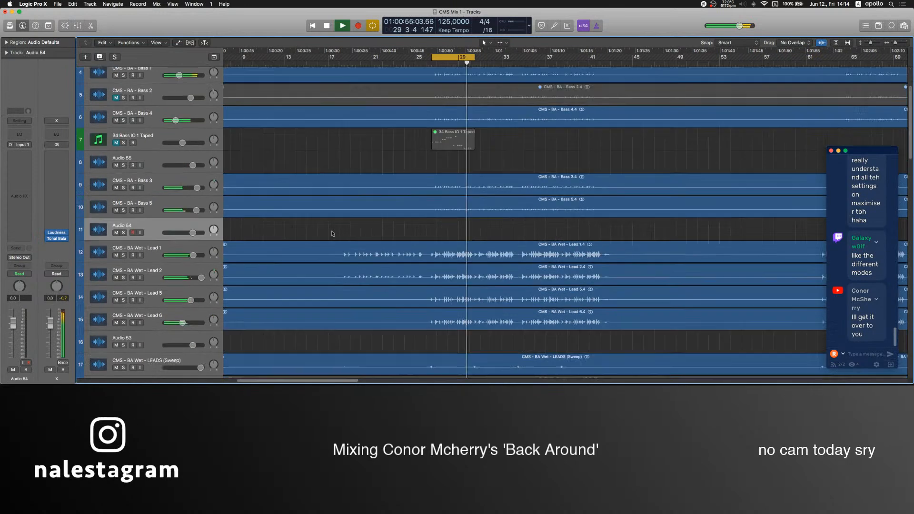
scroll(332, 233, "down", 8)
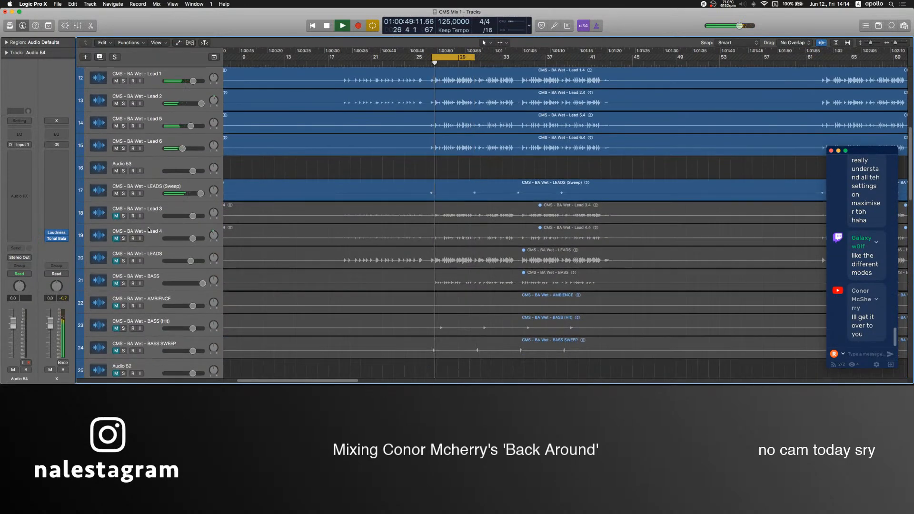
scroll(149, 230, "down", 1)
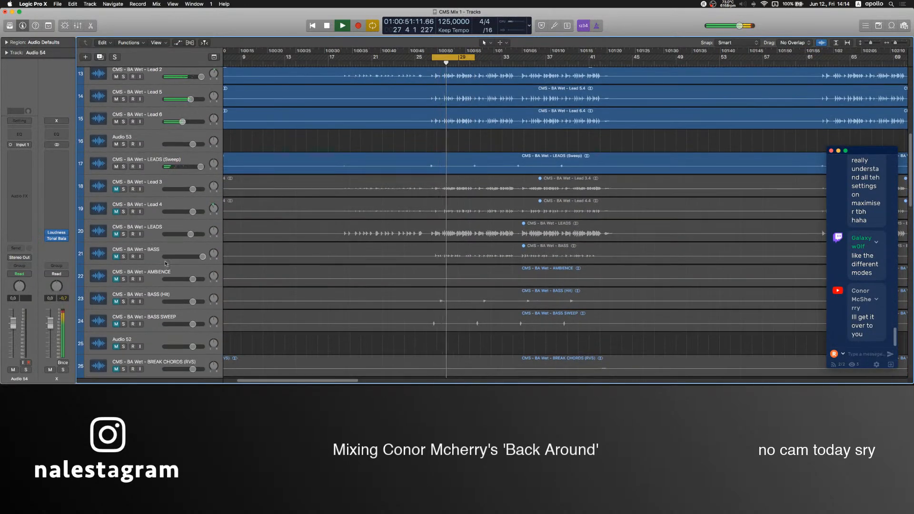
left_click(155, 181)
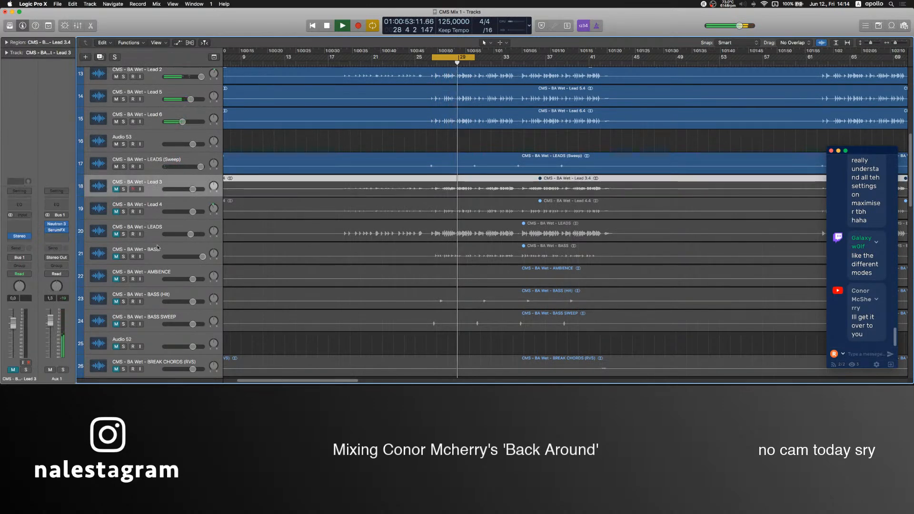
key("space")
scroll(154, 219, "up", 12)
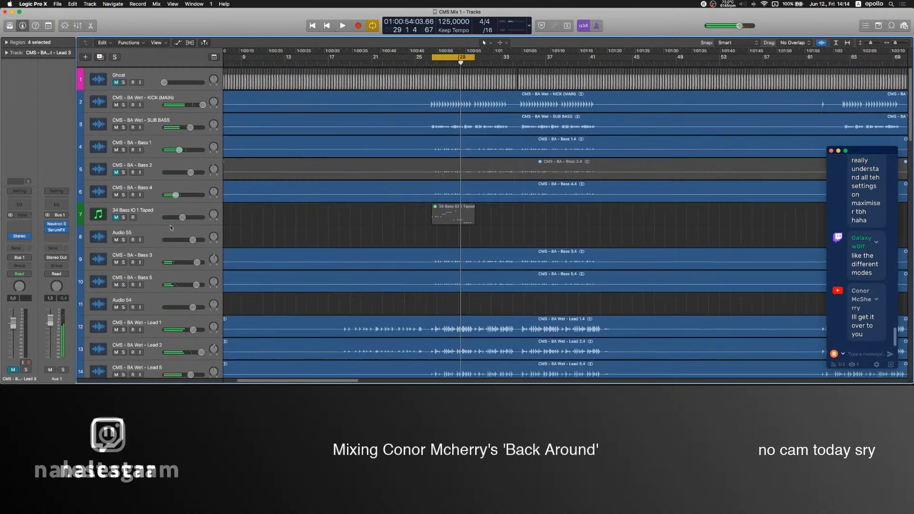
scroll(343, 168, "down", 19)
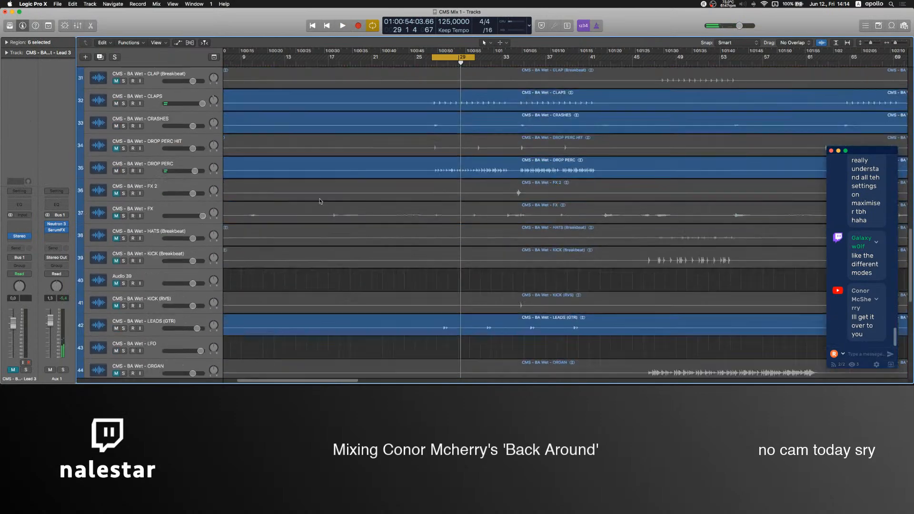
scroll(343, 167, "down", 18)
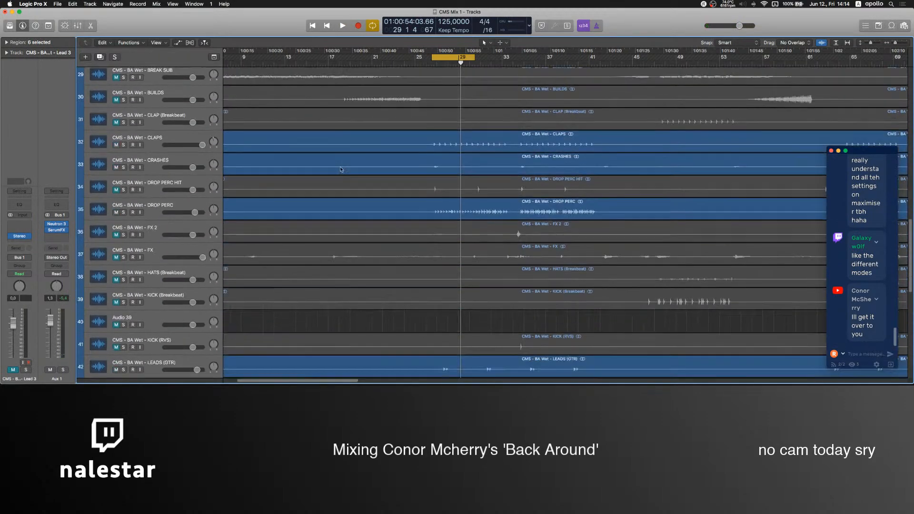
scroll(340, 170, "down", 7)
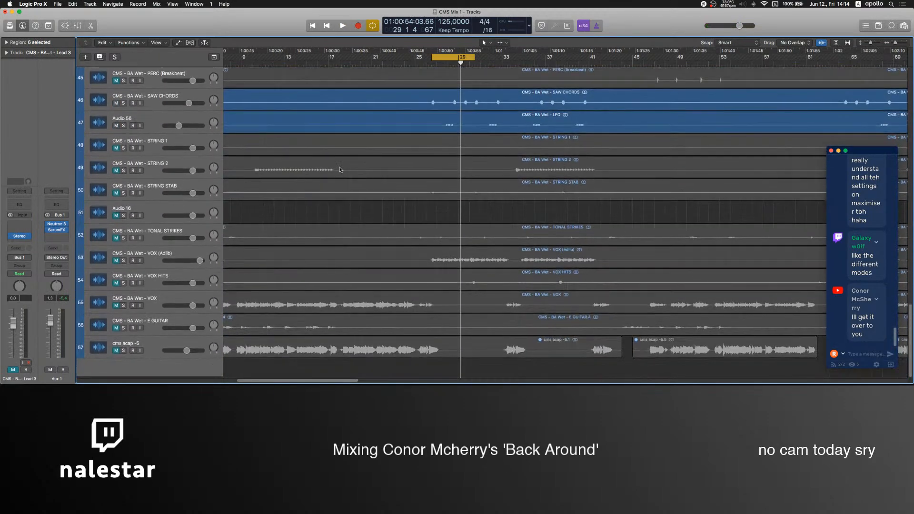
scroll(226, 301, "up", 20)
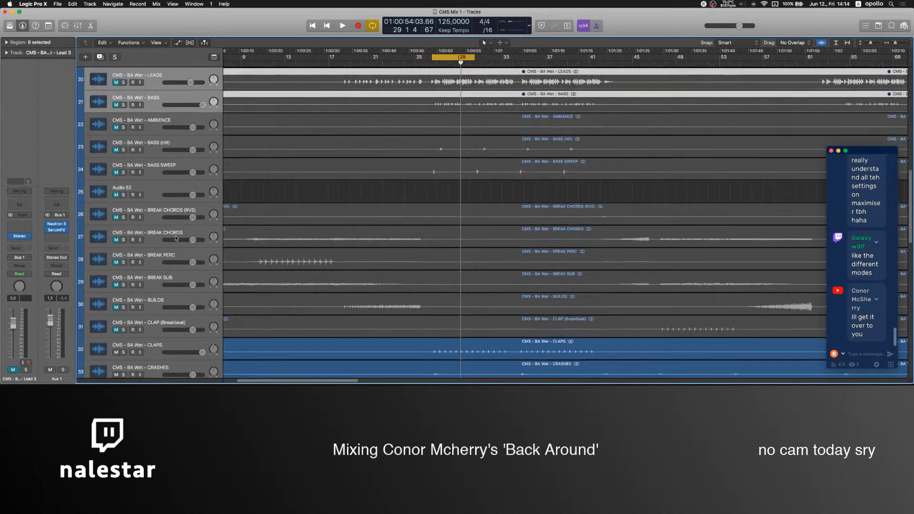
left_click(156, 128)
left_click_drag(156, 128, 153, 385)
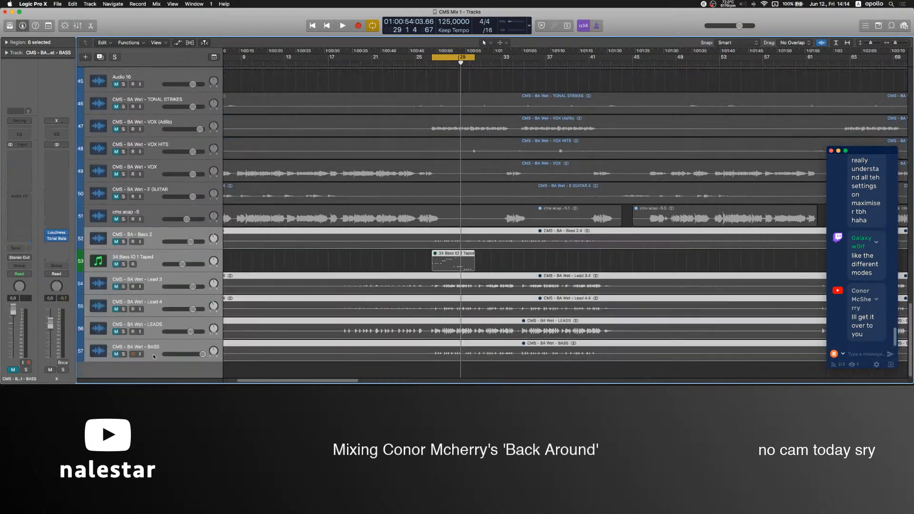
left_click(317, 263)
Turn off the cycle, unmute the cms acap -5 track and play the song from bar 23.
left_click(157, 213)
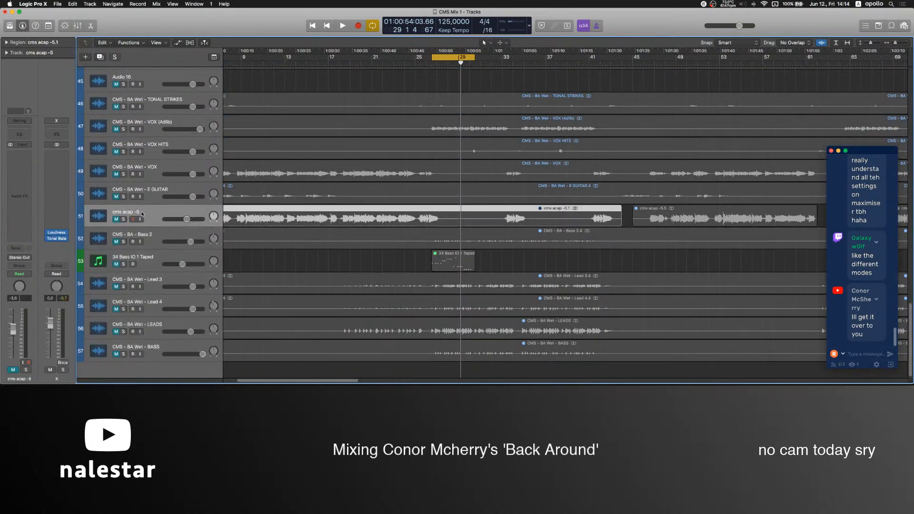
key("c")
left_click(394, 63)
left_click(387, 80)
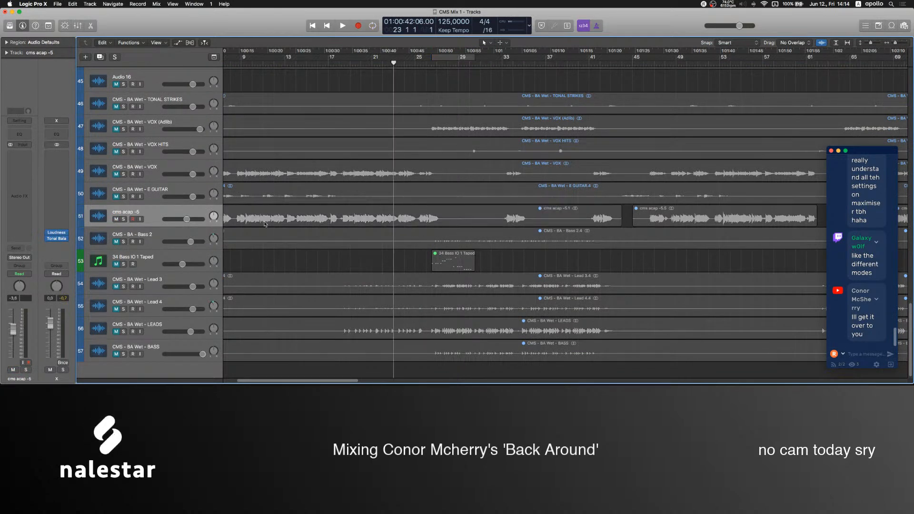
left_click(194, 213)
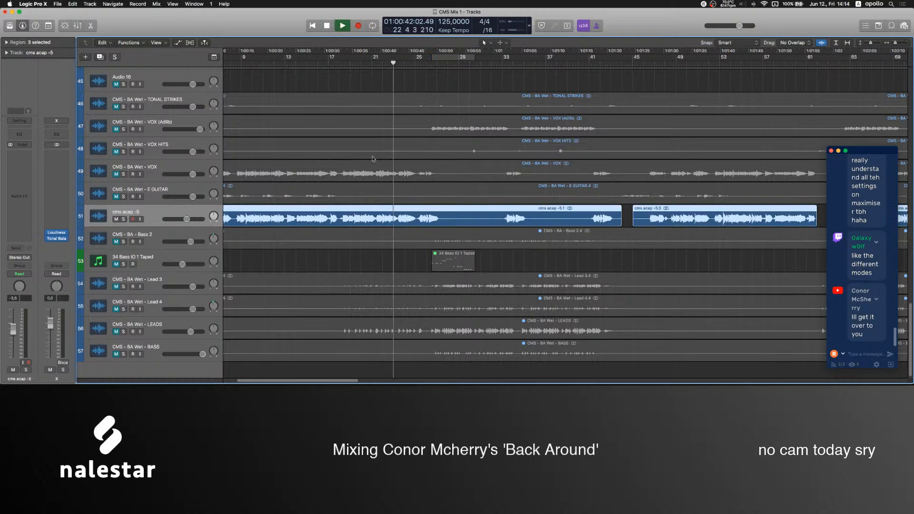
scroll(307, 188, "up", 10)
scroll(358, 219, "up", 6)
scroll(197, 299, "up", 3)
scroll(198, 299, "down", 15)
scroll(369, 288, "down", 2)
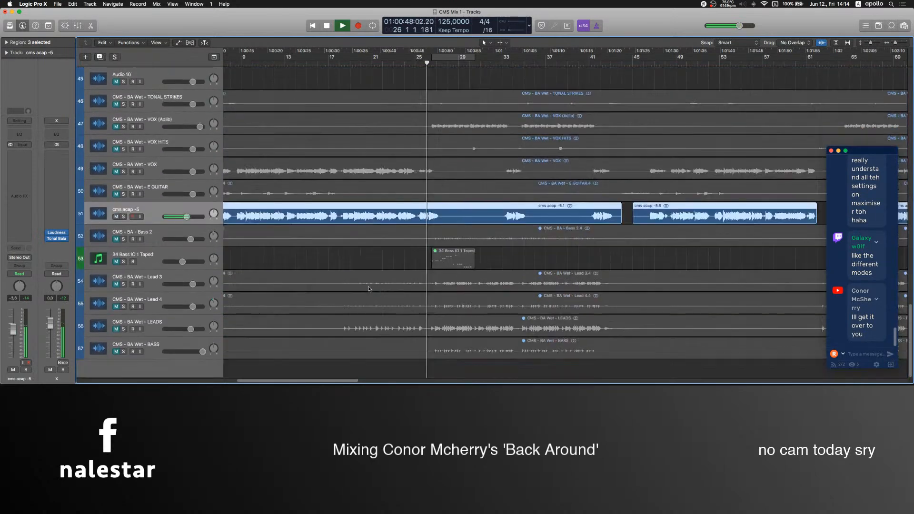
Mute cms acap -5, unmute the CMS - BA Wet - VOX track instead and replay the lead-in to the drop.
left_click(116, 217)
left_click(390, 172)
left_click(404, 62)
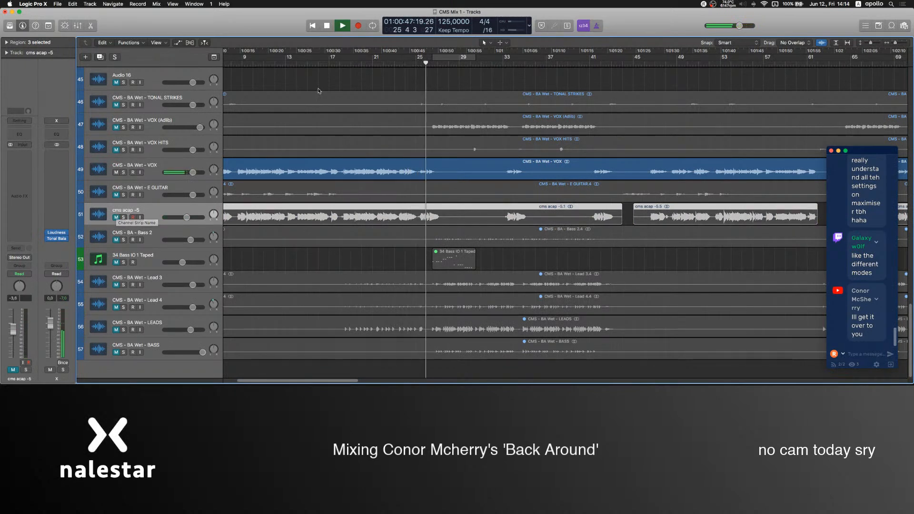
left_click(116, 217)
scroll(344, 78, "left", 2)
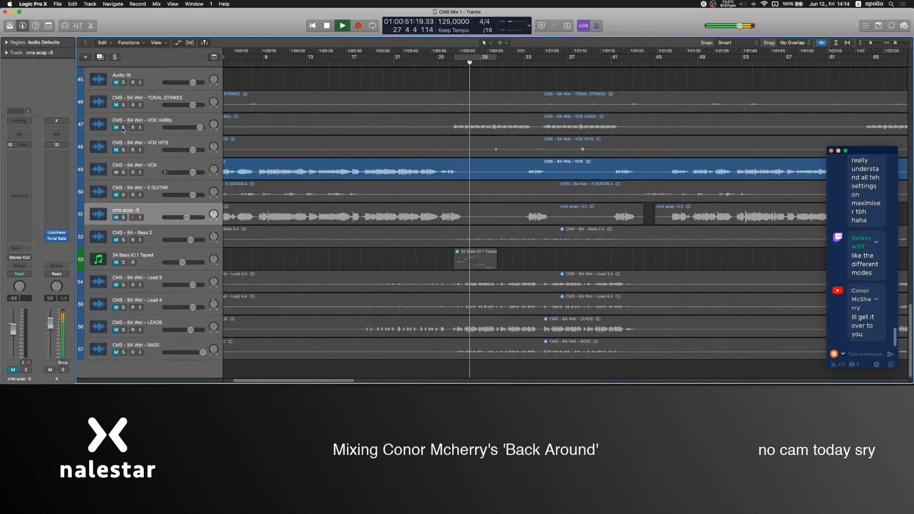
Select the CMS - BA Wet - VOX track and mute it.
left_click(125, 168)
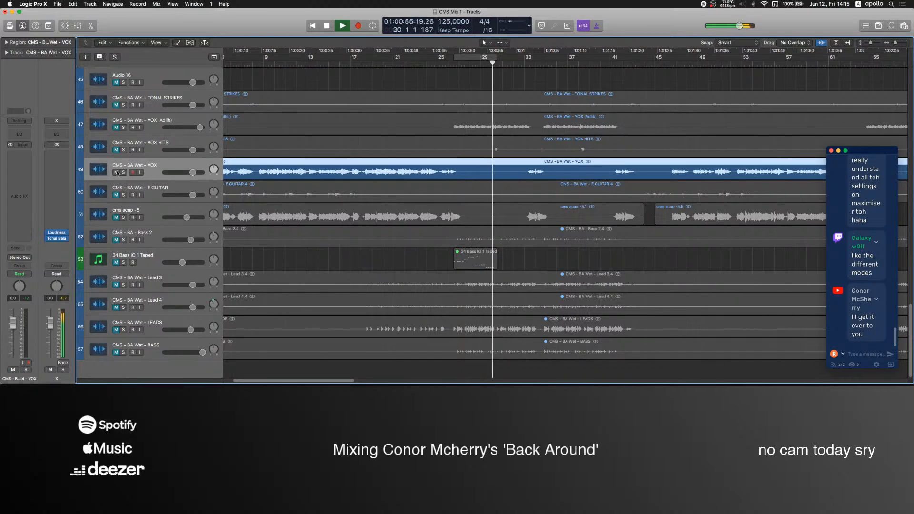
left_click(117, 172)
key("super+a")
scroll(473, 179, "up", 20)
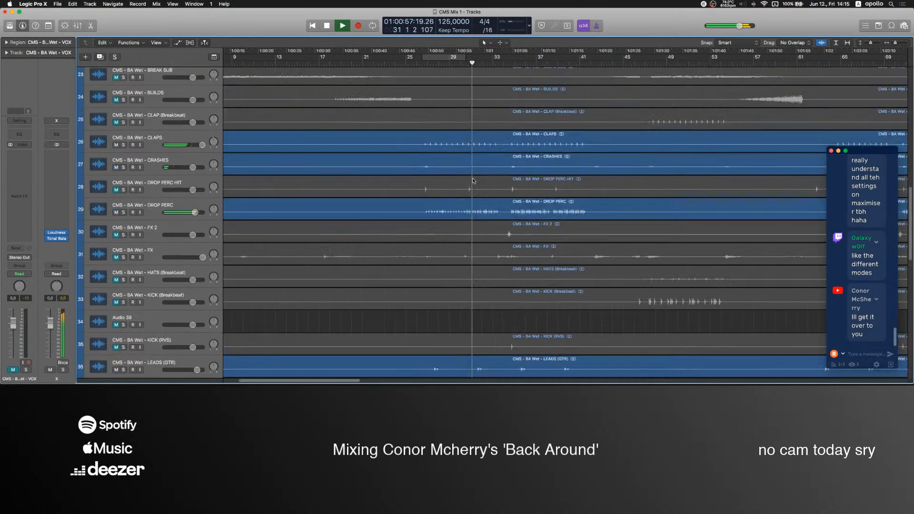
Audition the DROP PERC track in solo, and compare the drop with that track muted and unmuted.
scroll(473, 179, "down", 10)
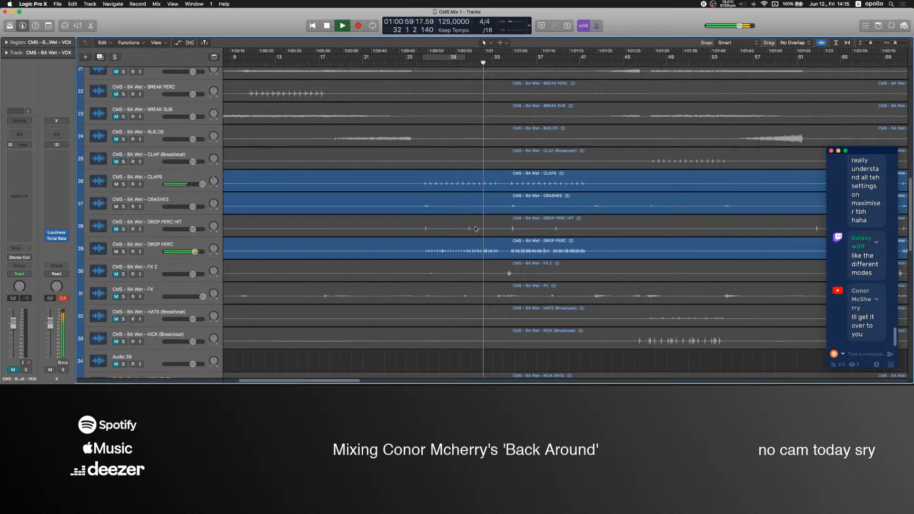
left_click(174, 244)
key("s")
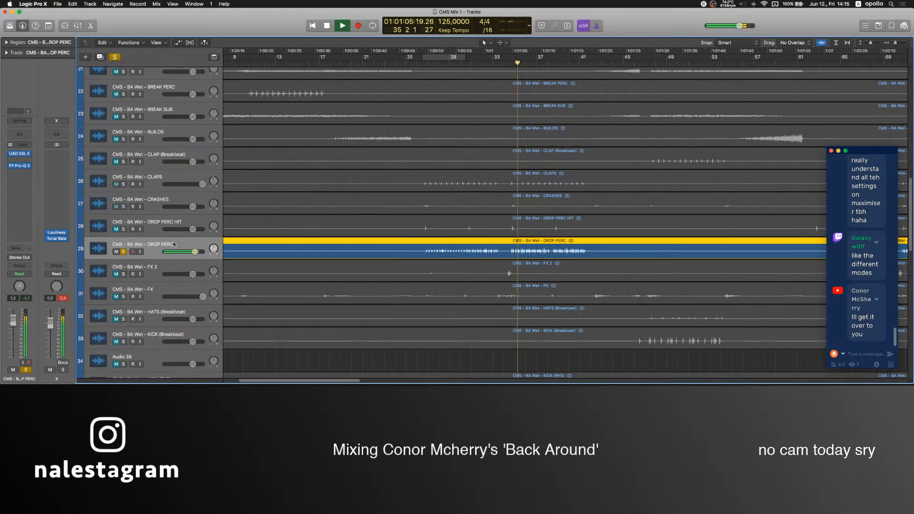
key("s")
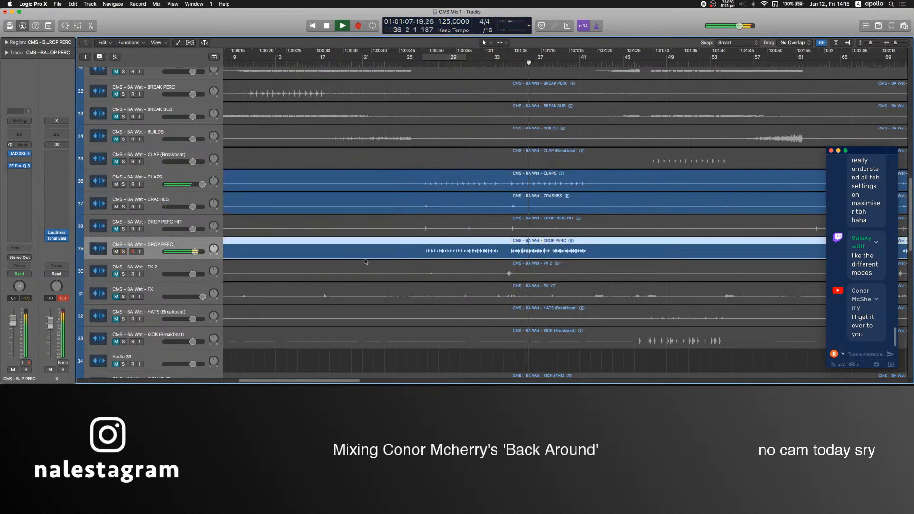
left_click(117, 252)
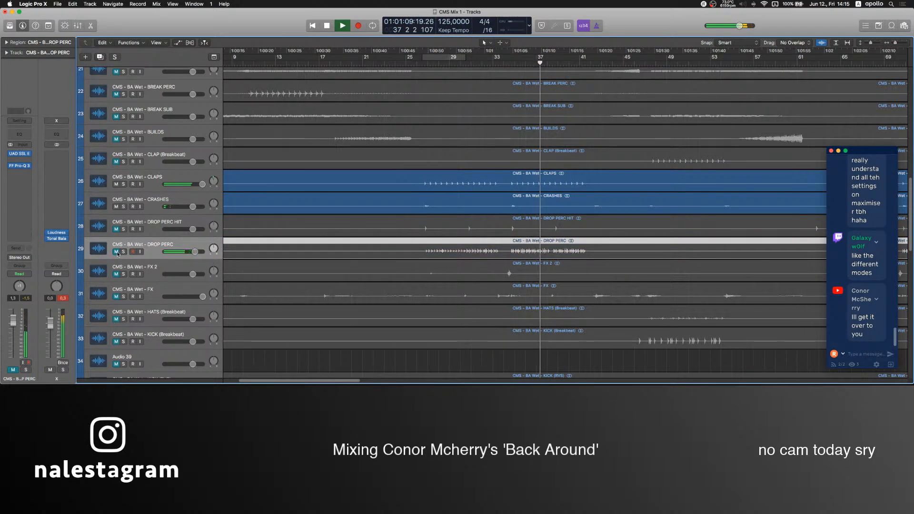
scroll(504, 187, "up", 10)
left_click(504, 187)
scroll(162, 286, "down", 10)
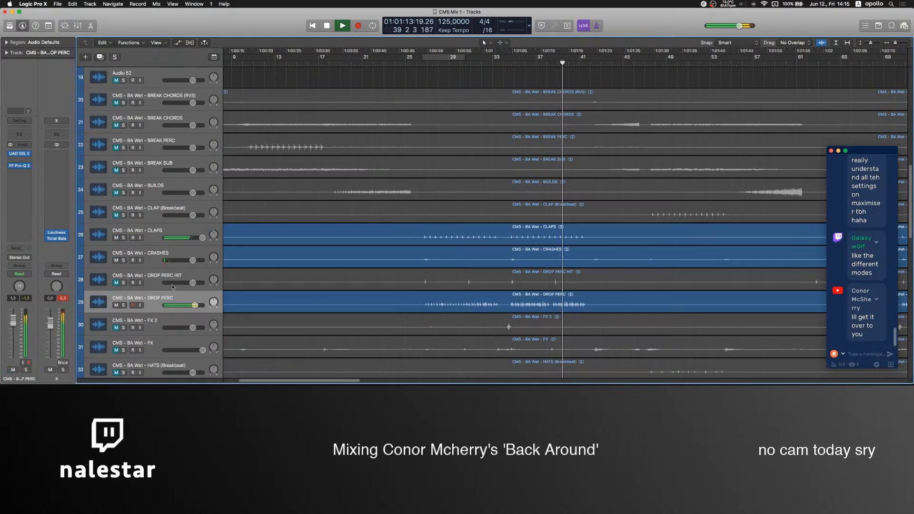
Bypass the UAD SSL E and FF Pro-Q 3 inserts on the DROP PERC track, replay the drop and stop playback.
left_click(162, 296)
right_click(114, 298)
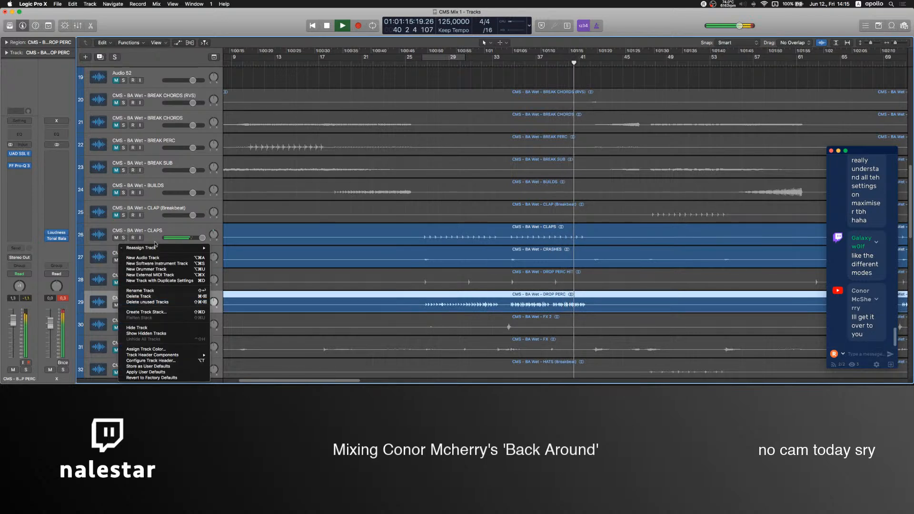
left_click(138, 257)
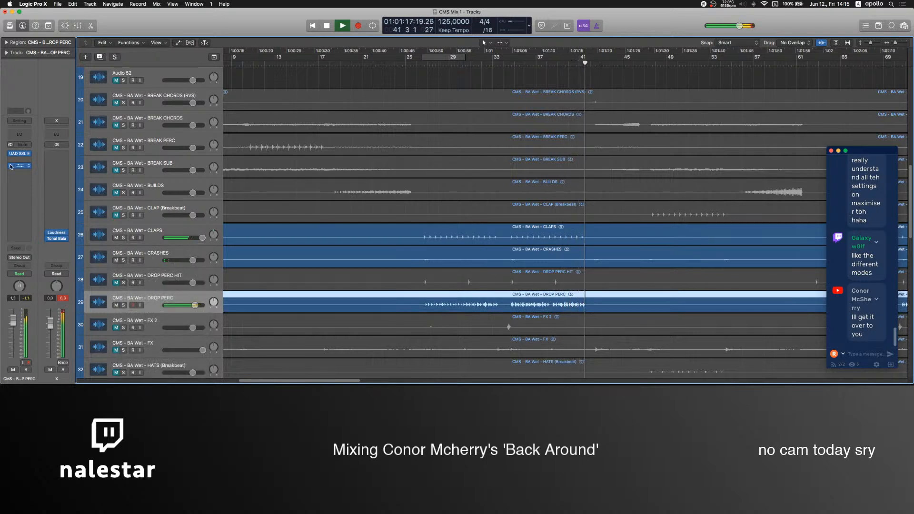
key("shift+comma")
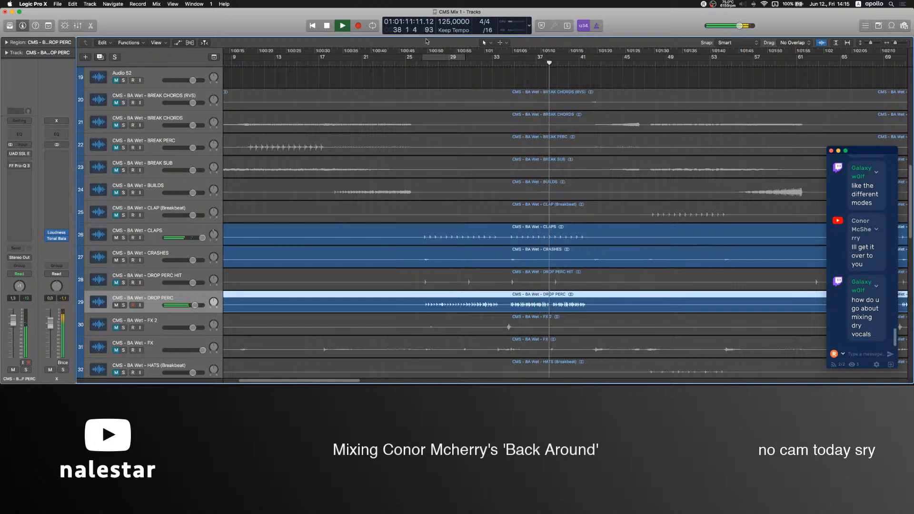
key("space")
Switch to OBS to set the Mic level to -4.0 dB, and set the DROP PERC fader in Logic Pro to 1.7 dB.
mouse_move(485, 377)
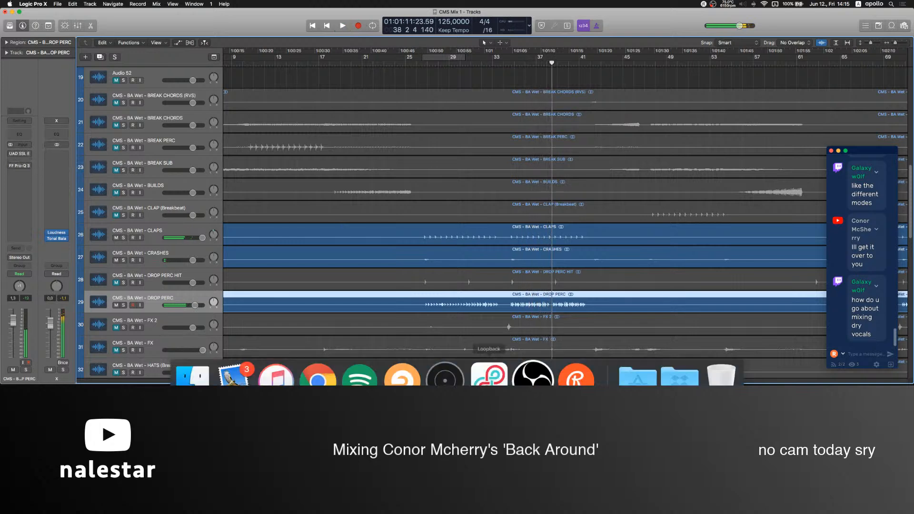
left_click(541, 373)
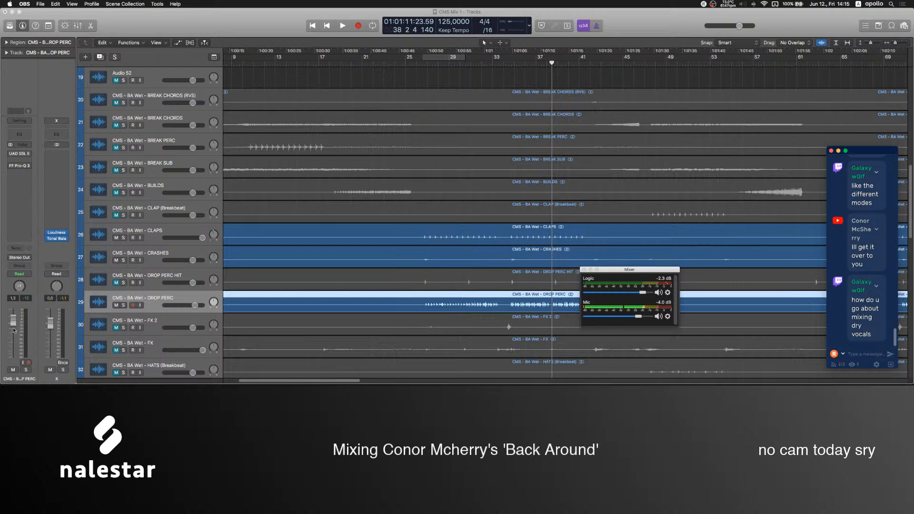
left_click(16, 331)
mouse_move(526, 376)
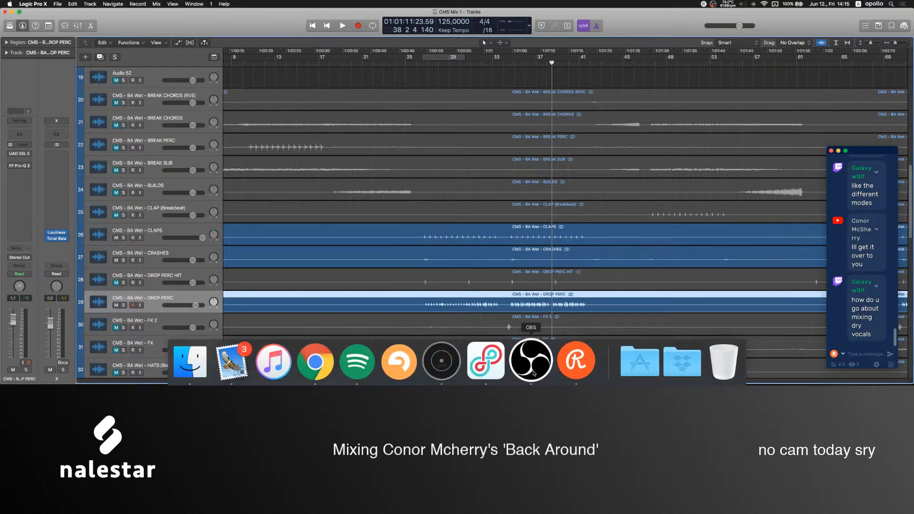
left_click(525, 377)
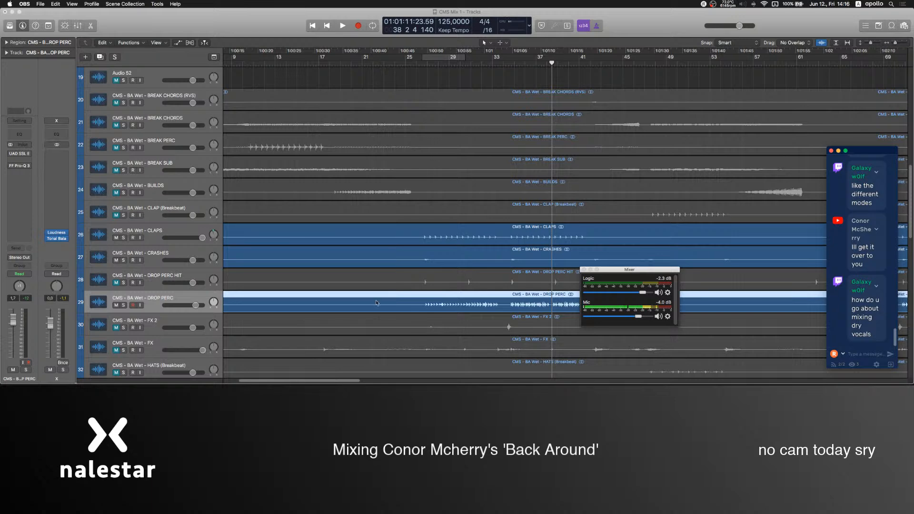
Return to Logic Pro and select the cms acap -5 vocal track.
scroll(328, 295, "down", 15)
left_click(167, 248)
scroll(257, 246, "down", 5)
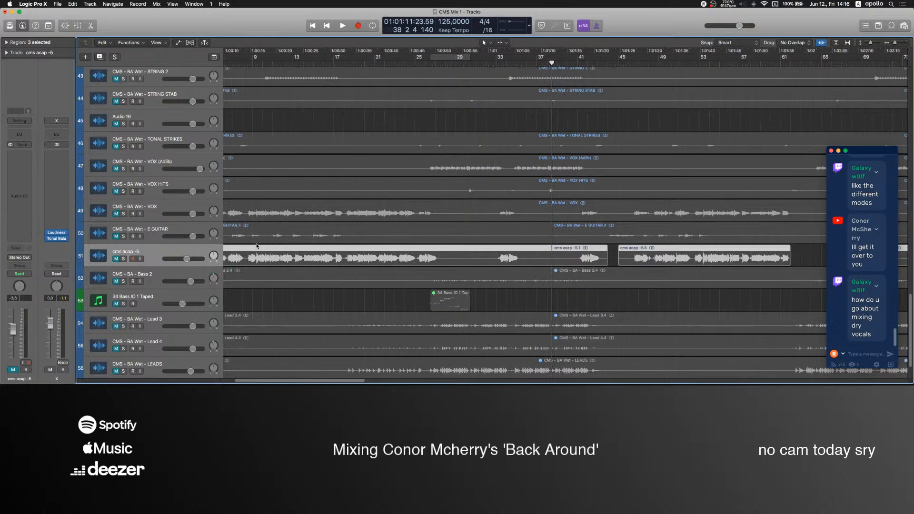
Examine the cms acap -5 and CMS - BA Wet - VOX vocal tracks, checking their regions and channel strips.
left_click(549, 302)
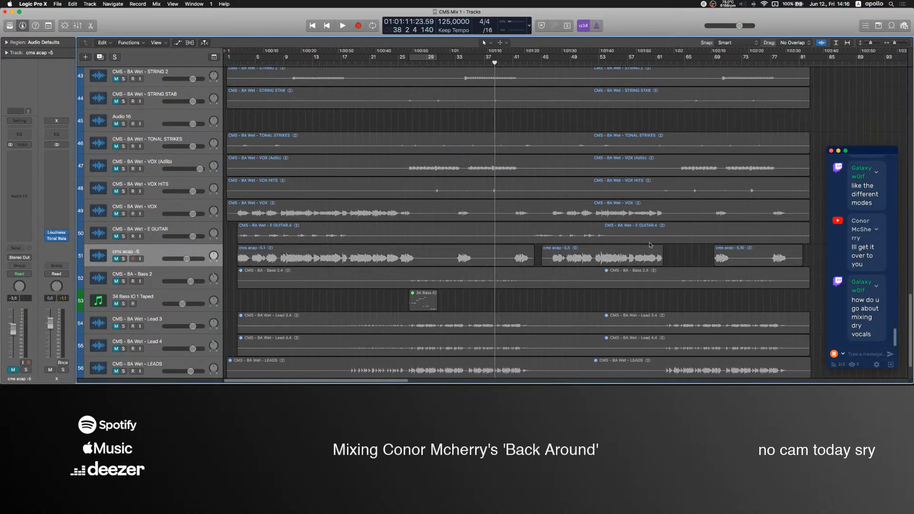
left_click(147, 255)
scroll(287, 286, "up", 3)
left_click(293, 337)
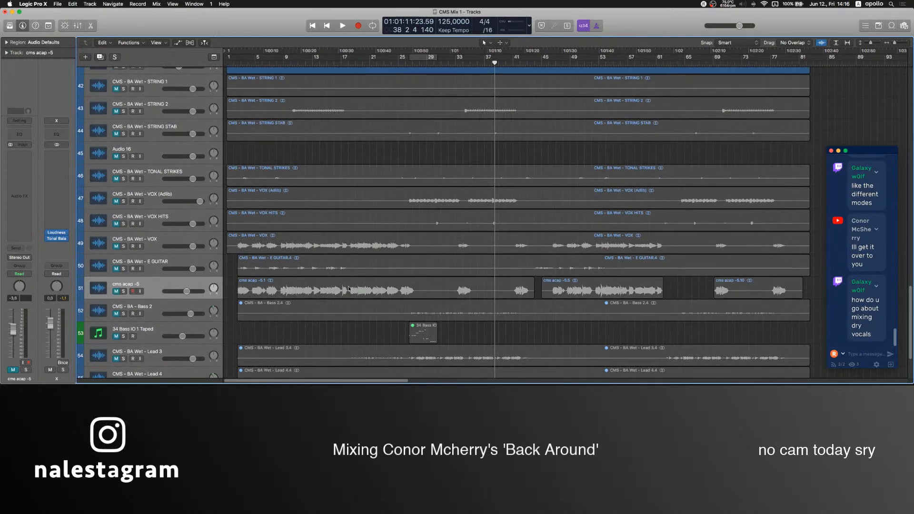
left_click(155, 282)
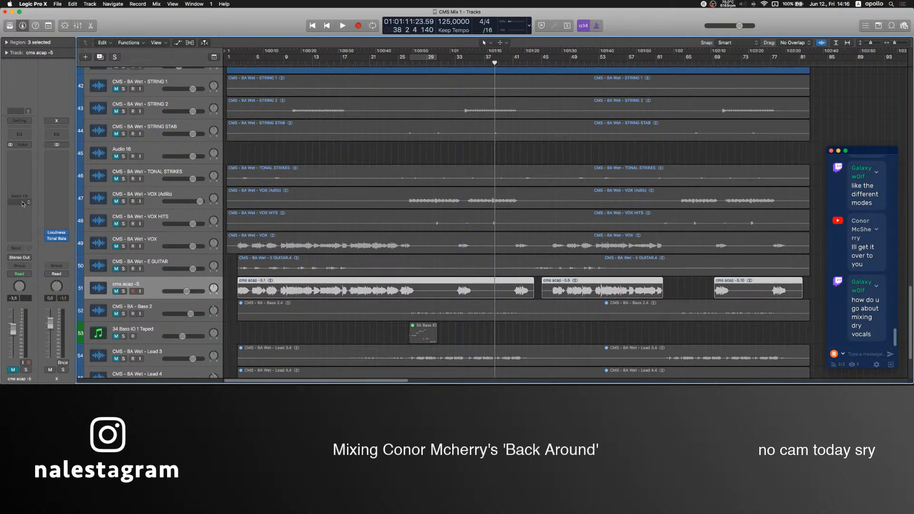
left_click(341, 337)
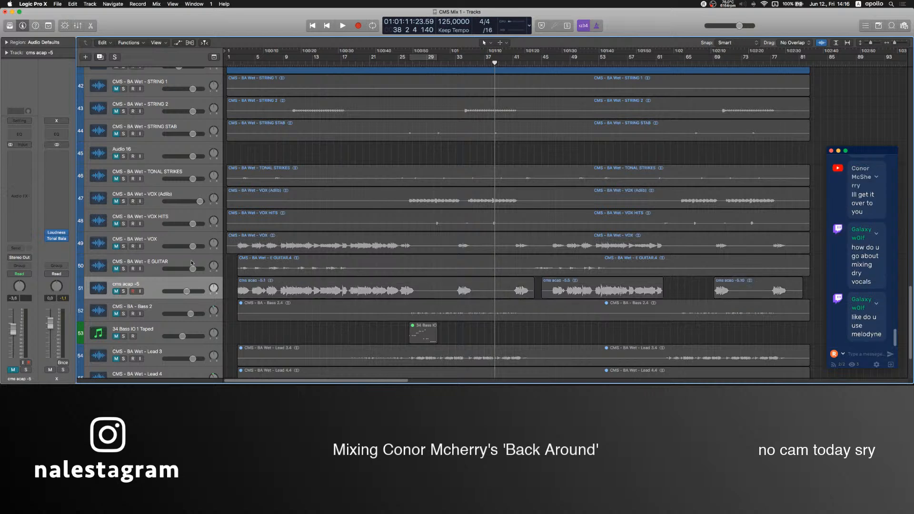
left_click(155, 237)
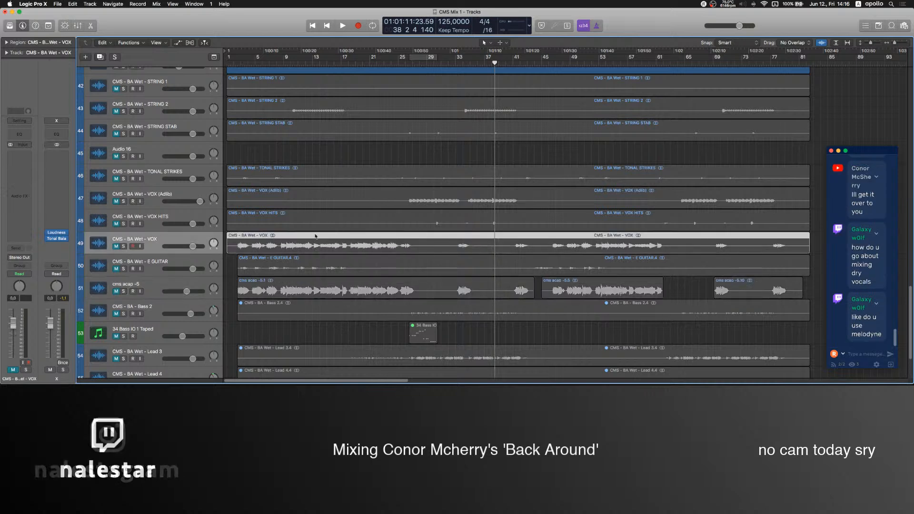
left_click(331, 152)
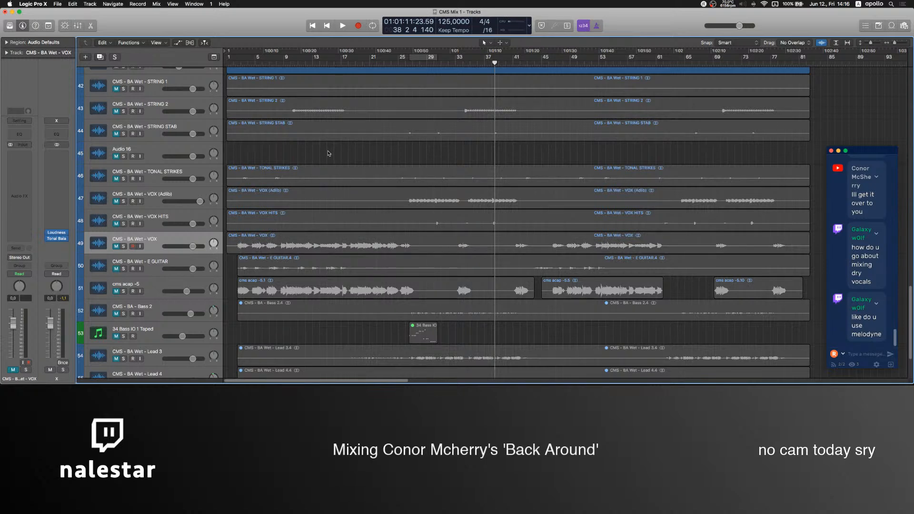
Switch to OBS to set the Mic level to -4.0 dB, and return to Logic Pro.
left_click(530, 364)
left_click_drag(639, 272, 642, 270)
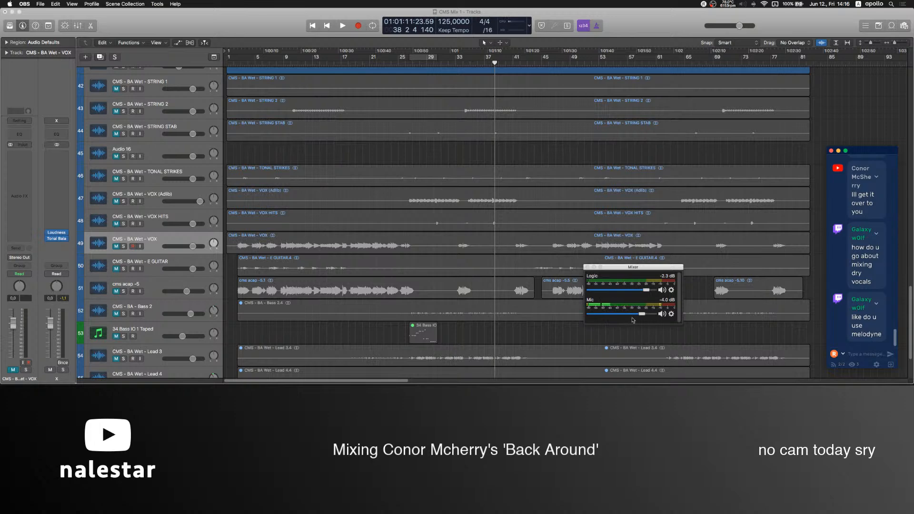
left_click(321, 302)
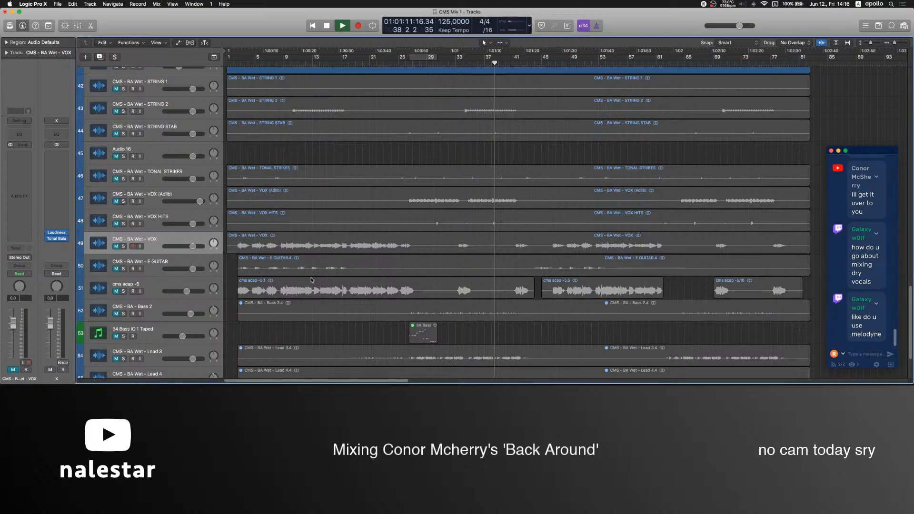
Play the drop with cycle mode on, and compare it with the SUB BASS track muted and unmuted.
left_click(410, 62)
scroll(454, 184, "up", 15)
scroll(453, 185, "up", 10)
key("c")
left_click(116, 126)
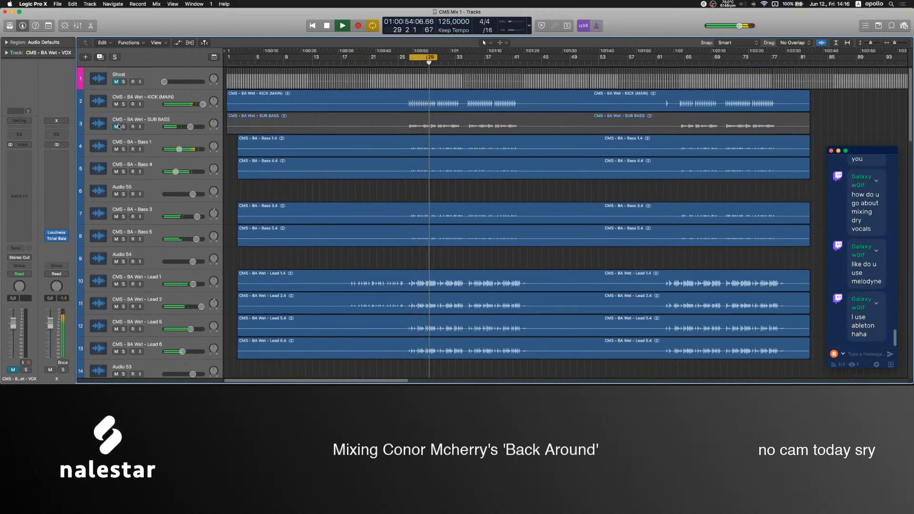
left_click(116, 126)
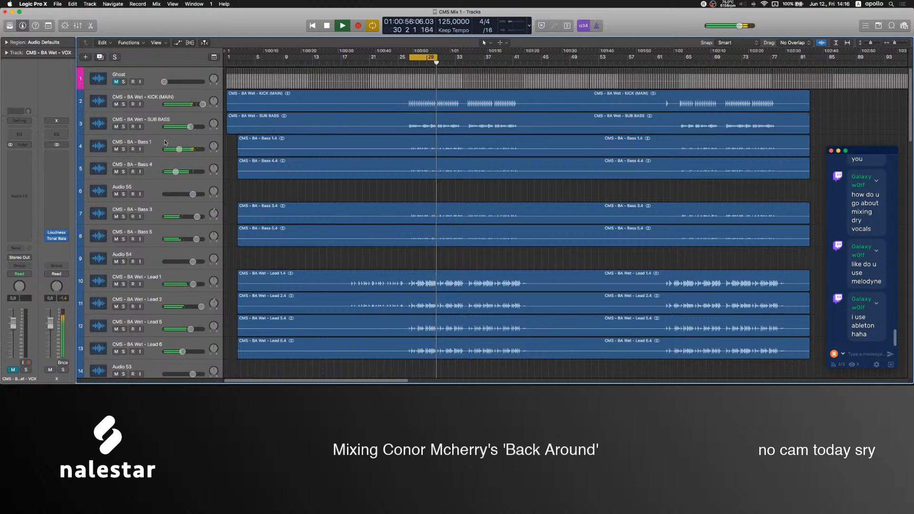
Select the Bass 1 track, toggle the mute of its Aux 2 bus, and insert a stereo Neutron 3 Elements there.
left_click(153, 141)
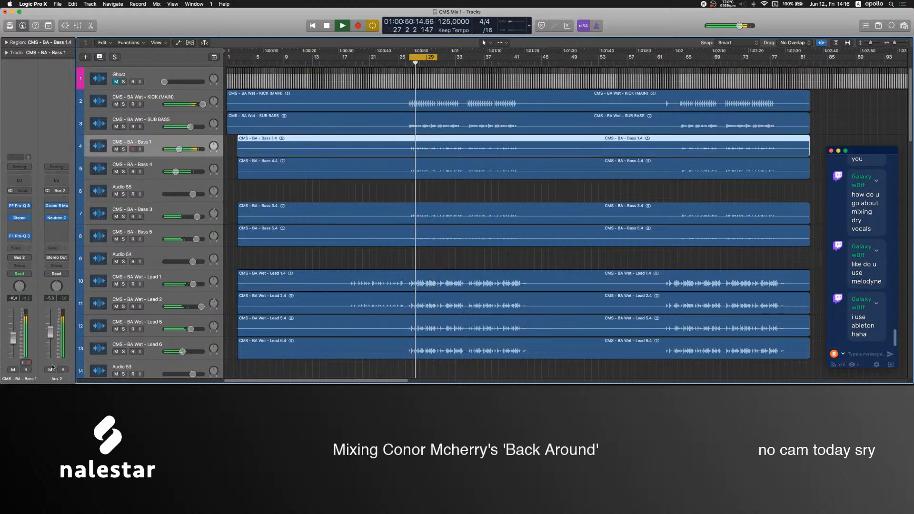
left_click(50, 371)
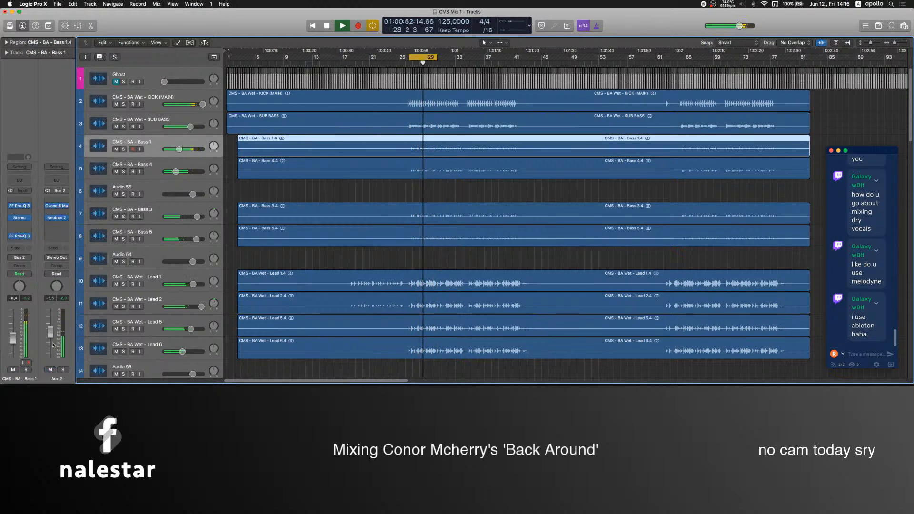
left_click(56, 232)
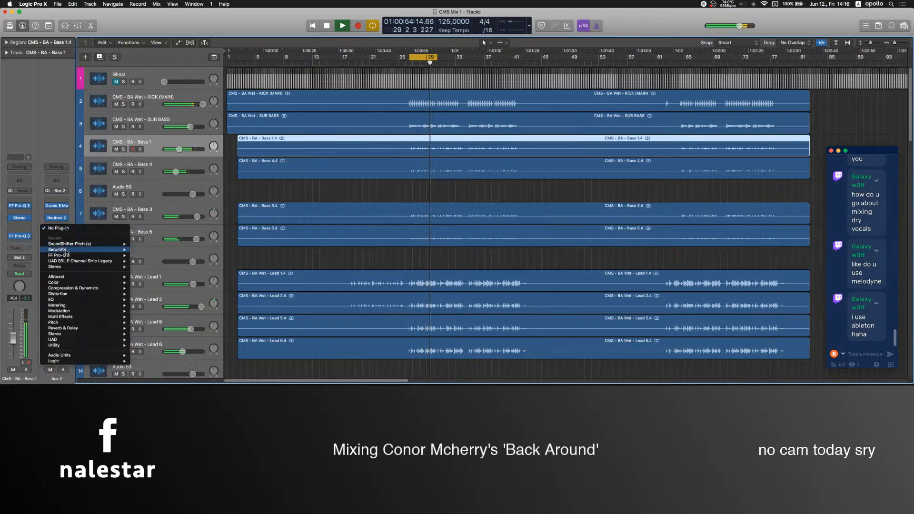
mouse_move(60, 300)
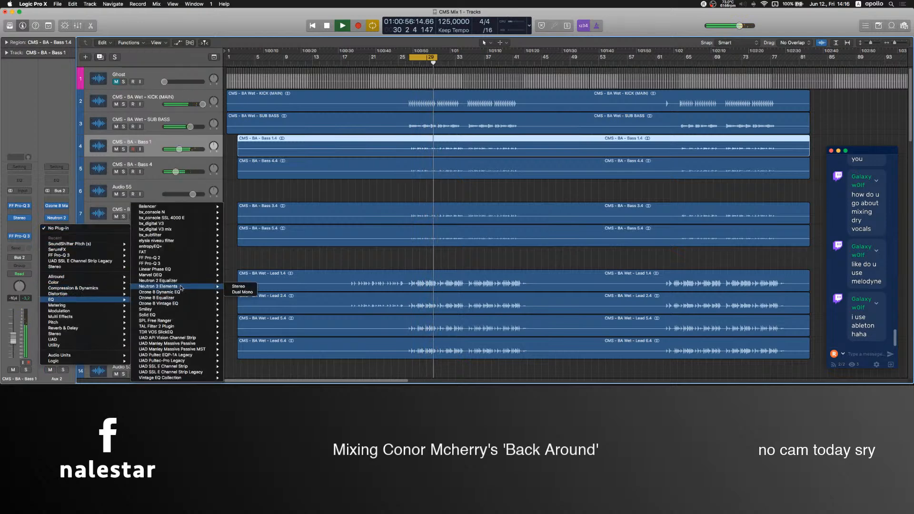
left_click(240, 286)
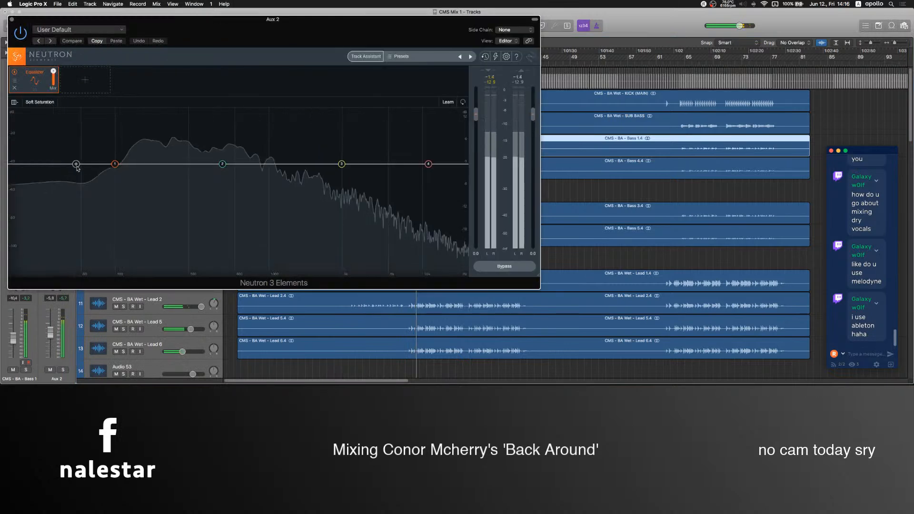
Shape the Aux 2 Neutron EQ with about -3.1 dB at 145 Hz, +0.8 dB at 674 Hz and +5.3 dB at 6525 Hz.
mouse_move(114, 164)
left_mouse_down()
mouse_move(147, 170)
mouse_move(105, 167)
left_mouse_up()
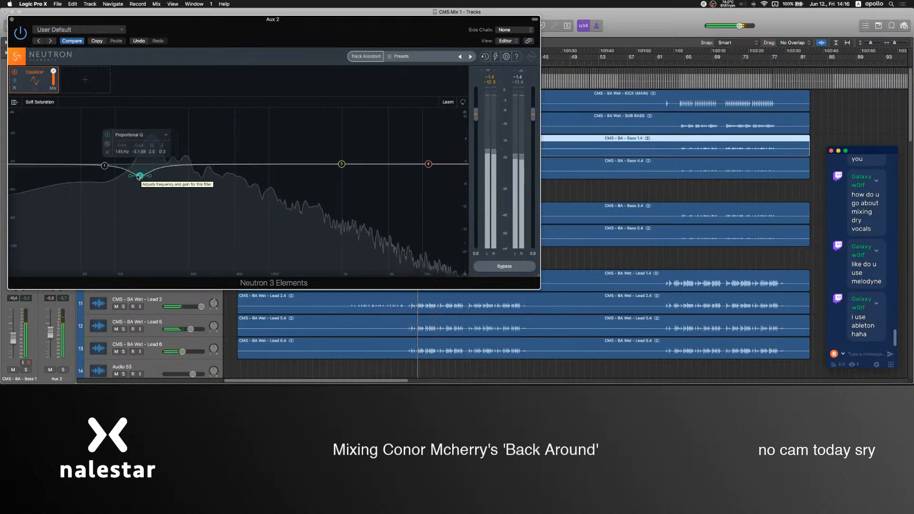
left_click_drag(336, 168, 243, 157)
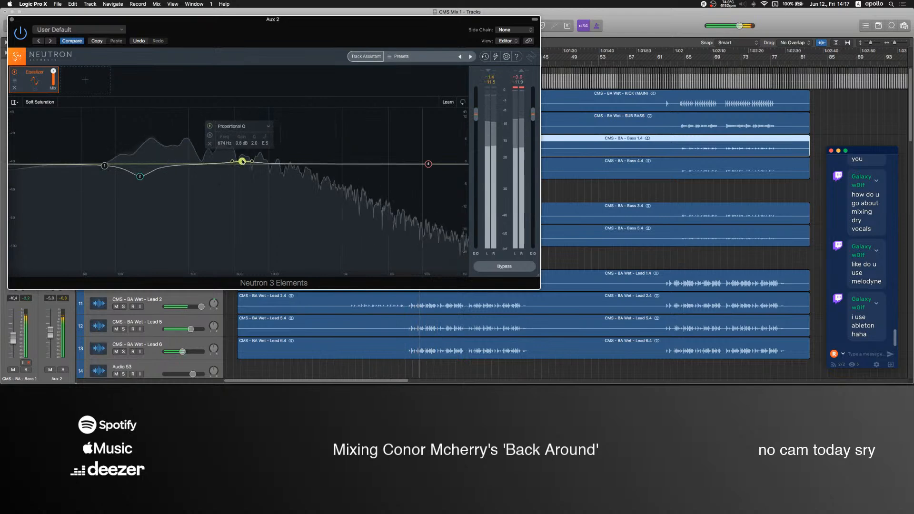
left_click_drag(332, 167, 396, 145)
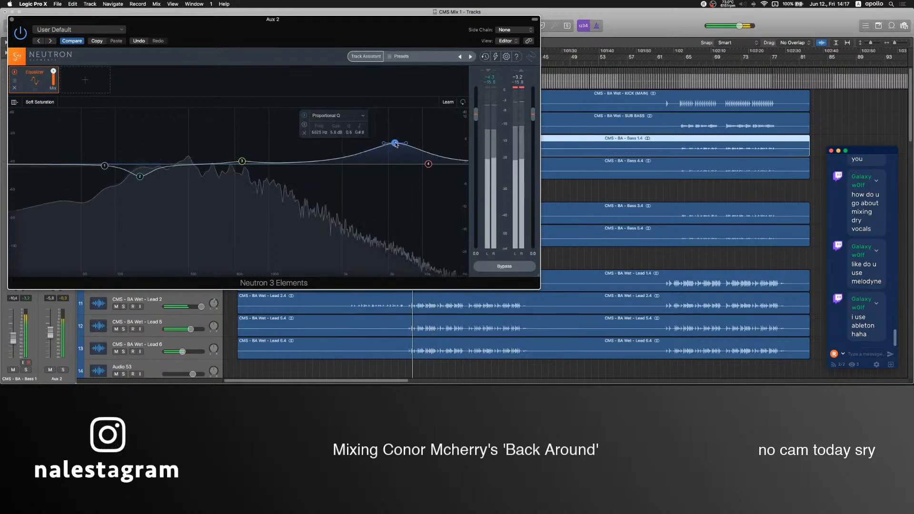
left_click(11, 21)
Select the Ghost track, stop playback, and switch to OBS to set the Mic level to -5.2 dB.
left_click(147, 74)
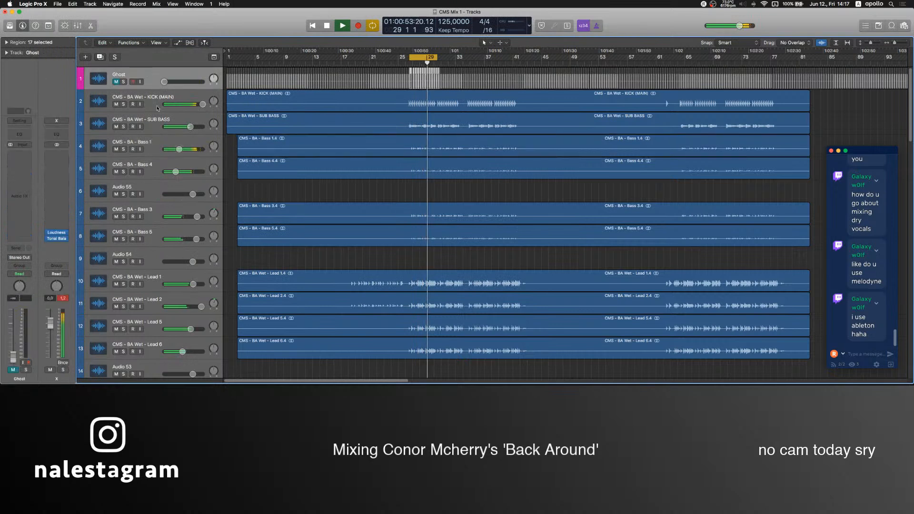
left_click(371, 188)
key("space")
left_click(69, 216)
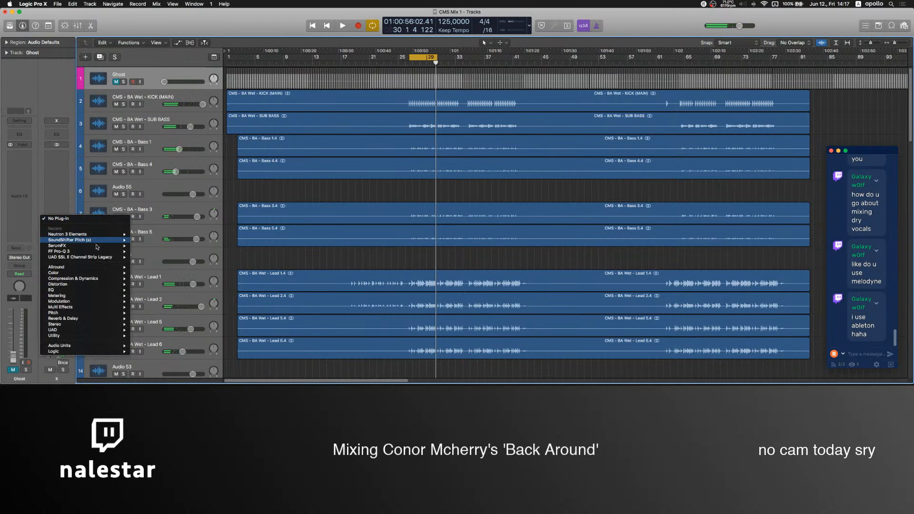
mouse_move(97, 243)
left_click(460, 375)
mouse_move(489, 381)
left_click(531, 363)
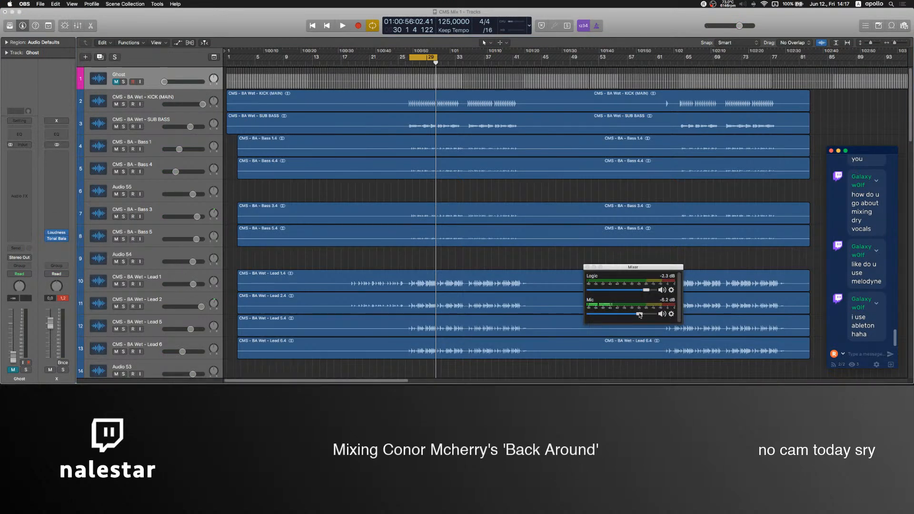
Return to Logic Pro and insert an iZotope Ozone 8 Maximizer on the X output channel, leaving its window open.
left_click(61, 164)
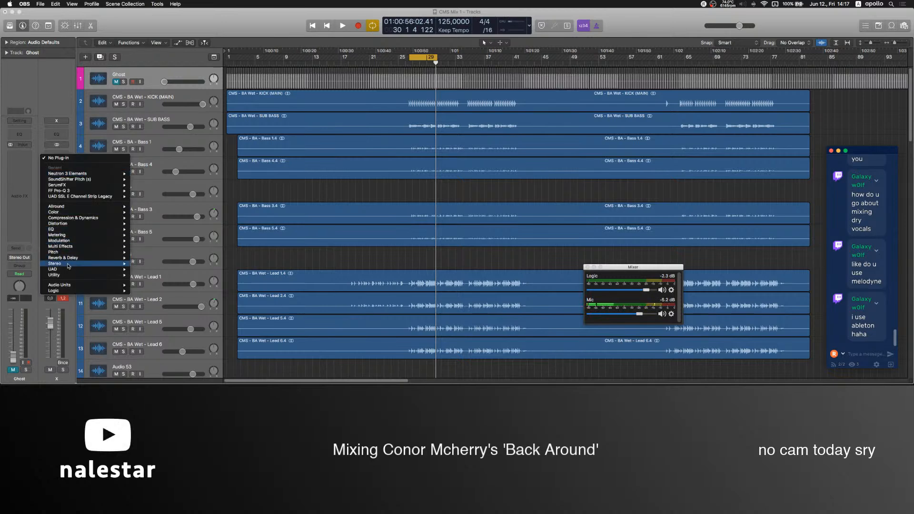
mouse_move(62, 285)
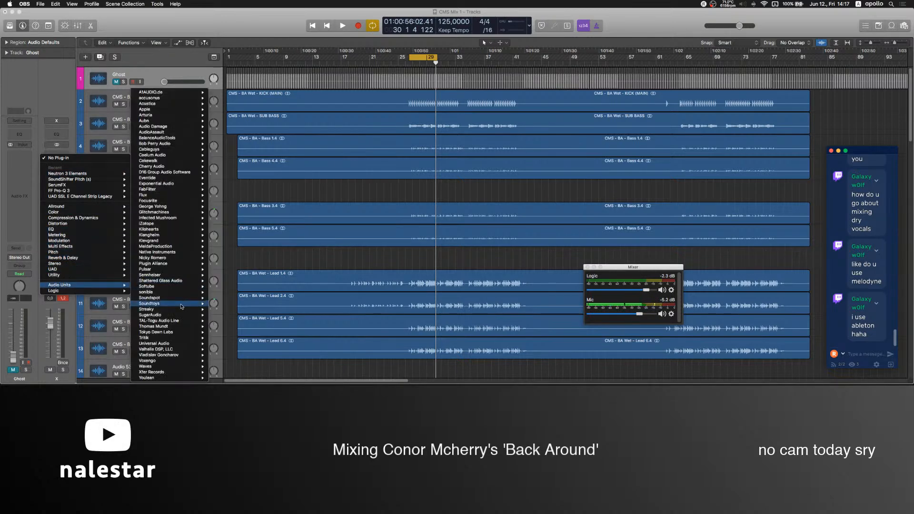
mouse_move(180, 223)
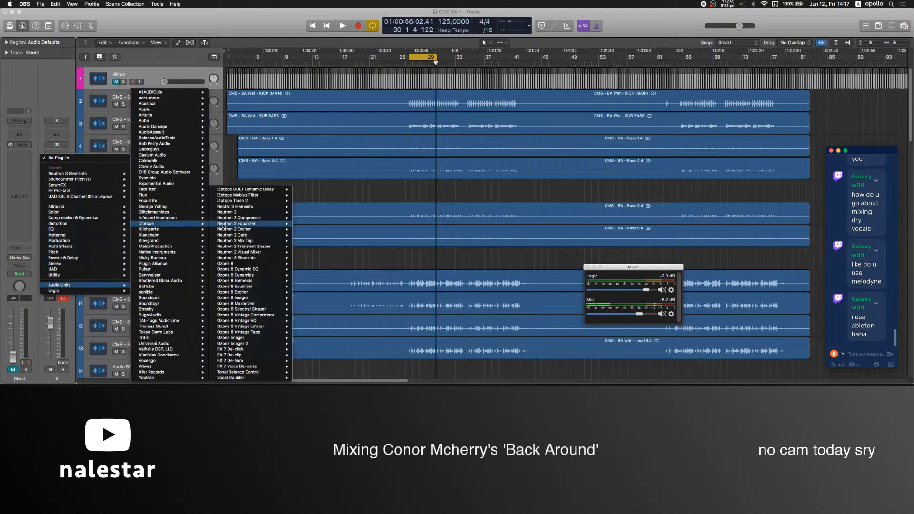
mouse_move(260, 299)
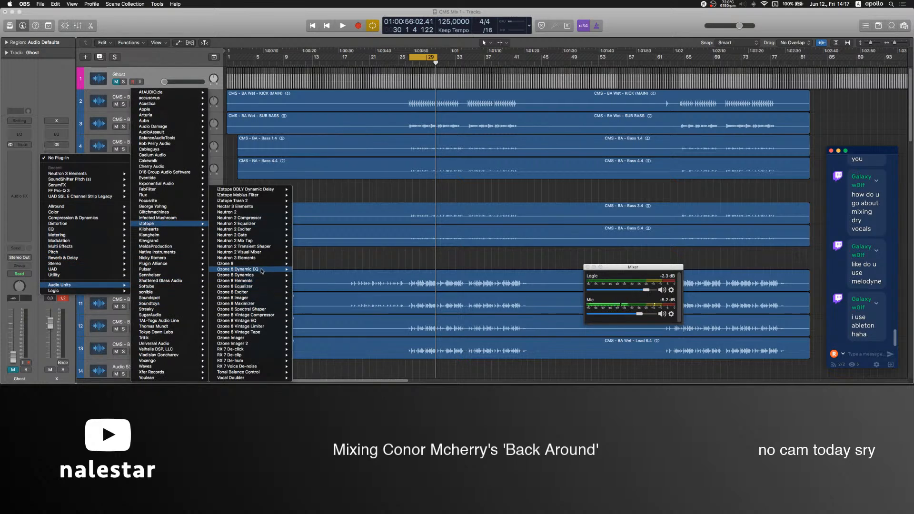
left_click(258, 305)
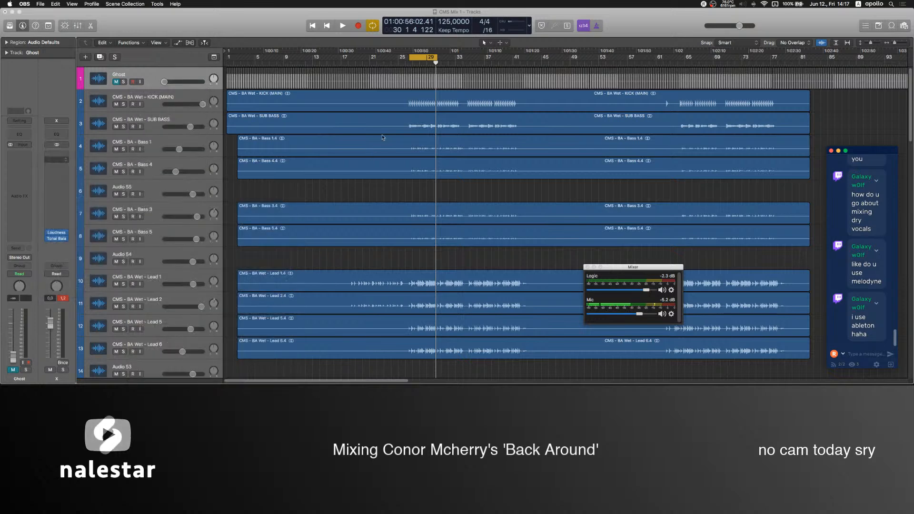
left_click(12, 20)
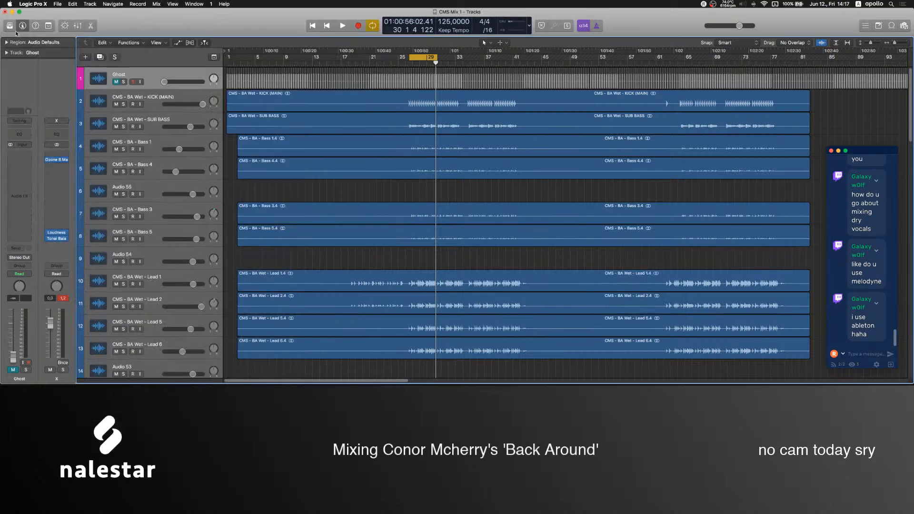
left_click(57, 160)
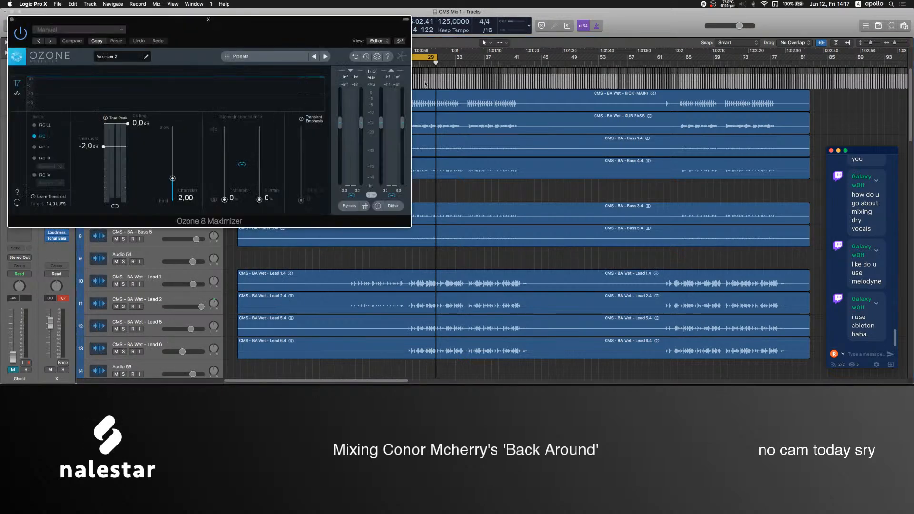
Set the Maximizer to IRC IV with True Peak on, Transient Emphasis 30, Character 1.80 and a -0.1 dB ceiling.
left_click(44, 174)
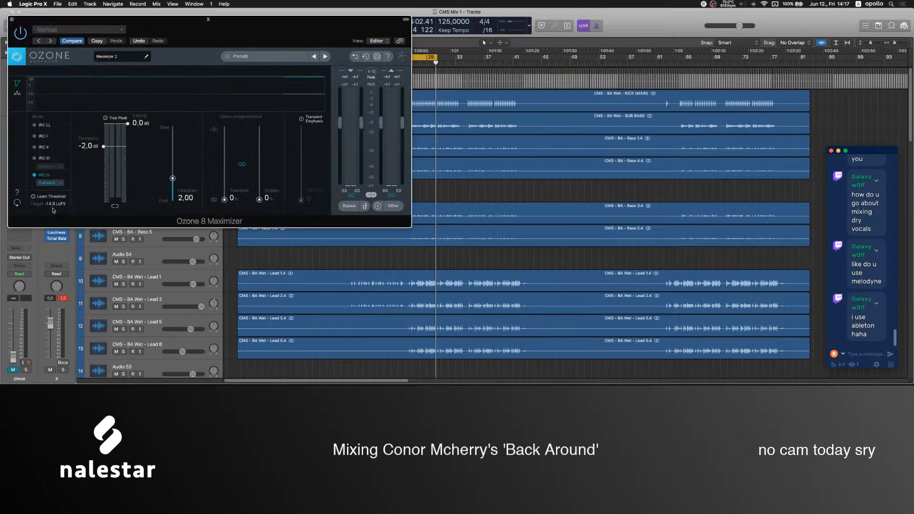
left_click(301, 119)
left_click_drag(300, 200, 302, 189)
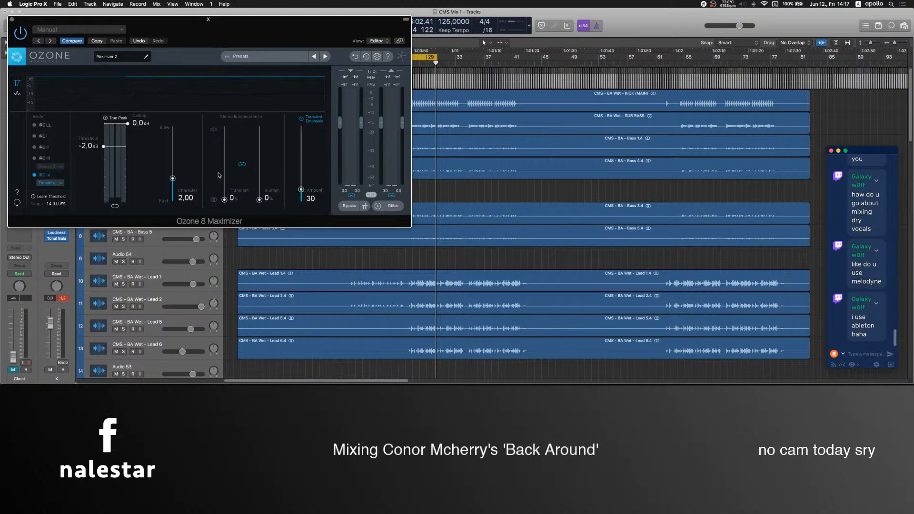
left_click_drag(172, 178, 173, 183)
scroll(146, 128, "down", 1)
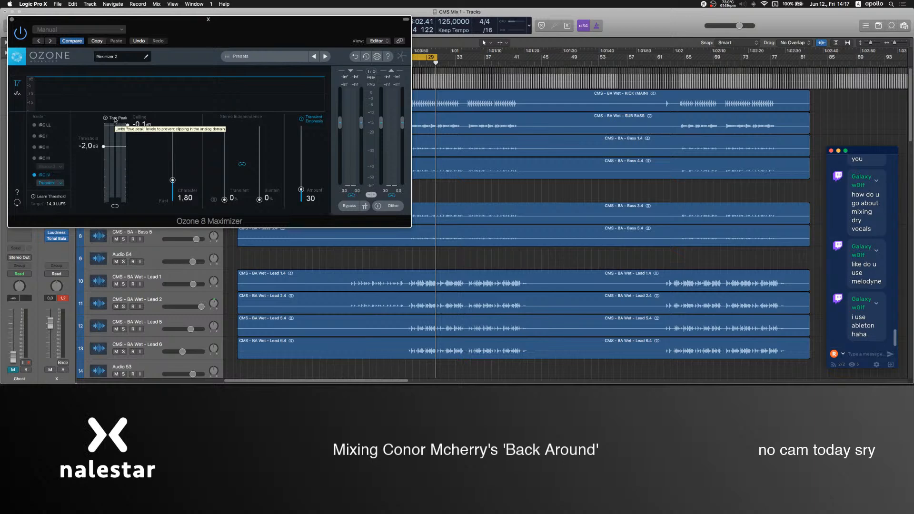
Switch to OBS and back to Logic Pro, play the drop, and set the Maximizer's threshold to -7.3 dB.
mouse_move(529, 381)
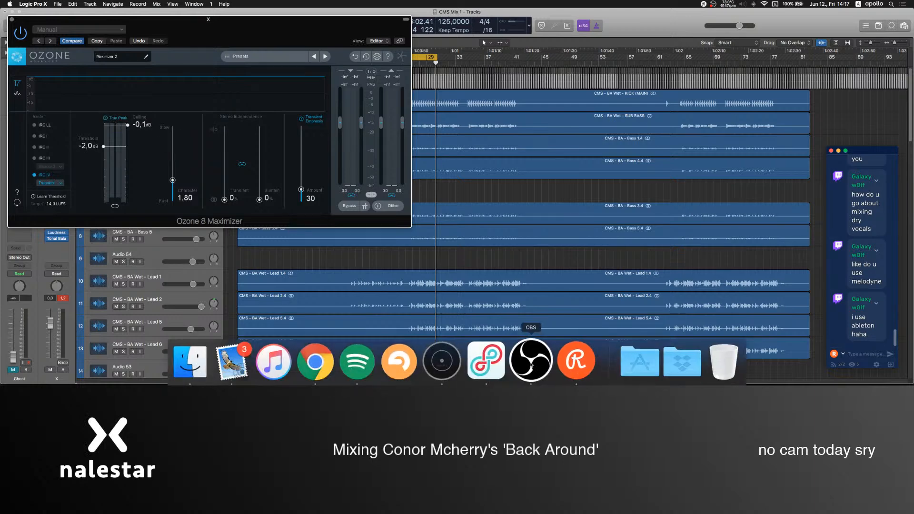
left_click(532, 363)
left_click(446, 256)
key("space")
left_click_drag(225, 28, 339, 34)
left_click_drag(219, 149, 202, 183)
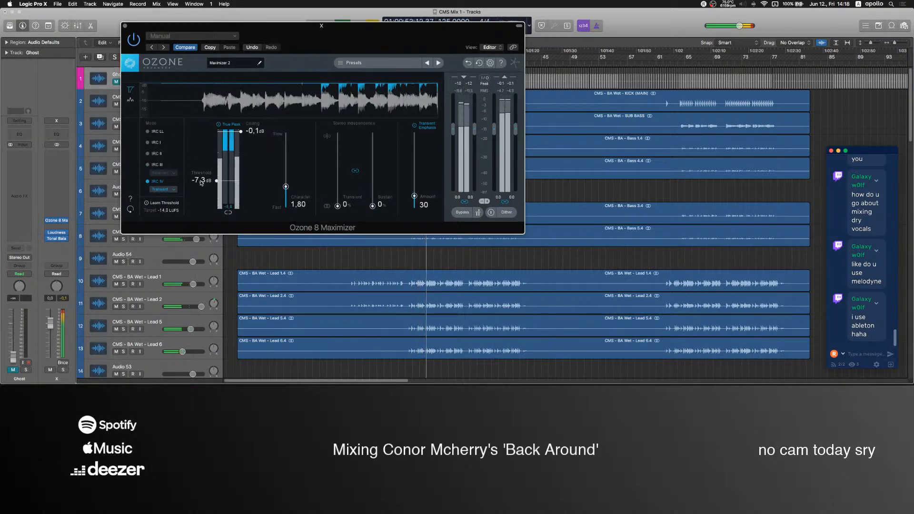
left_click(126, 26)
Raise an EQ band in the FF Pro-Q 3 insert on the KICK (MAIN) track.
left_click(118, 99)
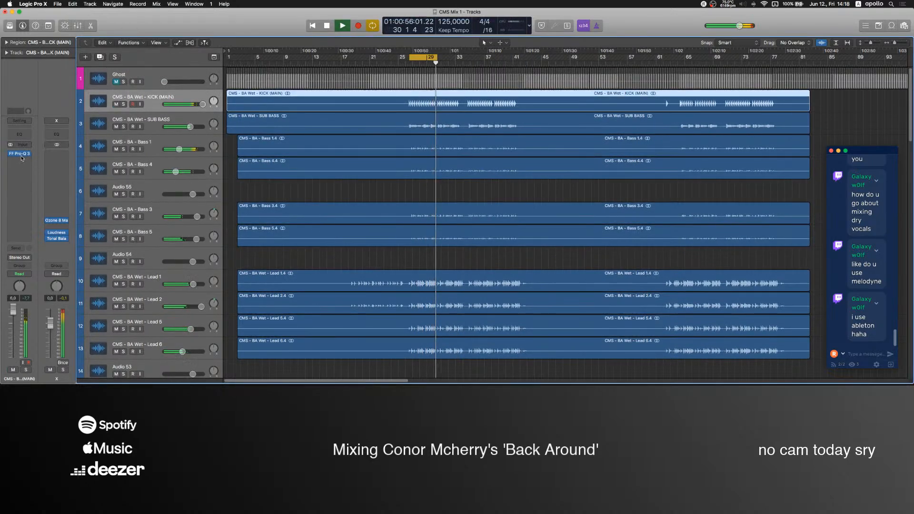
left_click_drag(326, 234, 332, 215)
left_click(12, 19)
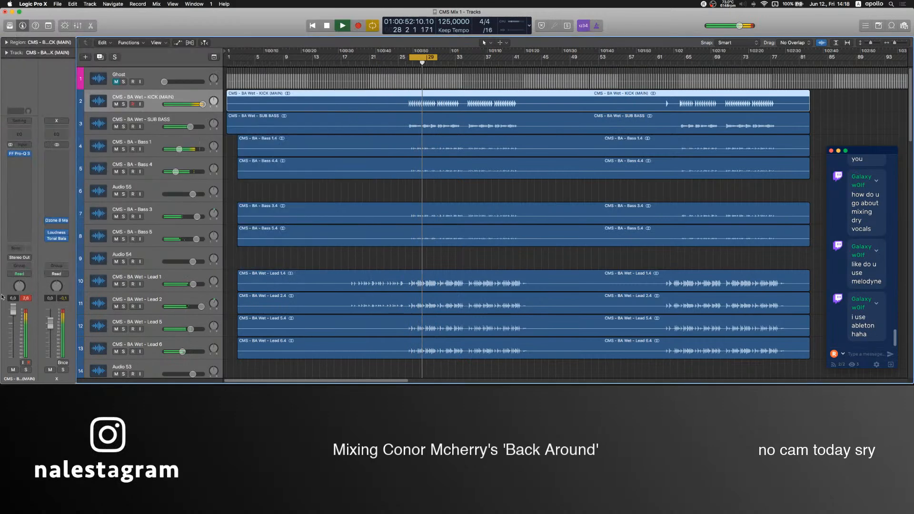
Lower the KICK (MAIN) volume to about -0.2 dB, solo the track and insert a Stereo plug-in after its FF Pro-Q 3.
left_click_drag(13, 314, 12, 323)
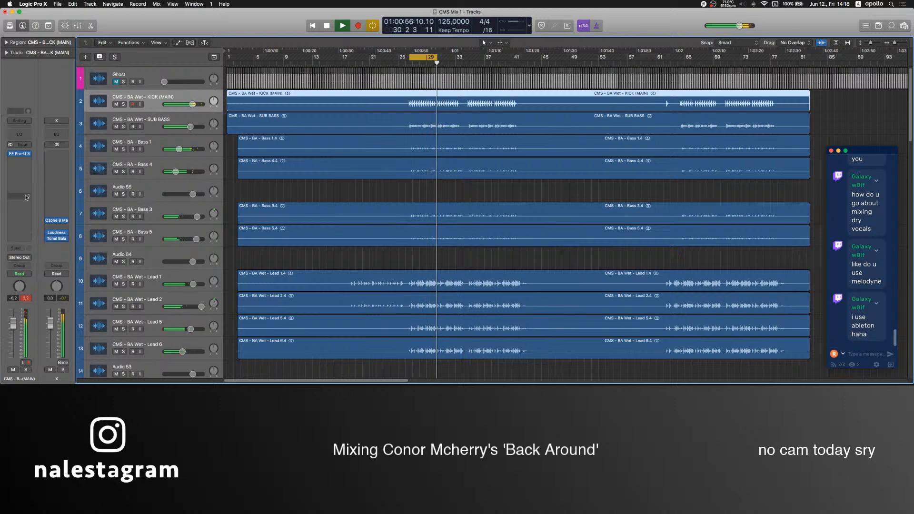
key("s")
left_click(21, 160)
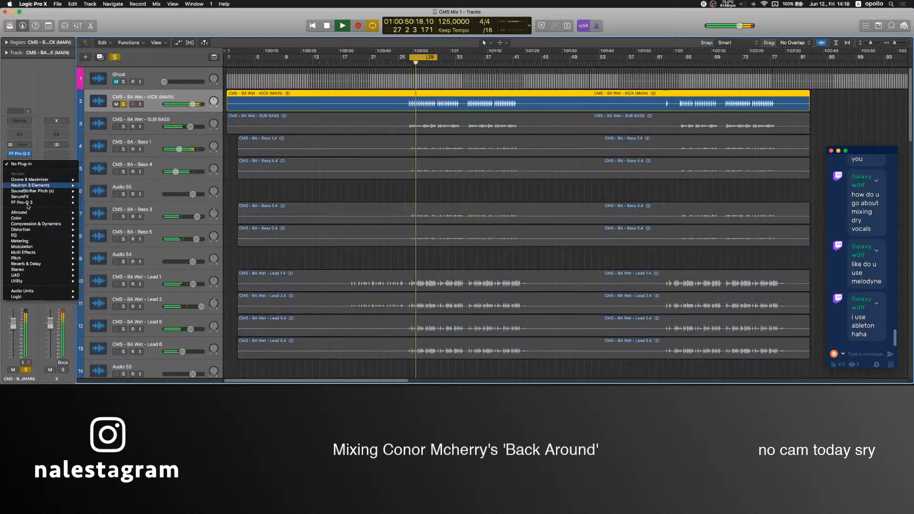
mouse_move(19, 270)
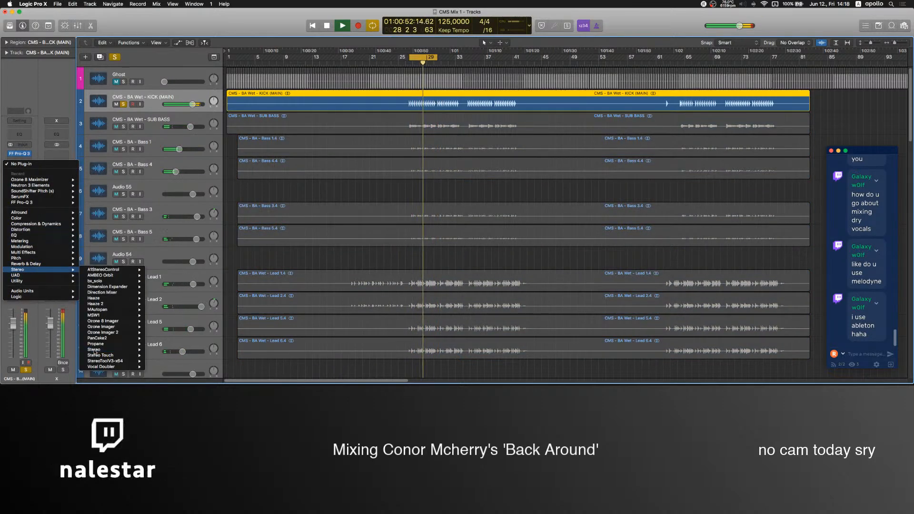
left_click(94, 350)
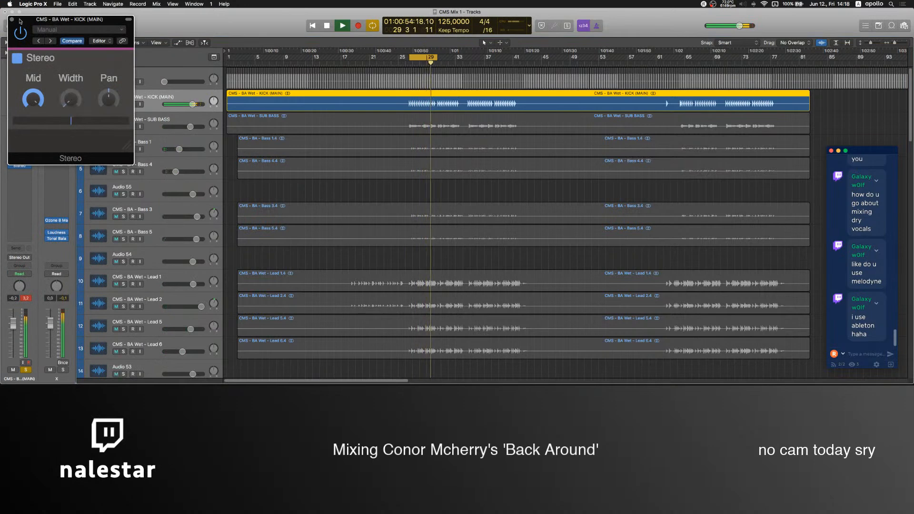
left_click(12, 20)
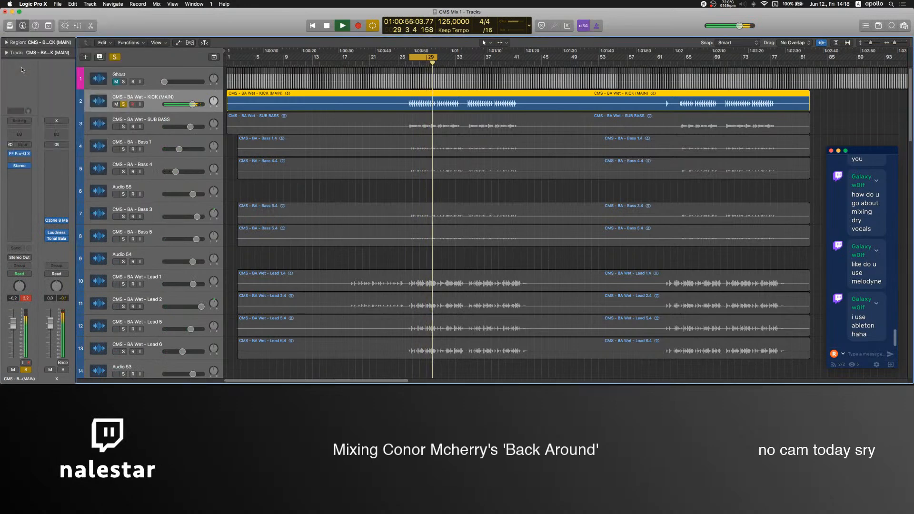
Sweep a bell band in the kick's FF Pro-Q 3 and leave it boosting about 1.3 dB near 44 Hz.
left_click(22, 155)
left_click_drag(119, 132, 109, 162)
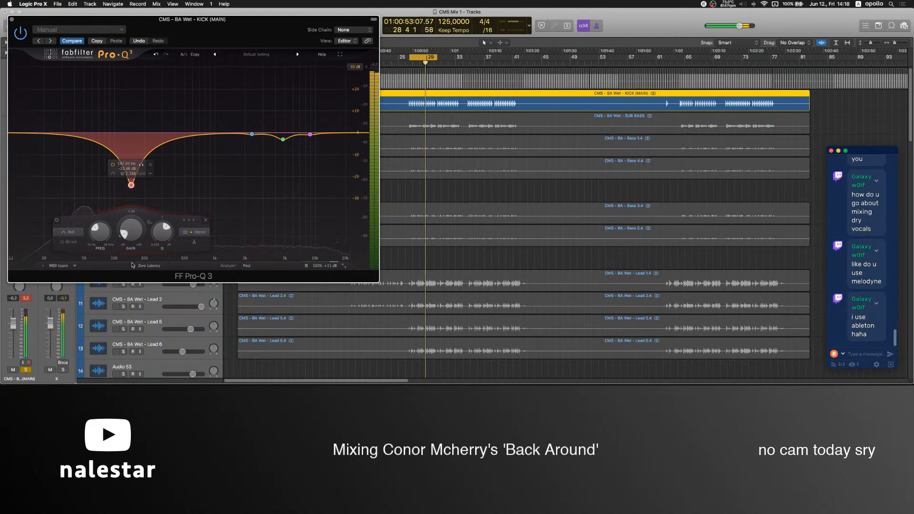
left_click_drag(132, 265, 204, 266)
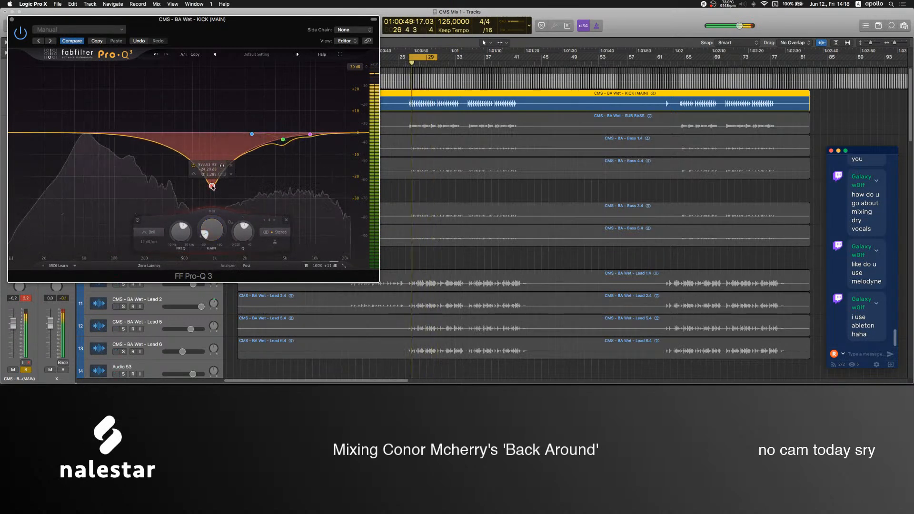
left_click_drag(227, 147, 228, 147)
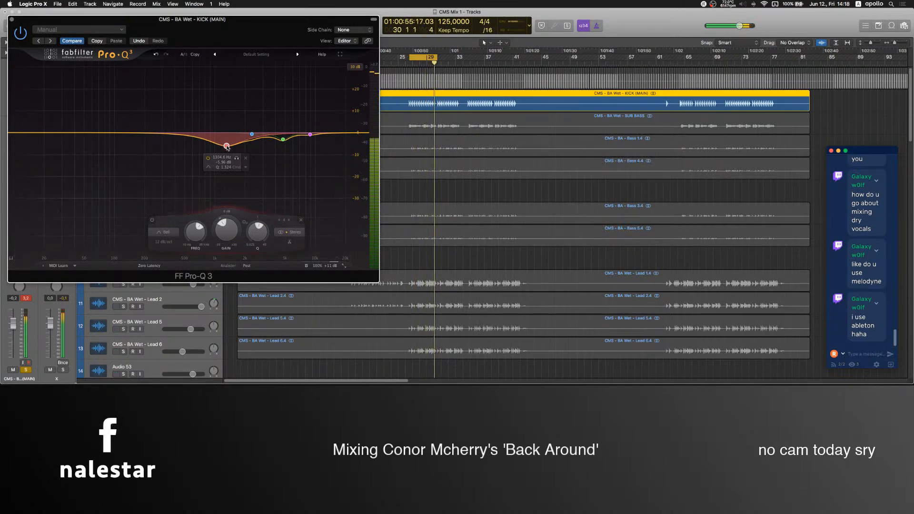
left_click_drag(226, 146, 78, 132)
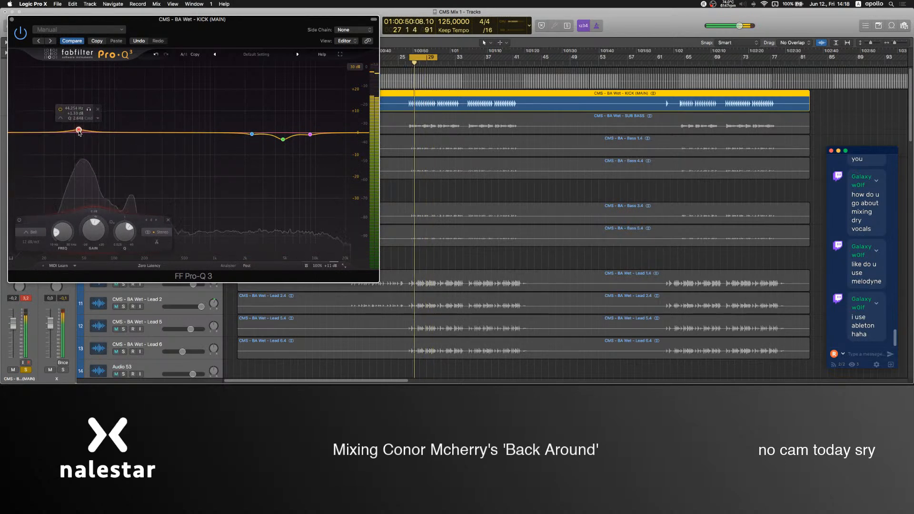
left_click(12, 19)
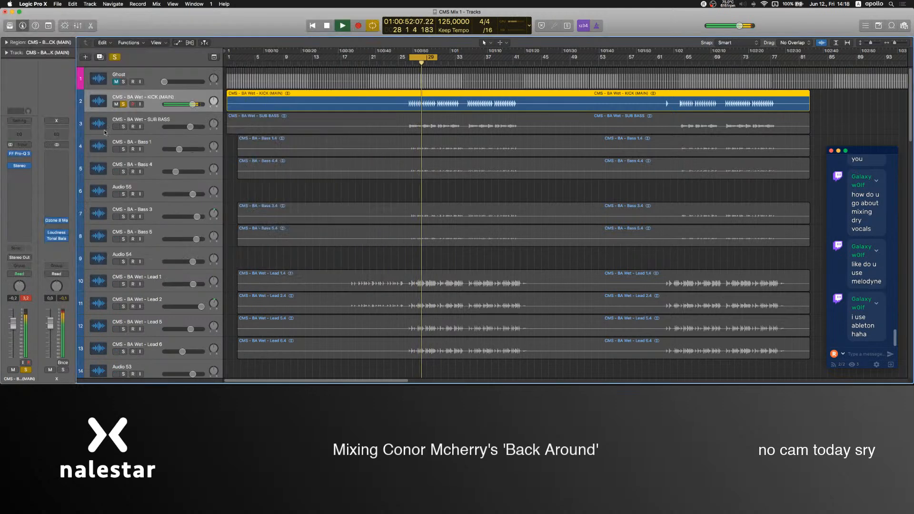
Unsolo the kick and balance KICK (MAIN) at -1.5 dB against SUB BASS at 3.4 dB.
left_click(123, 105)
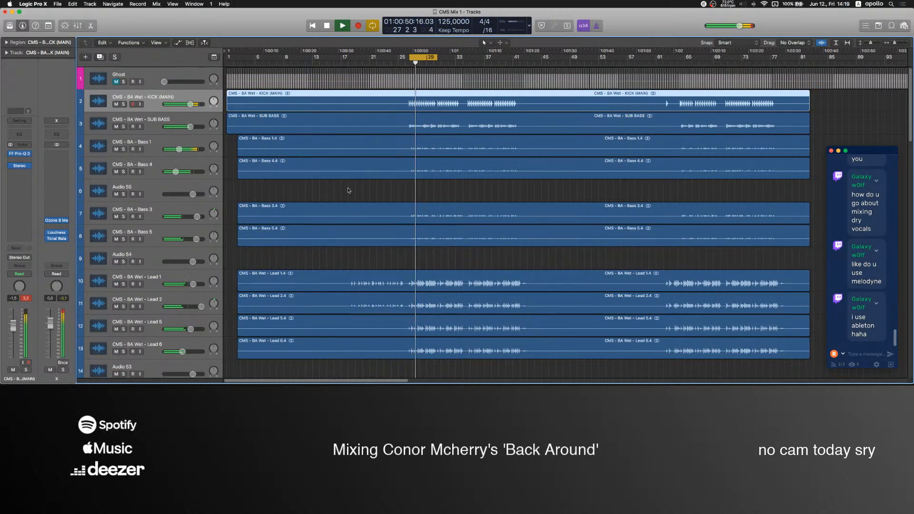
key("Down")
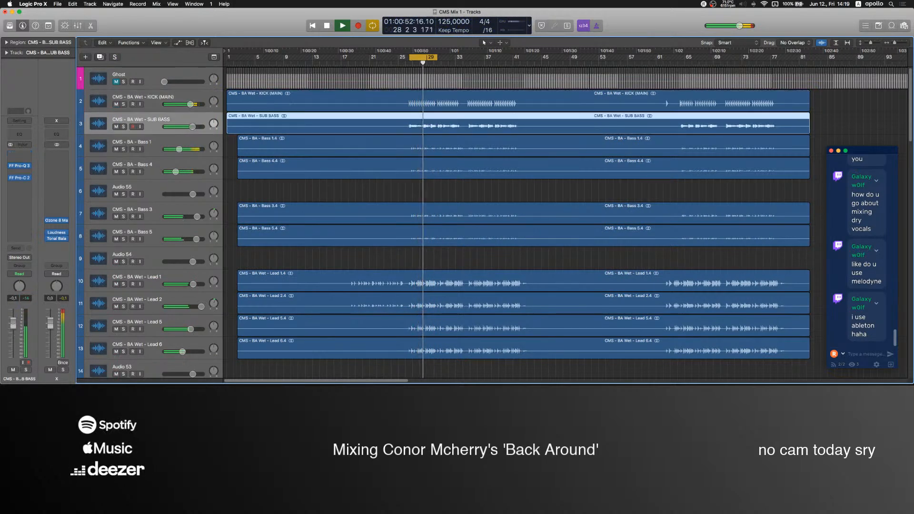
scroll(173, 199, "down", 5)
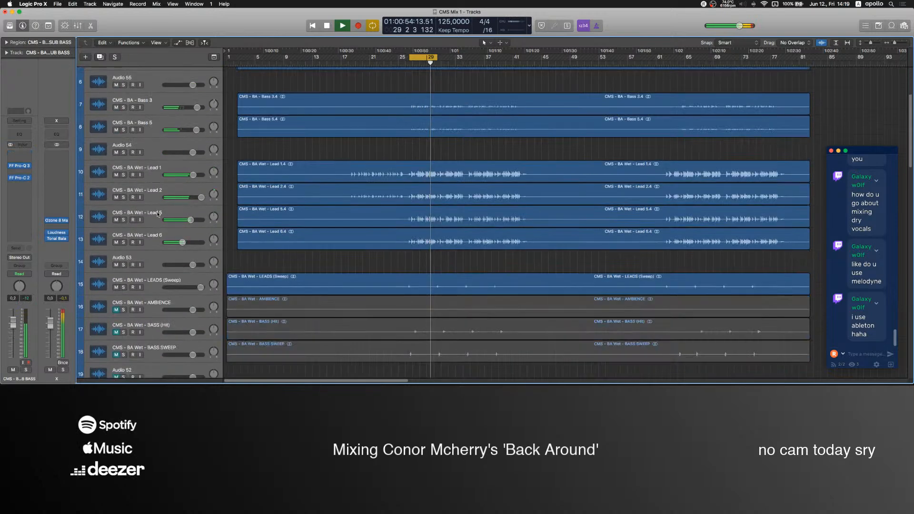
left_click(158, 214)
scroll(206, 244, "up", 5)
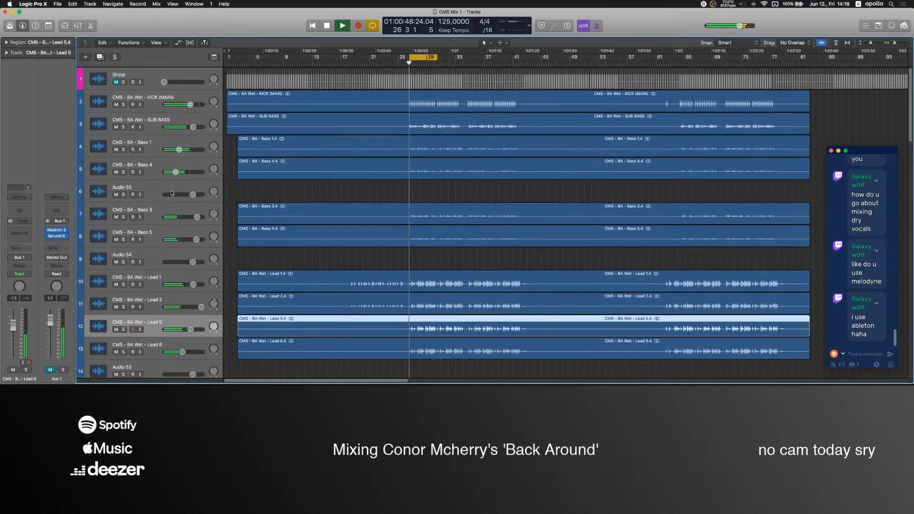
left_click(154, 163)
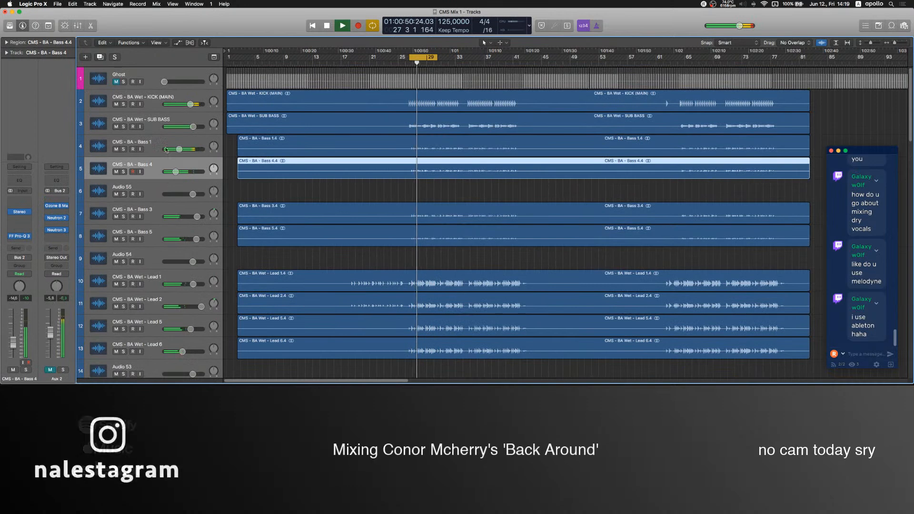
key("Up")
key("Up")
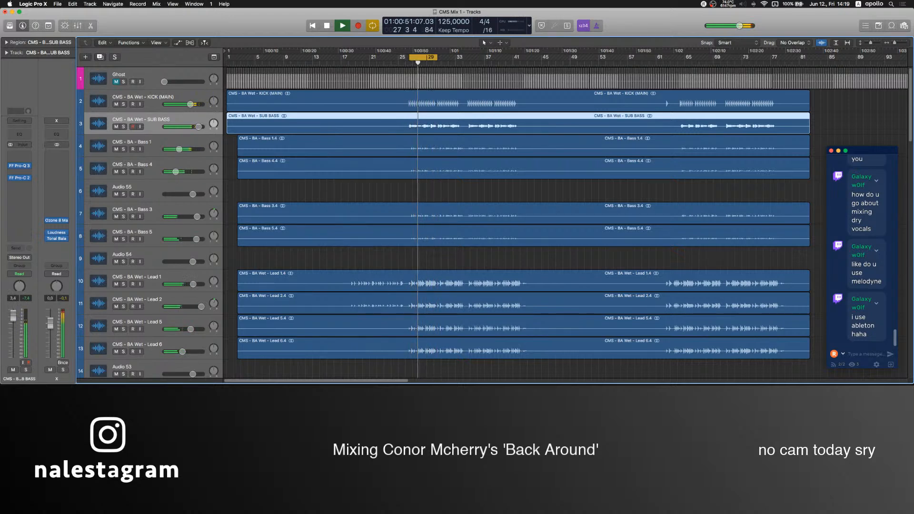
Set the SUB BASS track's volume to 2.0 dB.
left_click(268, 197)
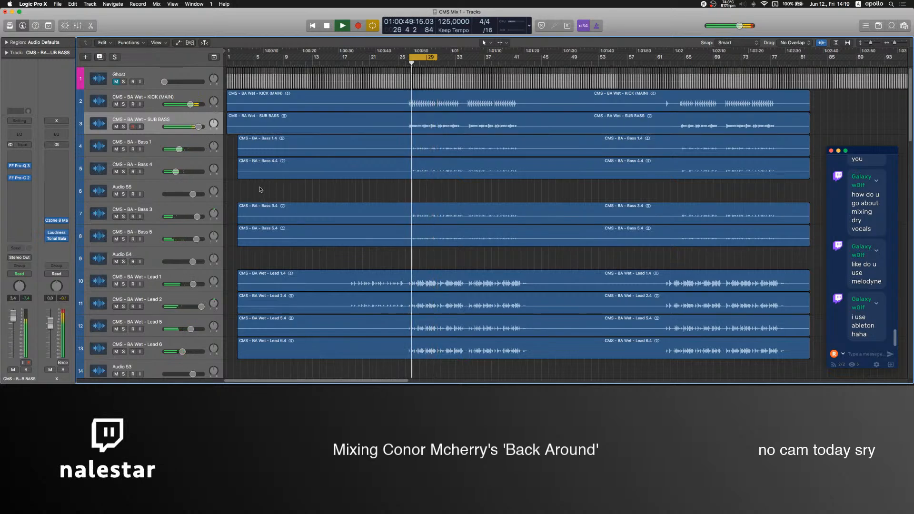
left_click(177, 220)
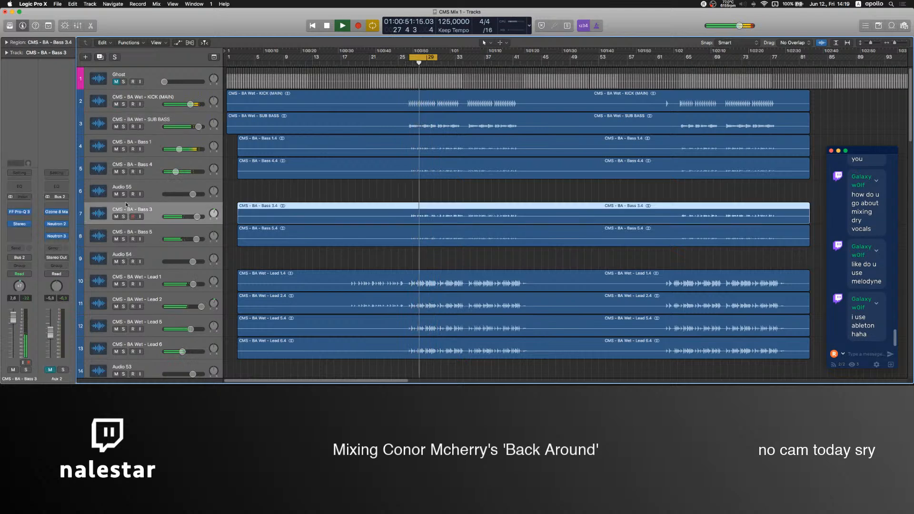
left_click(164, 151)
key("Up")
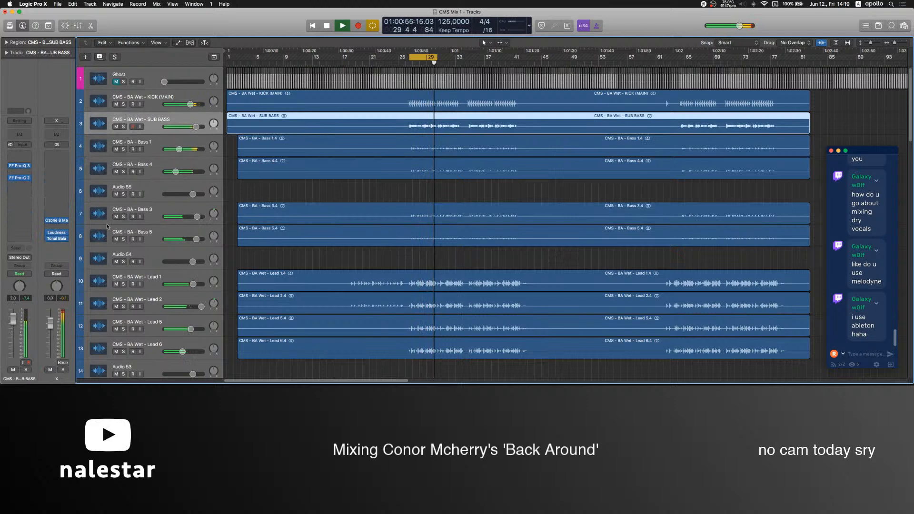
Unmute the leads' Aux 1 bus and raise its volume to about 3.1 dB.
left_click(156, 281)
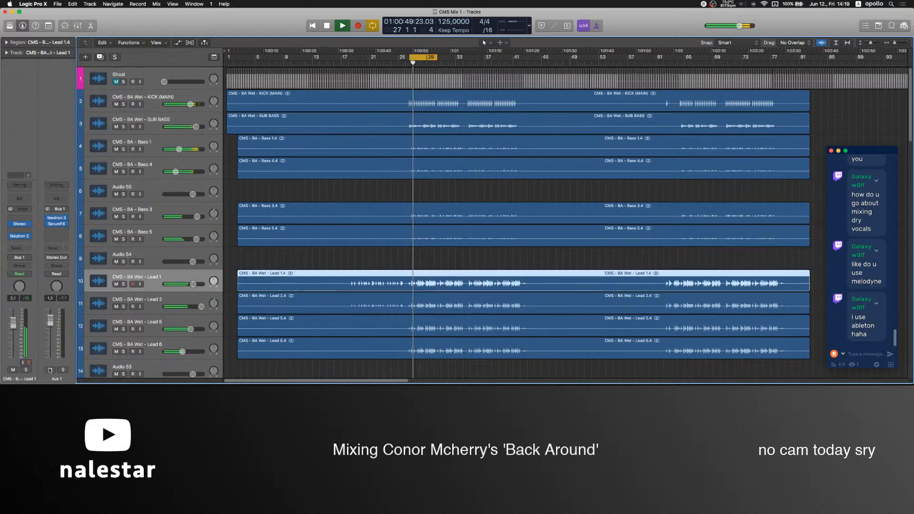
left_click_drag(48, 322, 48, 319)
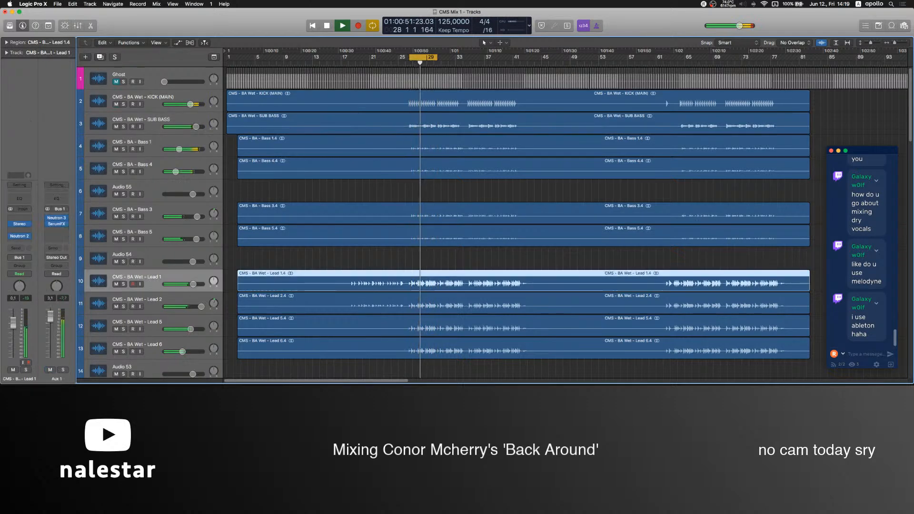
Insert an FF Pro-R reverb after SerumFX on Aux 1 and load its Snare Short Plate preset.
left_click(61, 232)
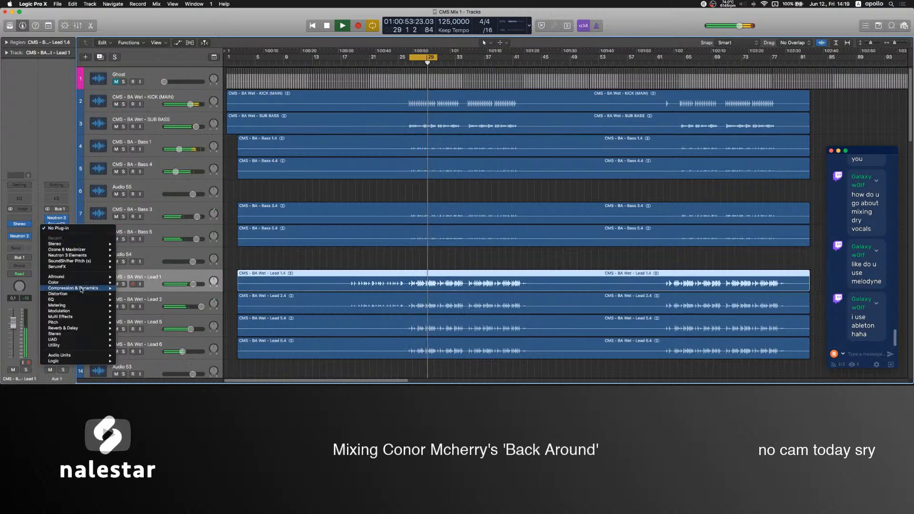
mouse_move(76, 328)
mouse_move(186, 324)
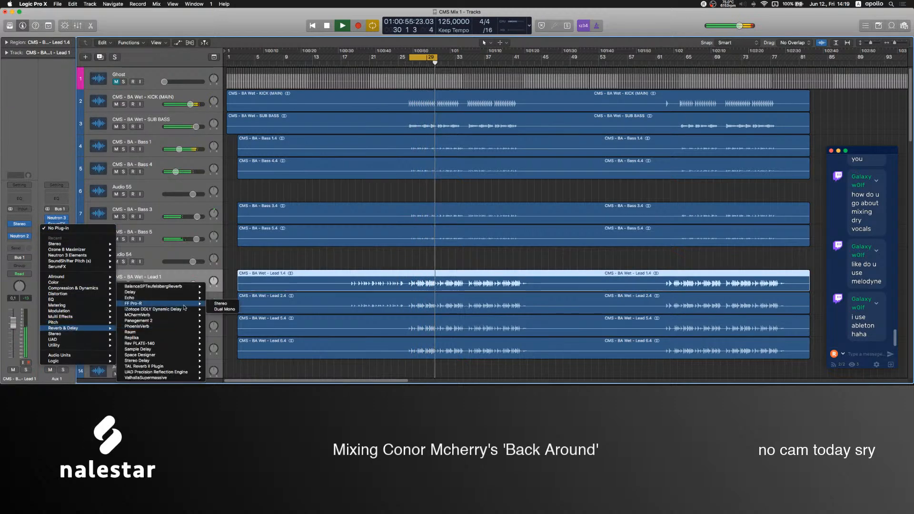
left_click(177, 305)
left_click(222, 55)
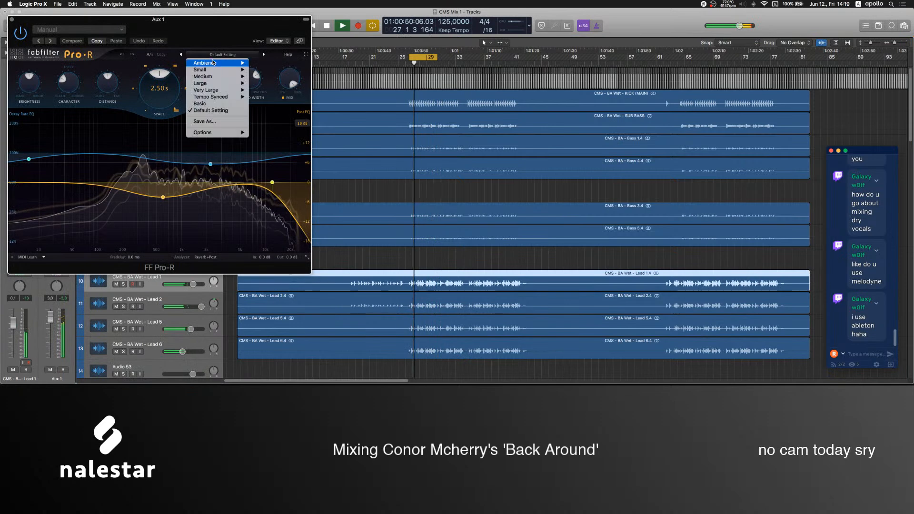
mouse_move(200, 70)
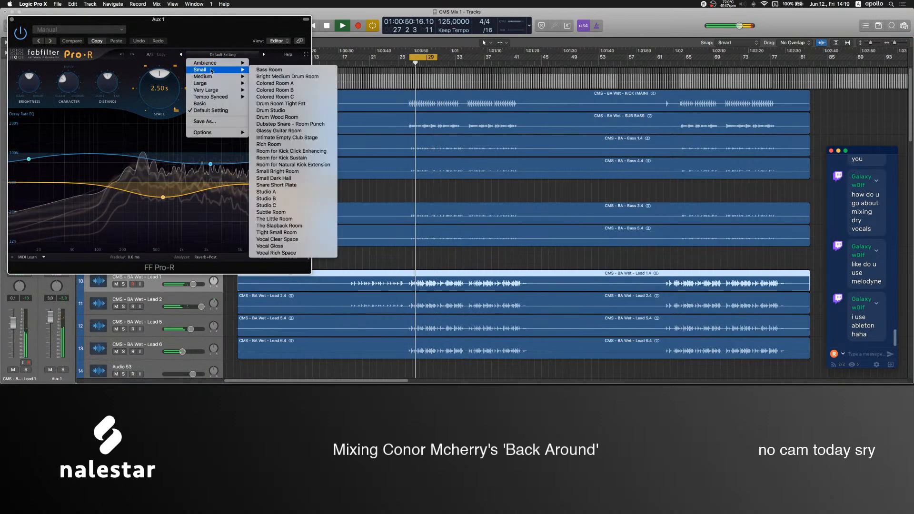
left_click(287, 185)
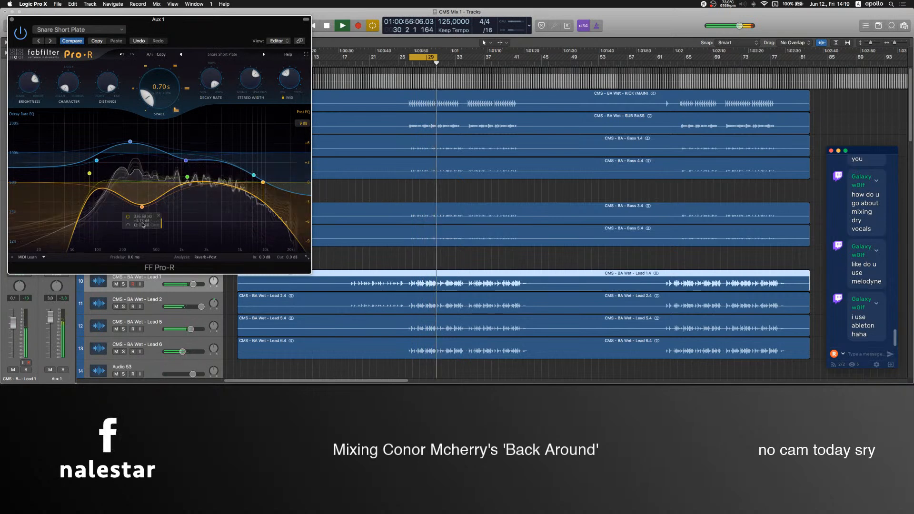
Shorten the Pro-R reverb time to 0.11 s with Space and Decay Rate, and adjust its brightness, distance, mix and stereo width.
left_click_drag(161, 100, 164, 118)
left_click_drag(211, 80, 208, 145)
left_click_drag(30, 87, 29, 119)
left_click_drag(108, 82, 109, 112)
left_click_drag(297, 94, 252, 110)
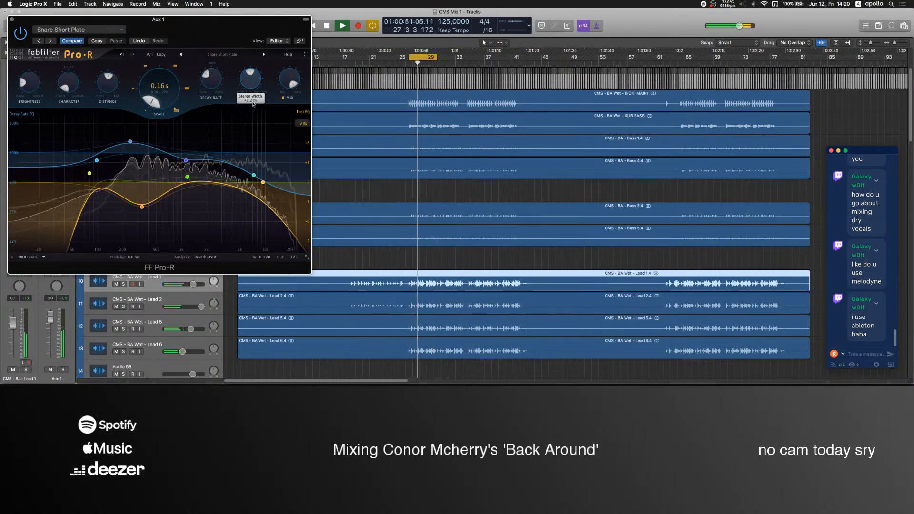
left_click_drag(254, 91, 214, 110)
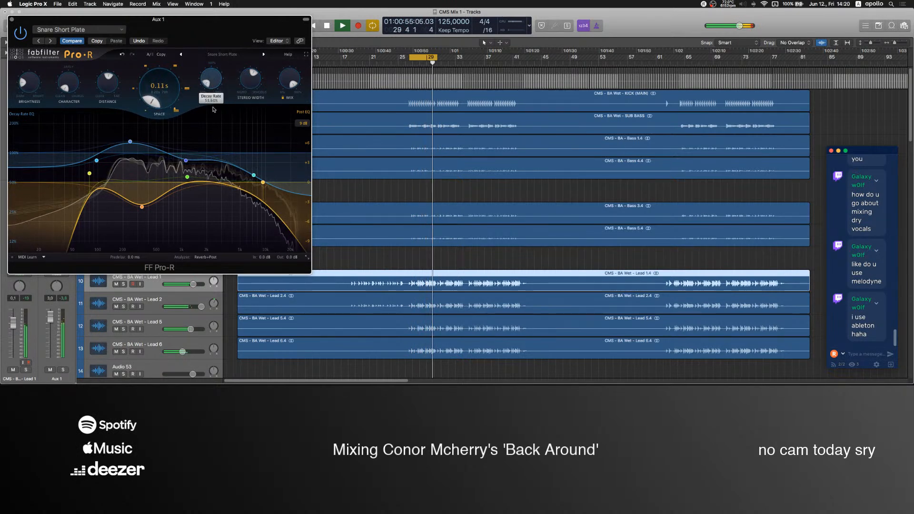
Set Pro-R's Distance to about 14%, readjust its mix and stereo width, and set the Aux 1 volume to 3.6 dB.
mouse_move(125, 245)
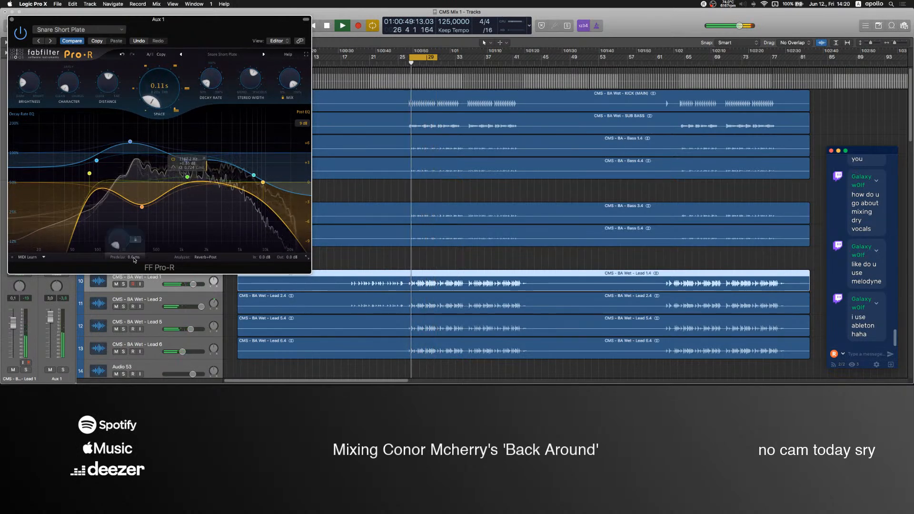
left_click_drag(108, 82, 109, 120)
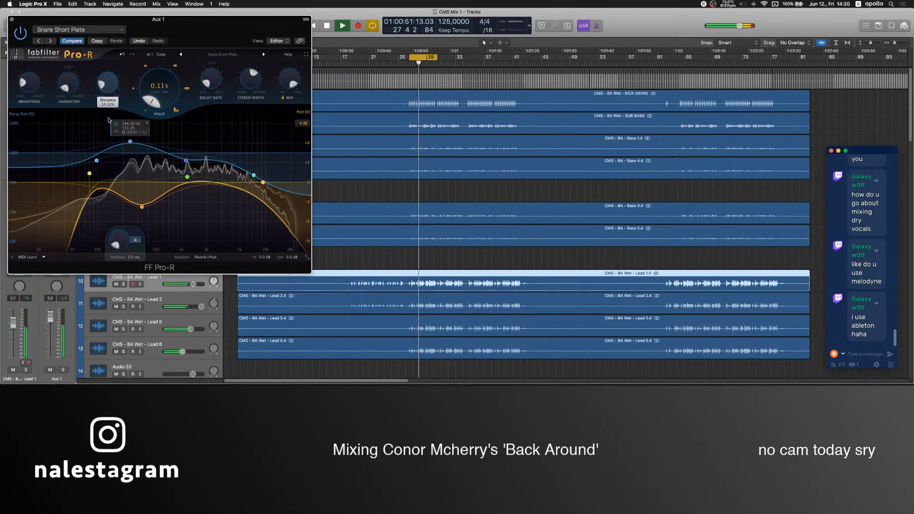
left_click_drag(289, 80, 283, 149)
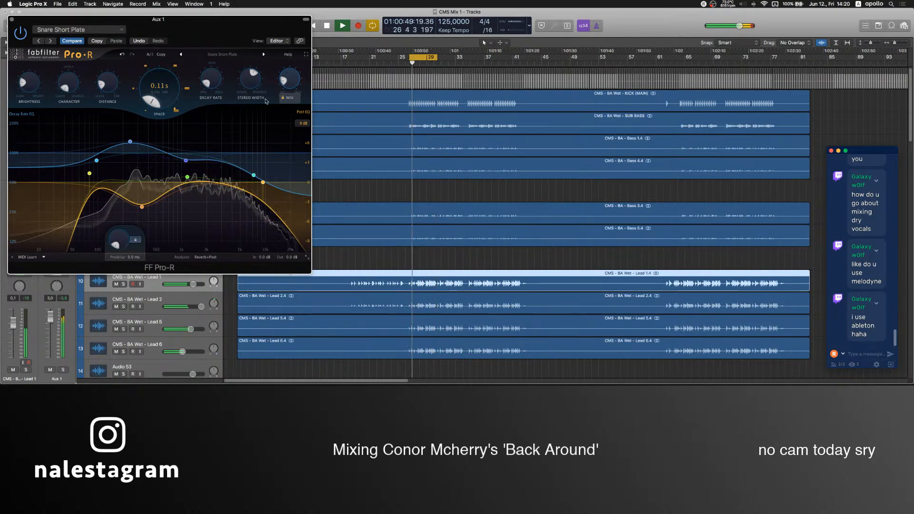
left_click_drag(249, 82, 252, 56)
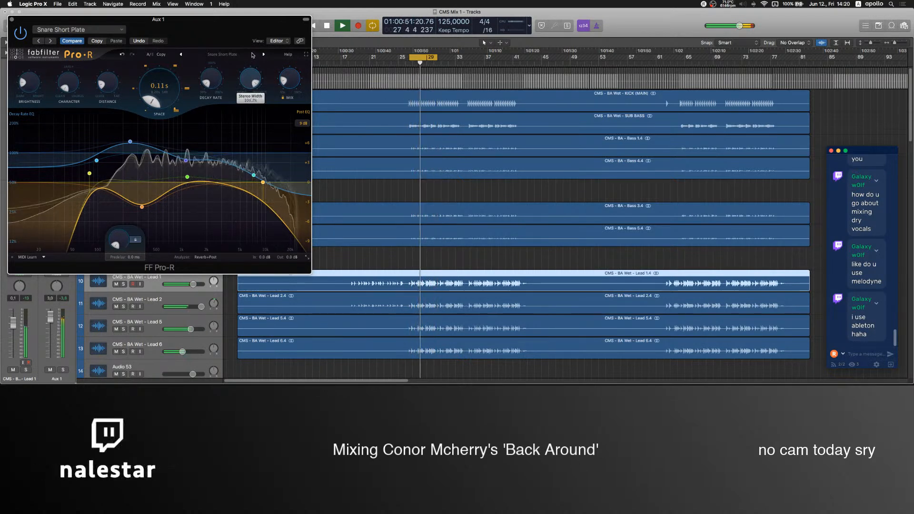
mouse_move(297, 84)
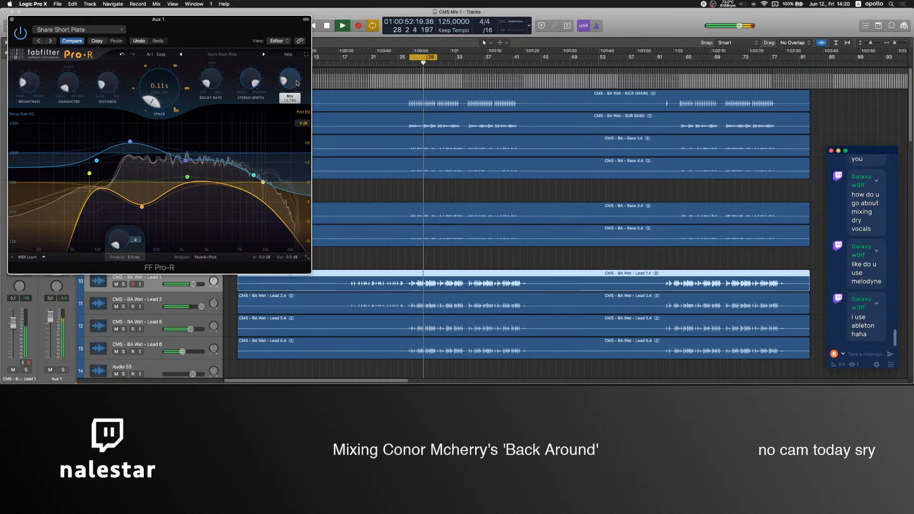
left_click(12, 20)
left_click_drag(51, 319, 51, 318)
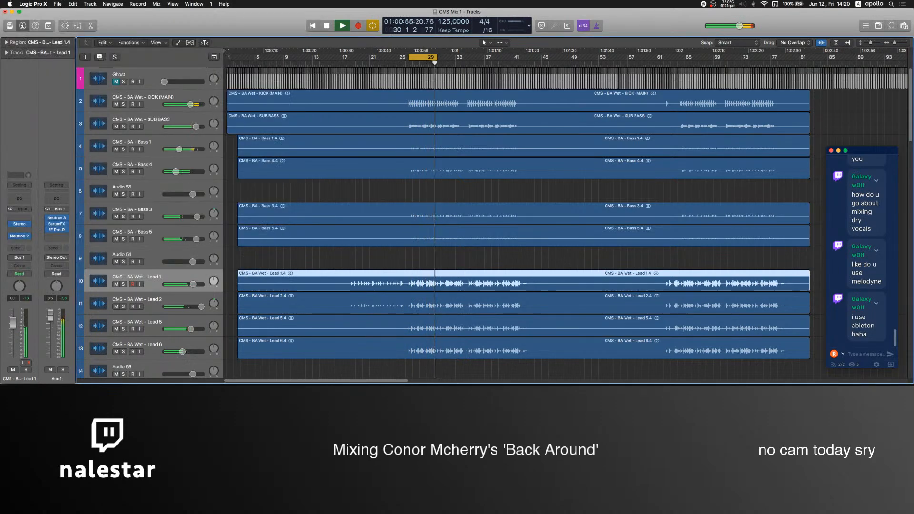
Insert UAD SSL E Channel Strip Legacy after Pro-R on Aux 1 and compare the sound with it bypassed and active.
left_click(56, 236)
mouse_move(81, 294)
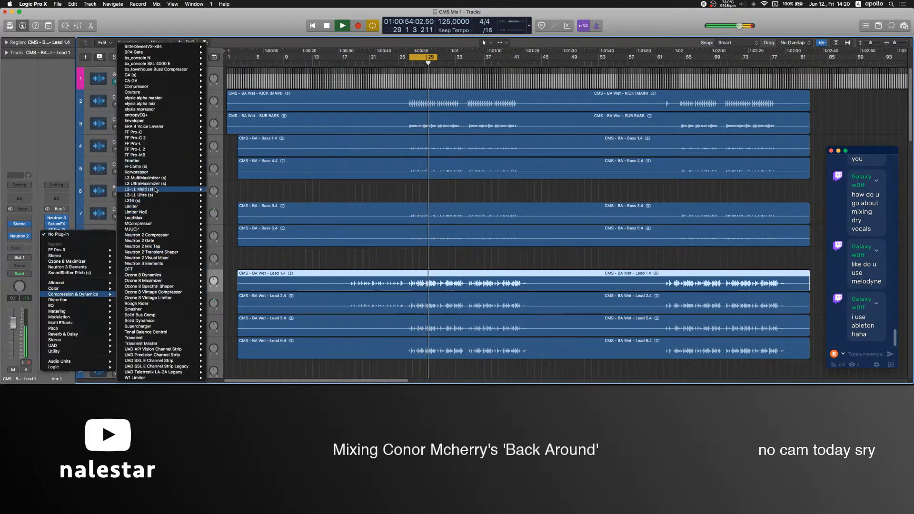
mouse_move(157, 355)
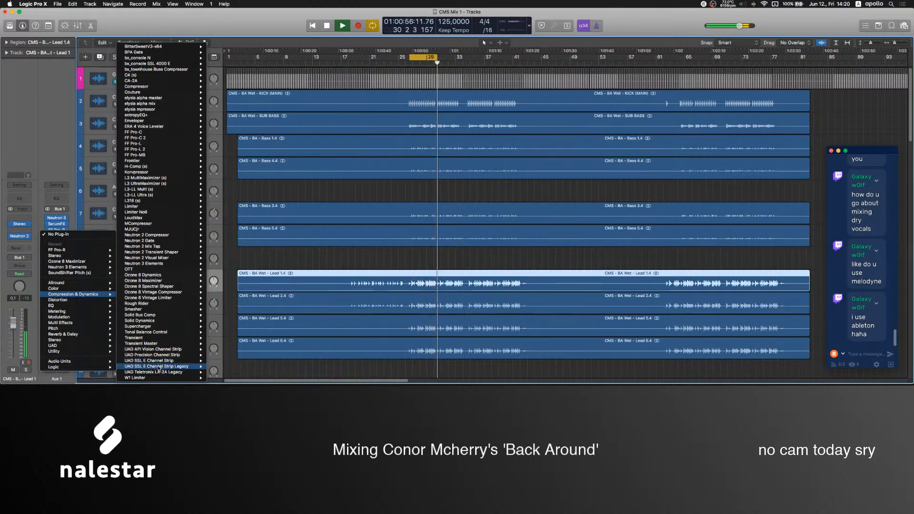
left_click(222, 367)
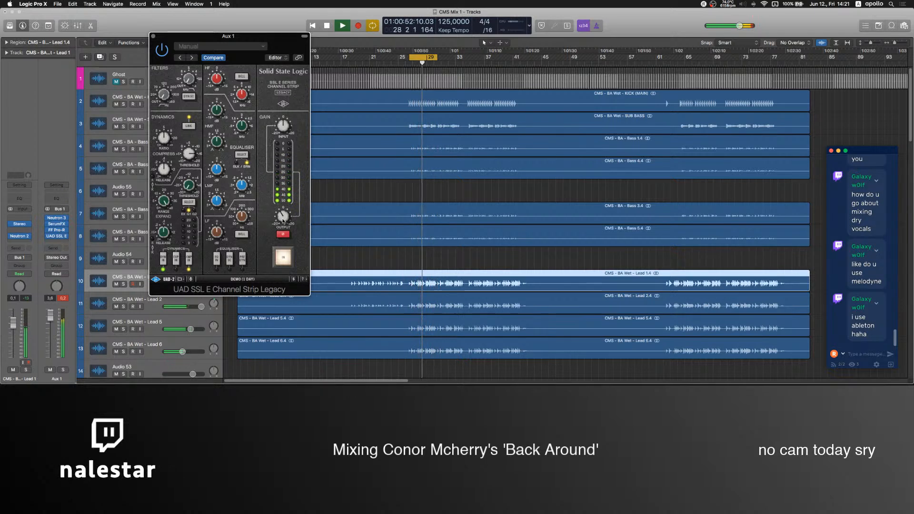
left_click(283, 258)
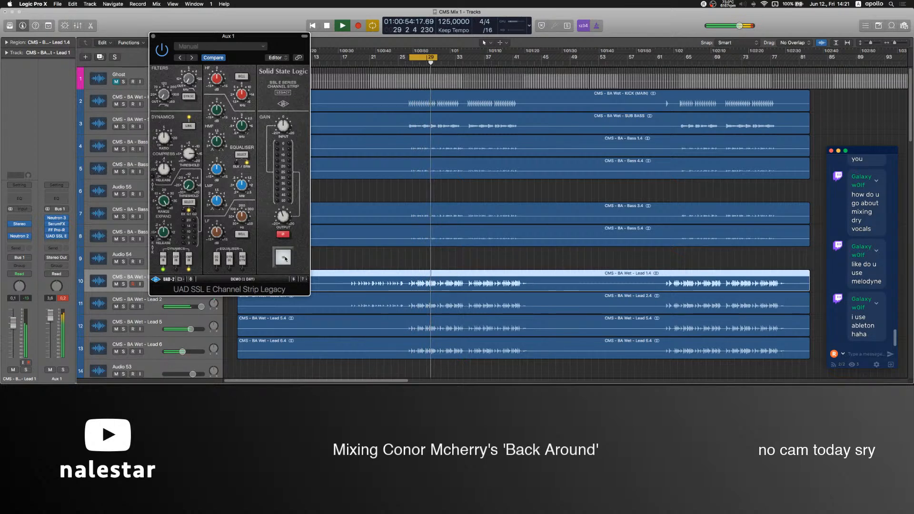
left_click(284, 257)
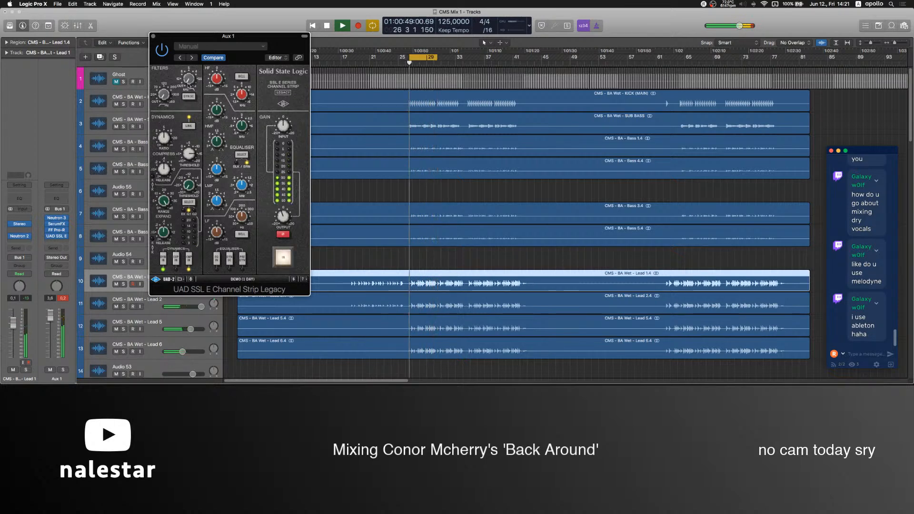
left_click(152, 37)
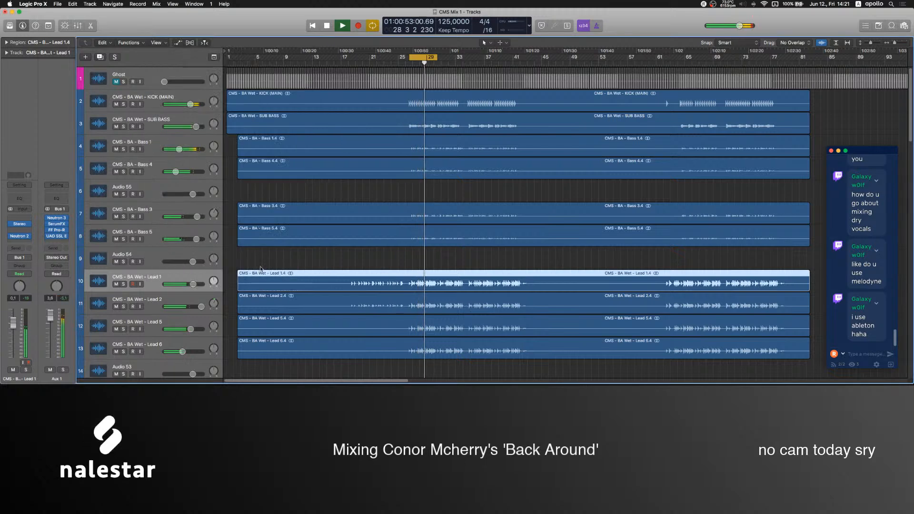
left_click(281, 261)
scroll(281, 260, "down", 10)
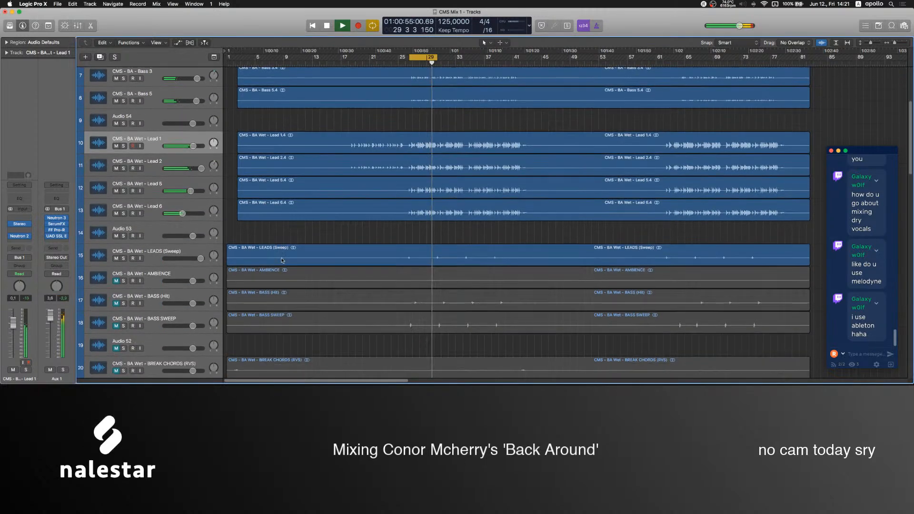
scroll(281, 260, "down", 10)
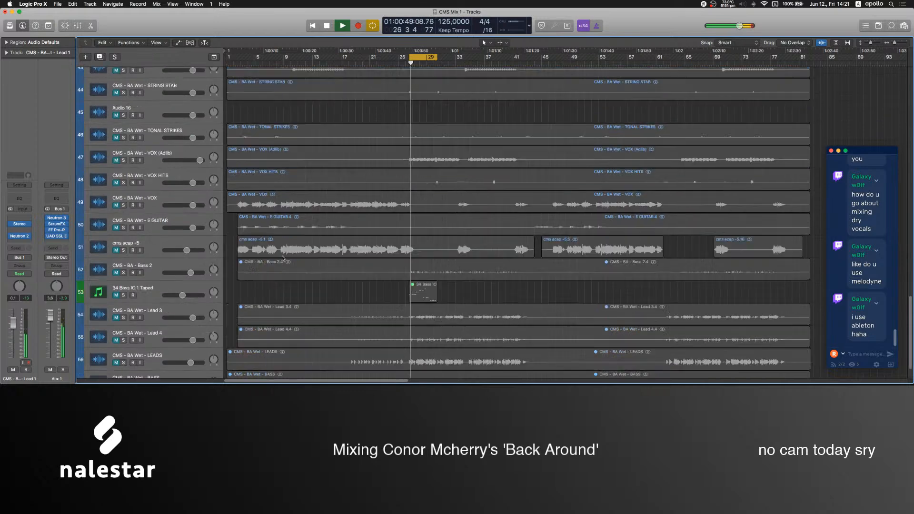
scroll(282, 257, "up", 20)
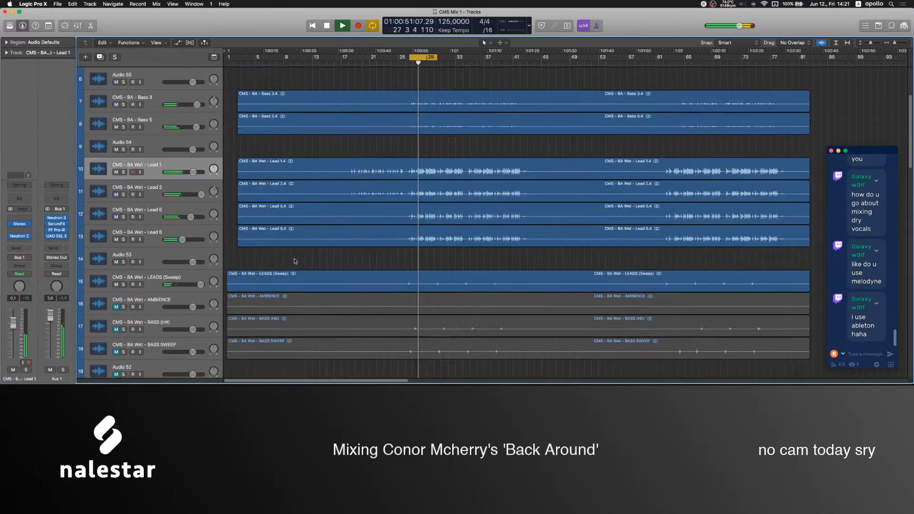
scroll(295, 261, "up", 4)
Insert UAD SSL E Channel Strip Legacy on Bass 3's bus, Aux 2, switch on its dynamics section, and stop playback.
left_click(295, 215)
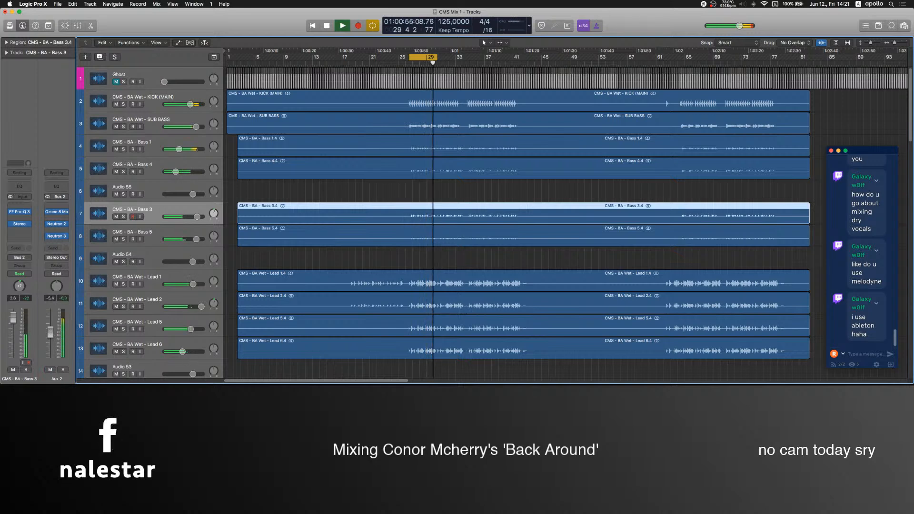
left_click(60, 243)
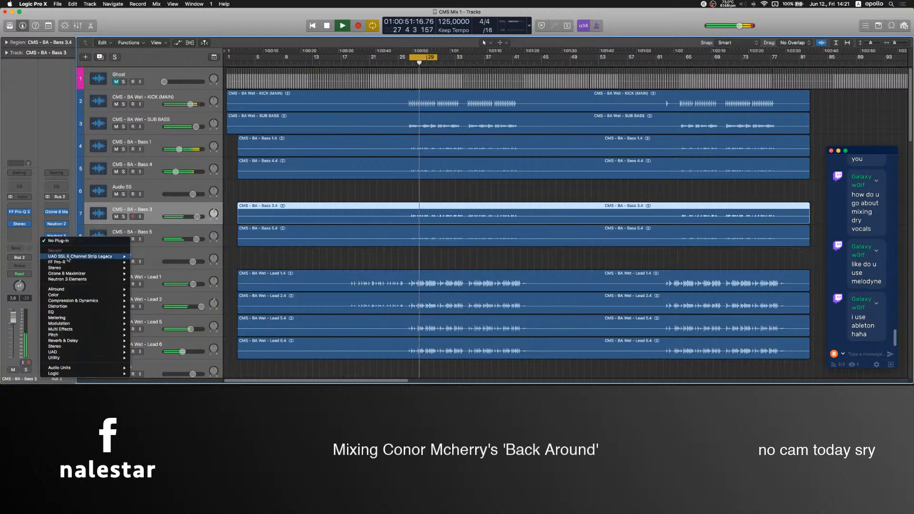
mouse_move(71, 302)
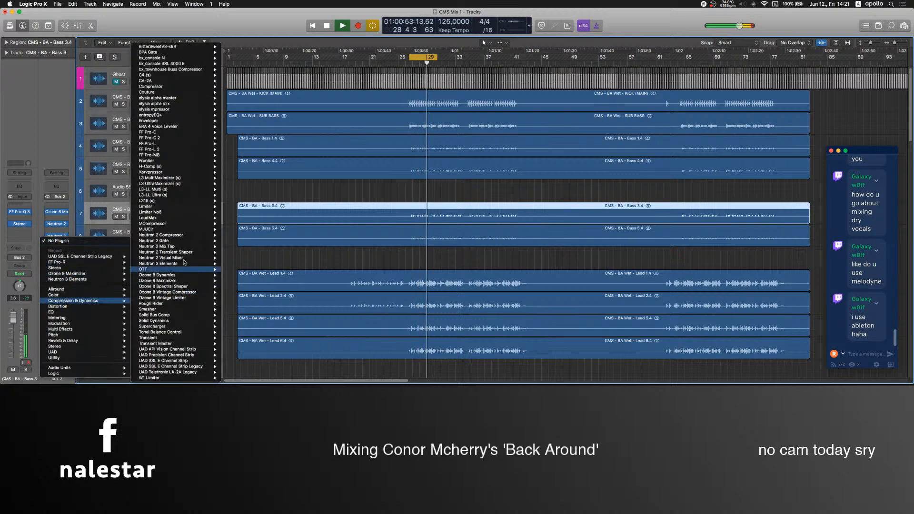
mouse_move(201, 368)
left_click(236, 366)
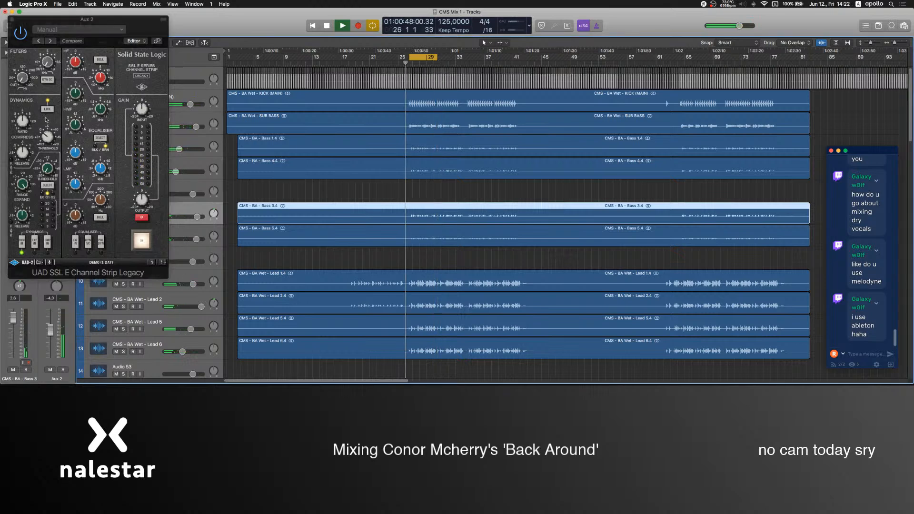
left_click(49, 243)
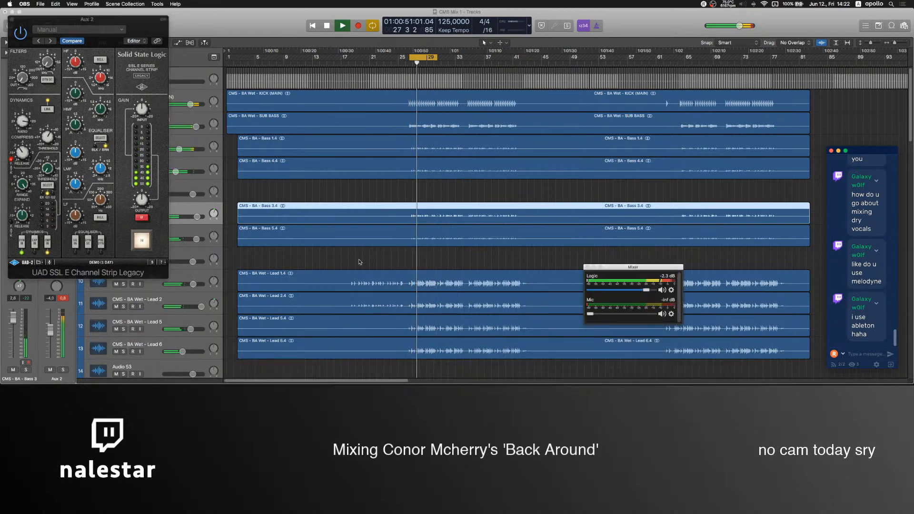
left_click(226, 224)
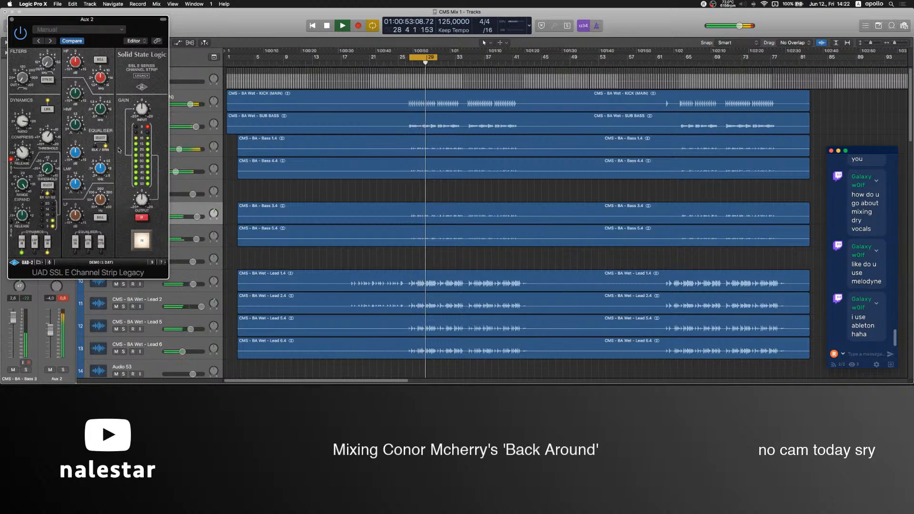
left_click(11, 20)
key("space")
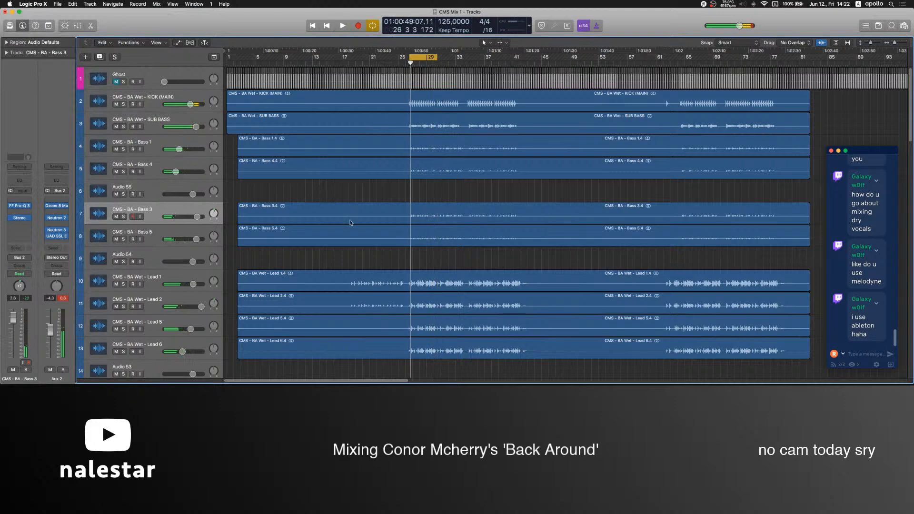
Unmute the BASS (Hit) track and raise its volume to 6.0 dB during playback.
scroll(354, 229, "down", 5)
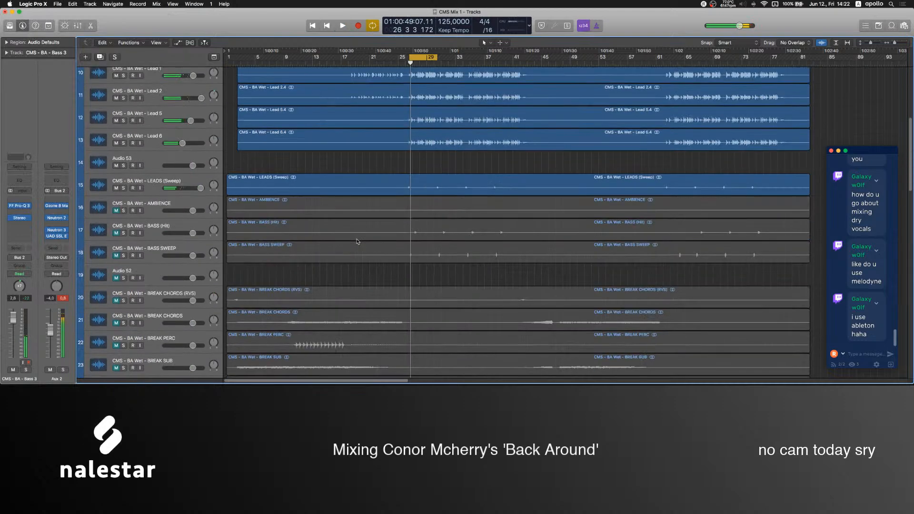
left_click(124, 238)
key("space")
left_click_drag(12, 323, 13, 309)
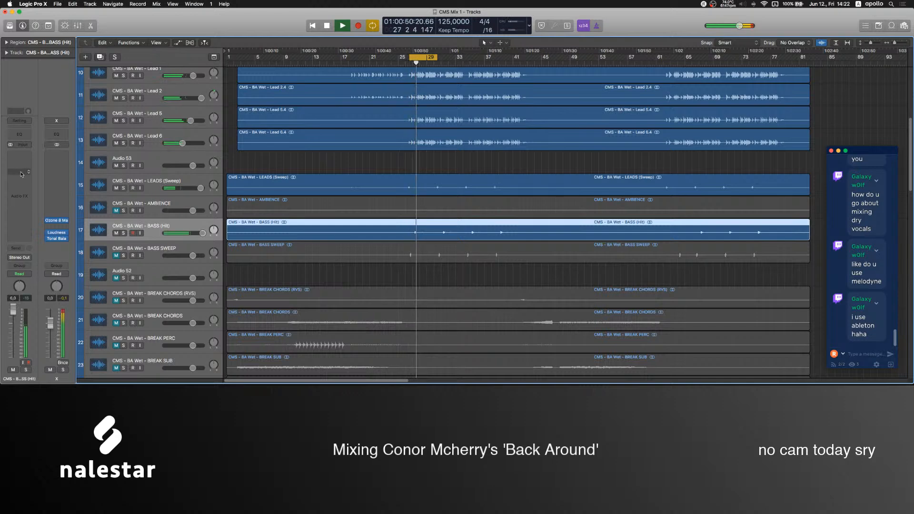
Insert FF Pro-Q 3 on the BASS (Hit) track and raise its output gain.
left_click(24, 163)
mouse_move(25, 235)
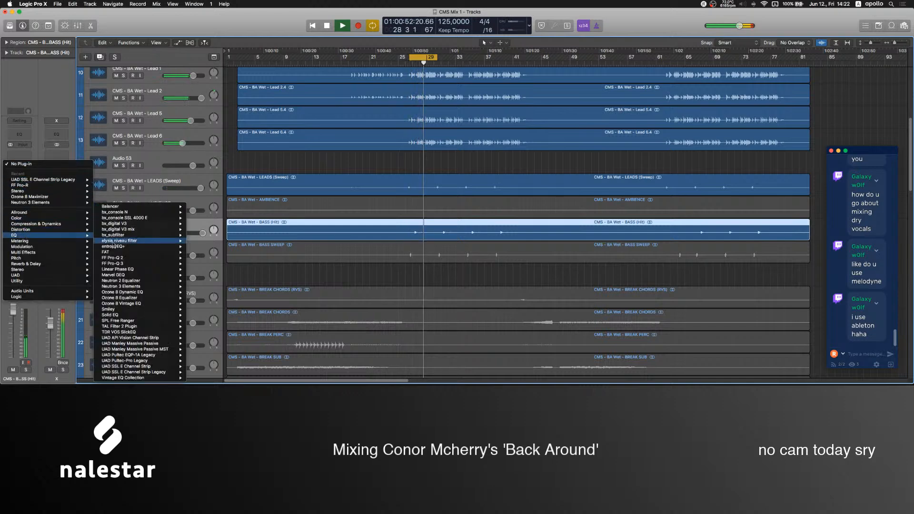
left_click(119, 265)
mouse_move(327, 267)
left_click_drag(325, 235, 326, 227)
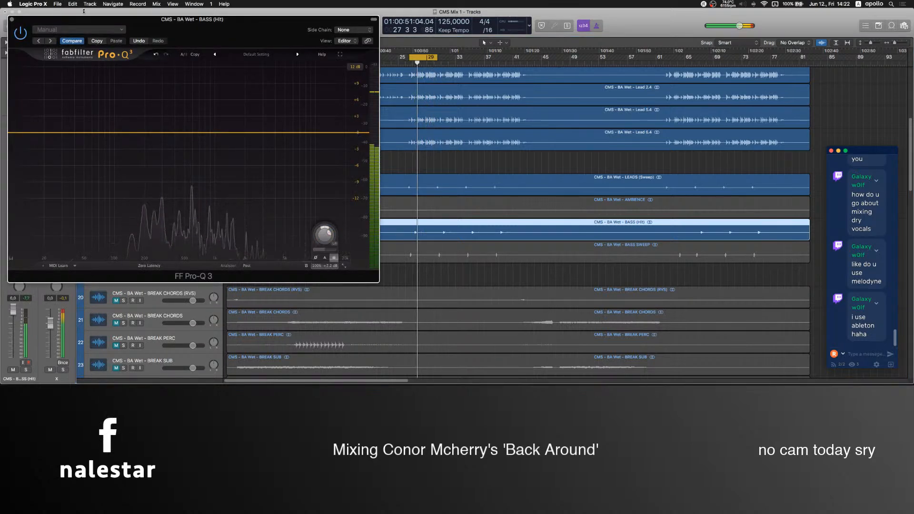
Add a 48 dB/oct low cut and a bell boost of about 3.4 dB near 3.4 kHz in BASS (Hit)'s Pro-Q 3.
left_click_drag(169, 27, 652, 73)
double_click(513, 180)
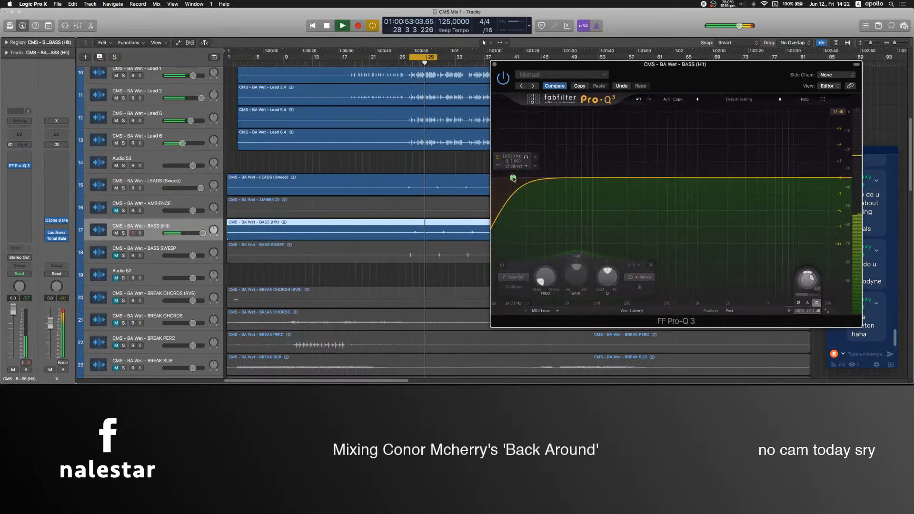
left_click_drag(514, 179, 611, 187)
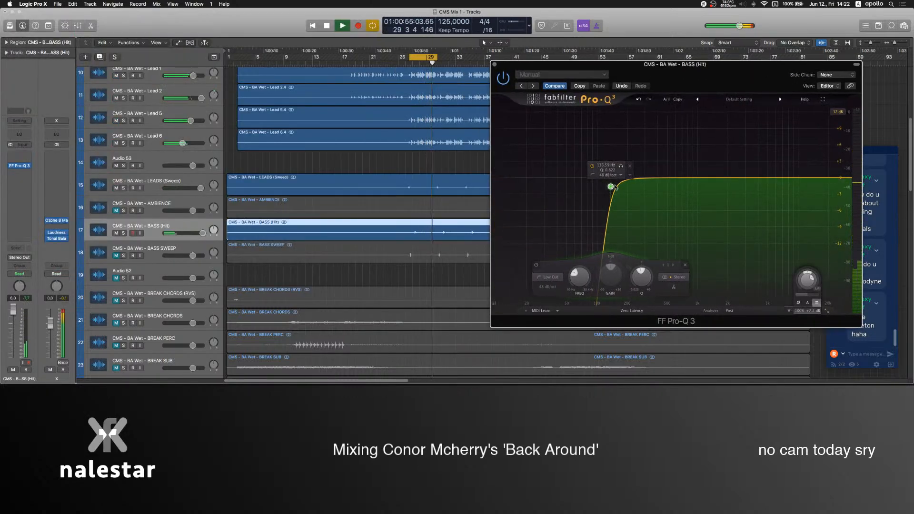
left_click_drag(706, 179, 751, 158)
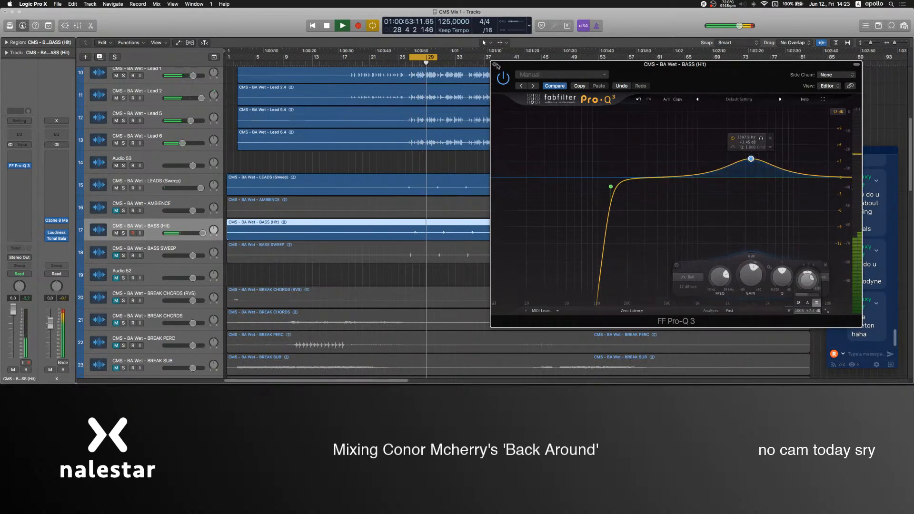
left_click(494, 64)
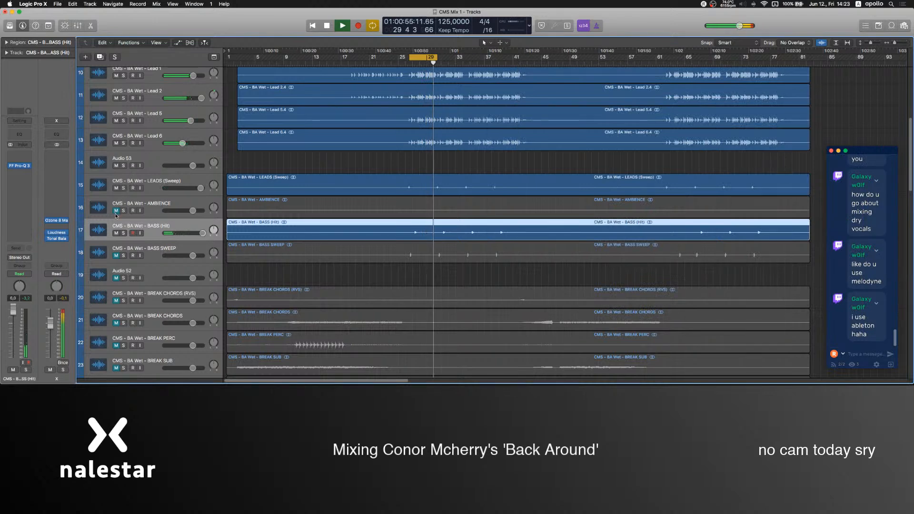
Unmute the BASS SWEEP track and raise its volume to 6.0 dB.
left_click(337, 210)
key("super+Down")
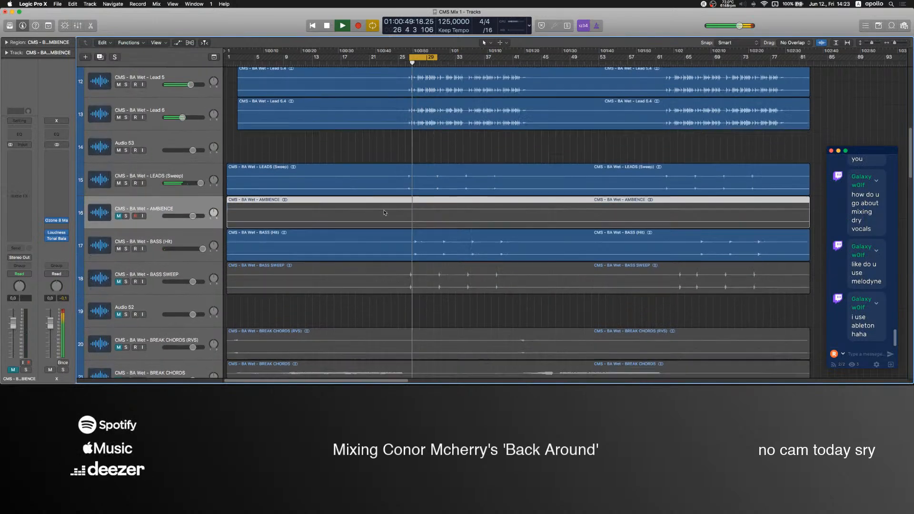
key("super+Down")
key("super+Up")
key("super+Up")
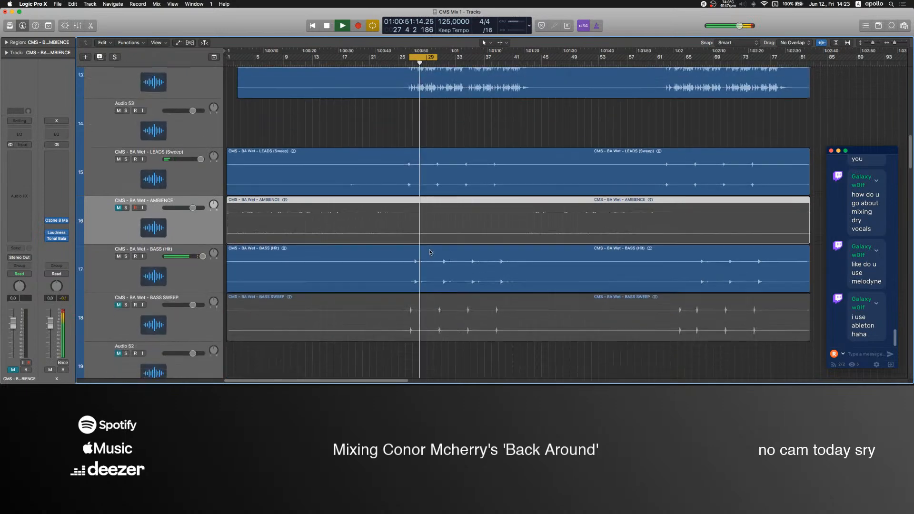
left_click(119, 285)
left_click(129, 277)
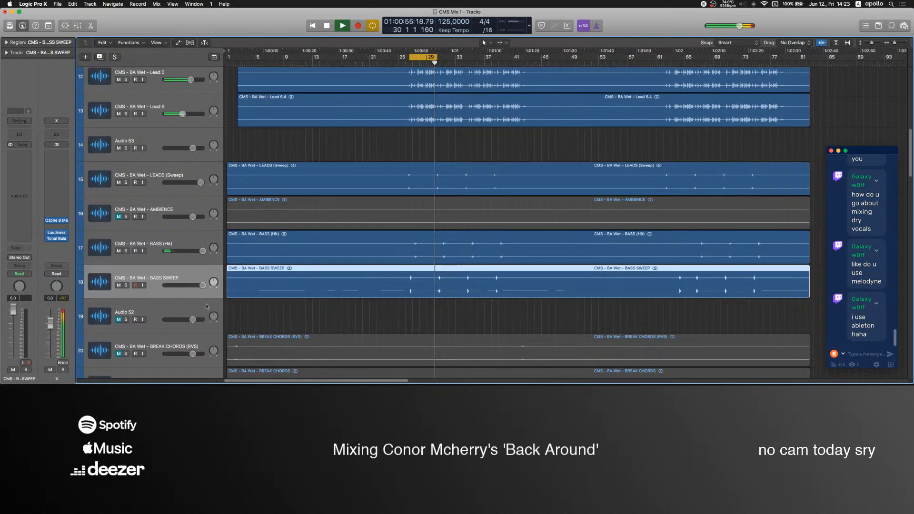
Lower the BASS (Hit) track's volume to about -0.9 dB.
left_click(427, 308)
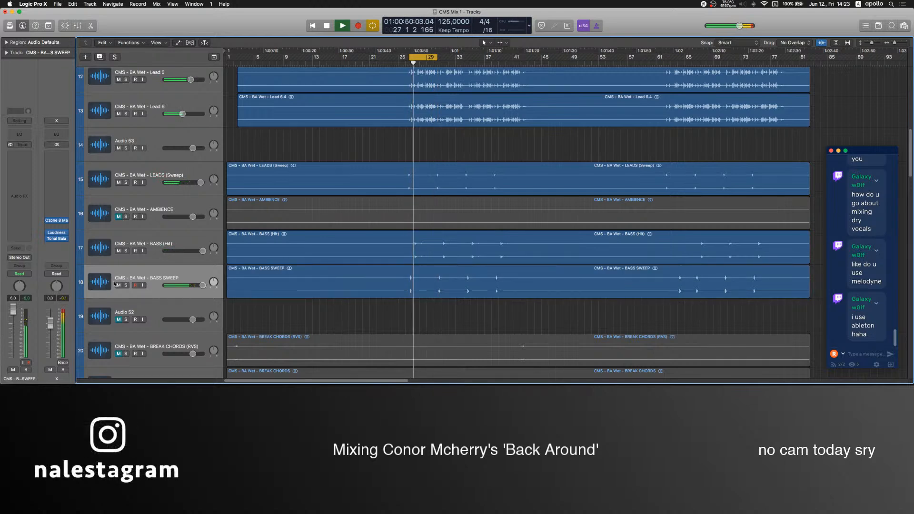
left_click(165, 237)
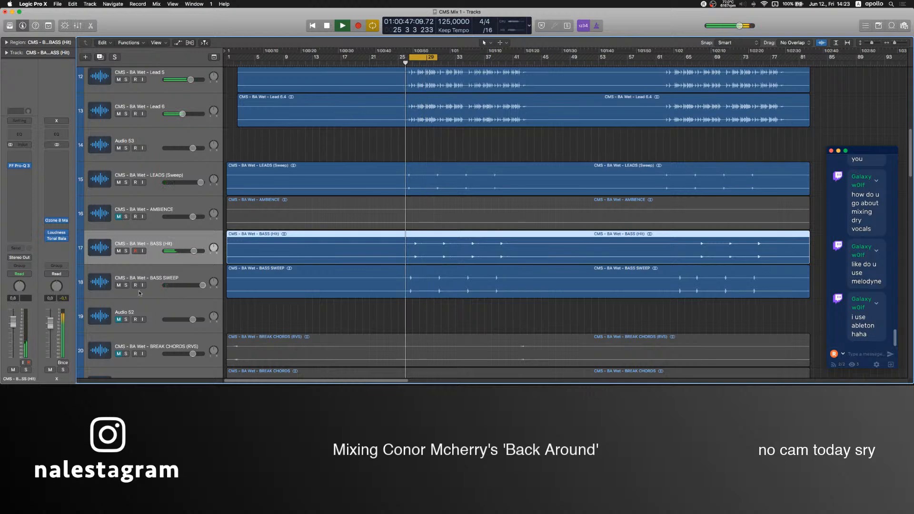
left_click_drag(13, 324, 15, 328)
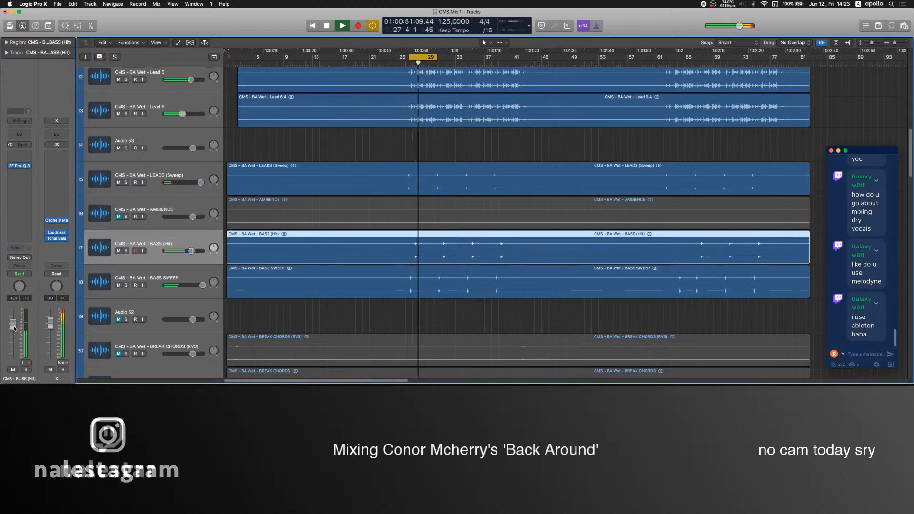
Check the overall mix in the output channel's Loudness Meter and Tonal Balance Control.
left_click(56, 233)
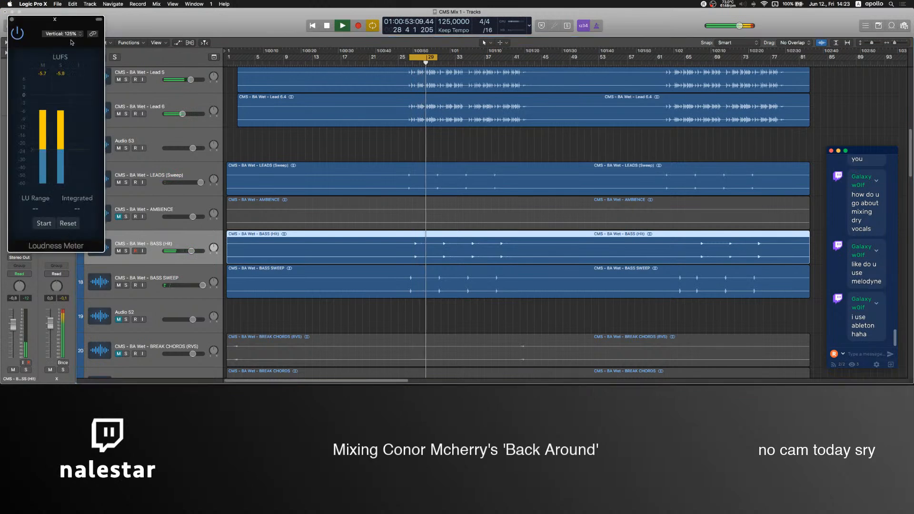
left_click(12, 19)
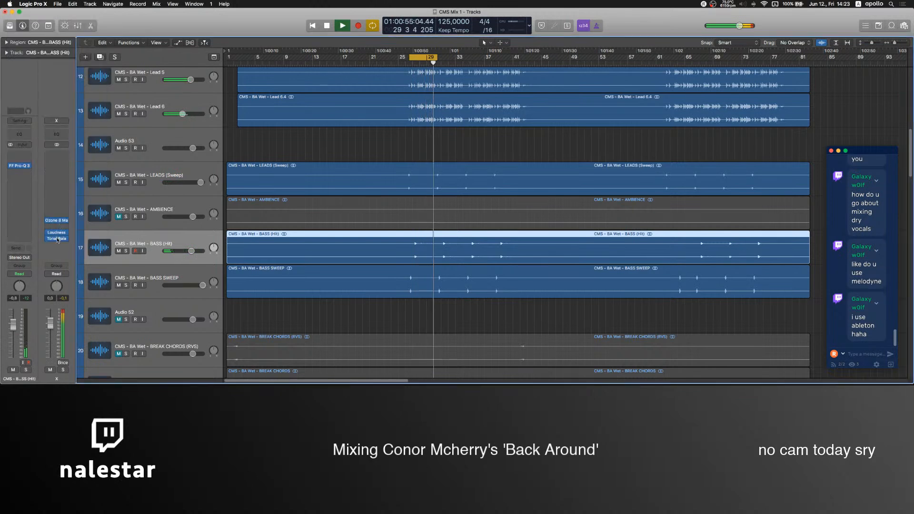
left_click(56, 241)
left_click(217, 58)
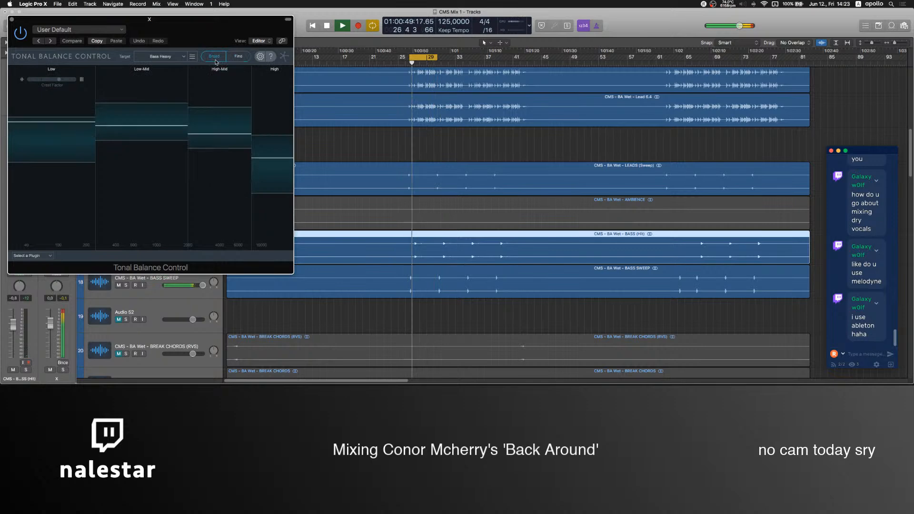
left_click(12, 19)
Lower the KICK (MAIN) track's volume to about -2.1 dB and the SUB BASS track's volume to about 0.6 dB.
scroll(376, 164, "up", 10)
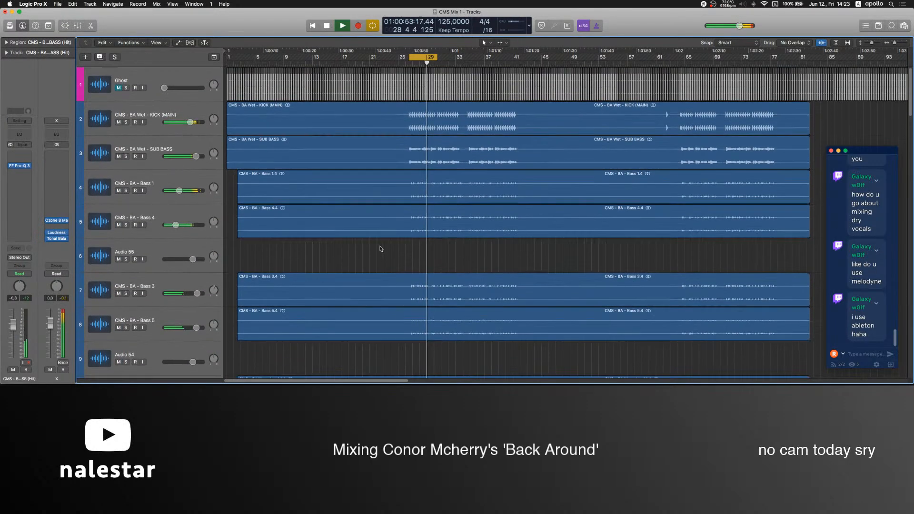
left_click(111, 124)
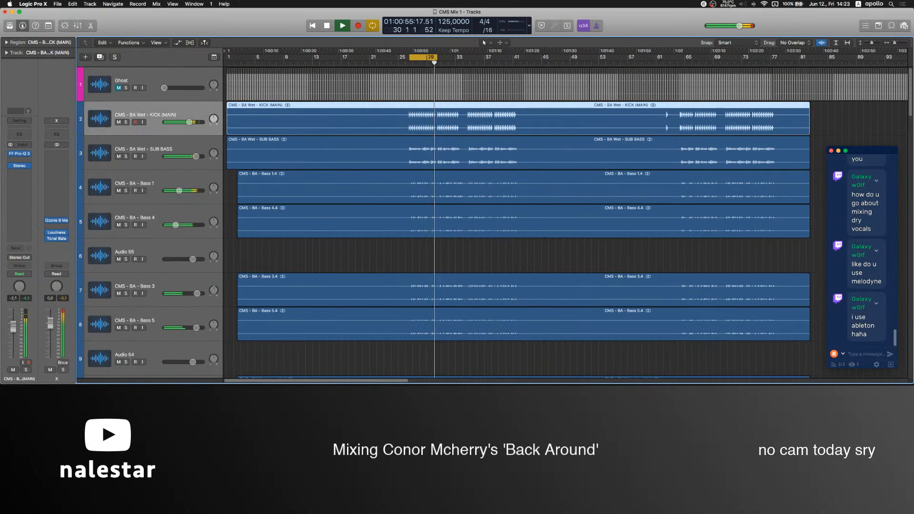
left_click(148, 163)
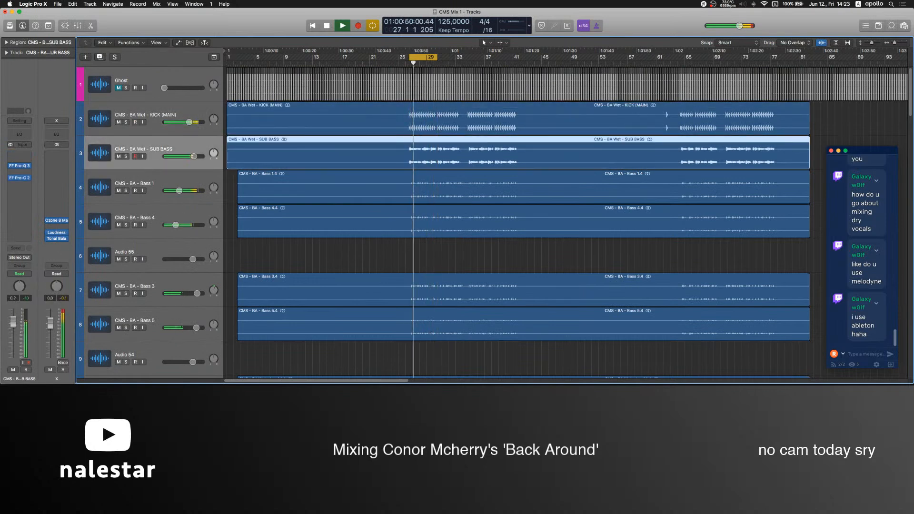
left_click(158, 187)
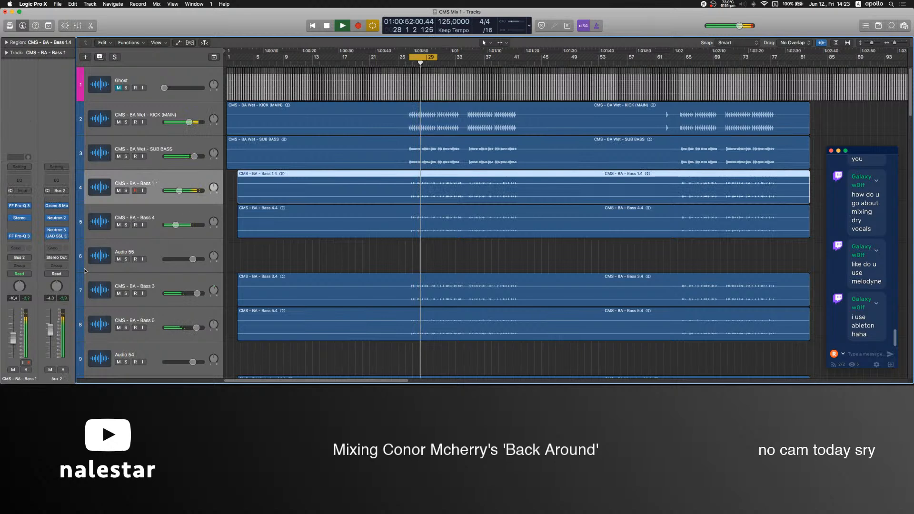
left_click(150, 145)
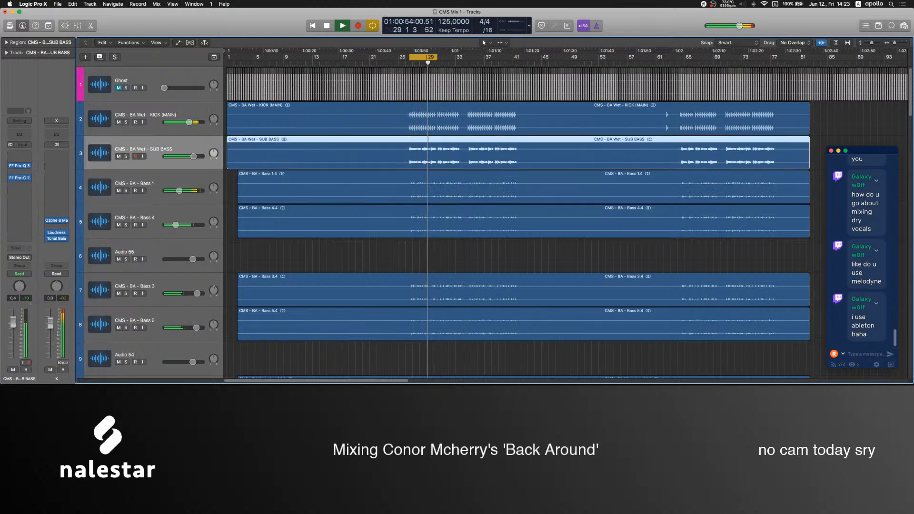
Raise KICK (MAIN) to about 2.3 dB and add a second Pro-Q 3 with bell cuts near 51 Hz and about 8 dB near 140 Hz.
left_click(152, 128)
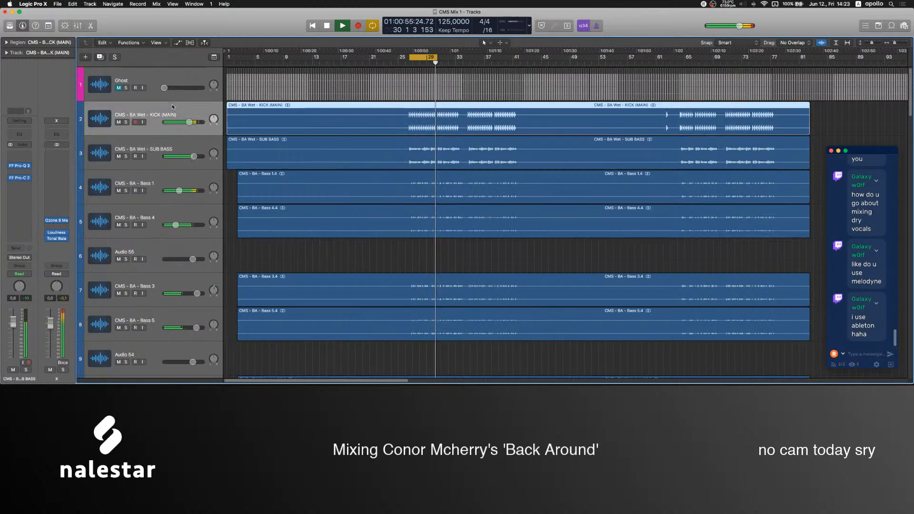
left_click_drag(13, 327, 13, 322)
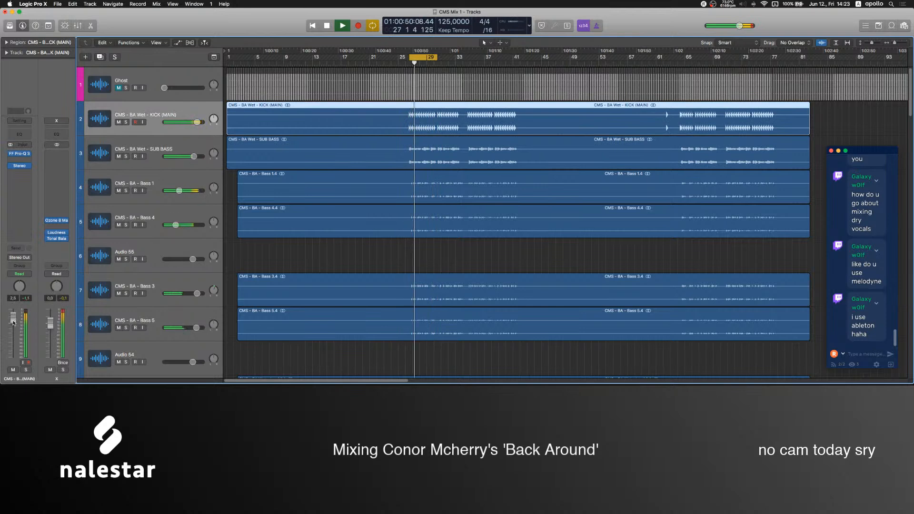
left_click(19, 178)
mouse_move(28, 192)
left_click(107, 192)
left_click_drag(87, 134, 86, 150)
scroll(85, 150, "down", 2)
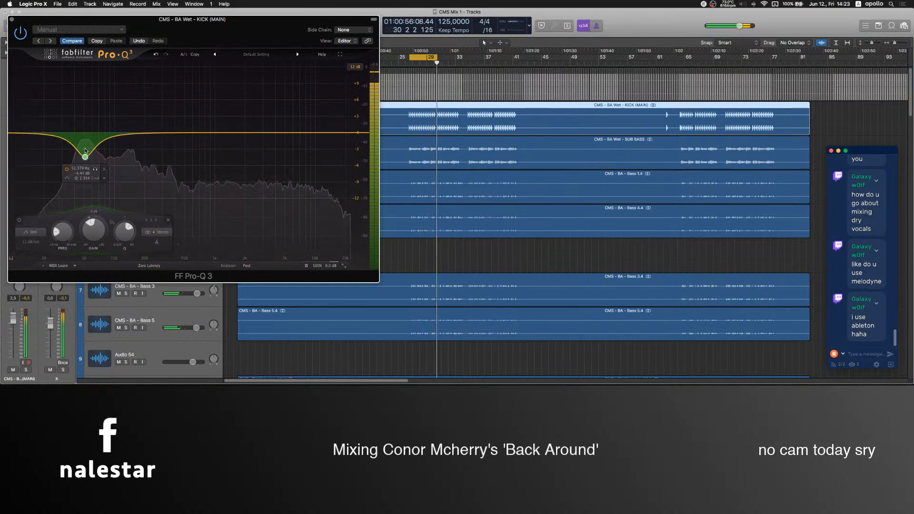
scroll(86, 150, "down", 3)
left_click_drag(85, 150, 131, 170)
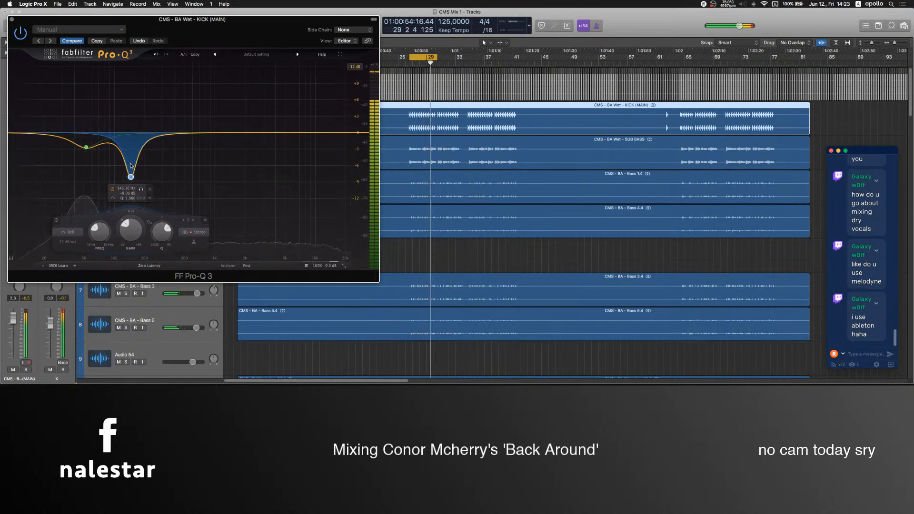
Bypass the kick's second Pro-Q 3 and lower the KICK (MAIN) track's volume to about -1.6 dB.
key("space")
left_click(11, 20)
left_click_drag(14, 322, 16, 331)
key("space")
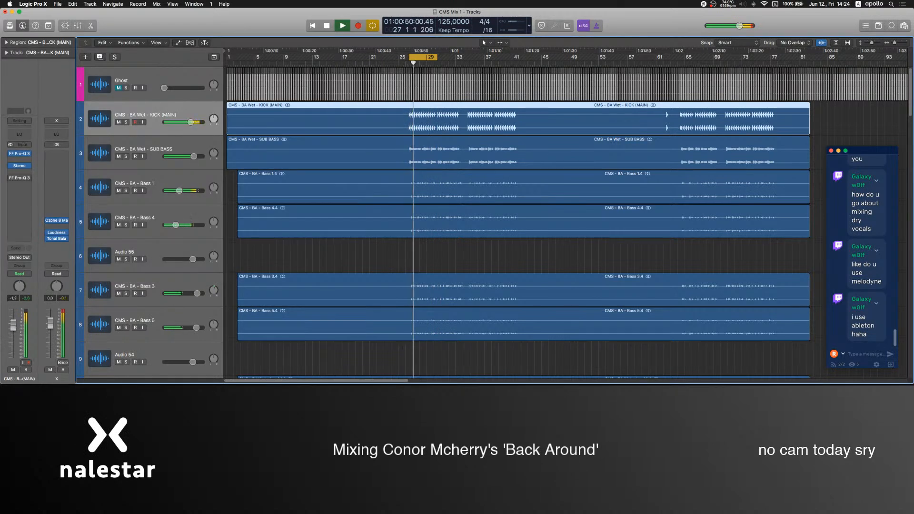
Unmute the VOX (Adlib), VOX HITS and VOX tracks and reset VOX (Adlib)'s volume to 0.0 dB.
scroll(418, 219, "down", 20)
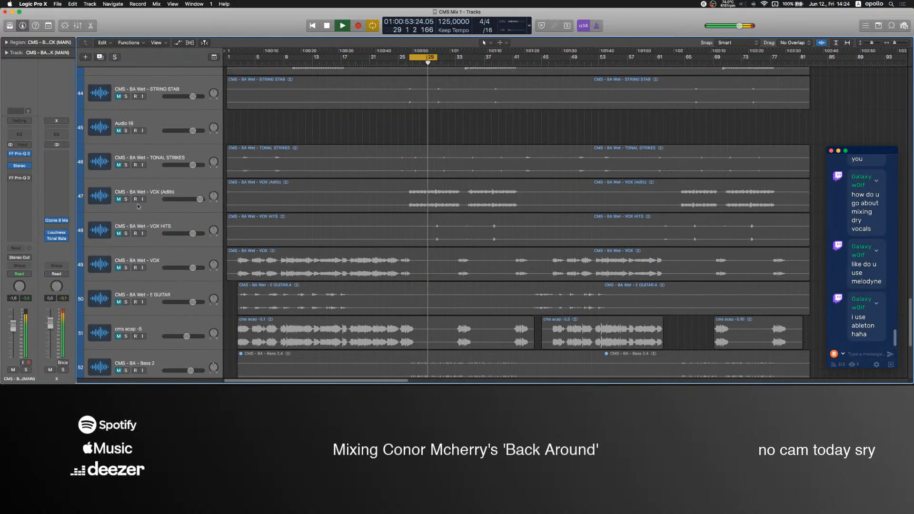
left_click(119, 199)
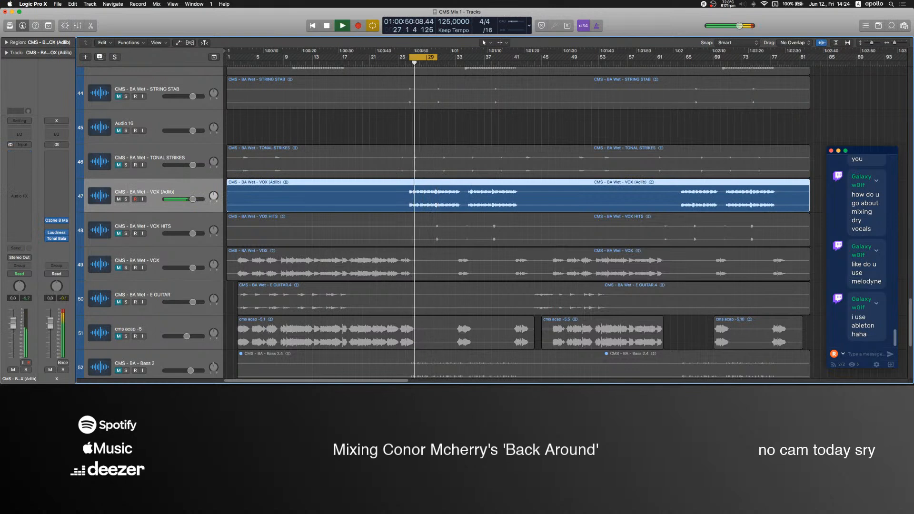
left_click(120, 235, "shift")
left_click(119, 268, "shift")
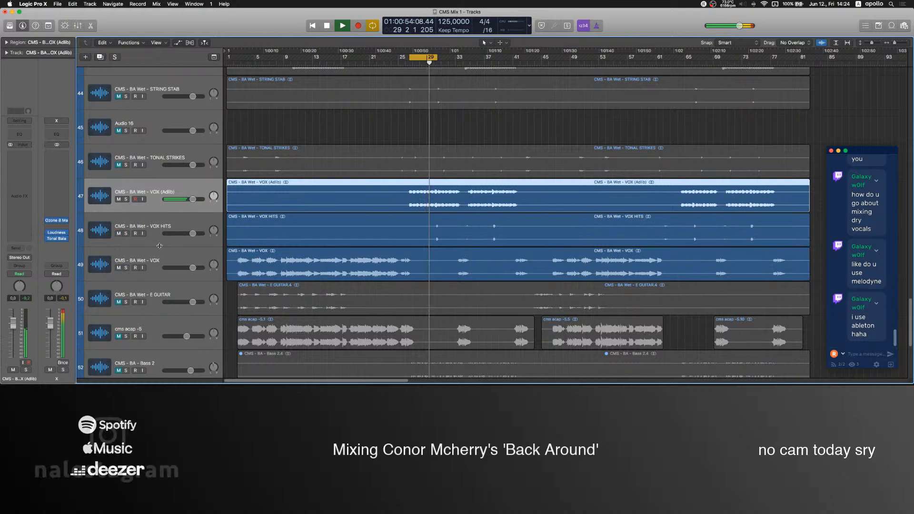
Unmute the TONAL STRIKES track, audition it briefly in solo, and stop playback with it selected.
left_click(122, 165, "shift")
left_click(126, 165)
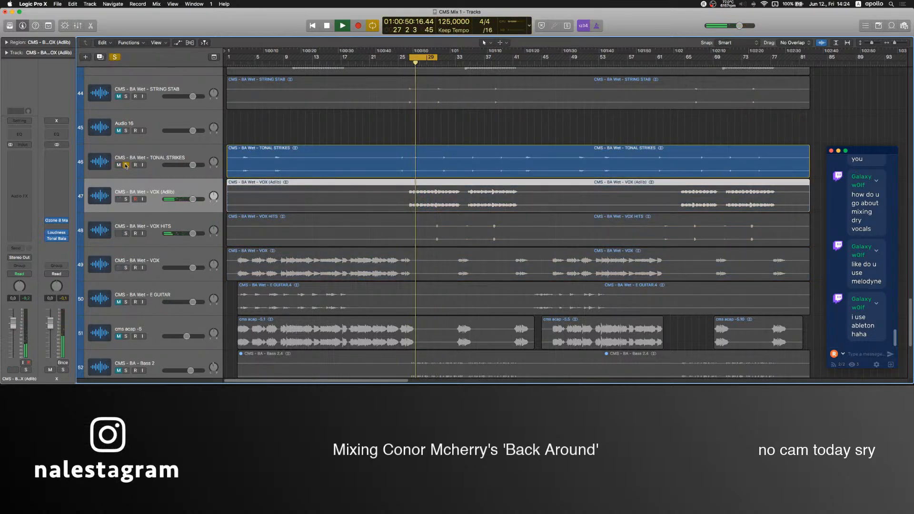
left_click(126, 165)
left_click(101, 163)
key("space")
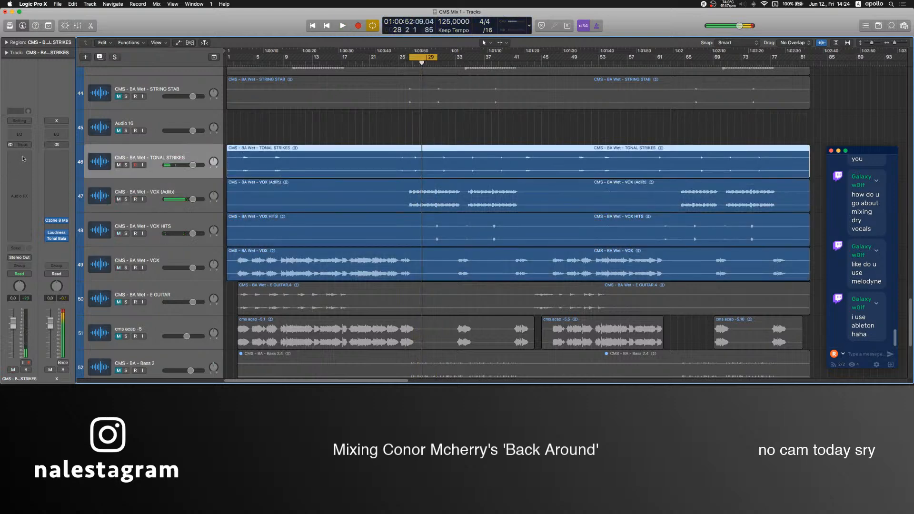
Insert Pro-Q 3 on TONAL STRIKES, raise its output level, and lower the track's volume to about -2.7 dB during playback.
left_click(23, 159)
left_click(33, 173)
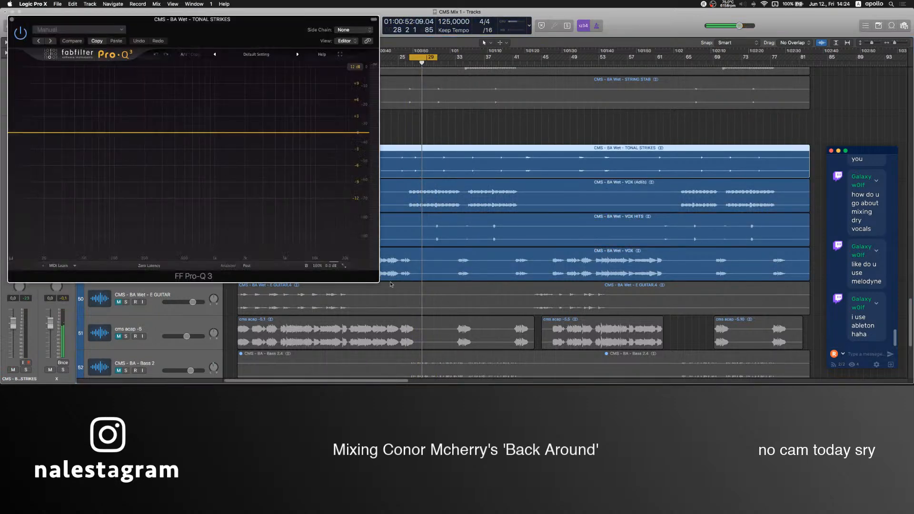
mouse_move(322, 265)
left_click_drag(326, 234, 329, 212)
key("space")
key("super+w")
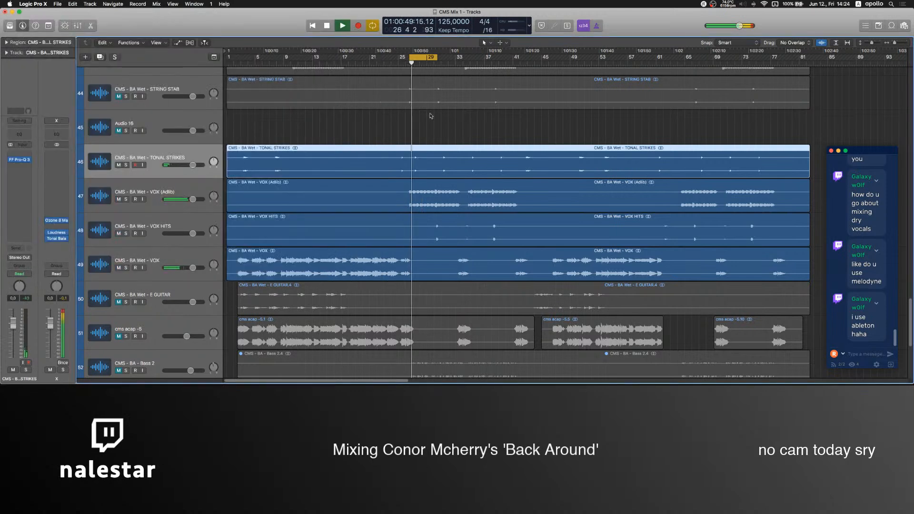
left_click(430, 116)
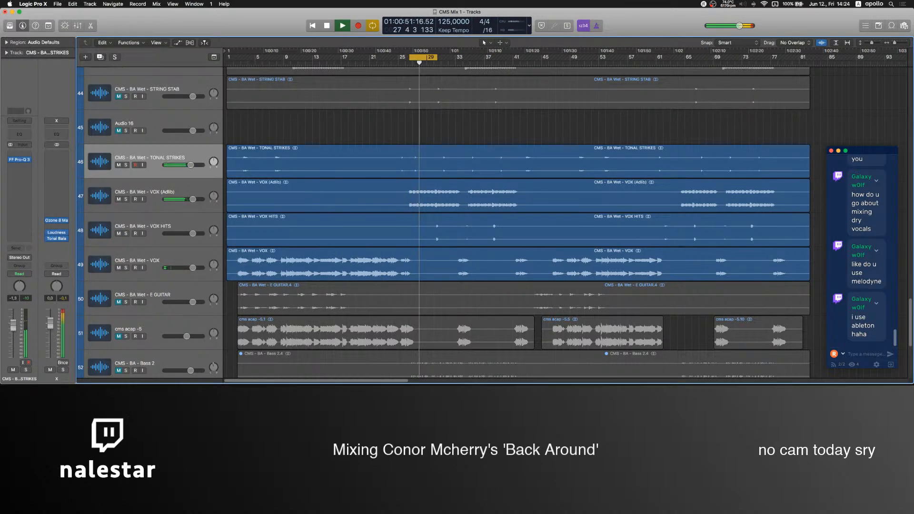
Insert Pro-R on TONAL STRIKES with a mix of about 48% and a space of 5.13 s.
left_click(19, 168)
left_click(41, 198)
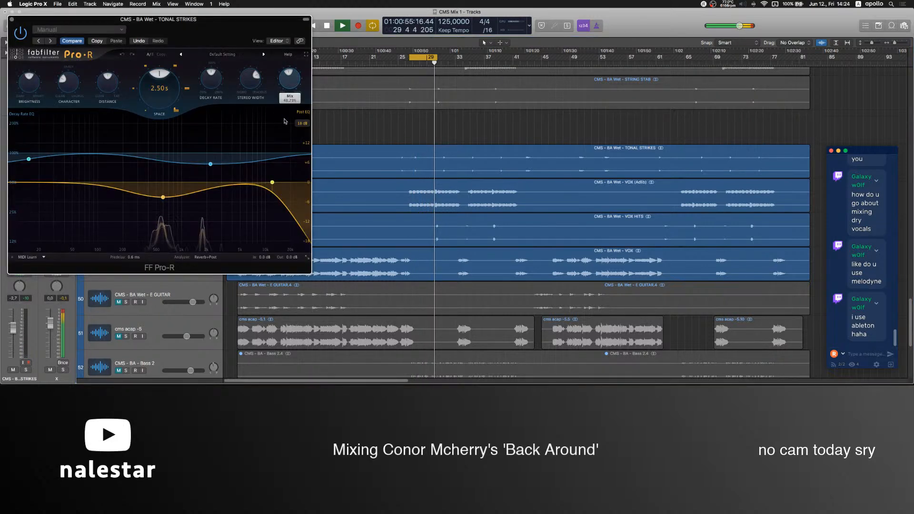
left_click_drag(161, 89, 212, 73)
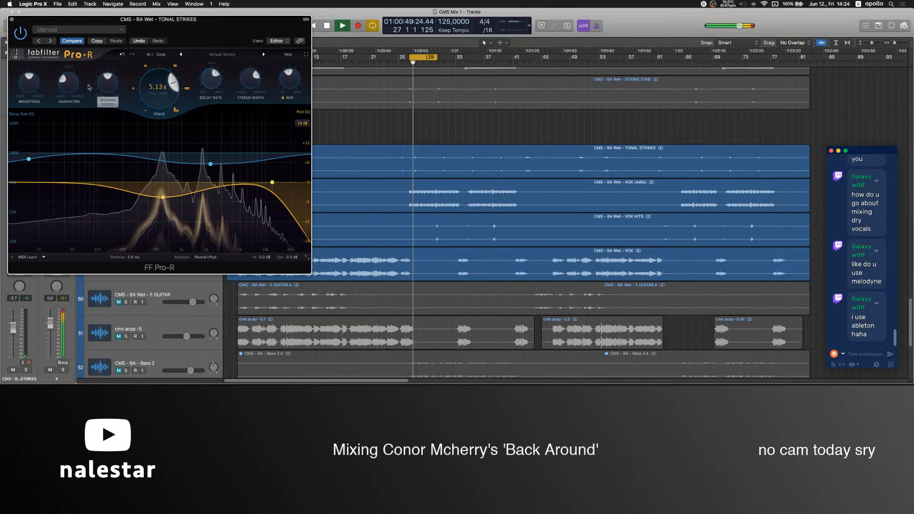
left_click(13, 20)
Insert Pro-C 2 on TONAL STRIKES, lower its threshold, and raise the track's volume to 1.0 dB.
left_click(19, 183)
mouse_move(48, 242)
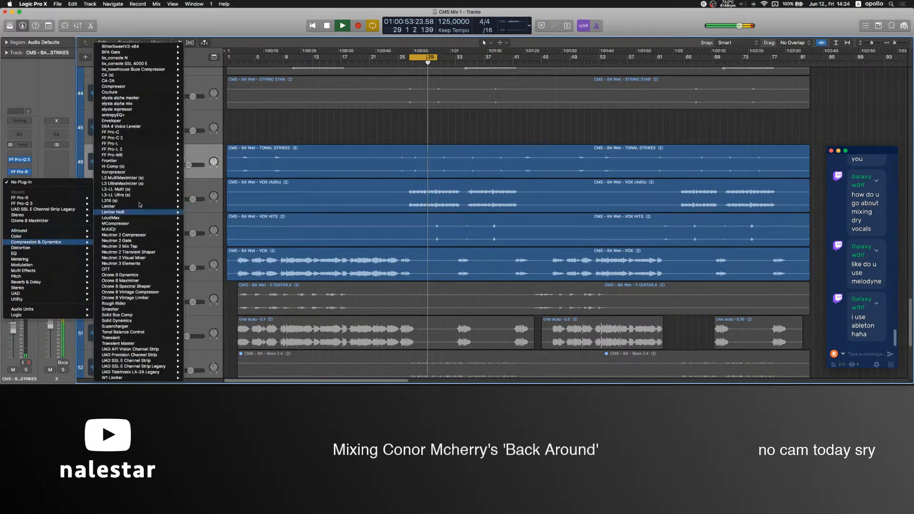
left_click(139, 141)
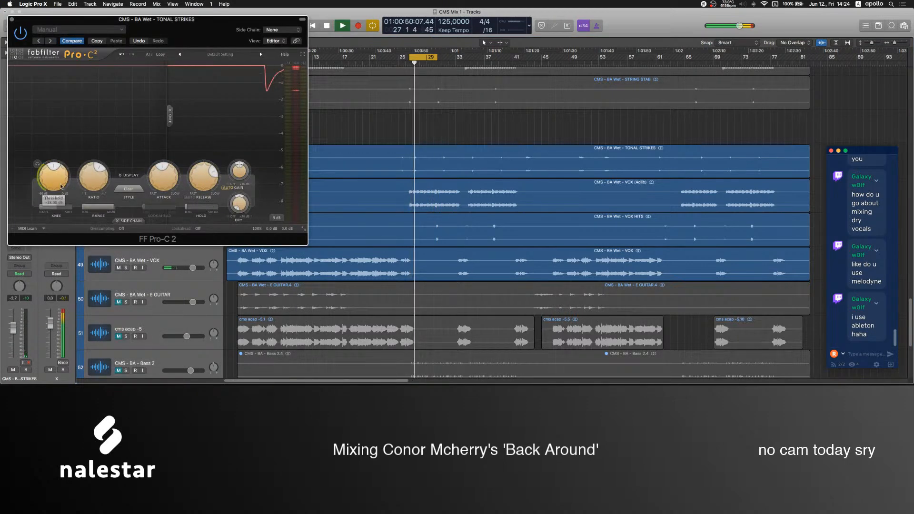
left_click_drag(60, 183, 59, 203)
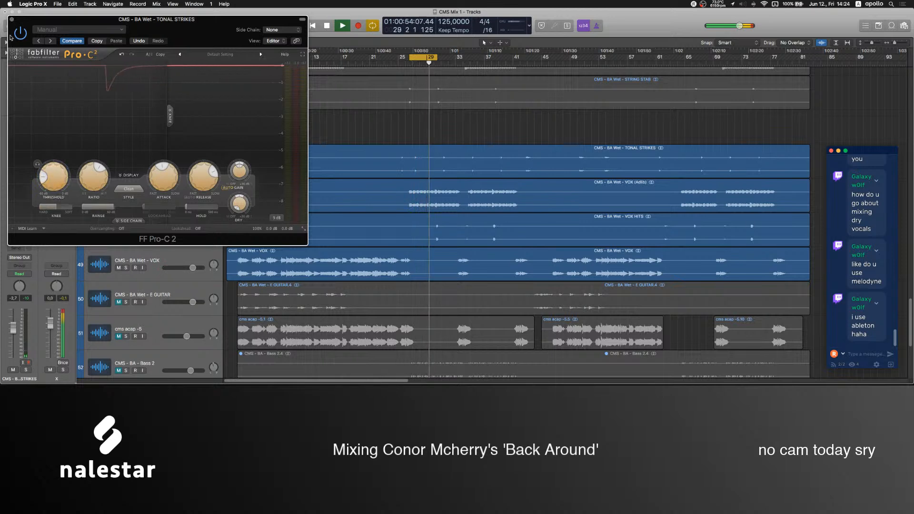
left_click(12, 19)
left_click_drag(13, 339, 14, 326)
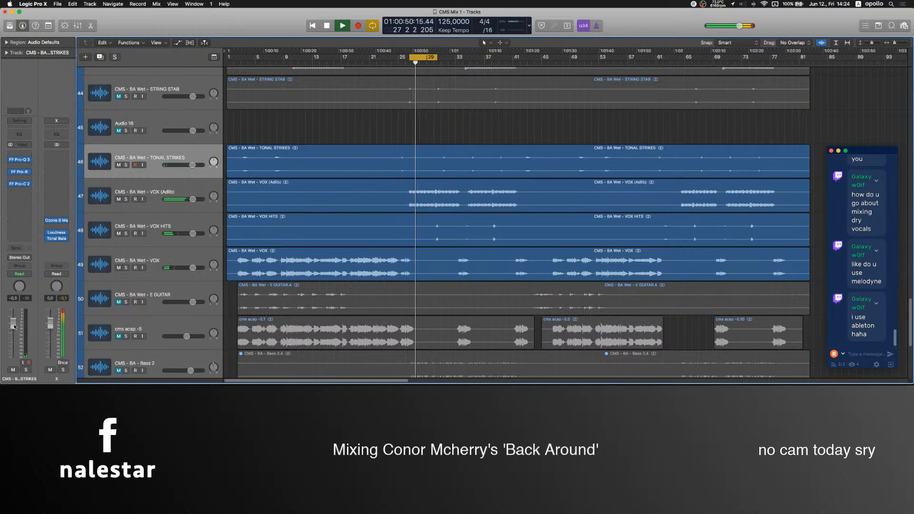
left_click_drag(13, 327, 13, 323)
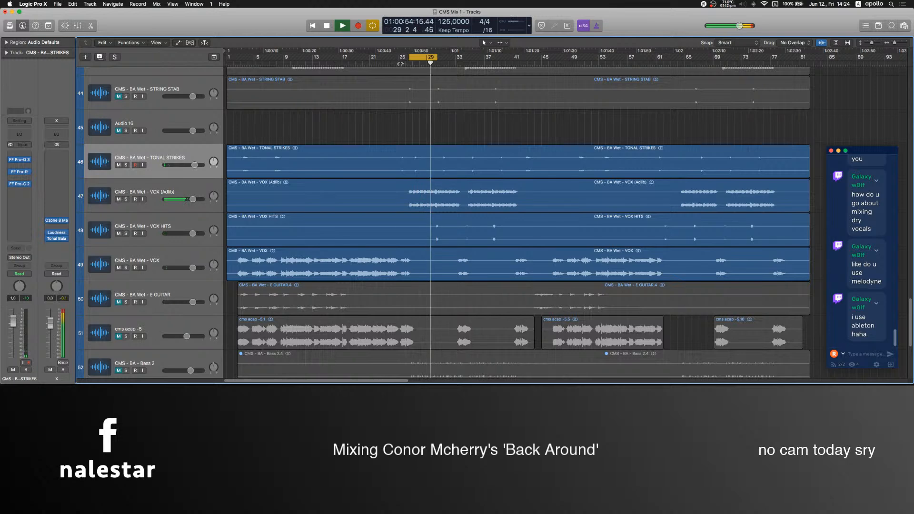
Mute the Bass 1, Bass 4, Bass 3 and Bass 5 tracks to hear the mix without them.
scroll(137, 186, "up", 20)
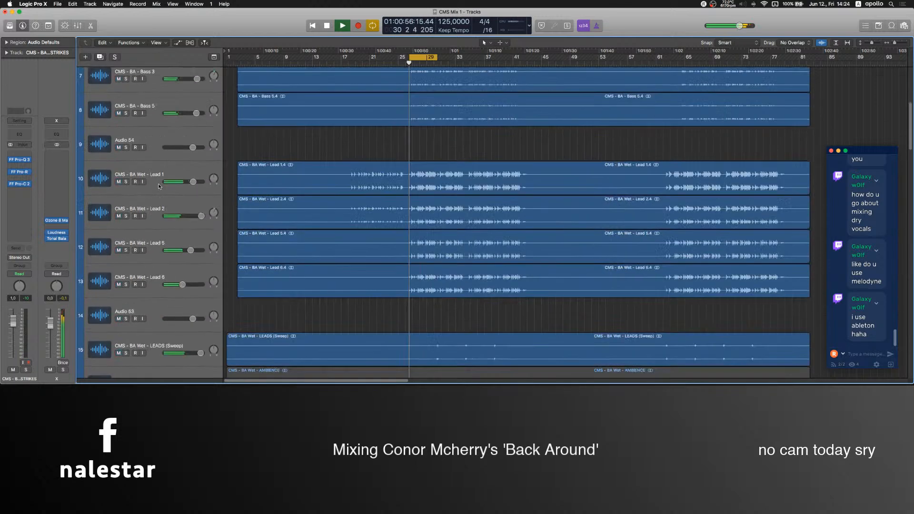
left_click(141, 219)
left_click(118, 225)
left_click(118, 191)
scroll(169, 215, "down", 3)
left_click(118, 242)
left_click(119, 276)
Delete the empty Audio 55 track between Bass 4 and Bass 3.
left_click(248, 196)
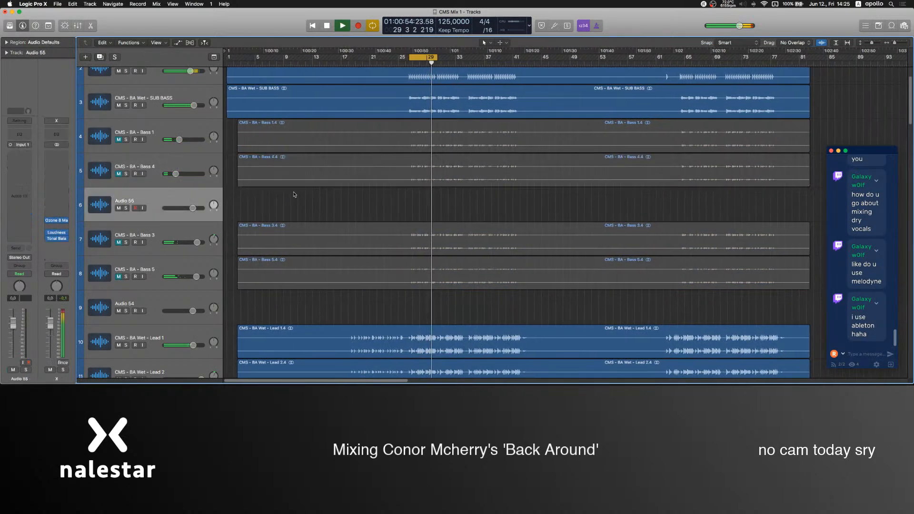
key("super+BackSpace")
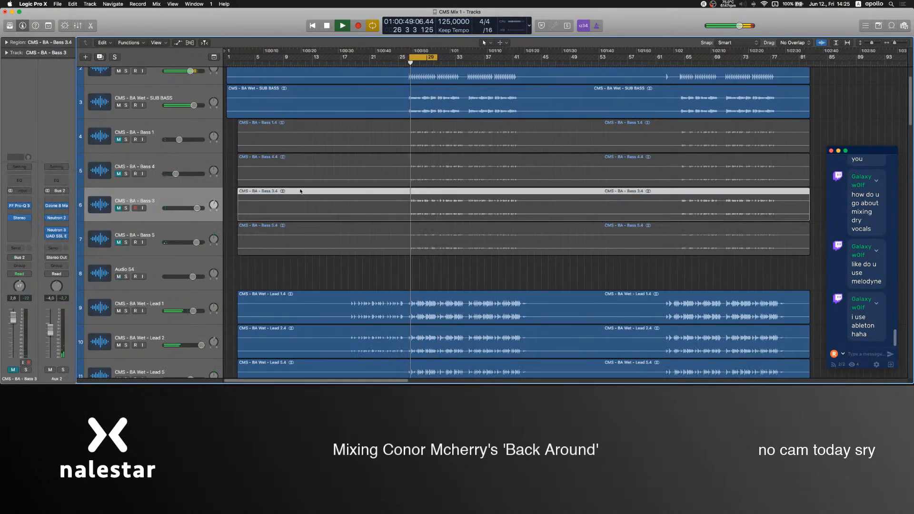
Switch to OBS to check the Logic audio level in its mixer, and return to Logic Pro X.
mouse_move(486, 362)
left_click(530, 364)
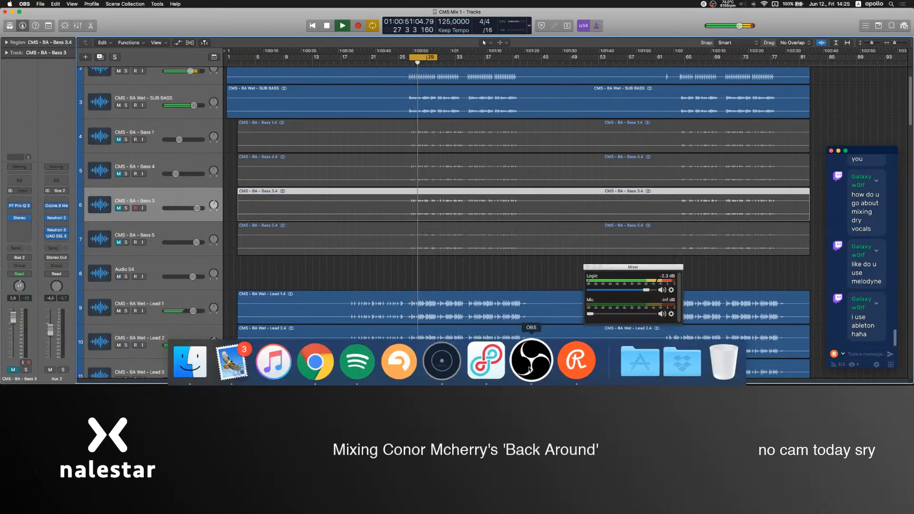
left_click(211, 200)
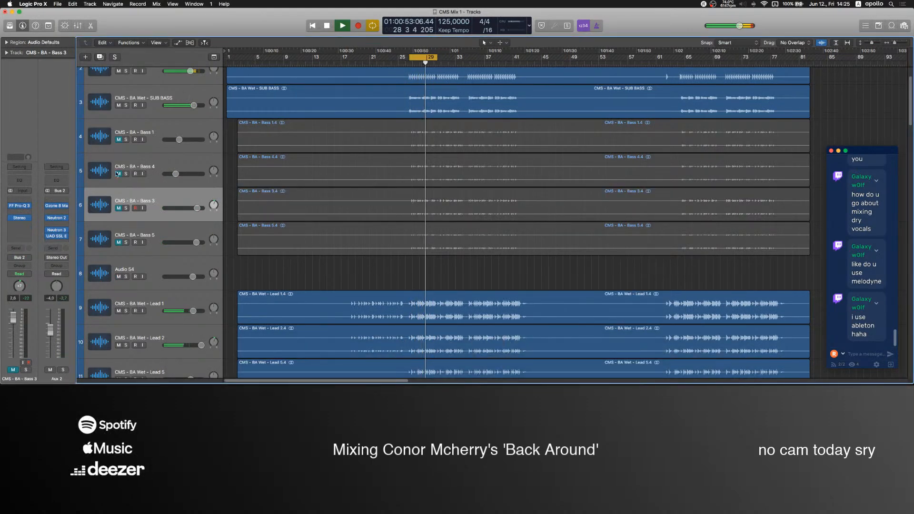
Unmute the four Bass tracks and solo their Aux 2 bus.
left_click_drag(119, 138, 118, 233)
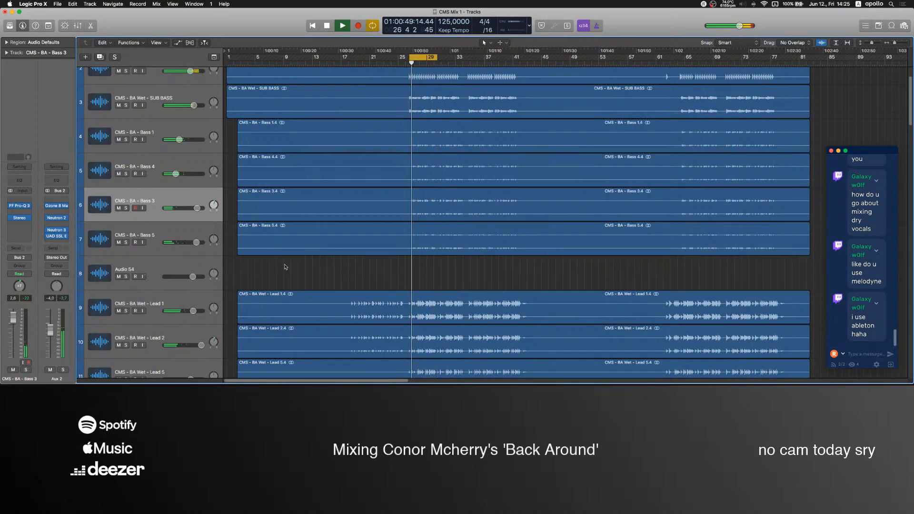
left_click(154, 230)
left_click(63, 370)
Compare the compressor's fast attack off and on in Aux 2's UAD SSL E Channel Strip.
left_click(56, 236)
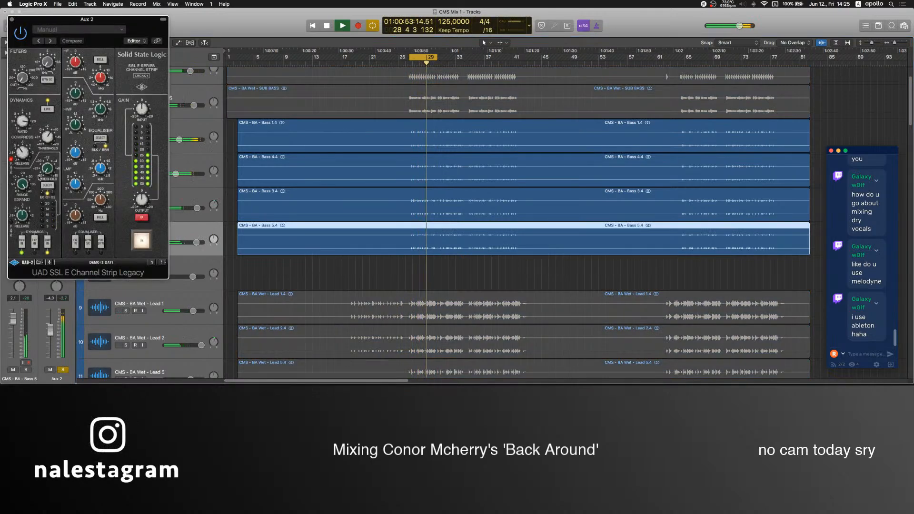
left_click(12, 161)
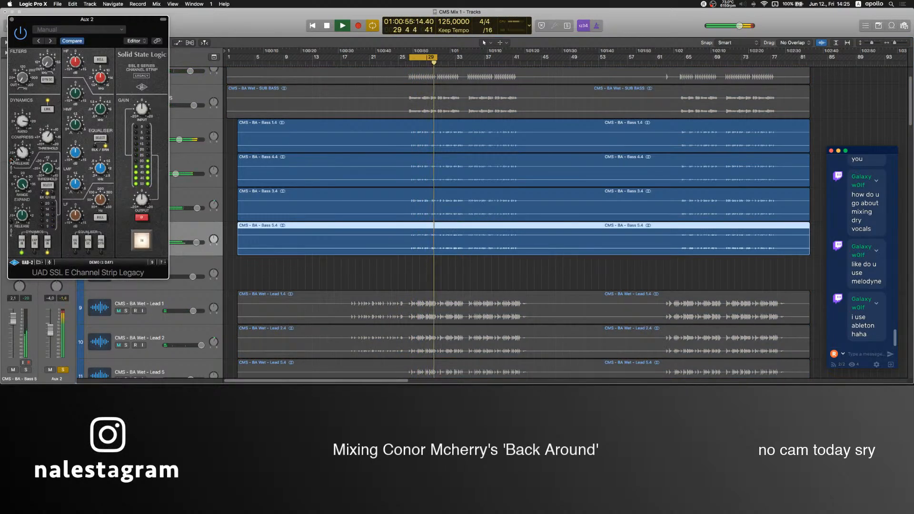
left_click(11, 160)
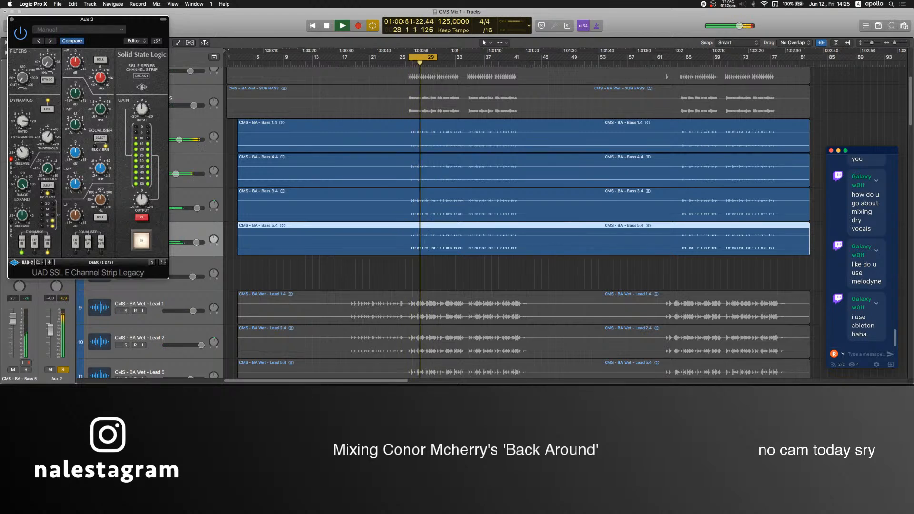
left_click(11, 20)
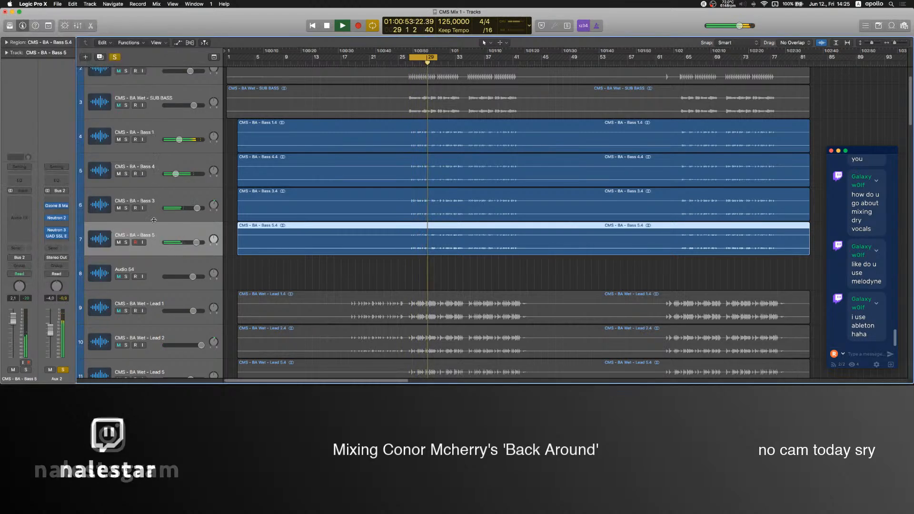
Mute the Bass 1 track and unsolo the Aux 2 bus, closing its SSL E Channel Strip.
left_click(119, 139)
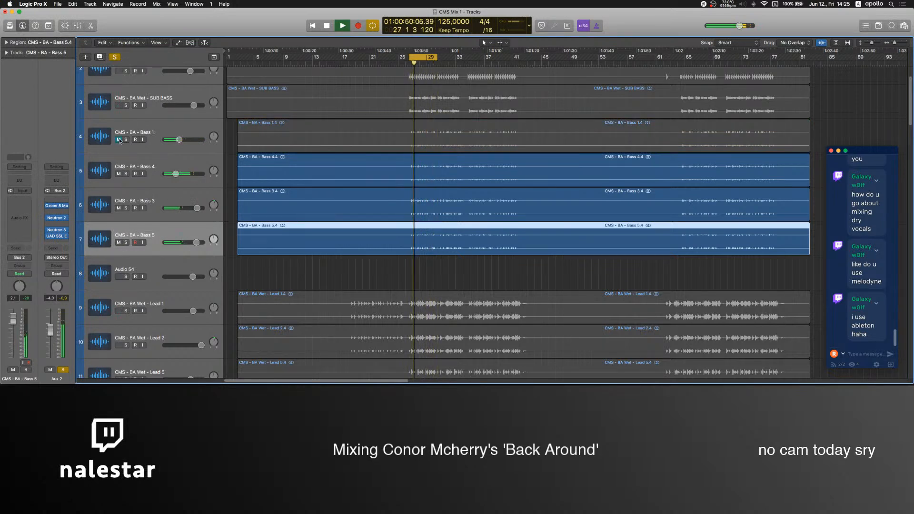
left_click(57, 235)
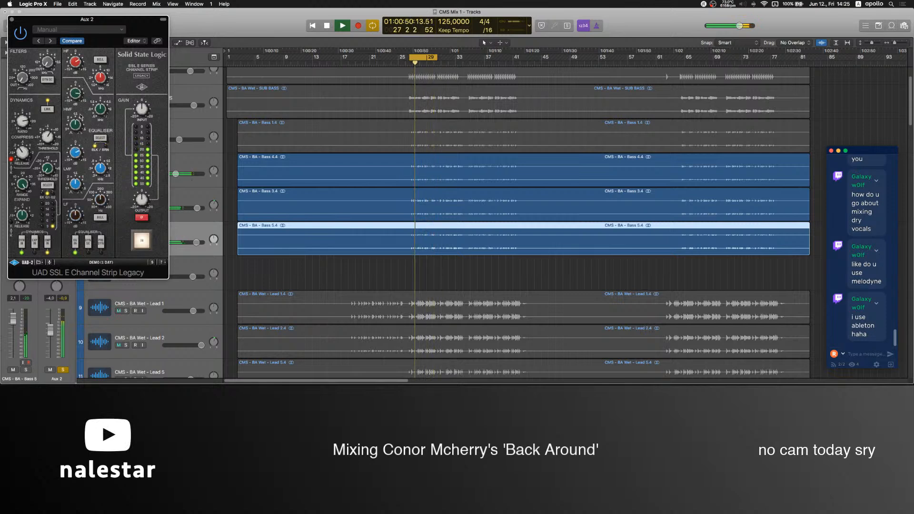
left_click(63, 370)
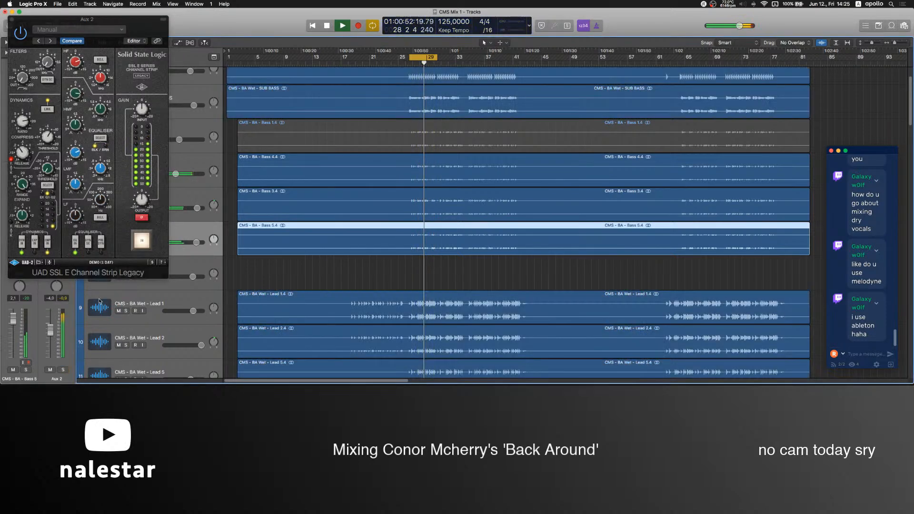
left_click(12, 21)
left_click(384, 285)
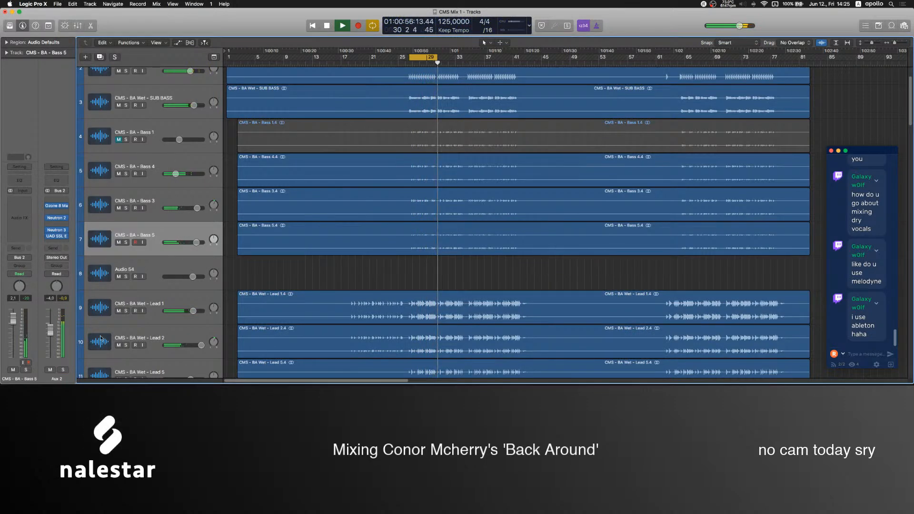
With the SUB BASS track muted, unmute Bass 1 and lower its volume to about -15 dB.
left_click(119, 105)
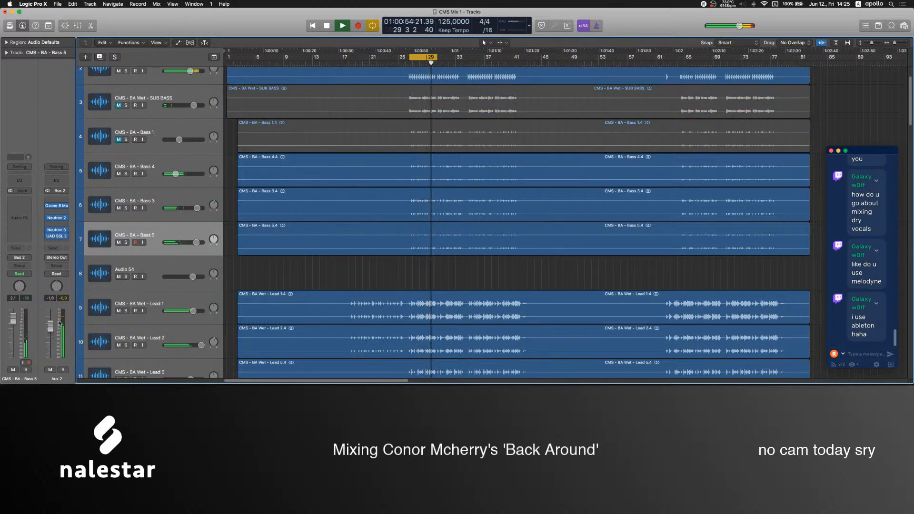
left_click(120, 145)
left_click(119, 139)
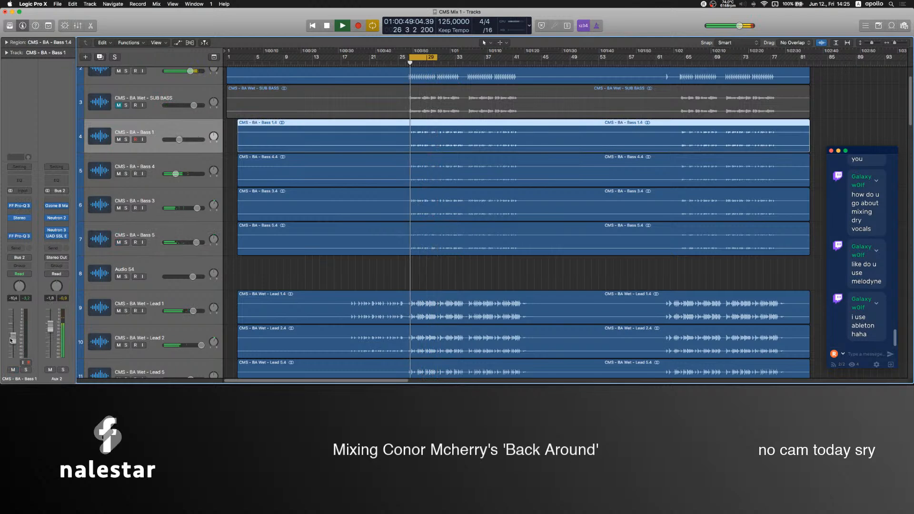
left_click_drag(178, 140, 176, 140)
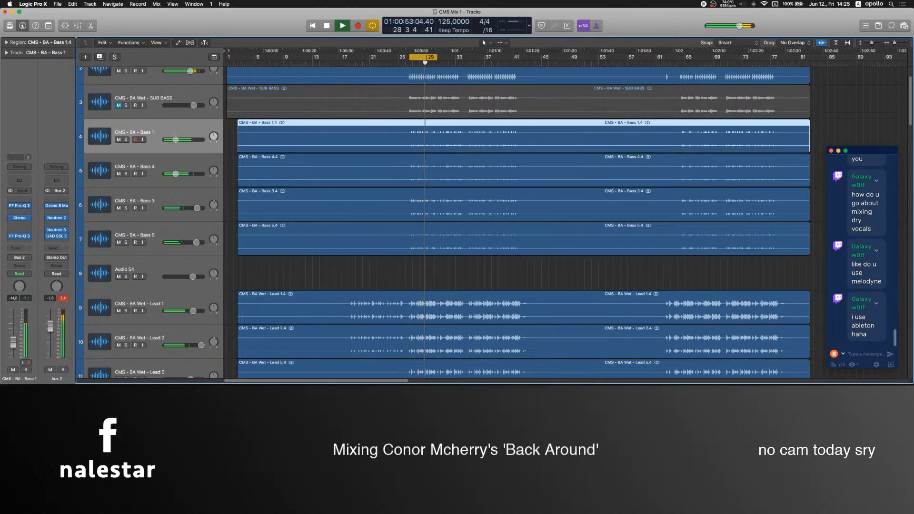
Unmute the SUB BASS track and lower its volume to -3.9 dB.
scroll(269, 183, "up", 3)
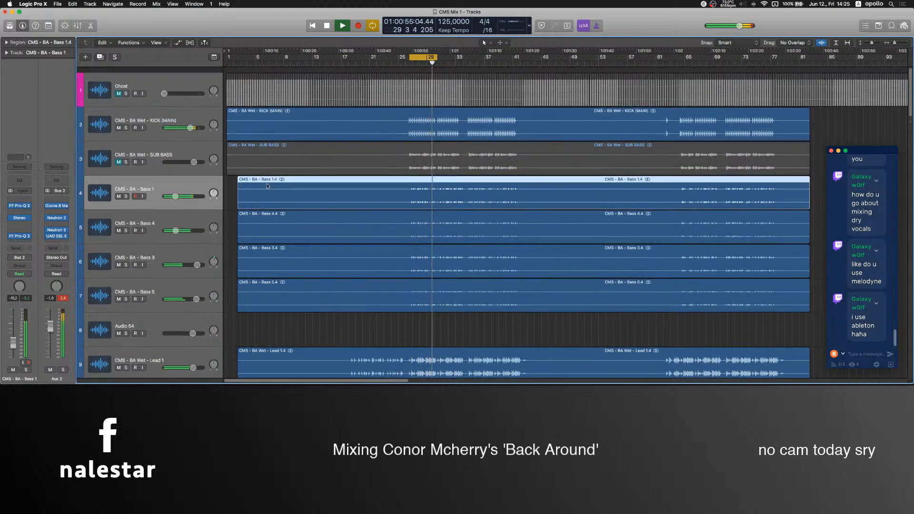
left_click(119, 156)
left_click_drag(194, 157, 187, 156)
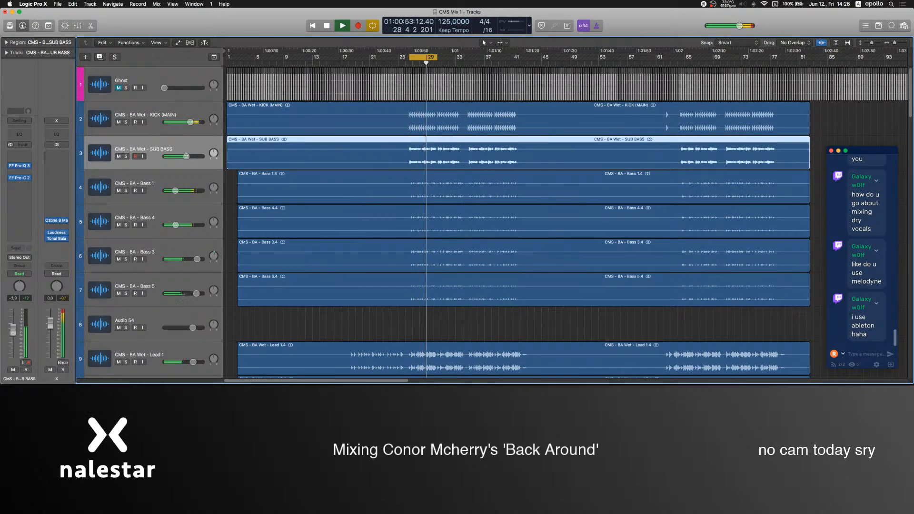
Raise the output level of the CLAPS track's Pro-Q 3 and lower the track's volume to about 1.7 dB.
scroll(345, 309, "down", 10)
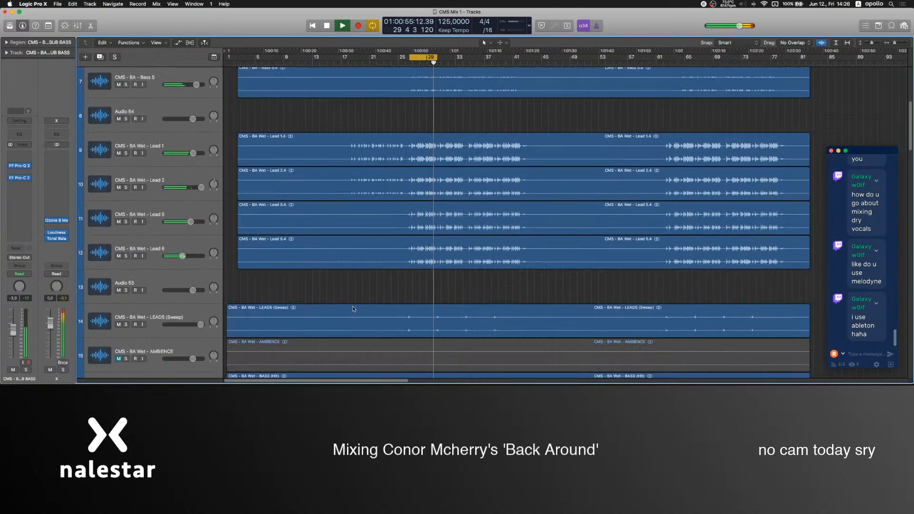
scroll(350, 309, "down", 6)
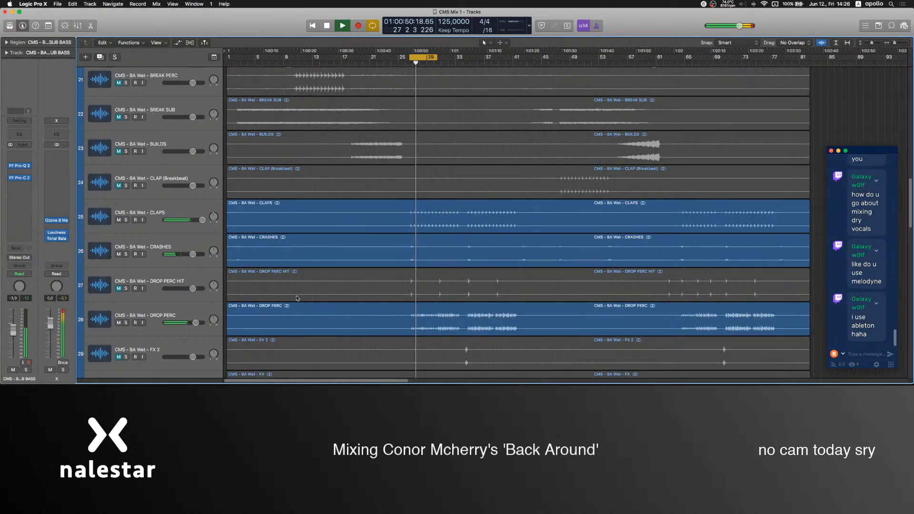
left_click(170, 209)
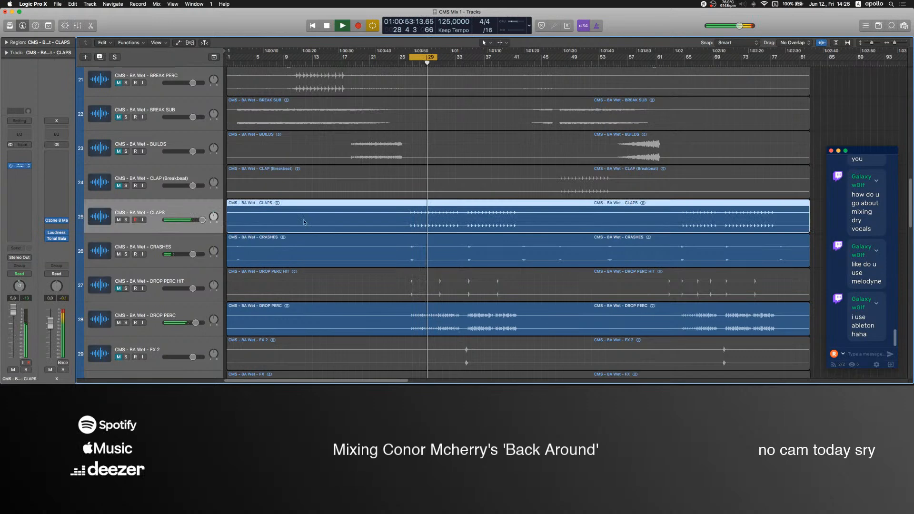
left_click(19, 165)
left_click_drag(325, 235, 325, 216)
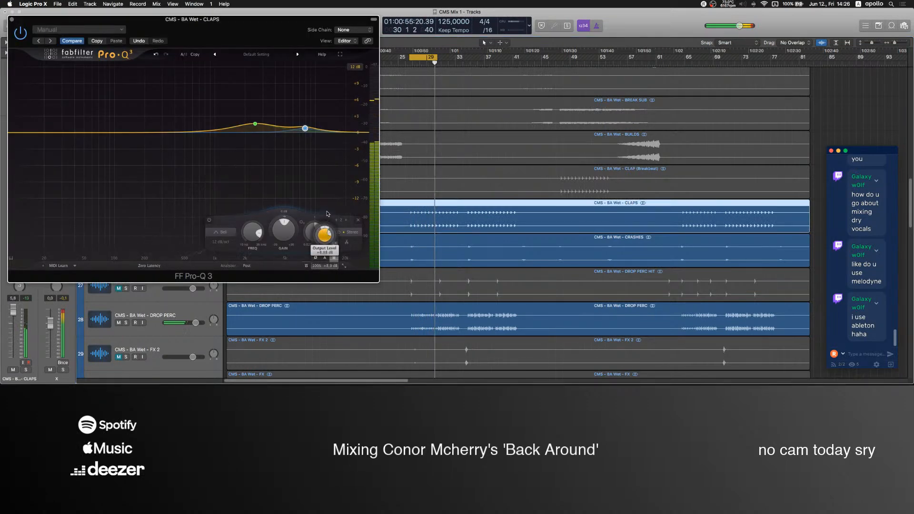
left_click(11, 20)
left_click_drag(13, 309, 13, 323)
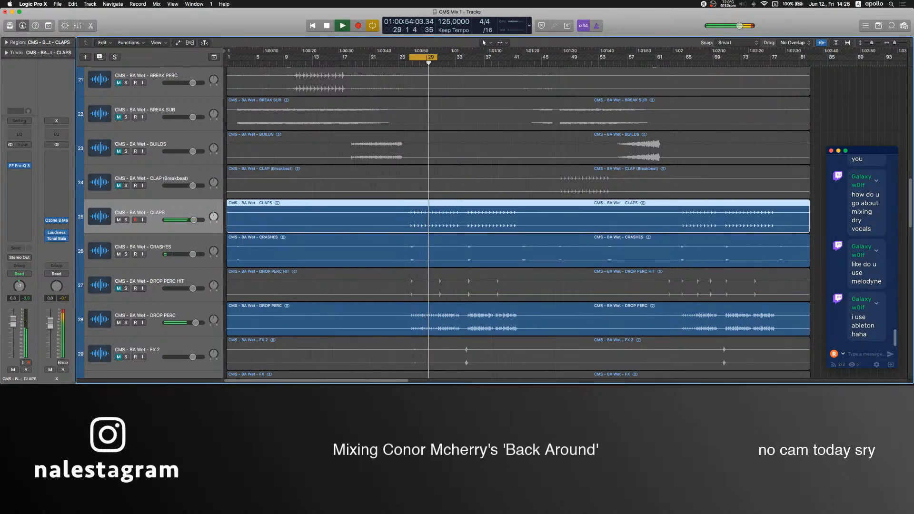
Mute the DROP PERC track, then stop playback at the vocal tracks.
left_click(118, 323)
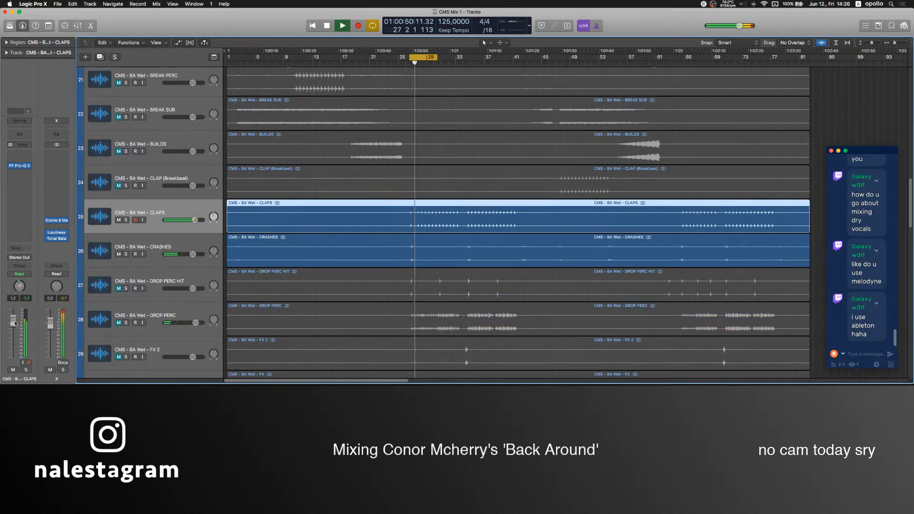
scroll(241, 213, "down", 4)
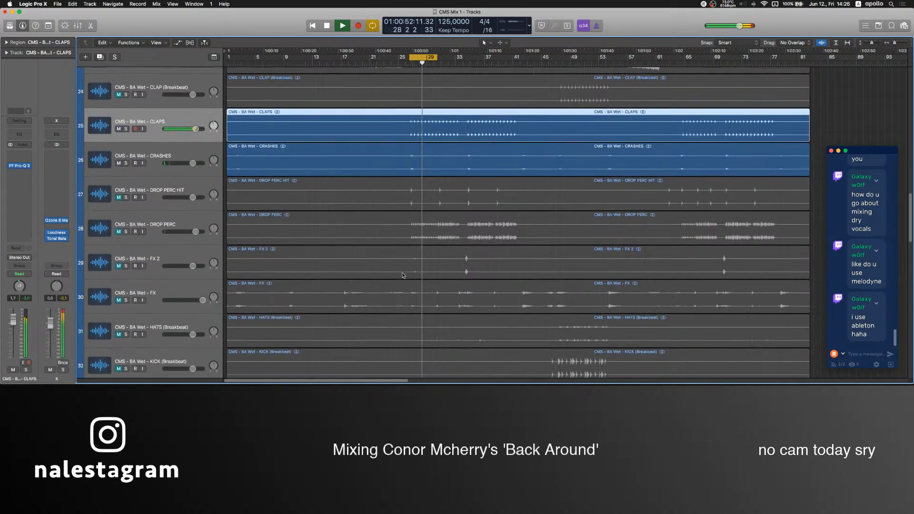
scroll(241, 213, "down", 15)
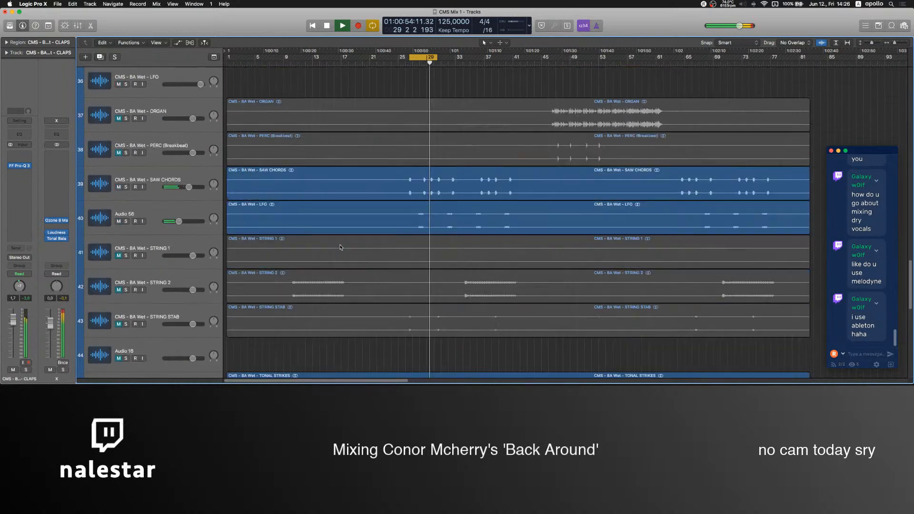
scroll(316, 247, "down", 3)
key("space")
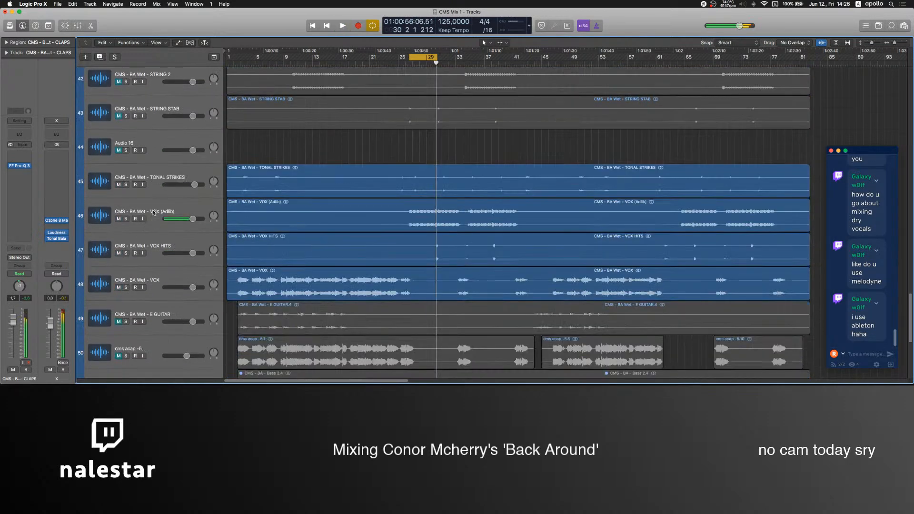
Switch to OBS, raise the Mic level to about -5 dB in its mixer, and return to Logic Pro X.
left_click(312, 218)
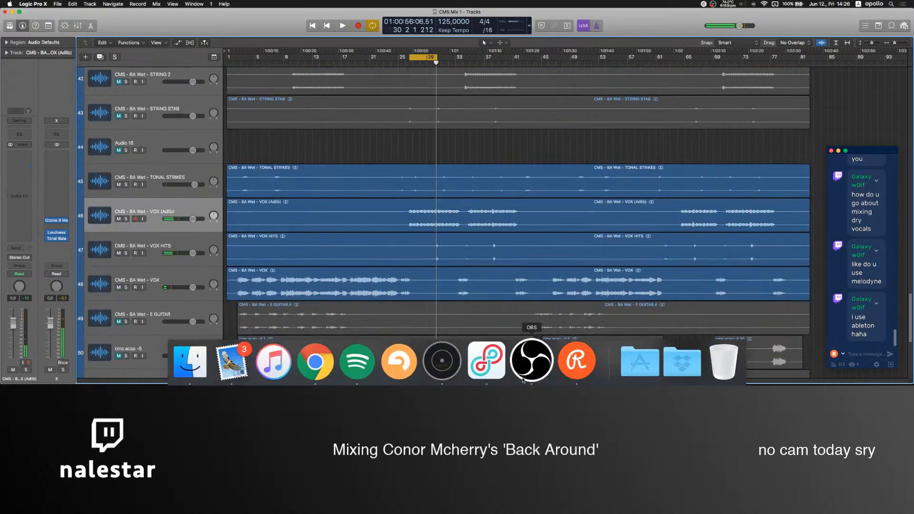
left_click(537, 373)
left_click_drag(625, 315, 640, 318)
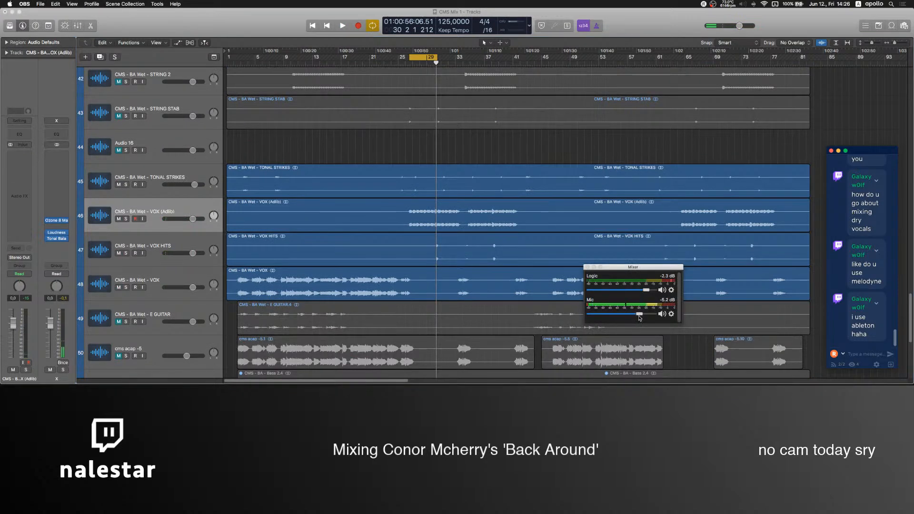
left_click(167, 190)
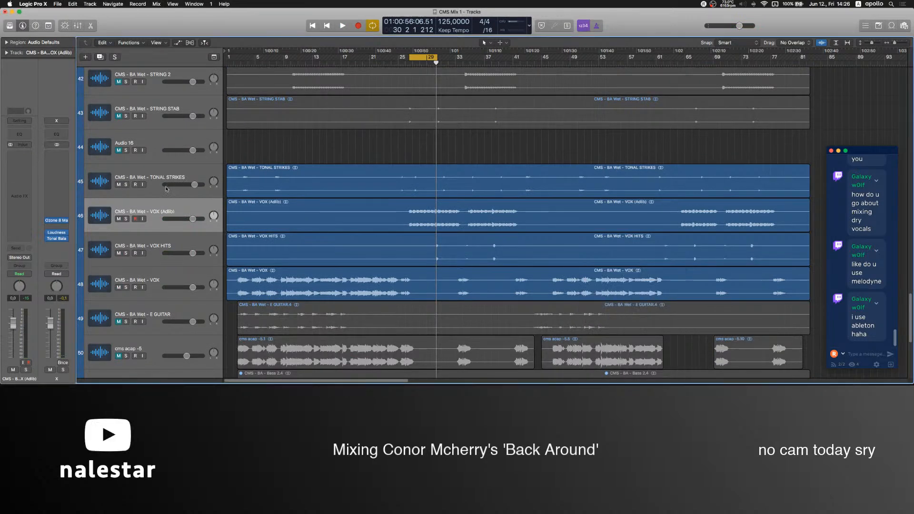
Select the TONAL STRIKES, VOX (Adlib), VOX HITS and VOX tracks together and route their outputs to Bus 3.
left_click(153, 175)
left_click(167, 267, "shift")
scroll(209, 263, "down", 5)
scroll(208, 263, "up", 5)
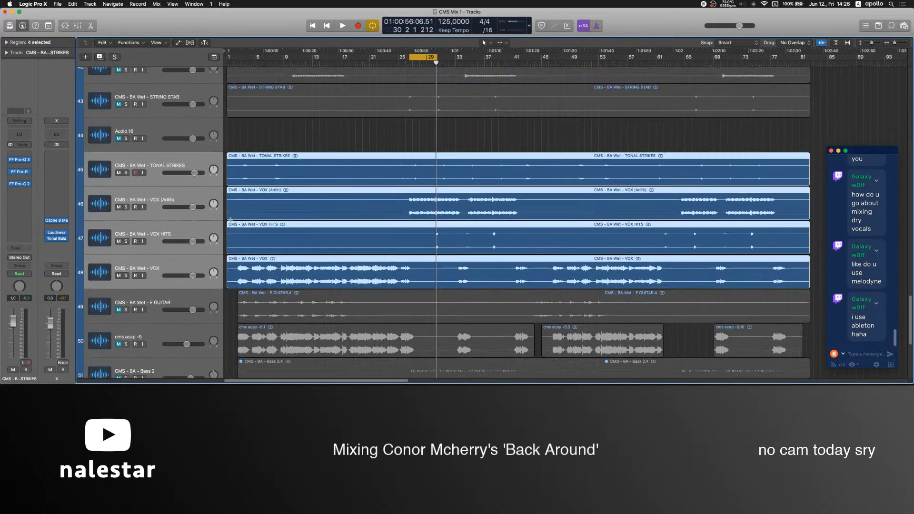
key("super+2")
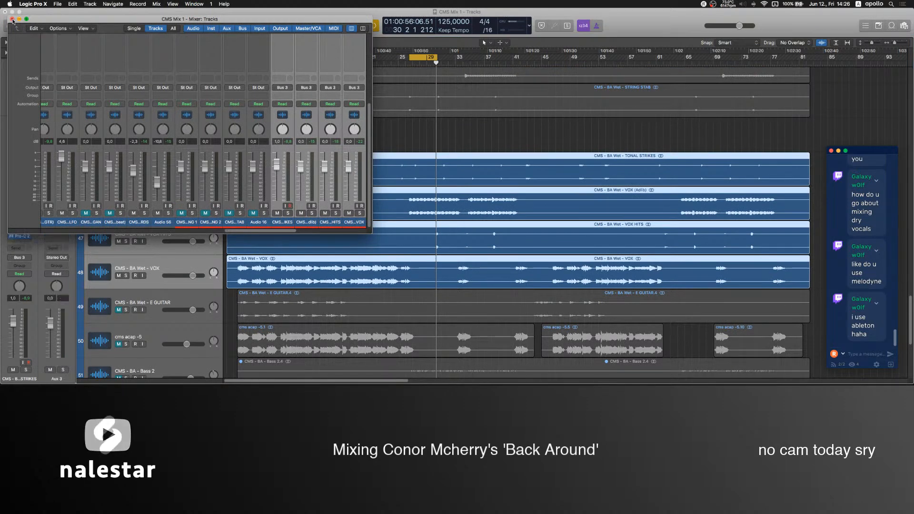
key("super+w")
Set the output of the TONAL STRIKES track alone back to Stereo Output.
left_click(235, 139)
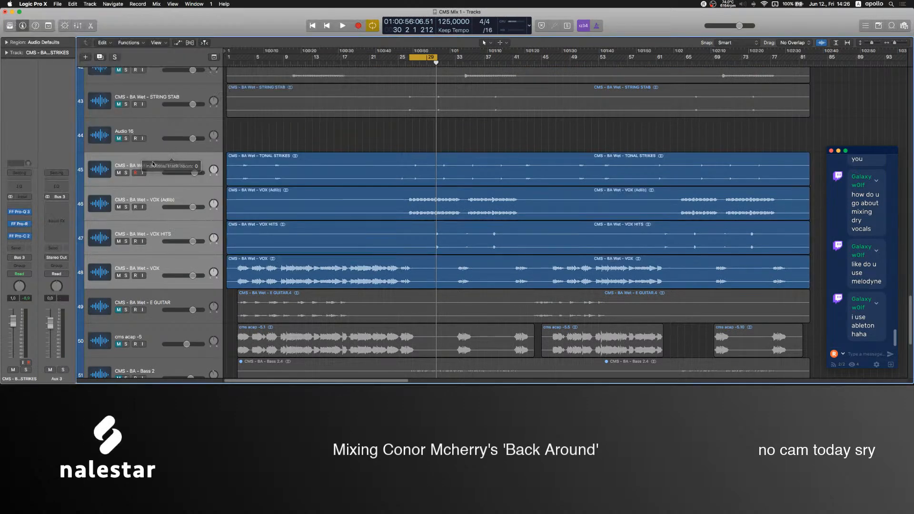
left_click(139, 168)
left_click(25, 258)
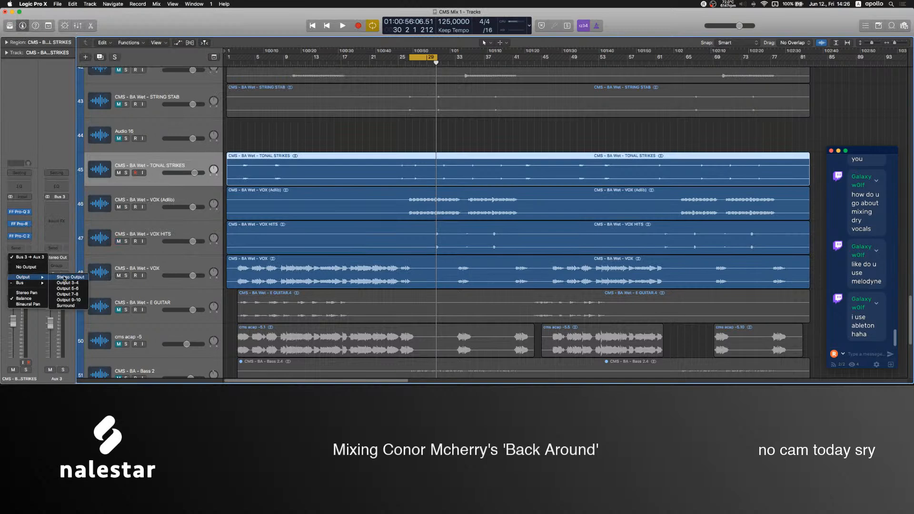
left_click(68, 278)
Insert the UAD API Vision Channel Strip on the Aux 3 bus fed by the VOX (Adlib) track.
left_click(155, 198)
left_click(307, 140)
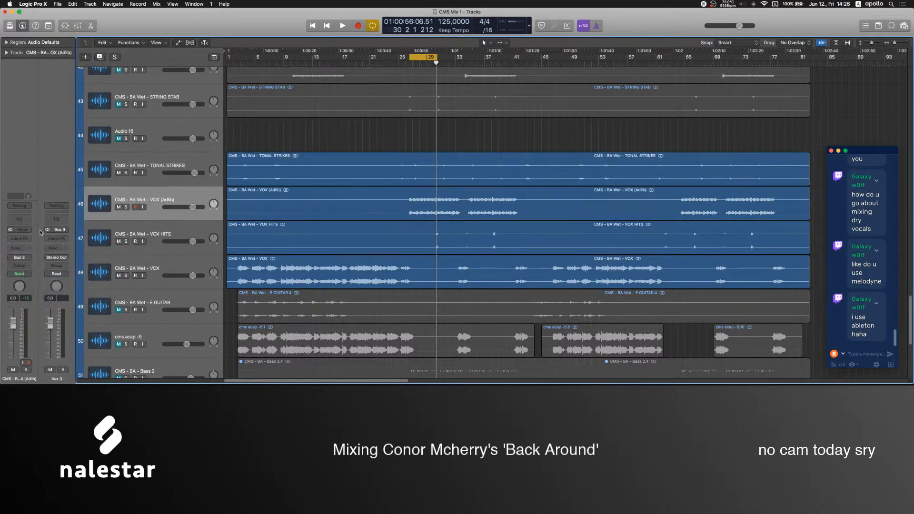
left_click(57, 238)
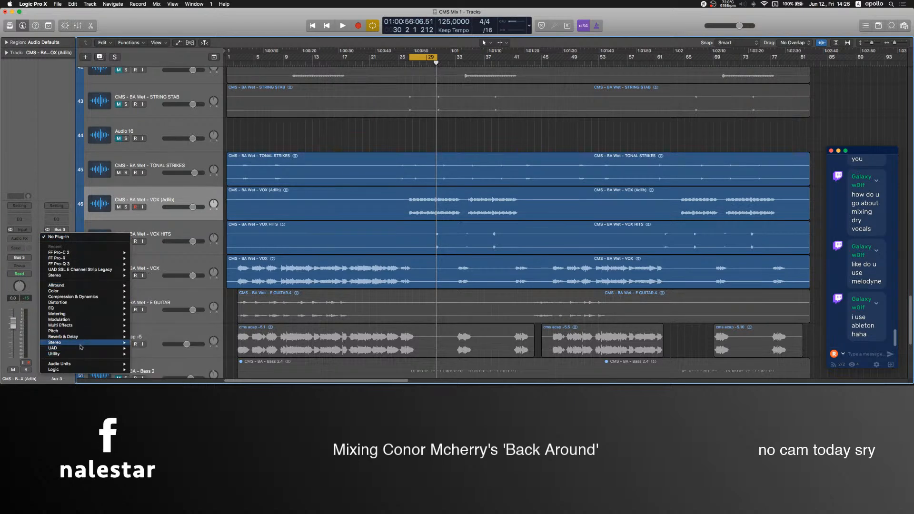
mouse_move(80, 348)
mouse_move(203, 344)
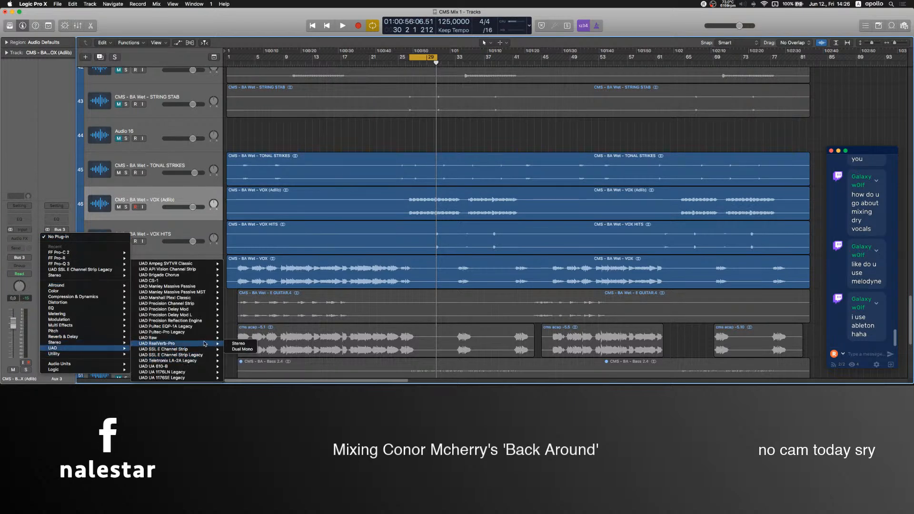
left_click(232, 269)
Adjust the preamp gain and output level in Aux 3's API Vision Channel Strip and play the vocals through it.
left_click_drag(29, 78, 30, 61)
left_click_drag(174, 224, 174, 234)
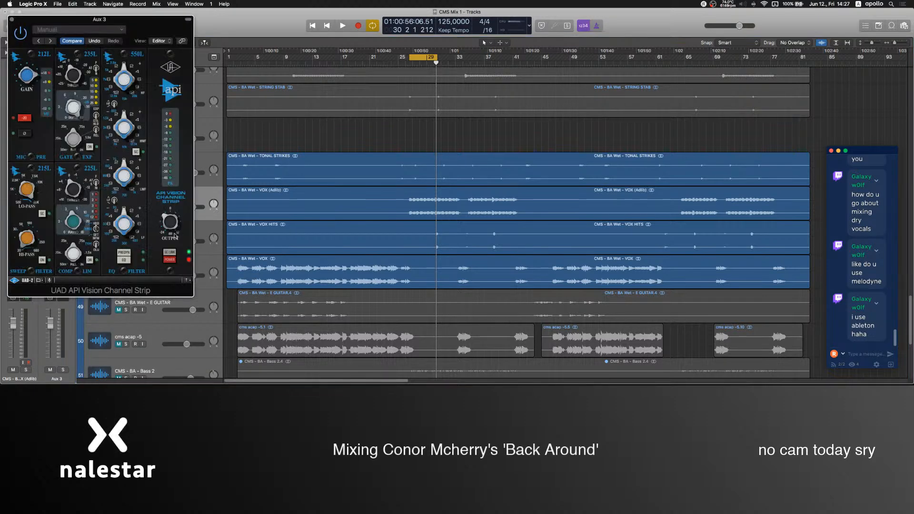
key("space")
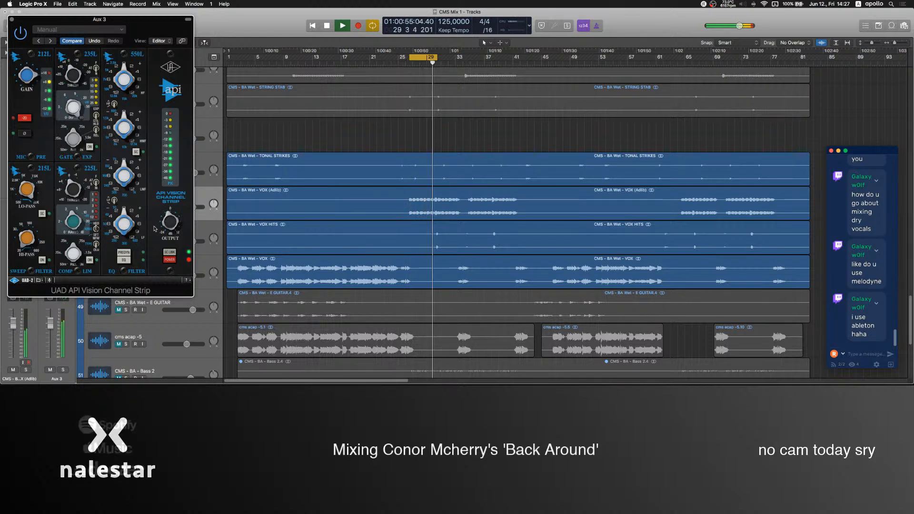
left_click(11, 19)
right_click(25, 240)
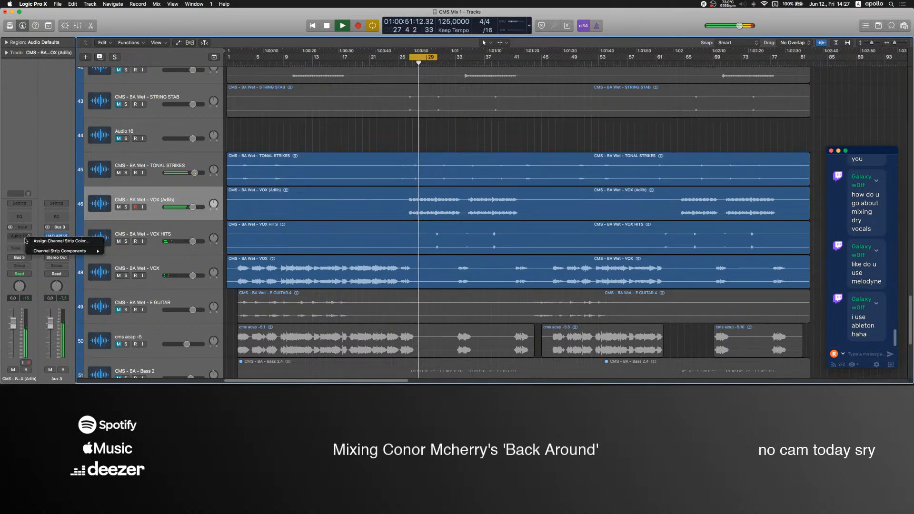
left_click(29, 241)
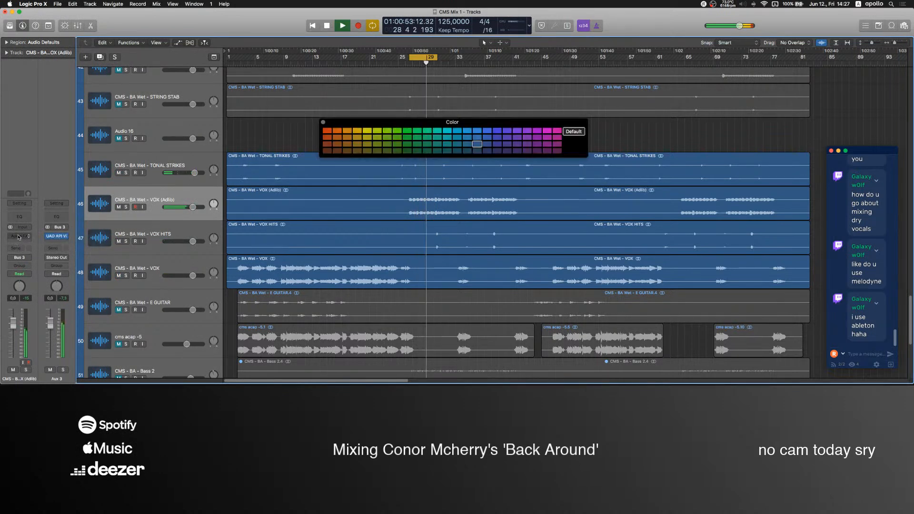
left_click(323, 122)
Insert the Stereo plug-in on the VOX (Adlib) track and try out its Width control during playback.
left_click(30, 240)
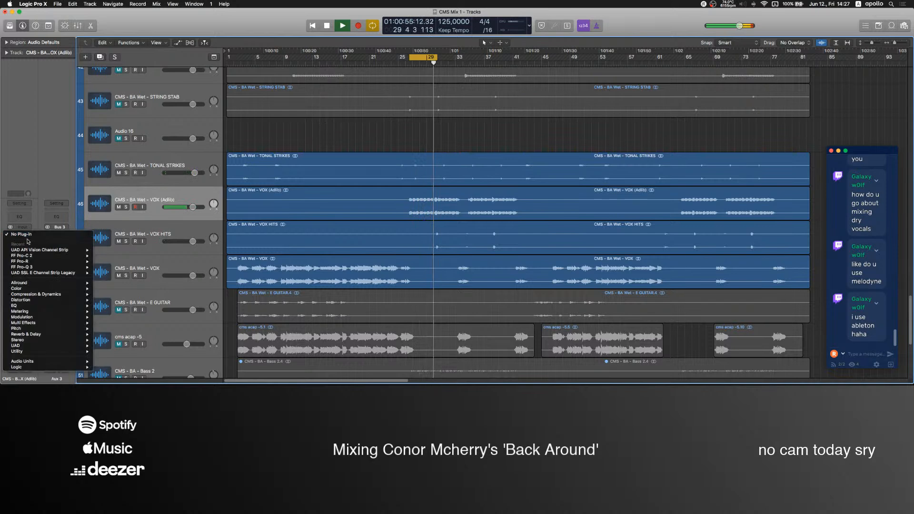
mouse_move(43, 340)
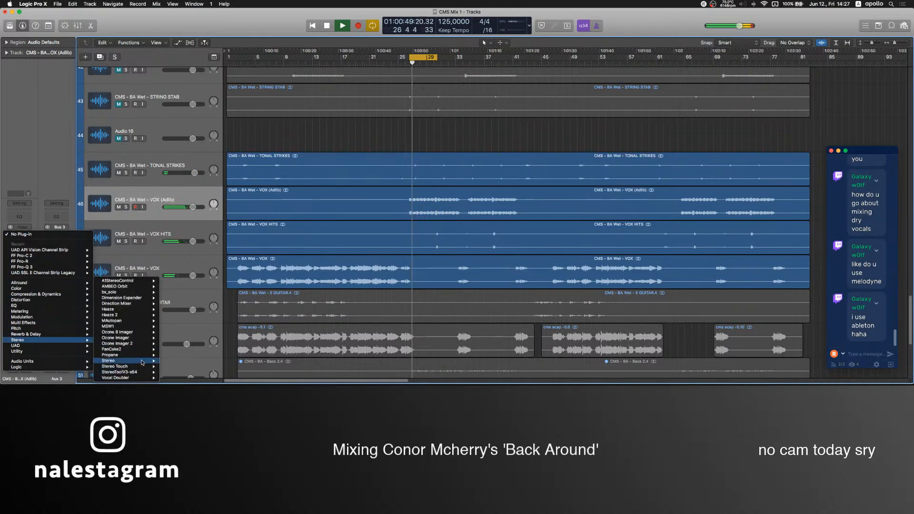
left_click(142, 363)
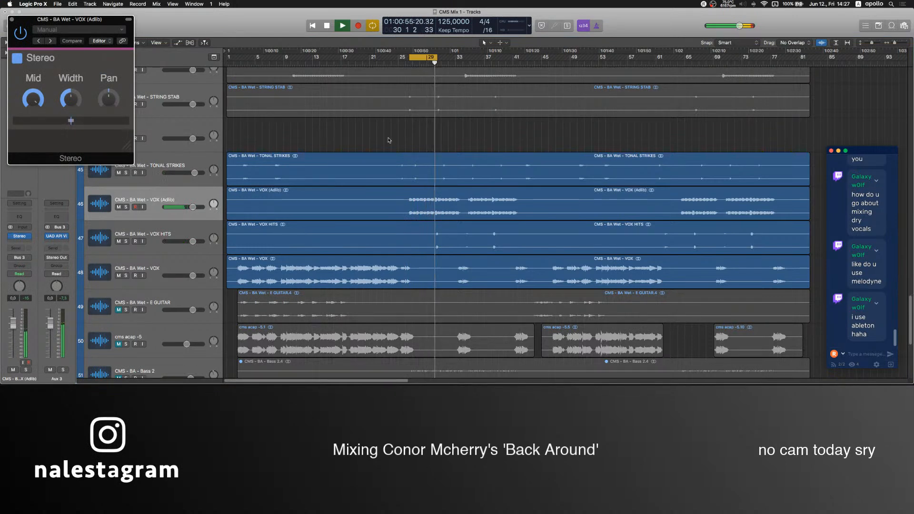
left_click_drag(70, 99, 70, 138)
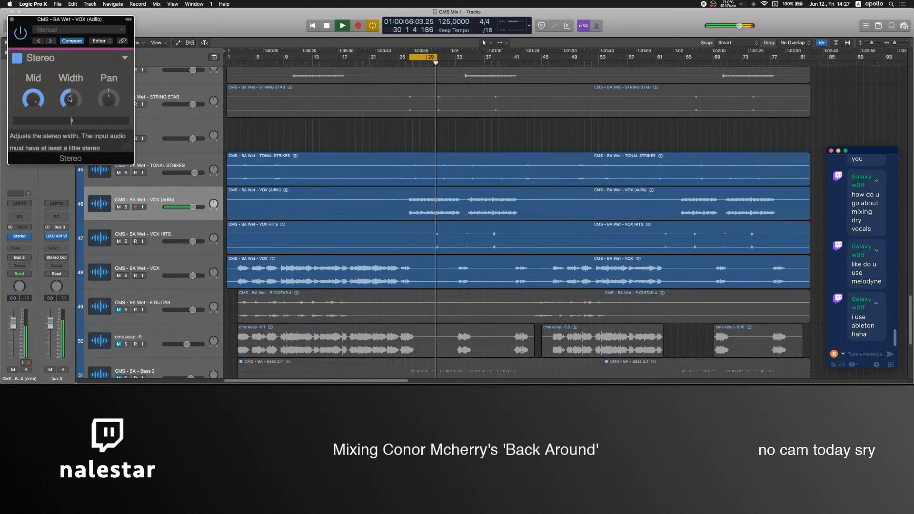
left_click(12, 20)
Stop playback and switch to OBS to reach its audio mixer.
key("space")
left_click(533, 362)
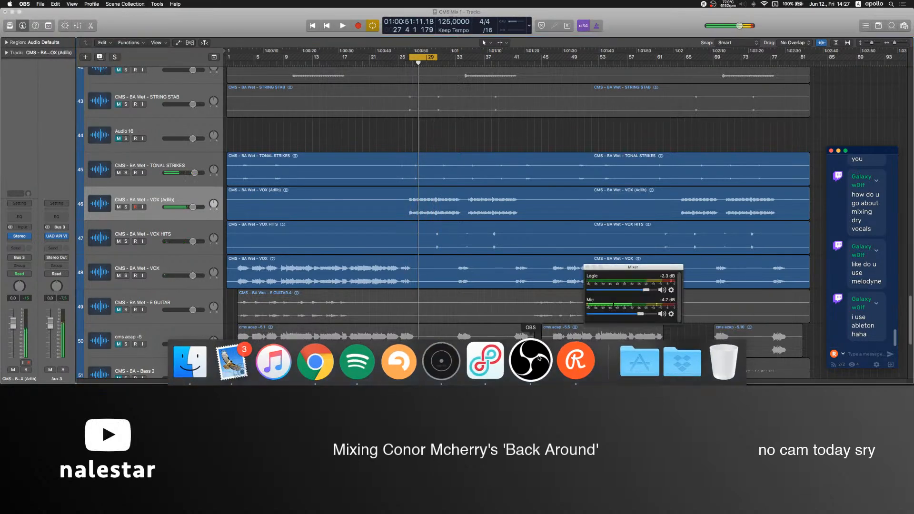
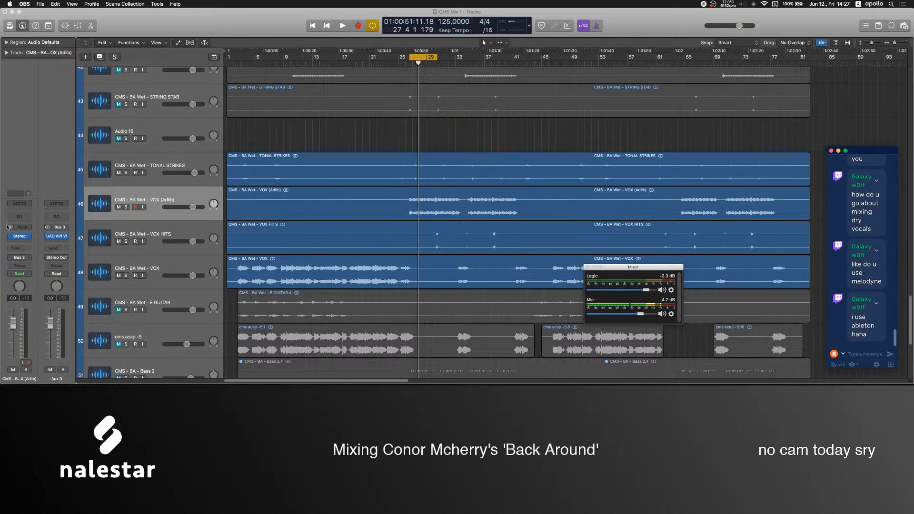
Set the width to 0% in the Stereo plug-in on the VOX (Adlib) track.
left_click(20, 236)
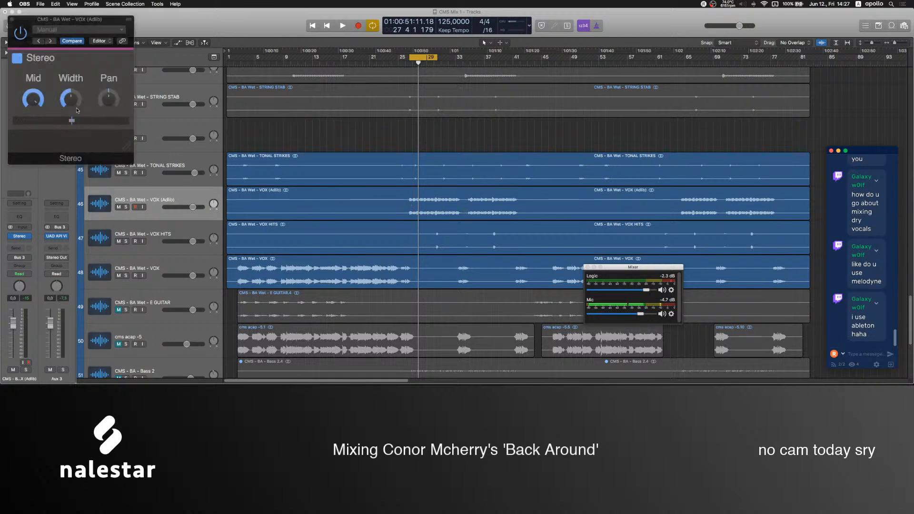
left_click(11, 18)
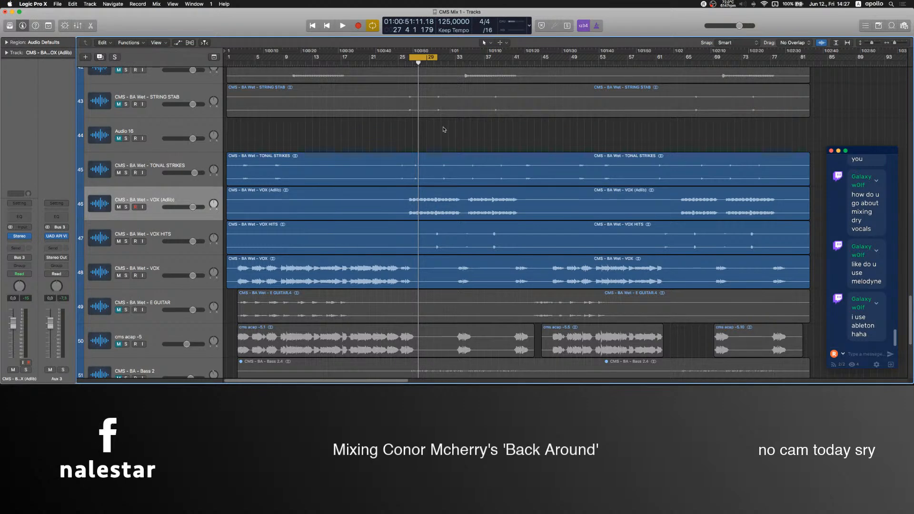
left_click(20, 236)
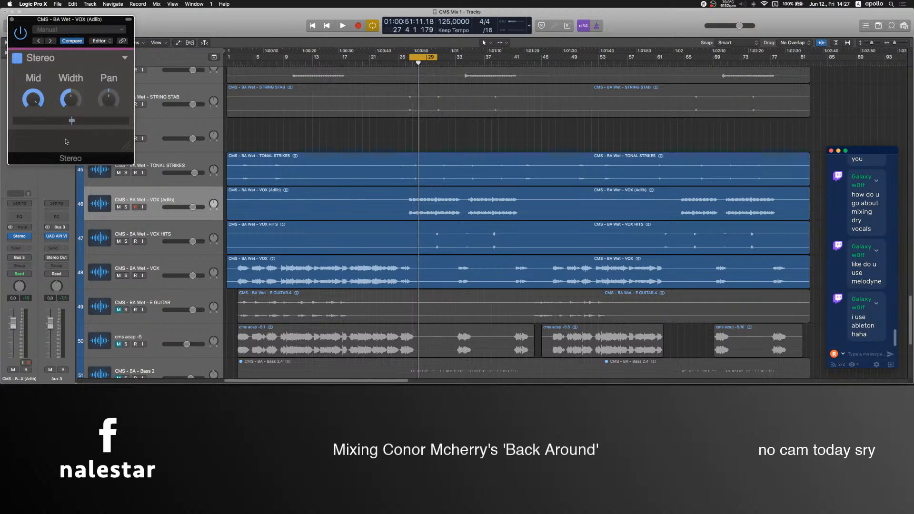
left_click(12, 21)
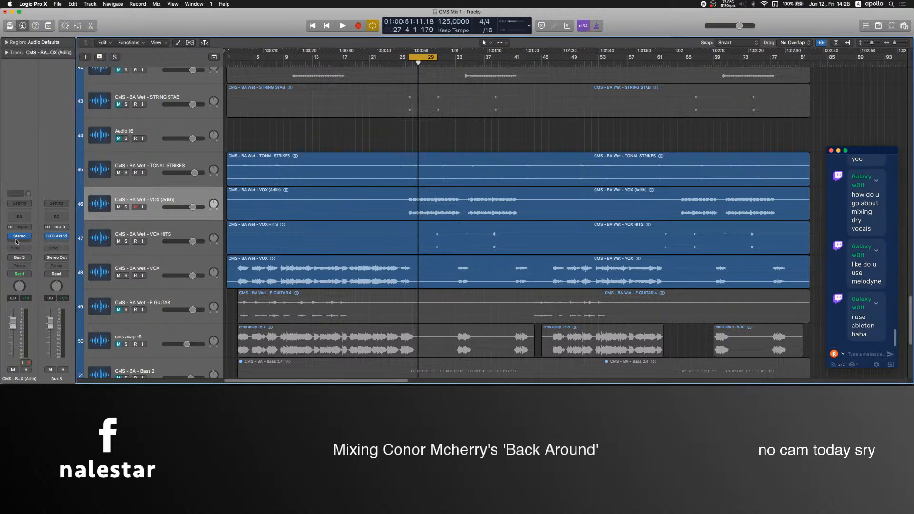
Switch to OBS, pull the Mic source's level down to silence, and return to Logic Pro.
left_click(528, 361)
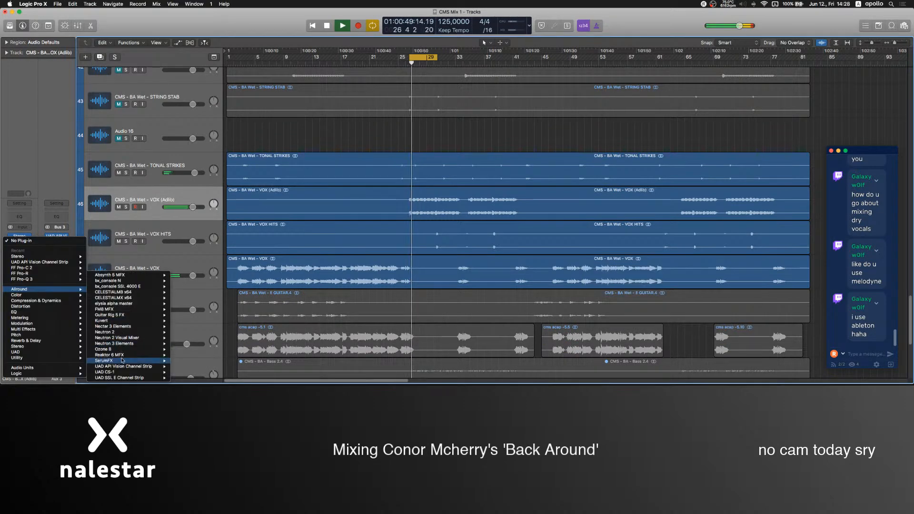
left_click(114, 360)
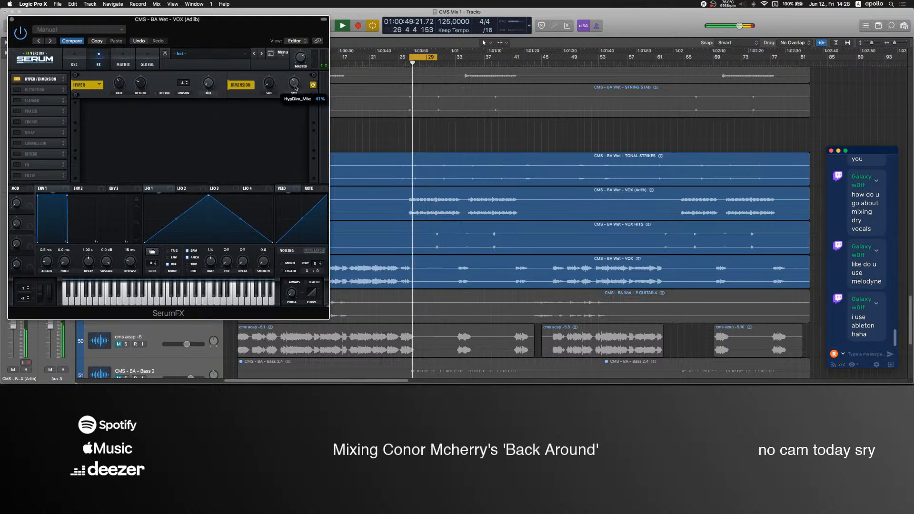
Enable the Delay effect in SerumFX on the VOX (Adlib) track, set it to Ping-Pong, and adjust its filter band.
left_click(20, 136)
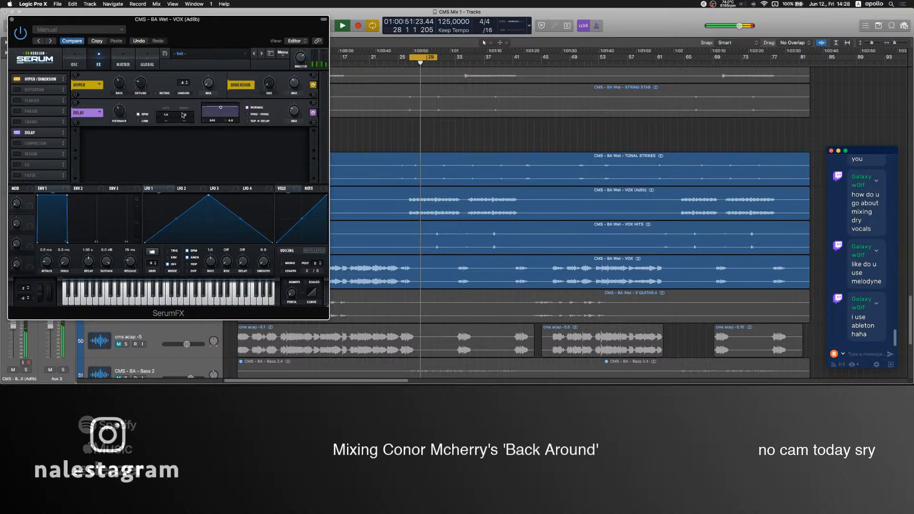
left_click(247, 114)
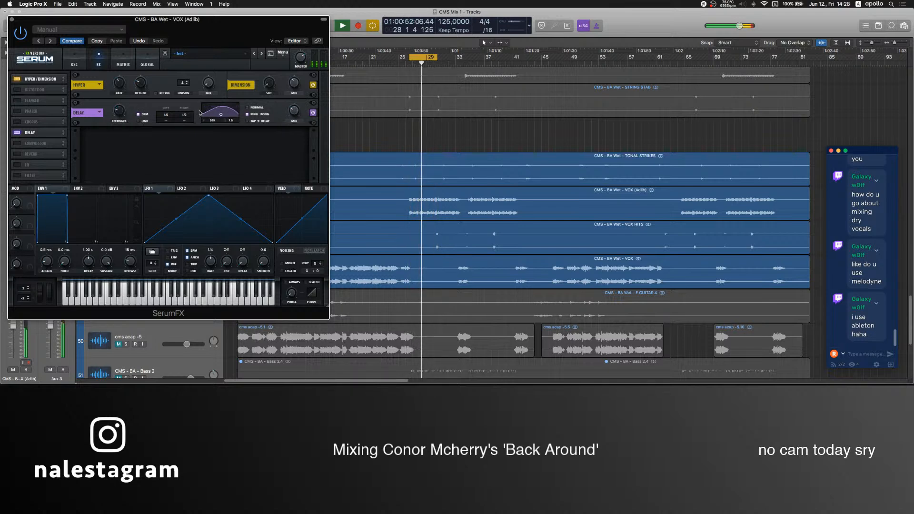
left_click_drag(221, 115, 222, 118)
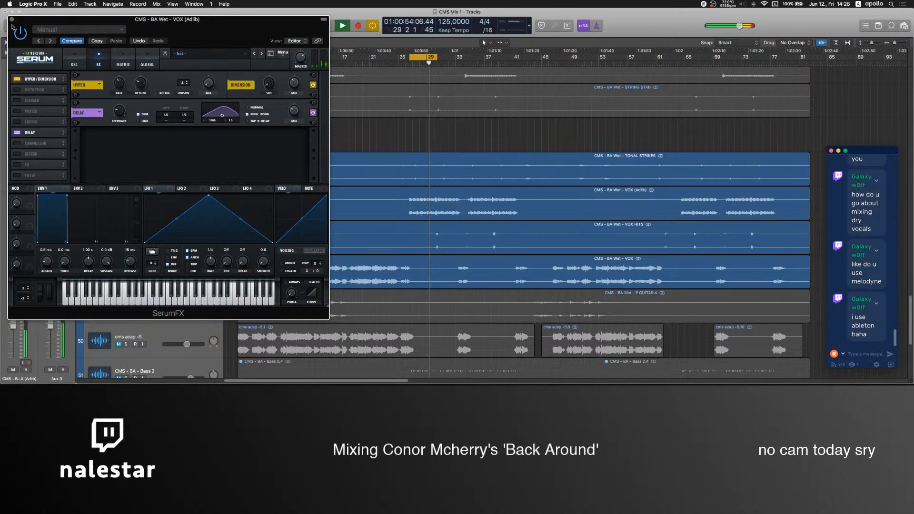
left_click(12, 19)
Try a 94% width in the adlib track's Stereo plug-in, check the Mic level in OBS, and return the width to minimum.
left_click(19, 230)
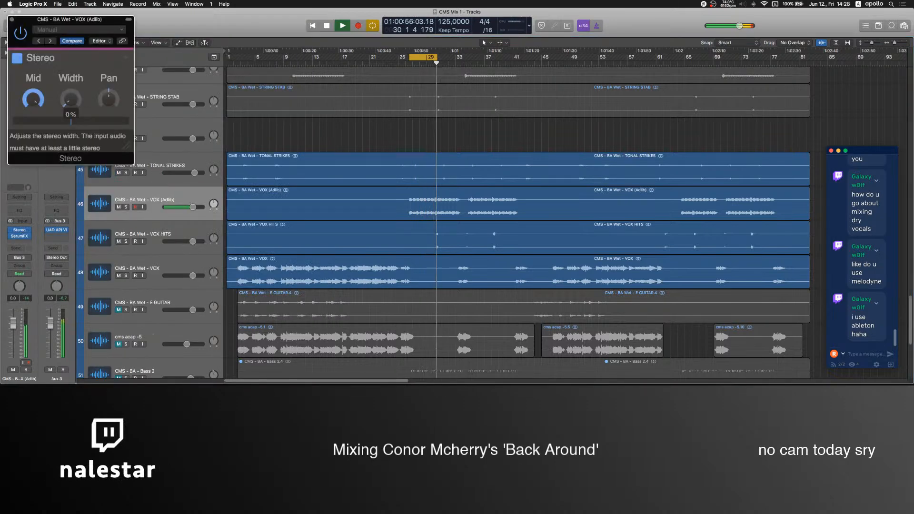
left_click_drag(71, 99, 71, 86)
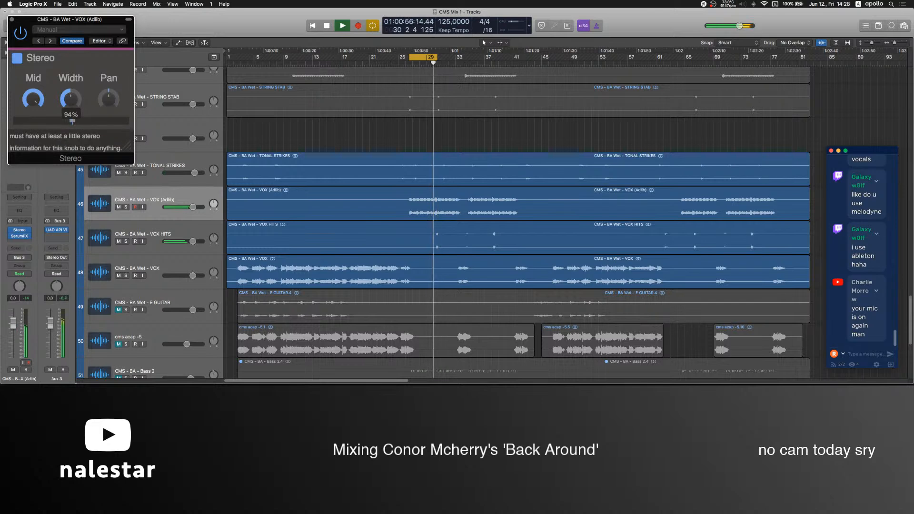
left_click(527, 361)
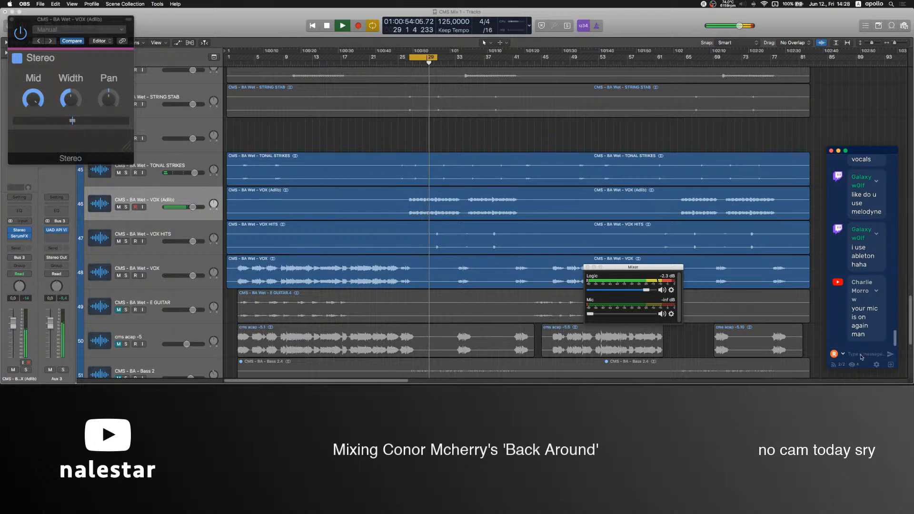
left_click(74, 104)
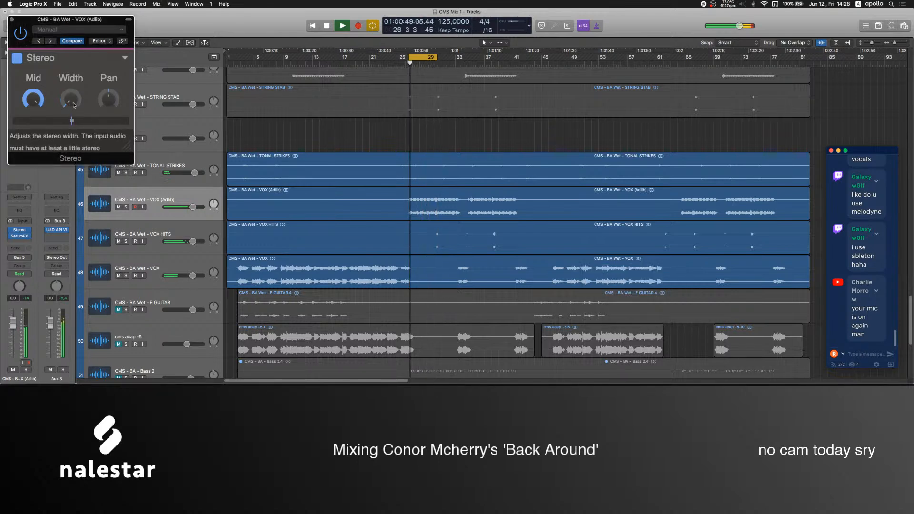
left_click(12, 20)
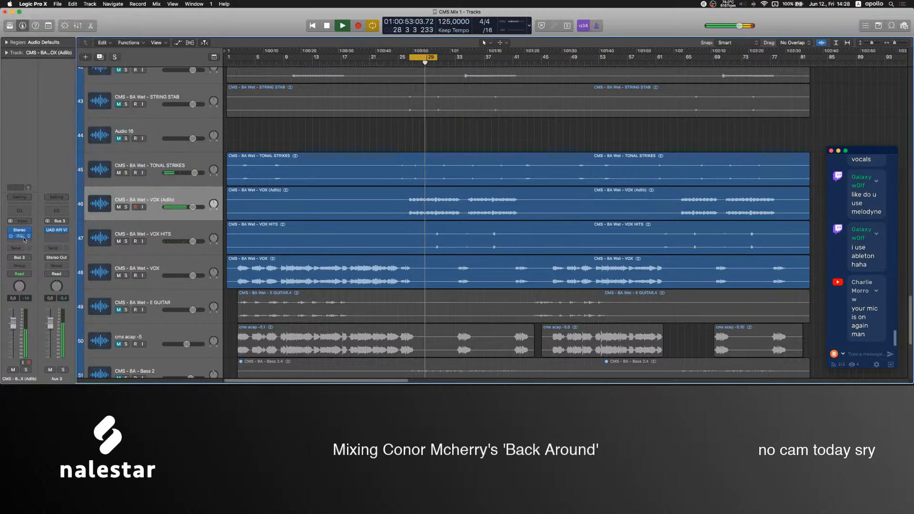
Insert FF Pro-C 2 after SerumFX on the VOX (Adlib) track and set its side chain source to Audio 1.
left_click(20, 243)
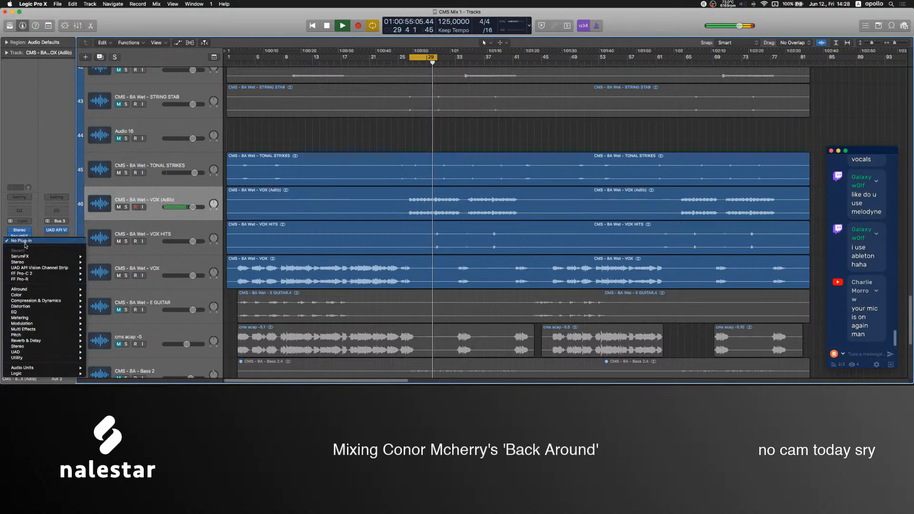
left_click(28, 273)
left_click(274, 32)
left_click(278, 41)
left_click(233, 189)
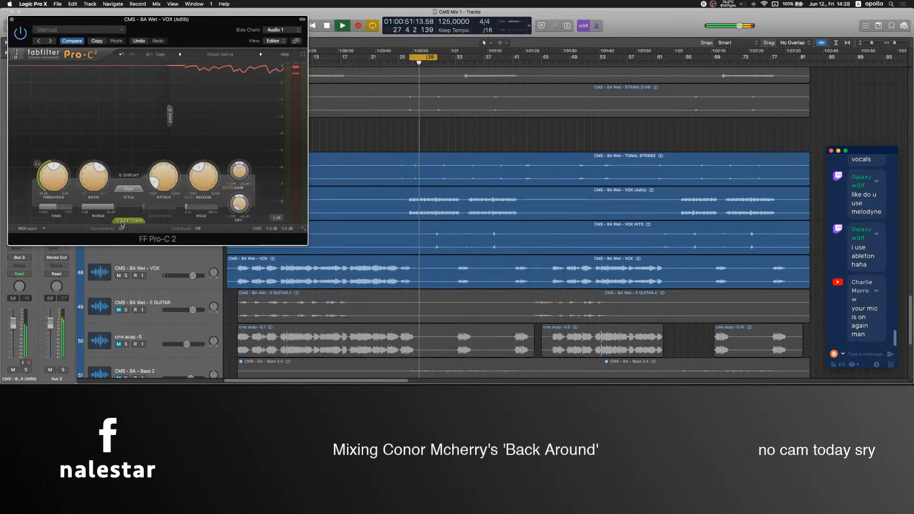
Expand the compressor's side chain section, use the external input, and adjust the threshold for ducking the adlibs.
left_click(129, 221)
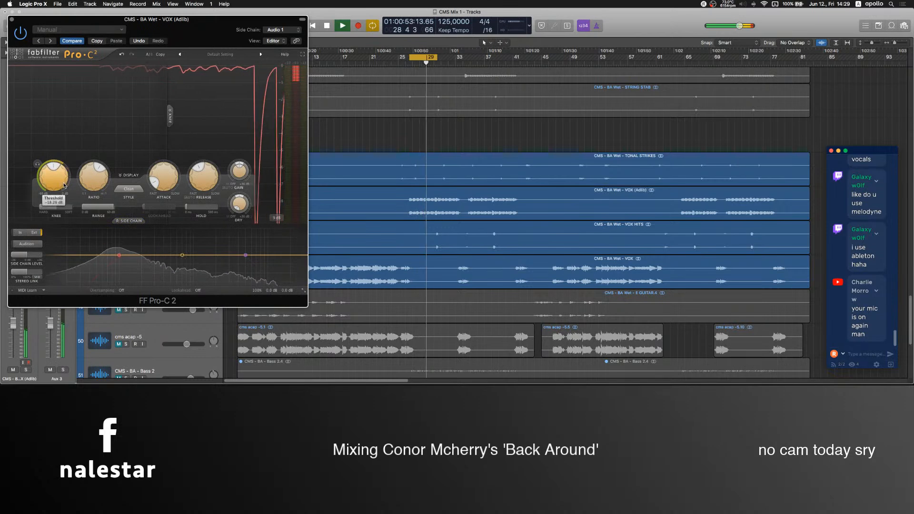
left_click_drag(63, 184, 62, 200)
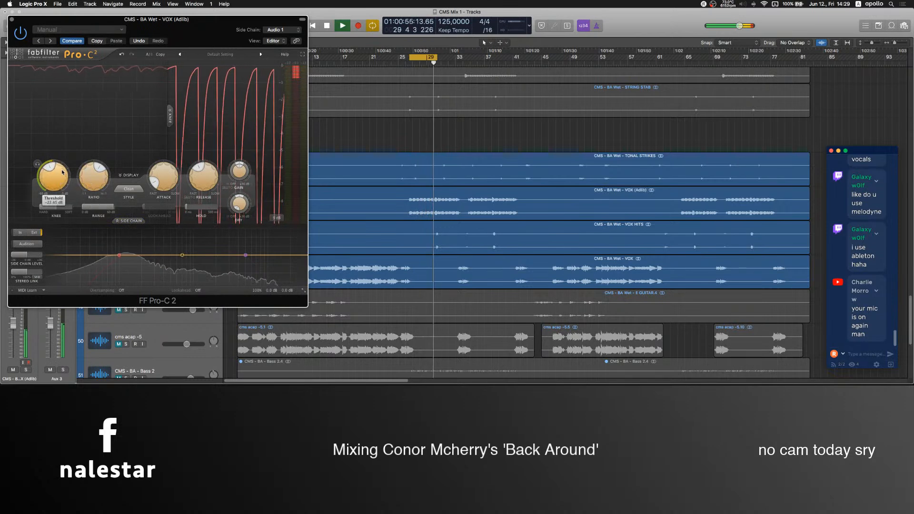
left_click(12, 19)
Unmute the DROP PERC track and raise its volume to 6.0 dB.
scroll(344, 230, "down", 3)
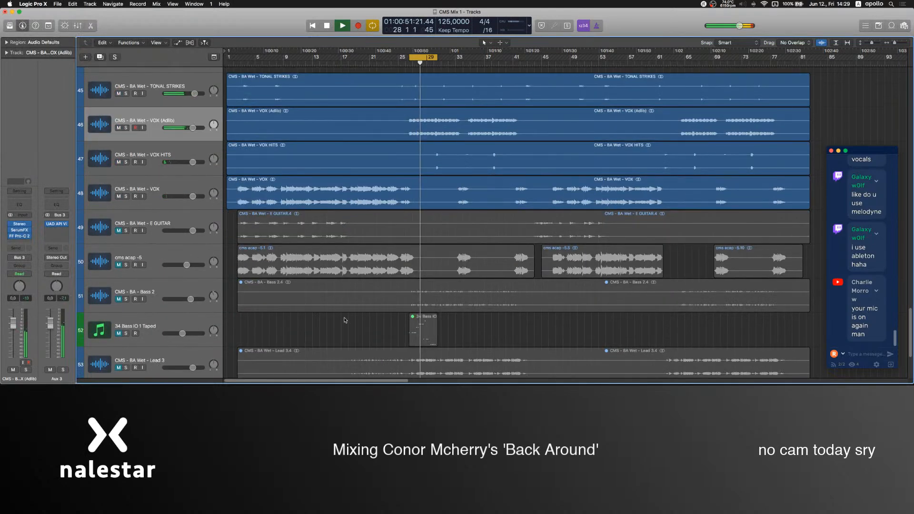
scroll(345, 320, "down", 5)
scroll(303, 236, "up", 6)
scroll(303, 236, "up", 12)
scroll(254, 263, "up", 10)
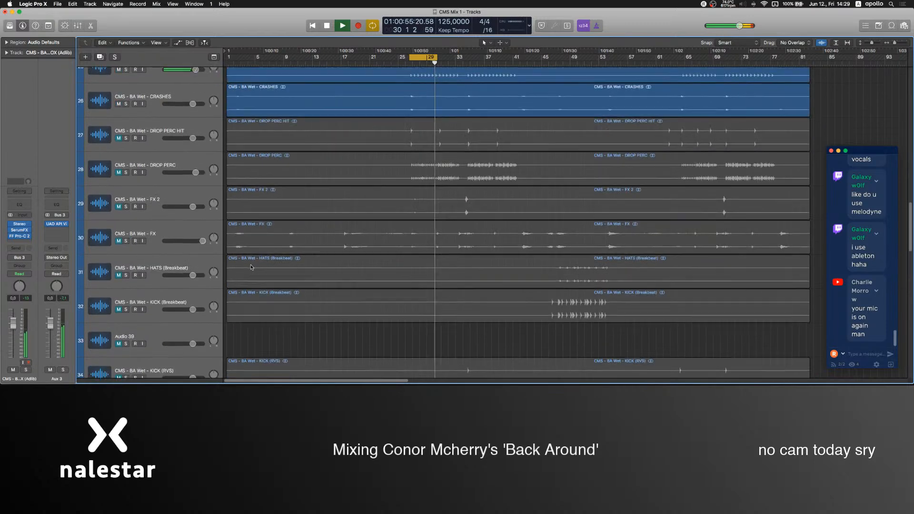
left_click(133, 220)
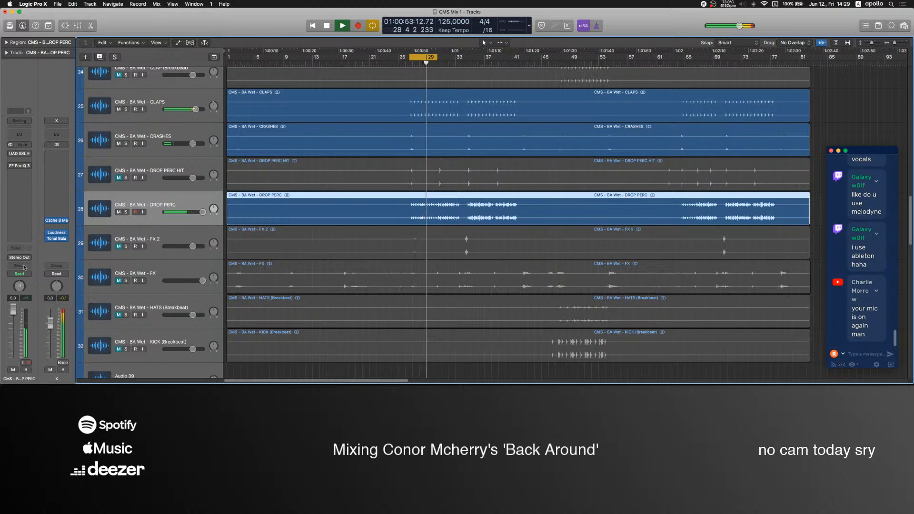
Solo the DROP PERC HIT track, raise its volume to 6.0 dB, and unsolo it to play from just before the drop.
left_click(140, 165)
key("s")
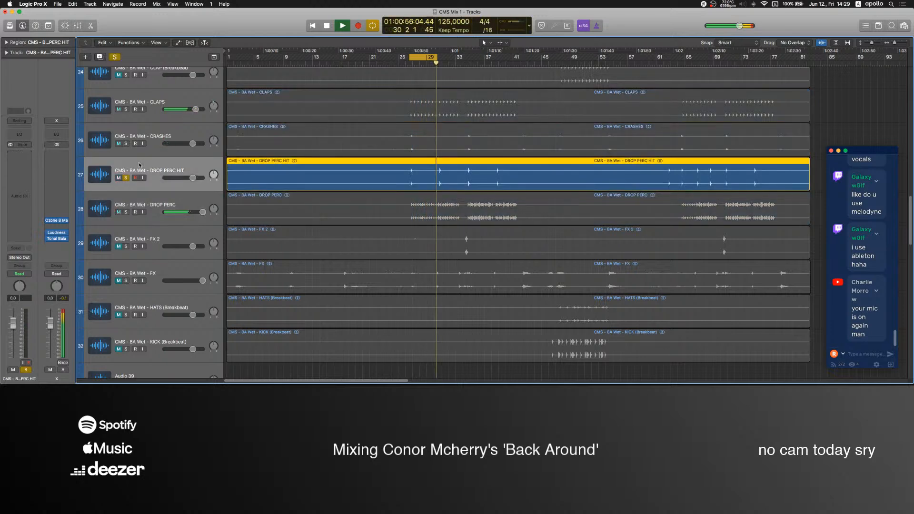
left_click_drag(14, 328, 14, 311)
key("s")
left_click(405, 62)
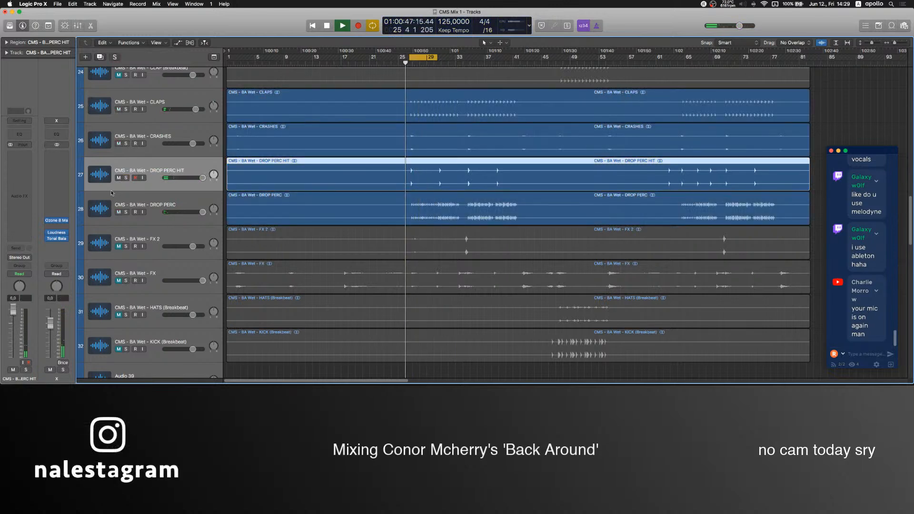
left_click(19, 160)
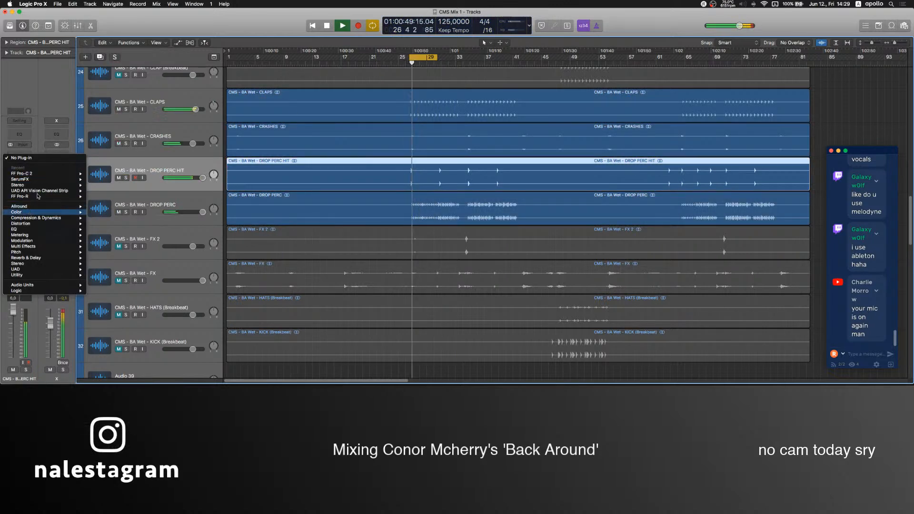
left_click(151, 153)
scroll(283, 238, "down", 20)
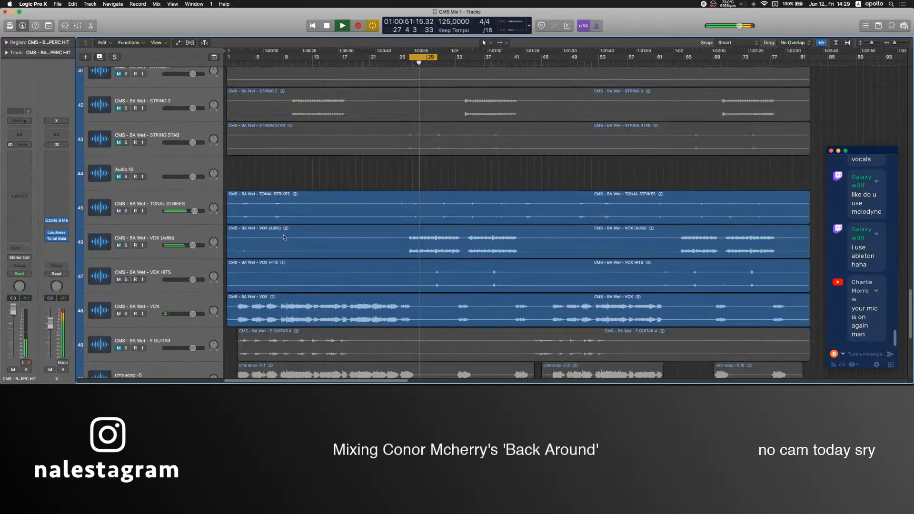
scroll(312, 267, "up", 20)
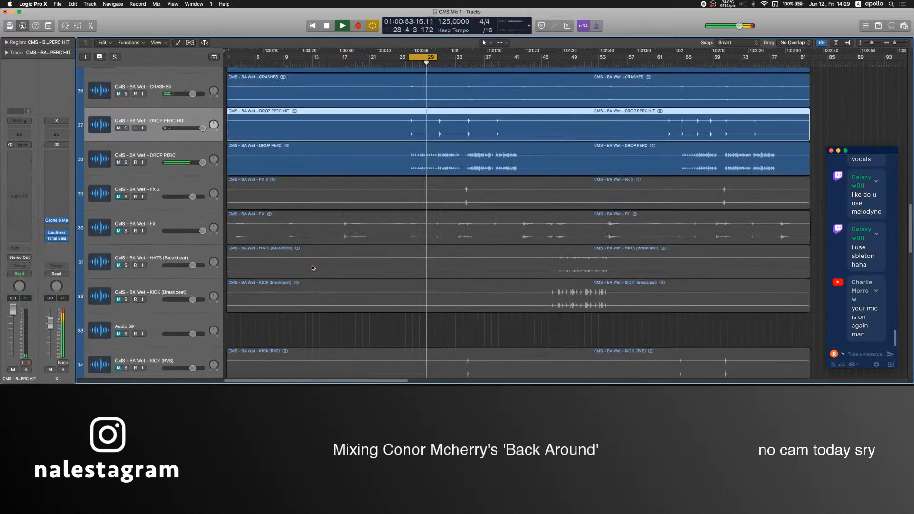
scroll(345, 280, "up", 2)
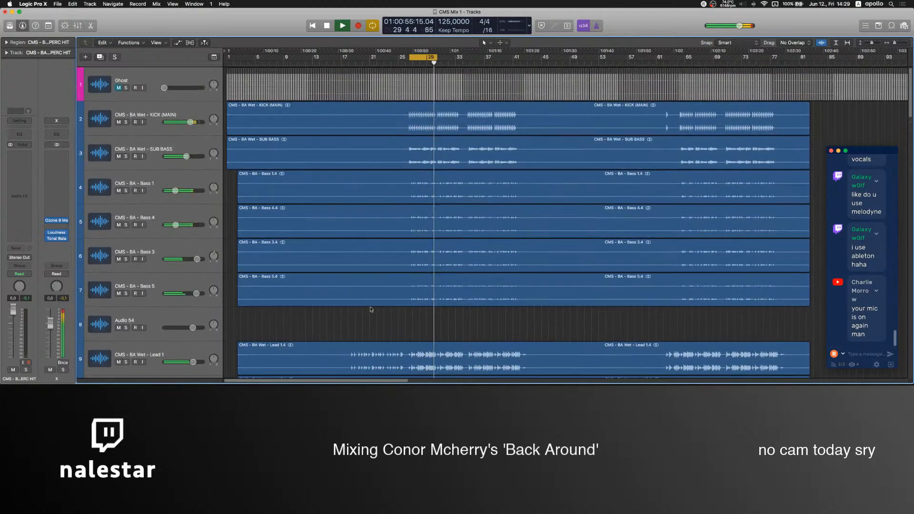
left_click(144, 279)
scroll(248, 222, "down", 3)
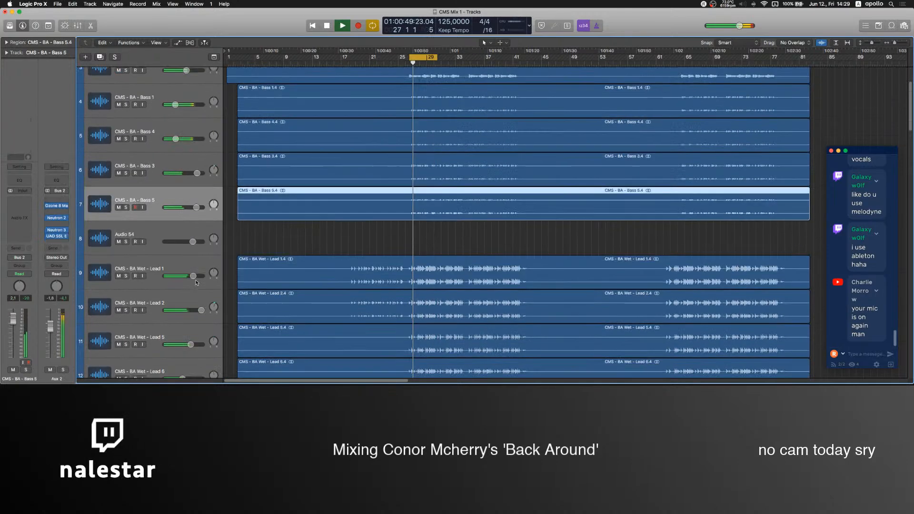
left_click(189, 232)
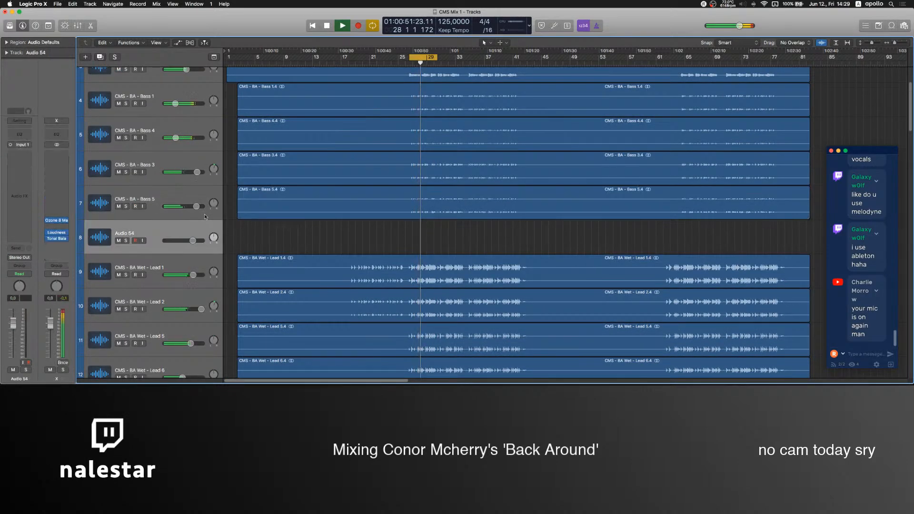
Mute the Bass 3, Bass 4 and Bass 1 tracks.
scroll(172, 226, "up", 2)
left_click(162, 223)
left_click_drag(119, 234, 120, 166)
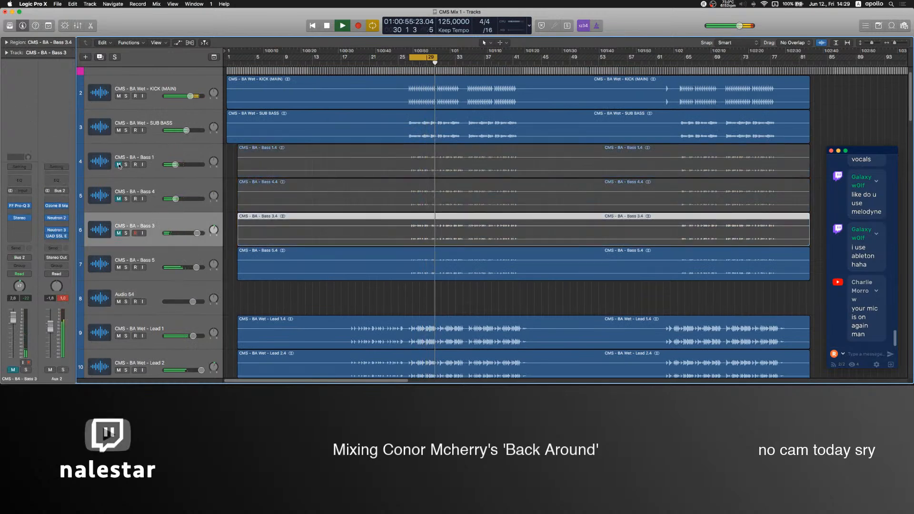
Solo the Bass 5, Bass 3, Bass 4 and Bass 1 tracks one after another to hear the basses together.
left_click(132, 275)
key("s")
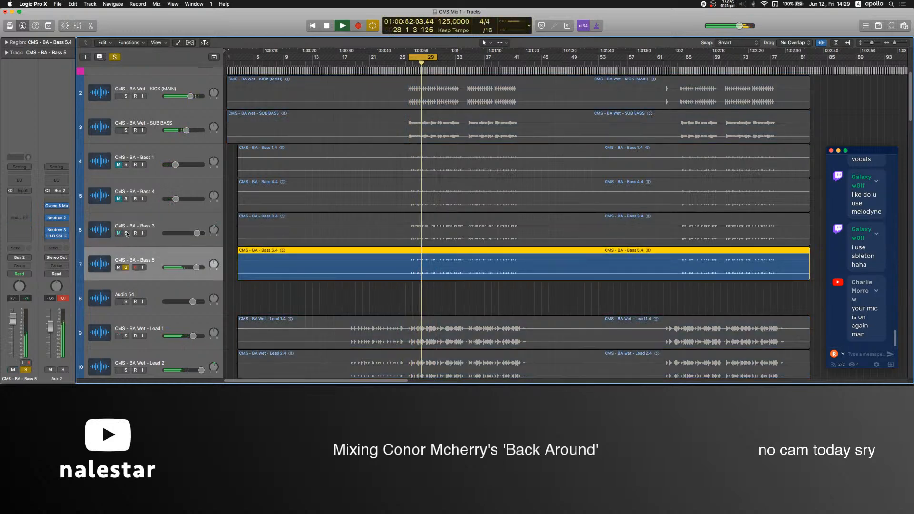
left_click(126, 233)
left_click(126, 199)
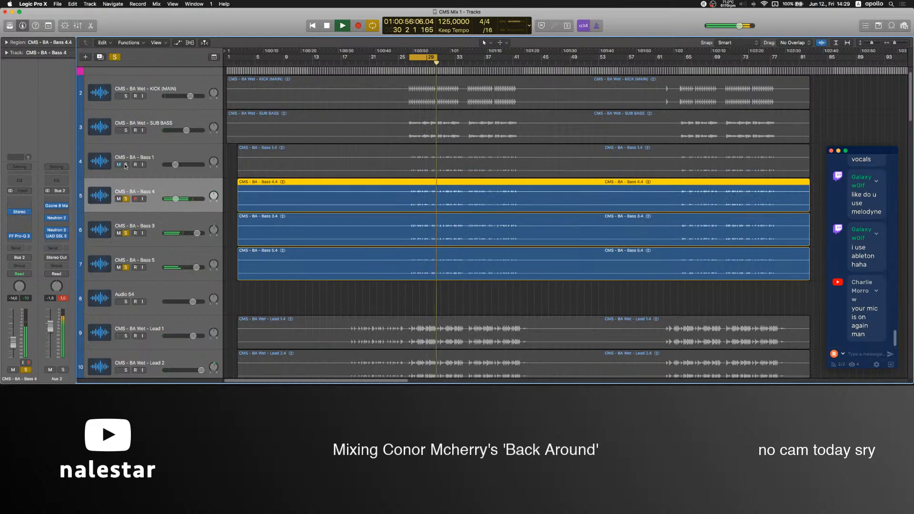
left_click(125, 165)
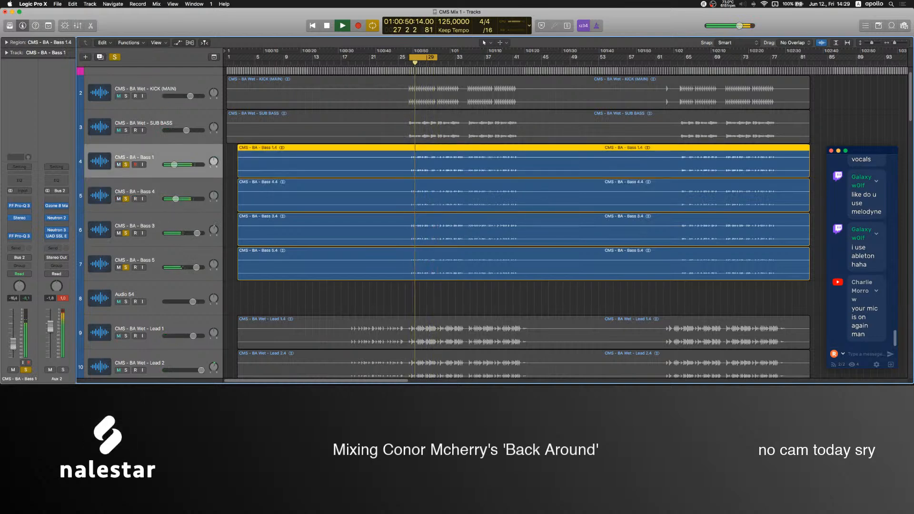
Cut the Bass 1 track's mids in its last FF Pro-Q 3 with a bell at about 1250 Hz and about -22 dB.
left_click(20, 237)
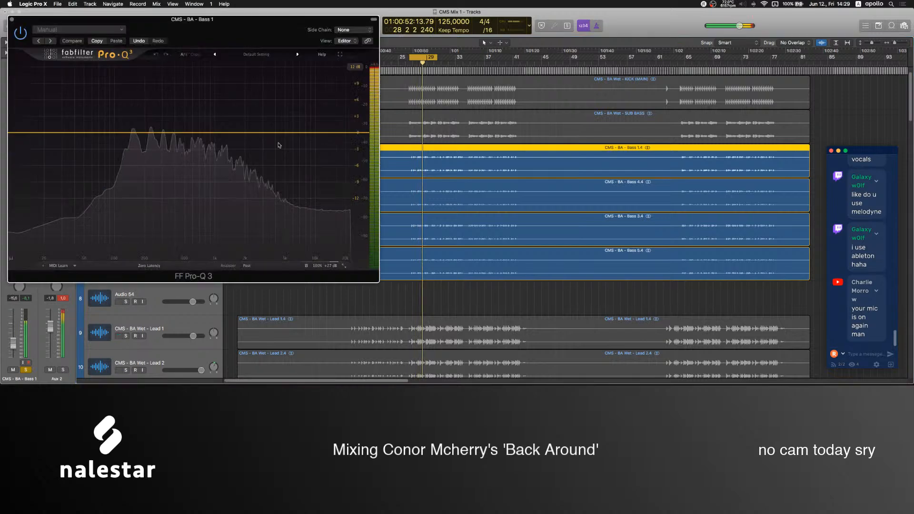
left_click_drag(302, 134, 242, 176)
left_click_drag(245, 213, 225, 256)
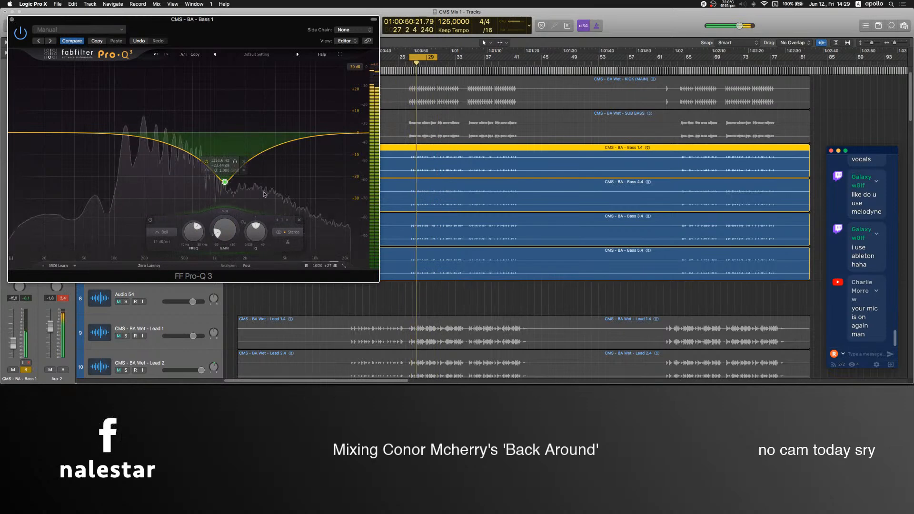
Check the Stereo plug-in settings on the Bass 1 track and unsolo the four bass tracks.
left_click(299, 221)
left_click(12, 20)
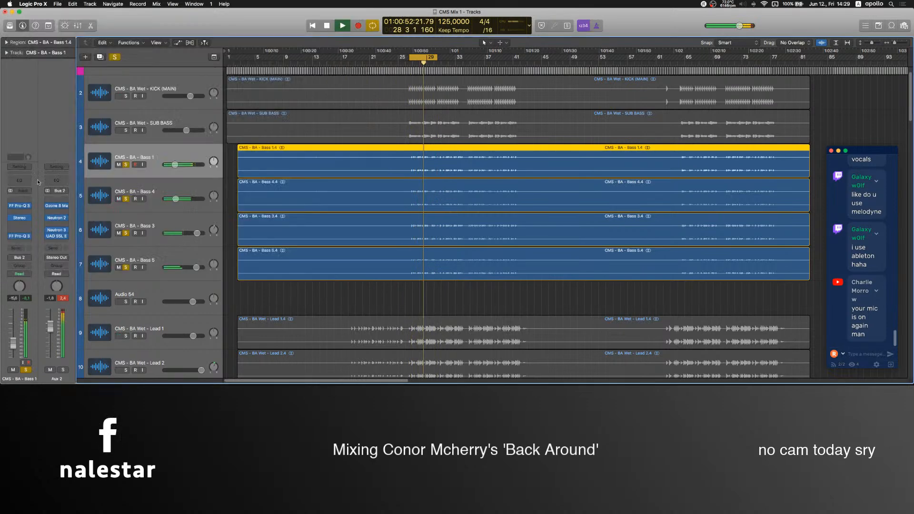
left_click(21, 218)
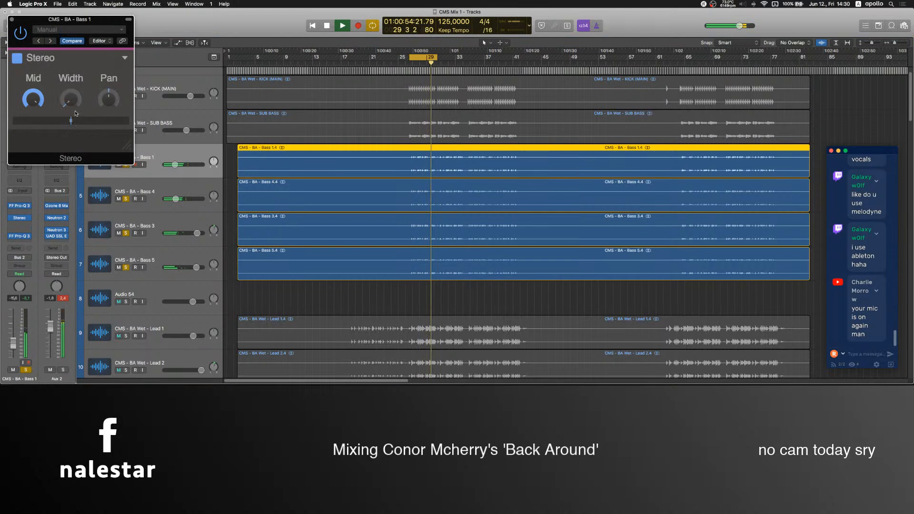
left_click(13, 20)
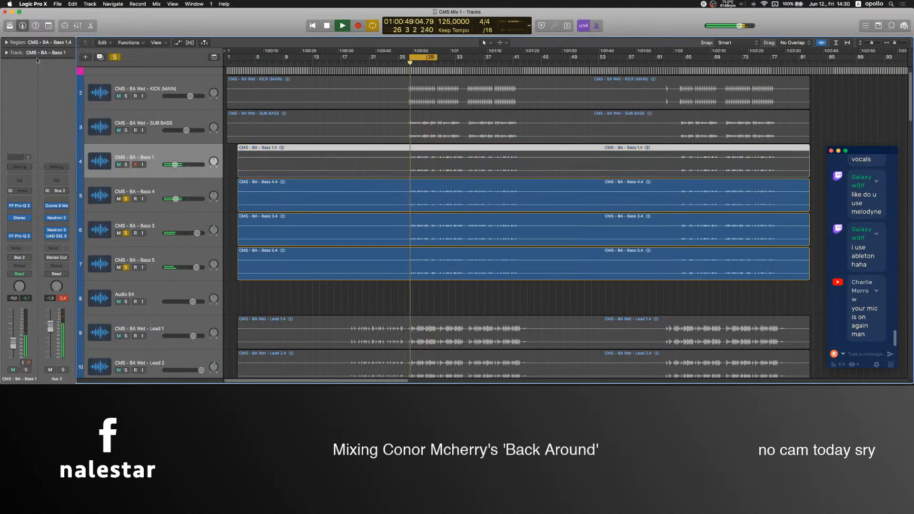
left_click_drag(125, 199, 126, 268)
left_click(358, 297)
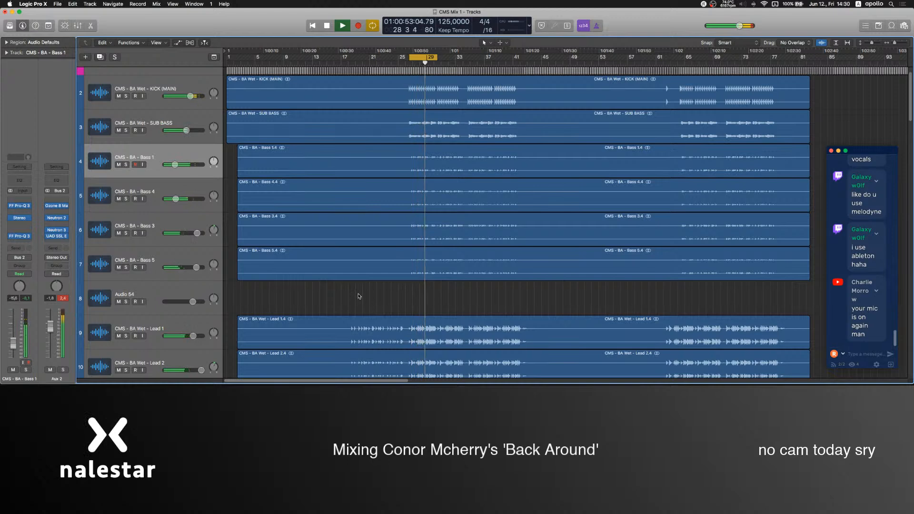
scroll(358, 296, "up", 3)
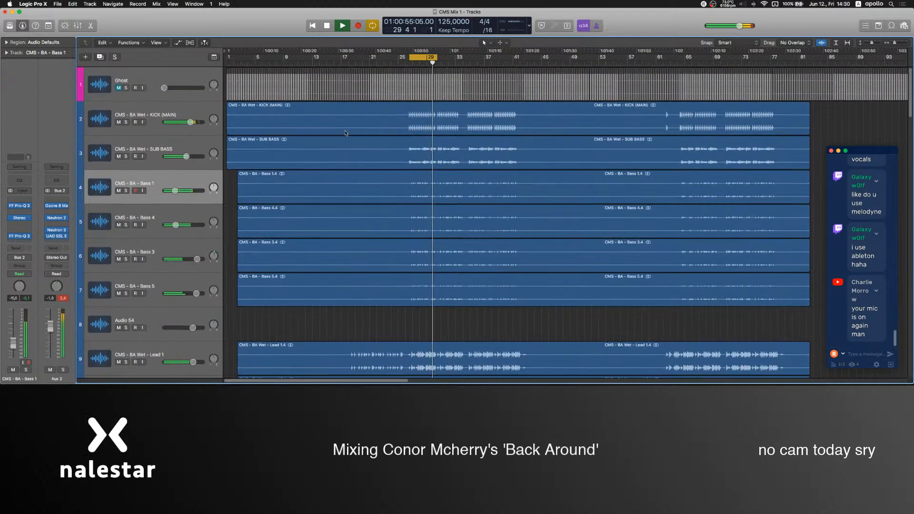
Turn off cycling to play from about bar 15, and unmute the BREAK CHORDS track with its volume at 4.8 dB.
key("c")
left_click(327, 63)
scroll(297, 262, "down", 15)
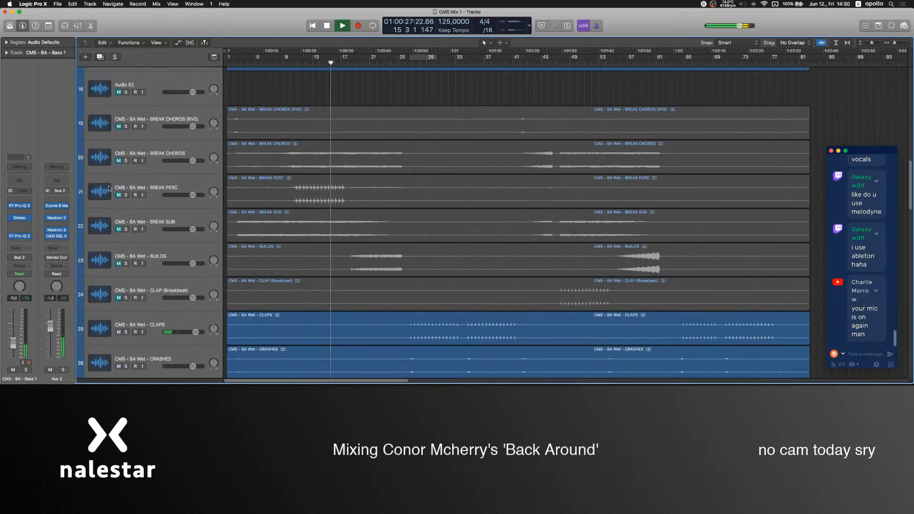
left_click(123, 157)
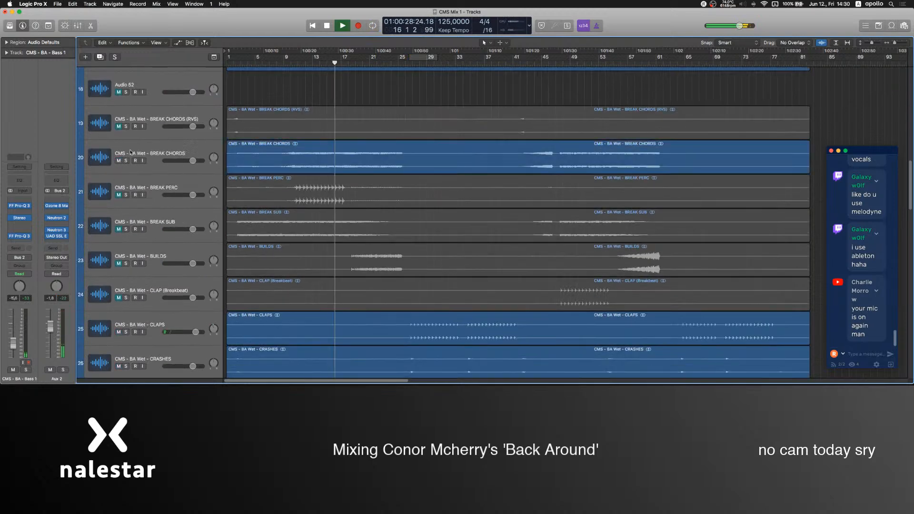
left_click_drag(13, 327, 13, 317)
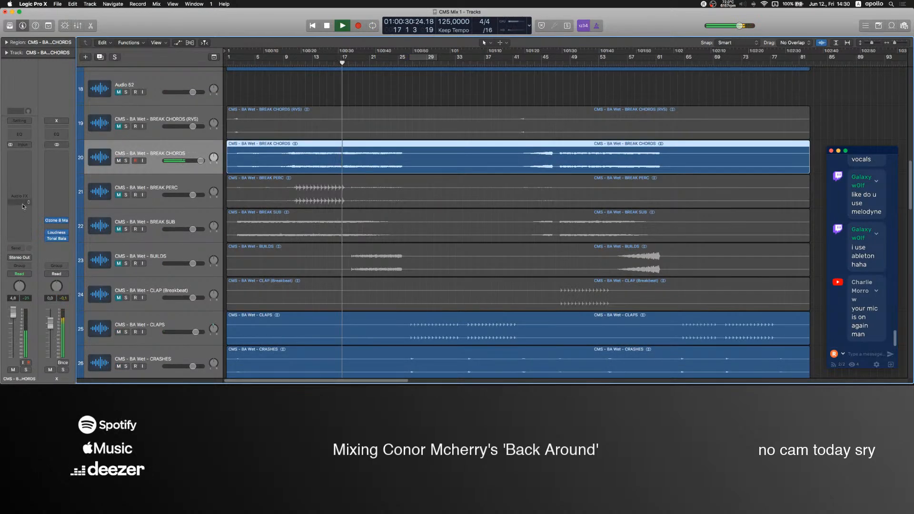
Insert a stereo FF Pro-Q 3 on the BREAK CHORDS track and place its window clear of the track headers.
left_click(27, 160)
mouse_move(27, 183)
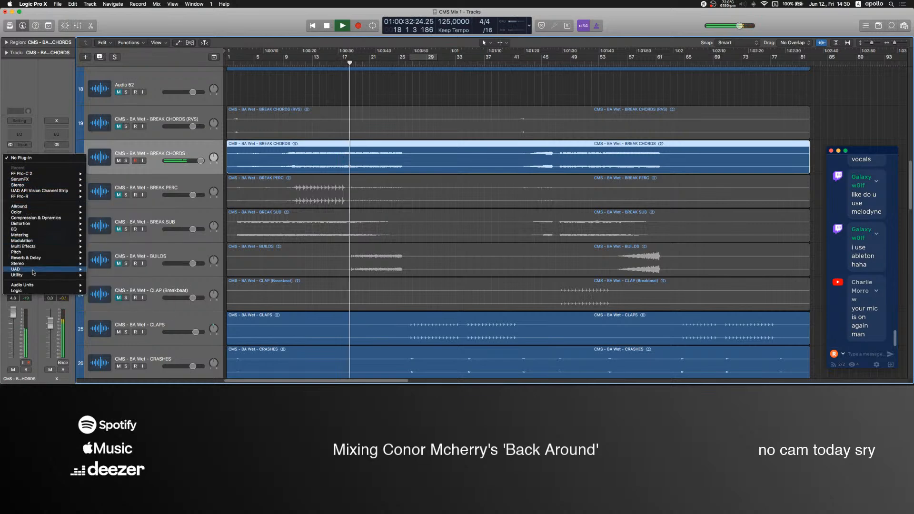
mouse_move(35, 229)
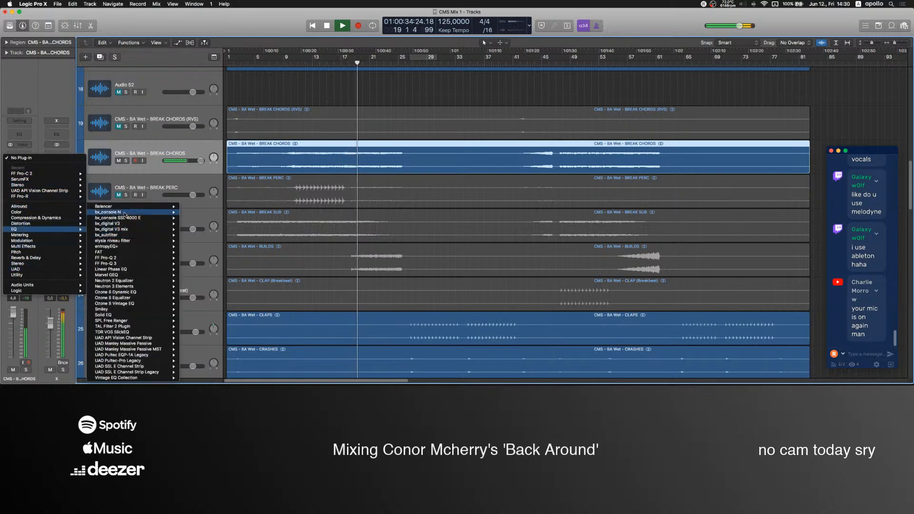
mouse_move(123, 266)
left_click(194, 264)
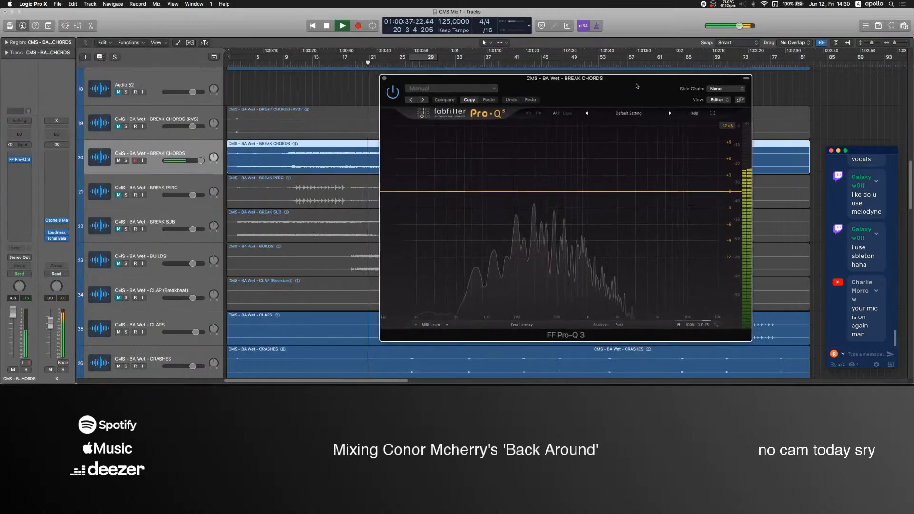
left_click_drag(637, 87, 697, 86)
Solo the BREAK CHORDS track and equalize it with a low cut and three bell boosts in the mids and highs, up to about +9 dB.
left_click(310, 63)
left_click(458, 196)
left_click_drag(457, 191, 566, 197)
left_click_drag(635, 191, 752, 147)
key("s")
left_click_drag(684, 155, 728, 143)
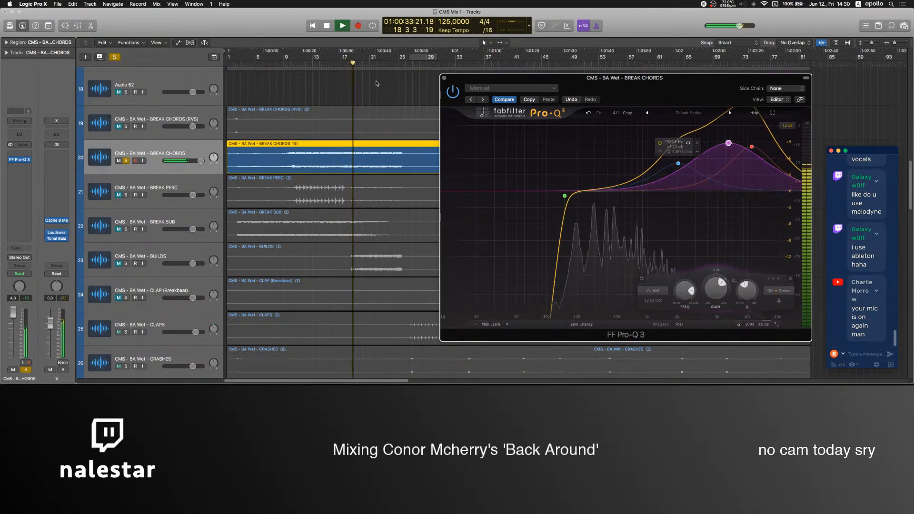
Add a broad bell boost of about +19 dB to the upper mids of BREAK CHORDS, and unsolo the track.
left_click(383, 64)
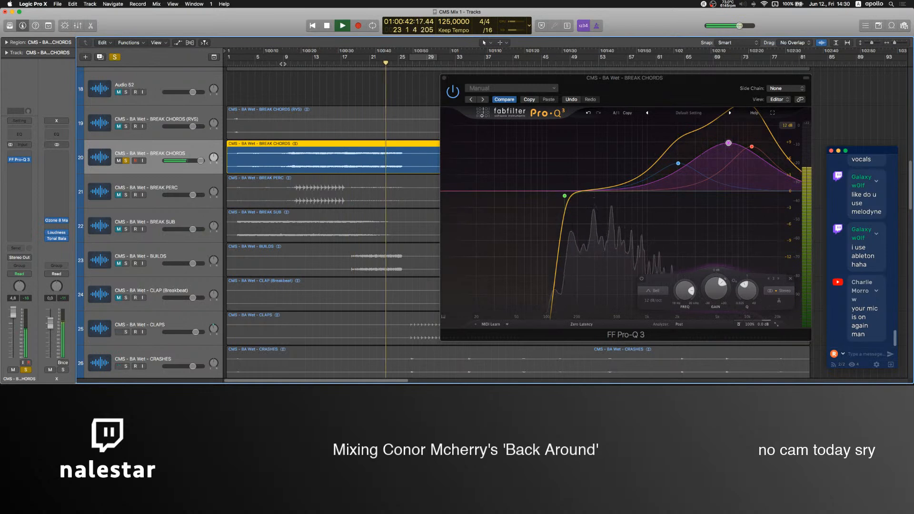
left_click(285, 64)
left_click_drag(634, 195, 701, 152)
key("s")
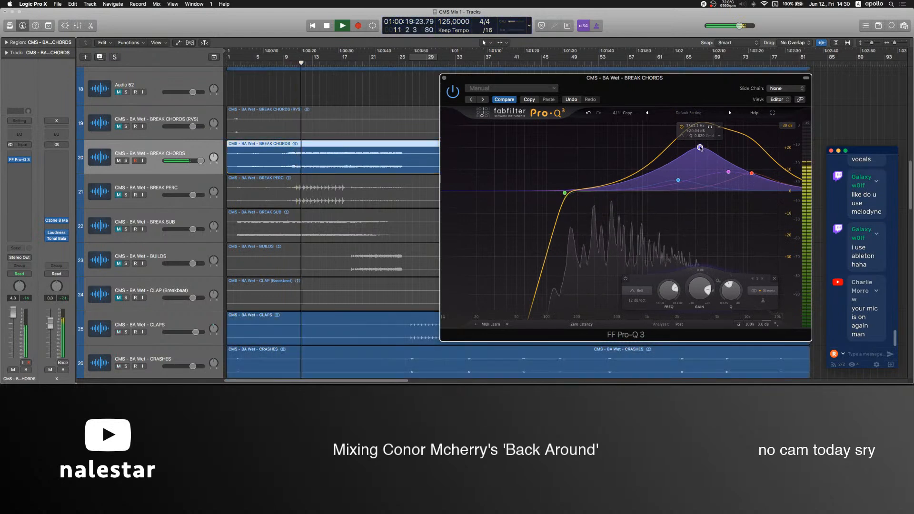
left_click_drag(701, 149, 708, 151)
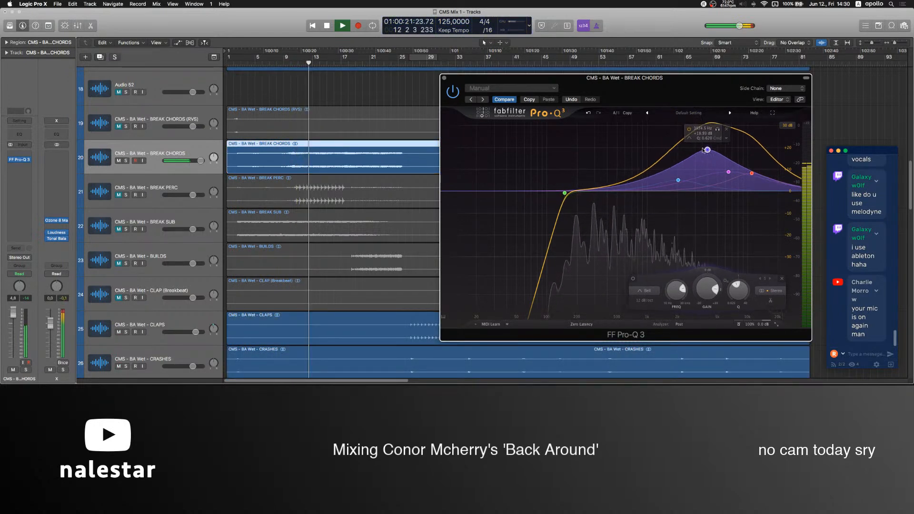
left_click(349, 100)
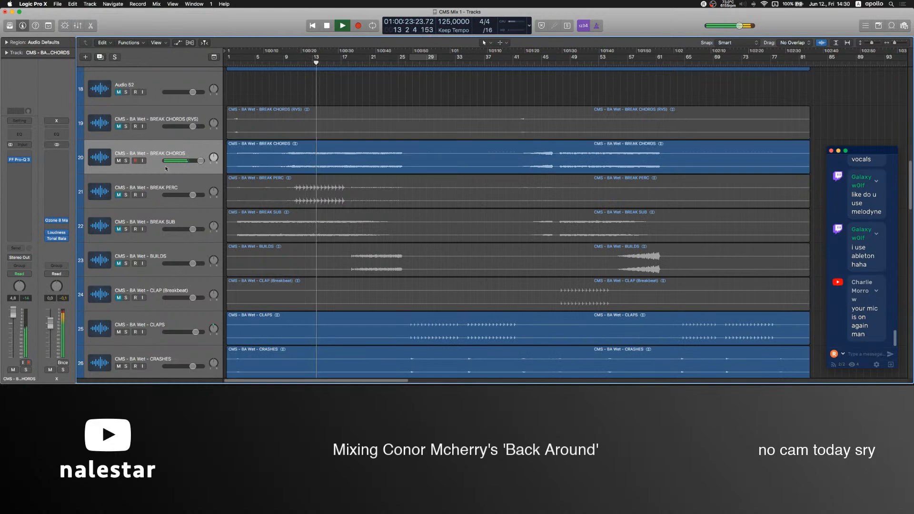
Unmute the BREAK SUB track at 2.8 dB and make it mono with a Stereo plug-in whose Width is at minimum.
left_click(120, 232)
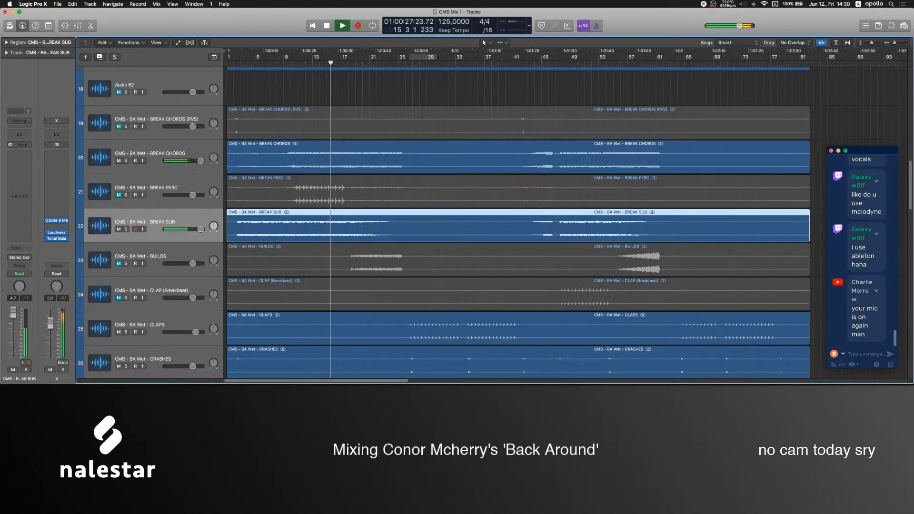
left_click(19, 155)
mouse_move(29, 184)
left_click(103, 185)
left_click_drag(70, 99, 78, 139)
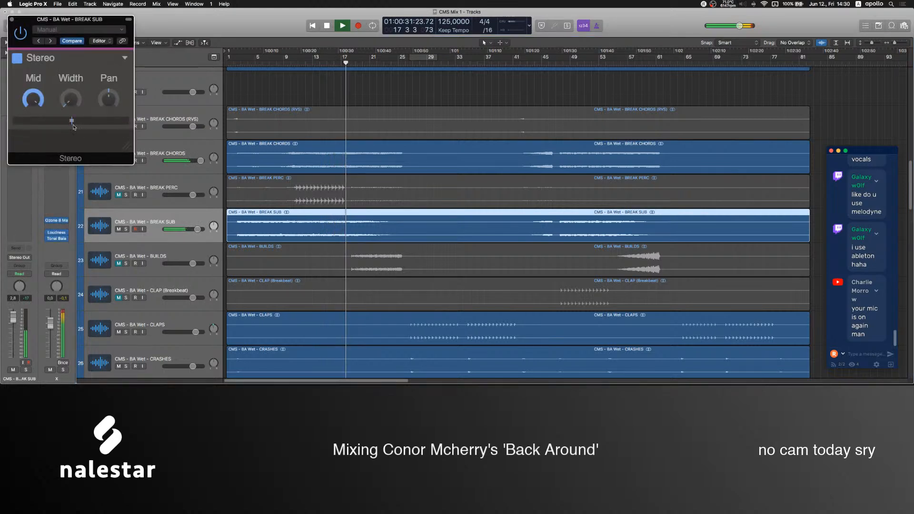
left_click(11, 20)
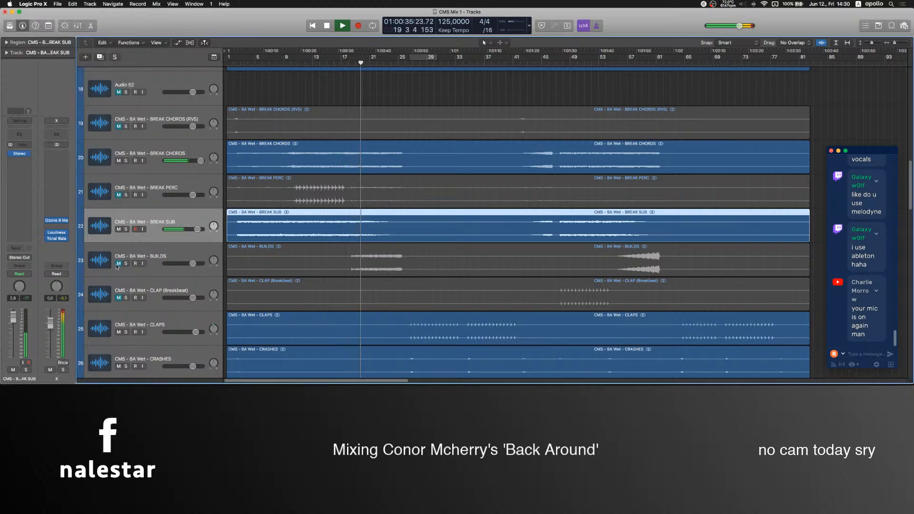
Unmute the BREAK CHORDS (RVS) track and raise its volume to 6.0 dB while playing from the song's start.
scroll(127, 246, "up", 5)
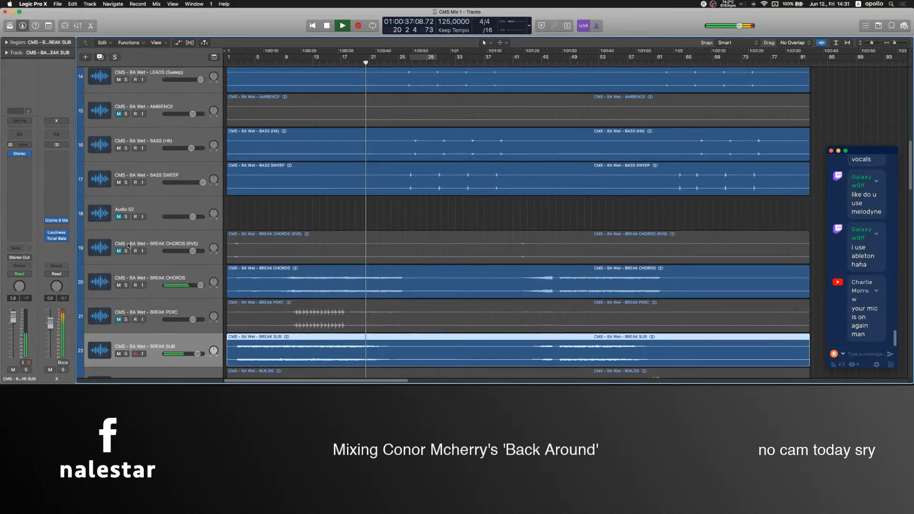
left_click(119, 251)
key("space")
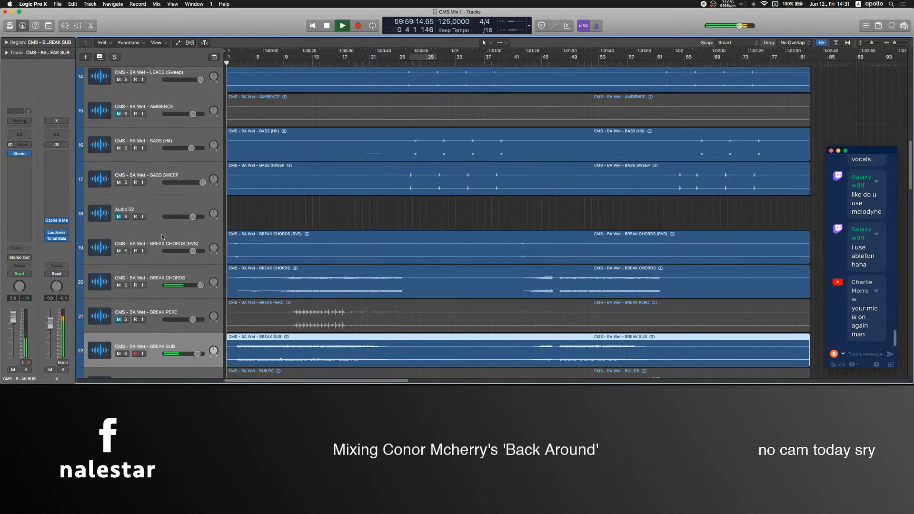
left_click(159, 245)
left_click_drag(15, 327, 16, 316)
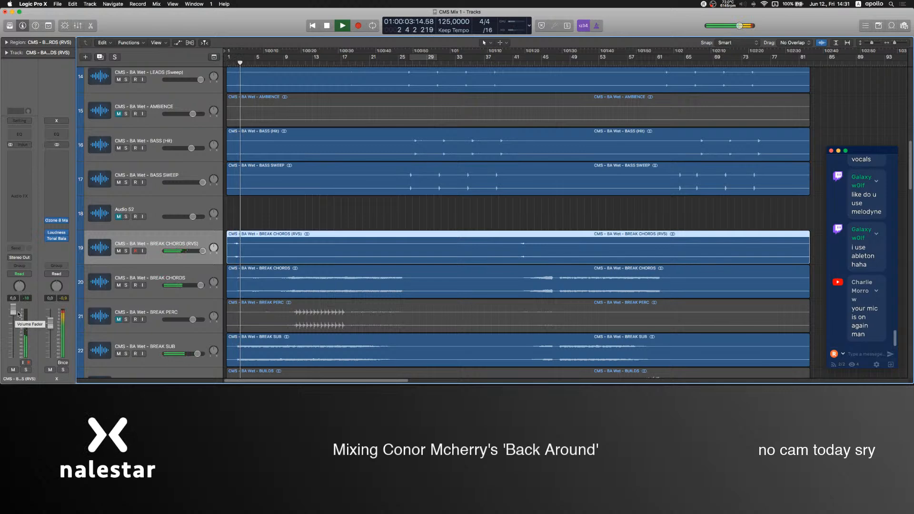
left_click(249, 213)
Mute the VOX, VOX (Adlib) and VOX HITS tracks and unmute cms acap -5 instead, with its volume at 2.4 dB.
scroll(249, 213, "down", 10)
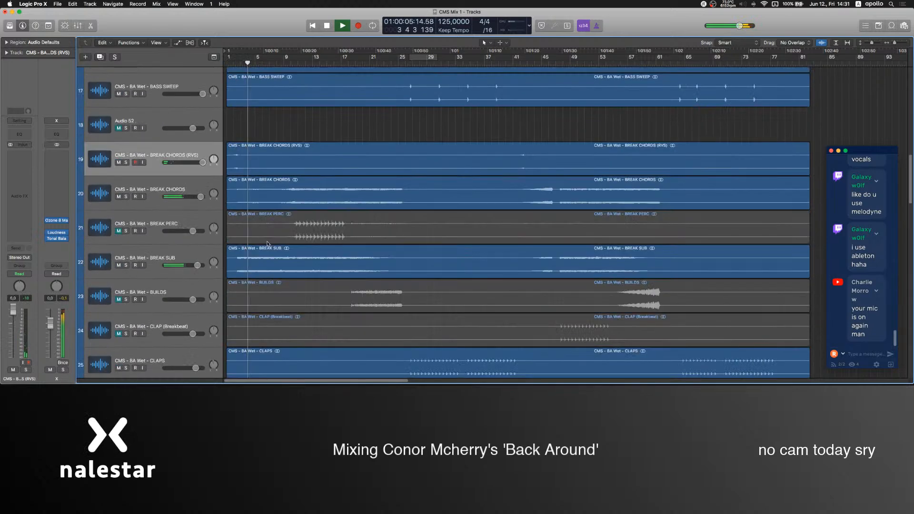
scroll(268, 247, "down", 20)
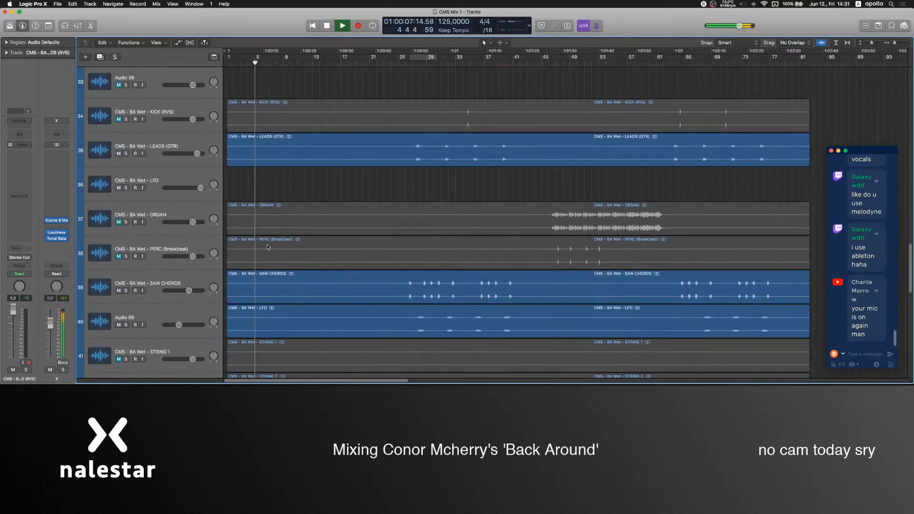
scroll(268, 246, "down", 8)
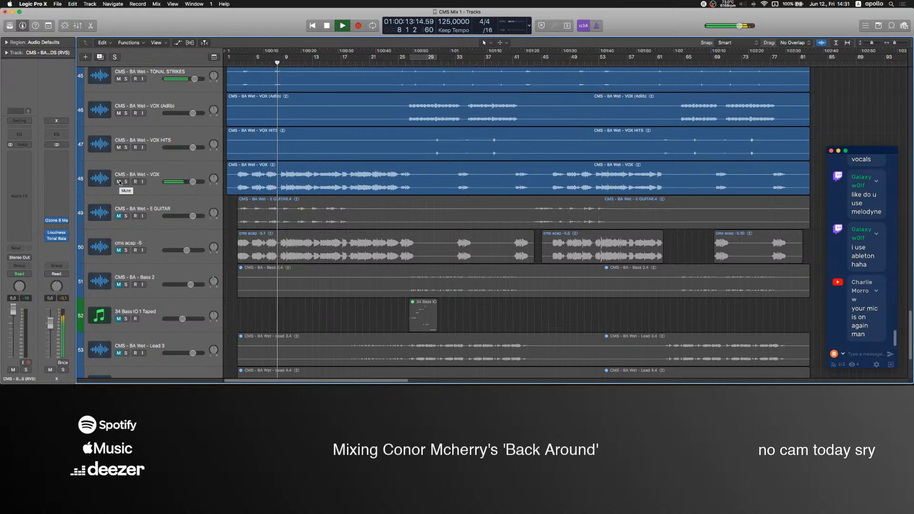
left_click(120, 182)
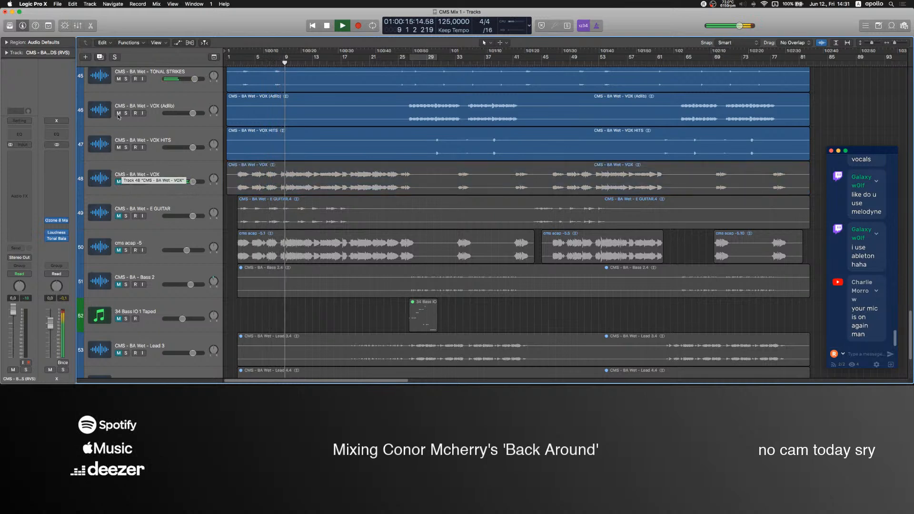
left_click(119, 250)
left_click_drag(187, 251, 197, 251)
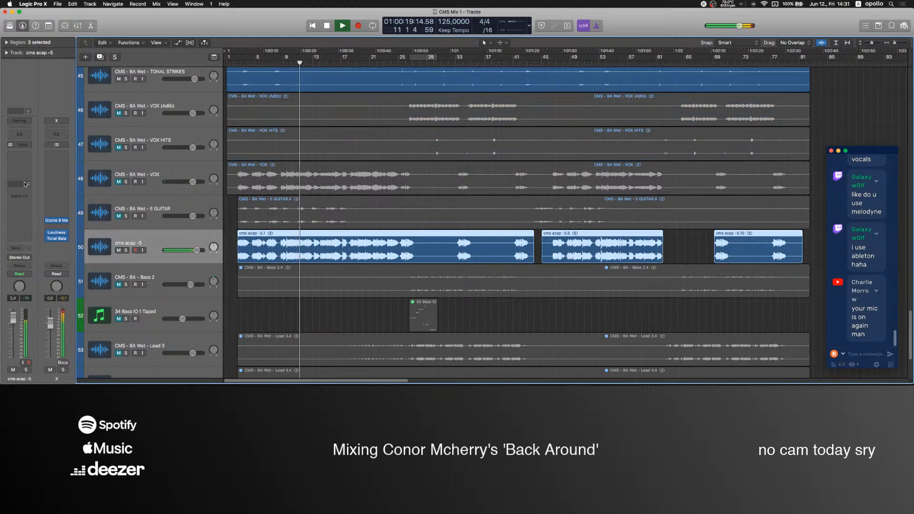
Insert FF Pro-Q 3 on the cms acap -5 track and close its window.
left_click(20, 156)
mouse_move(21, 179)
left_click(98, 179)
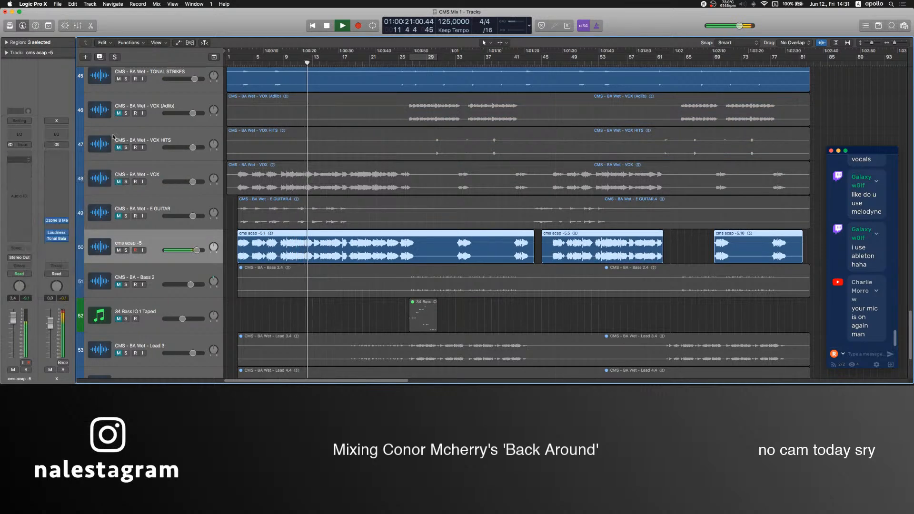
left_click_drag(190, 33, 399, 50)
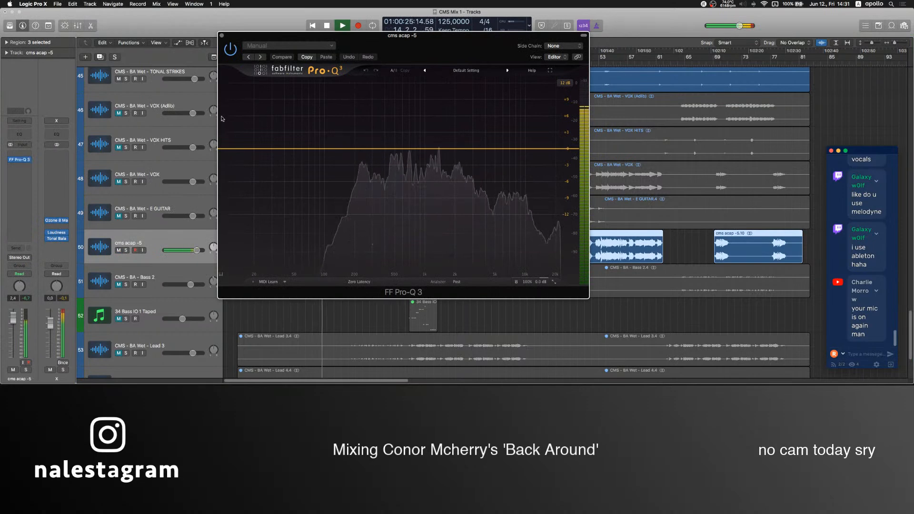
left_click(222, 36)
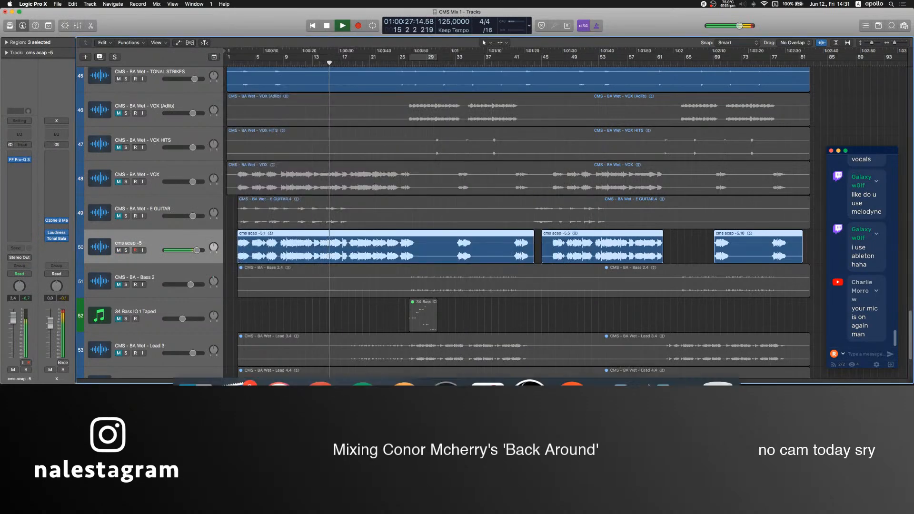
Switch to OBS, raise the Mic level and return it to -inf dB, and go back to Logic Pro.
left_click(526, 362)
left_click_drag(591, 315, 604, 314)
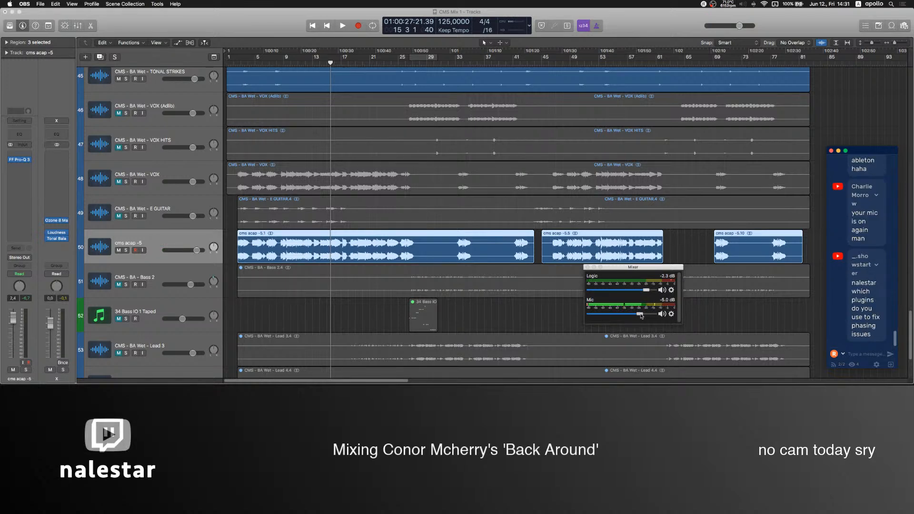
left_click(492, 323)
Play from about bar 2 to judge the cms acap -5 vocal with its FF Pro-Q 3, and stop playback.
left_click(240, 65)
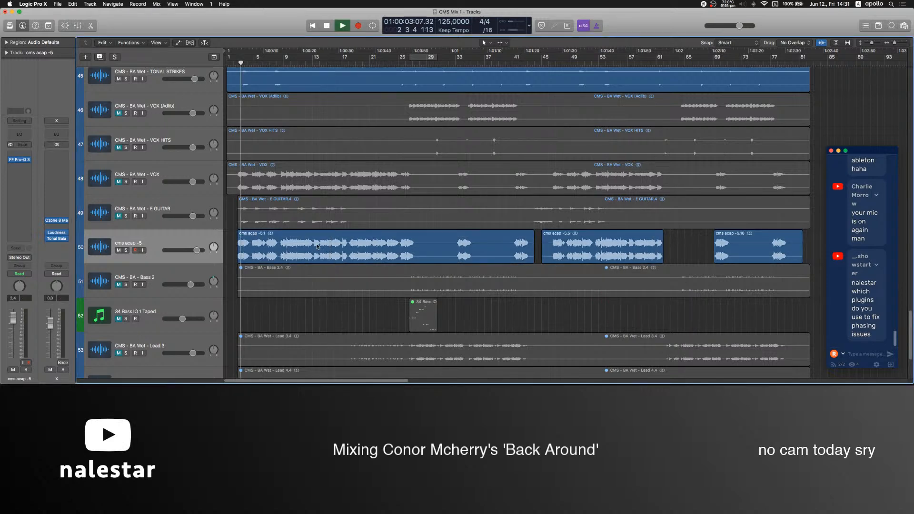
left_click(136, 258)
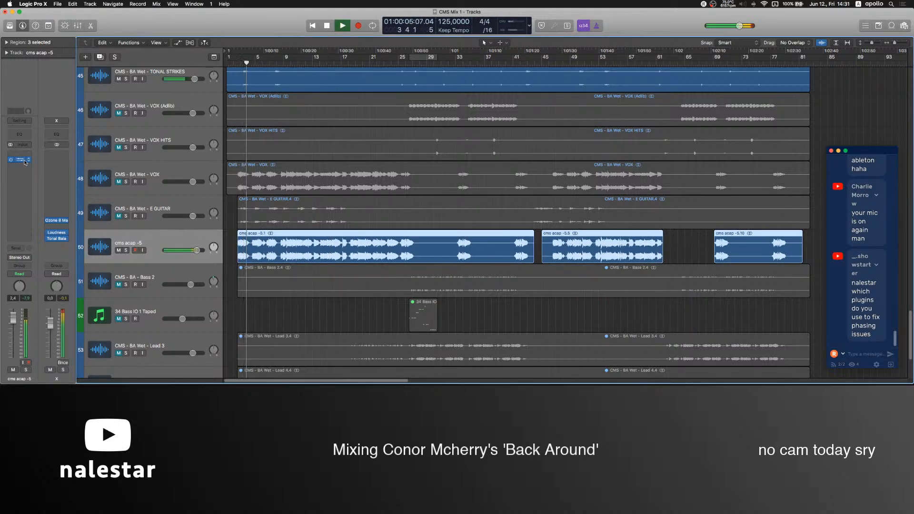
left_click(169, 174)
left_click(56, 235)
left_click(80, 203)
left_click(142, 257)
key("space")
left_click(25, 123)
left_click(30, 154)
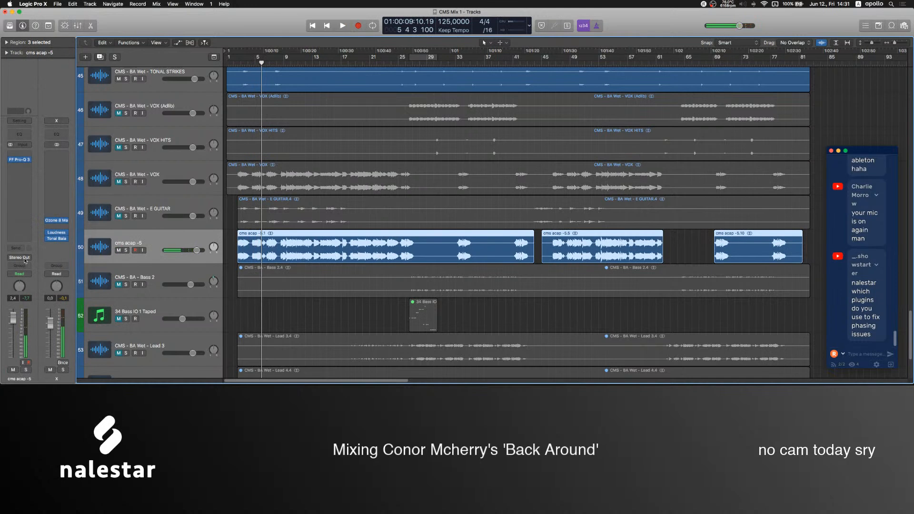
Route the cms acap -5 track's output to Bus 3.
left_click(25, 260)
mouse_move(28, 283)
left_click(65, 168)
Mute the regions on the VOX, VOX HITS and VOX (Adlib) tracks.
left_click(282, 176)
left_click(281, 151)
left_click(282, 115)
left_click(229, 249)
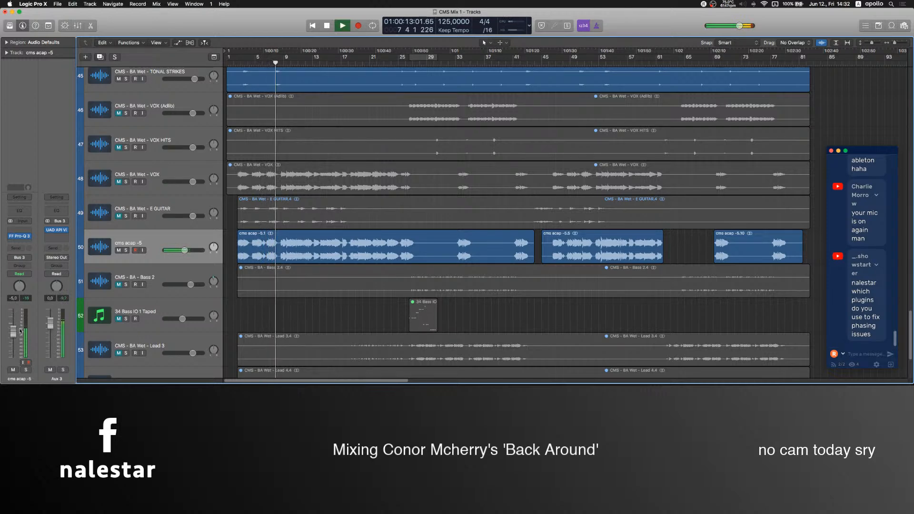
Open the Aux 3 UAD API Vision Channel Strip, replay the vocal through it from about bar 2, and close it.
left_click(57, 230)
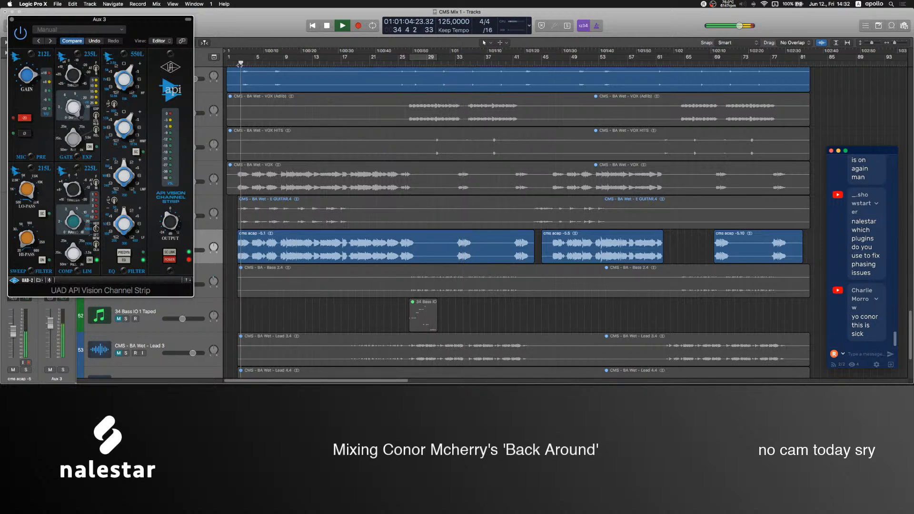
left_click(239, 63)
left_click(10, 21)
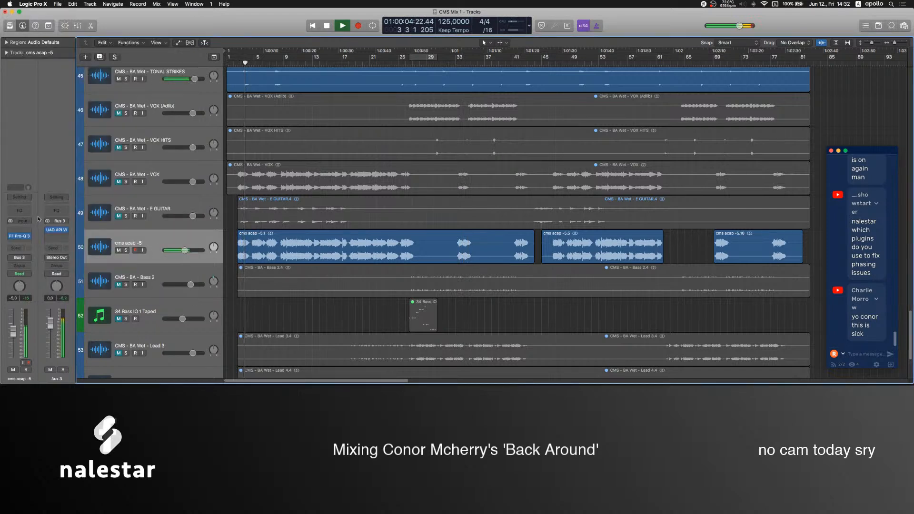
Insert SerumFX after FF Pro-Q 3 on cms acap -5, enable Hyper/Dimension, turn down the Hyper mix and raise the Dimension mix.
left_click(26, 242)
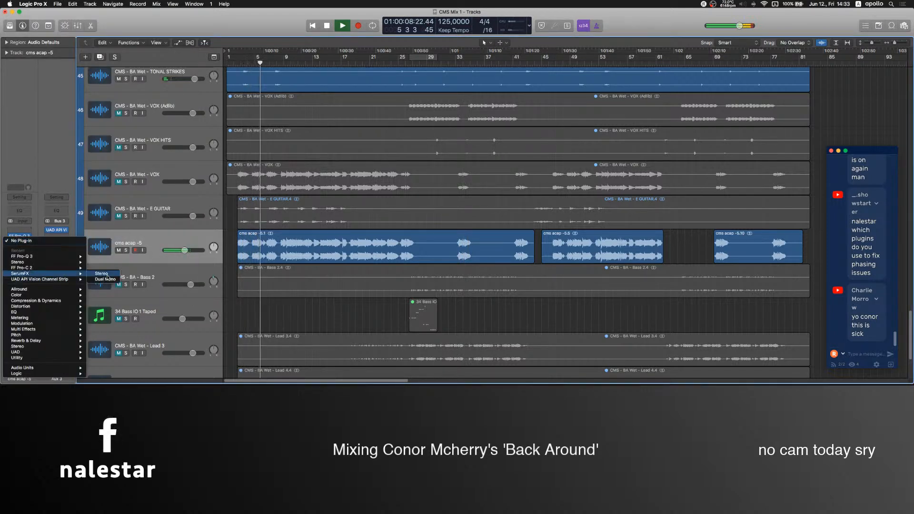
left_click(105, 278)
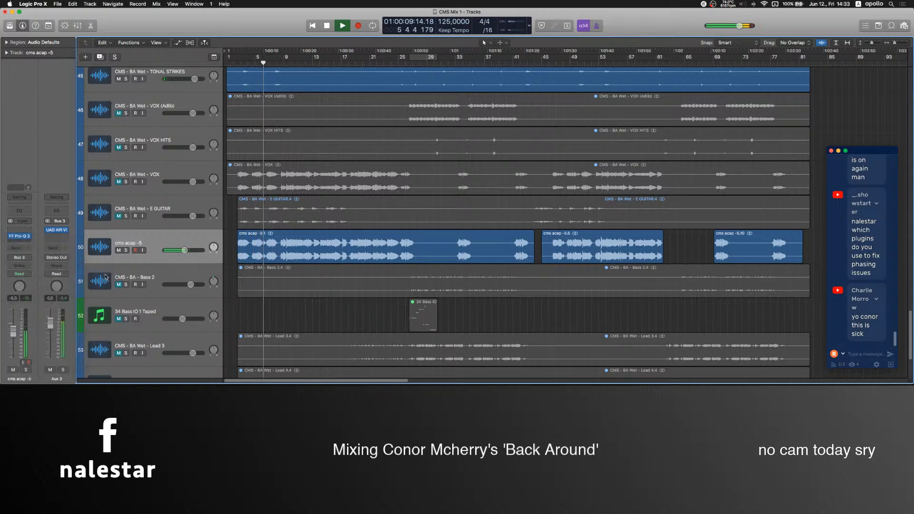
left_click(17, 80)
left_click_drag(210, 84, 212, 128)
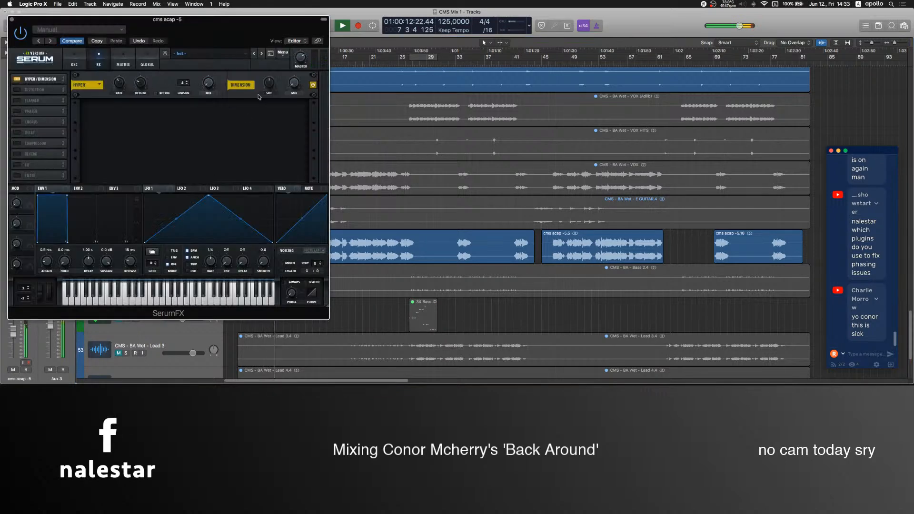
left_click_drag(295, 84, 298, 72)
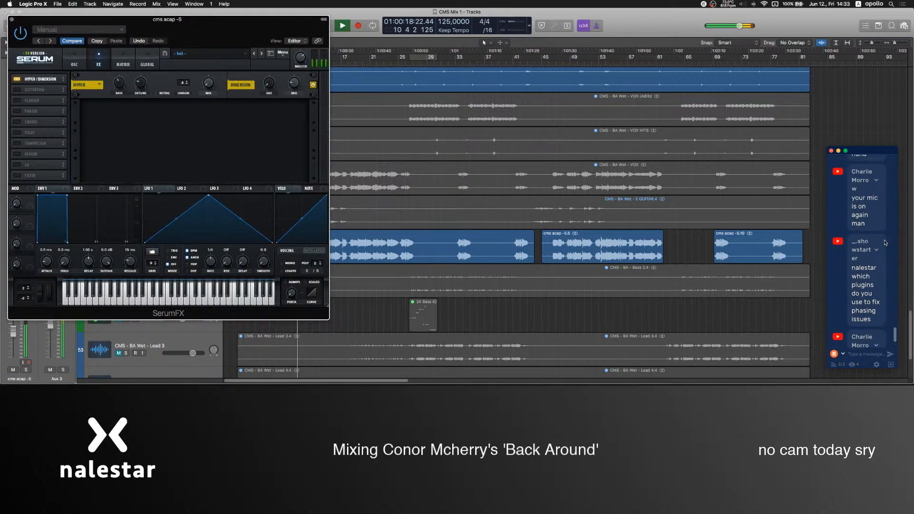
Switch to OBS, raise the Mic level to -4.7 dB, then return to Logic Pro and close SerumFX.
left_click(498, 323)
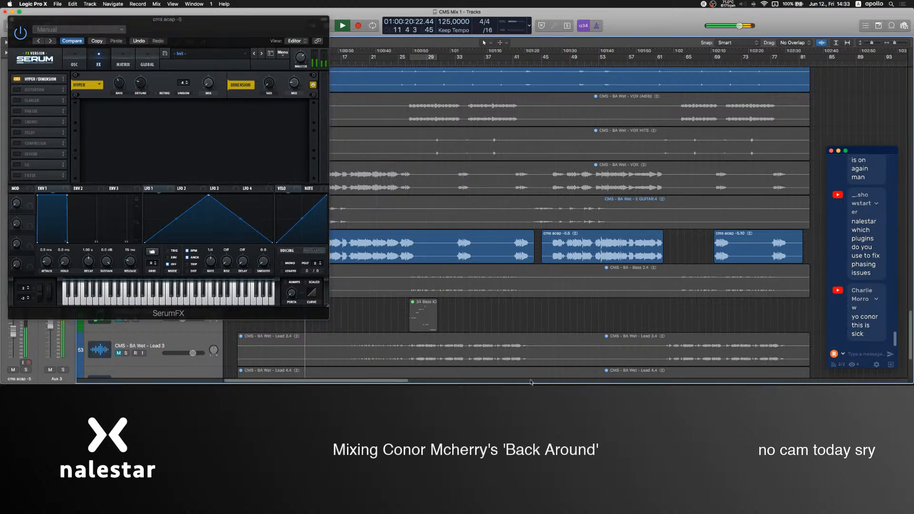
left_click(533, 361)
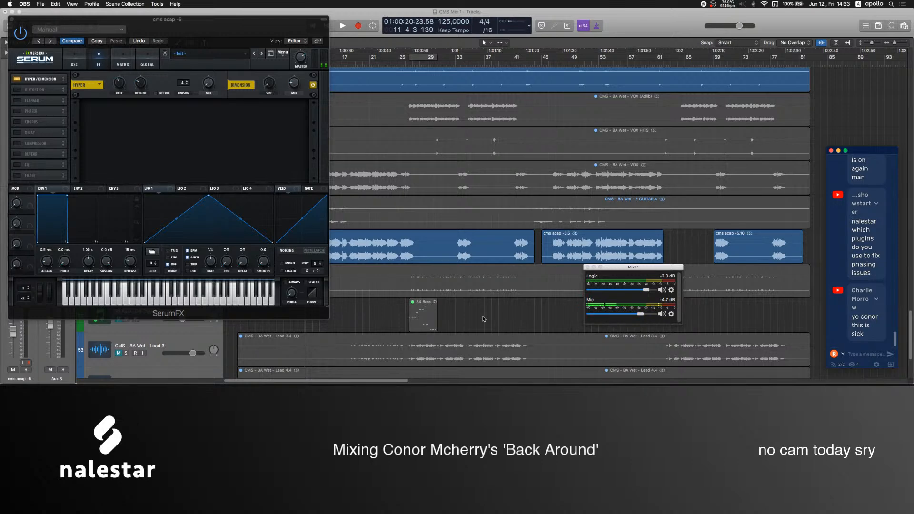
left_click(10, 20)
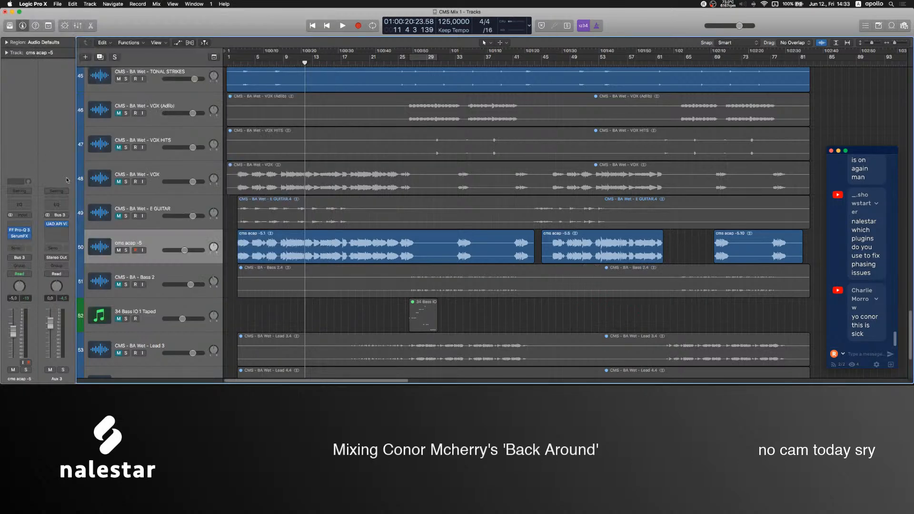
Browse the Universal Audio plug-ins available for the Aux 3 insert after the UAD API Vision Channel Strip.
left_click(55, 224)
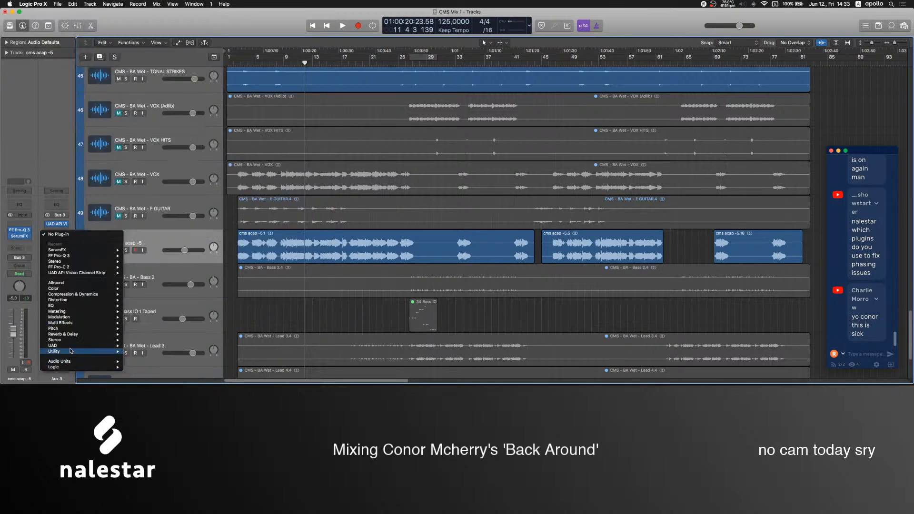
mouse_move(65, 362)
mouse_move(158, 343)
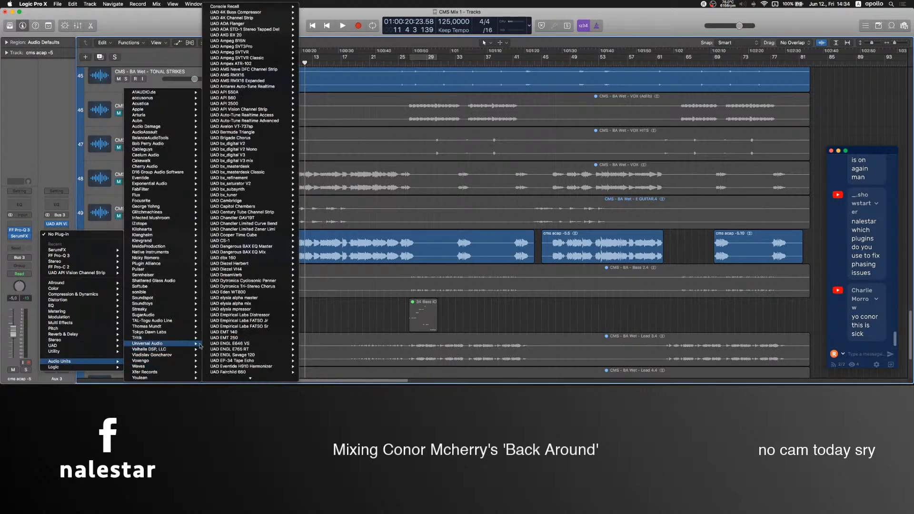
mouse_move(227, 380)
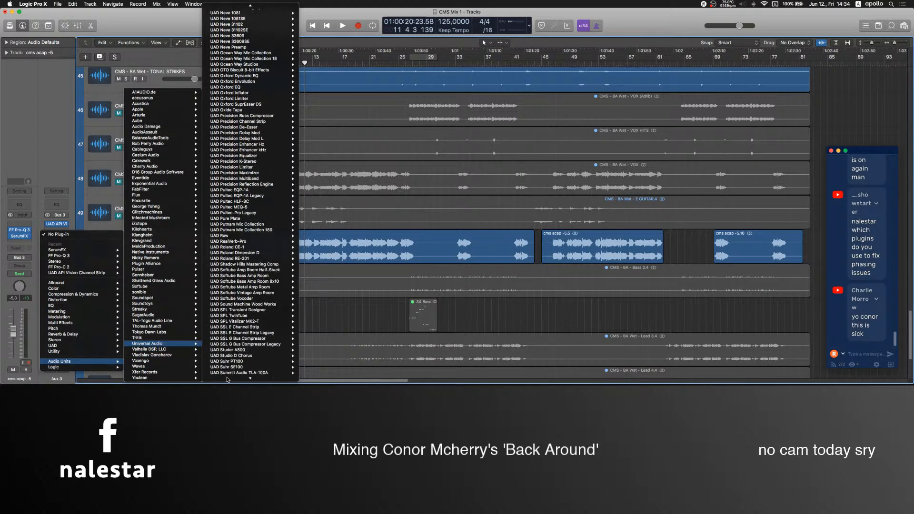
mouse_move(262, 173)
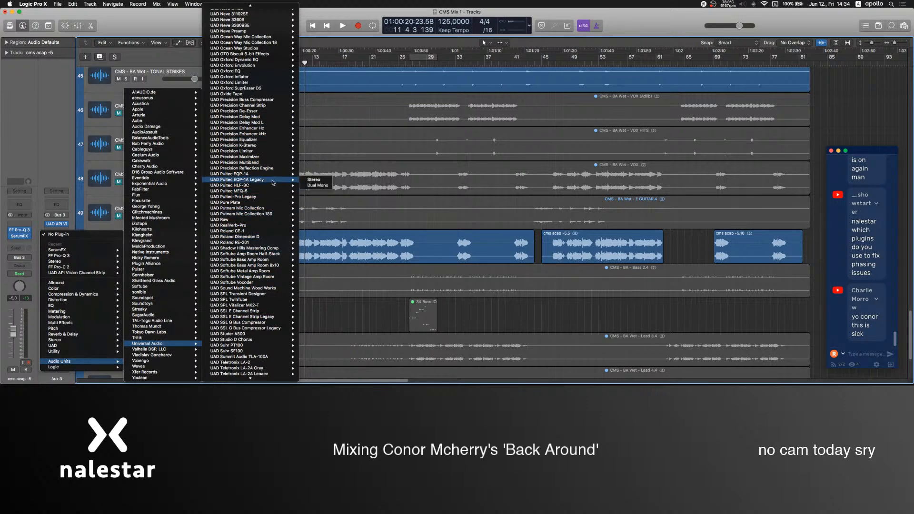
scroll(273, 182, "up", 1)
scroll(273, 183, "up", 8)
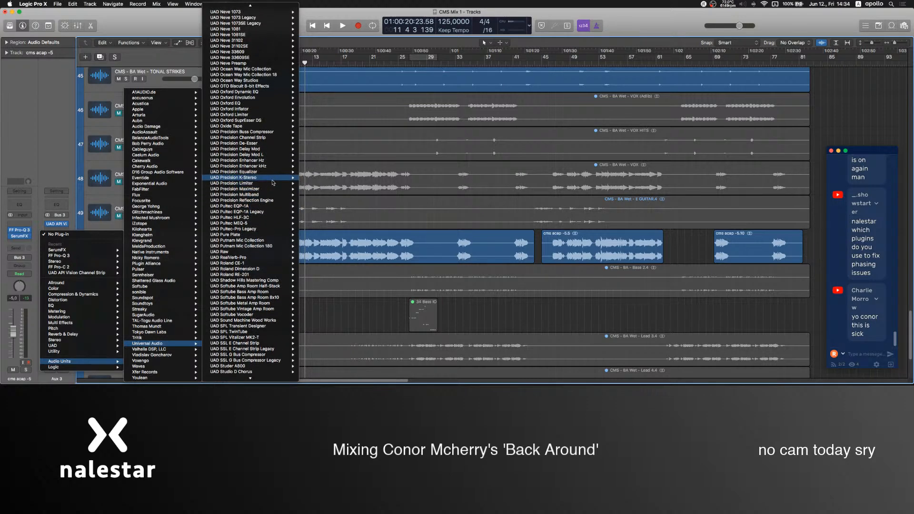
scroll(273, 182, "up", 8)
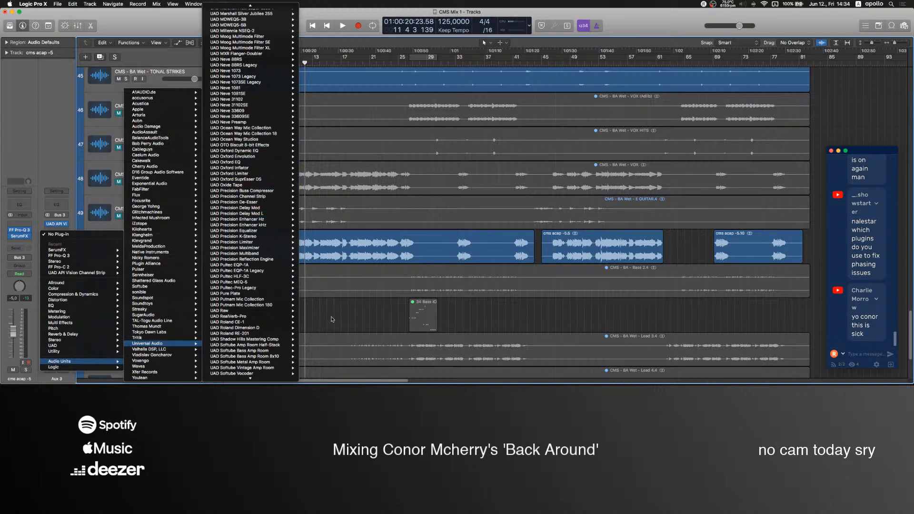
left_click(349, 320)
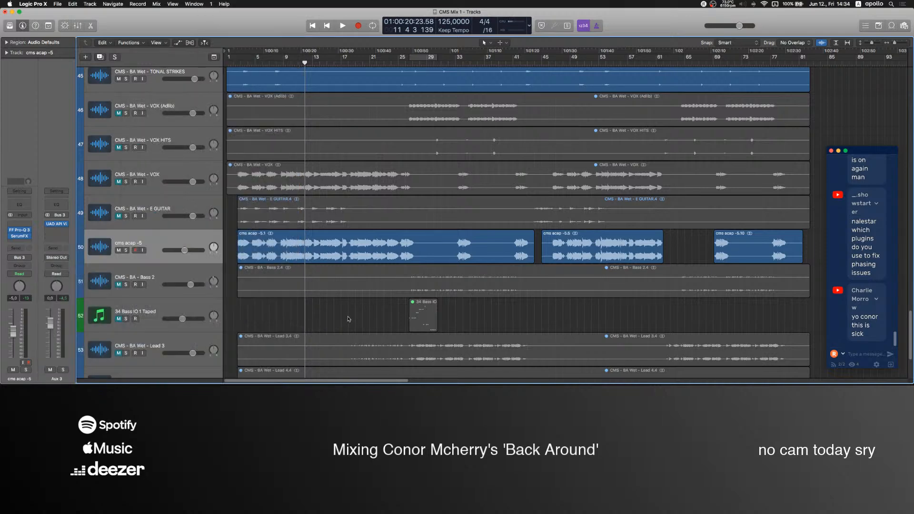
left_click(160, 237)
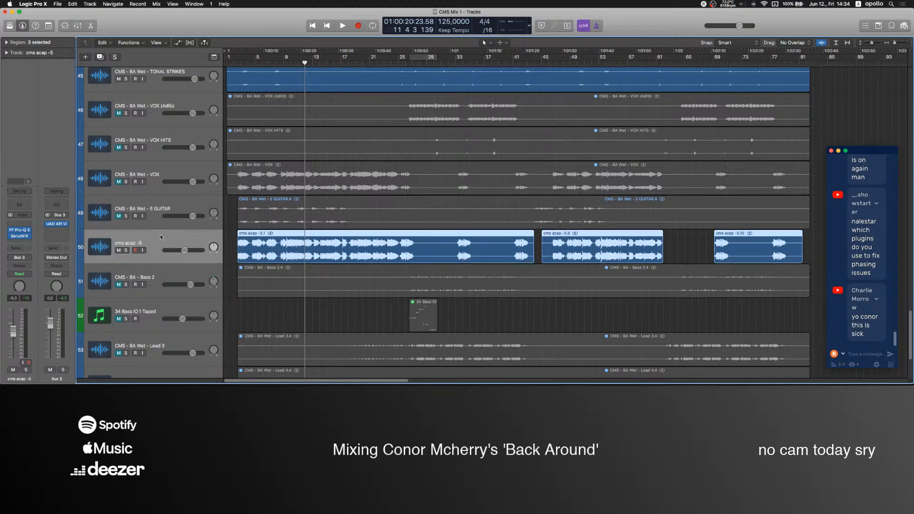
left_click(348, 308)
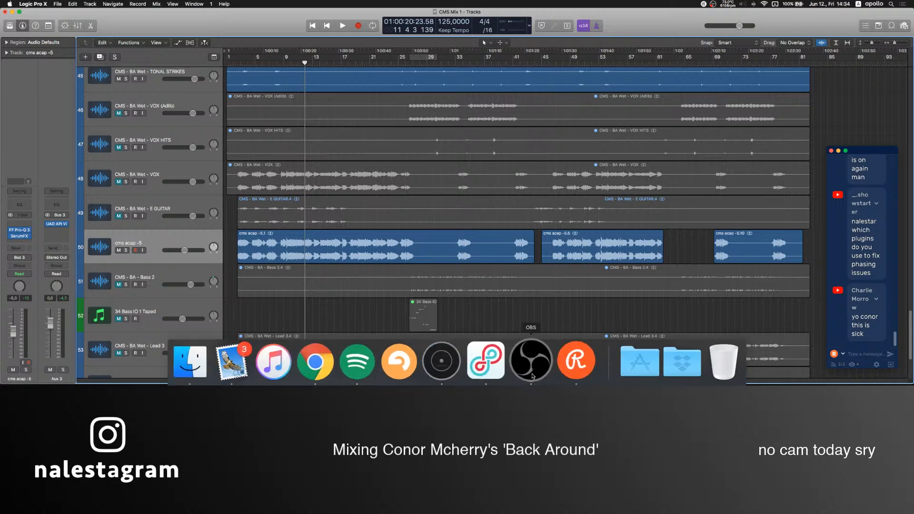
Switch to OBS, return the Mic level to -inf dB, and go back to Logic Pro to play from bar 1.
left_click(533, 364)
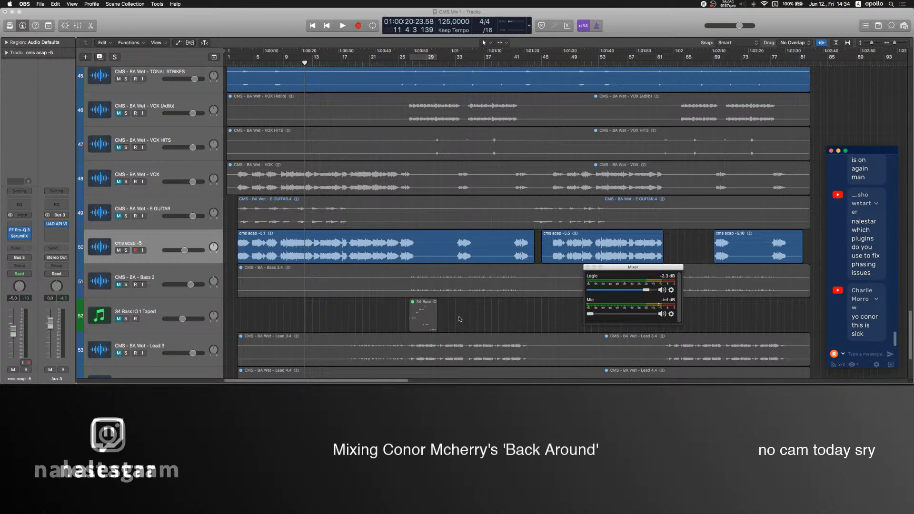
left_click(564, 315)
key("space")
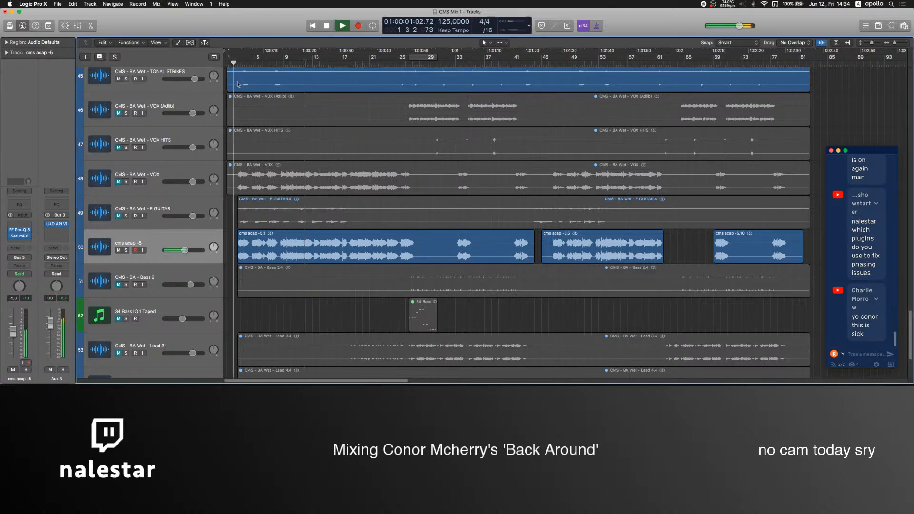
Add a narrow dynamic bell cut at about 7.4 kHz with a Q of about 4 in the cms acap -5 FF Pro-Q 3.
left_click(19, 236)
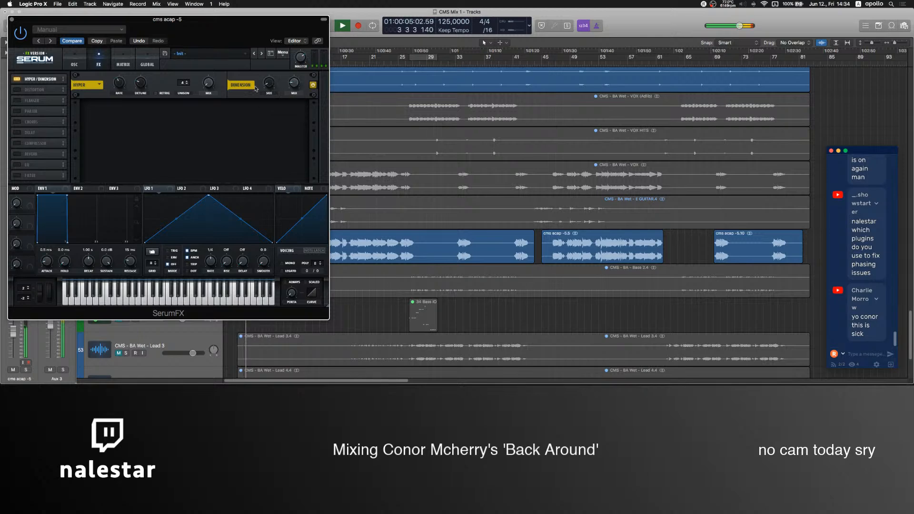
left_click(11, 20)
left_click(19, 230)
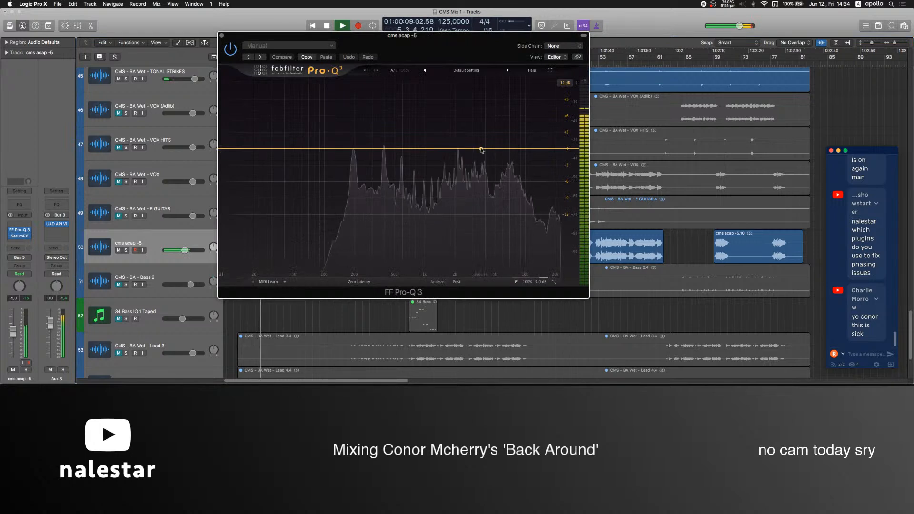
double_click(513, 148)
left_click_drag(493, 232, 482, 237)
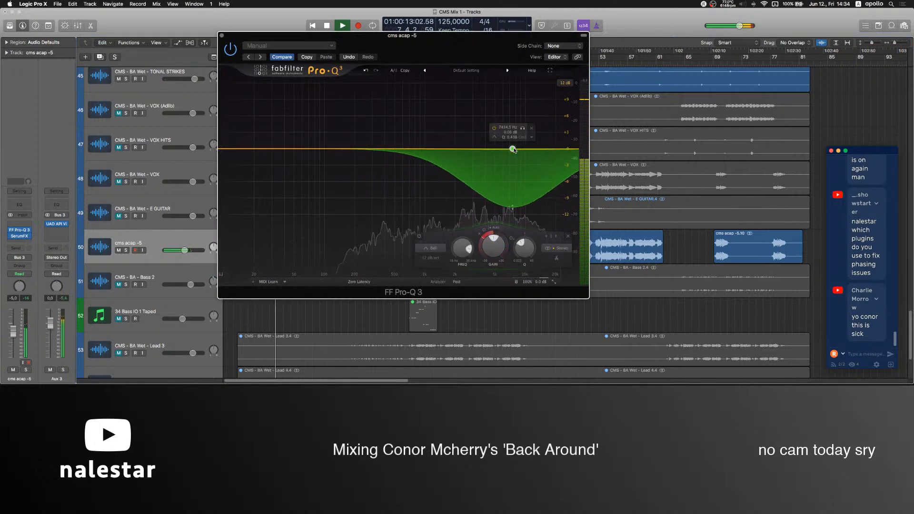
scroll(513, 149, "down", 5)
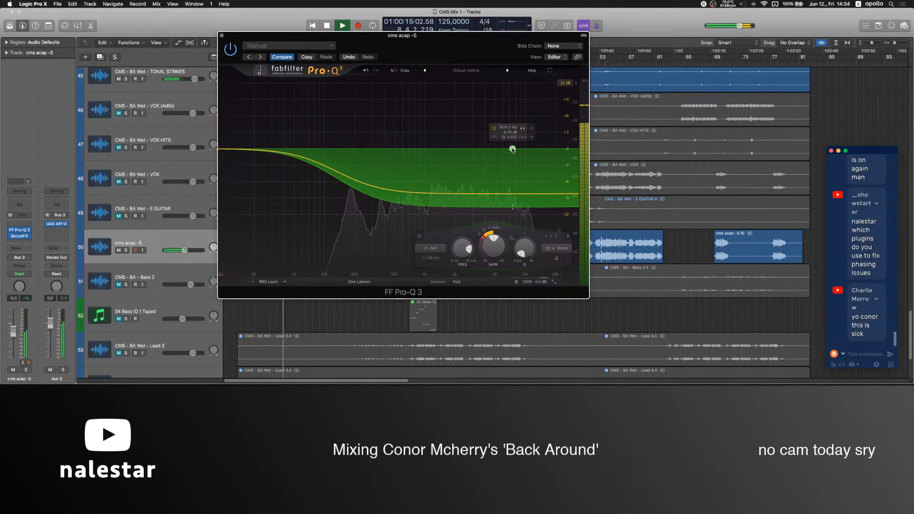
scroll(512, 149, "up", 15)
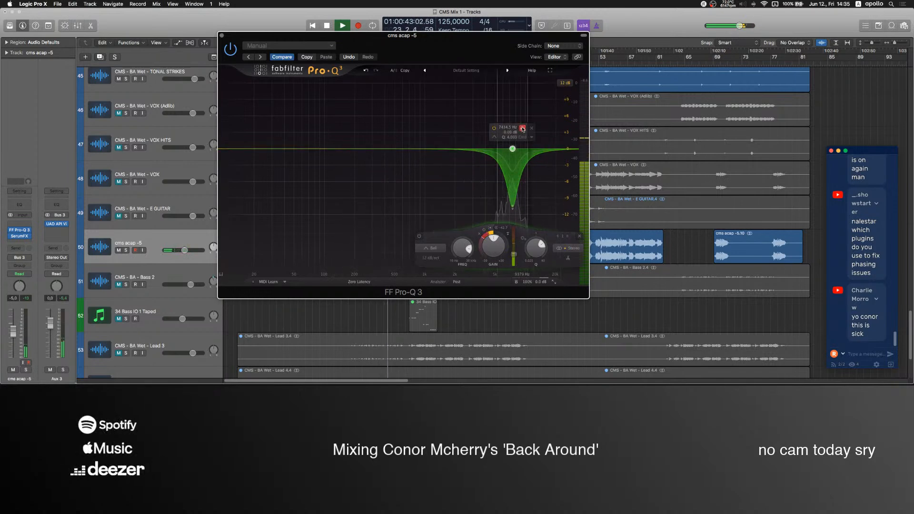
left_click(222, 35)
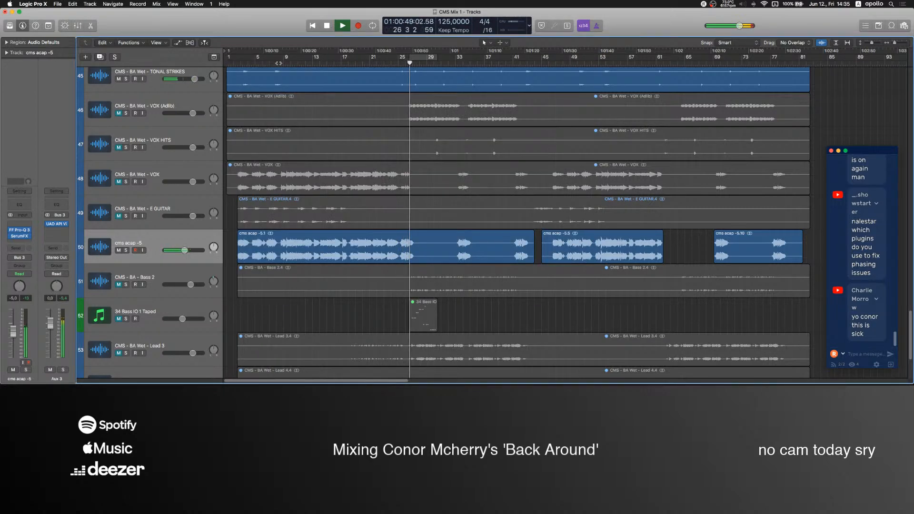
Replay from about bar 2, enable Delay in the cms acap -5 SerumFX, lower its feedback, and close the plug-in.
left_click(241, 63)
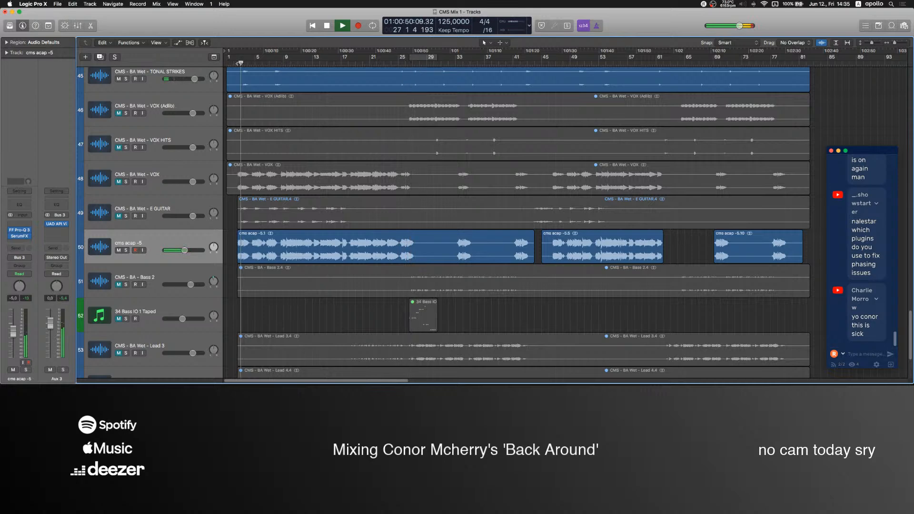
left_click(20, 236)
left_click(16, 133)
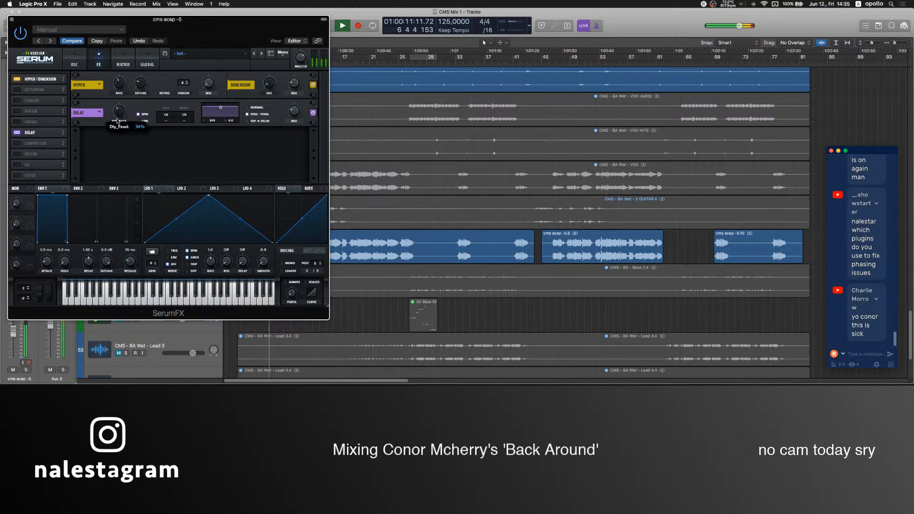
left_click_drag(117, 122, 117, 127)
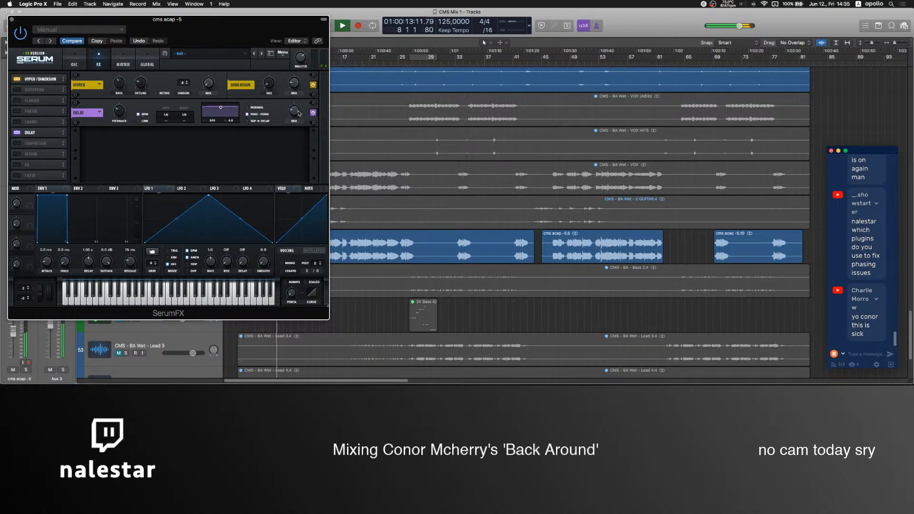
left_click_drag(109, 20, 461, 30)
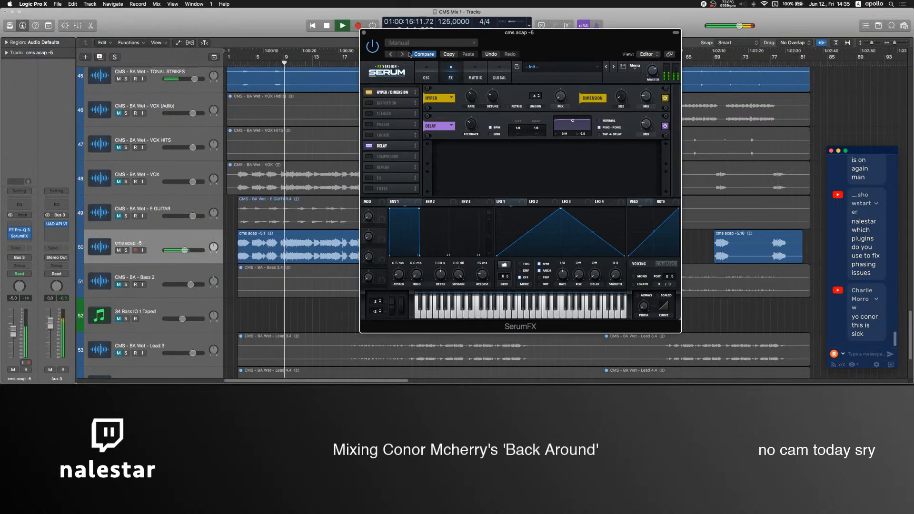
left_click(364, 30)
left_click(26, 242)
left_click(48, 162)
left_click(541, 375)
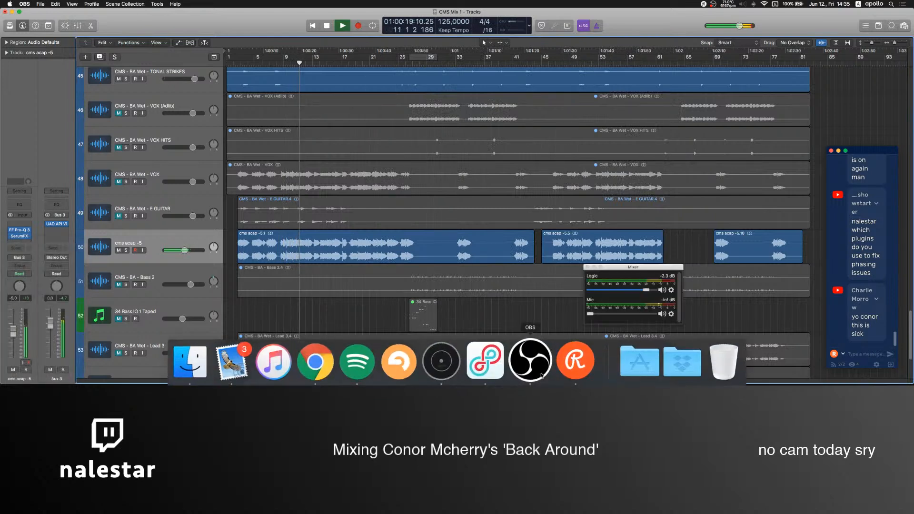
left_click(238, 315)
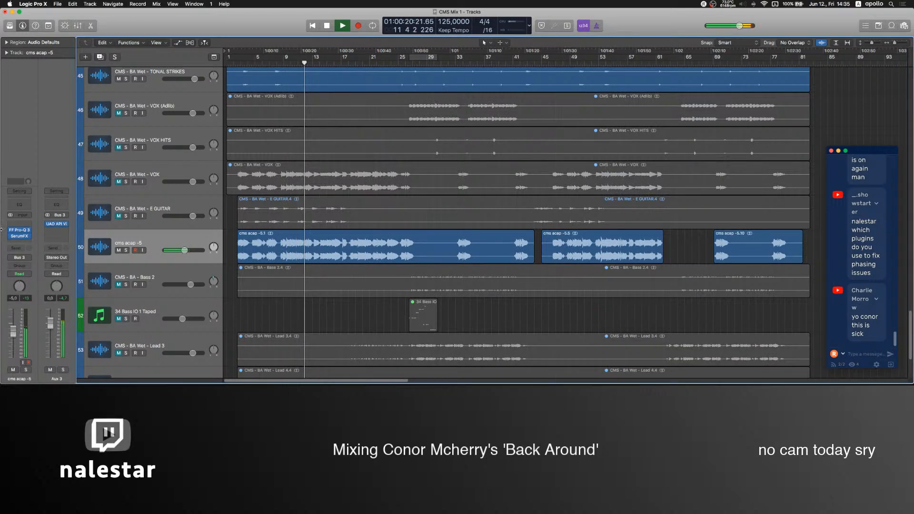
Insert Panagement 2 after SerumFX on cms acap -5, set reverb Decay to 100% and global Amount to about 18.5%, and close it.
left_click(28, 242)
mouse_move(62, 340)
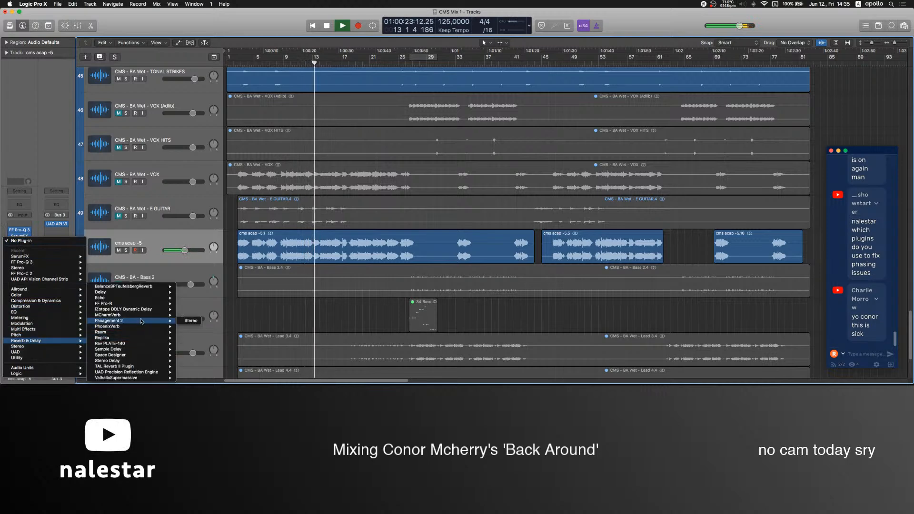
left_click(141, 321)
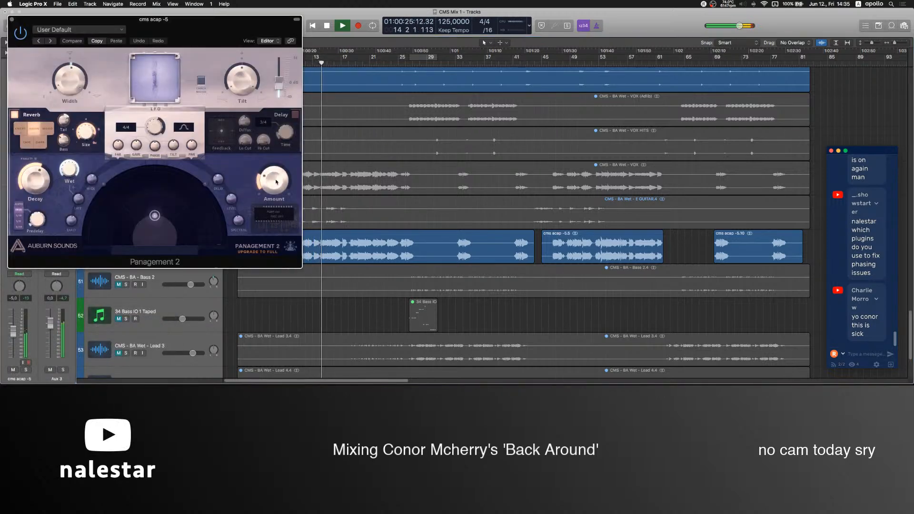
left_click_drag(277, 179, 275, 188)
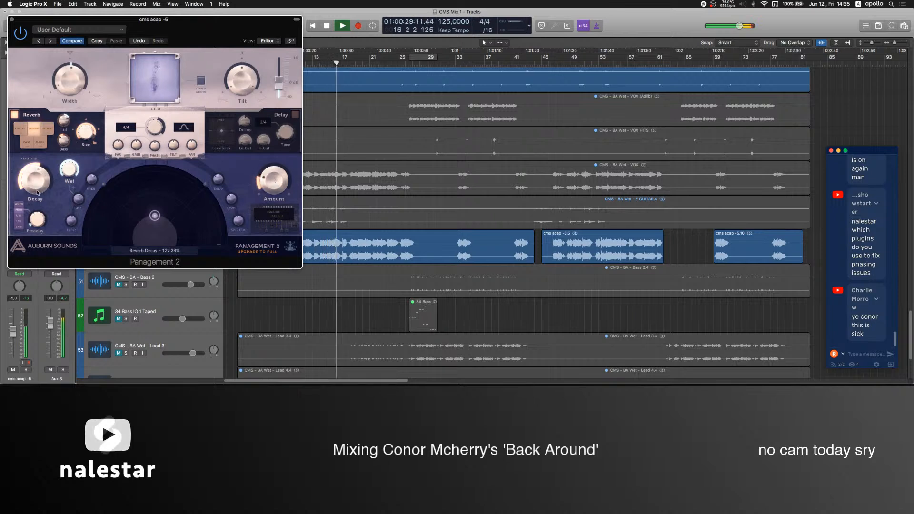
left_click_drag(37, 189, 43, 181)
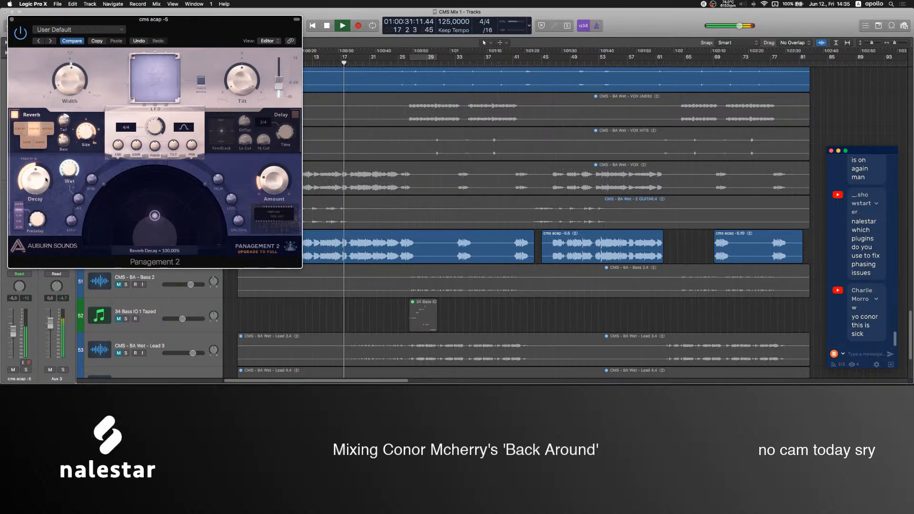
left_click_drag(275, 181, 274, 184)
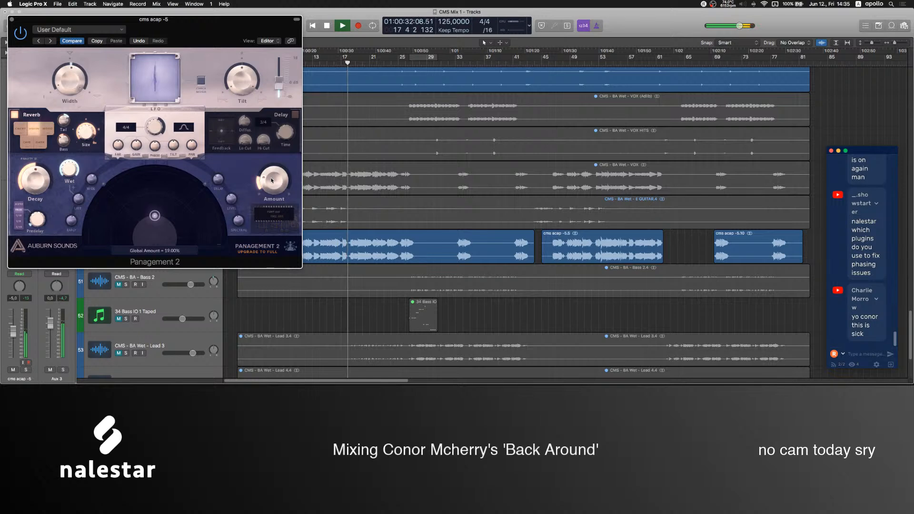
left_click(12, 21)
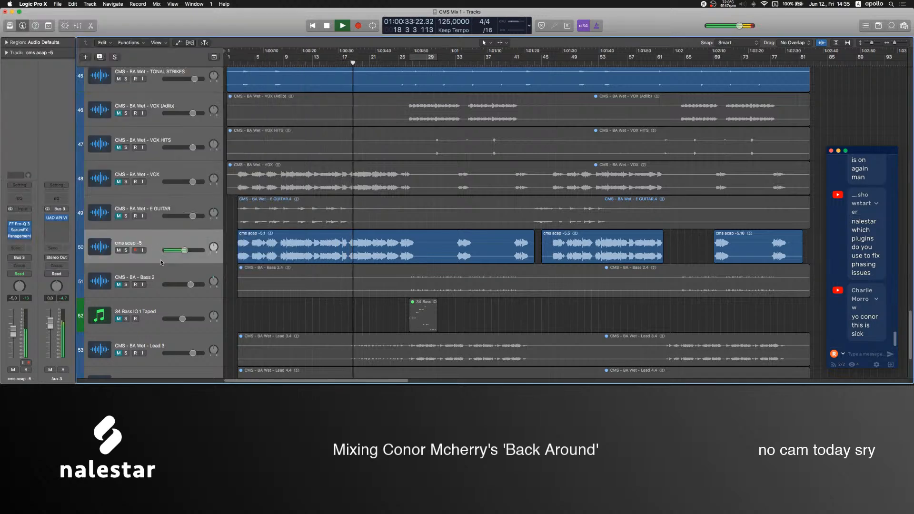
Insert a stereo UAD Teletronix LA-2A Legacy after Panagement 2 on cms acap -5, adjust its Peak Reduction, and close the plug-in.
left_click(26, 243)
mouse_move(15, 352)
mouse_move(153, 354)
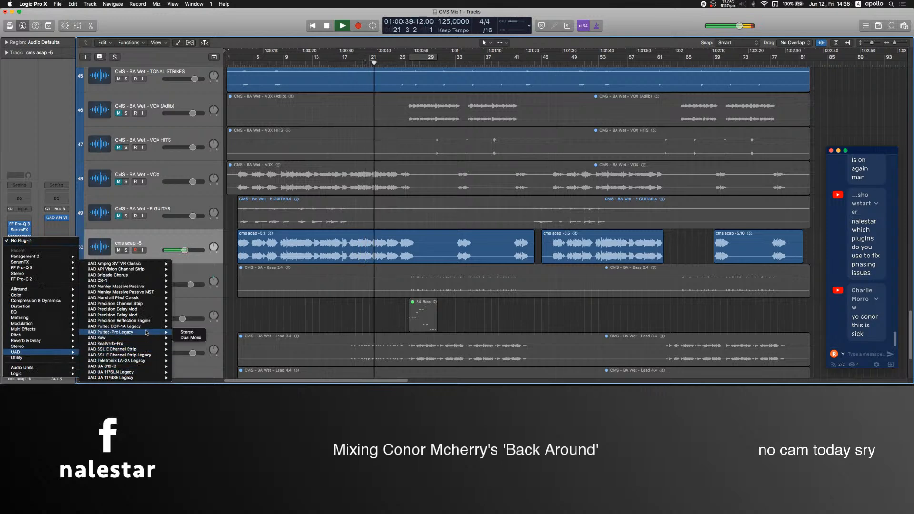
left_click(187, 361)
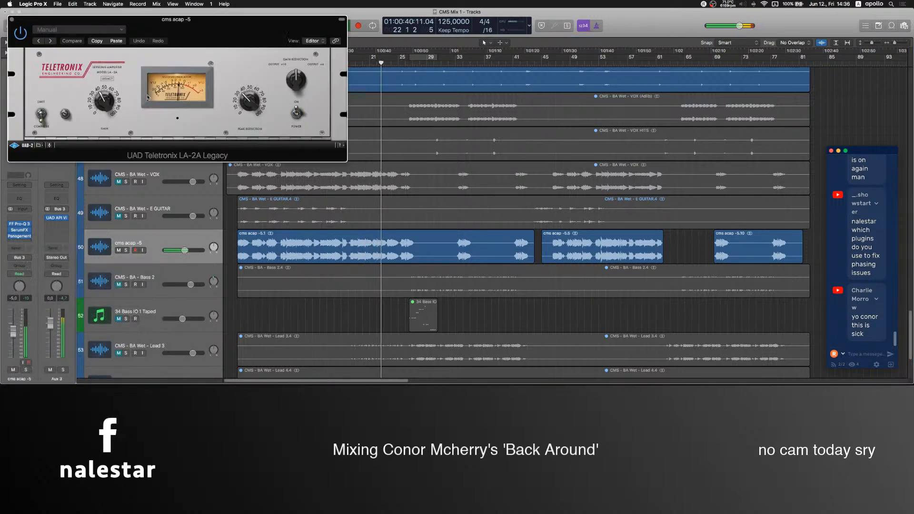
left_click_drag(251, 110, 253, 103)
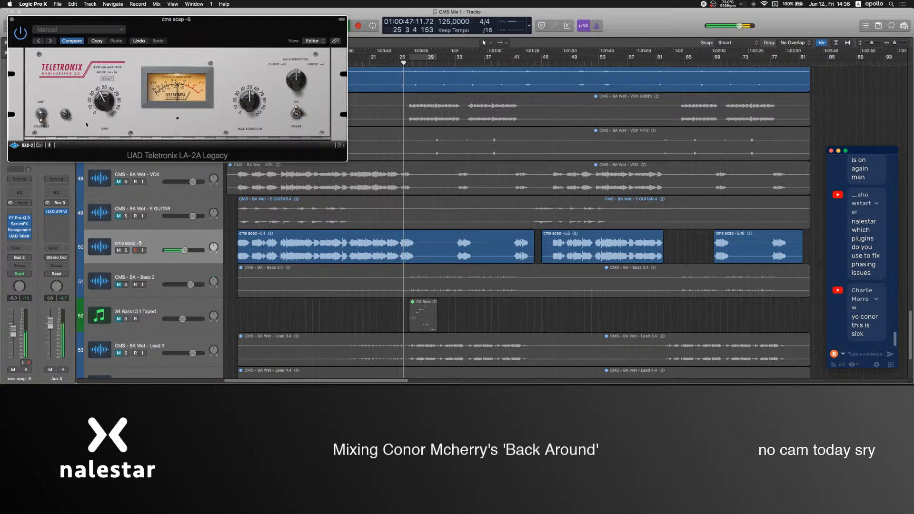
left_click(11, 19)
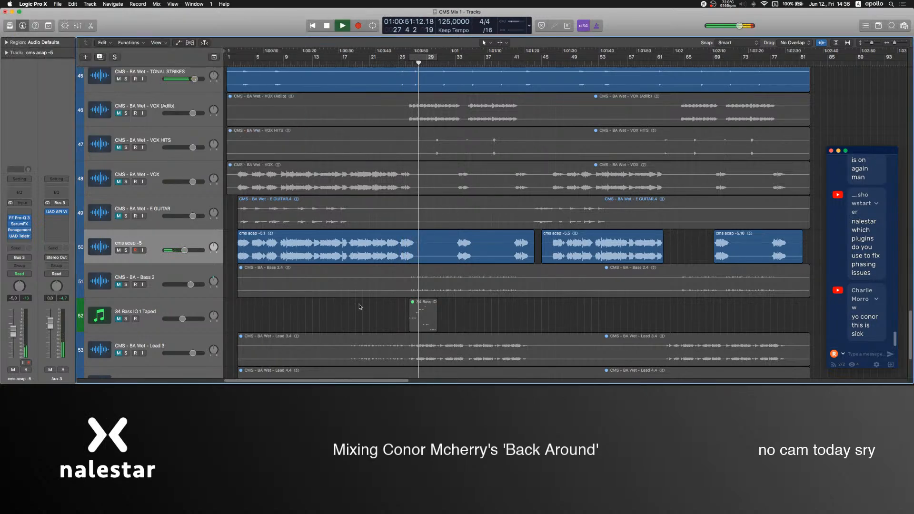
Duplicate the cms acap -5 track with its channel settings and replay from about bar 24.
key("super+d")
left_click(394, 63)
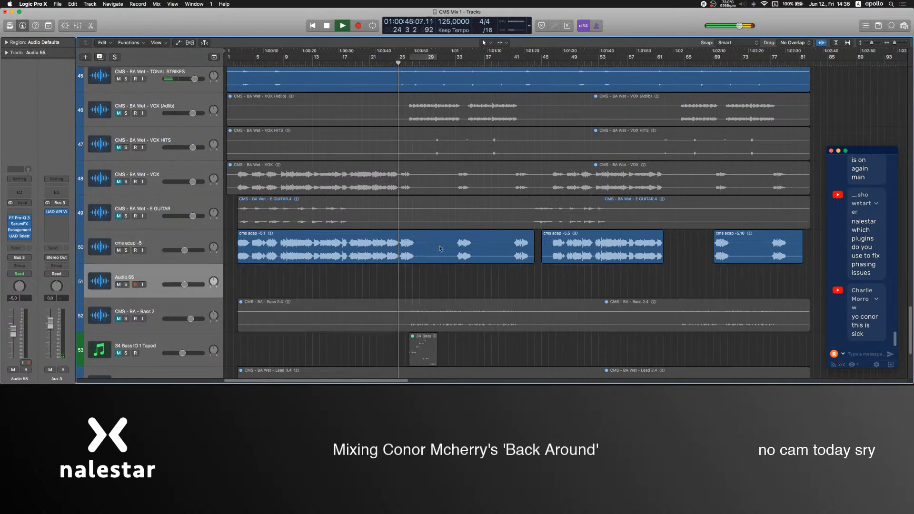
key("super+Right")
key("super+Right")
key("super+Right")
Unmute CMS - BA Wet - VOX (Adlib) and listen to it against the lead vocal around bars 26 to 28.
left_click(410, 111)
key("m")
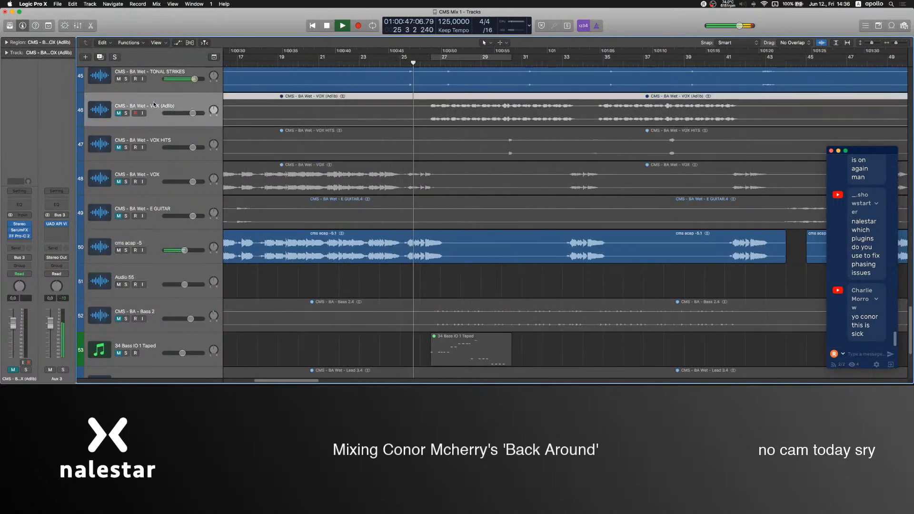
key("ctrl+m")
left_click(420, 62)
key("super+Right")
key("super+Right")
scroll(468, 267, "right", 2)
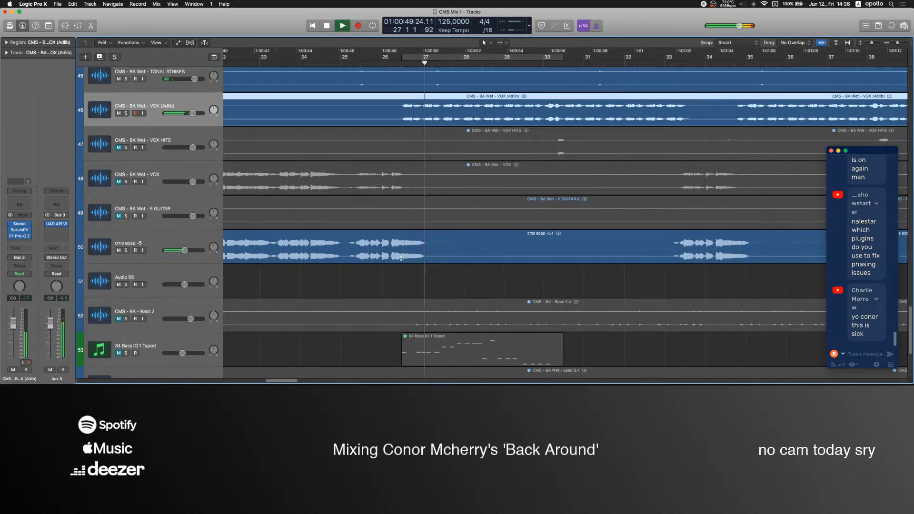
left_click(401, 259)
scroll(348, 124, "left", 5)
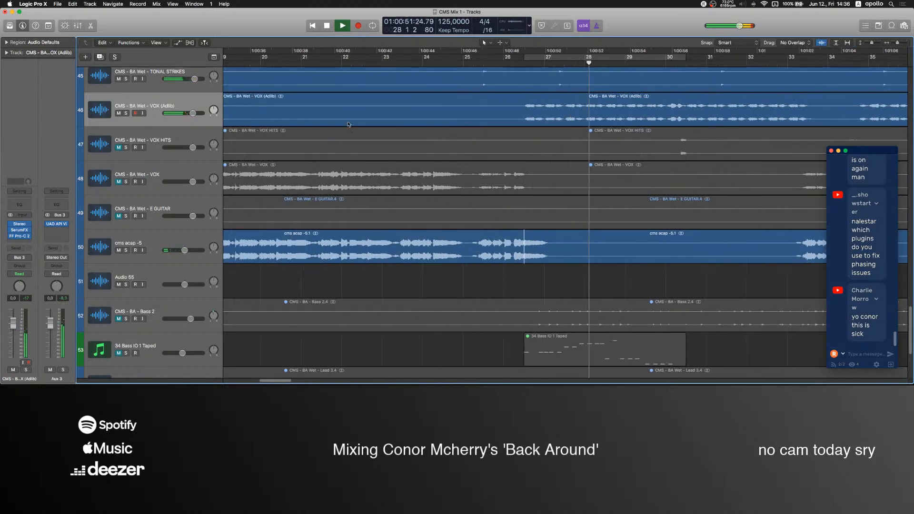
Audition the cms acap -5 vocal from about bars 22, 3, 7 and 9 for a phrase to reuse.
left_click(340, 63)
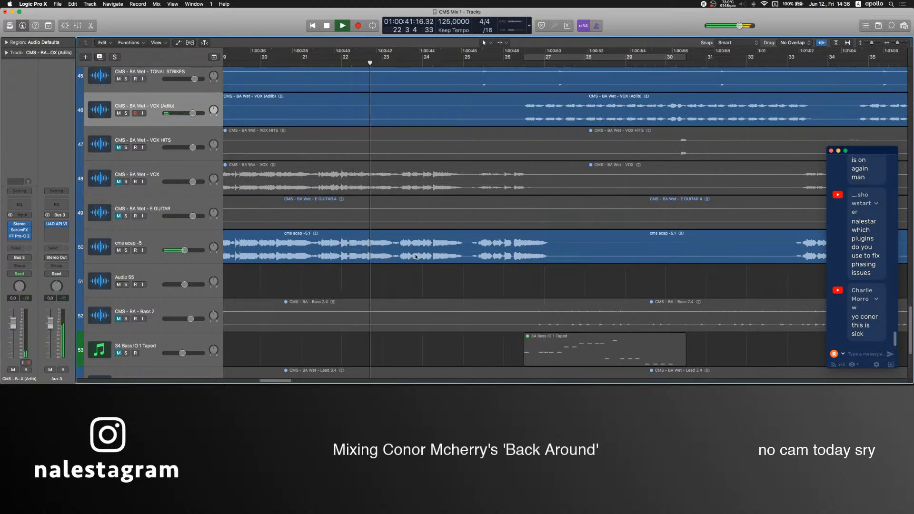
scroll(419, 256, "left", 10)
key("super+Left")
scroll(412, 224, "left", 5)
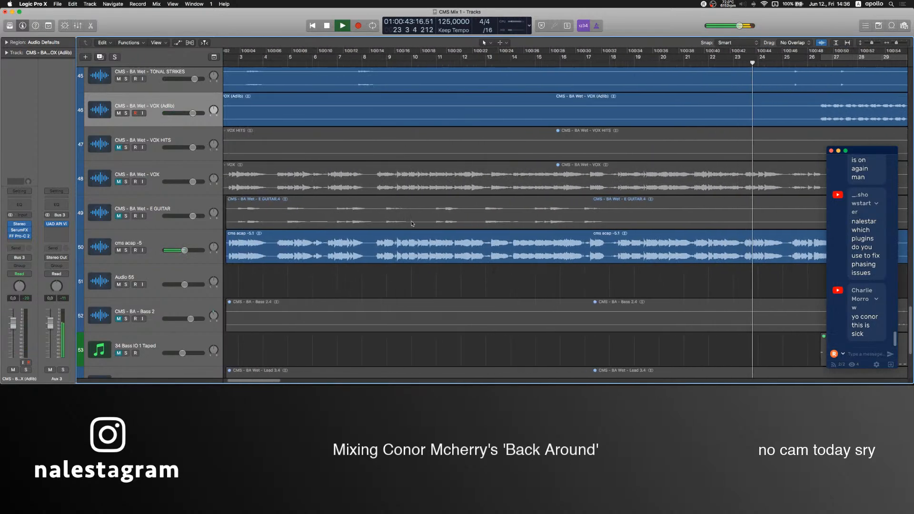
key("space")
scroll(389, 191, "right", 1)
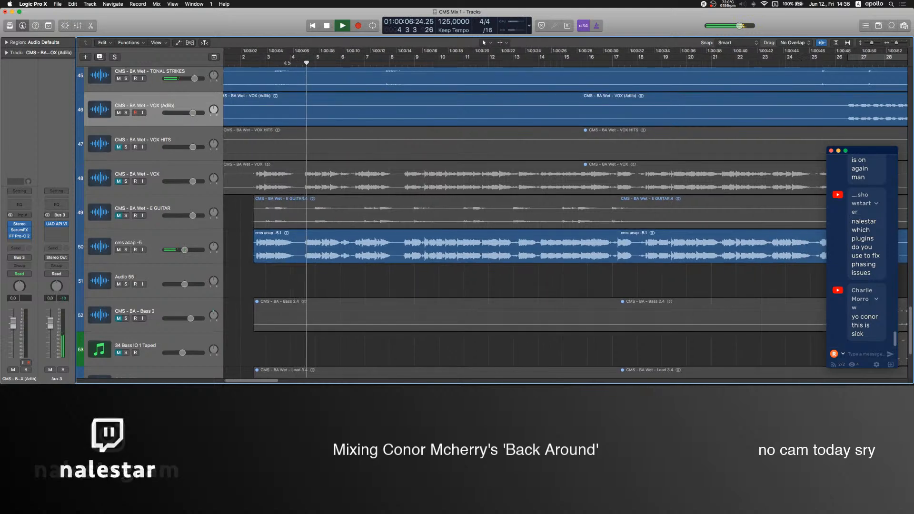
left_click(272, 64)
left_click(375, 64)
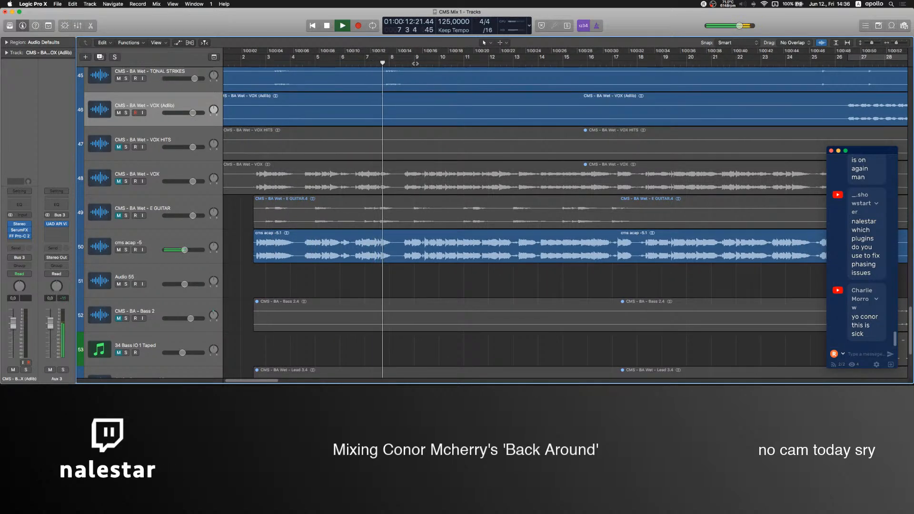
left_click(416, 63)
scroll(415, 63, "right", 4)
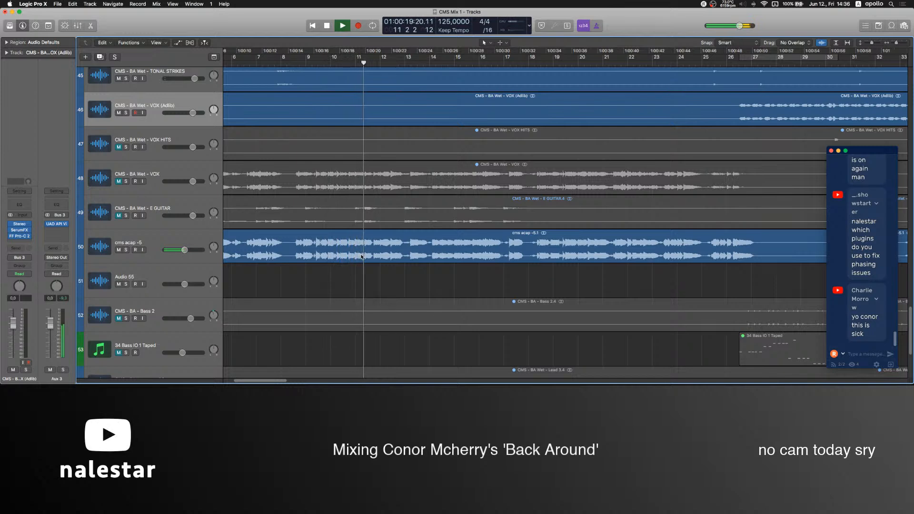
Copy a short vocal phrase at about bar 12 of cms acap -5 and paste it repeatedly on Audio 55 from about bar 26.
left_click(392, 260)
left_click_drag(392, 260, 406, 260)
scroll(450, 273, "right", 6)
scroll(449, 273, "right", 2)
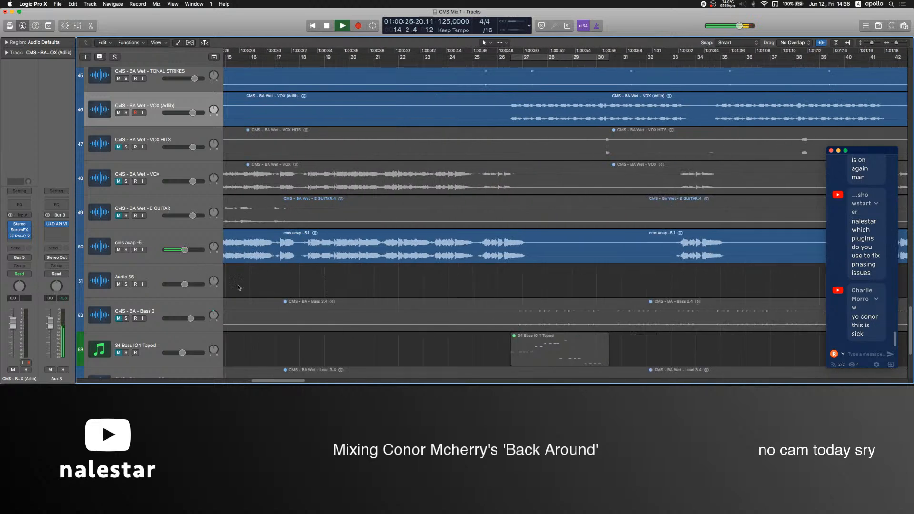
left_click(523, 289)
key("super+v")
key("super+v")
key("super+v")
key("super+v")
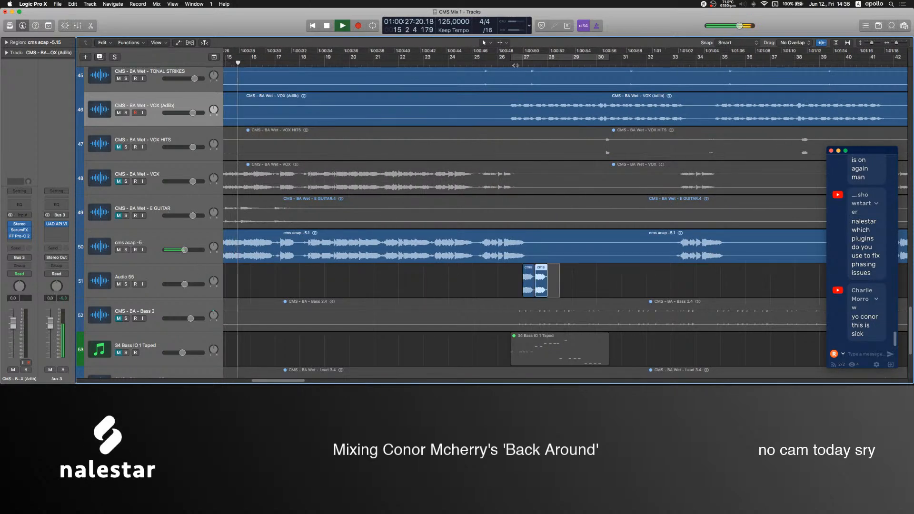
Mute CMS - BA Wet - VOX (Adlib) and replay the pasted vocal chops from just before bar 26.
left_click(118, 114)
left_click_drag(493, 275, 540, 289)
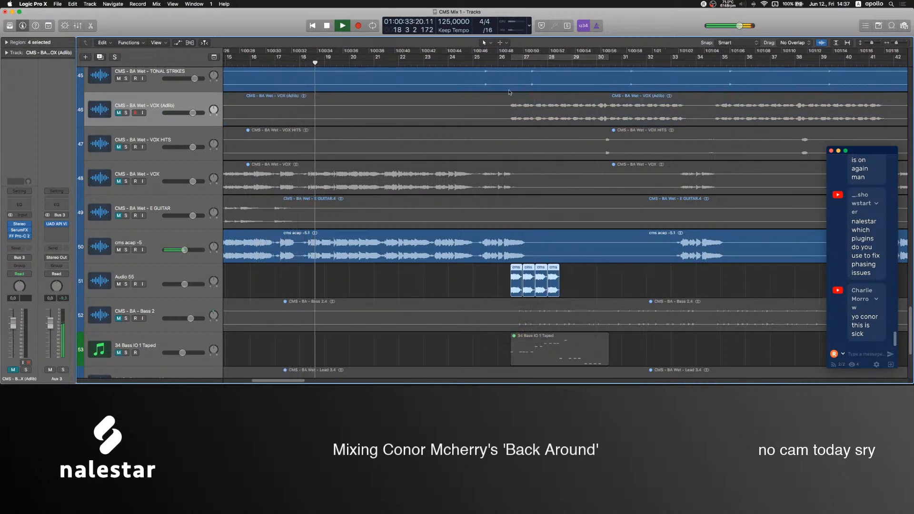
left_click(494, 63)
scroll(557, 267, "right", 1)
left_click(586, 281)
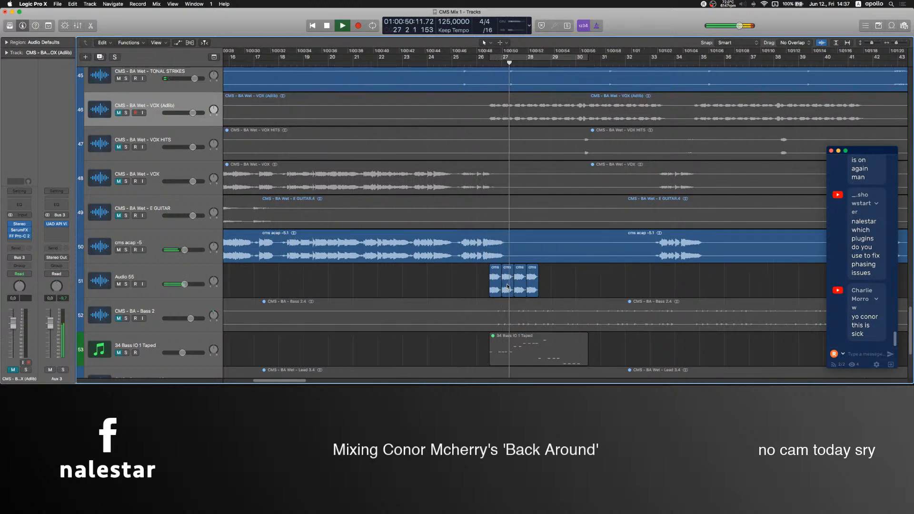
Delete the four pasted vocal regions from Audio 55 and stop playback.
left_click_drag(469, 283, 551, 284)
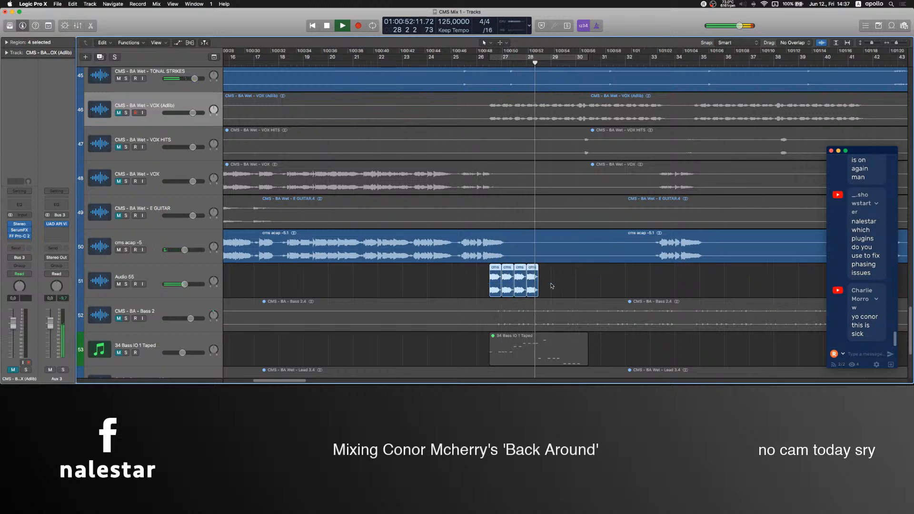
key("Delete")
key("space")
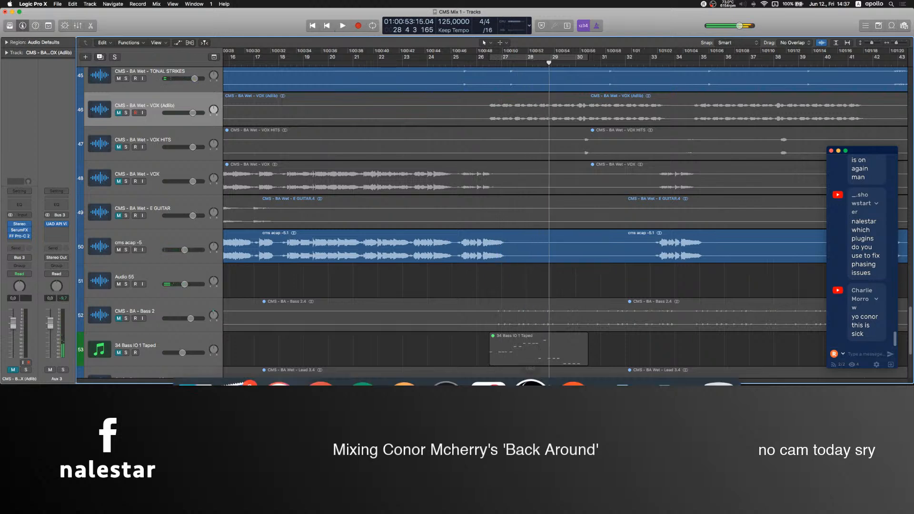
Switch to OBS, raise the Mic level to about -6.9 dB, and go back to Logic Pro.
left_click(523, 372)
left_click_drag(632, 316, 637, 316)
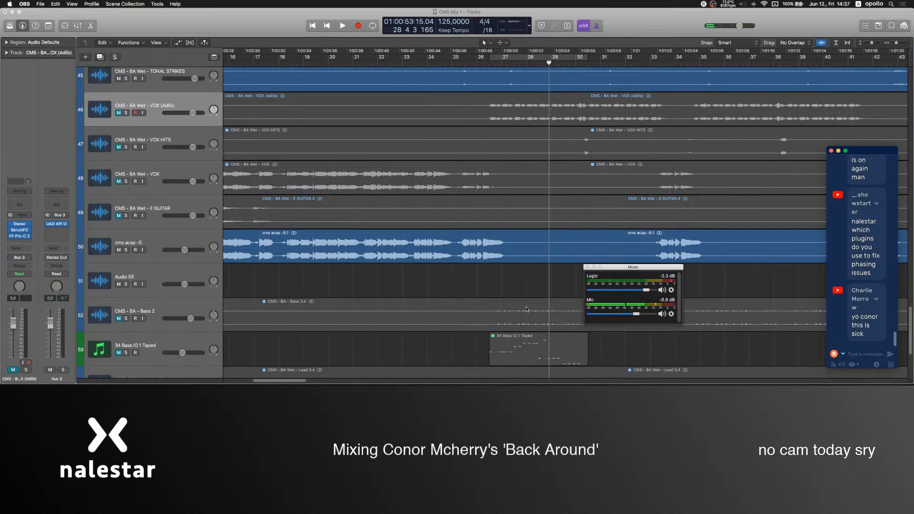
left_click(460, 285)
Review the arrangement around bars 7 to 55, from the vocal tracks up to the kick and sub bass.
scroll(460, 281, "right", 3)
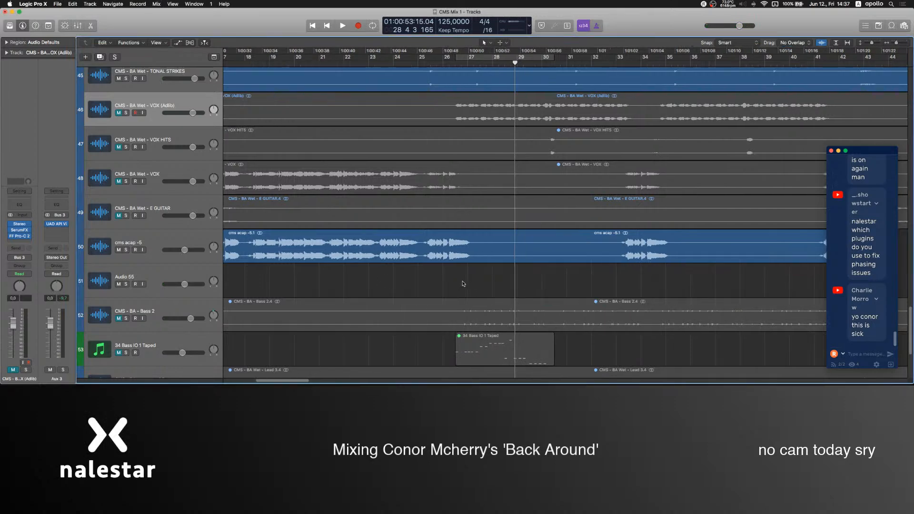
key("super+Left")
key("super+Left")
key("super+Left")
key("super+Left")
scroll(472, 273, "left", 3)
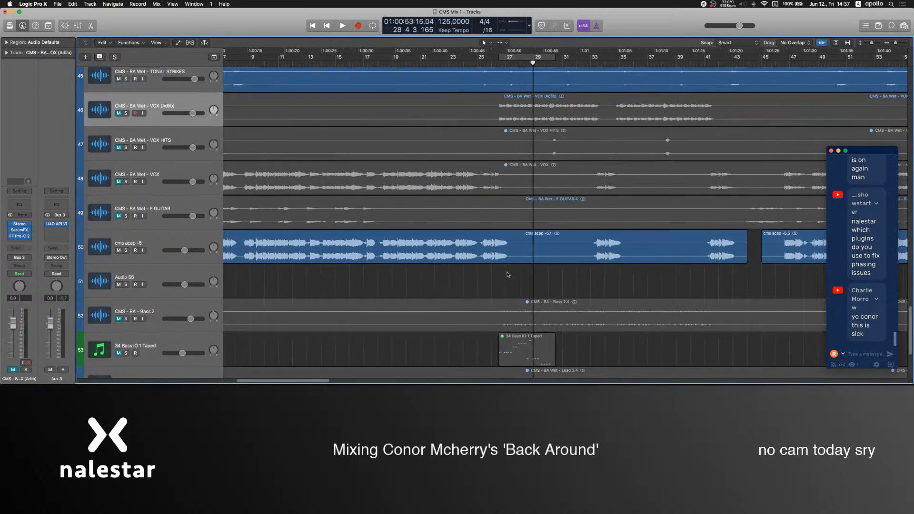
scroll(500, 279, "up", 1)
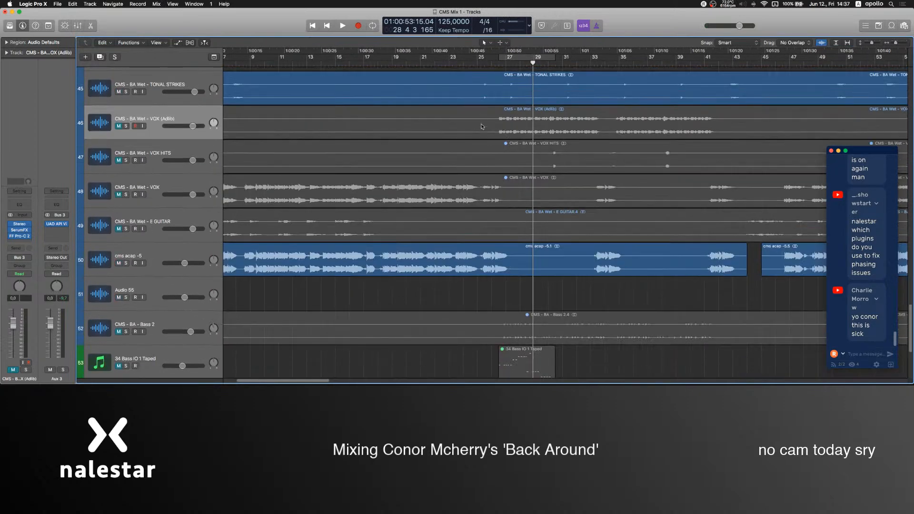
mouse_move(449, 376)
scroll(420, 138, "up", 10)
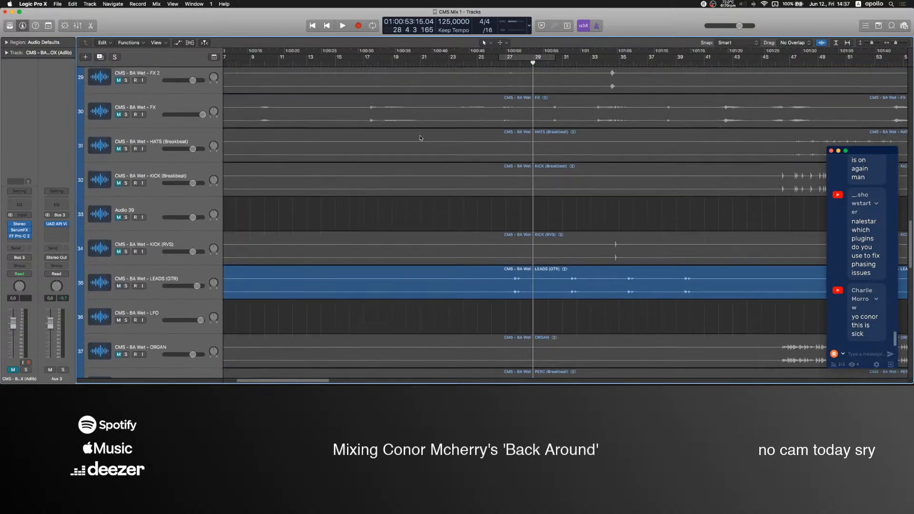
scroll(420, 138, "up", 2)
left_click(356, 61)
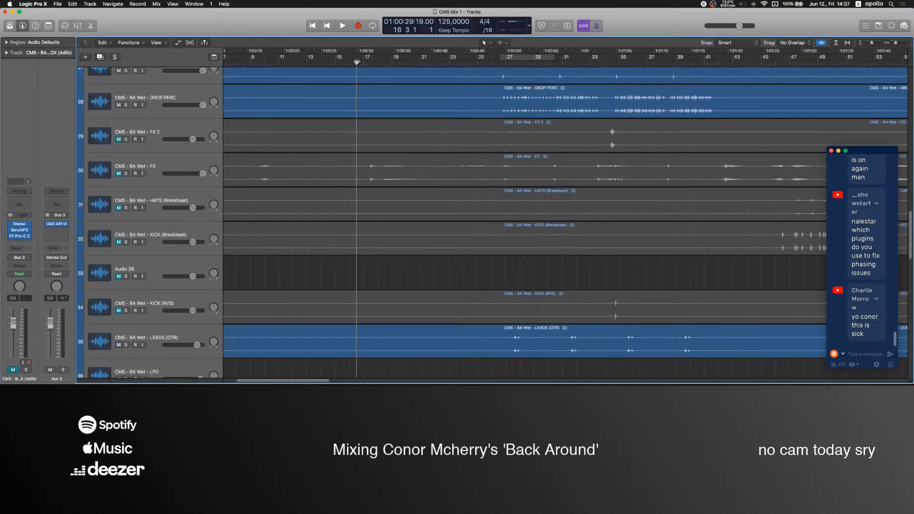
scroll(546, 271, "up", 15)
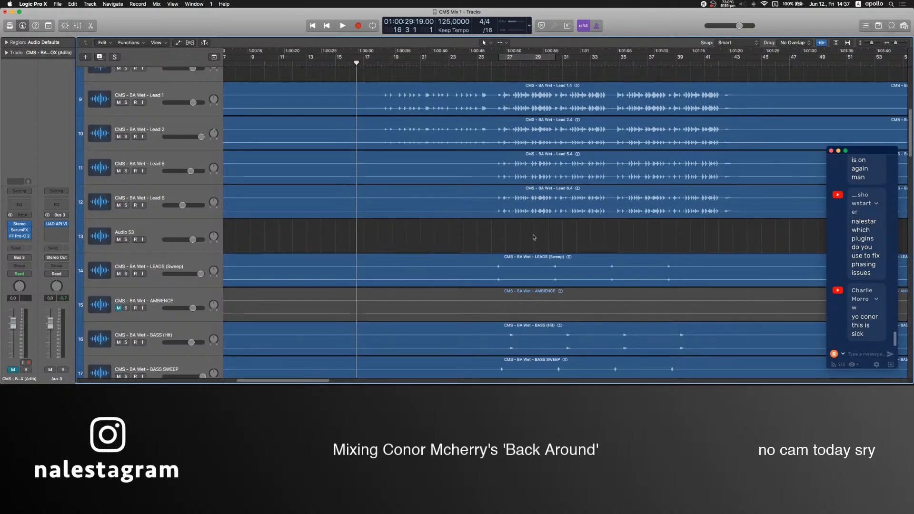
scroll(534, 238, "up", 8)
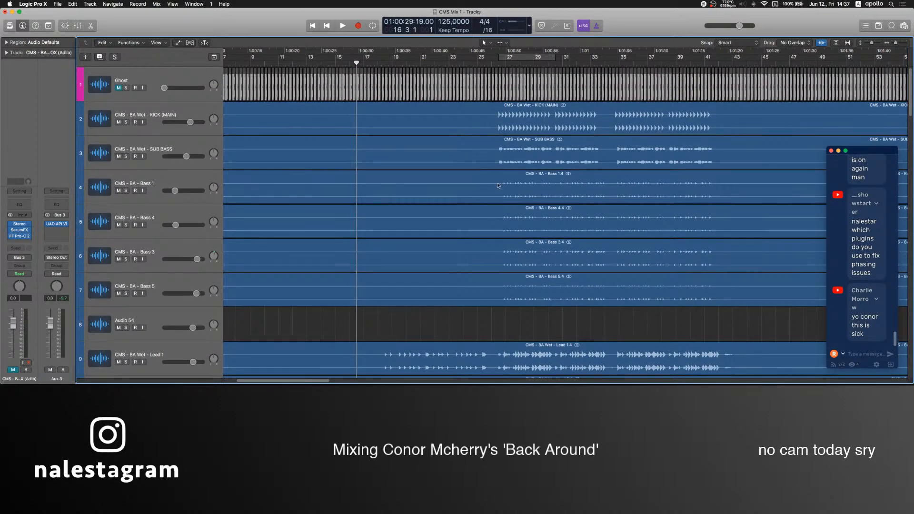
Place the playhead at bar 24 and look over the lead, bass and break tracks across the whole song.
left_click(465, 64)
key("super+Left")
key("super+Left")
scroll(461, 176, "down", 10)
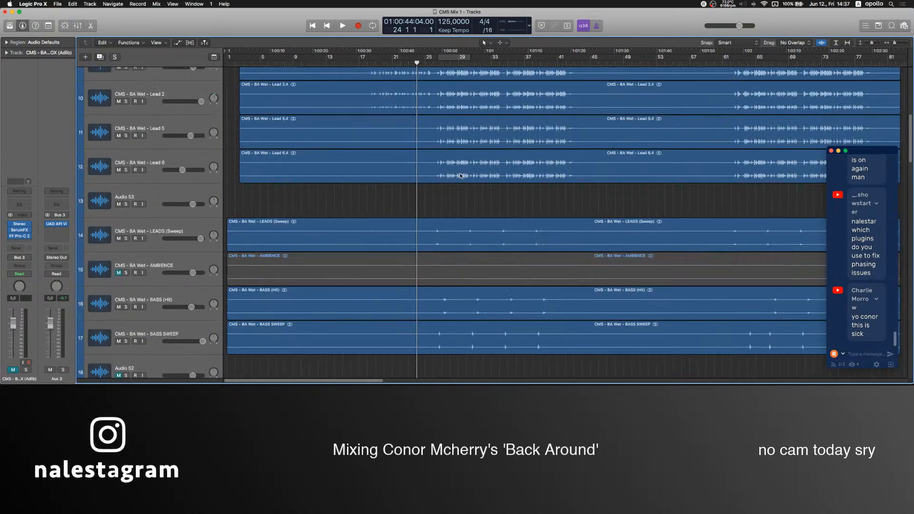
scroll(461, 176, "down", 5)
key("super+Left")
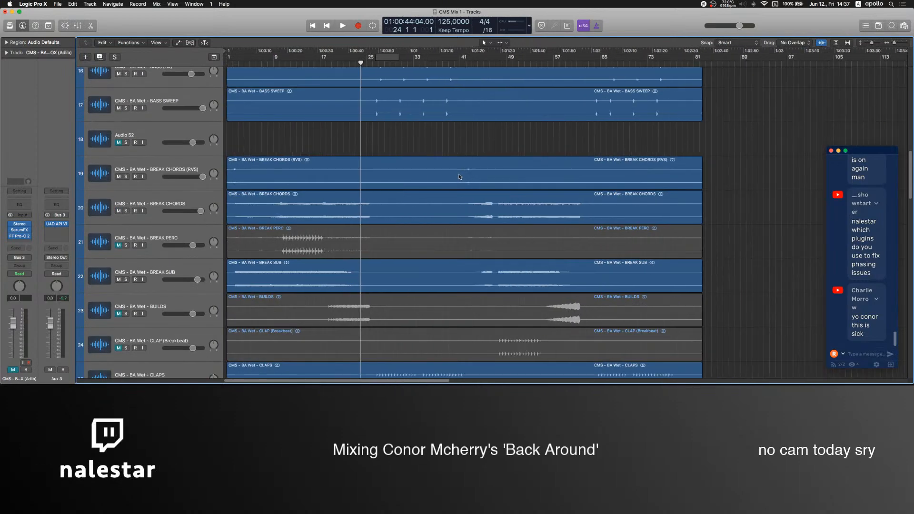
Look over the tracks down to the vocals and select the DROP PERC track to check its channel strip.
scroll(460, 176, "down", 20)
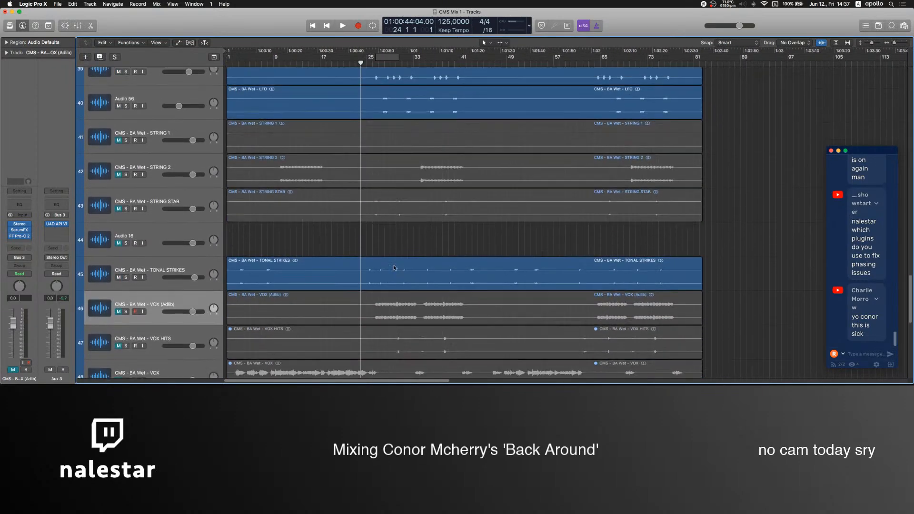
scroll(400, 239, "up", 14)
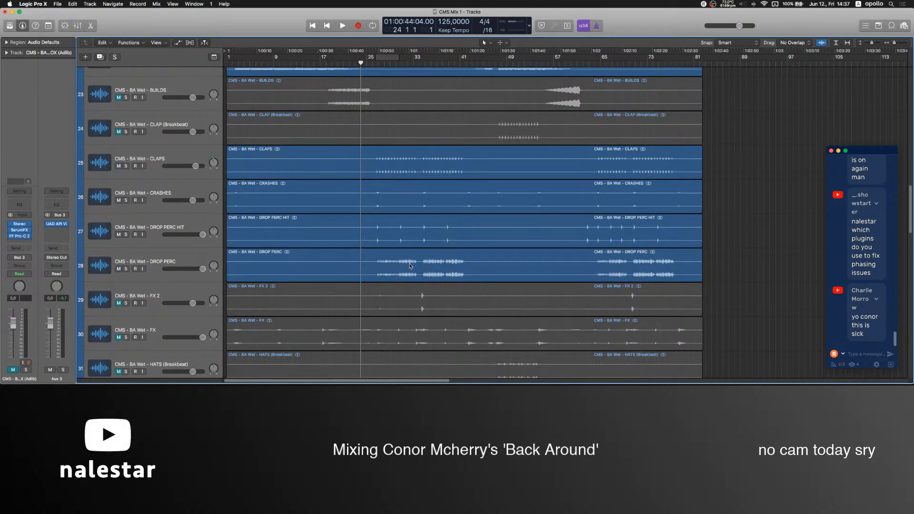
left_click(326, 267)
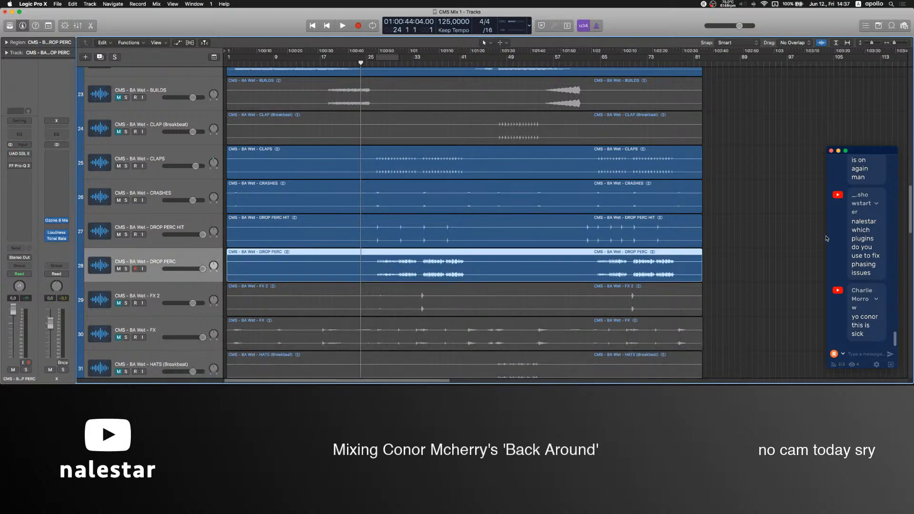
left_click(775, 254)
Review the whole arrangement from the kick and sub bass through the percussion and chords to the vocal and muted lead tracks.
scroll(335, 138, "up", 10)
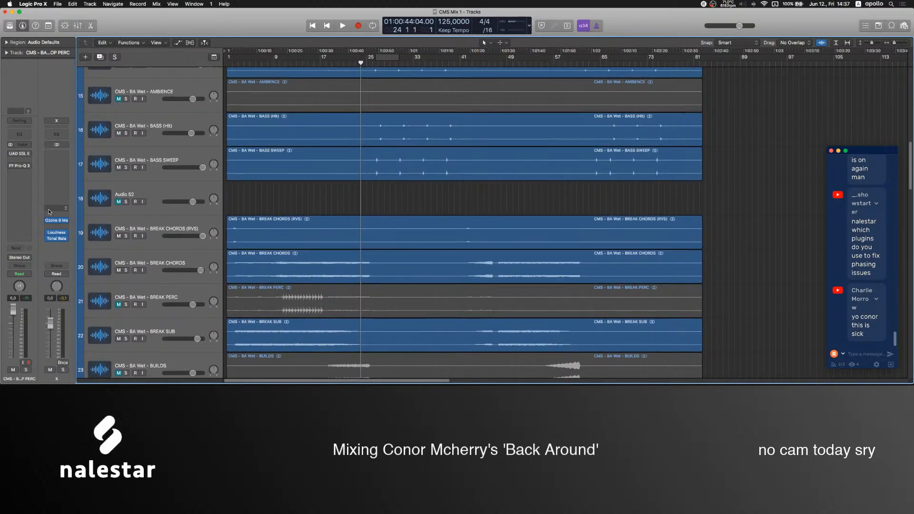
scroll(425, 226, "up", 15)
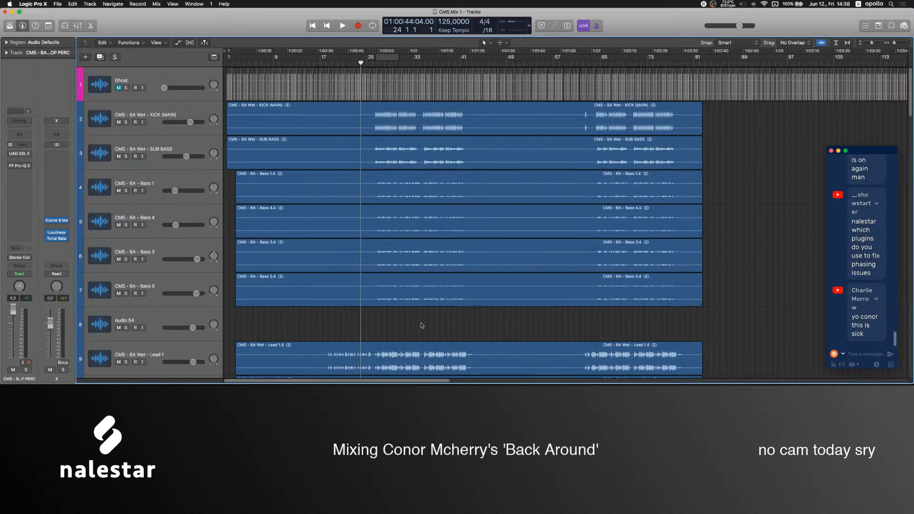
scroll(747, 309, "down", 12)
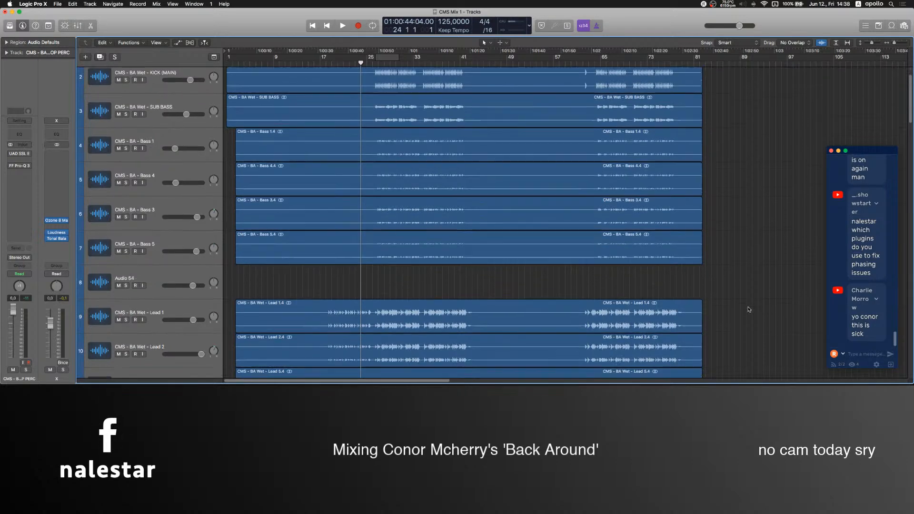
scroll(748, 309, "down", 14)
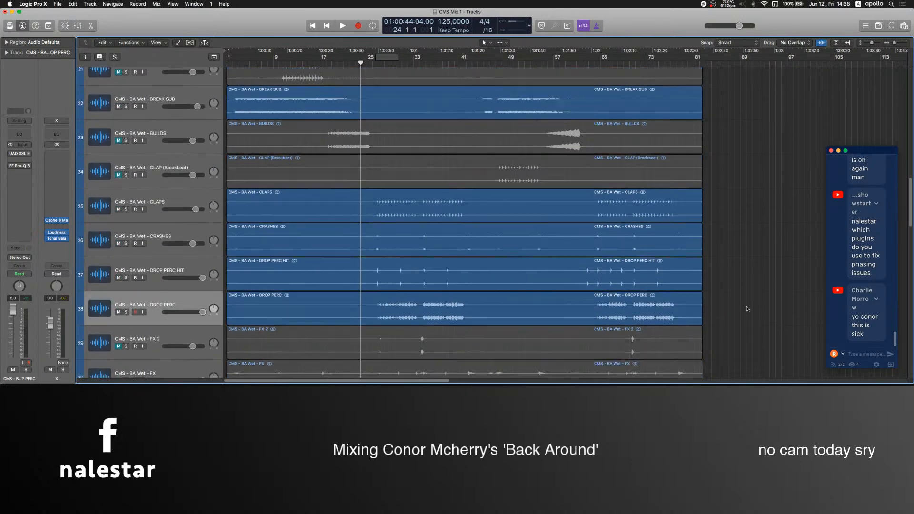
scroll(355, 277, "down", 4)
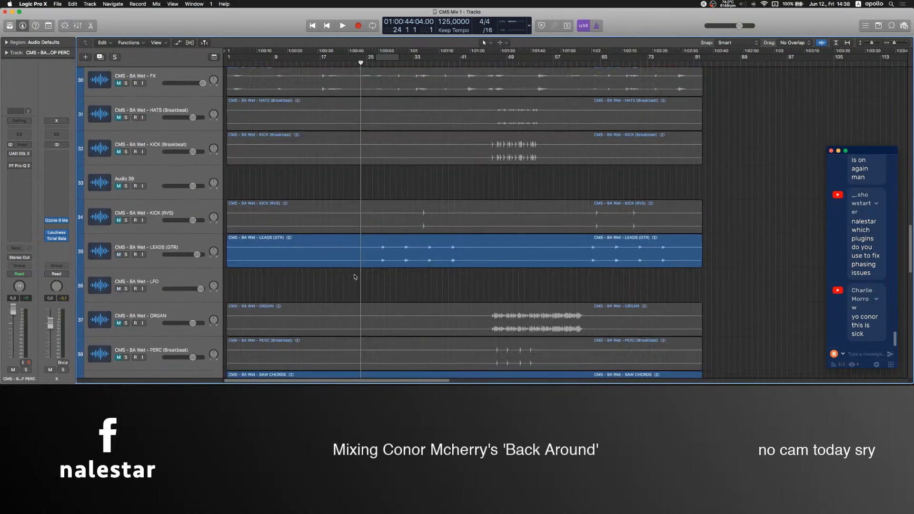
scroll(367, 113, "up", 8)
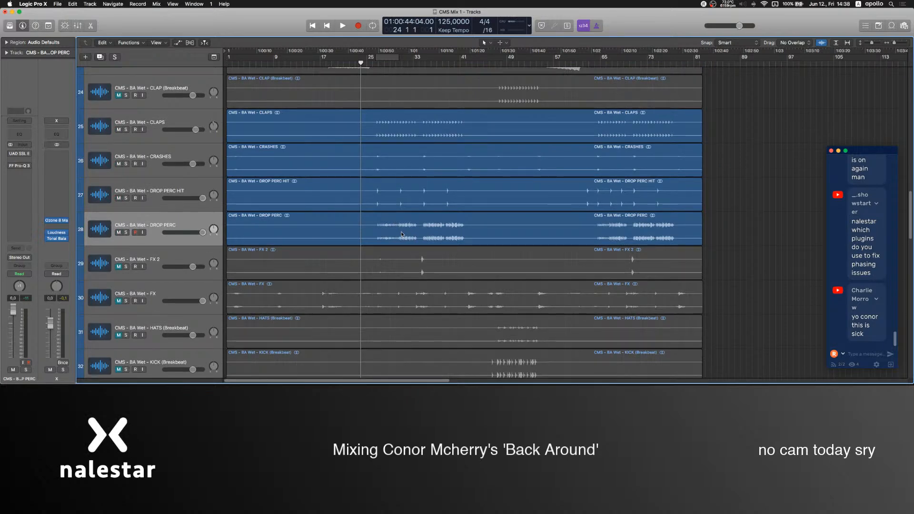
scroll(376, 236, "down", 15)
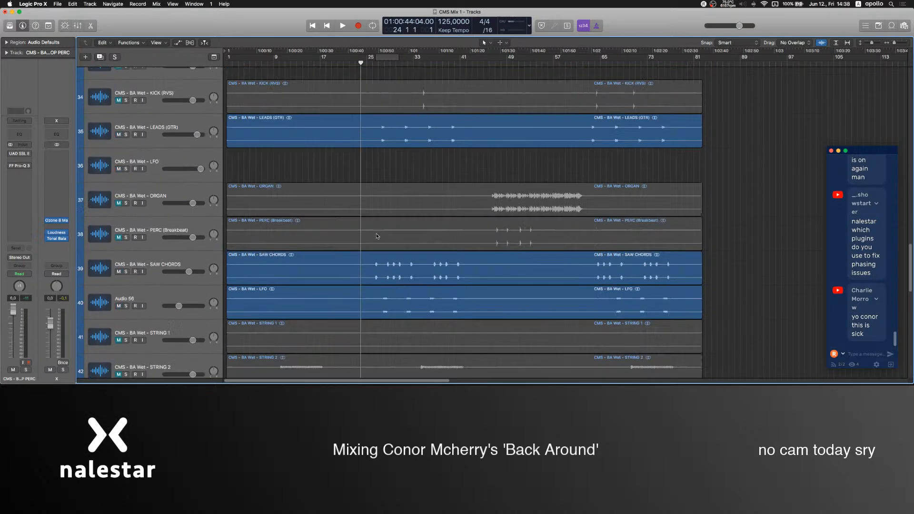
scroll(376, 237, "down", 3)
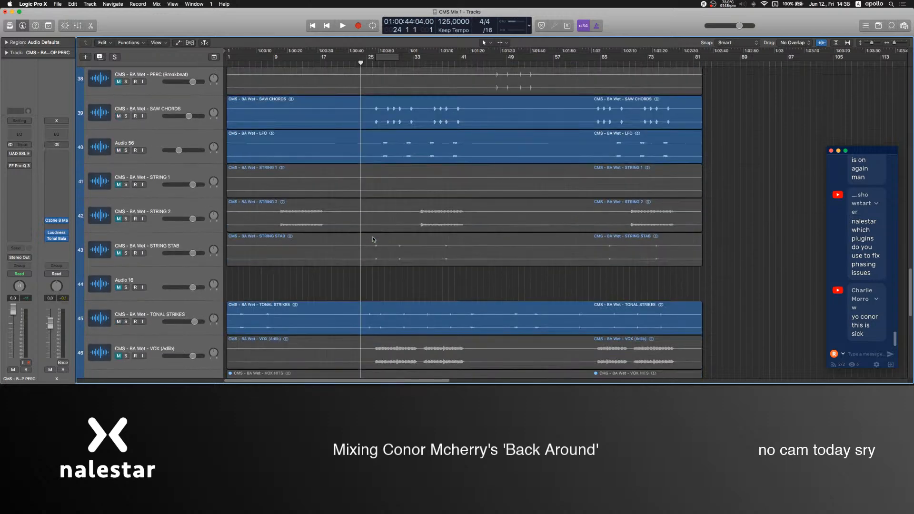
scroll(374, 238, "down", 6)
scroll(255, 241, "down", 10)
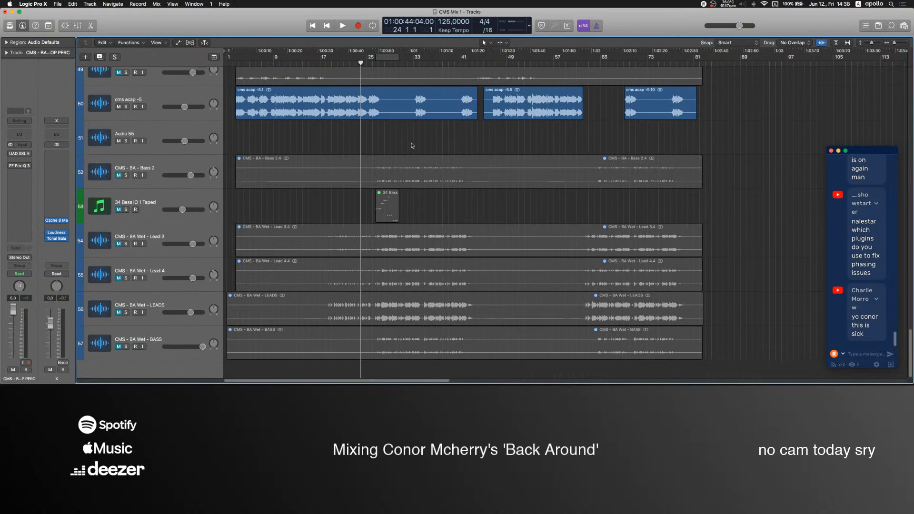
scroll(416, 143, "up", 3)
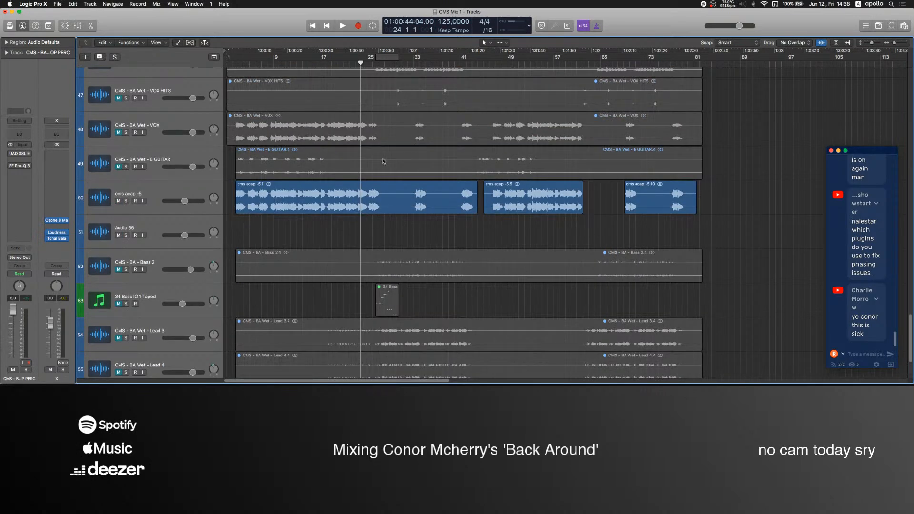
Solo the VOX (Adlib) track, listen to it from around bar 26, and turn the solo off.
scroll(376, 190, "up", 3)
left_click(126, 150)
left_click(374, 65)
key("space")
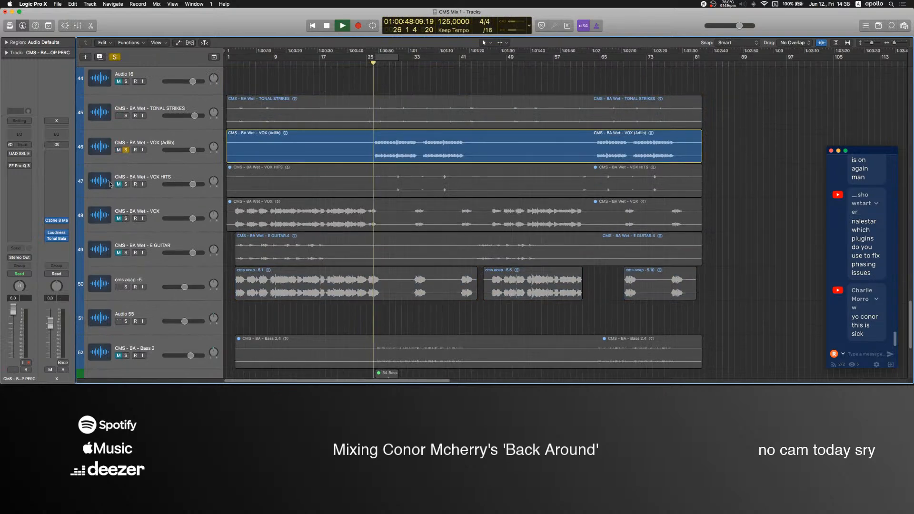
left_click(127, 151)
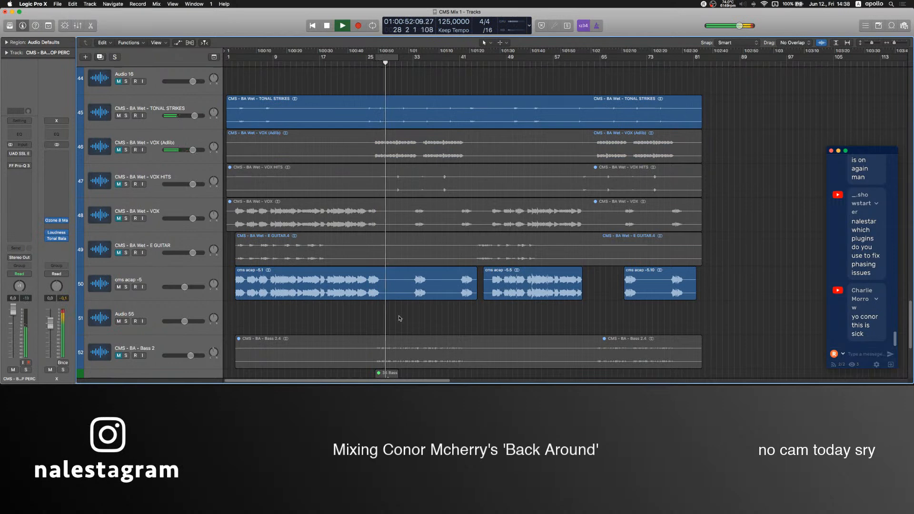
Listen to the full mix while looking over the tracks up to the kick and basses, and stop playback at bar 32.
scroll(395, 290, "up", 6)
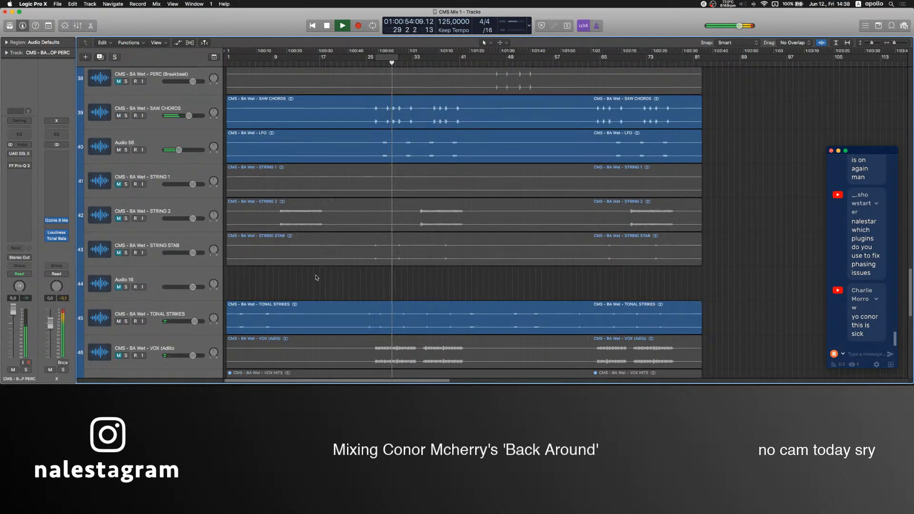
scroll(317, 278, "up", 5)
scroll(318, 277, "up", 5)
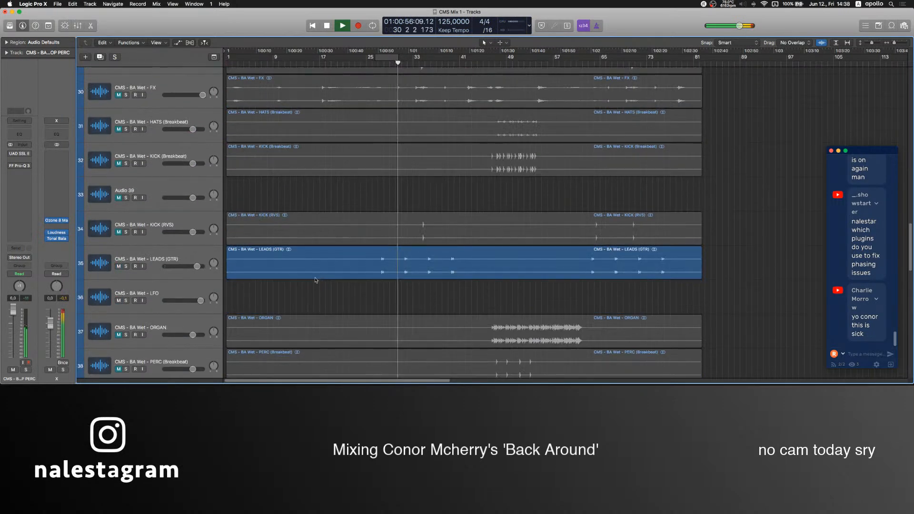
scroll(314, 316, "up", 11)
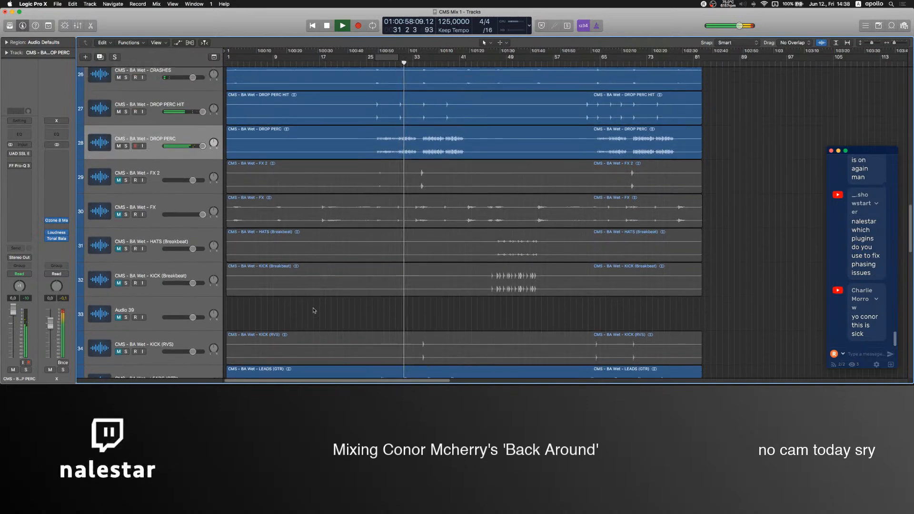
scroll(314, 316, "up", 11)
scroll(315, 315, "up", 5)
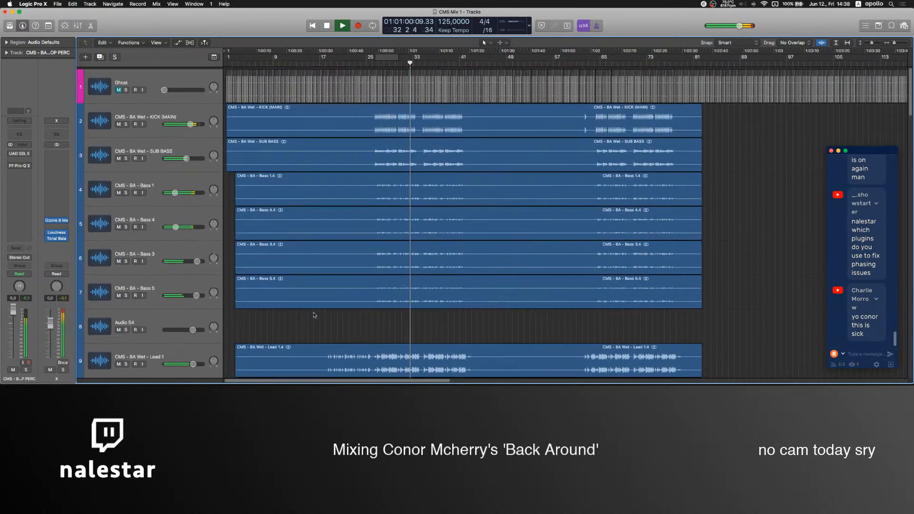
key("space")
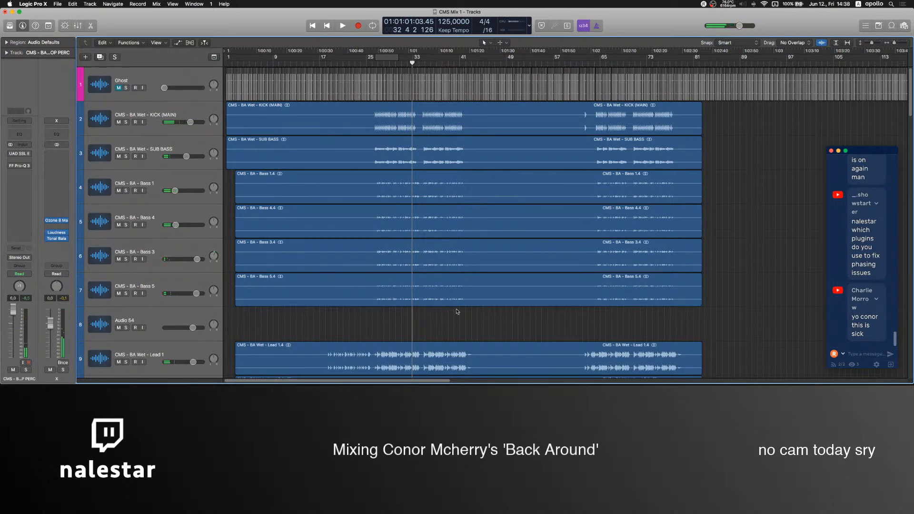
Select the Bass 3 and Bass 5 tracks in turn to check their channel strips, and deselect the region.
left_click(169, 252)
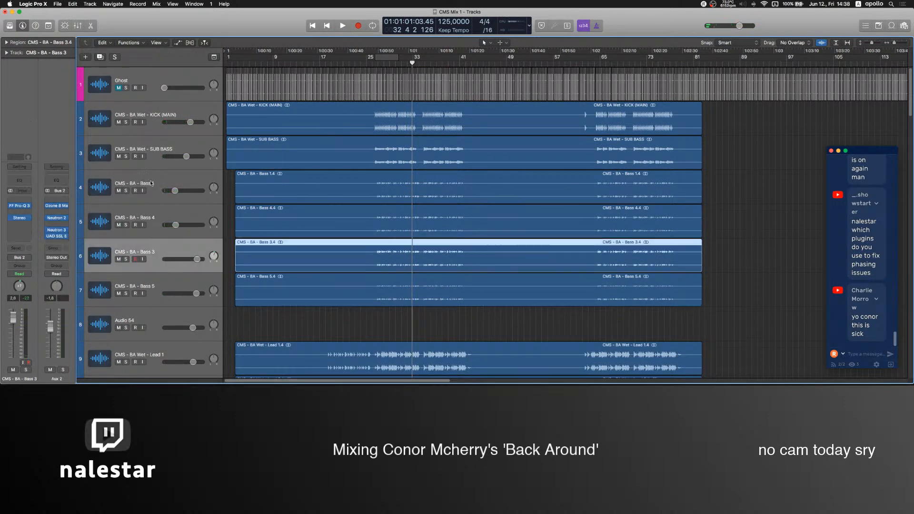
left_click(153, 281)
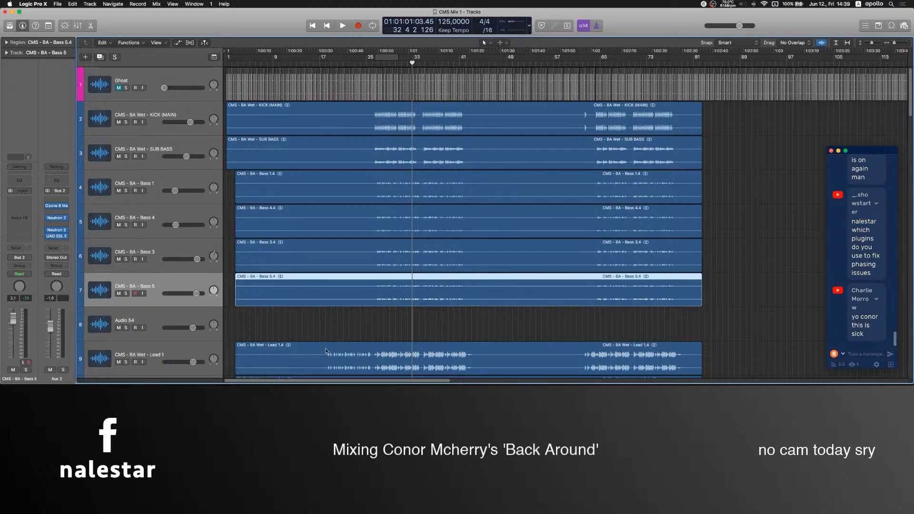
left_click(323, 335)
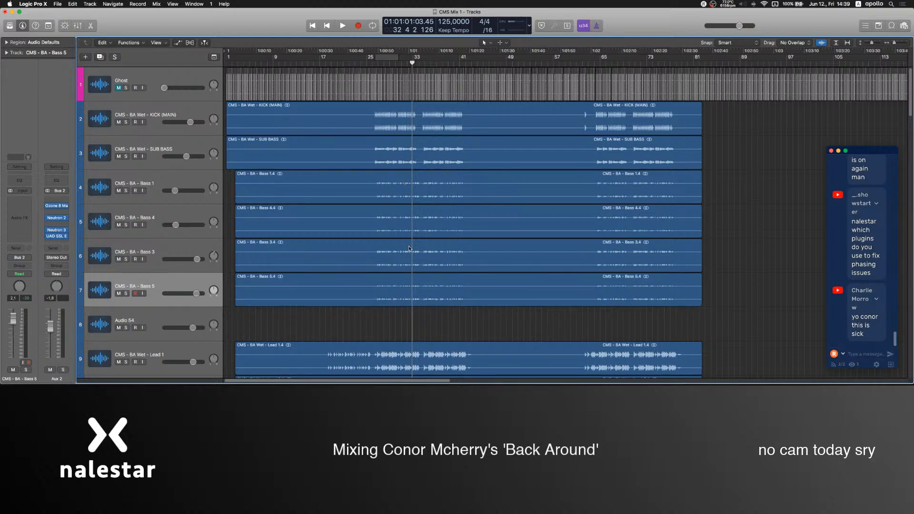
Play the song briefly from around bar 8 and examine the vocal, guitar and muted bass and lead tracks.
scroll(409, 248, "down", 15)
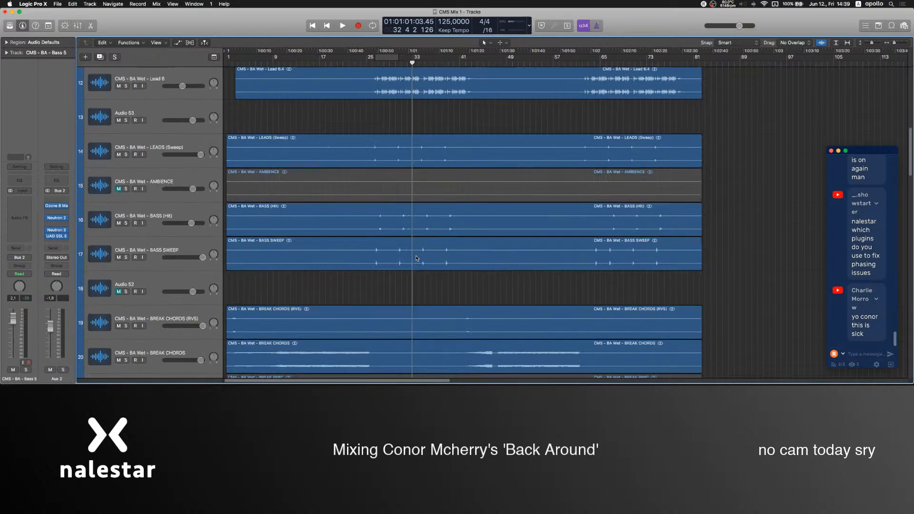
scroll(417, 259, "up", 5)
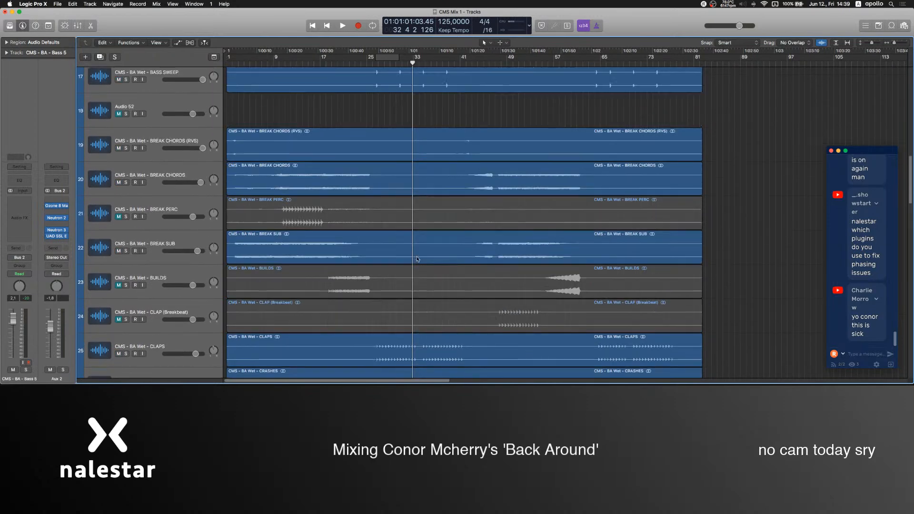
left_click(271, 62)
key("space")
scroll(185, 293, "down", 20)
scroll(186, 293, "down", 10)
key("space")
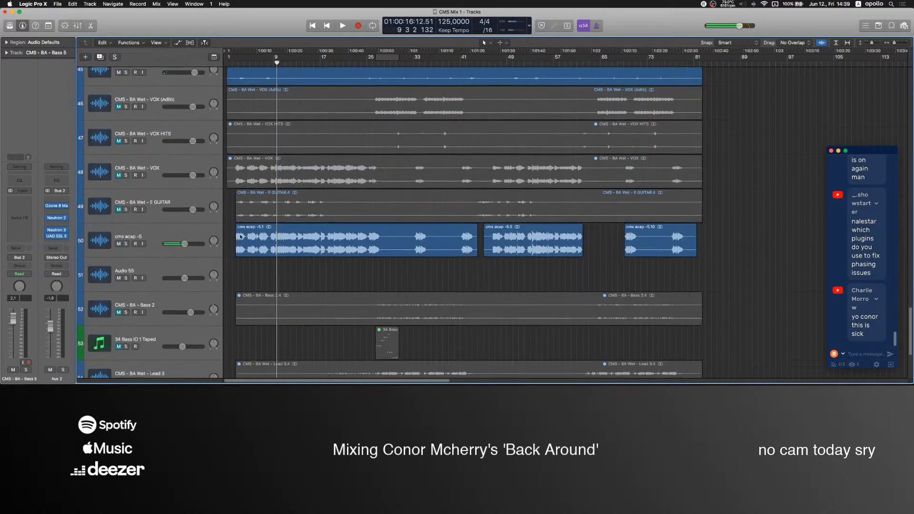
scroll(242, 234, "down", 3)
scroll(241, 216, "down", 2)
scroll(236, 220, "up", 7)
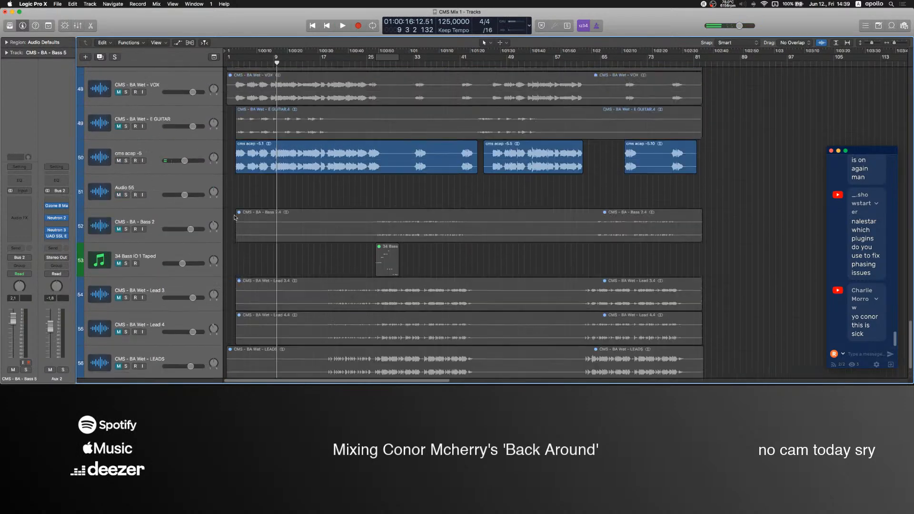
Unmute the E GUITAR and STRING 2 tracks.
left_click(118, 276)
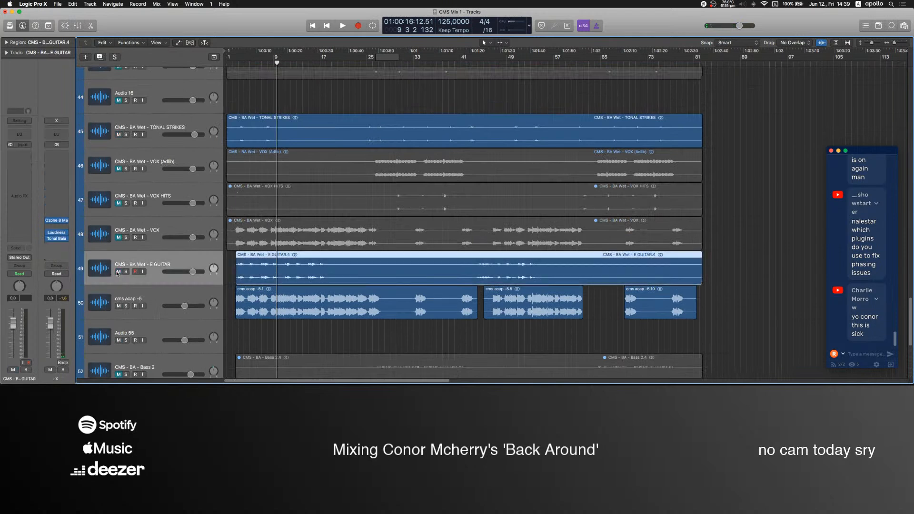
left_click(330, 331)
mouse_move(512, 365)
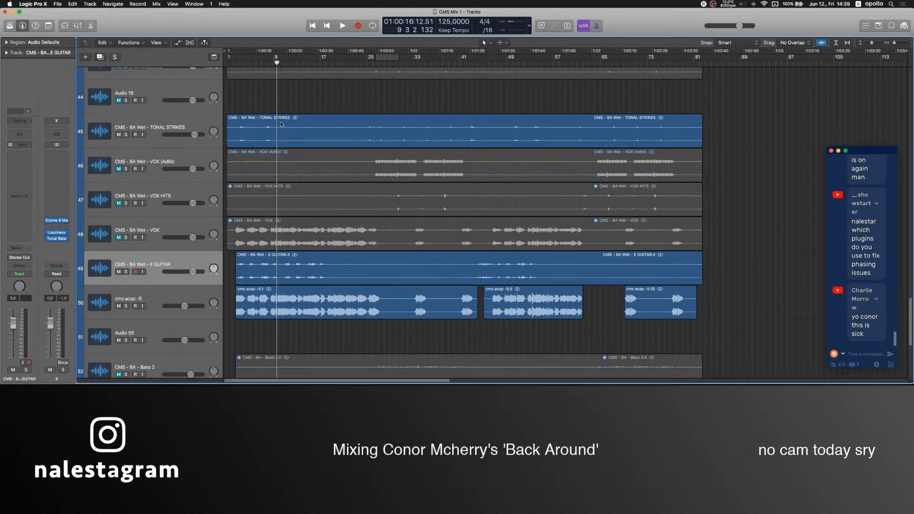
scroll(300, 228, "up", 8)
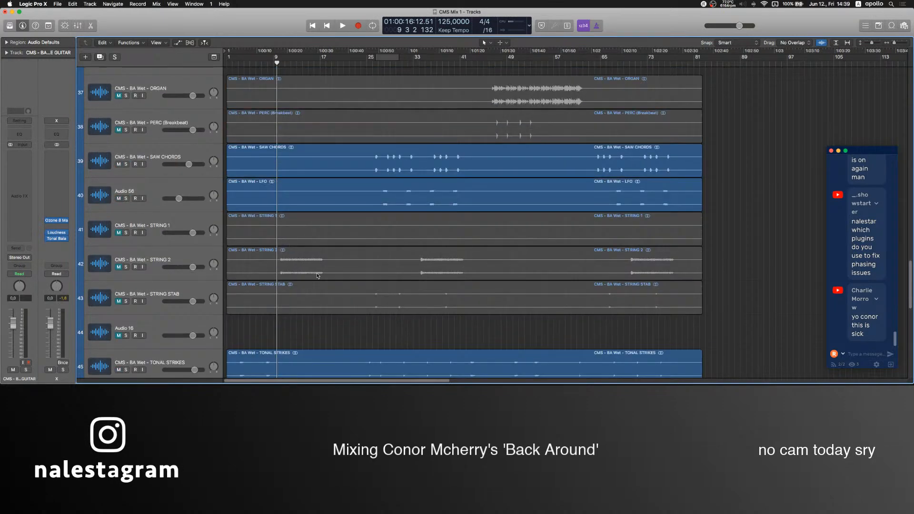
left_click(118, 267)
scroll(220, 278, "up", 15)
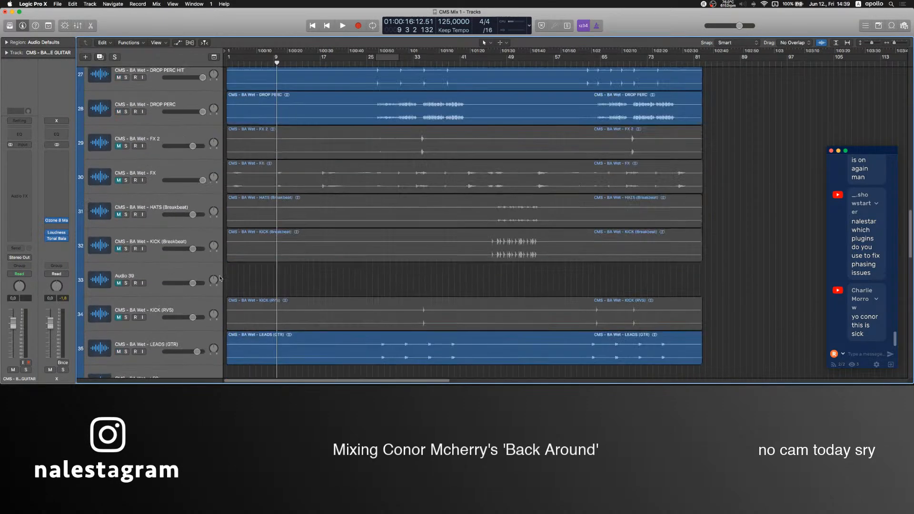
Switch to OBS, lower the Mic level to -inf dB, and go back to Logic Pro.
mouse_move(490, 381)
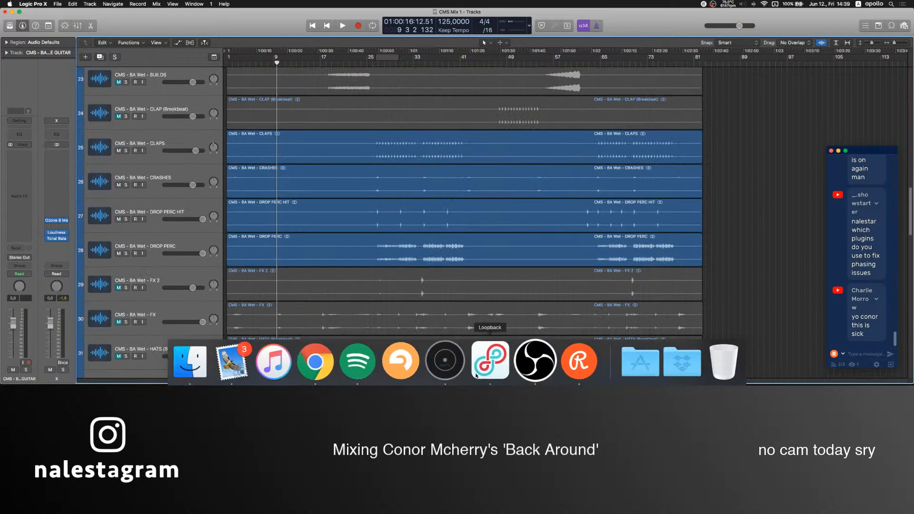
left_click(534, 360)
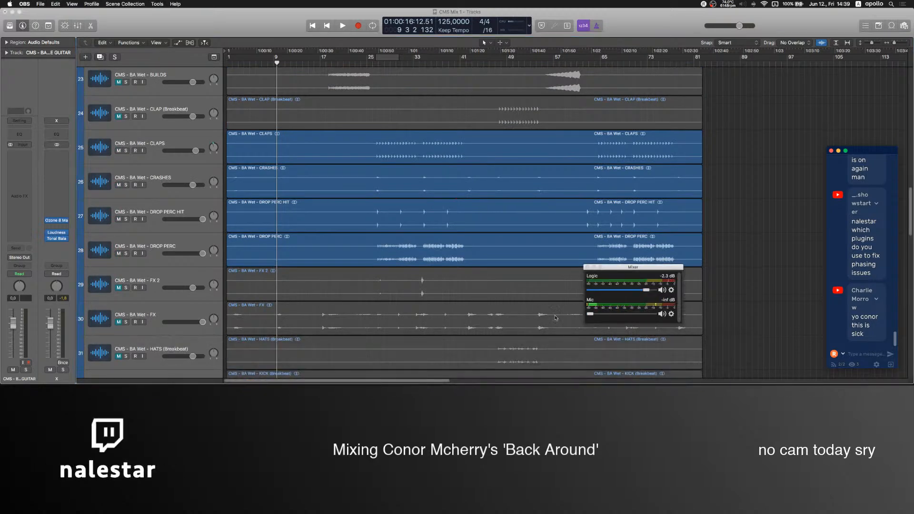
left_click(353, 233)
Play the song from the start and add FF Pro-Q 3 to the E GUITAR track, boosting about 5 dB near 3.5 kHz.
key("Return")
key("space")
scroll(283, 199, "down", 10)
scroll(283, 199, "down", 2)
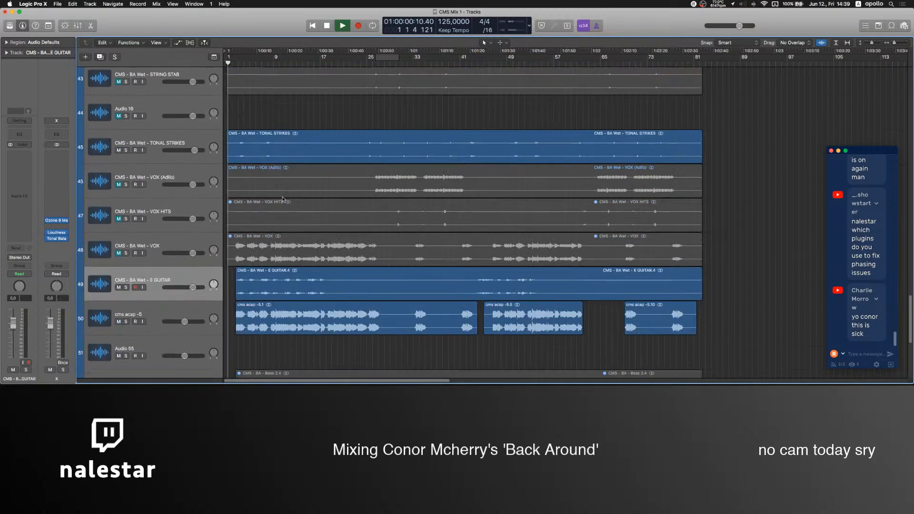
left_click(175, 277)
left_click(22, 171)
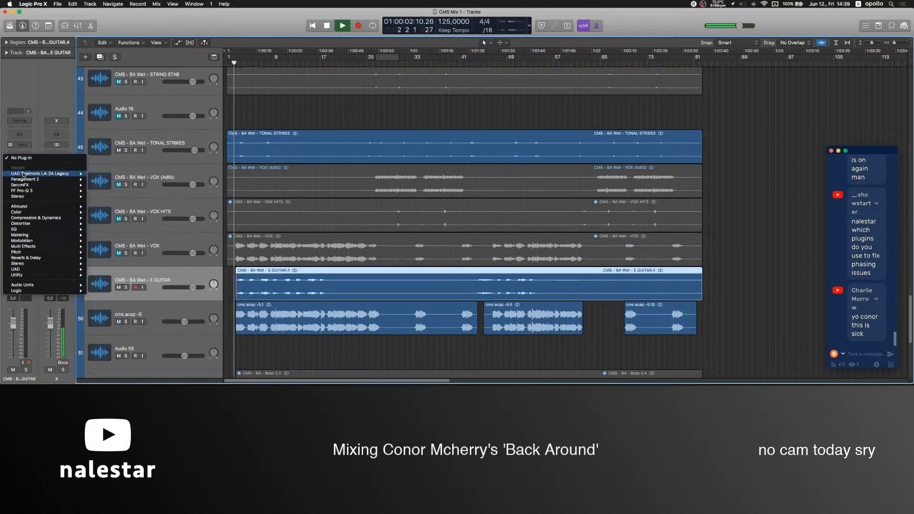
left_click(26, 191)
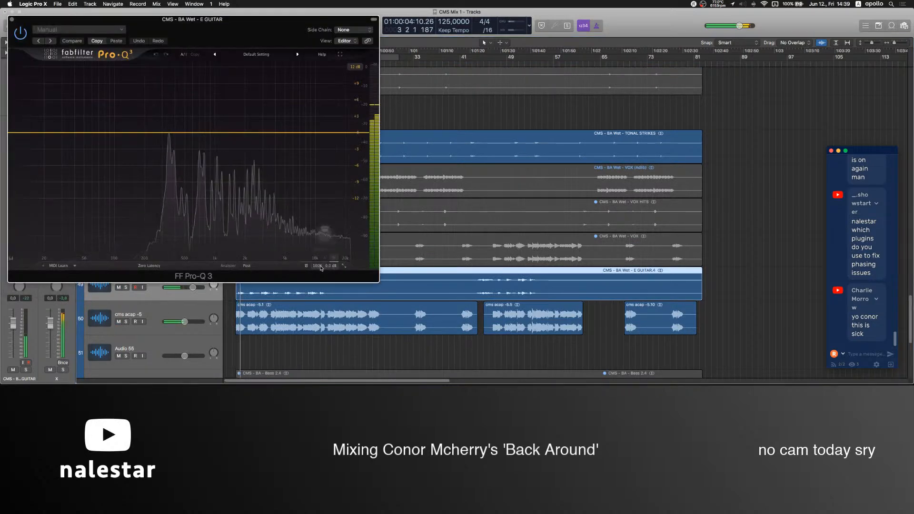
left_click_drag(268, 133, 270, 106)
scroll(270, 105, "up", 1)
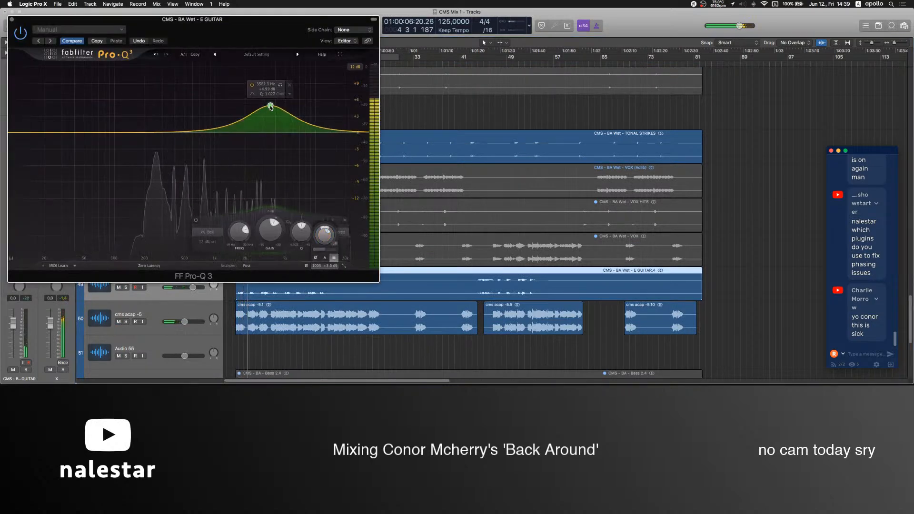
left_click(12, 19)
Add Panagement 2 to the E GUITAR track, adjust its Amount and set its output level to about 4.7 dB.
left_click(19, 166)
mouse_move(34, 199)
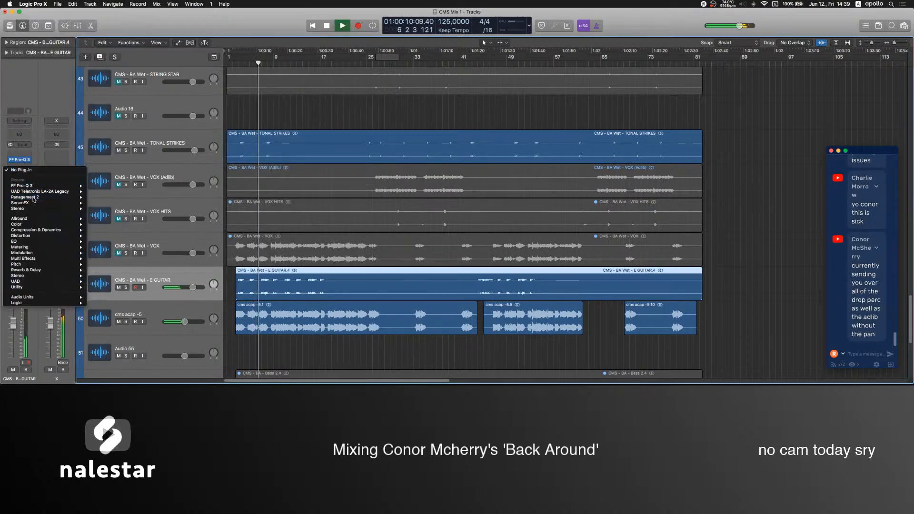
left_click(101, 197)
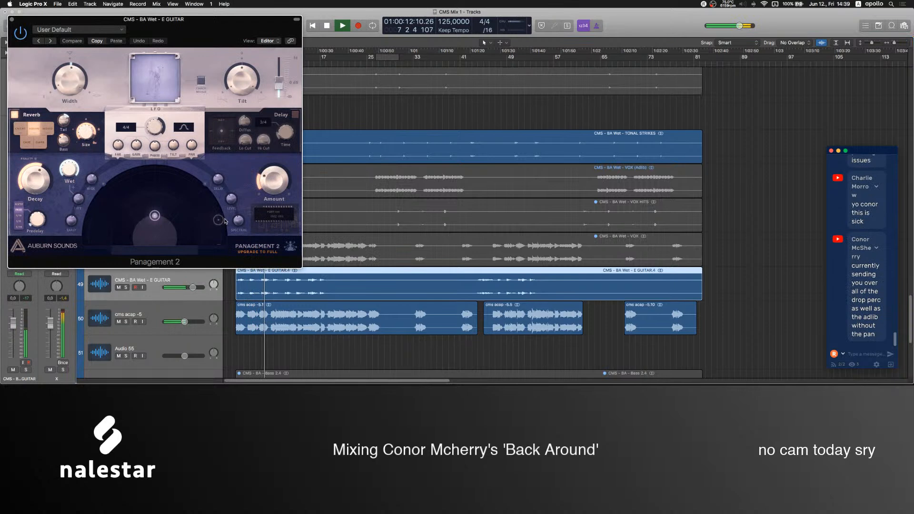
left_click_drag(273, 183, 281, 175)
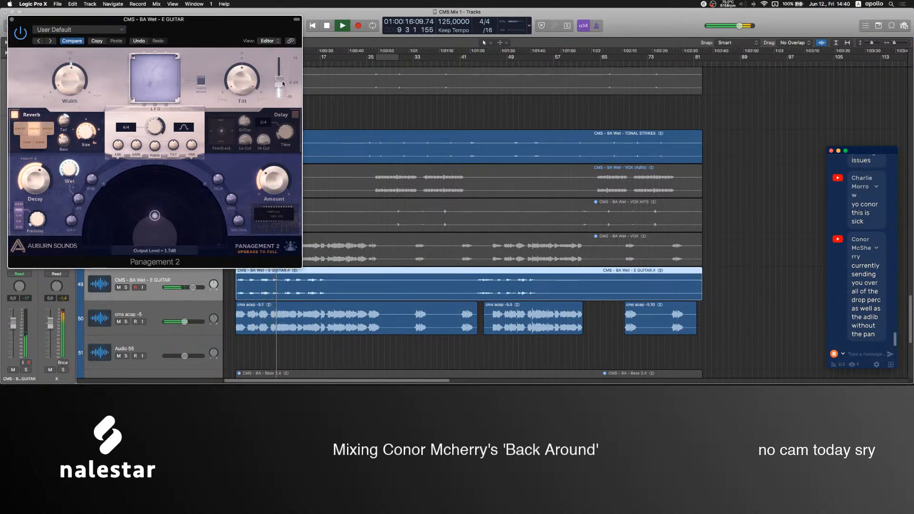
left_click_drag(277, 177, 280, 169)
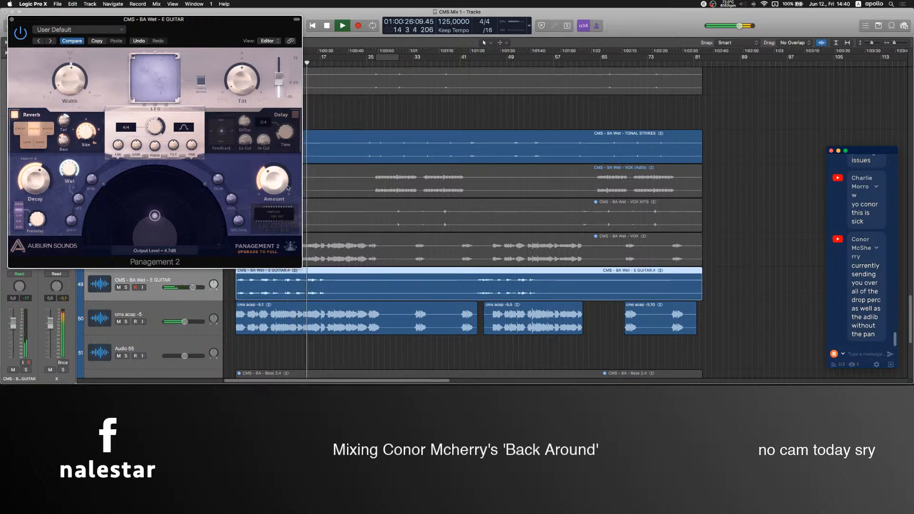
left_click_drag(279, 185, 280, 184)
left_click(12, 19)
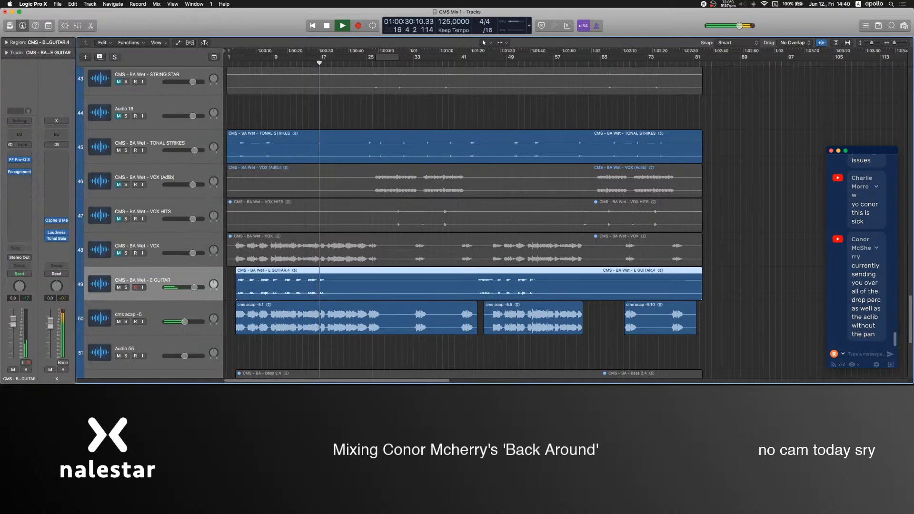
Add an FF Pro-C 2 compressor to the E GUITAR track and lower its threshold while playing from around bar 8.
left_click(19, 183)
mouse_move(38, 242)
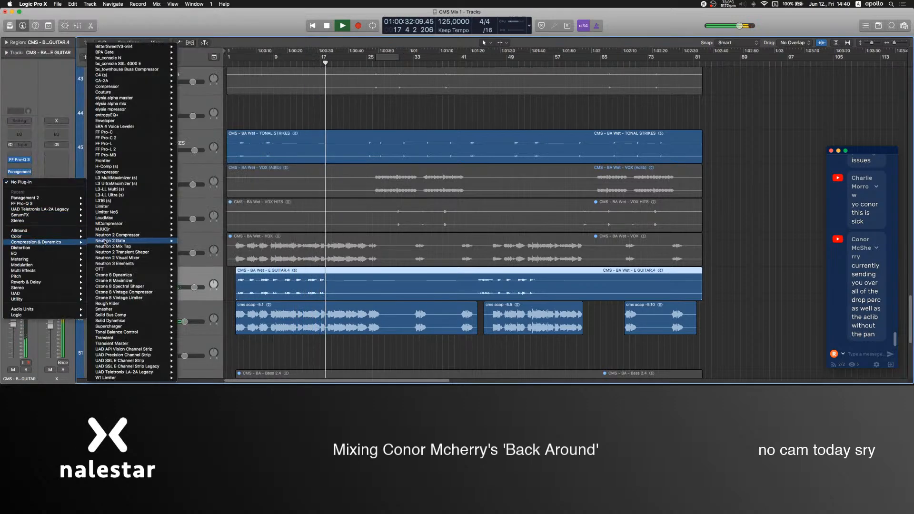
left_click(124, 139)
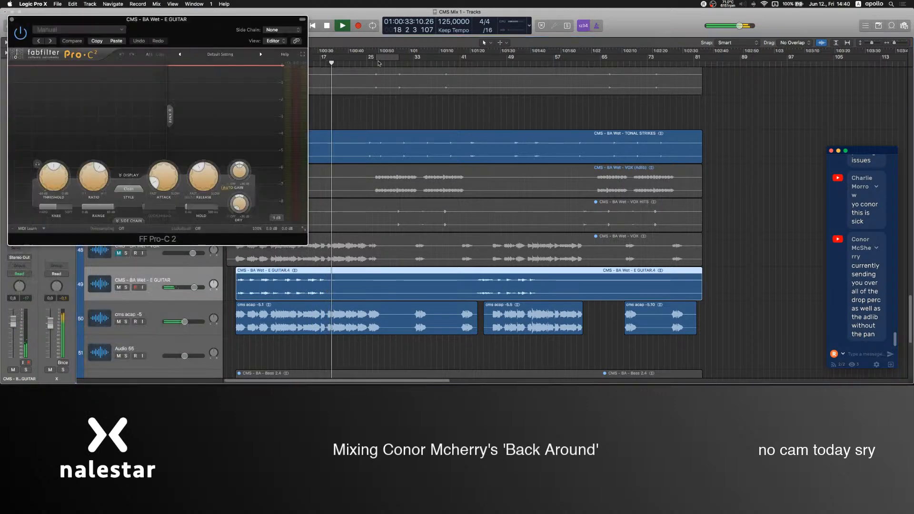
left_click_drag(196, 31, 660, 65)
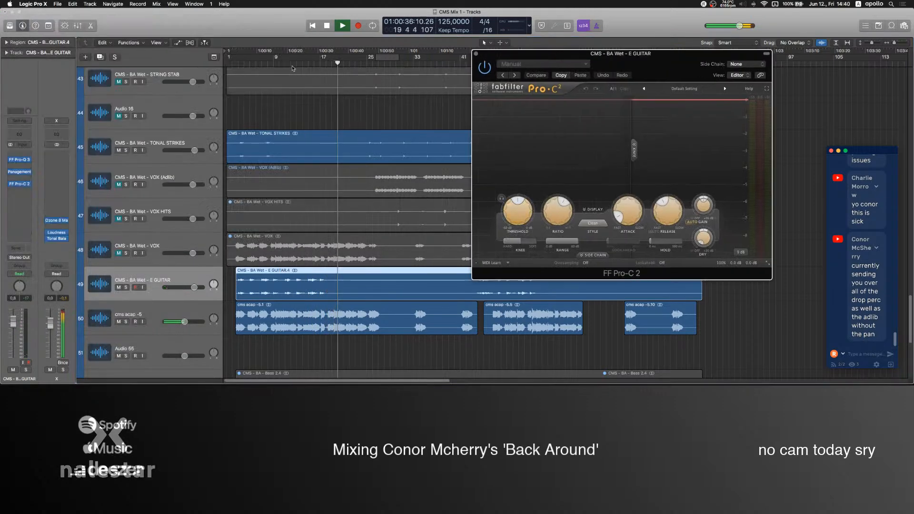
left_click(277, 65)
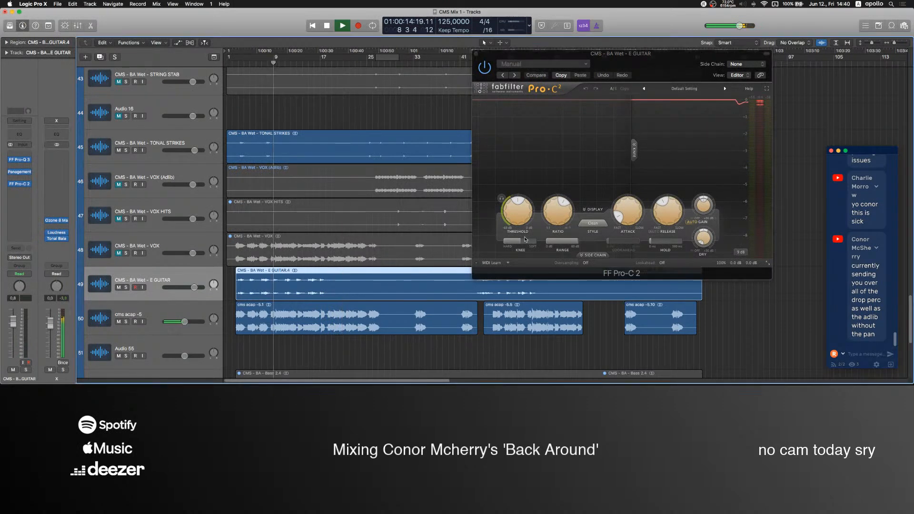
mouse_move(525, 220)
left_mouse_down()
mouse_move(528, 252)
mouse_move(523, 205)
left_mouse_up()
Lower the E GUITAR track's volume to -3.3 dB, deselect its region and stop playback.
left_click_drag(194, 288, 192, 287)
left_click_drag(13, 324, 14, 330)
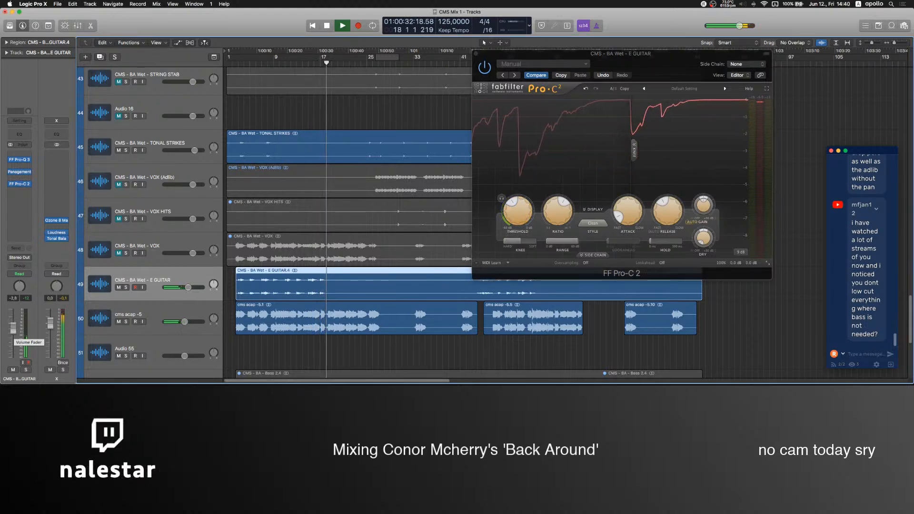
left_click(395, 357)
key("space")
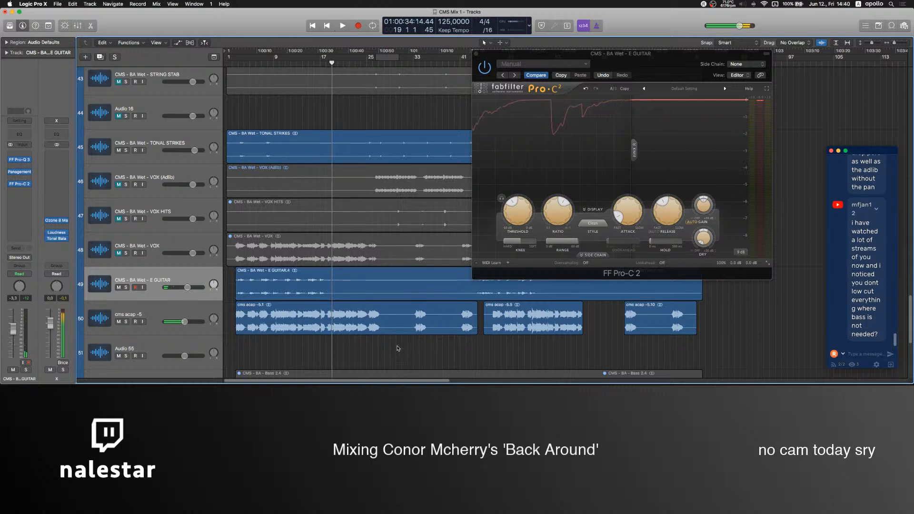
Switch to OBS, raise the Mic level to about -6.7 dB, and reopen the E GUITAR's FF Pro-Q 3 in Logic Pro.
mouse_move(513, 385)
left_click_drag(590, 315, 632, 317)
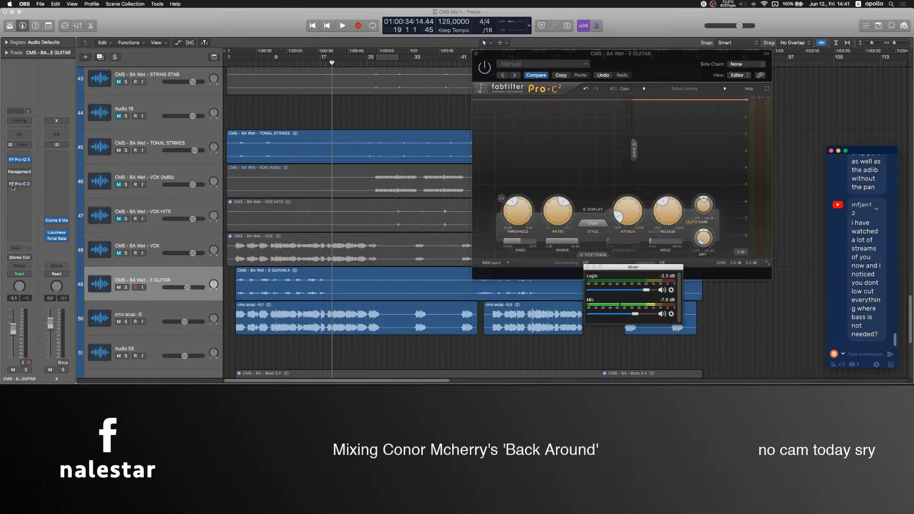
left_click(23, 161)
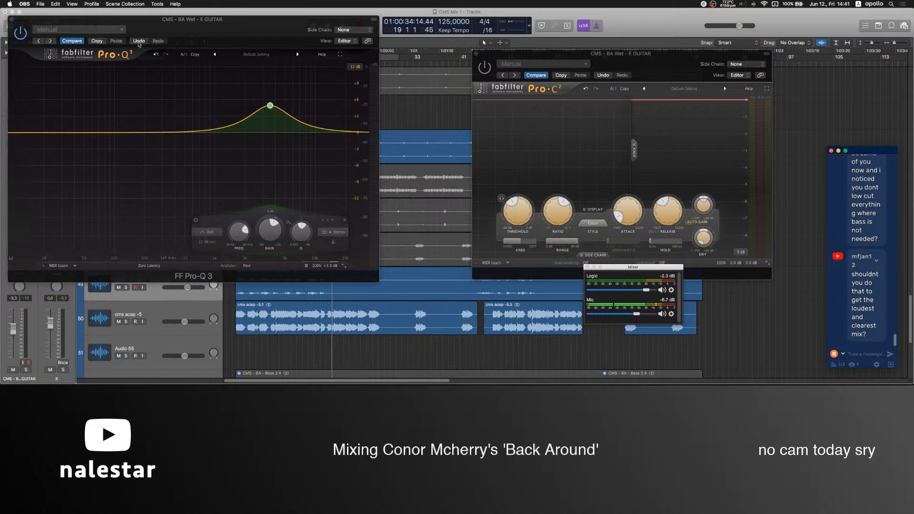
left_click_drag(132, 20, 372, 47)
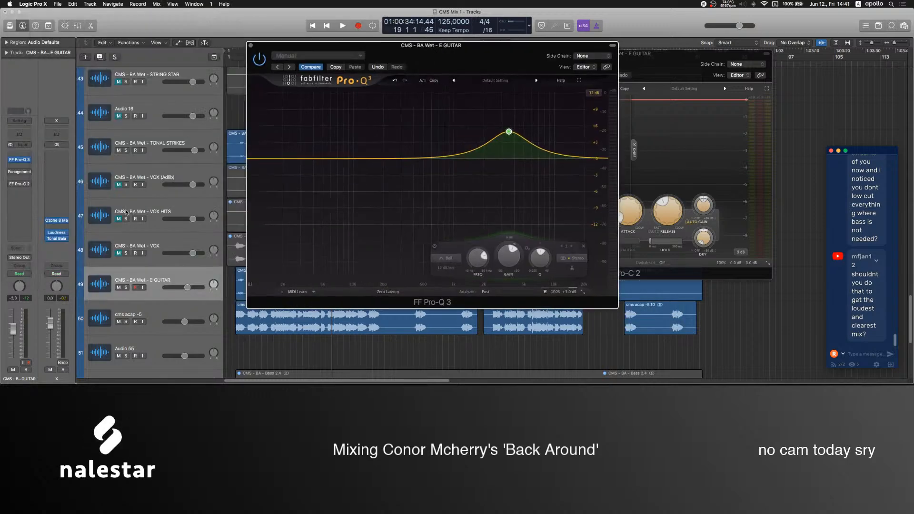
Add FF Saturn to the E GUITAR track after the compressor and move its window clear of the equalizer.
left_click(22, 195)
mouse_move(40, 249)
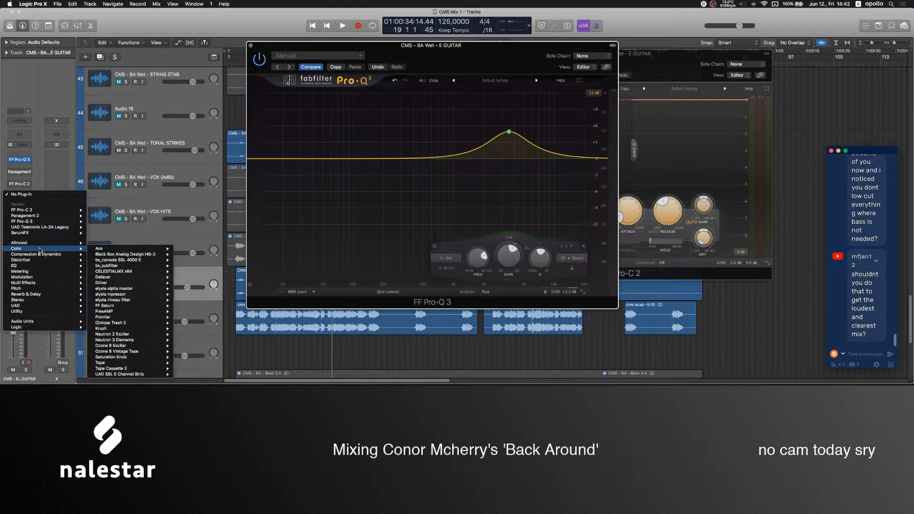
mouse_move(135, 305)
left_click(182, 306)
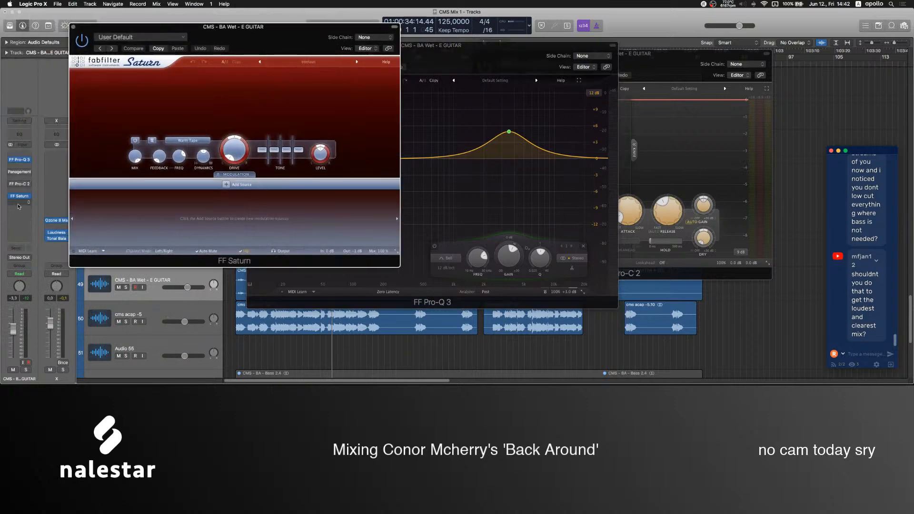
left_click_drag(275, 43, 738, 70)
Play the song from the start with the X output channel muted and FF Pro-Q 3 in view.
key("space")
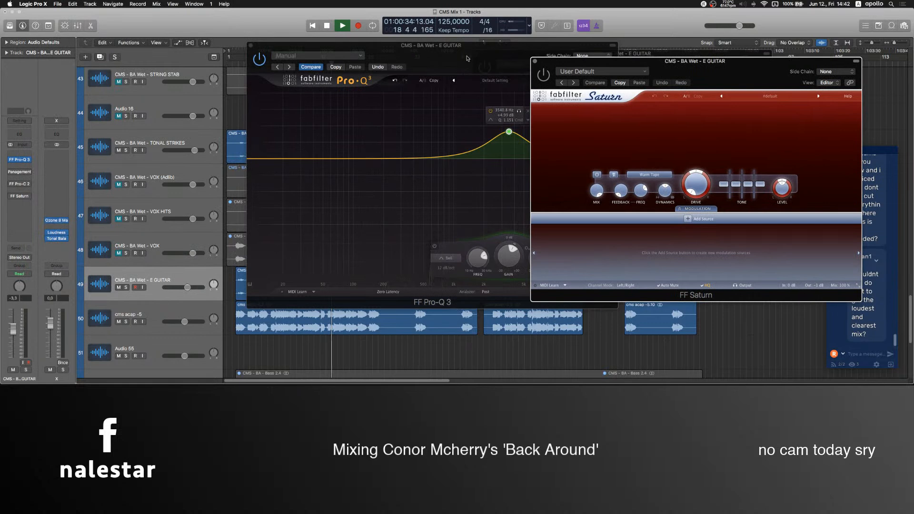
left_click_drag(361, 61, 422, 66)
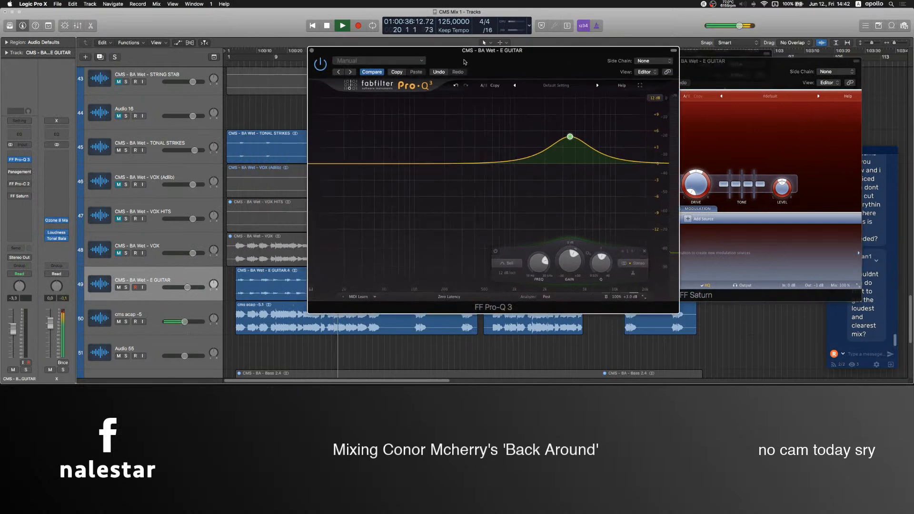
left_click(232, 62)
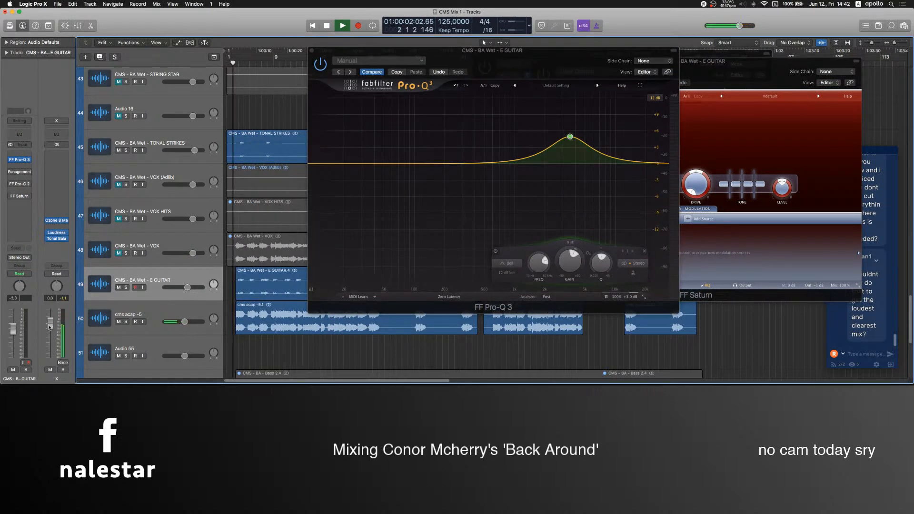
left_click(50, 370)
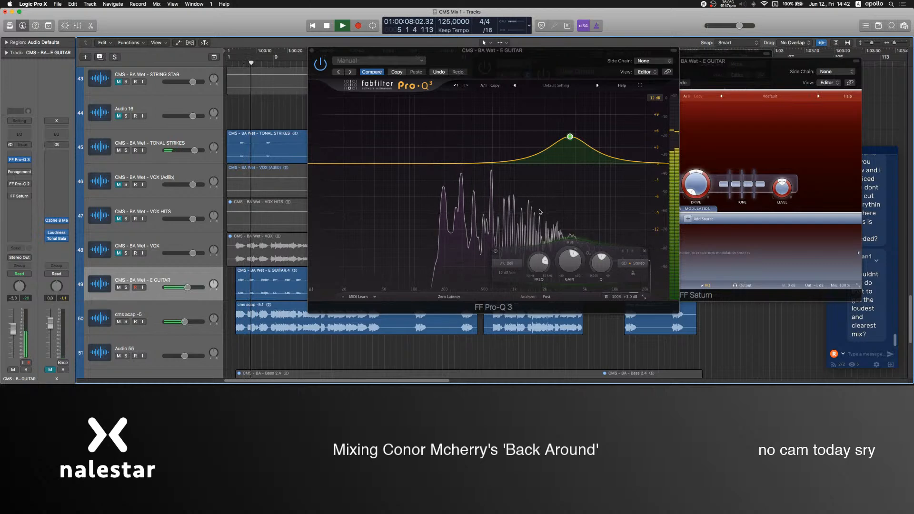
Try Saturn's Warm Tube and Clean Tape styles with increased drive on the E GUITAR.
left_click(716, 95)
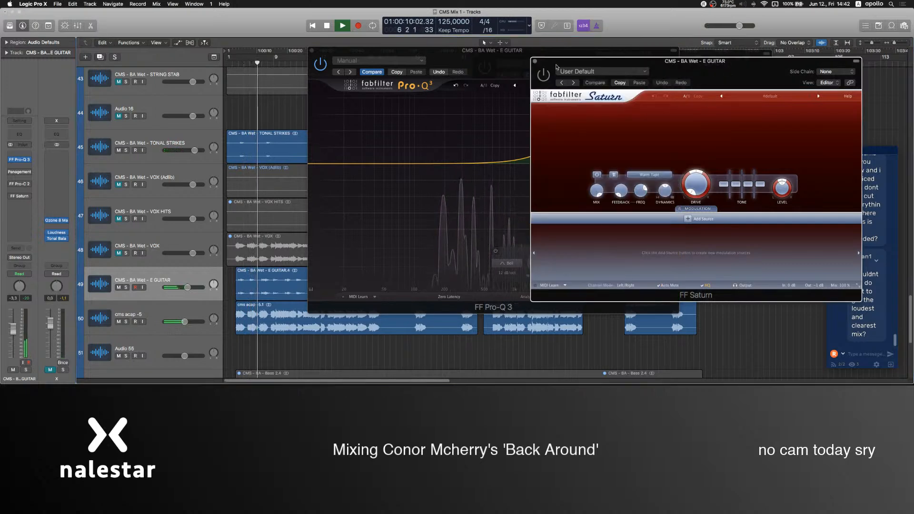
left_click(649, 175)
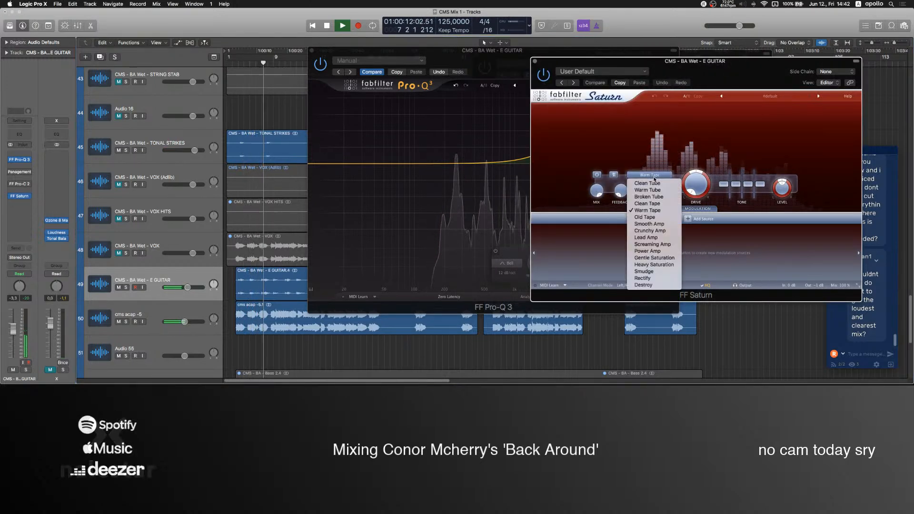
left_click(649, 190)
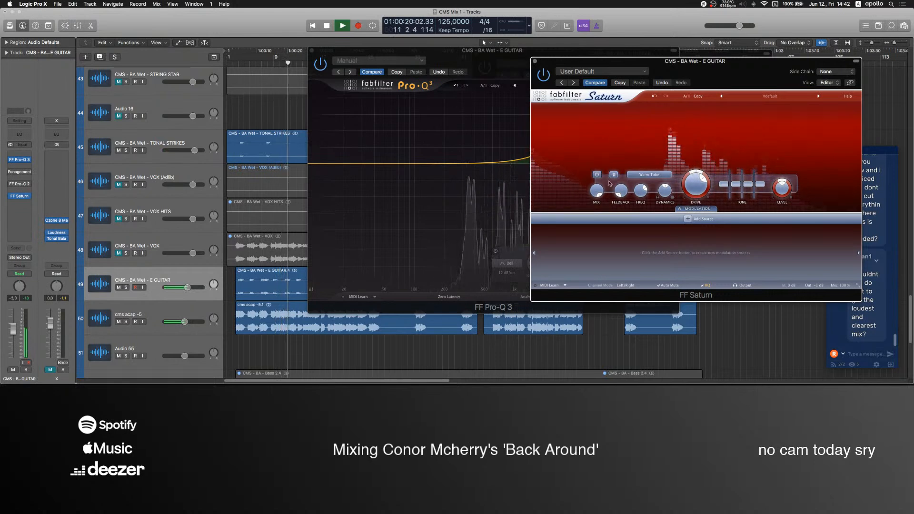
left_click(647, 175)
left_click(651, 178)
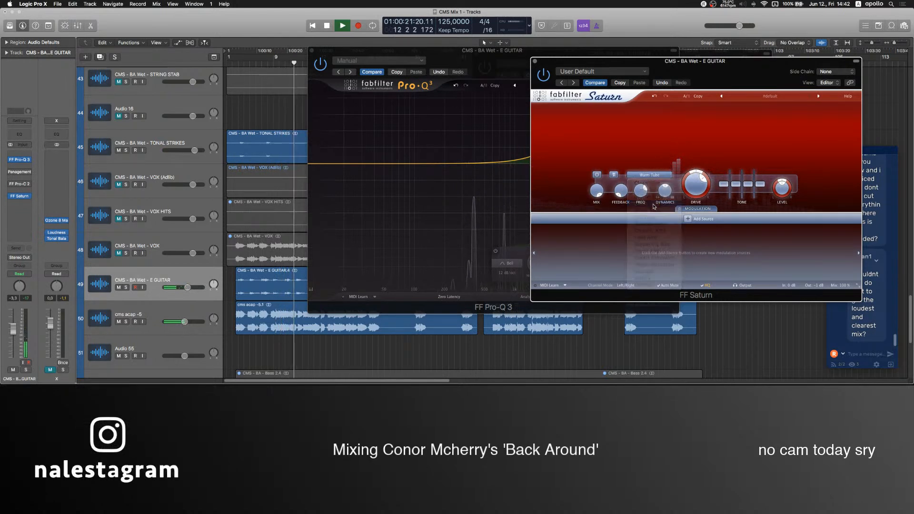
left_click(650, 175)
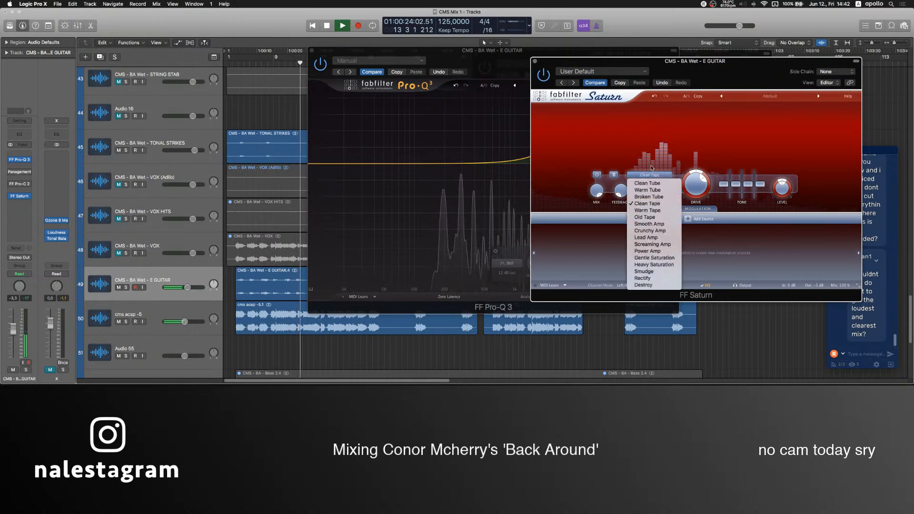
left_click(579, 199)
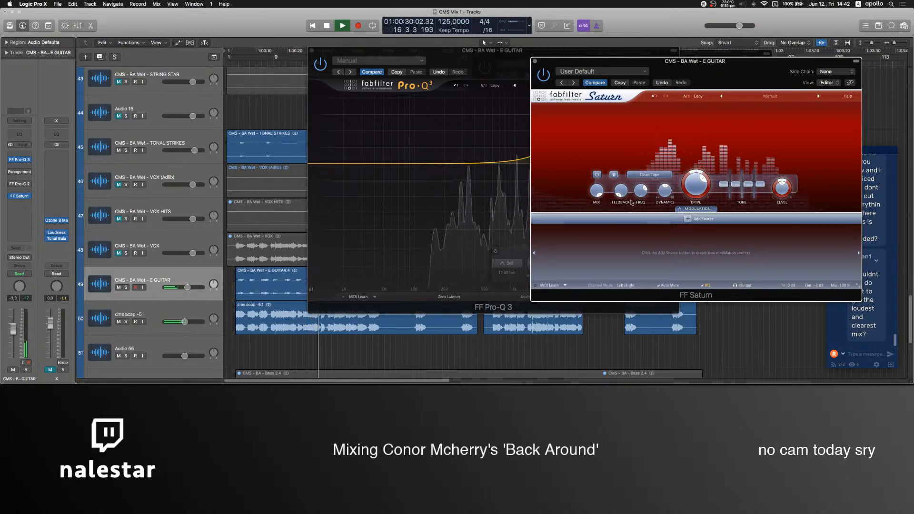
Stop playback, unmute the X output channel and remove FF Saturn from the E GUITAR track.
key("space")
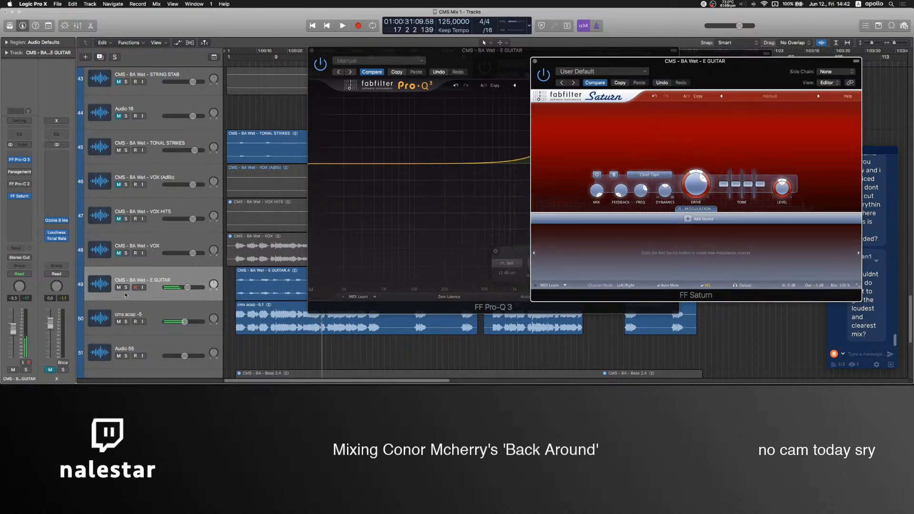
left_click(50, 370)
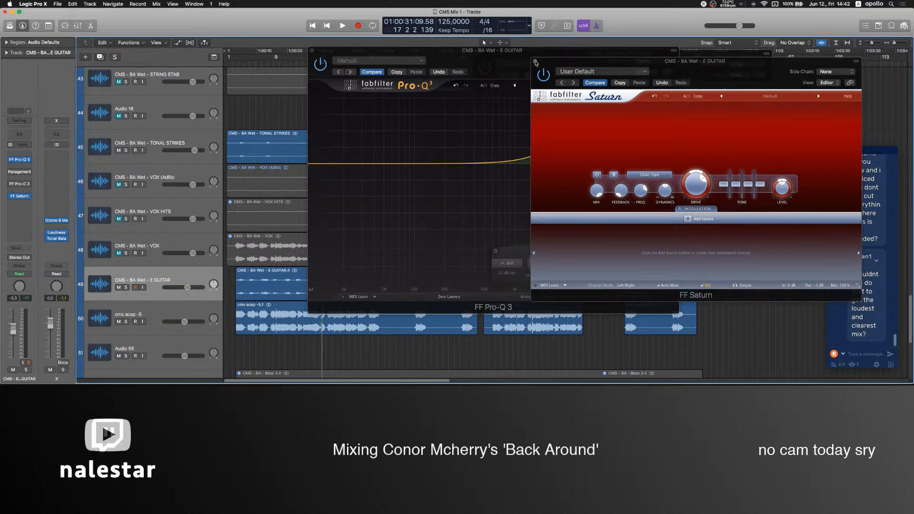
left_click(535, 61)
left_click(29, 196)
left_click(29, 208)
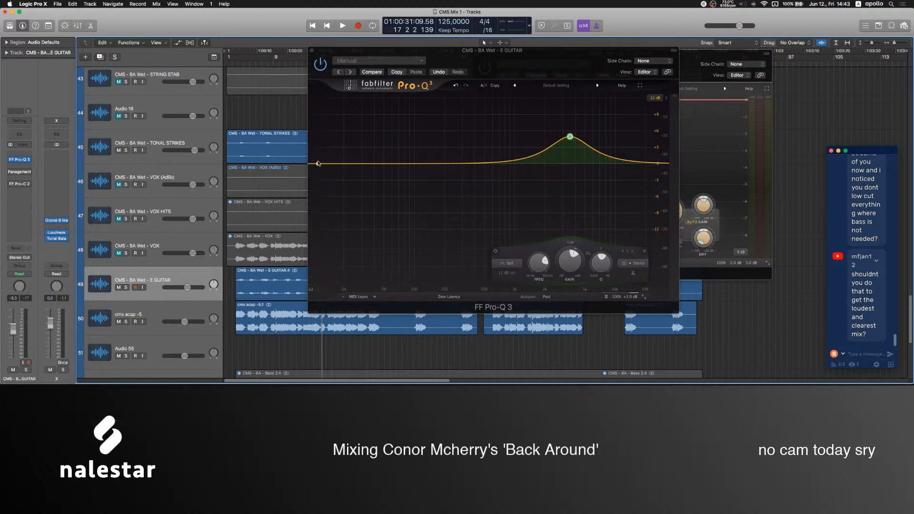
Try a 72 dB/oct low cut at about 250 Hz in the E GUITAR's FF Pro-Q 3, and remove it.
left_click_drag(318, 165, 462, 176)
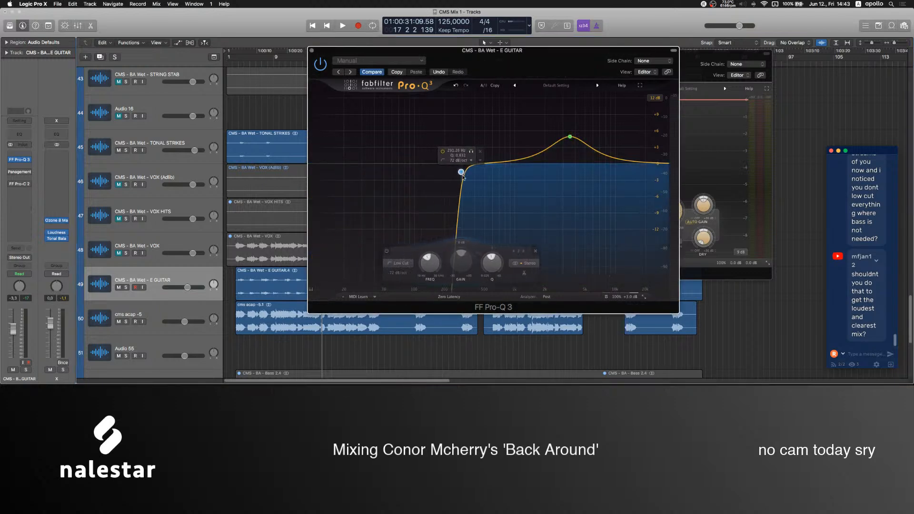
left_click(480, 153)
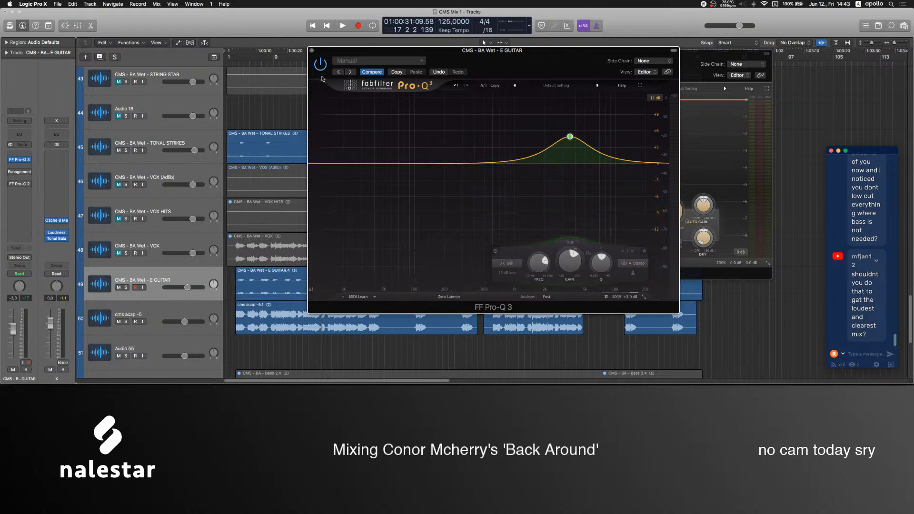
Close the E GUITAR's FF Pro-Q 3 and FF Pro-C 2 windows and pull the Mic level fully down in the OBS mixer.
left_click(312, 50)
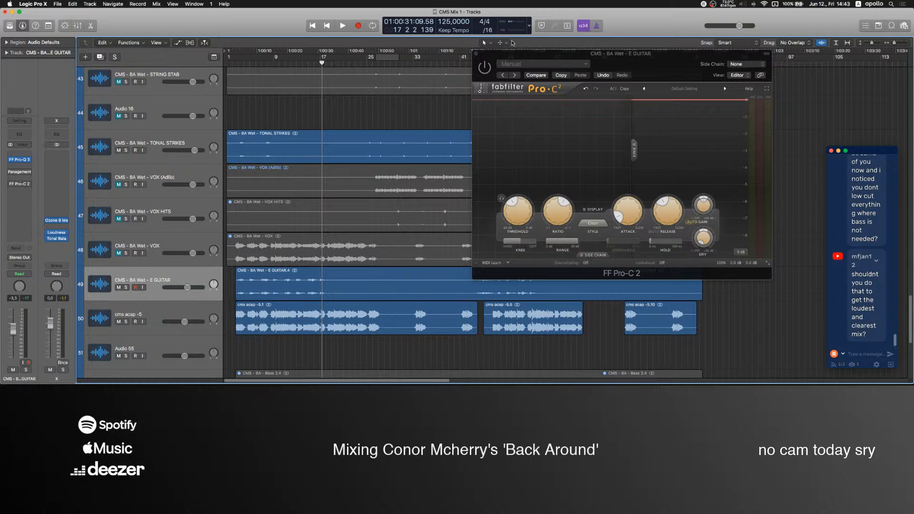
left_click(477, 54)
left_click(526, 362)
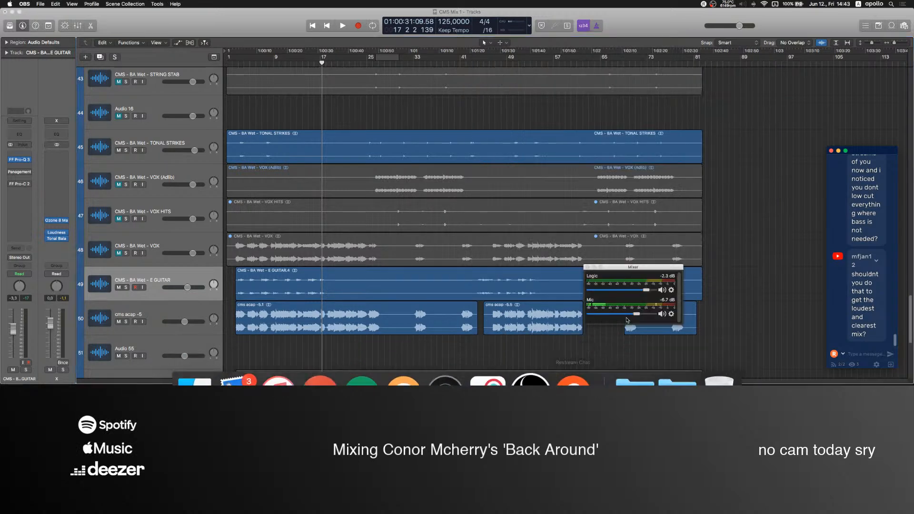
left_click_drag(634, 316, 587, 315)
left_click(465, 351)
Play the E GUITAR track soloed from about bar 7 with its FF Pro-Q 3 in view.
key("space")
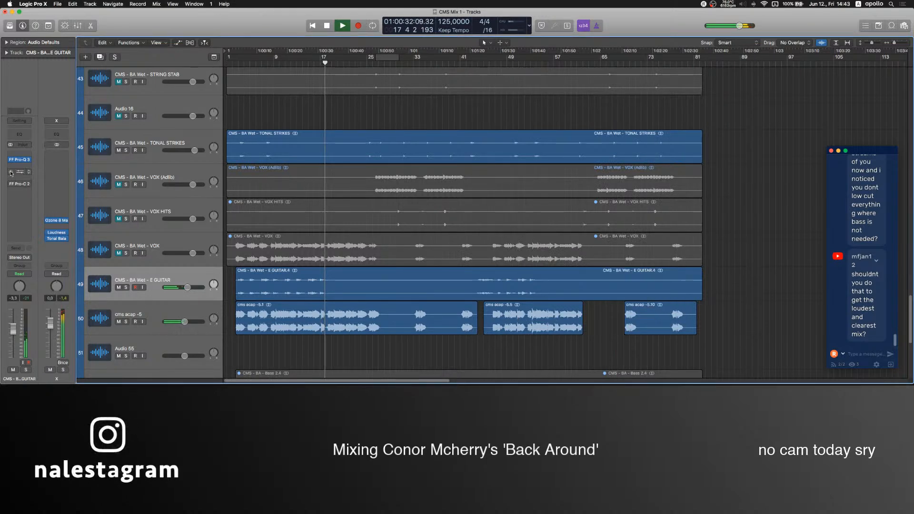
left_click(126, 288)
left_click(265, 63)
left_click(20, 160)
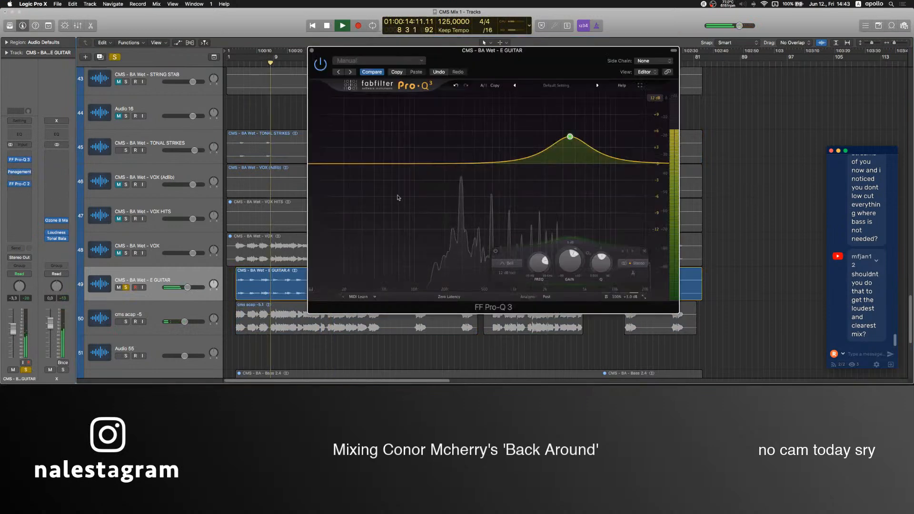
Try a 48 dB/oct low cut at about 144 Hz in the E GUITAR's FF Pro-Q 3, remove it and close the equalizer.
left_click_drag(328, 164, 429, 169)
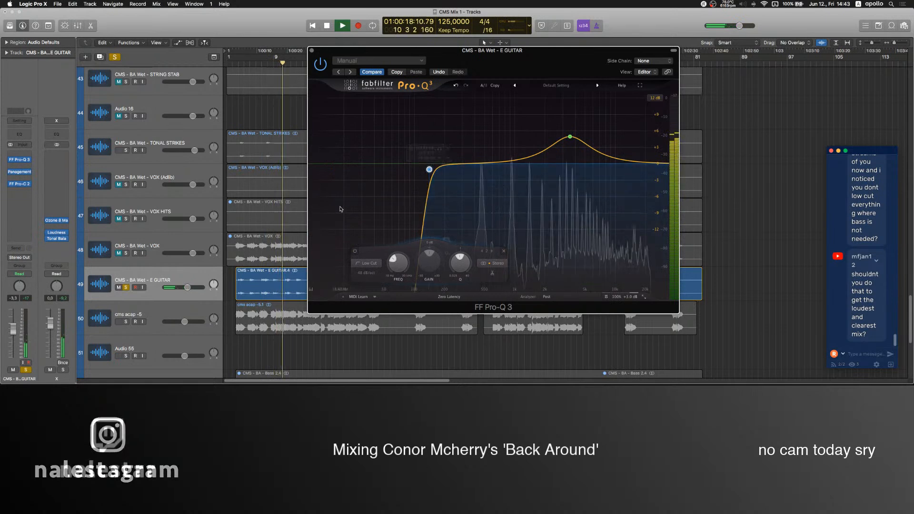
mouse_move(429, 170)
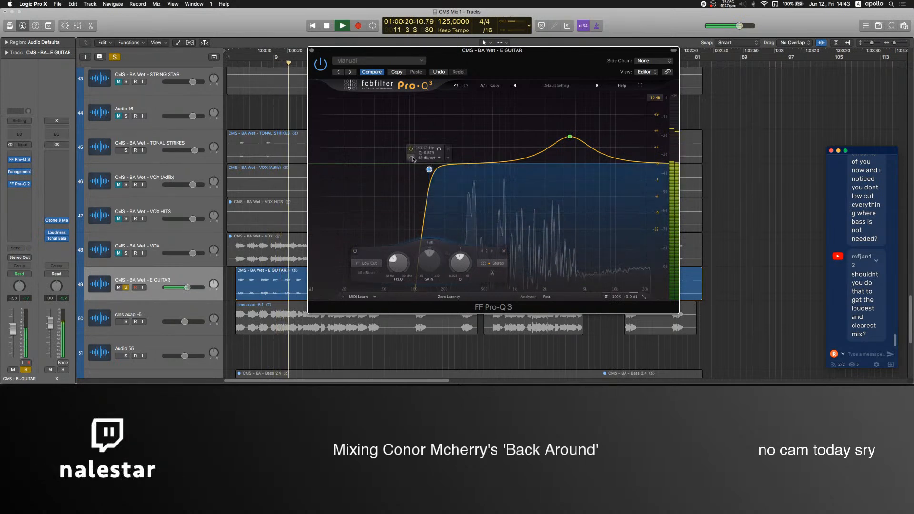
left_click(411, 149)
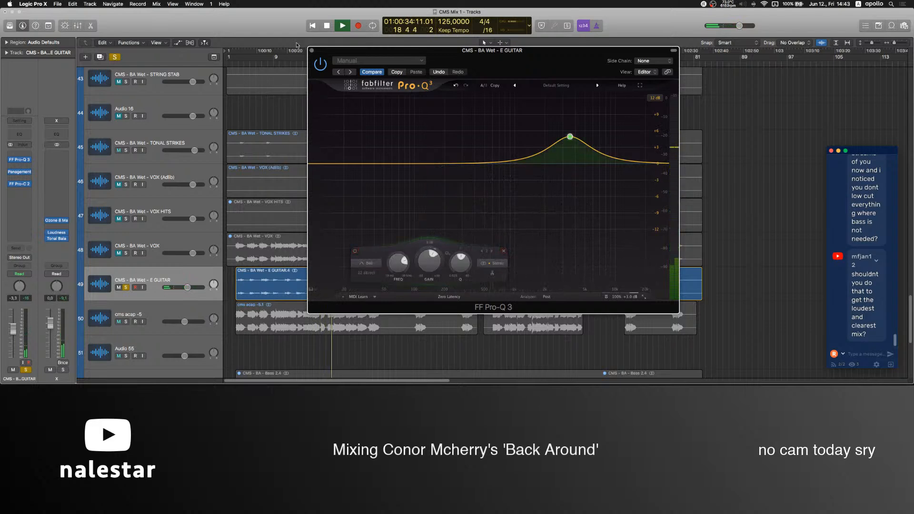
left_click(312, 50)
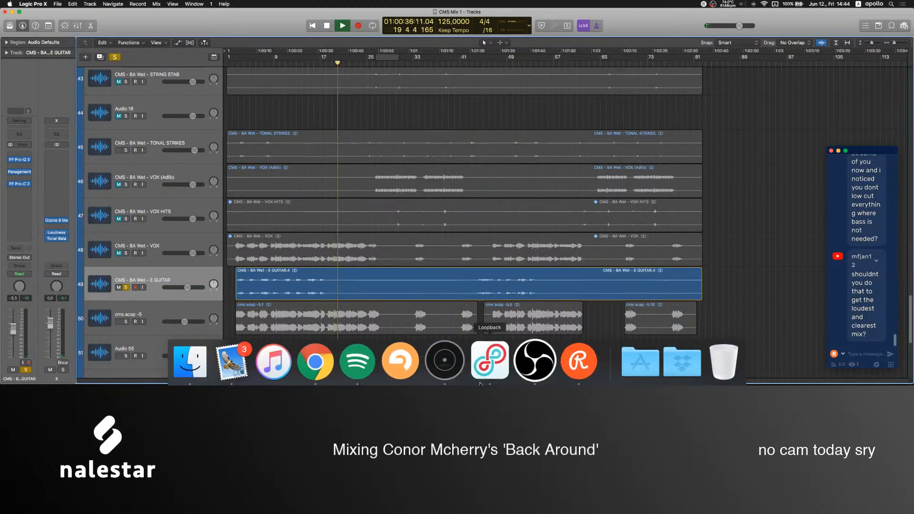
Raise the Mic level in the OBS mixer and pull it fully down again before returning to Logic Pro.
left_click(528, 361)
left_click_drag(590, 315, 638, 318)
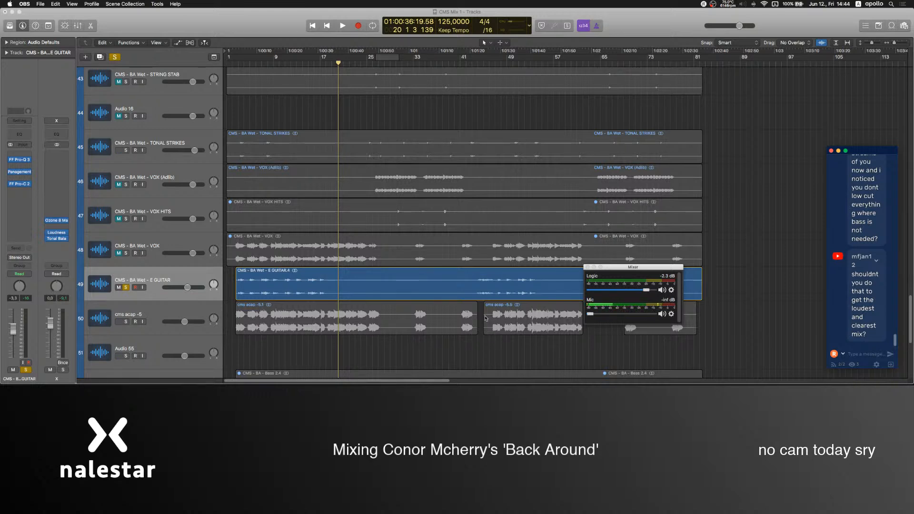
left_click(410, 350)
Unsolo the E GUITAR track and play the song from the start.
key("space")
left_click(126, 288)
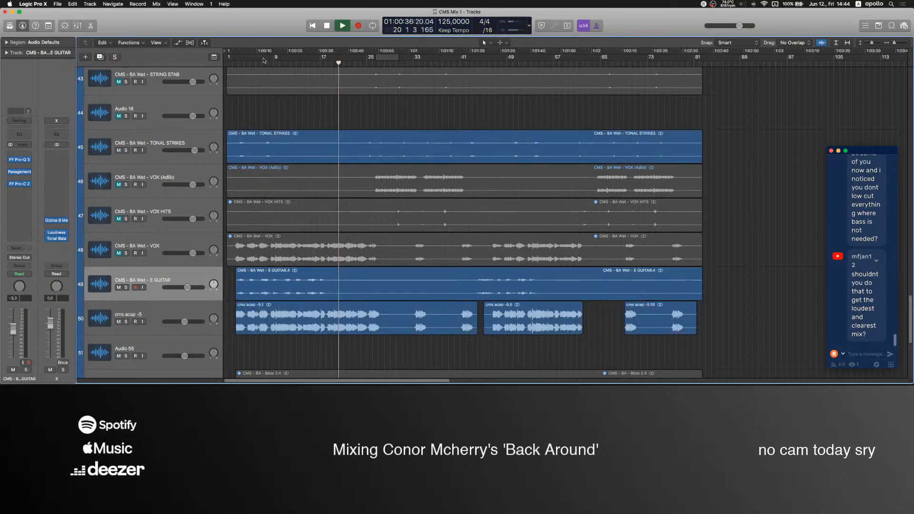
key("Return")
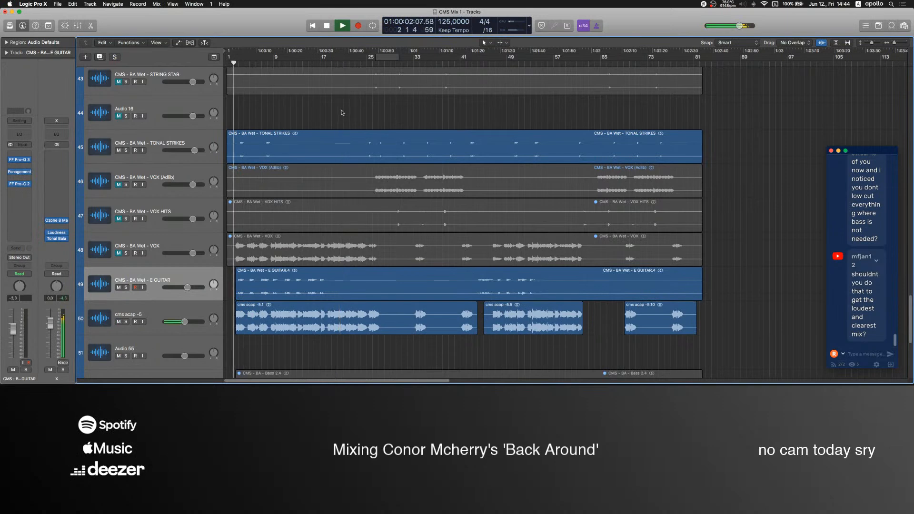
Mute the CMS - BA Wet - FX track while the song plays.
scroll(342, 113, "up", 6)
scroll(296, 191, "up", 15)
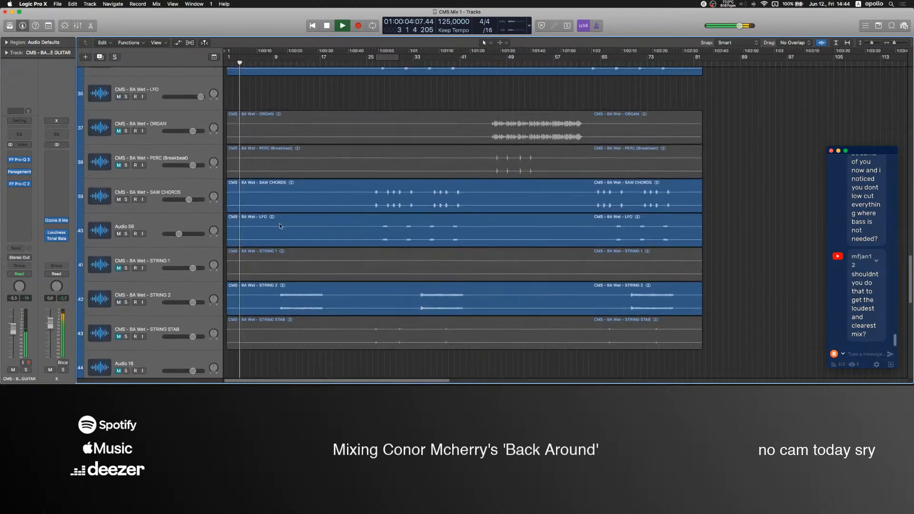
scroll(239, 292, "down", 1)
left_click(240, 304)
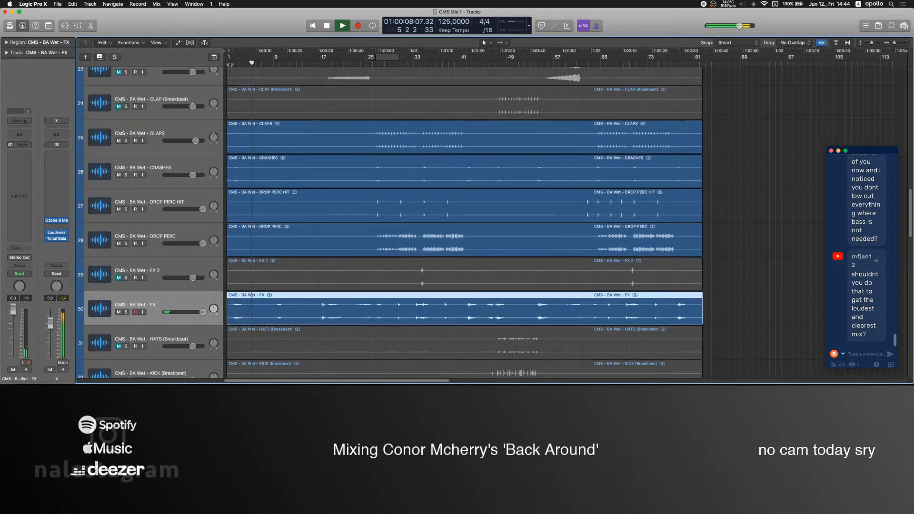
left_click(119, 312)
Check the UAD Teletronix LA-2A Legacy compressor on the cms acap -5 vocal track during playback.
scroll(204, 303, "down", 17)
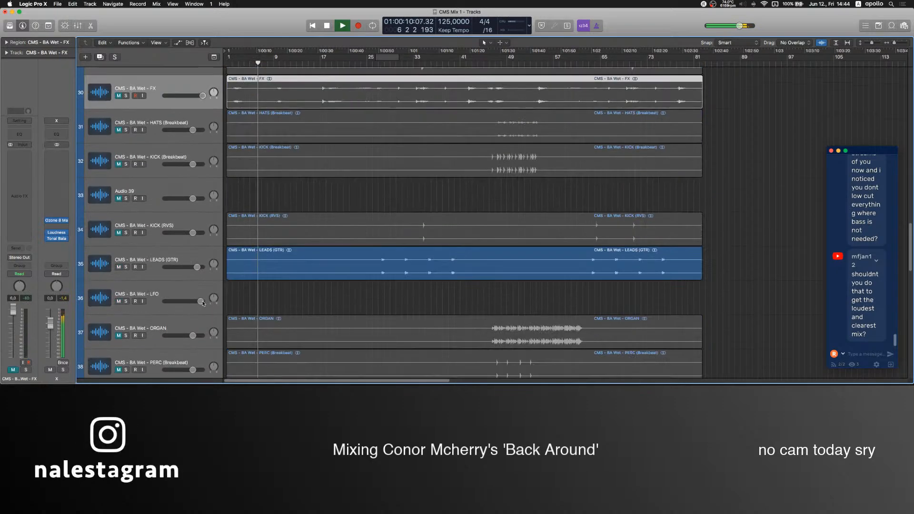
scroll(204, 303, "down", 4)
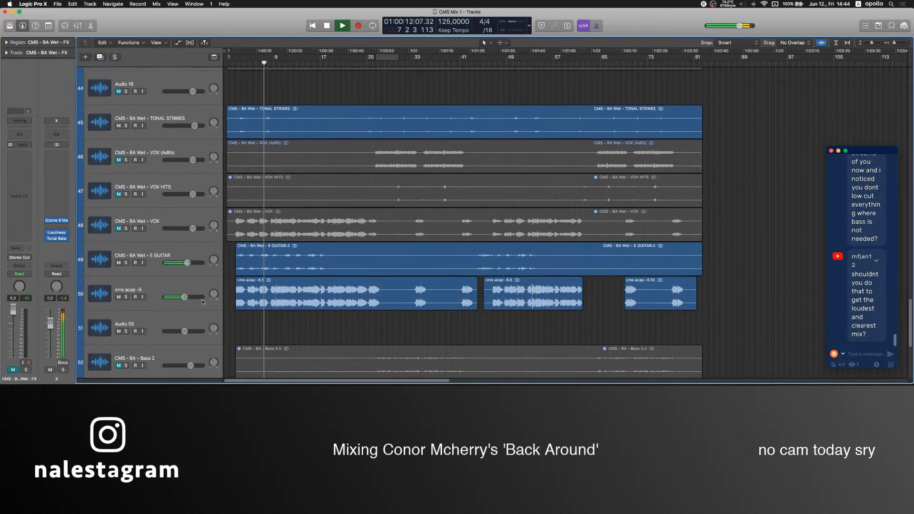
left_click(99, 259)
left_click(19, 236)
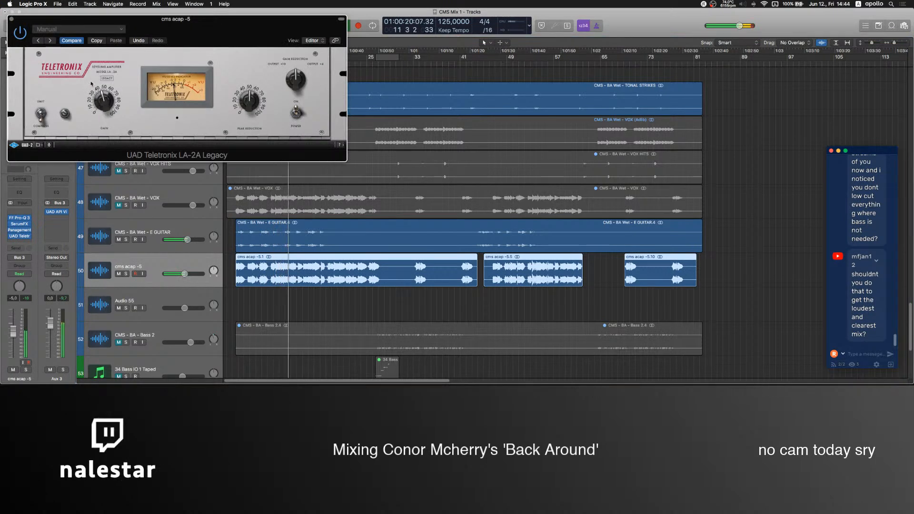
left_click(11, 19)
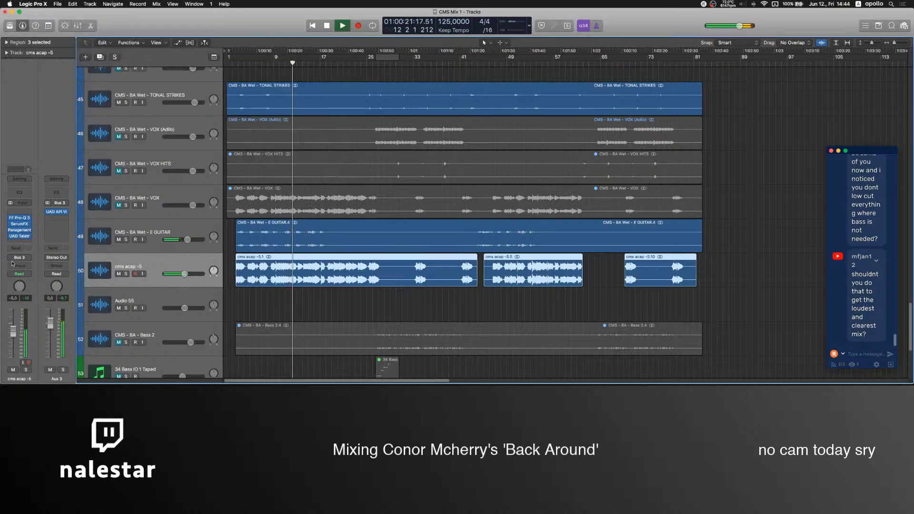
Narrow the delay's filter band and adjust its feedback in the cms acap -5 track's SerumFX, and close the plug-in.
left_click(19, 224)
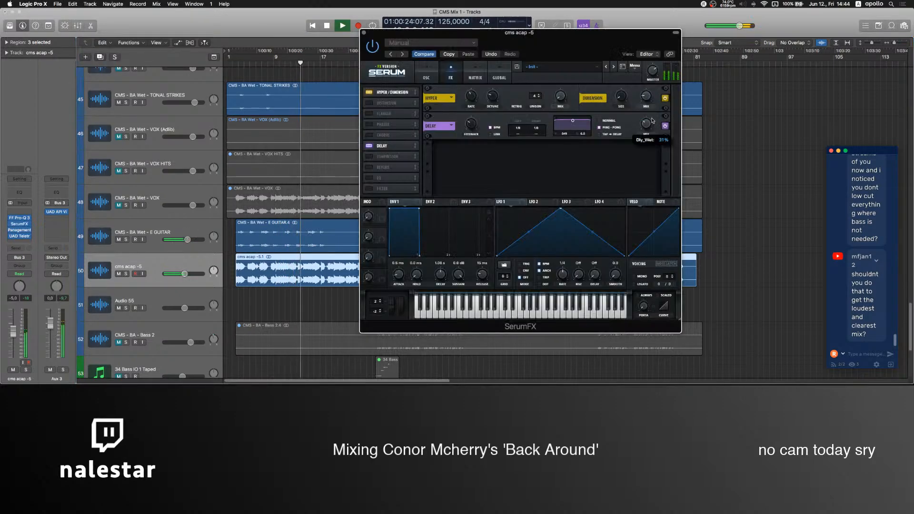
left_click_drag(476, 127, 476, 119)
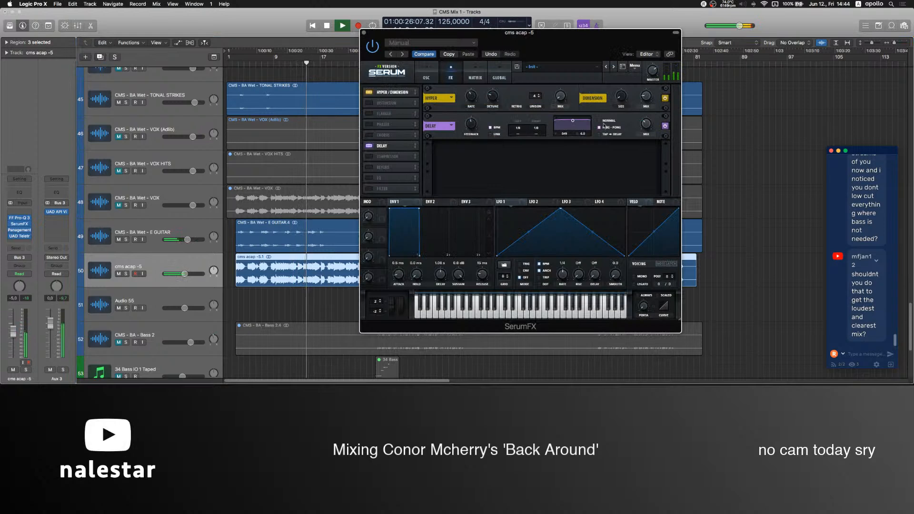
left_click_drag(572, 120, 572, 127)
left_click_drag(470, 127, 470, 130)
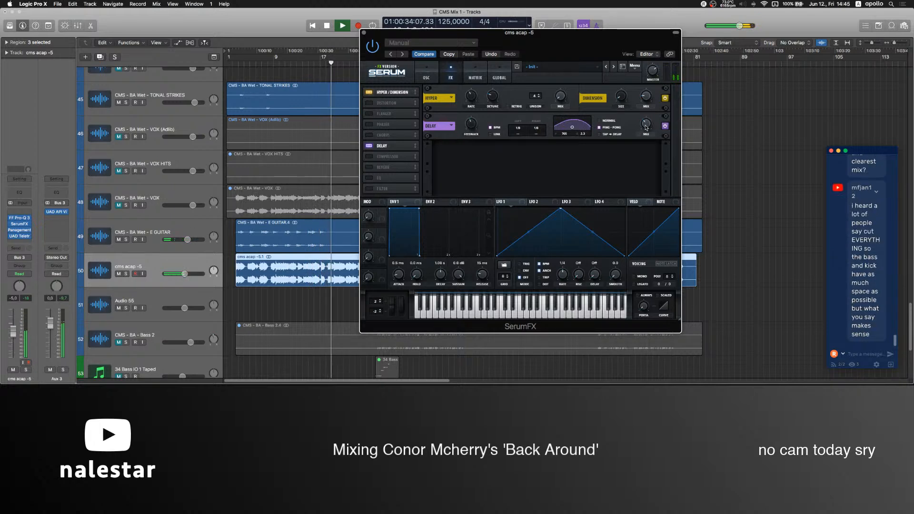
left_click(364, 32)
scroll(427, 158, "up", 3)
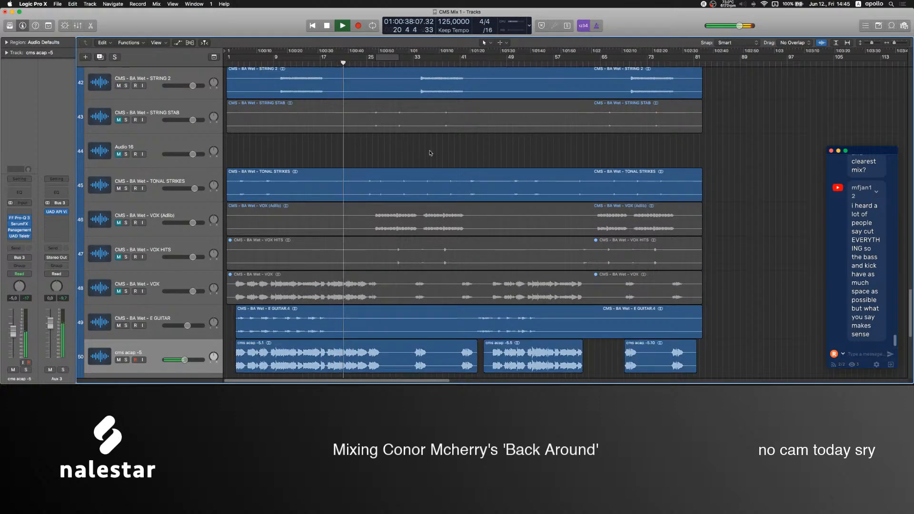
scroll(428, 159, "down", 5)
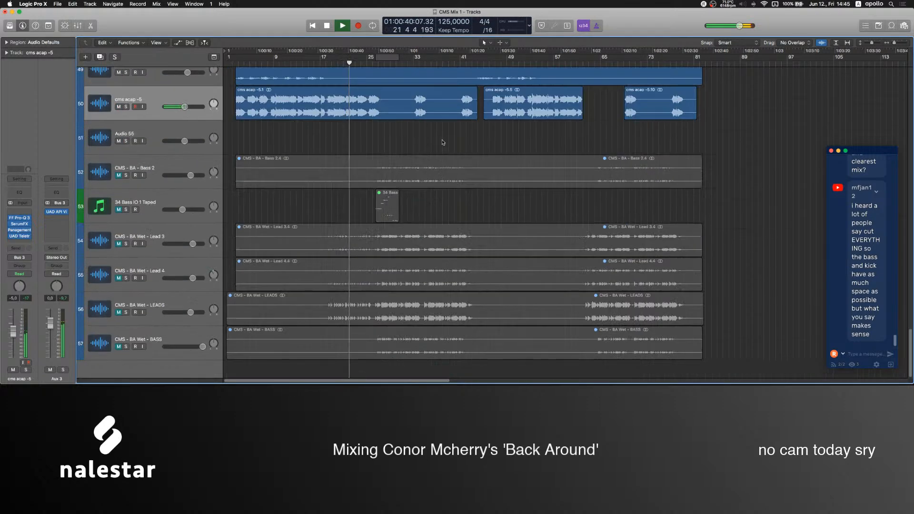
scroll(442, 144, "up", 6)
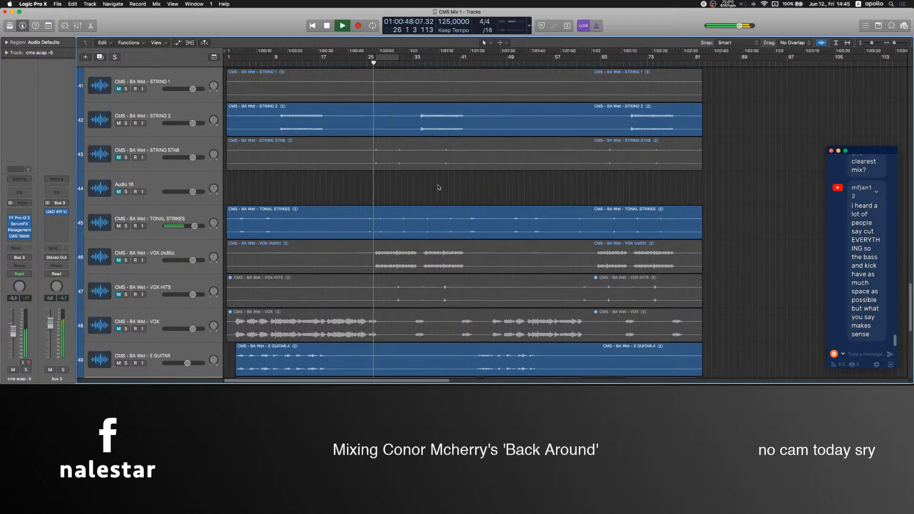
scroll(439, 187, "down", 5)
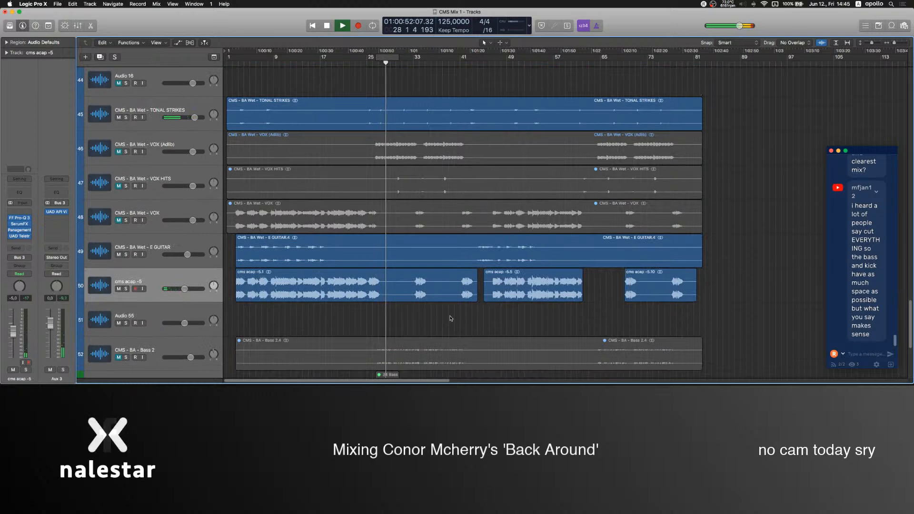
scroll(443, 305, "up", 15)
scroll(364, 218, "up", 20)
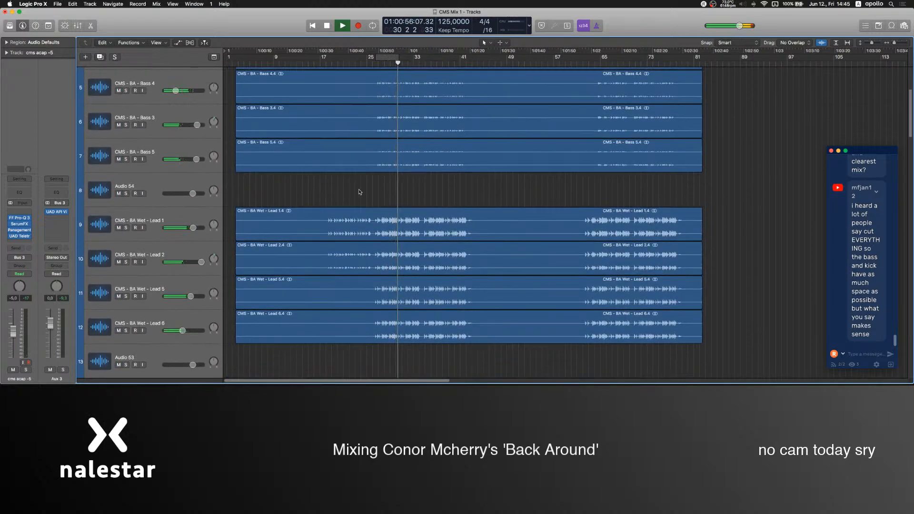
Stop playback and raise the Mic level to -5.9 dB in the OBS mixer.
left_click(535, 359)
left_click_drag(598, 316, 638, 316)
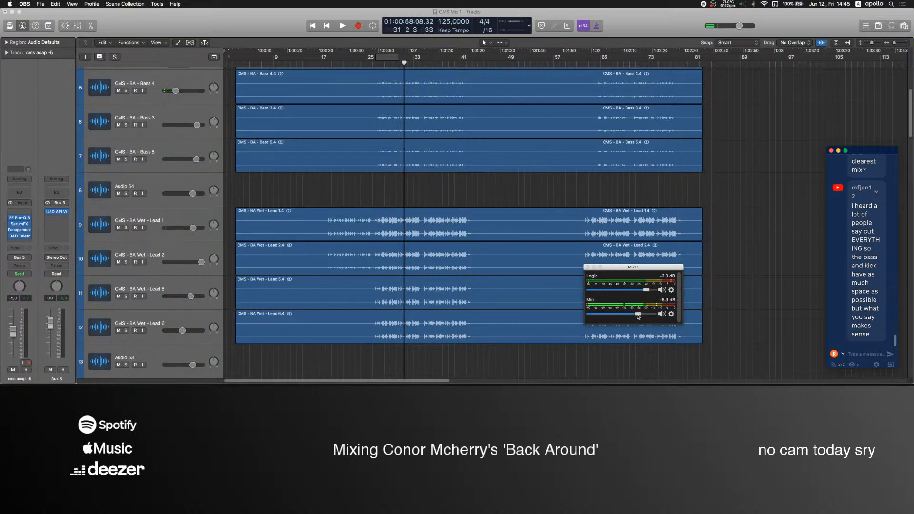
left_click(474, 186)
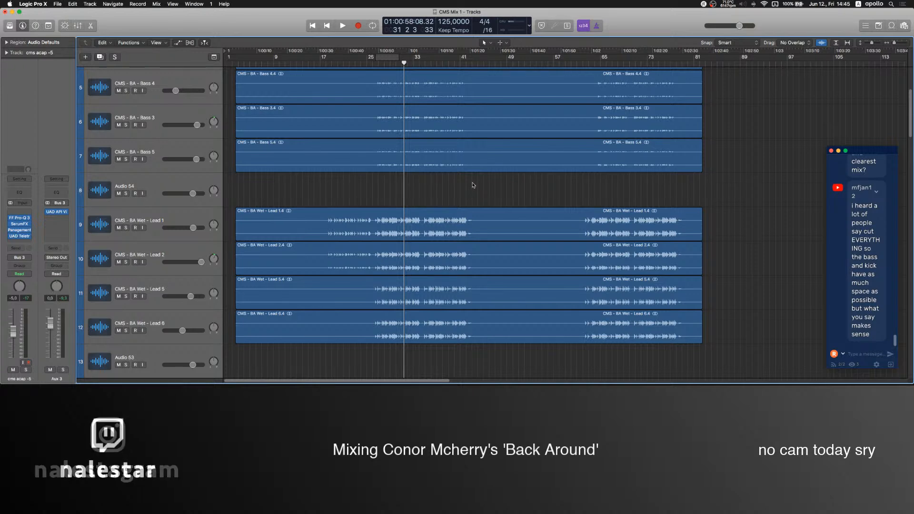
Insert FF Pro-Q 3 after the UAD API plug-in on the Aux 3 vocal bus.
left_click(56, 222)
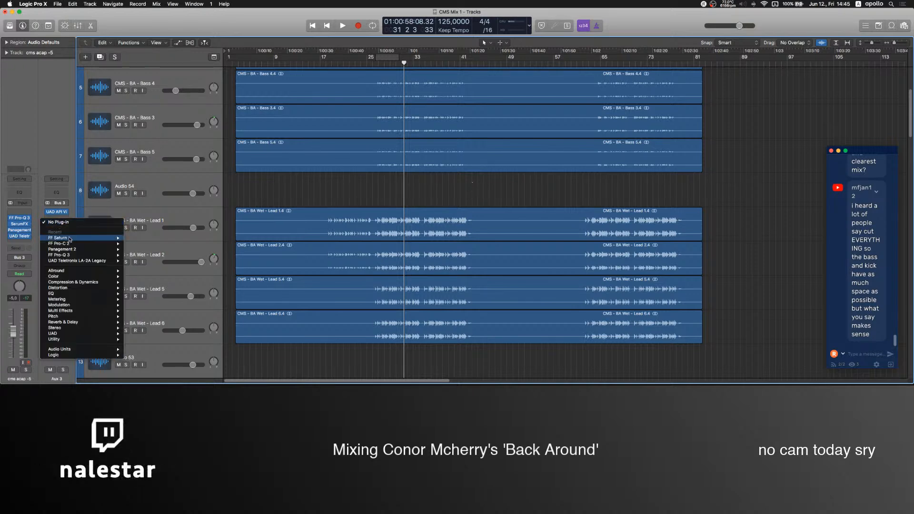
left_click(70, 255)
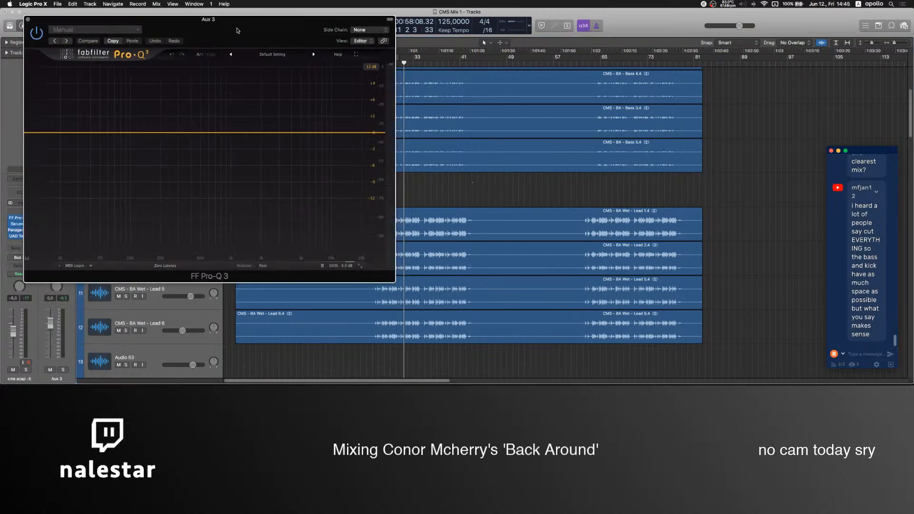
Try a 12 dB/oct low cut with a softened slope in Aux 3's FF Pro-Q 3, and remove it.
left_click_drag(249, 127, 314, 149)
left_click_drag(348, 173, 324, 157)
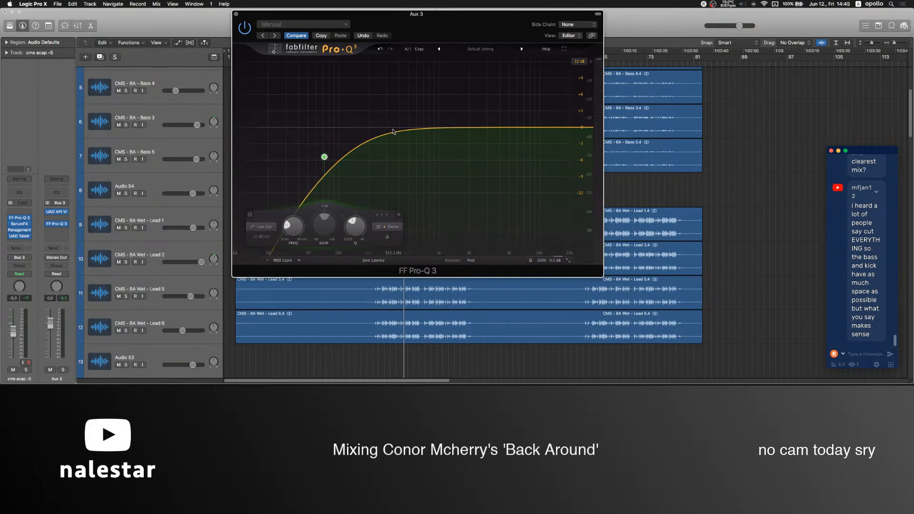
double_click(324, 157)
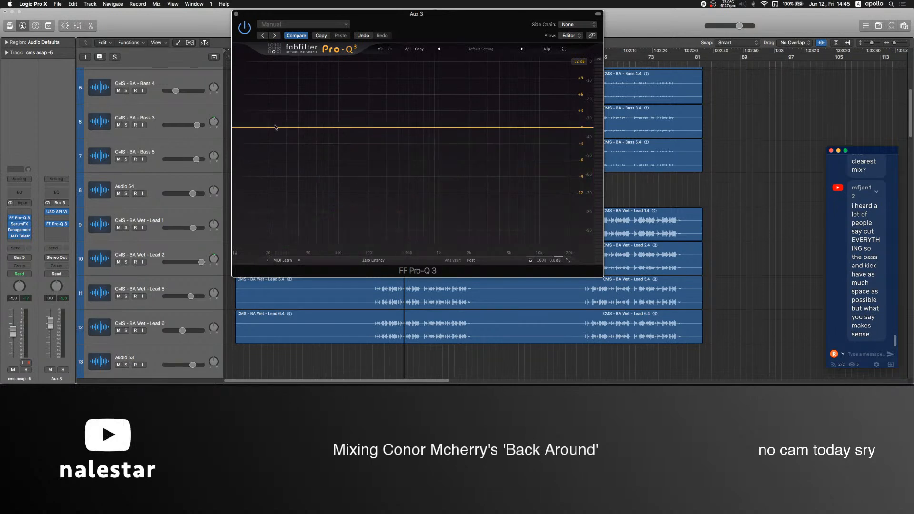
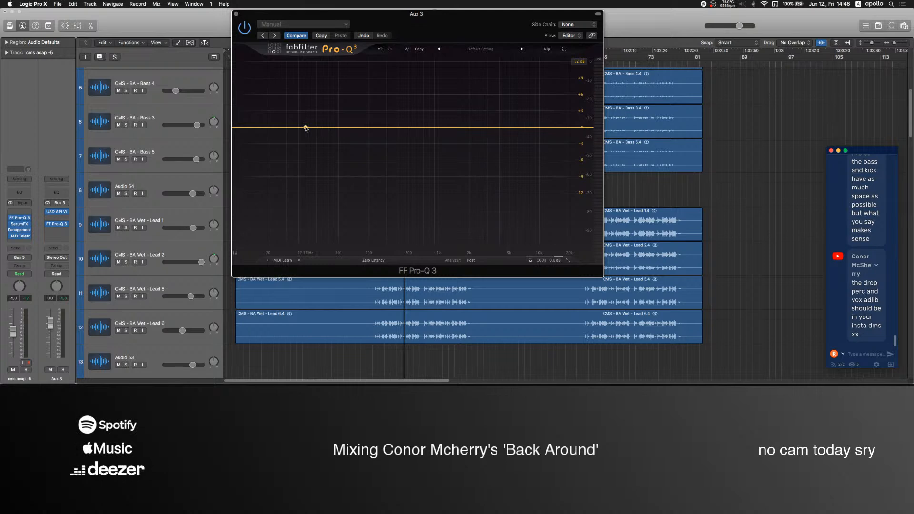
Try a 36 dB/oct low cut at about 206 Hz in Aux 3's FF Pro-Q 3, and remove it.
left_click(266, 128)
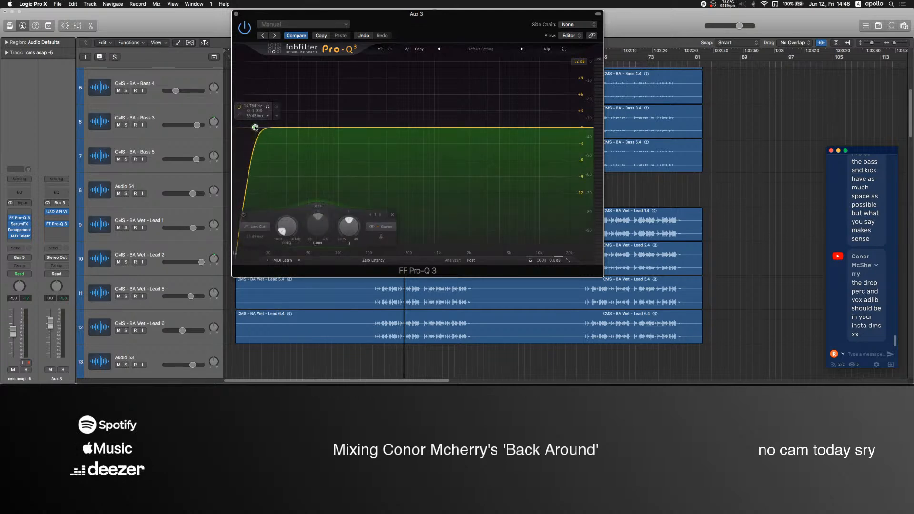
left_click_drag(270, 129, 385, 135)
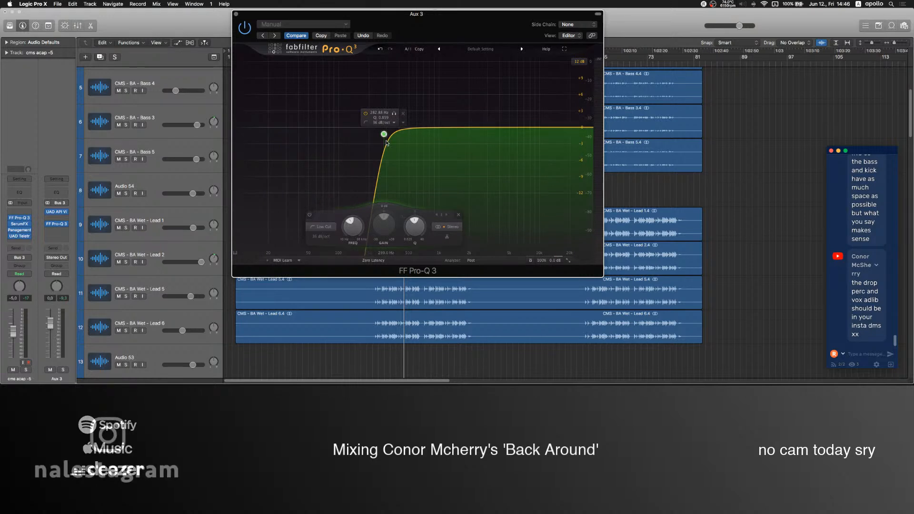
left_click_drag(384, 135, 370, 138)
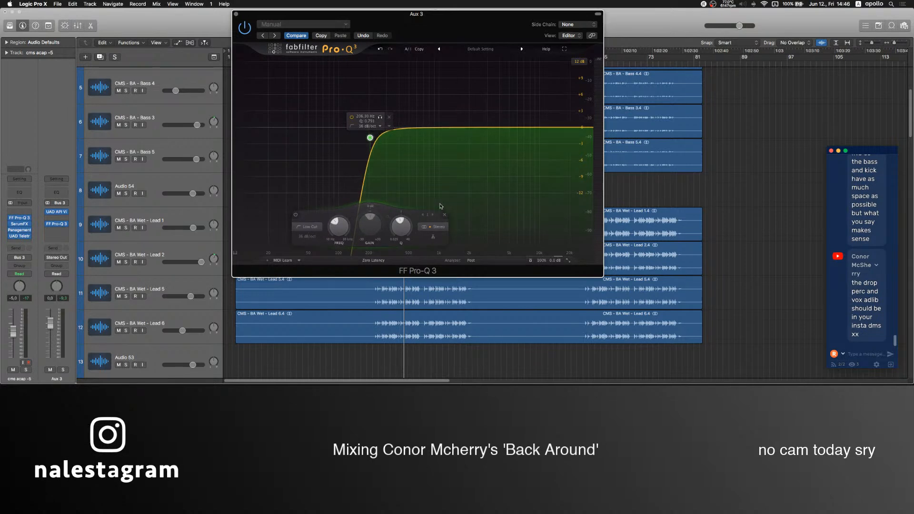
left_click(390, 118)
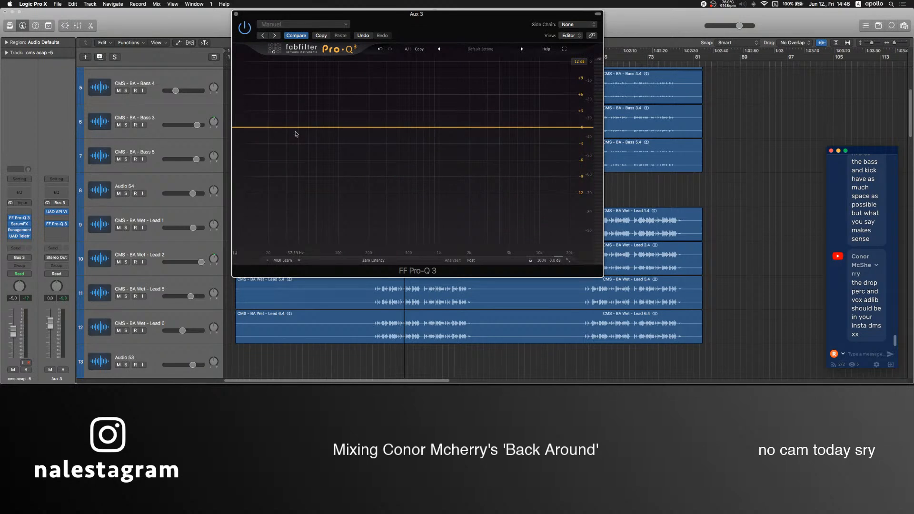
Try a 24 dB/oct low cut at about 224 Hz in Aux 3's FF Pro-Q 3, remove it, and close the plug-in.
left_click_drag(269, 128, 374, 130)
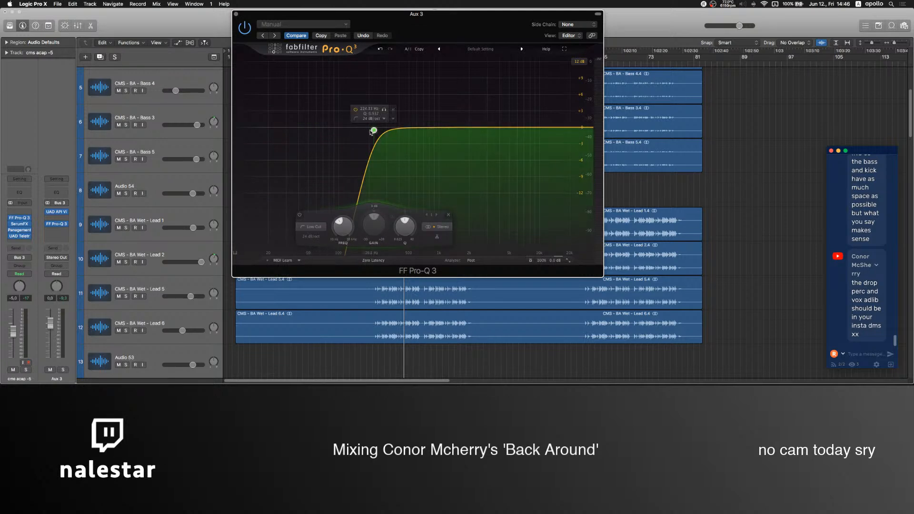
left_click(394, 110)
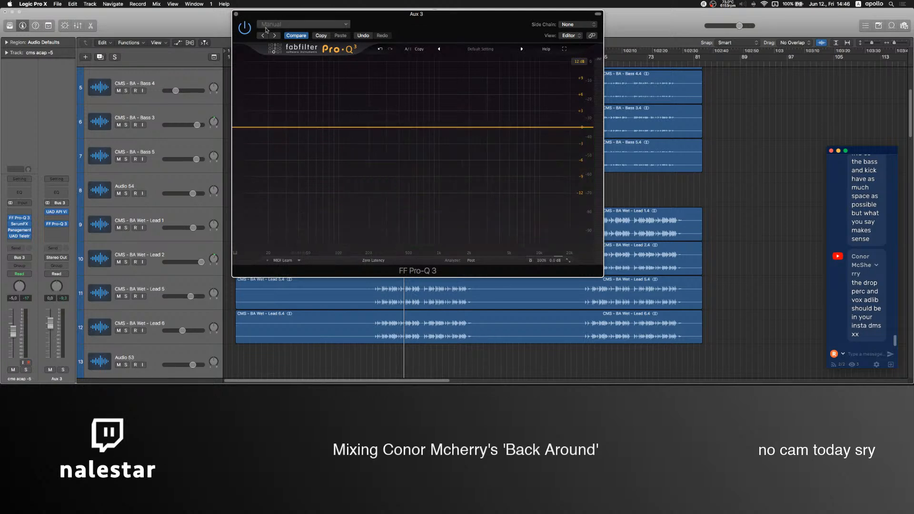
left_click(236, 14)
Select the CMS - BA - Bass 1 track with its region deselected, and reread the recent messages in the stream chat.
scroll(314, 323, "up", 5)
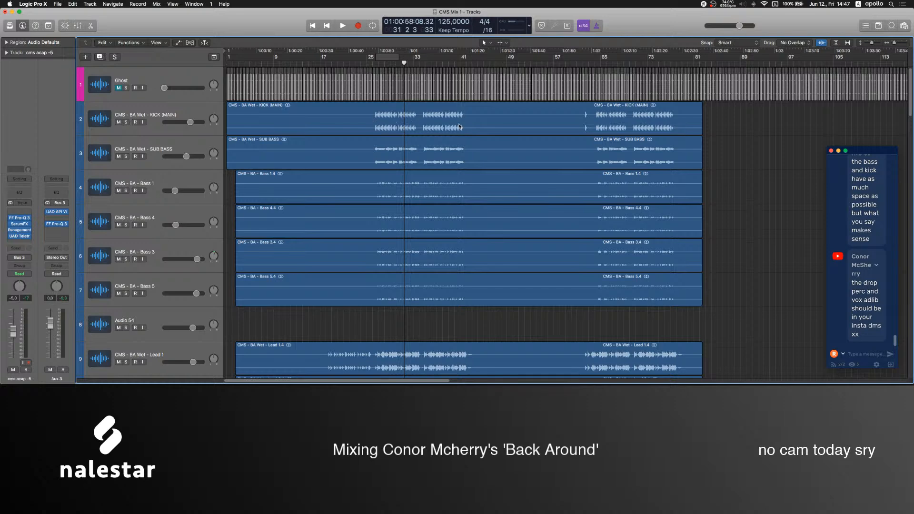
scroll(364, 244, "down", 3)
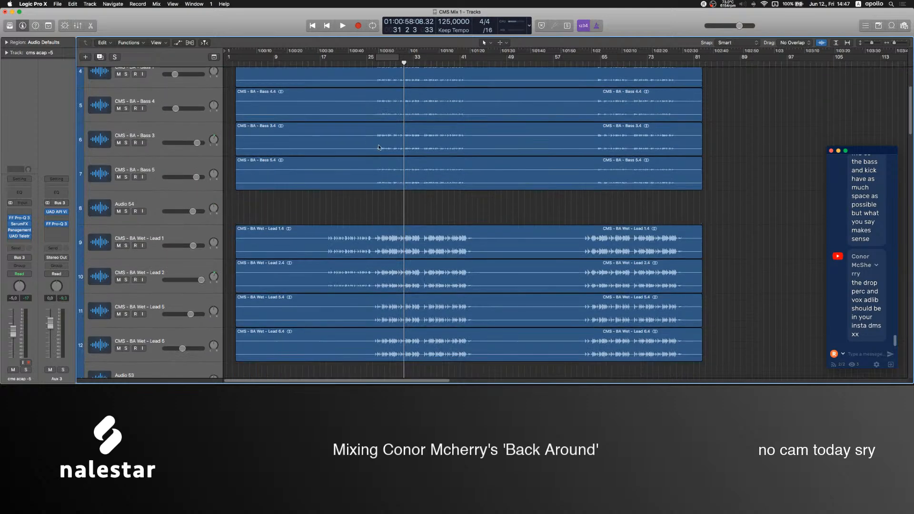
scroll(374, 159, "up", 2)
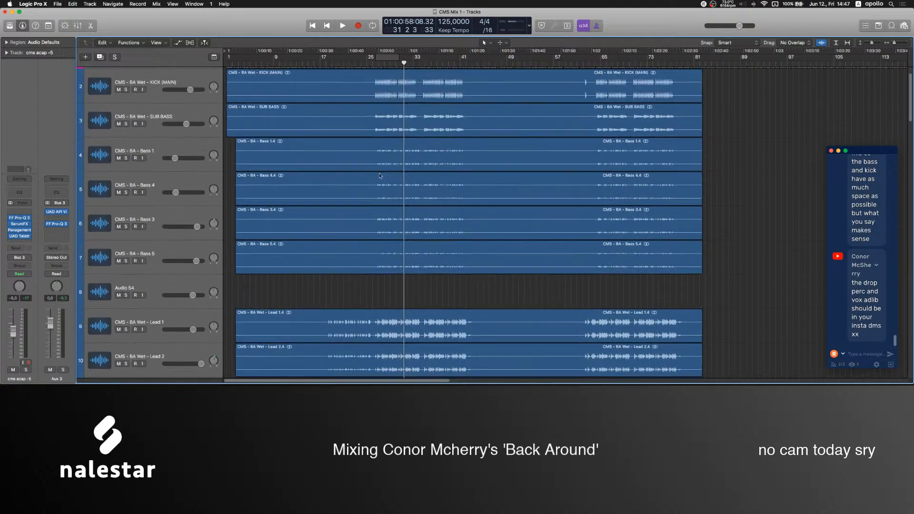
left_click(163, 148)
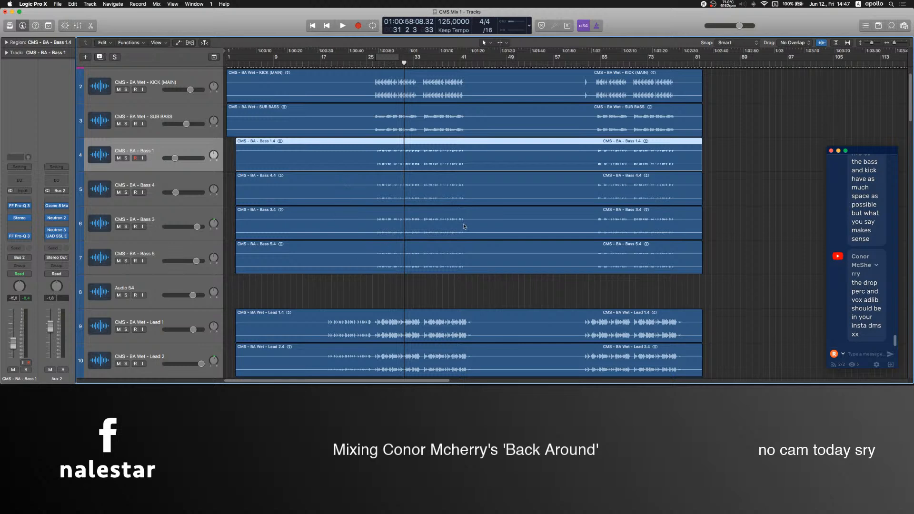
left_click(310, 298)
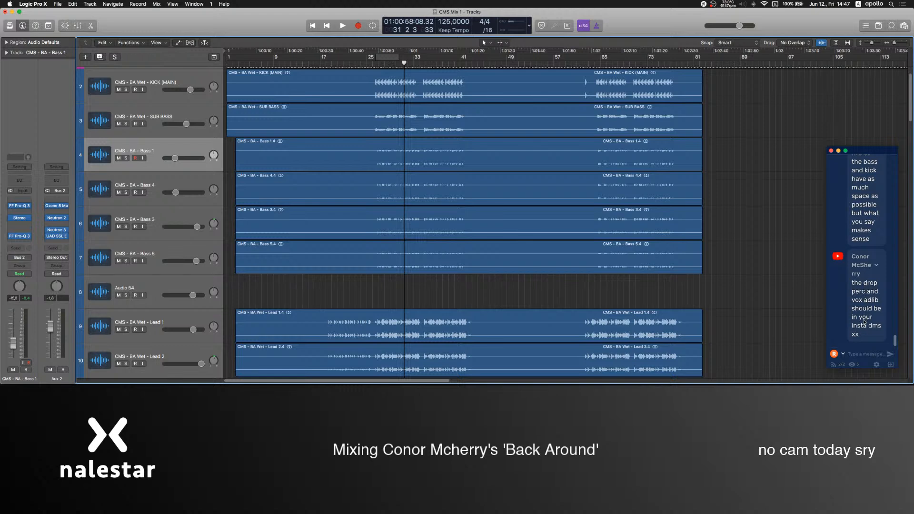
scroll(864, 307, "up", 2)
scroll(863, 308, "up", 2)
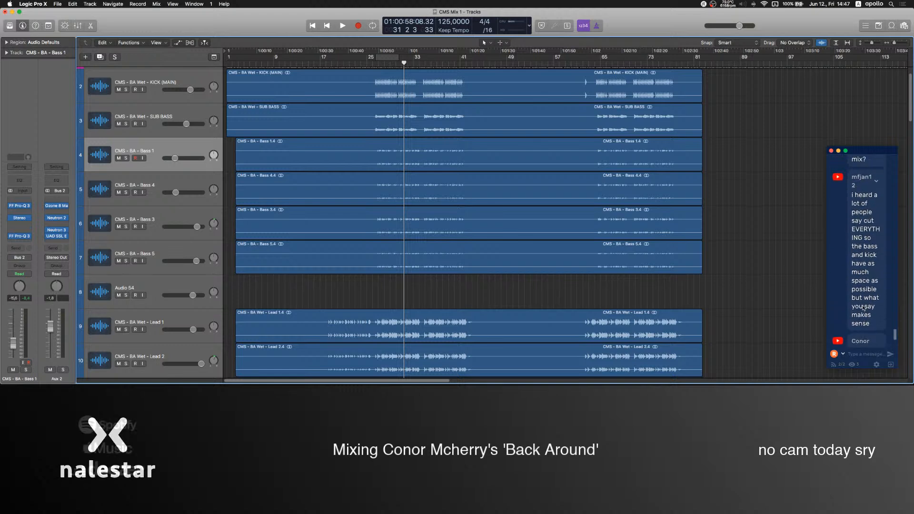
scroll(864, 308, "down", 2)
scroll(864, 308, "down", 2)
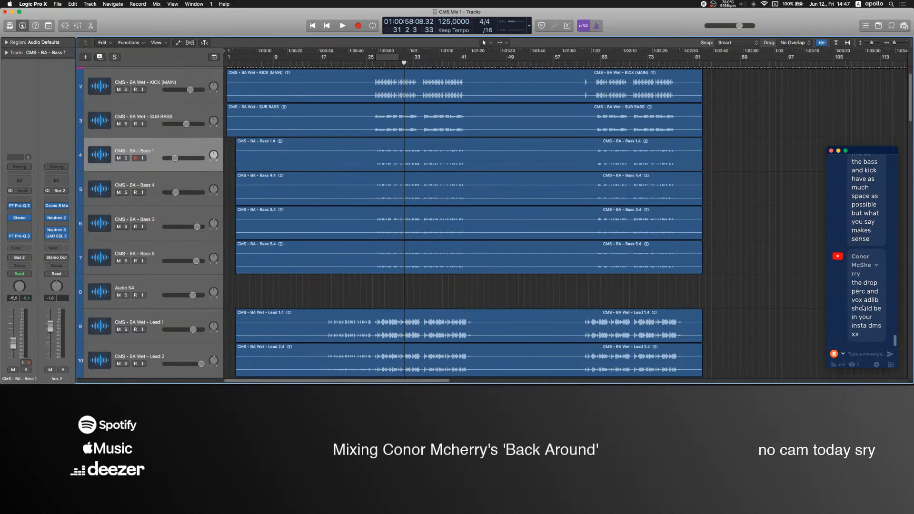
Look through the arrangement's tracks and inspect the last FF Pro-Q 3 on CMS - BA - Bass 1, closing it again.
scroll(258, 288, "down", 15)
scroll(261, 288, "down", 10)
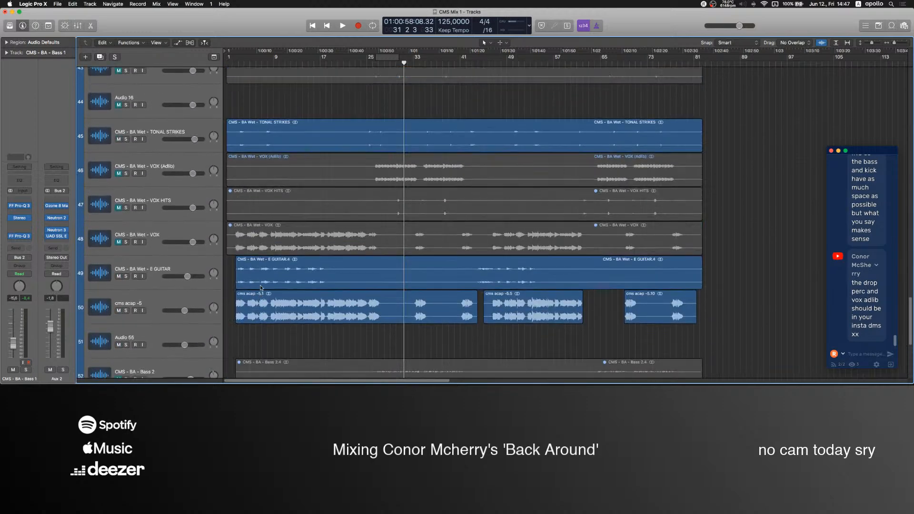
scroll(261, 288, "up", 3)
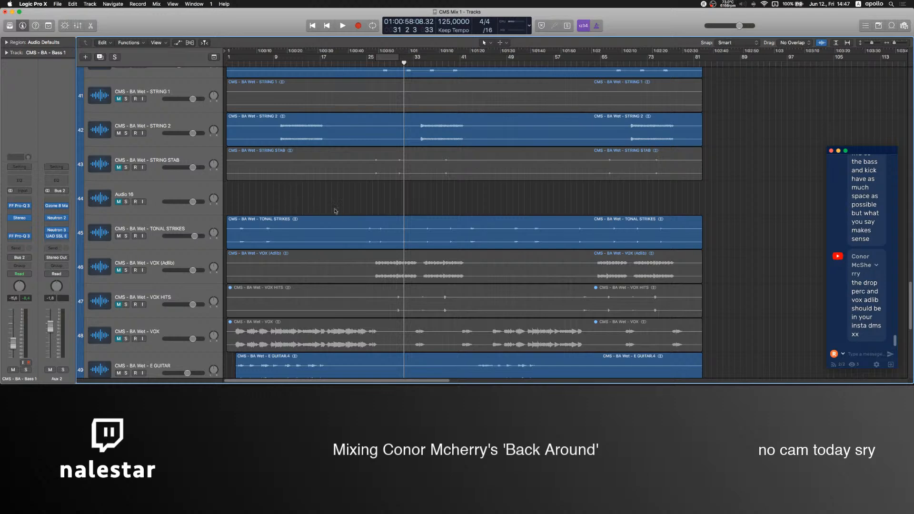
scroll(403, 195, "up", 10)
scroll(405, 210, "up", 15)
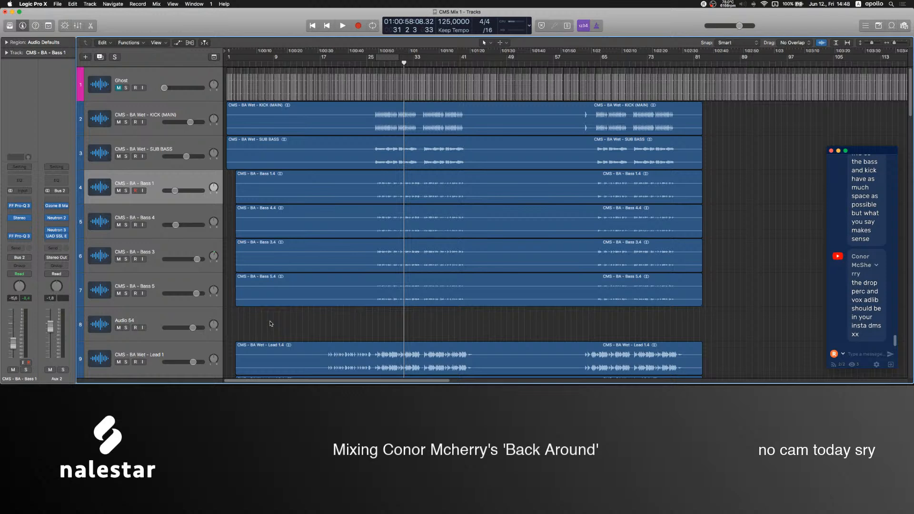
left_click(26, 236)
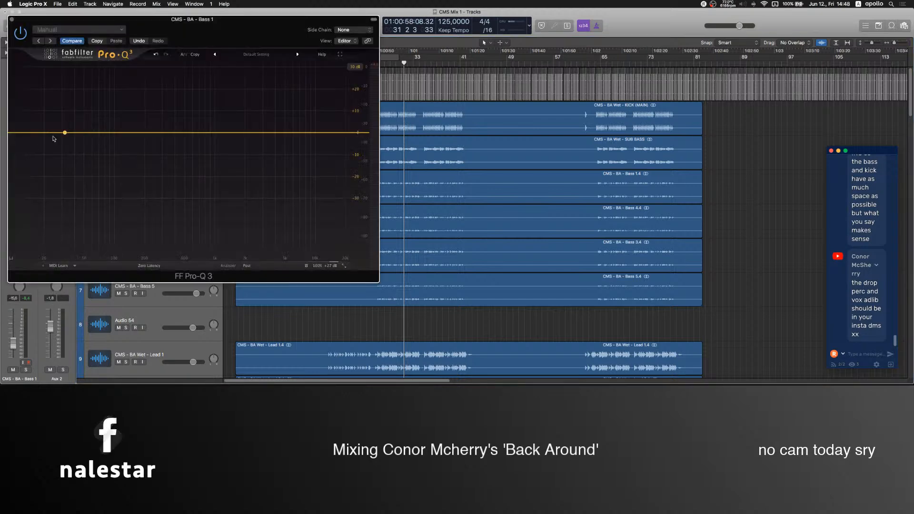
left_click(12, 20)
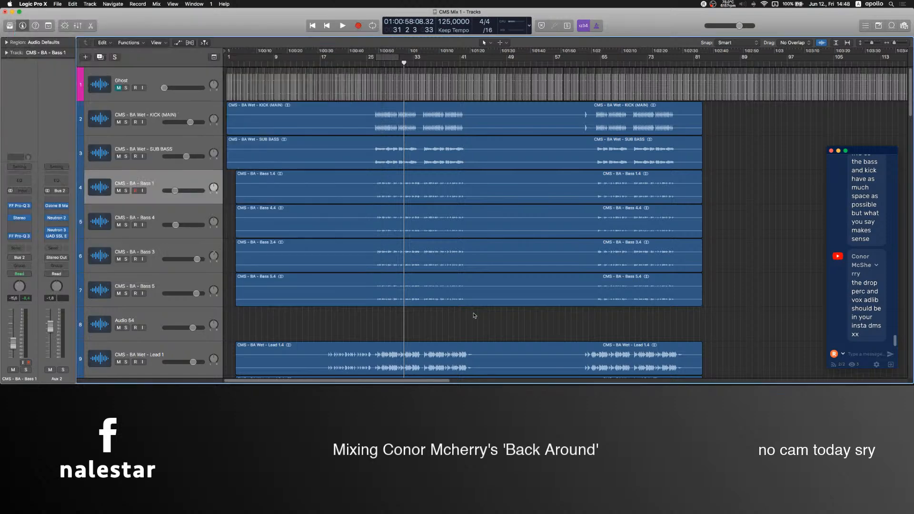
Select the cms acap -5 track and look over the arrangement from the lowest tracks up to the kick.
scroll(474, 316, "down", 20)
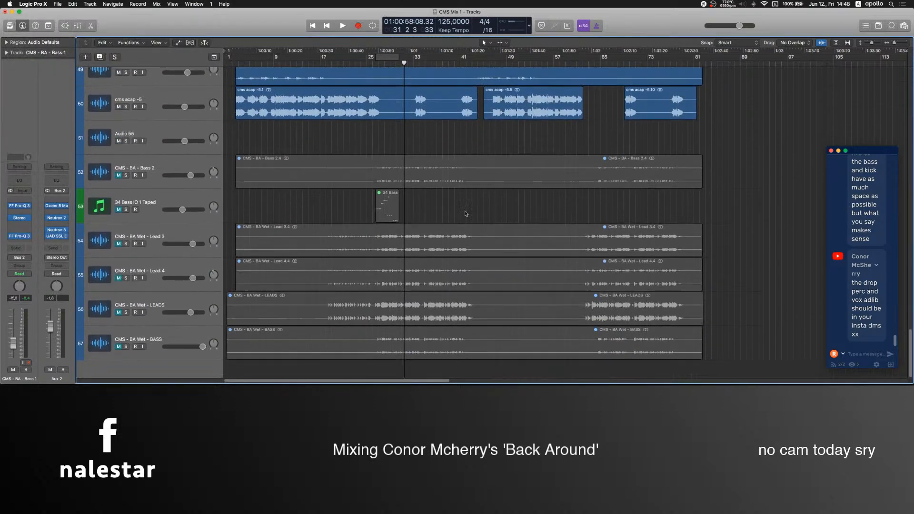
scroll(468, 221, "up", 3)
scroll(466, 234, "up", 3)
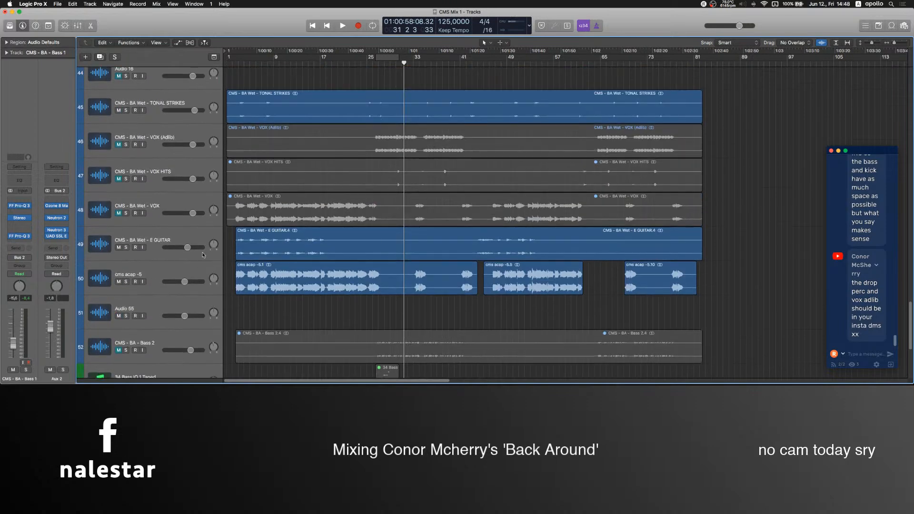
left_click(179, 266)
scroll(273, 246, "up", 15)
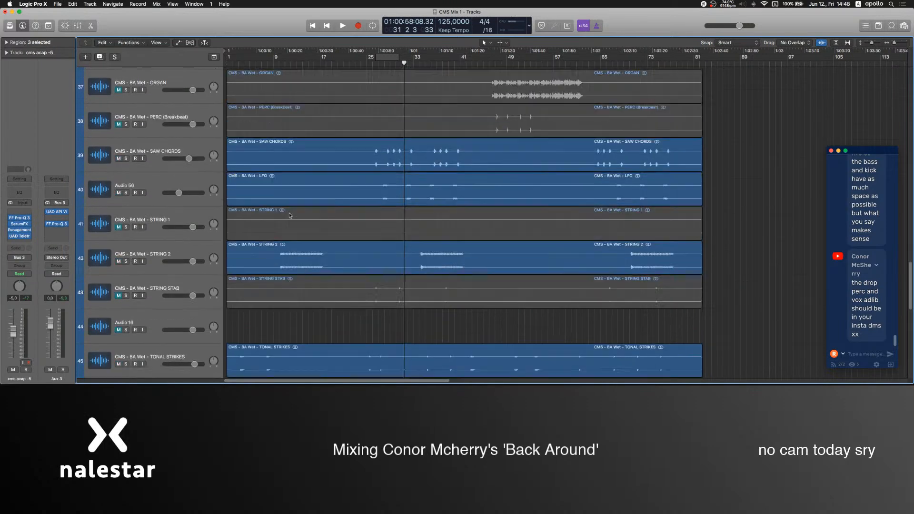
scroll(272, 246, "up", 8)
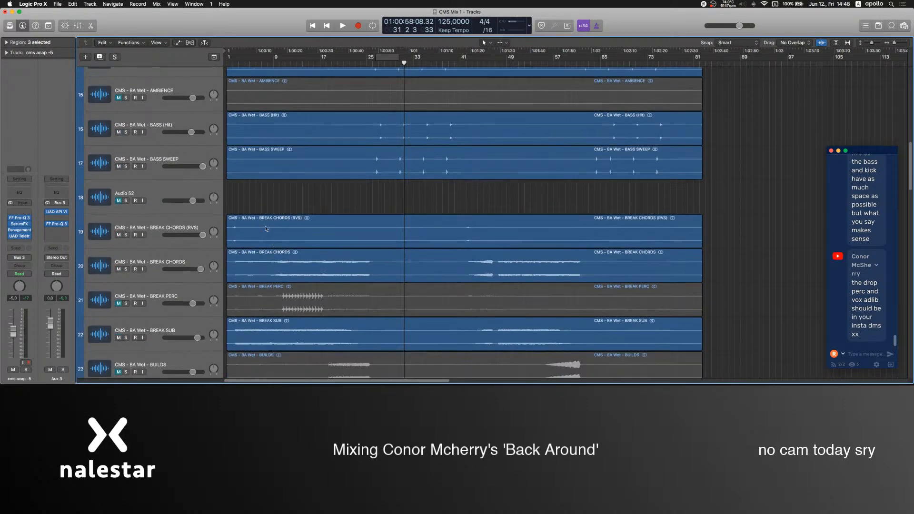
scroll(409, 218, "up", 2)
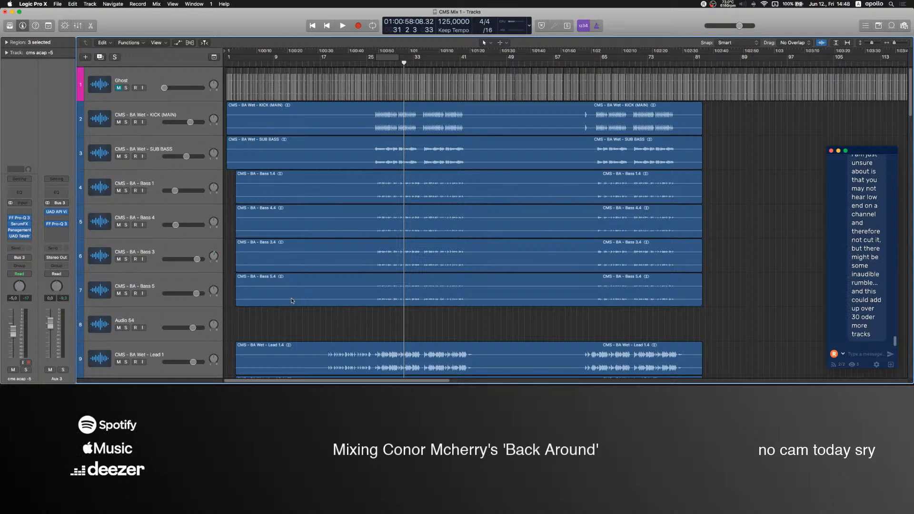
Insert FF Pro-Q 3 on the empty Audio 54 track, switch the channel to stereo, and move the plug-in window clear of the inserts.
left_click(138, 315)
left_click(22, 164)
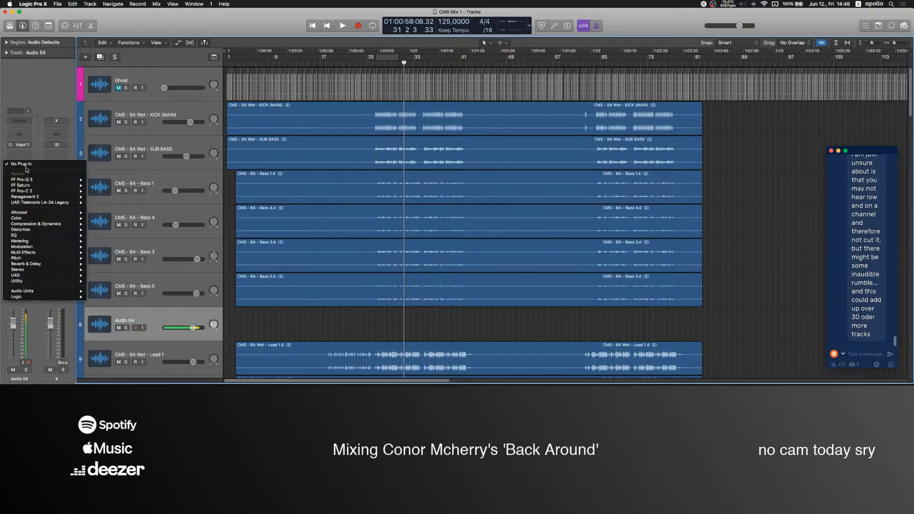
left_click(22, 180)
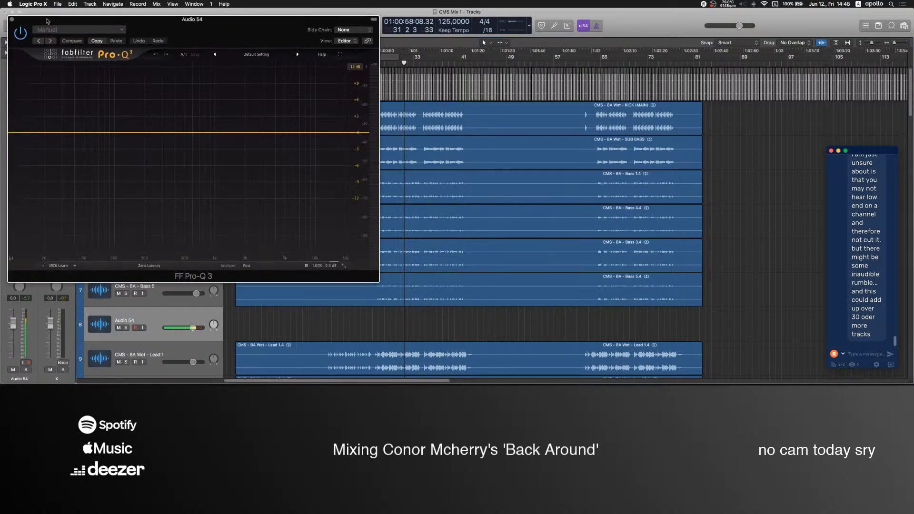
left_click(10, 145)
left_click_drag(374, 31, 584, 52)
Insert elysia mpressor after FF Pro-Q 3 on Audio 54, close its window, and remove it from the channel.
left_click(23, 177)
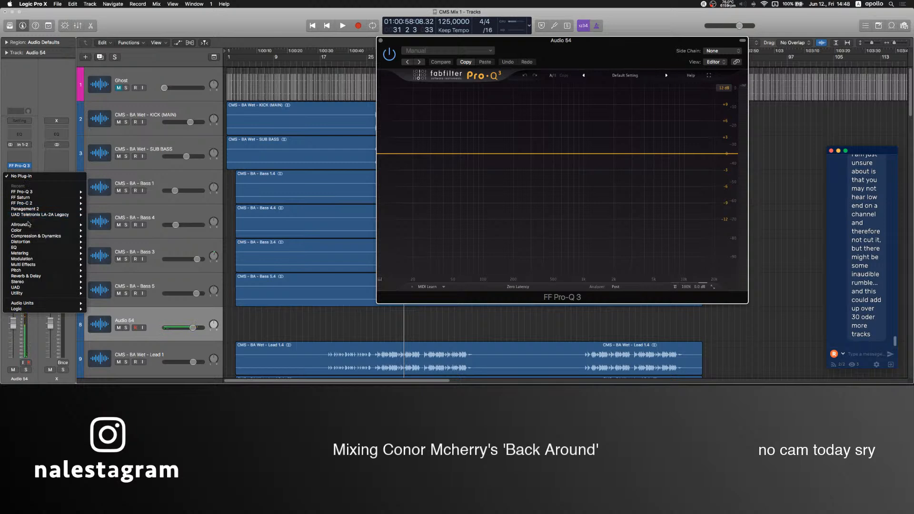
mouse_move(29, 224)
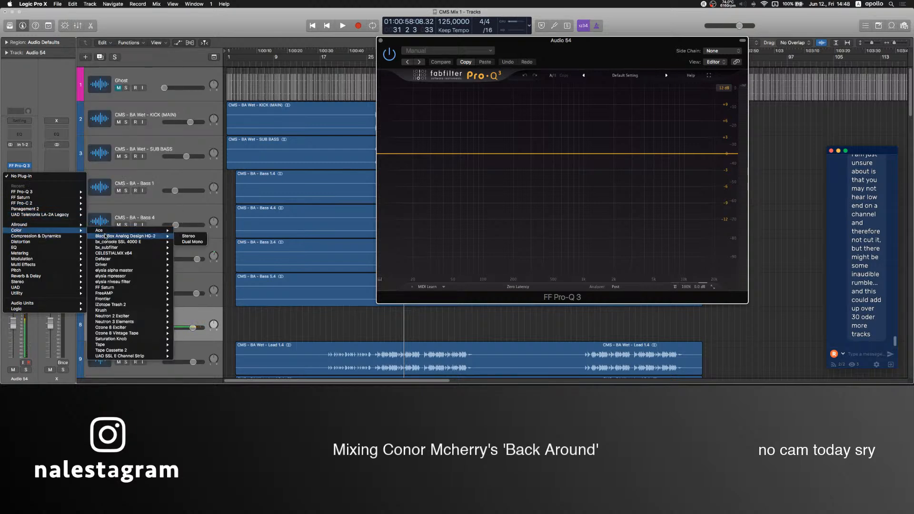
left_click(114, 277)
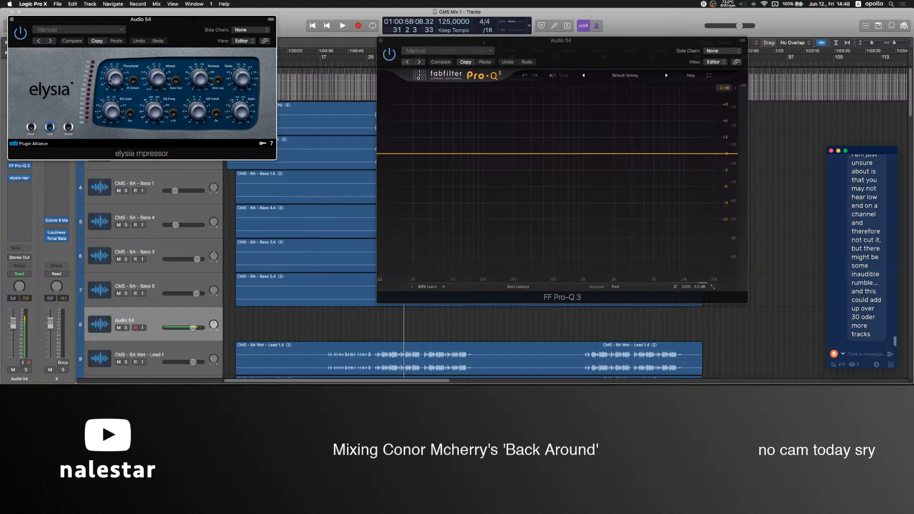
left_click(12, 19)
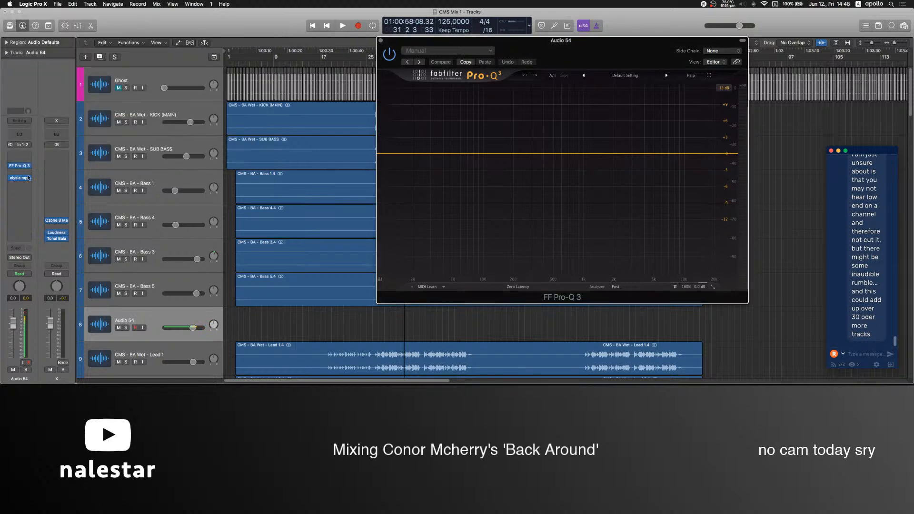
left_click(26, 178)
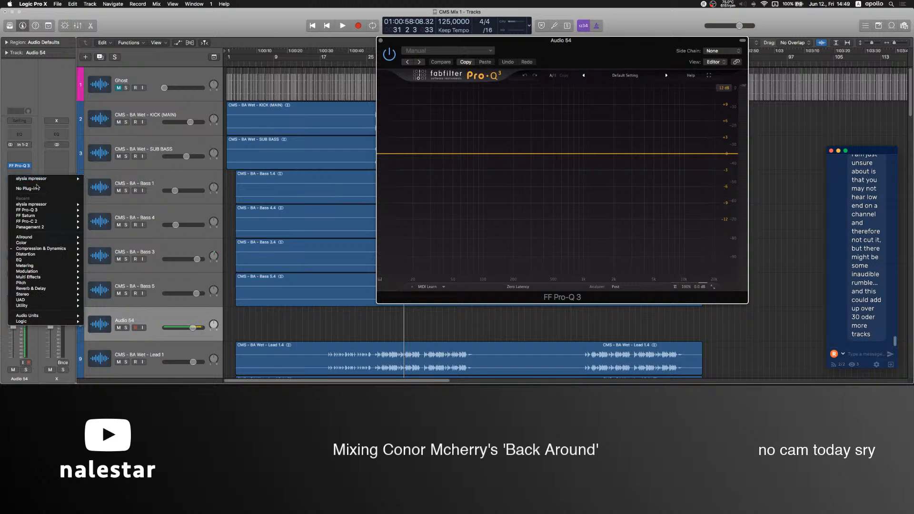
left_click(36, 189)
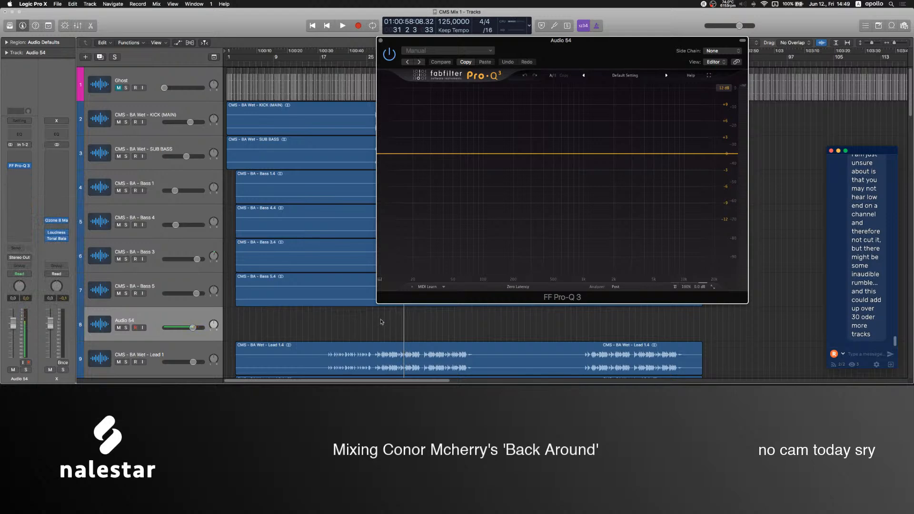
Try low cuts of 12 and 18 dB/oct in Audio 54's FF Pro-Q 3, shift the cut to about 12 Hz, and remove it.
left_click(23, 167)
left_click(21, 166)
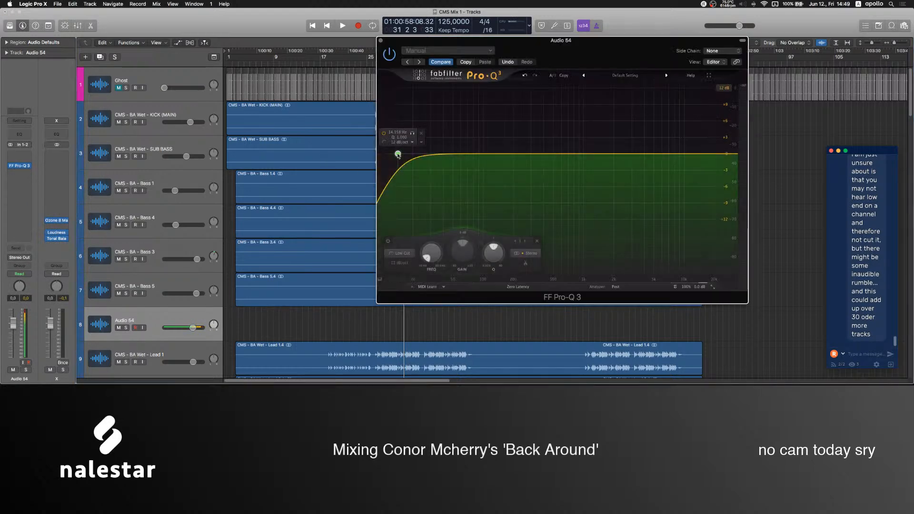
scroll(398, 155, "up", 1)
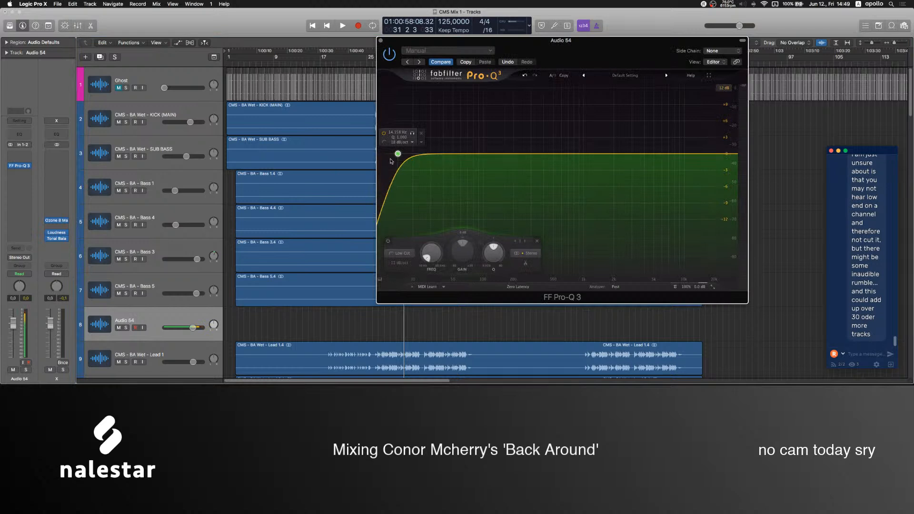
scroll(398, 154, "down", 1)
mouse_move(398, 154)
left_mouse_down()
mouse_move(383, 155)
mouse_move(391, 155)
left_mouse_up()
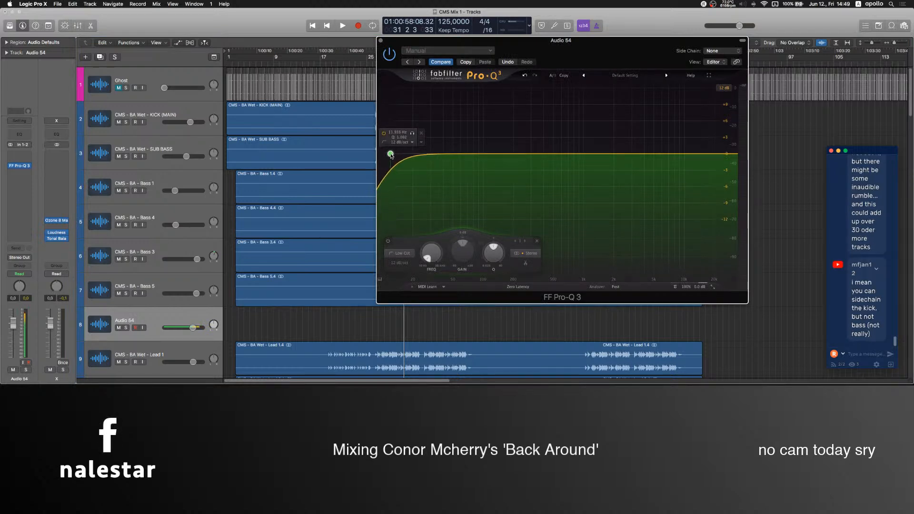
left_click(422, 135)
Delete the empty Audio 54 track above CMS - BA Wet - Lead 1.
left_click(148, 318)
key("super+BackSpace")
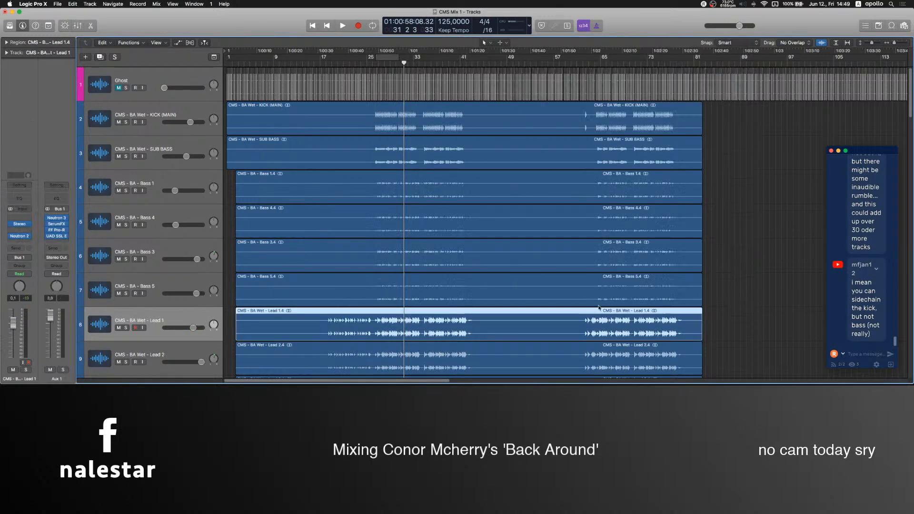
Read back through the chat messages about inaudible low-end rumble building up across tracks and sidechaining the kick.
scroll(848, 295, "up", 5)
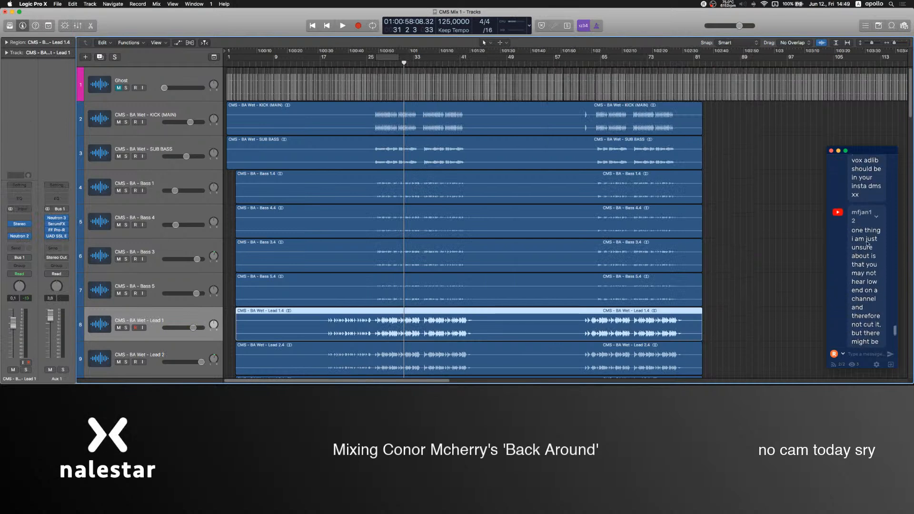
scroll(877, 254, "down", 3)
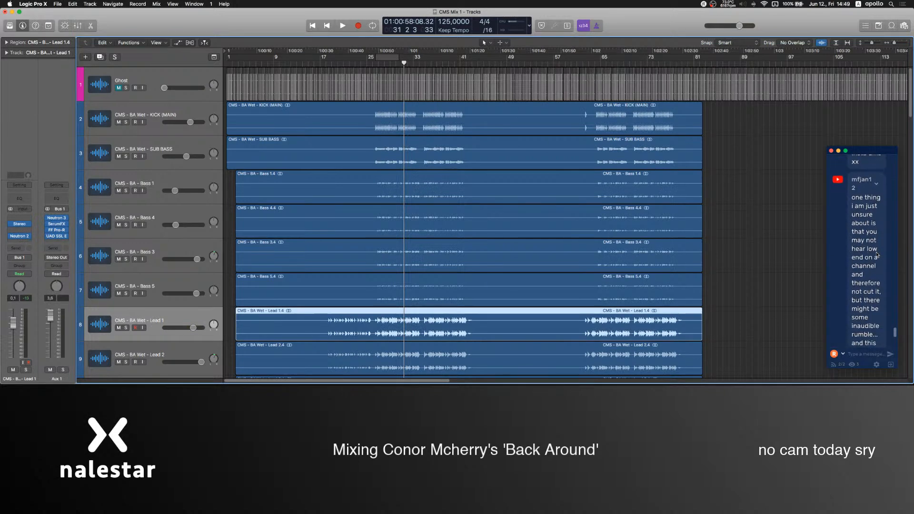
scroll(878, 254, "down", 4)
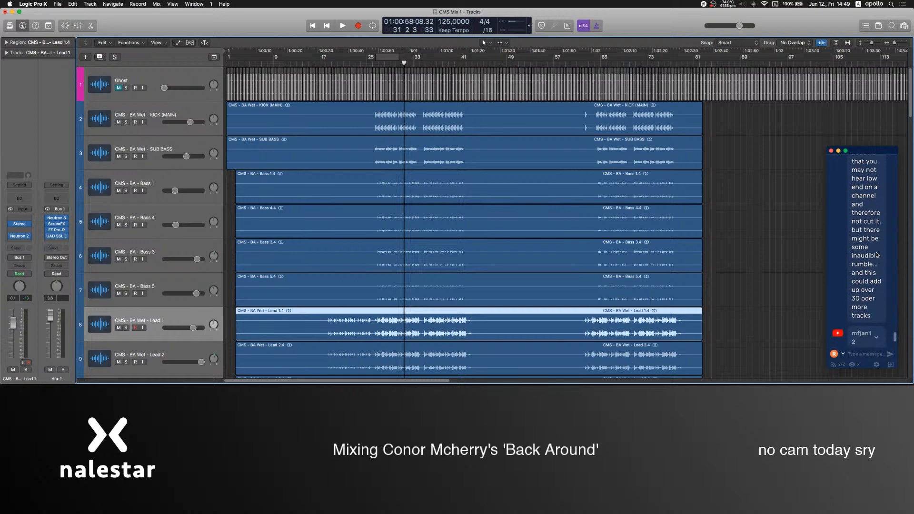
scroll(875, 256, "down", 1)
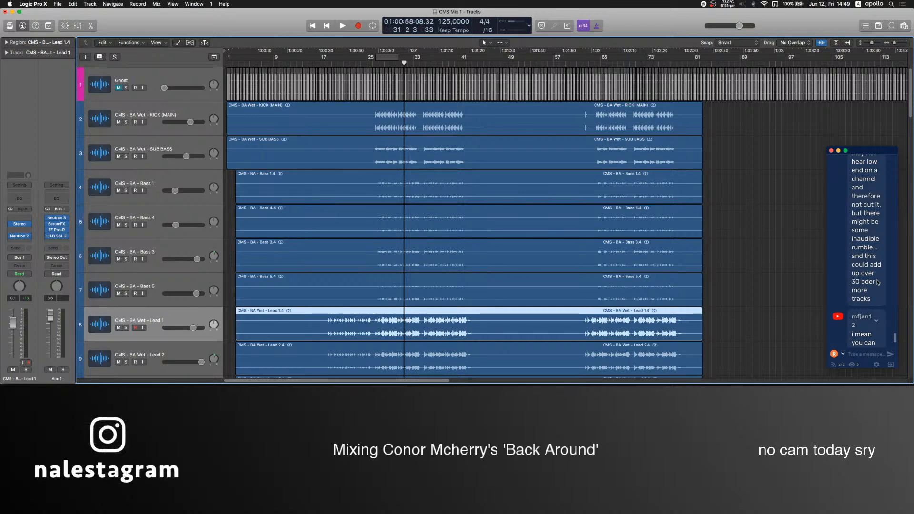
scroll(877, 282, "down", 3)
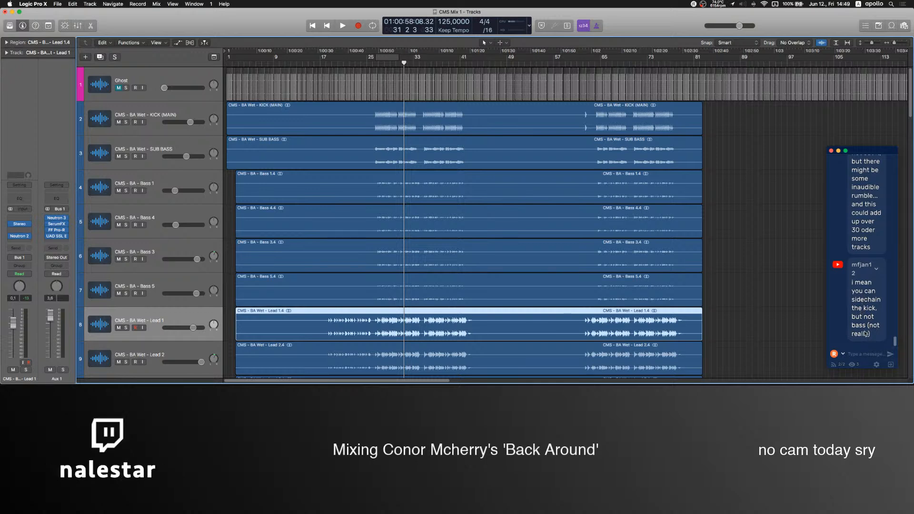
Inspect the channel strips of CMS - BA - Bass 1 and CMS - BA Wet - Lead 1 in turn.
left_click(142, 181)
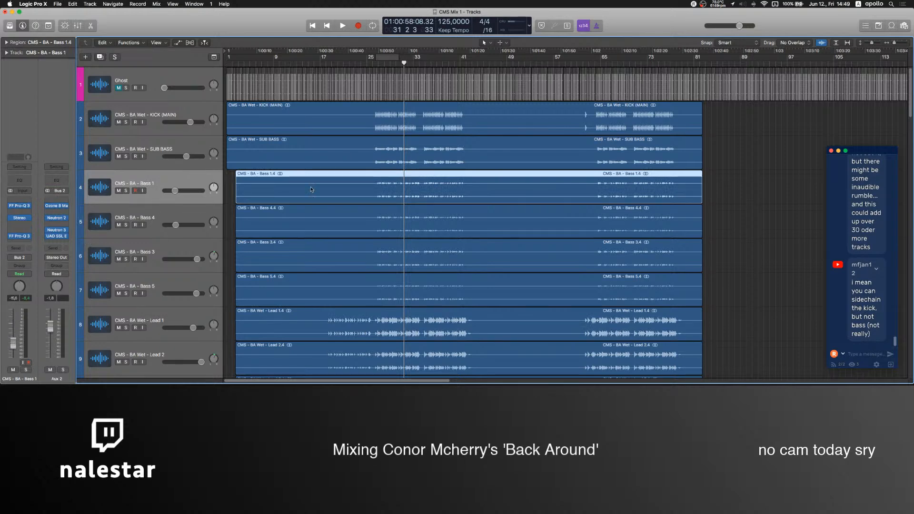
scroll(139, 234, "down", 3)
left_click(142, 251)
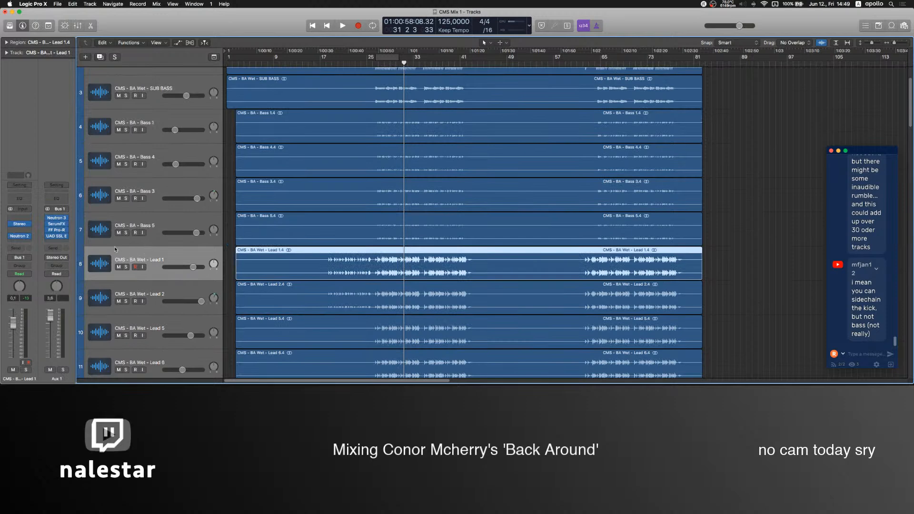
scroll(141, 228, "up", 3)
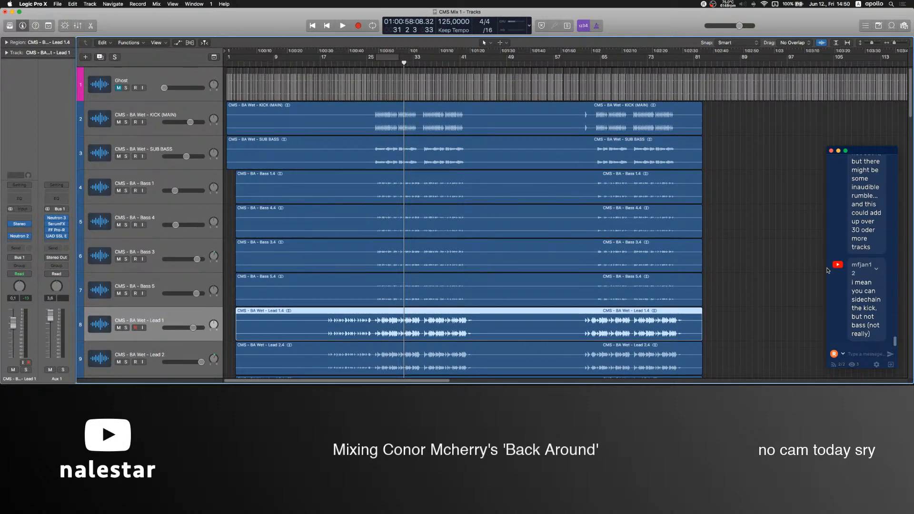
left_click(762, 271)
Try muting CMS - BA Wet - KICK (MAIN) with the playhead at bar 27, and unmute the track again.
left_click(150, 135)
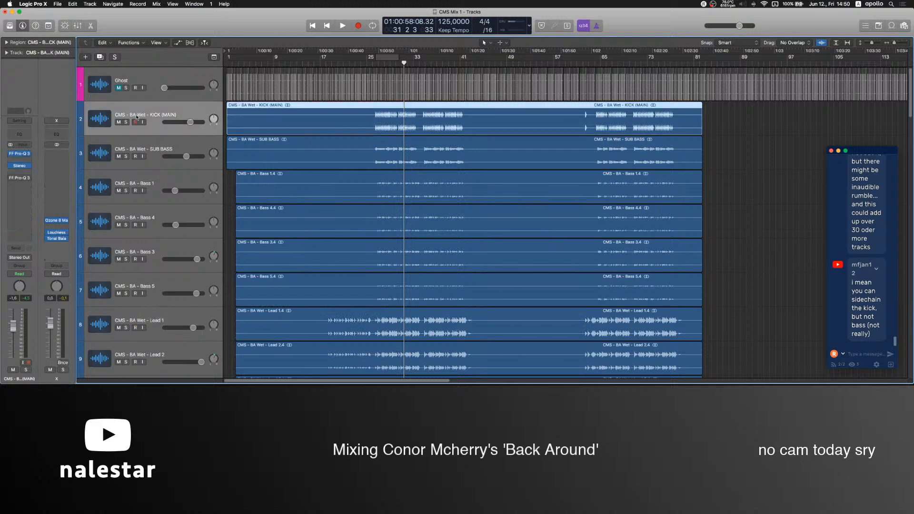
left_click(118, 122)
left_click(378, 64)
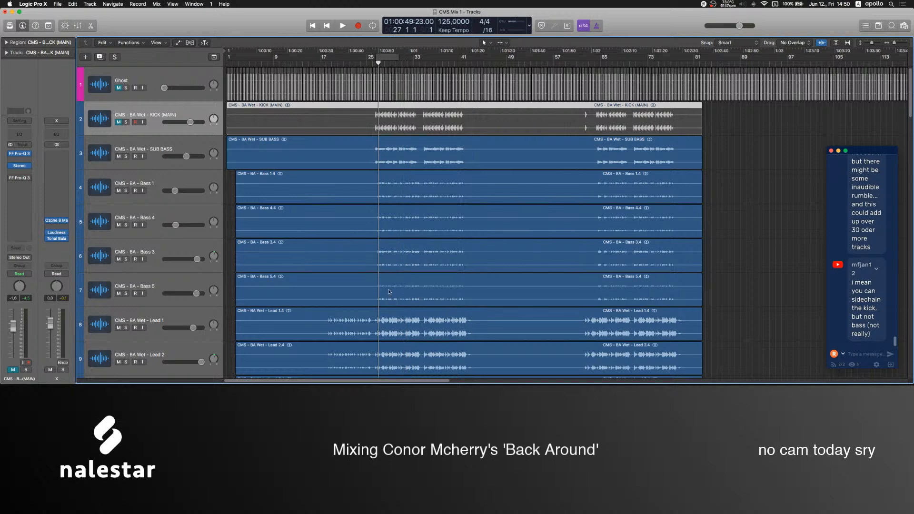
scroll(397, 239, "down", 3)
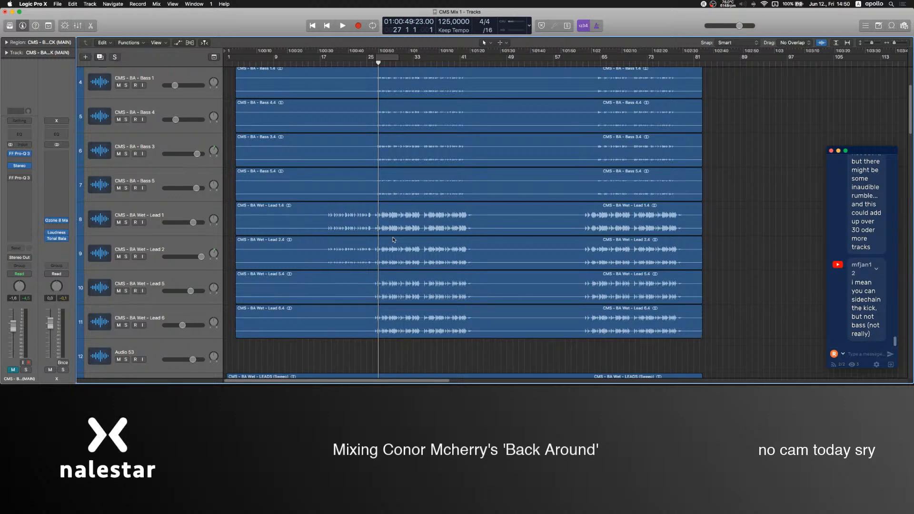
scroll(393, 239, "down", 10)
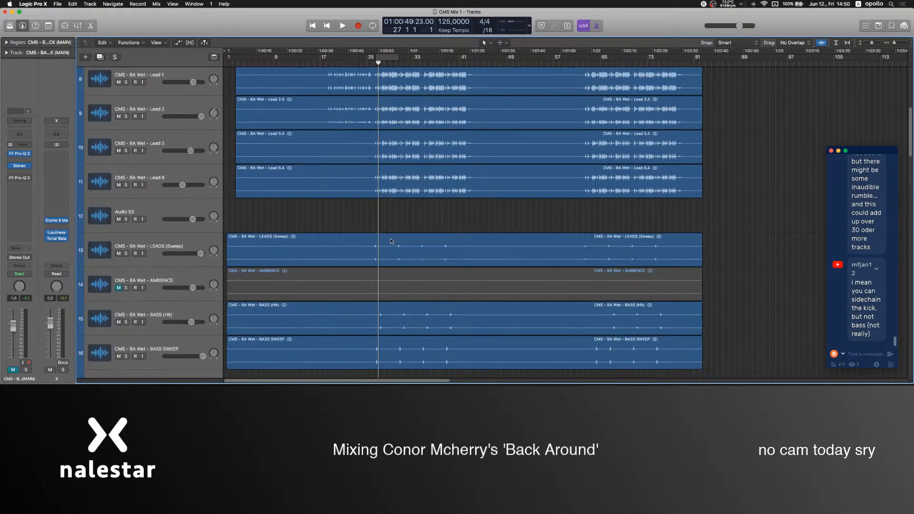
scroll(391, 241, "up", 10)
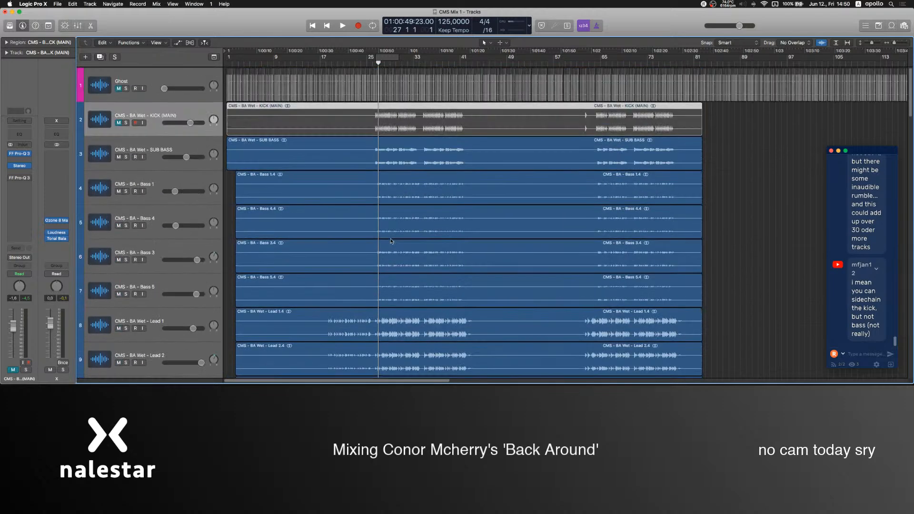
left_click(118, 122)
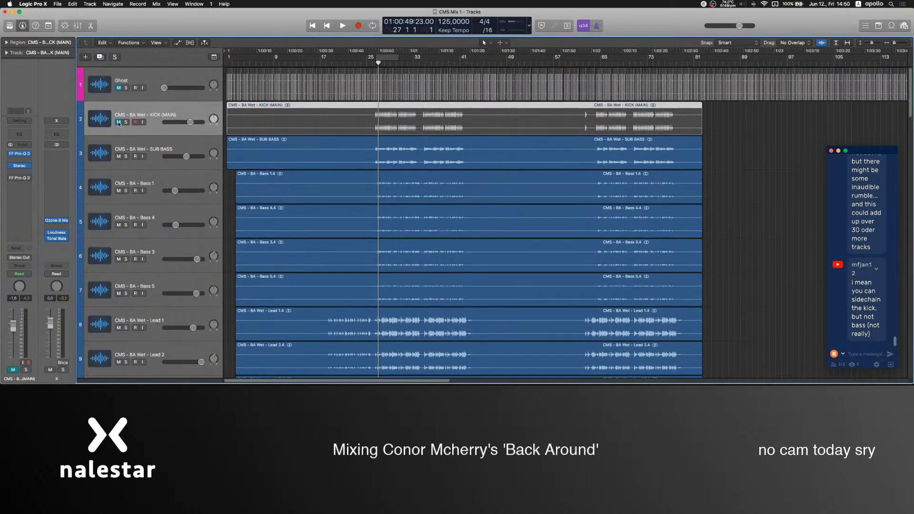
left_click(747, 229)
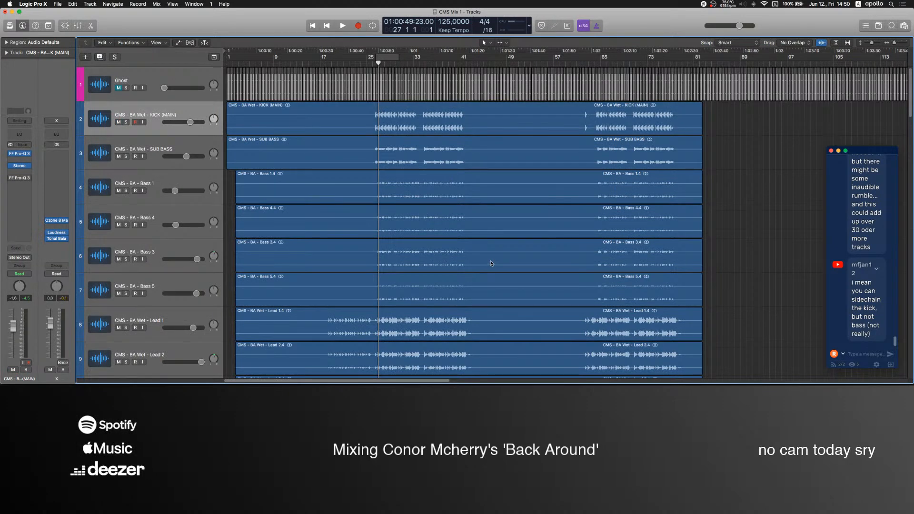
Switch to OBS to check the Mic level, return to Logic Pro, and play the mix from bar 27.
scroll(491, 263, "down", 5)
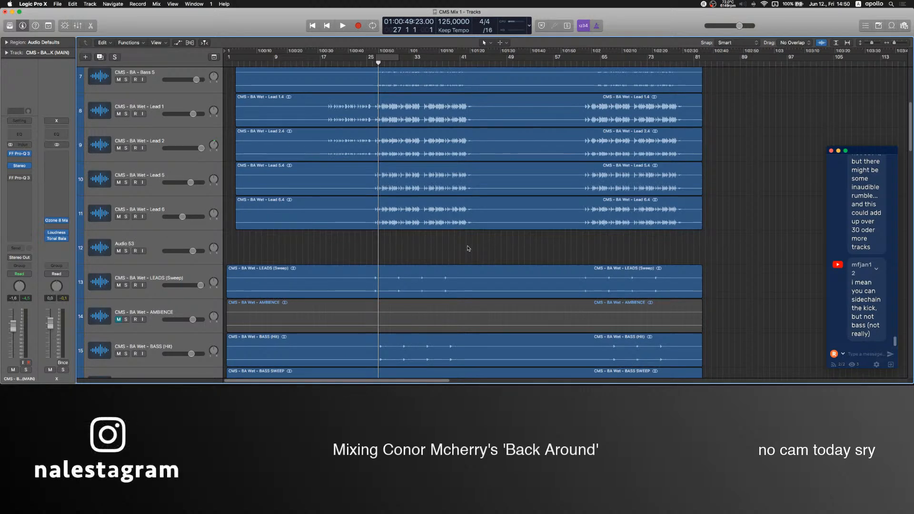
left_click(528, 374)
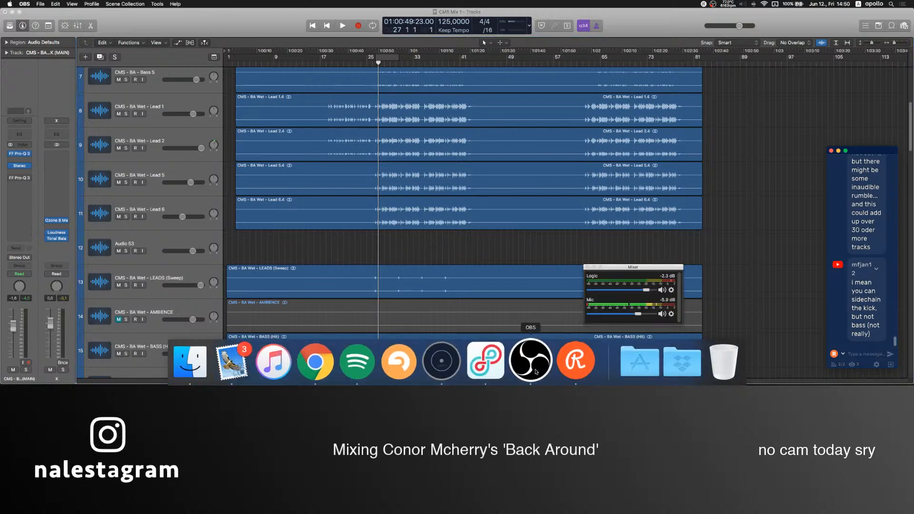
left_click(467, 251)
key("space")
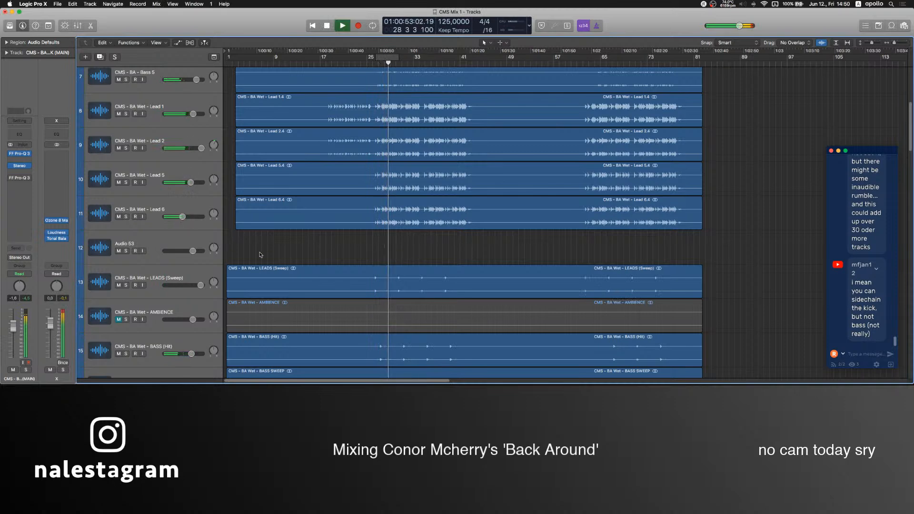
Unmute the CMS - BA Wet - AMBIENCE track, stop playback, and raise its audio file's gain by 12 dB.
scroll(325, 253, "down", 5)
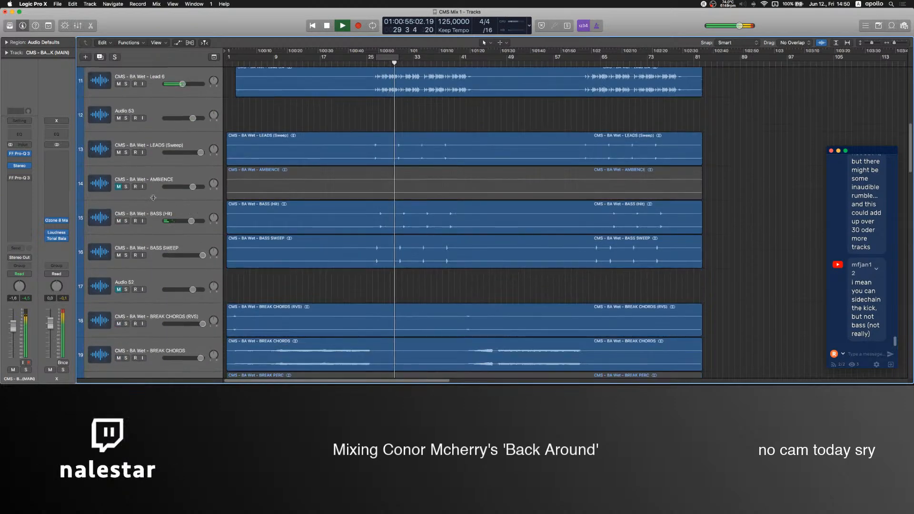
left_click(297, 185)
key("m")
left_click(291, 127)
key("space")
double_click(328, 175)
left_click(147, 225)
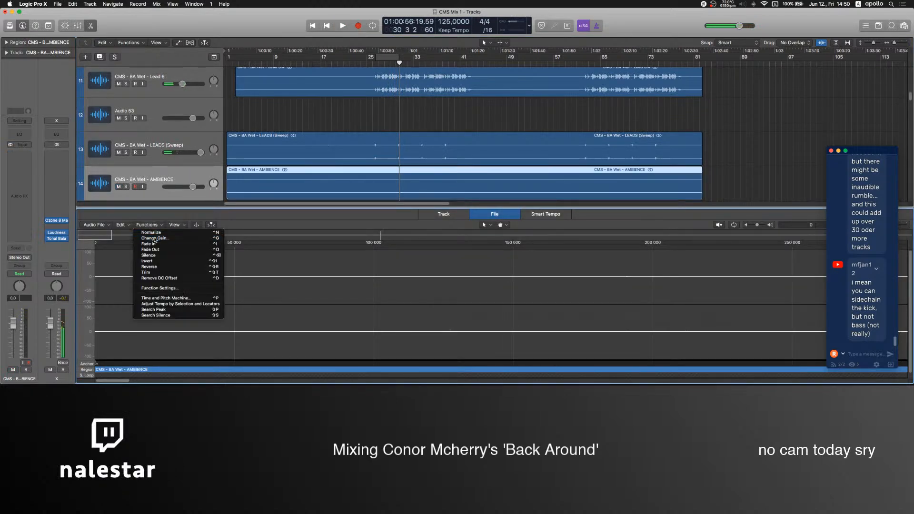
left_click(155, 238)
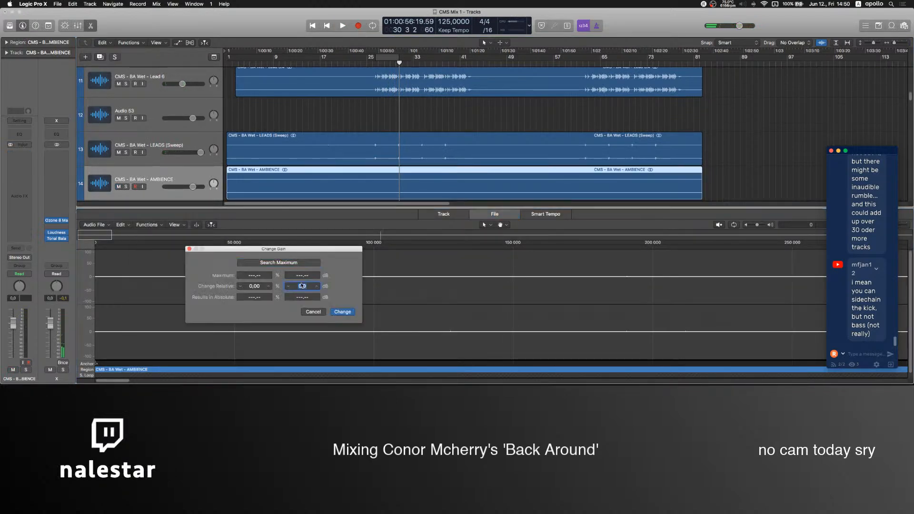
type("12")
left_click(343, 312)
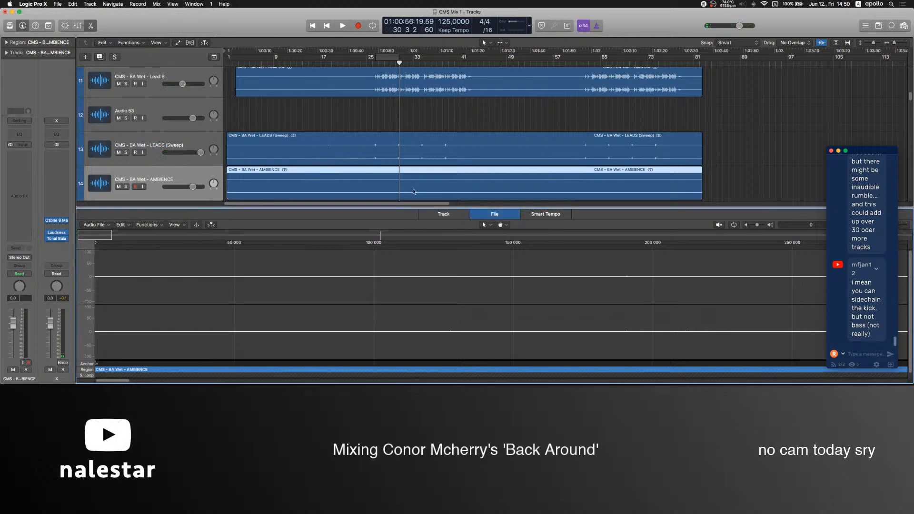
Close the audio editor and play the song from the beginning, lowering the AMBIENCE track to -2.0 dB.
key("p")
key("p")
left_click(446, 121)
key("Return")
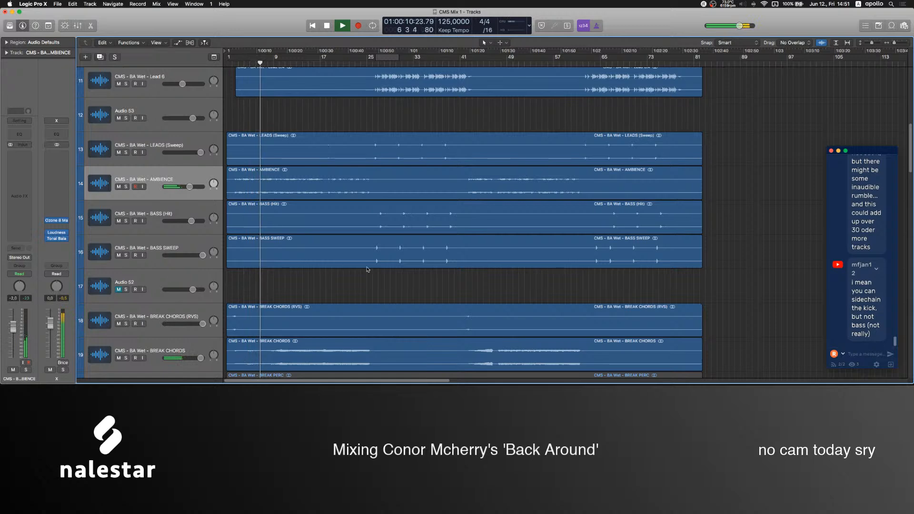
Unmute the CMS - BA Wet - BREAK PERC track and raise its volume to 4.5 dB during playback.
scroll(129, 298, "down", 3)
left_click(118, 296)
left_click_drag(192, 296, 198, 296)
scroll(323, 249, "down", 3)
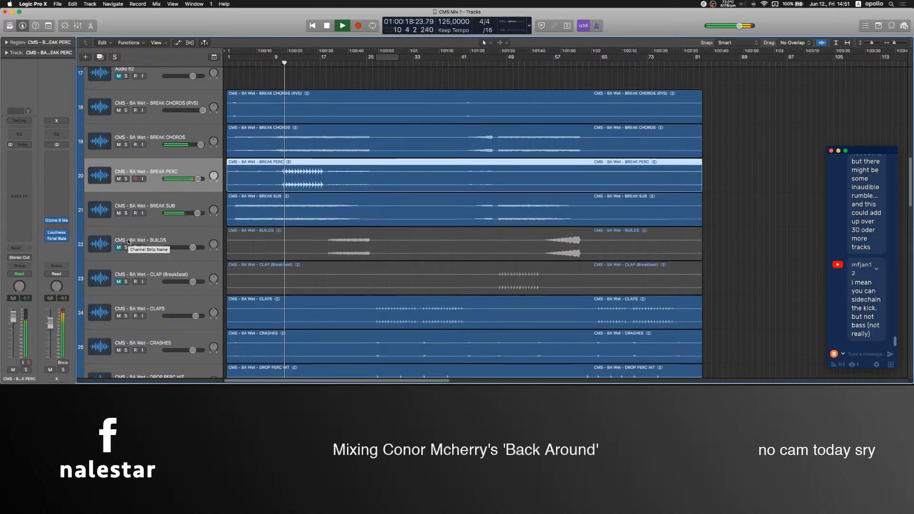
left_click_drag(198, 179, 200, 179)
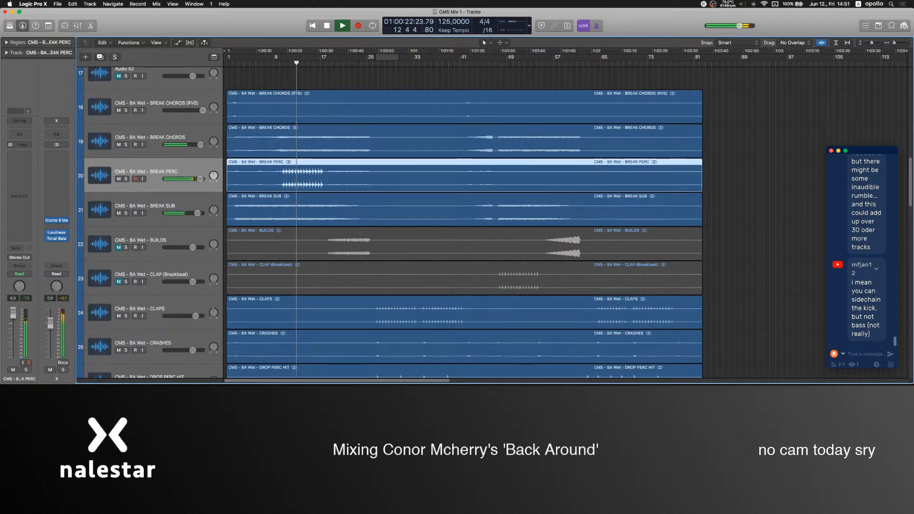
Select the CMS - BA Wet - BUILDS track, check the Mic level in OBS, and return to Logic Pro.
left_click(115, 239)
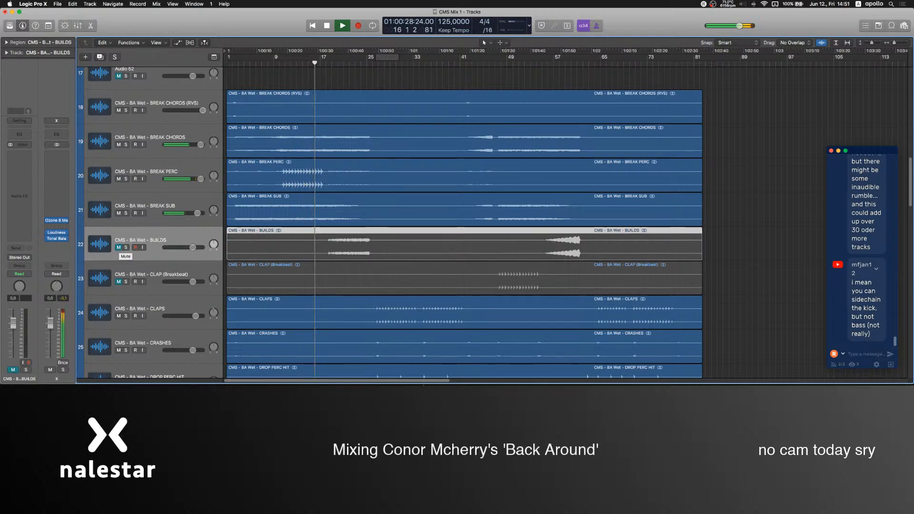
left_click(537, 364)
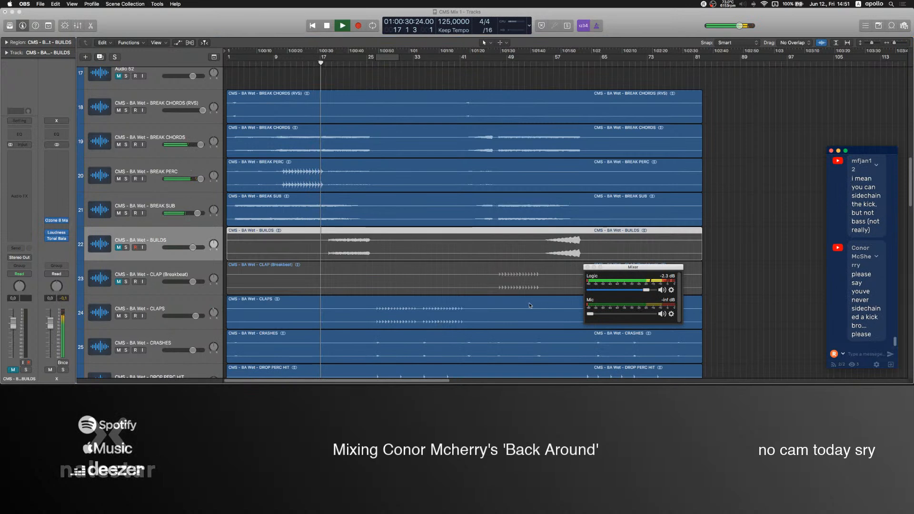
left_click(758, 269)
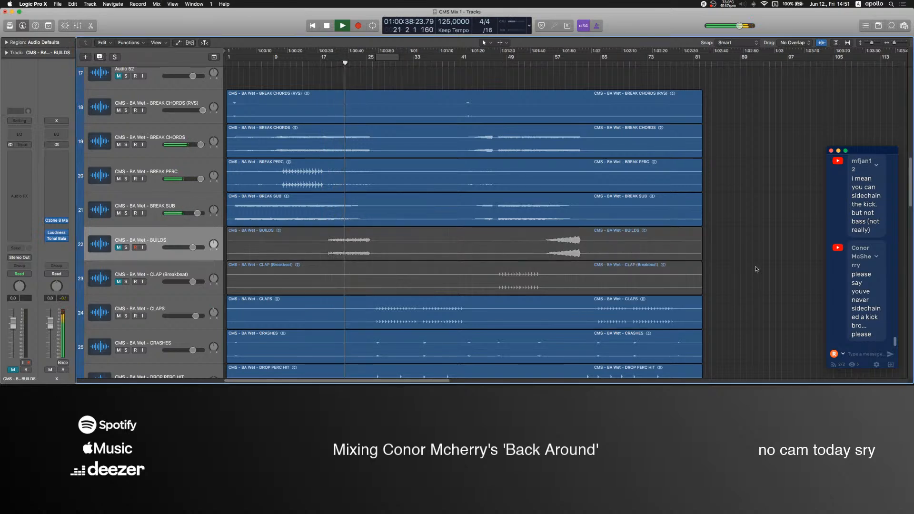
Audition the BUILDS track unmuted from around bar 18, set its volume to 1.4 dB, and mute it again.
left_click(119, 247)
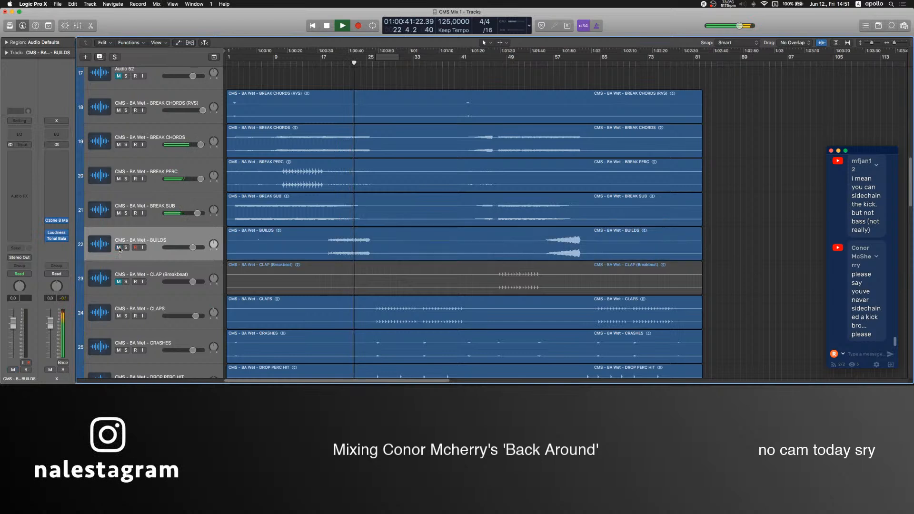
left_click(331, 63)
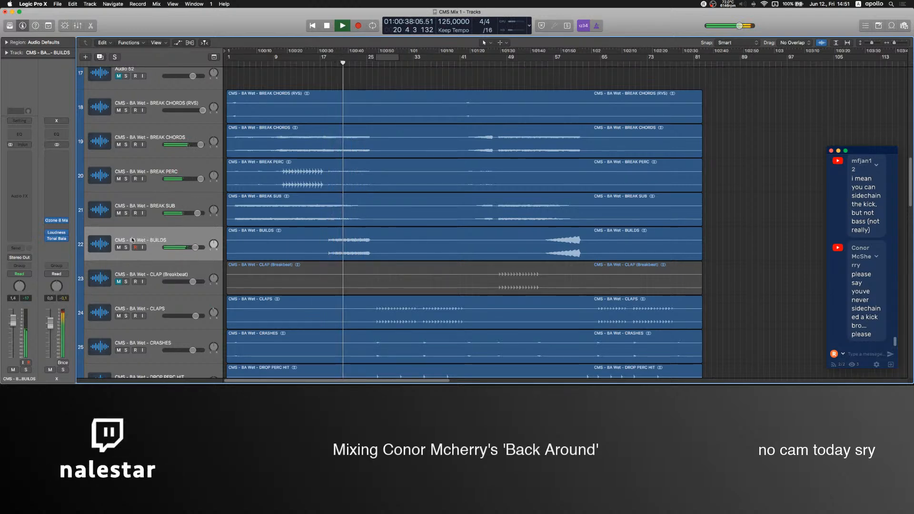
left_click(119, 247)
Audition the CMS - BA Wet - CLAP (Breakbeat) track unmuted from around bar 50, and mute it again.
left_click(119, 281)
left_click(519, 61)
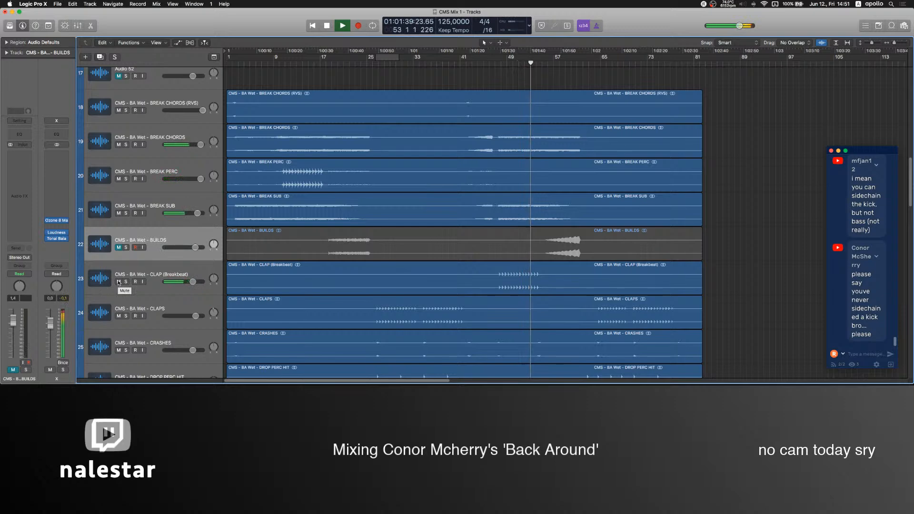
left_click(119, 282)
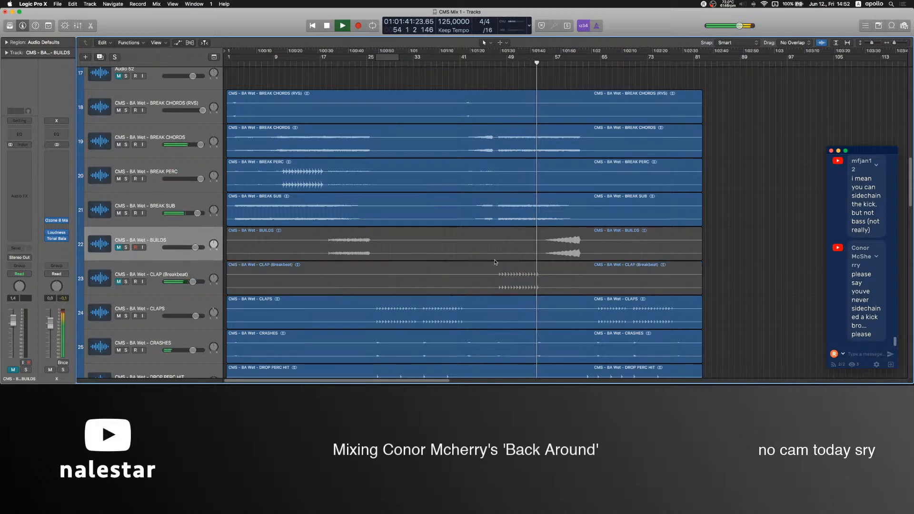
Stop playback, read the newest chat messages, and switch to OBS to bring the Mic level up to -5.2 dB.
scroll(490, 261, "down", 7)
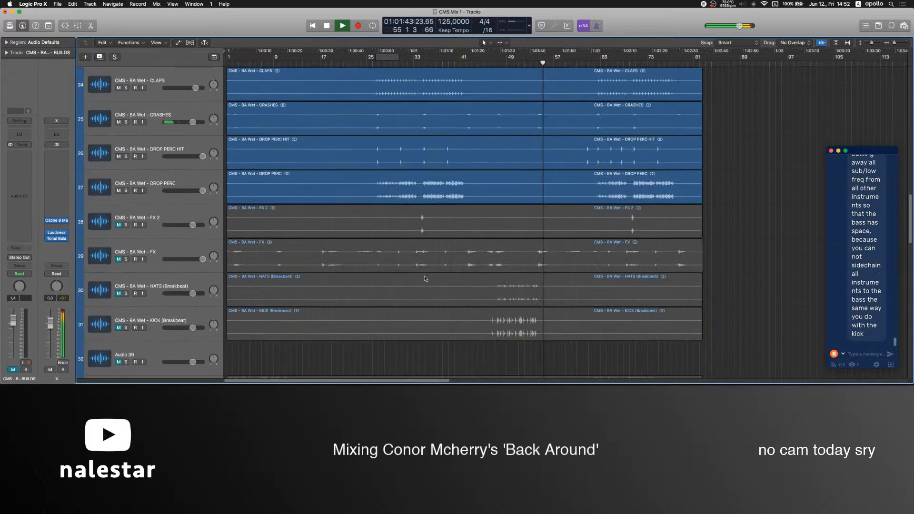
key("space")
scroll(876, 286, "up", 5)
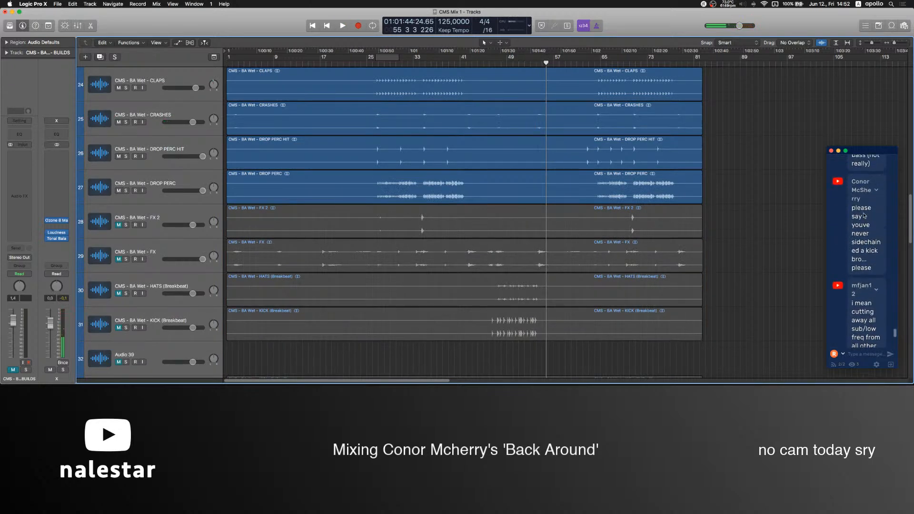
left_click(527, 359)
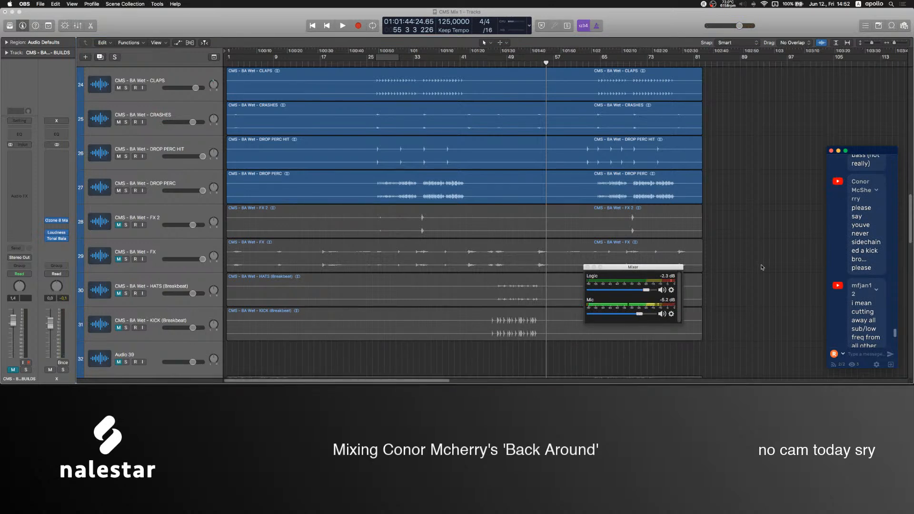
Read the newest chat messages about cutting low frequencies for the bass and sidechaining, down to the latest one.
scroll(864, 288, "down", 3)
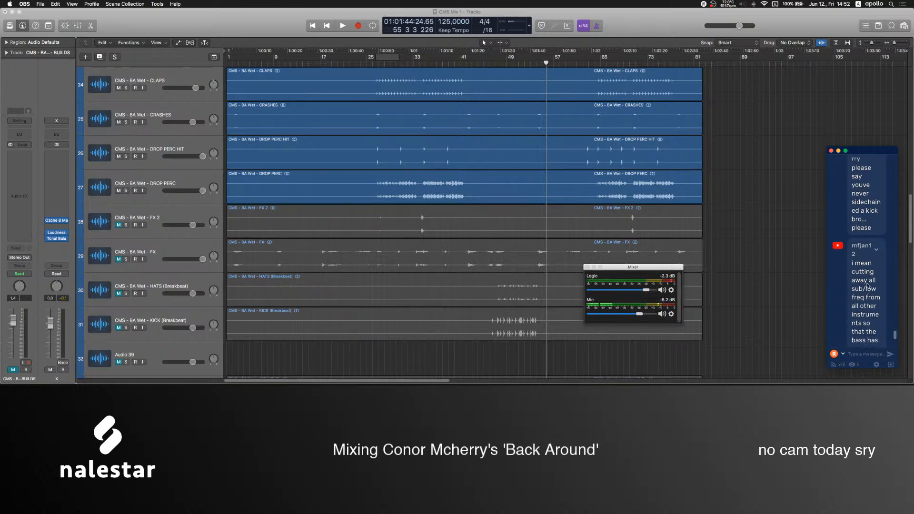
scroll(869, 275, "down", 2)
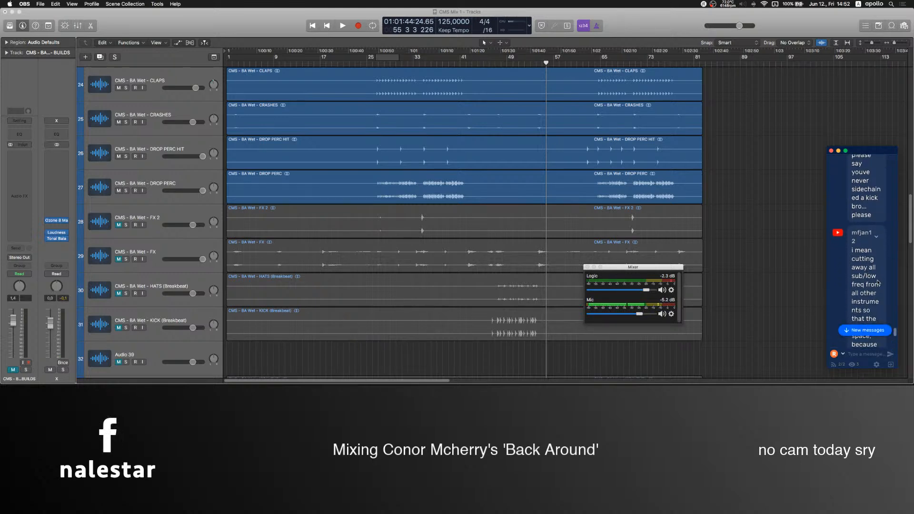
scroll(878, 282, "down", 4)
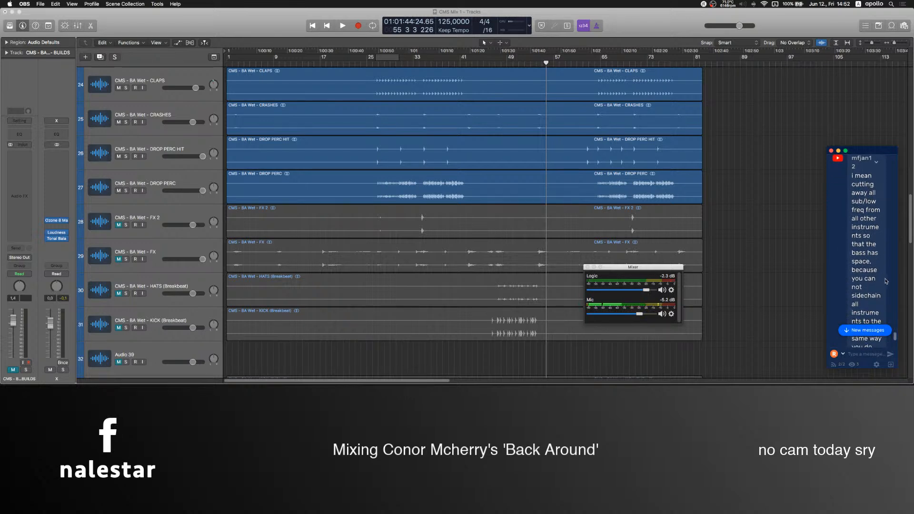
scroll(877, 276, "down", 1)
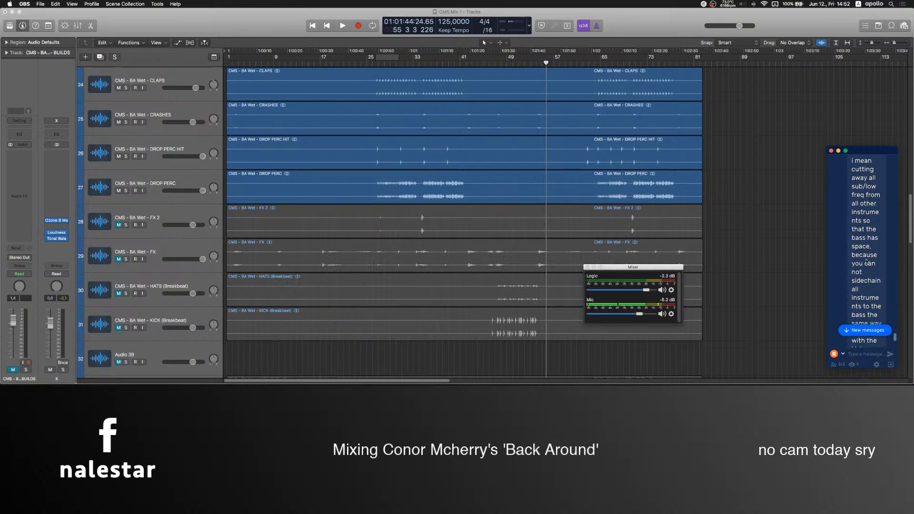
scroll(868, 275, "down", 3)
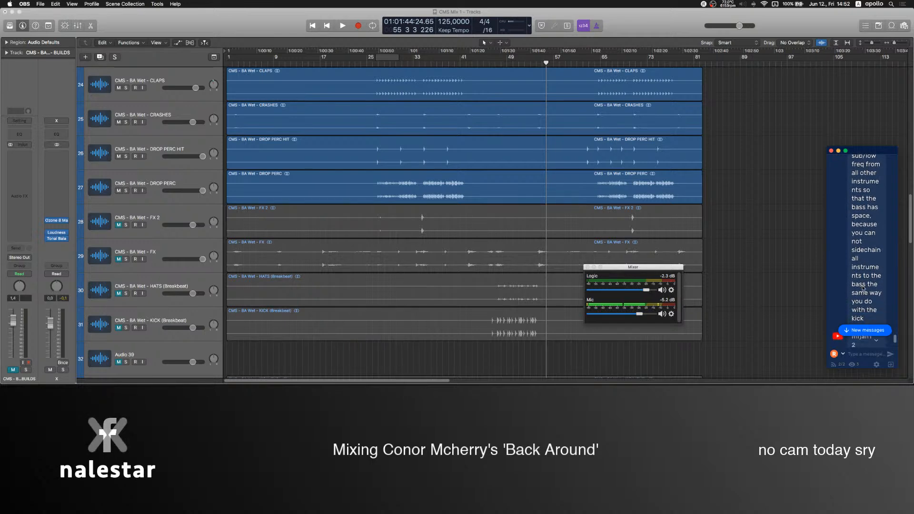
scroll(867, 299, "down", 3)
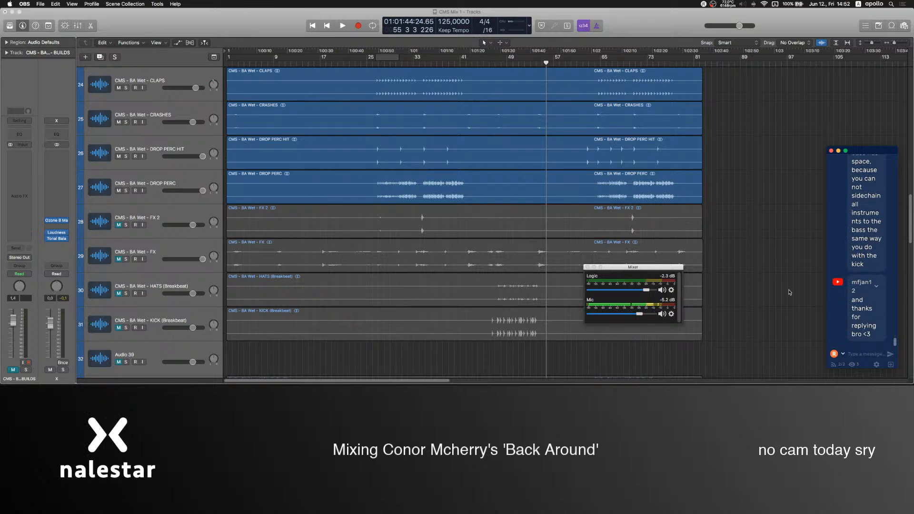
Insert an FF Pro-C 2 compressor on the CMS - BA - Bass 1 track and examine its available side-chain sources.
scroll(790, 293, "up", 15)
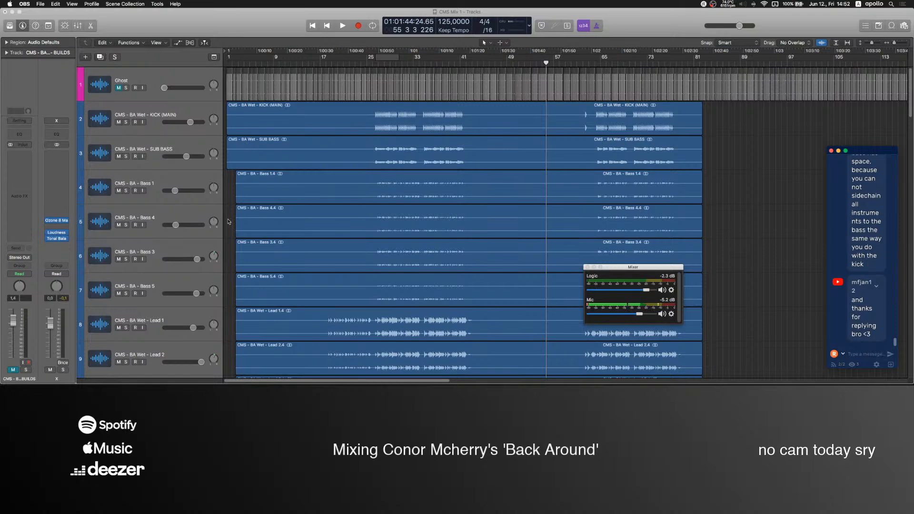
left_click(150, 185)
left_click(27, 240)
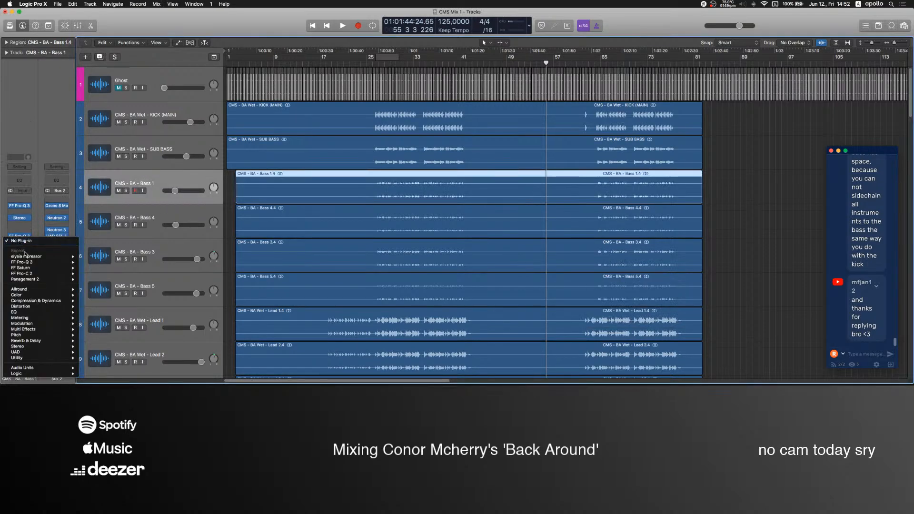
left_click(137, 131)
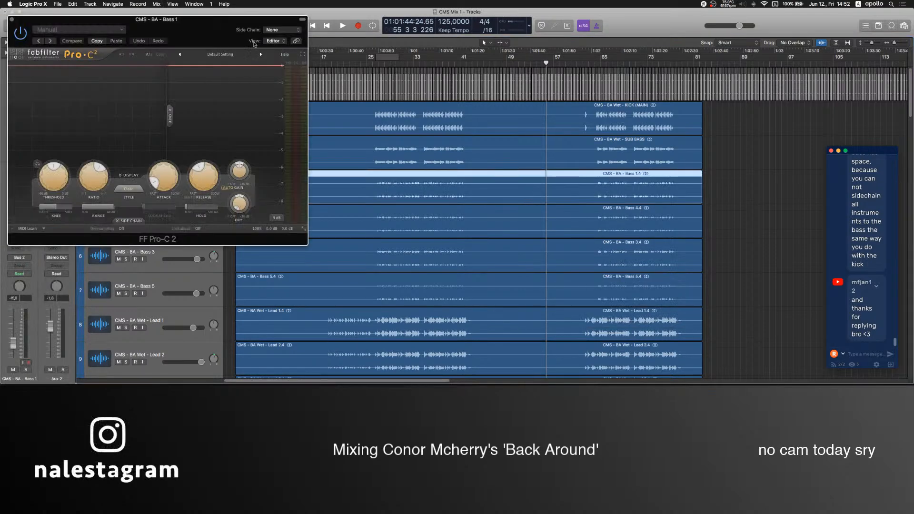
left_click(283, 31)
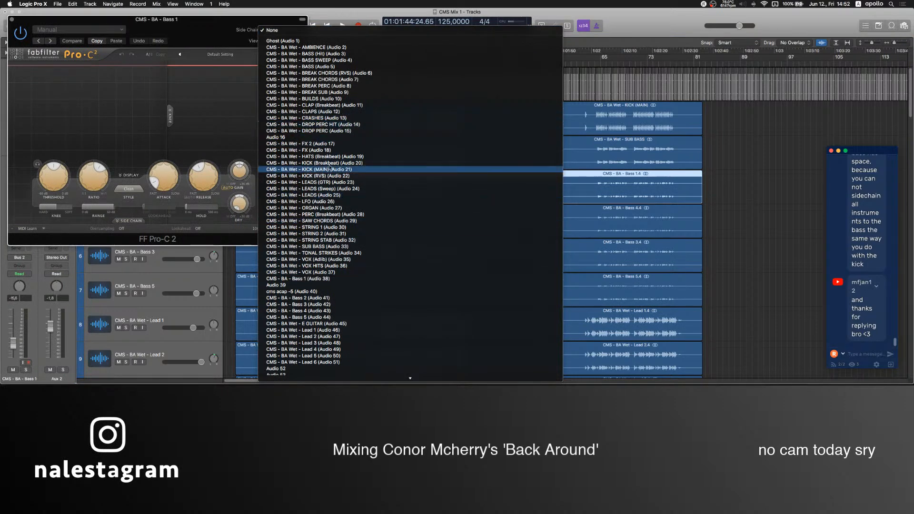
left_click(199, 29)
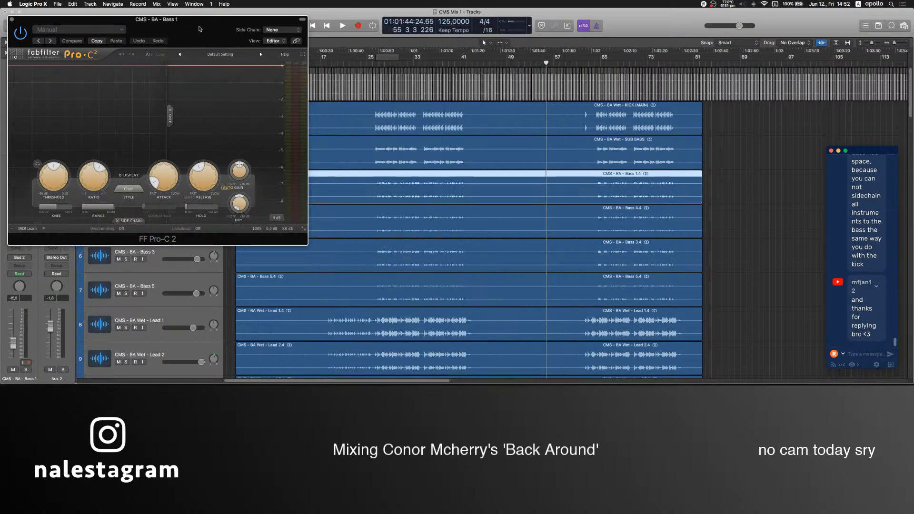
left_click(289, 31)
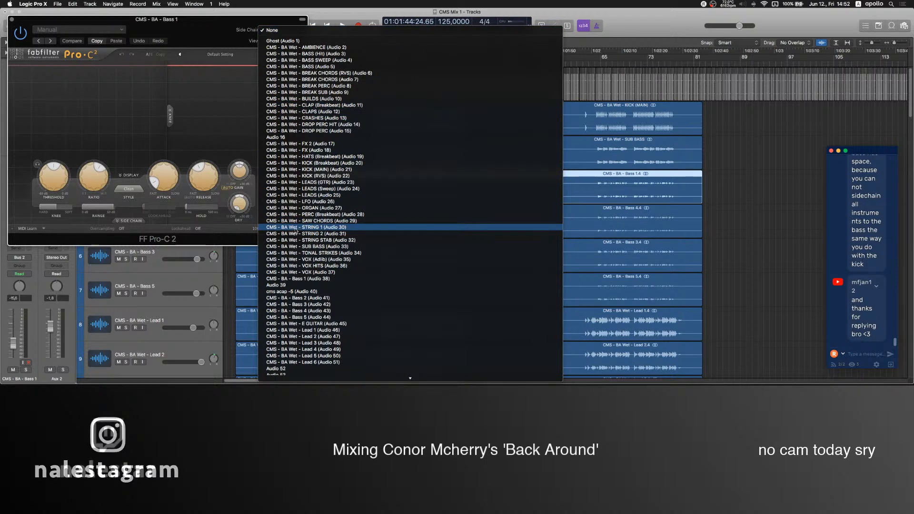
left_click(172, 31)
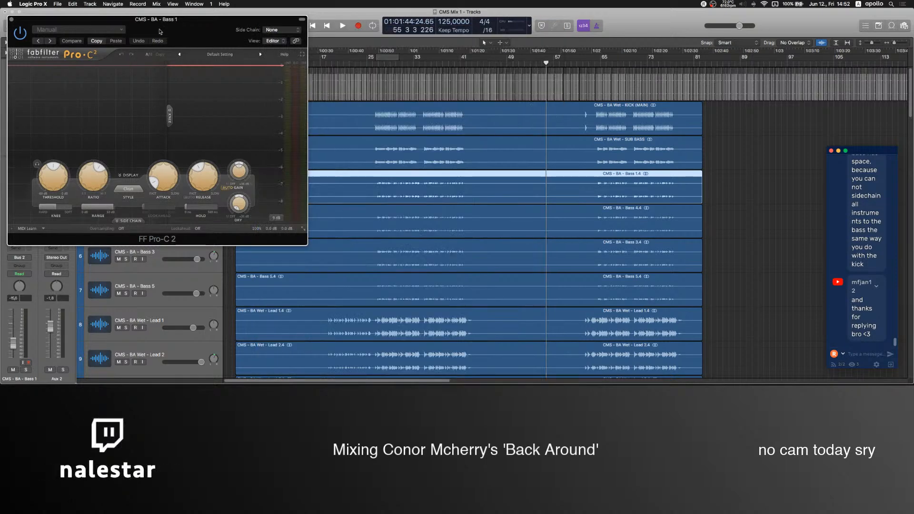
Close the FF Pro-C 2 window and remove the compressor from the Bass 1 track.
left_click(12, 20)
left_click(30, 237)
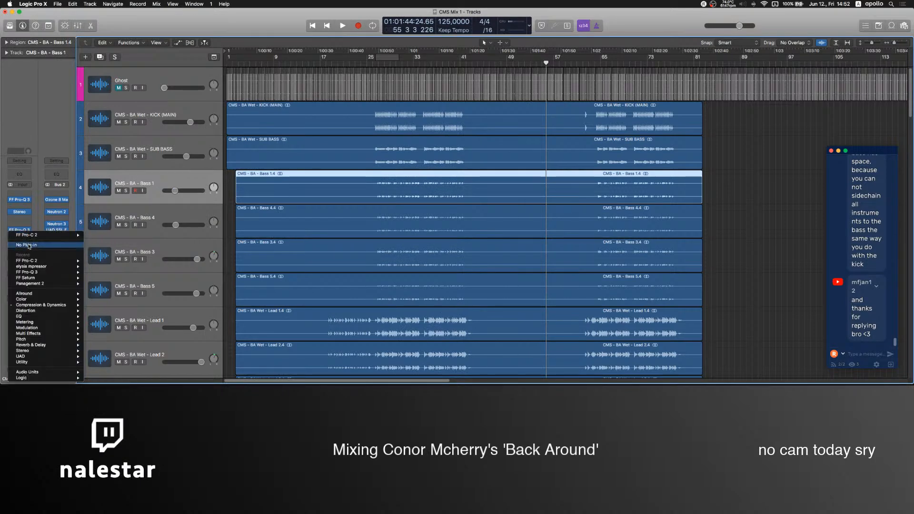
left_click(761, 223)
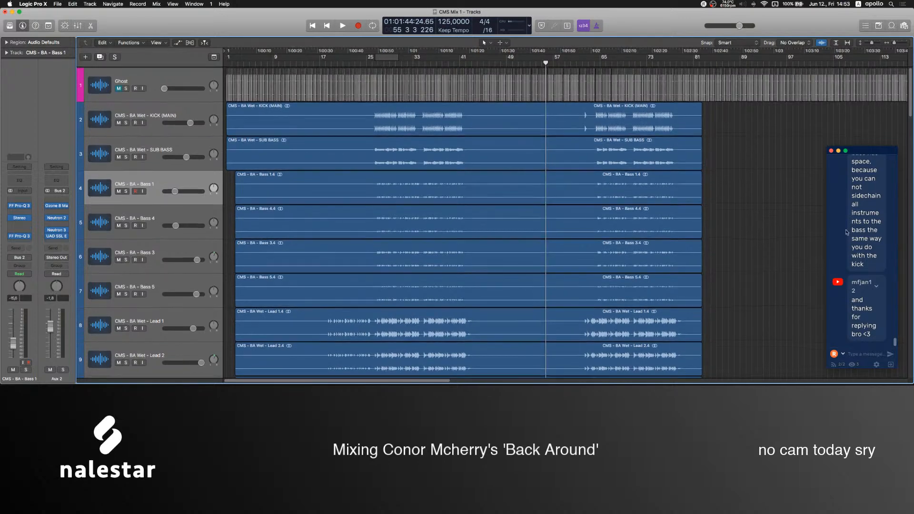
Recheck the chat and select the CMS - BA Wet - BUILDS track.
scroll(874, 265, "up", 5)
scroll(873, 265, "down", 5)
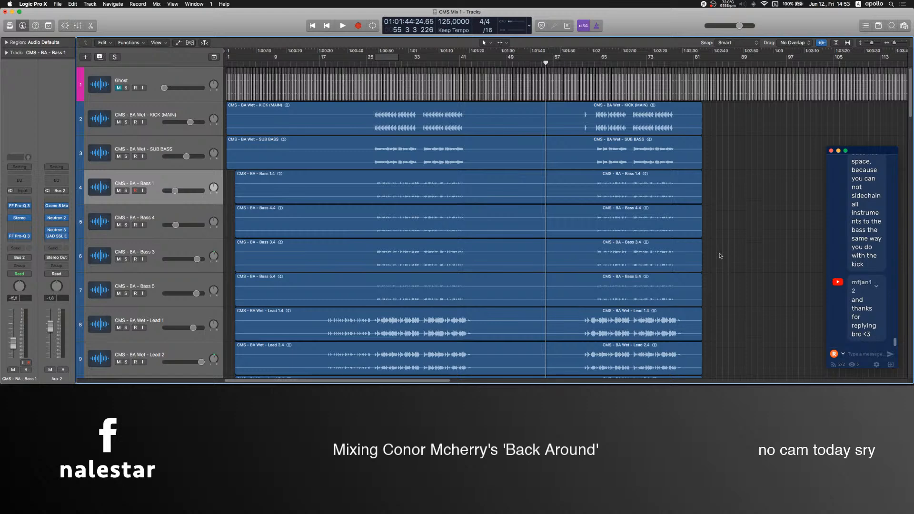
scroll(720, 256, "down", 20)
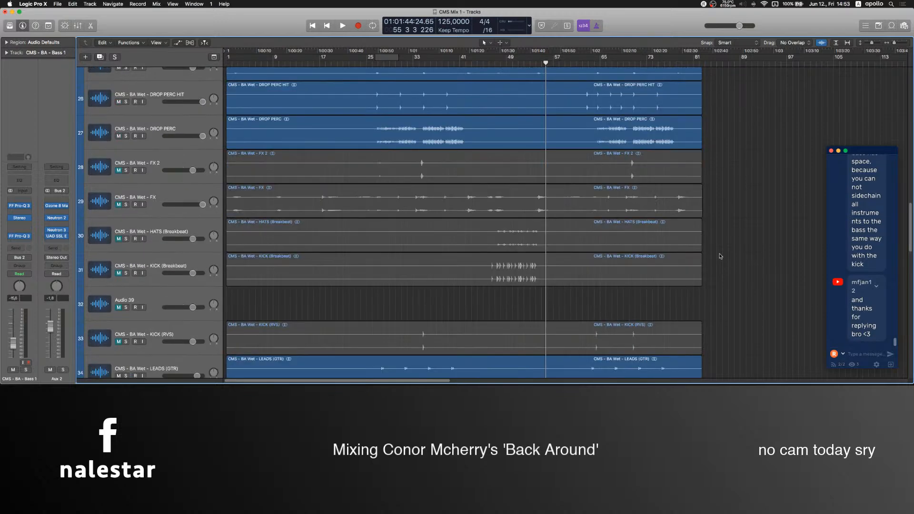
scroll(721, 255, "up", 10)
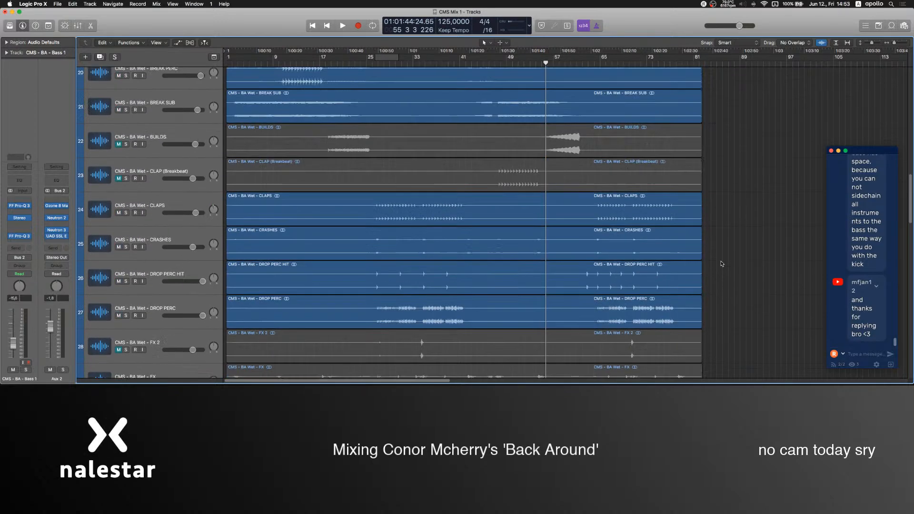
scroll(721, 264, "up", 3)
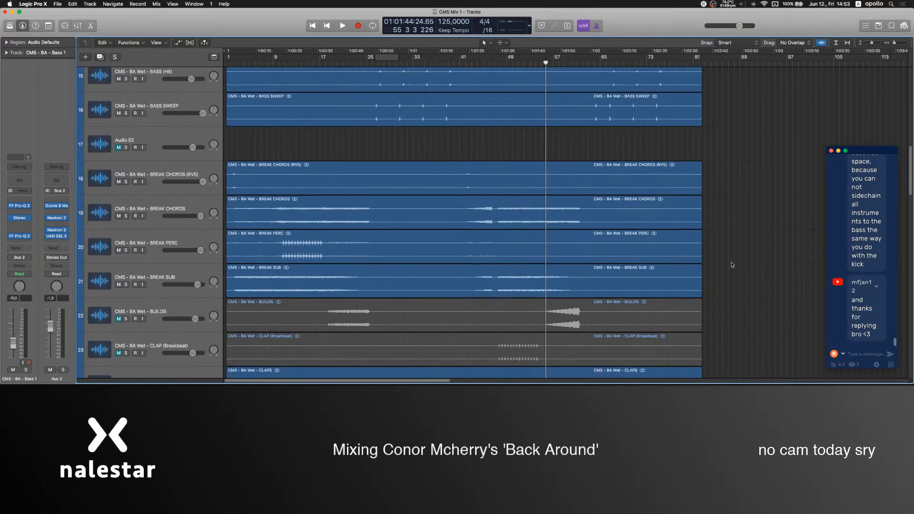
left_click(165, 304)
left_click(399, 146)
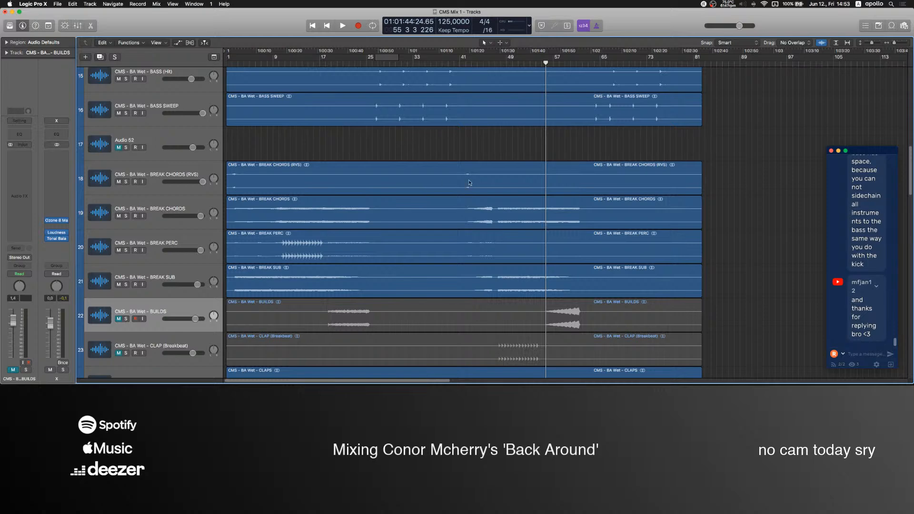
Start playback from around bar 11, pull the Mic level down to -inf dB in OBS, and return to Logic Pro.
scroll(469, 182, "down", 10)
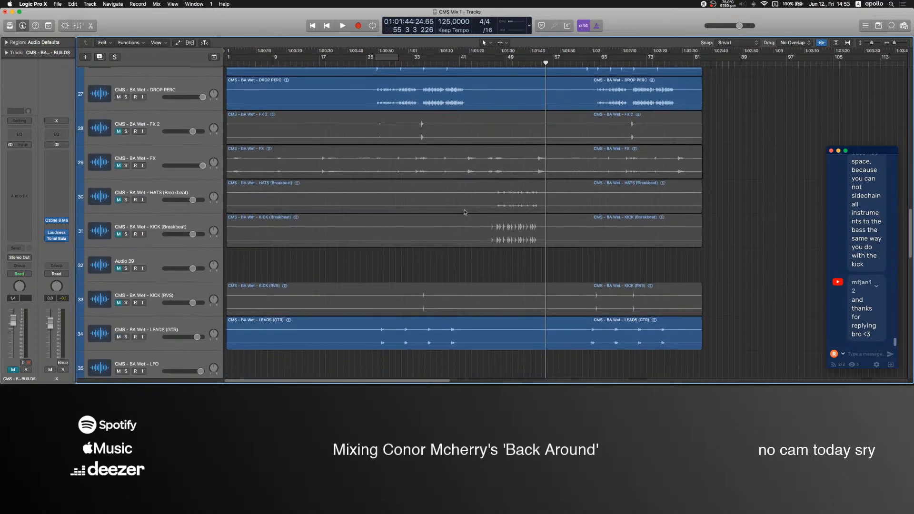
left_click(495, 60)
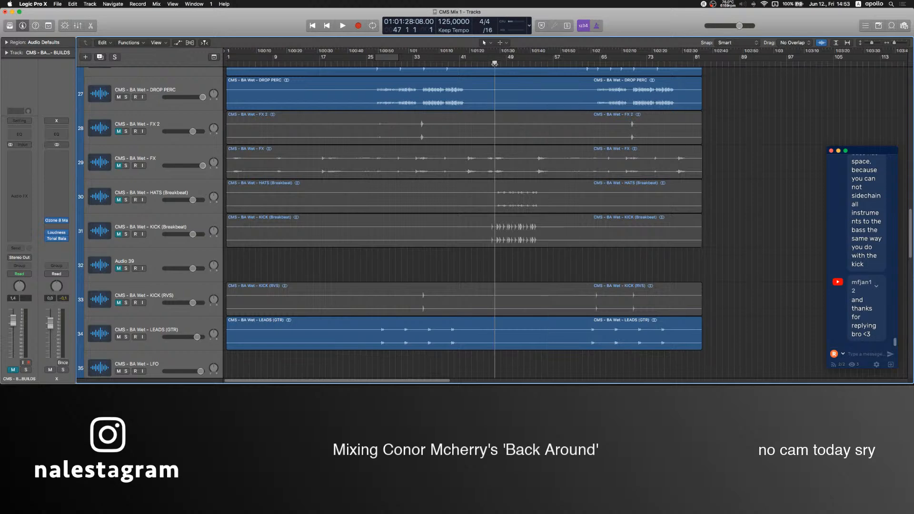
left_click(283, 63)
scroll(382, 77, "up", 5)
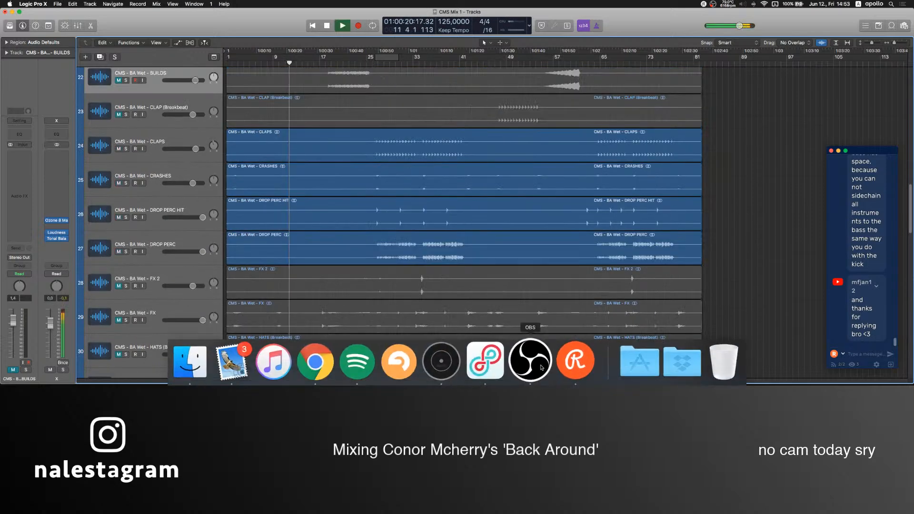
left_click(532, 360)
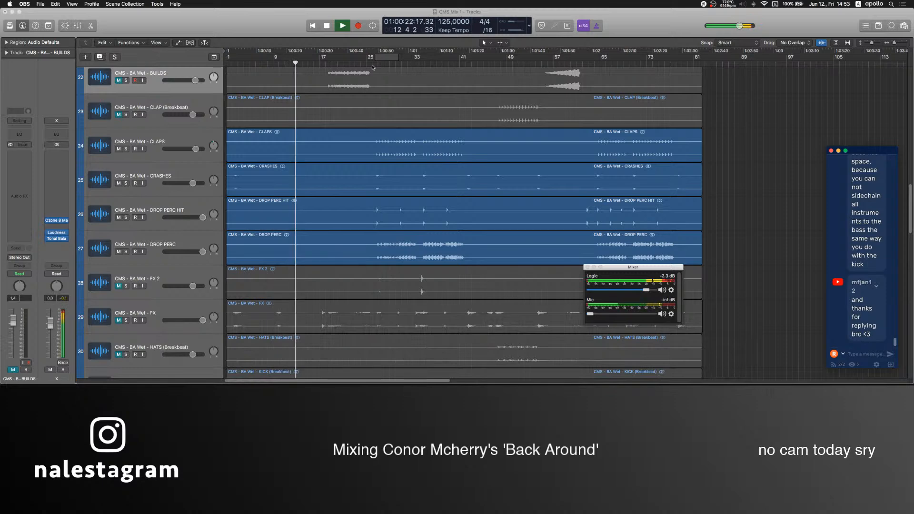
left_click(669, 261)
Select the Ghost track during playback and open Tonal Balance Control from the X channel, moving its window clear of the channel strips.
scroll(153, 150, "up", 15)
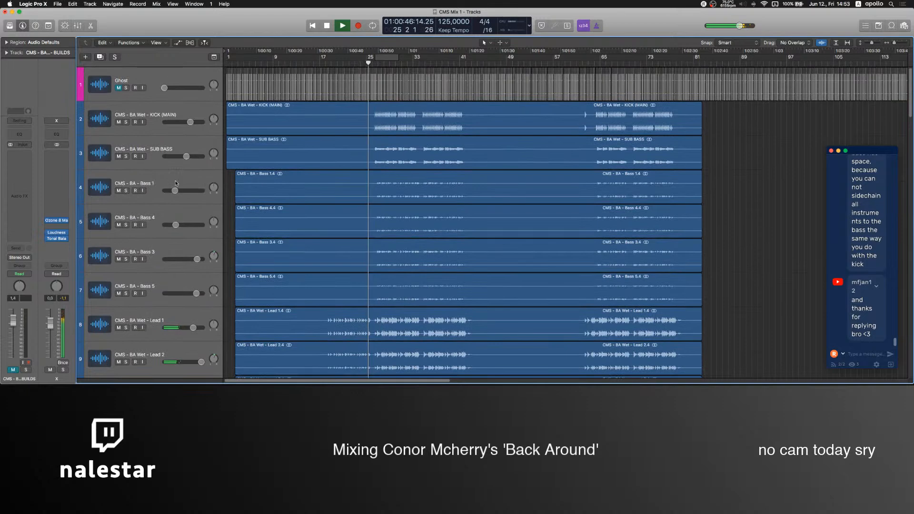
left_click(203, 176)
left_click(146, 98)
left_click(56, 228)
left_click_drag(181, 40, 395, 74)
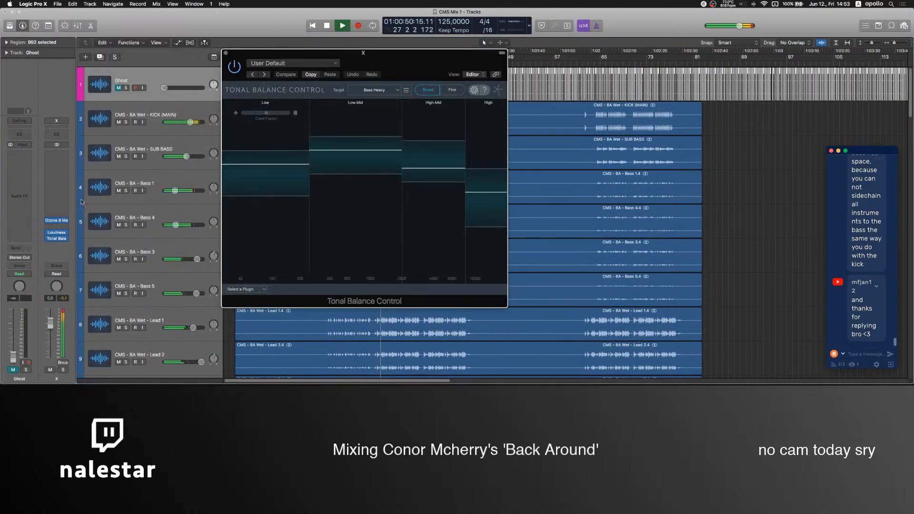
Insert UAD Manley Massive Passive MST before Ozone on the X channel and arrange its window beside Tonal Balance Control.
left_click(52, 206)
mouse_move(52, 318)
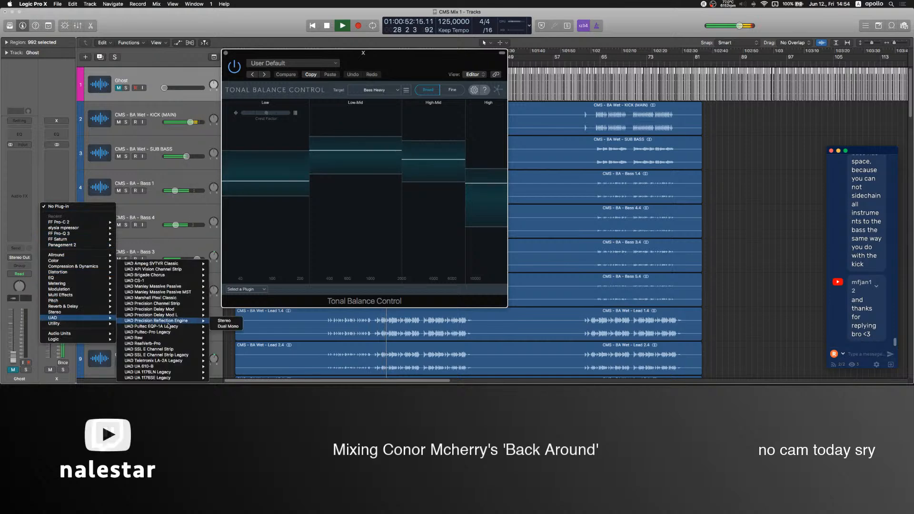
left_click(193, 292)
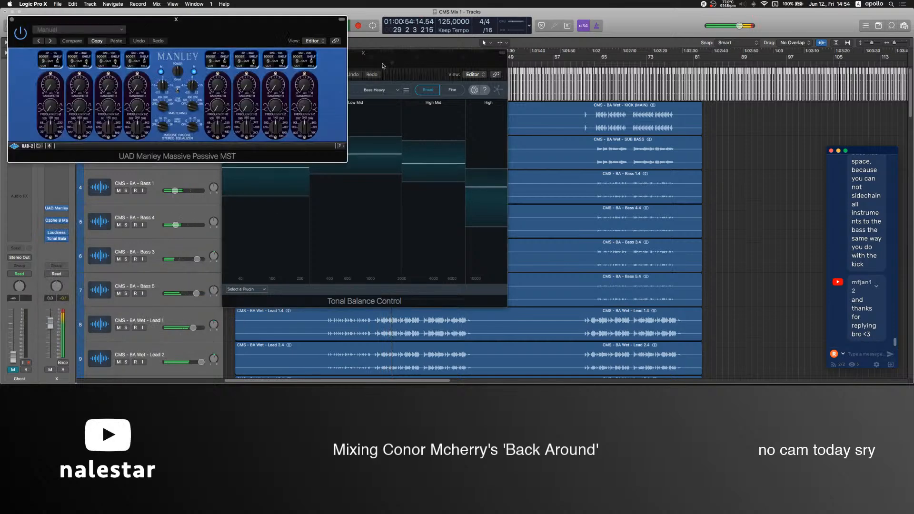
left_click_drag(379, 62, 550, 79)
left_click_drag(251, 25, 258, 118)
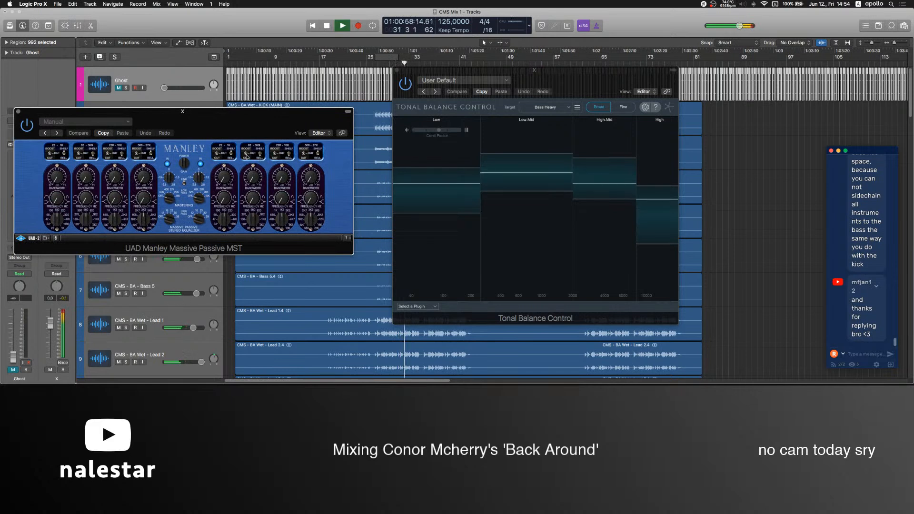
Switch the Massive Passive bands to boost and adjust their gain and frequency while monitoring the tonal balance.
left_click(217, 154)
left_click_drag(224, 220, 225, 228)
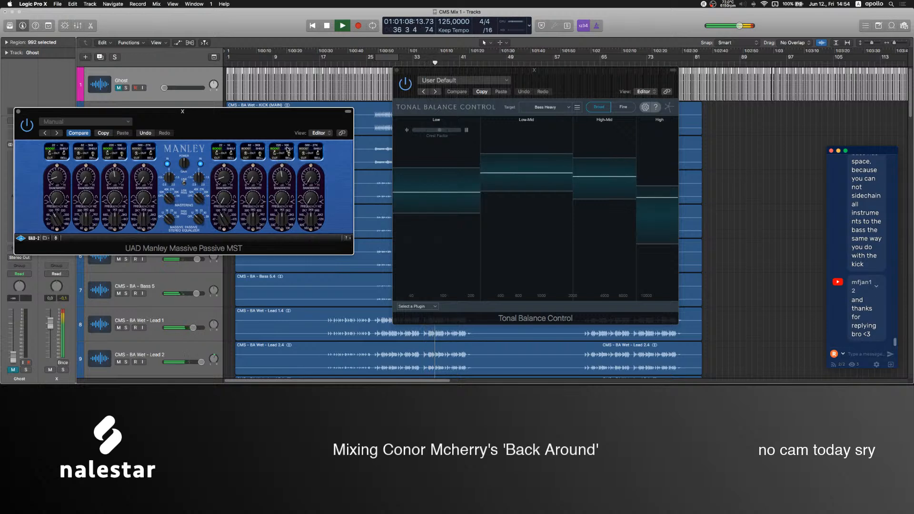
left_click_drag(284, 229, 287, 219)
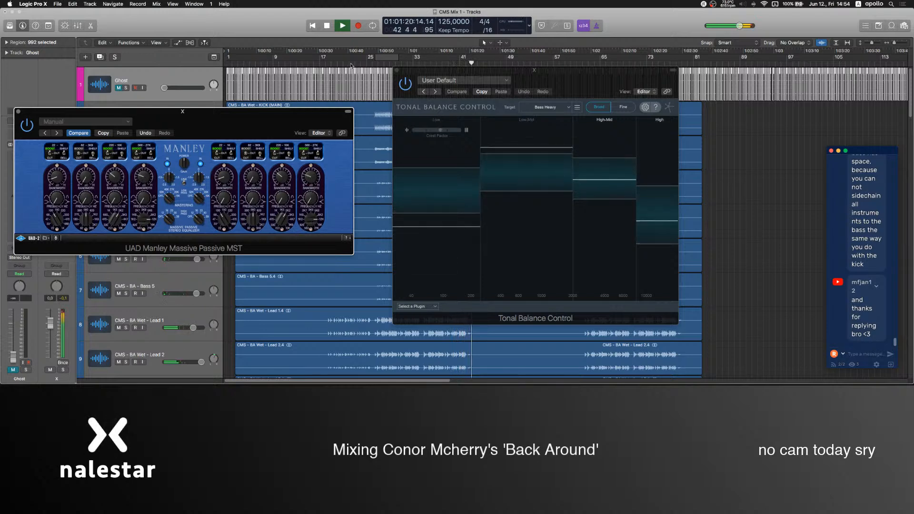
Replay the drop from around bar 27, mute the CMS - BA Wet - DROP PERC track, and close Tonal Balance Control.
left_click(377, 62)
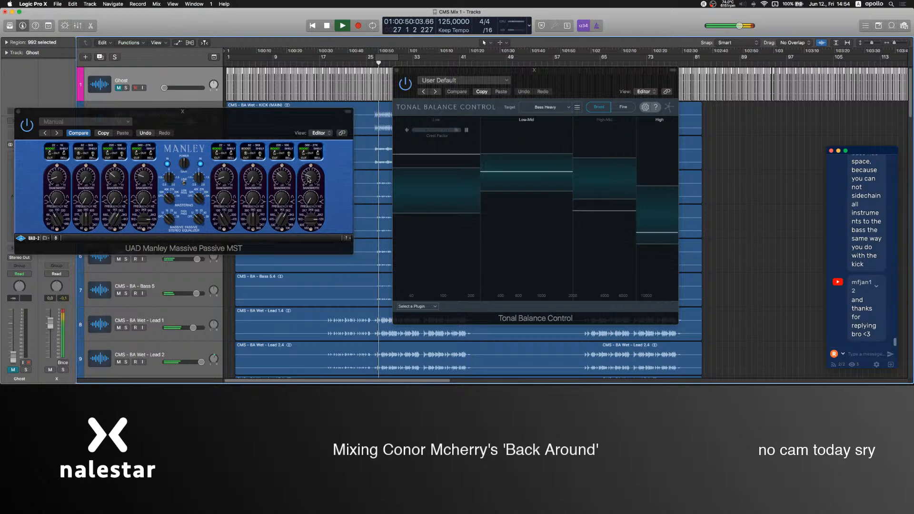
scroll(182, 315, "down", 10)
scroll(181, 315, "down", 10)
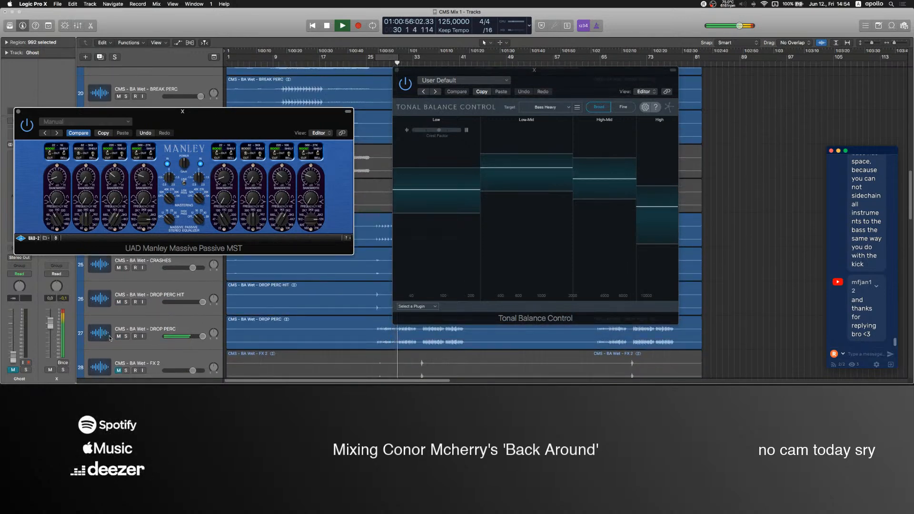
scroll(176, 315, "up", 1)
left_click(332, 212)
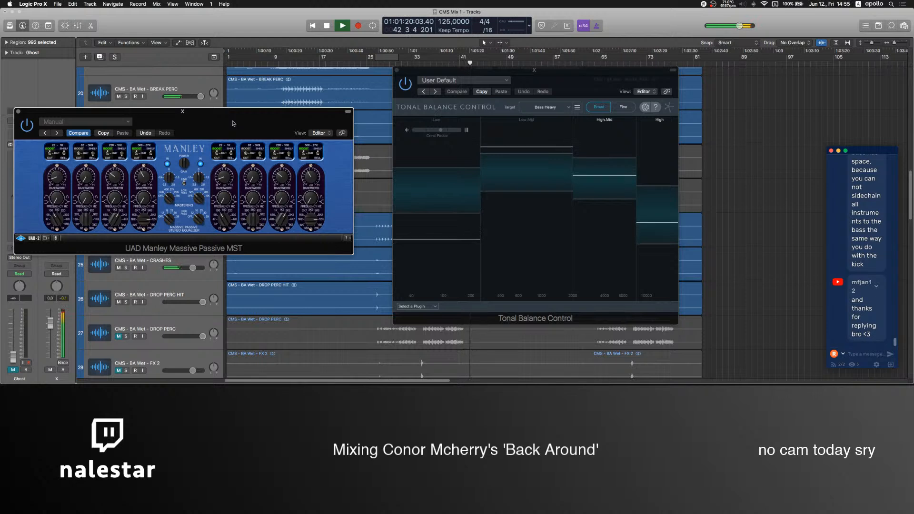
left_click(396, 70)
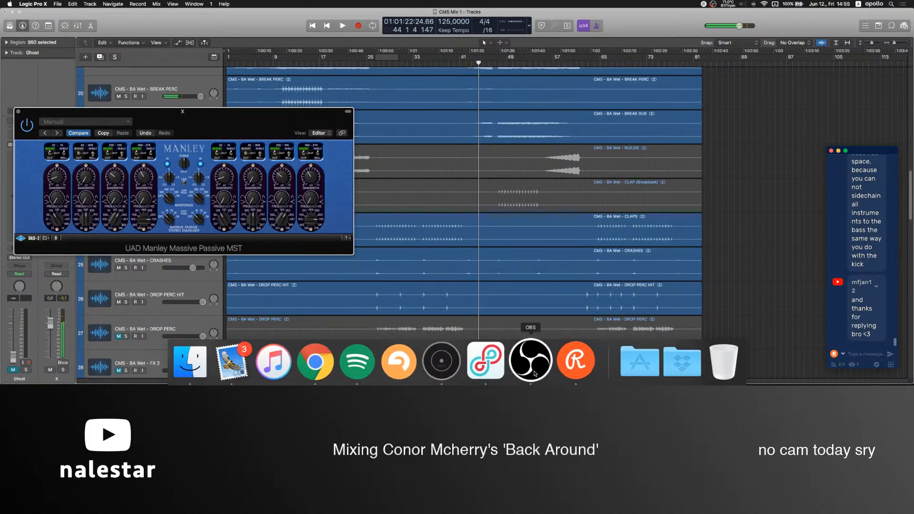
Switch to OBS, raise the Mic level to about -5.9 dB in its mixer, and return to Logic Pro.
left_click(530, 361)
left_click_drag(626, 315, 636, 315)
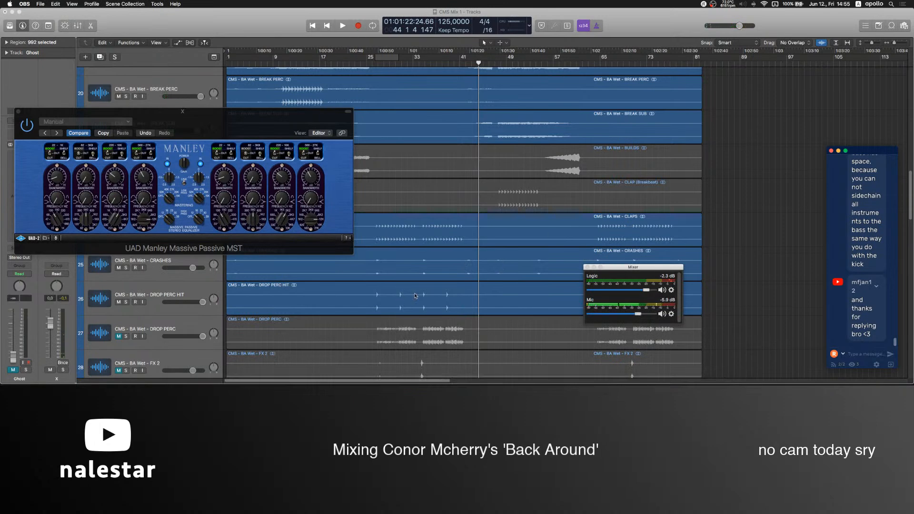
scroll(405, 279, "up", 5)
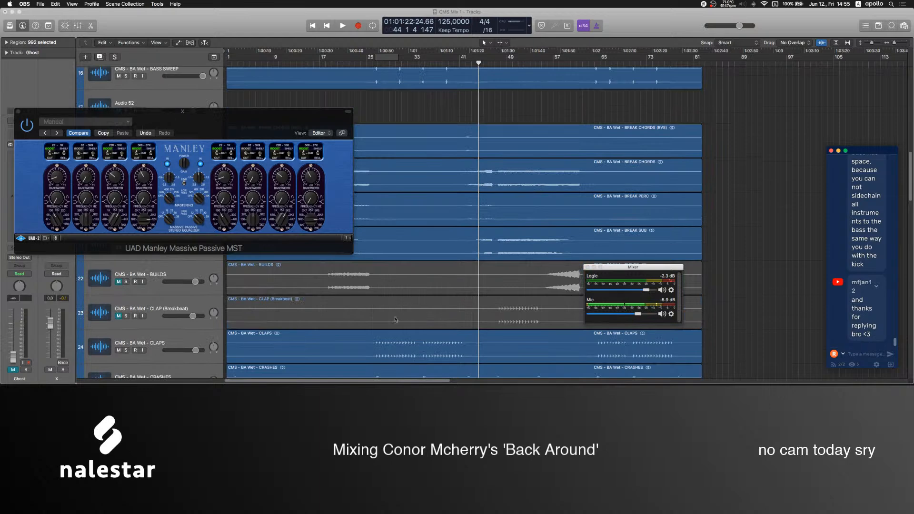
scroll(397, 302, "down", 5)
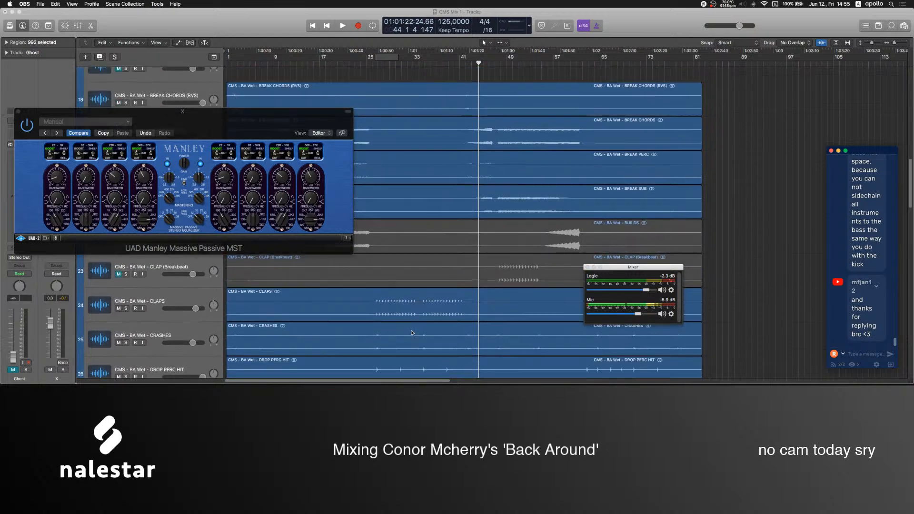
left_click(311, 178)
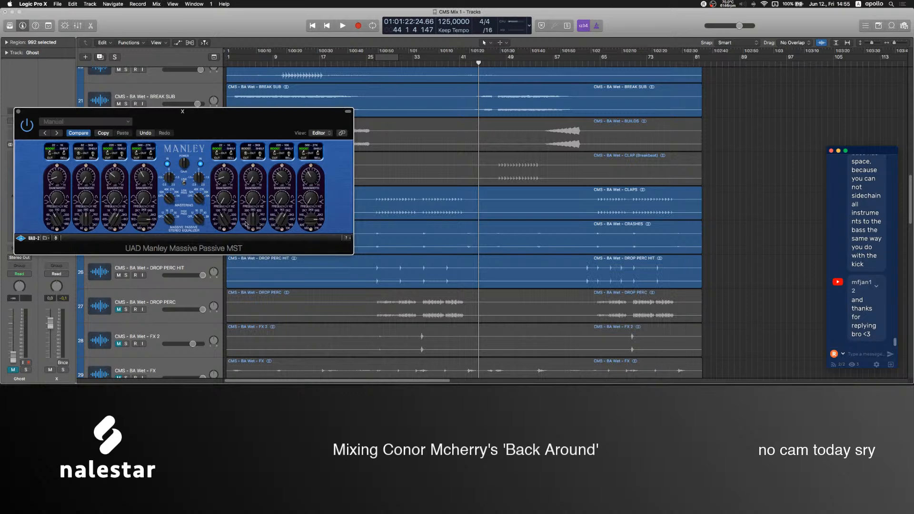
Deselect all regions in the arrangement and place the playhead at bar 27.
scroll(360, 277, "up", 15)
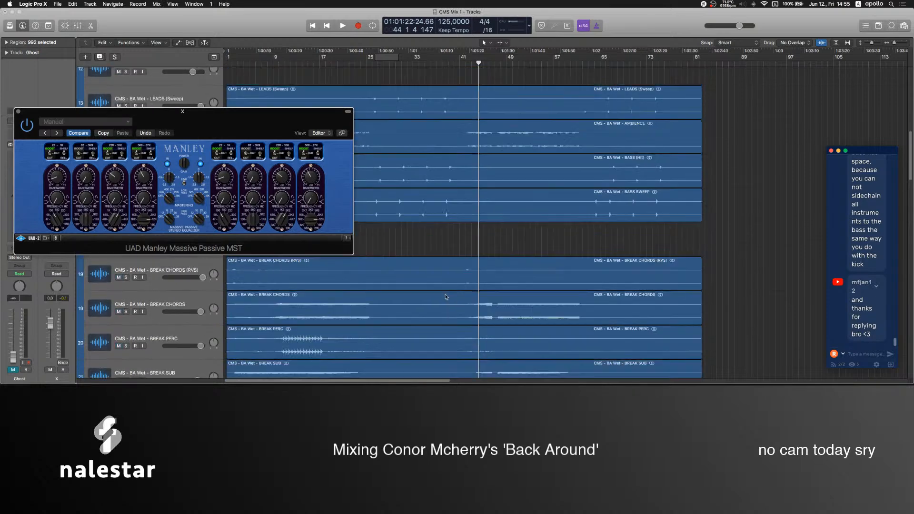
left_click(734, 230)
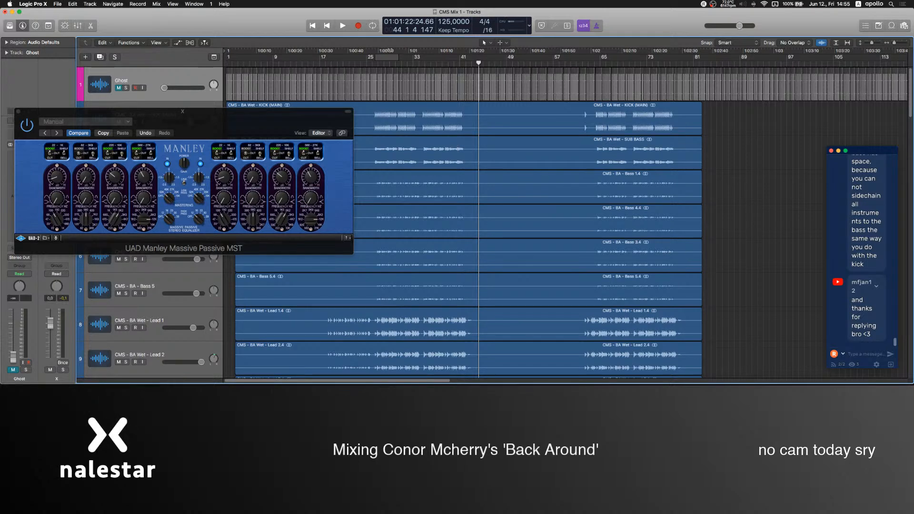
left_click(376, 59)
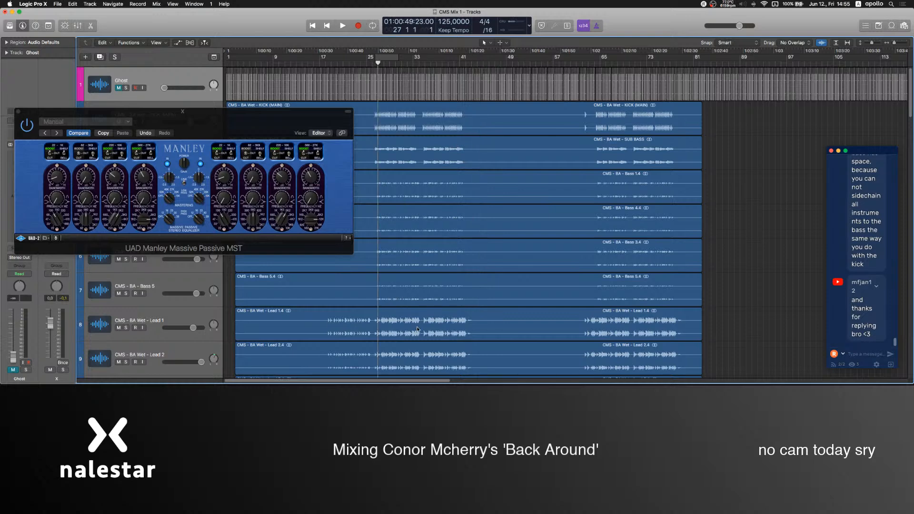
Set the cycle range over the whole song, from bar 1 to just past the end of the regions at about bar 82.
scroll(418, 329, "down", 15)
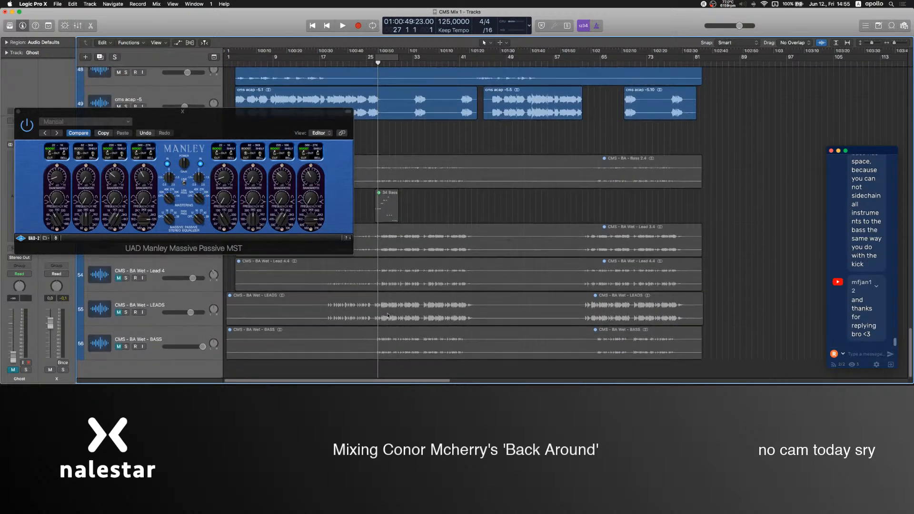
key("super+a")
scroll(385, 319, "up", 15)
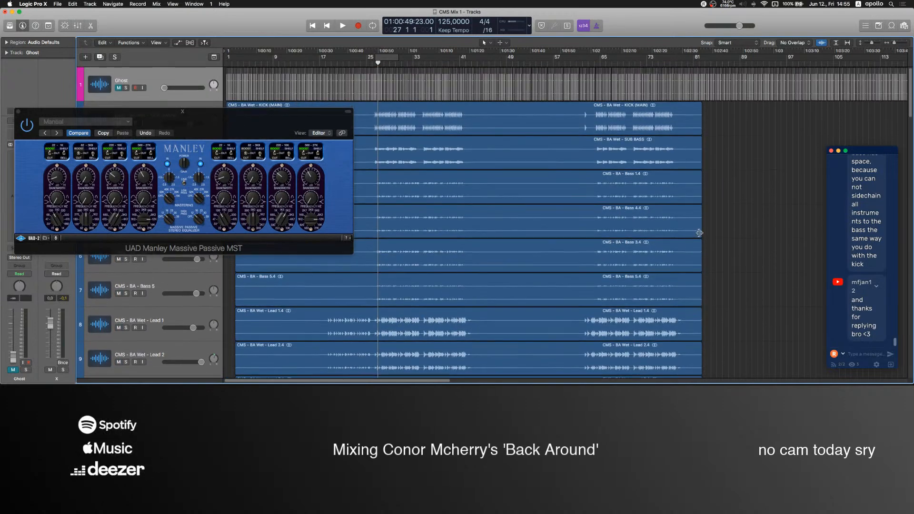
left_click_drag(698, 57, 226, 60)
left_click_drag(700, 58, 706, 58)
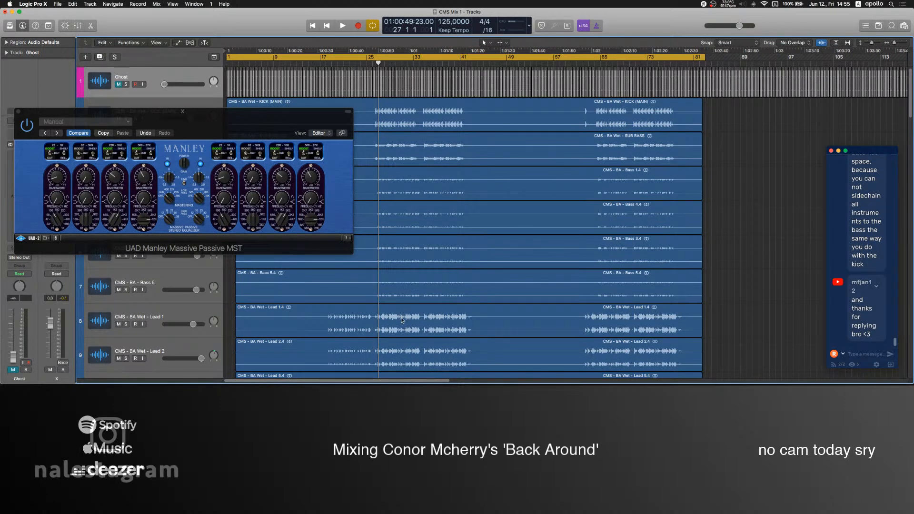
mouse_move(449, 365)
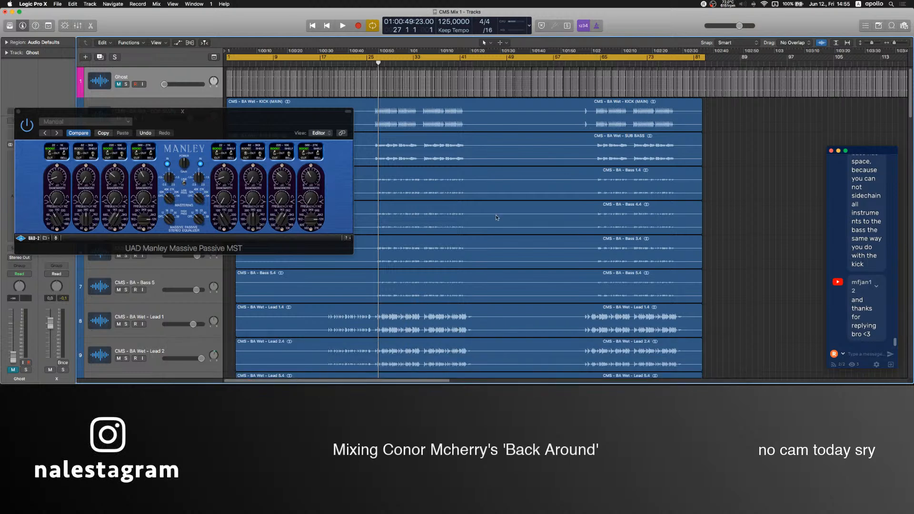
scroll(853, 232, "up", 5)
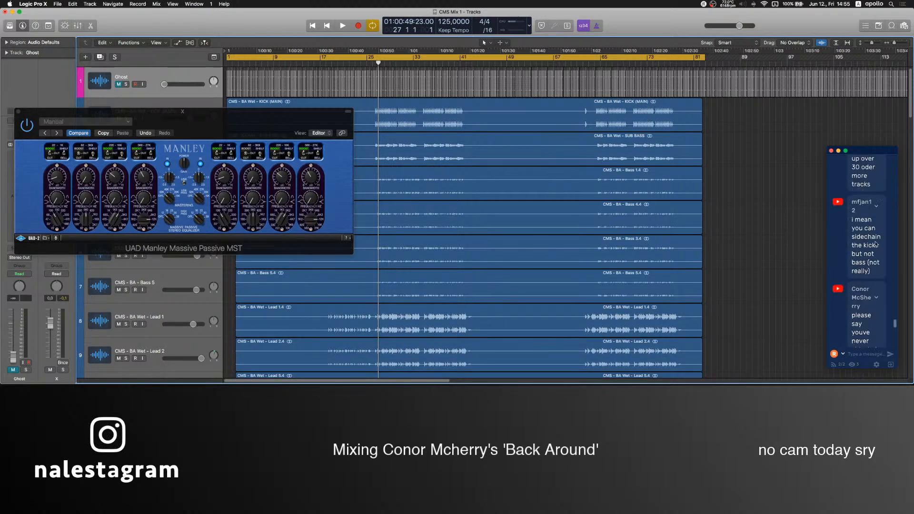
scroll(875, 253, "down", 5)
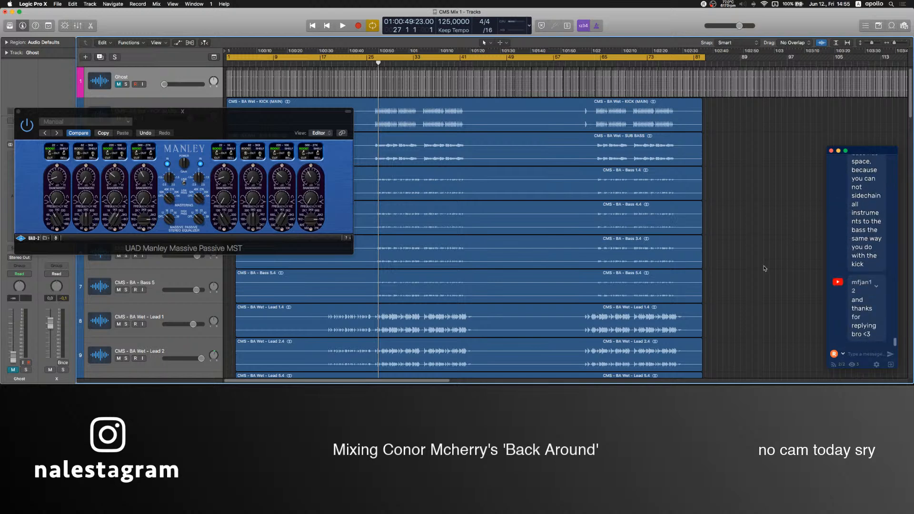